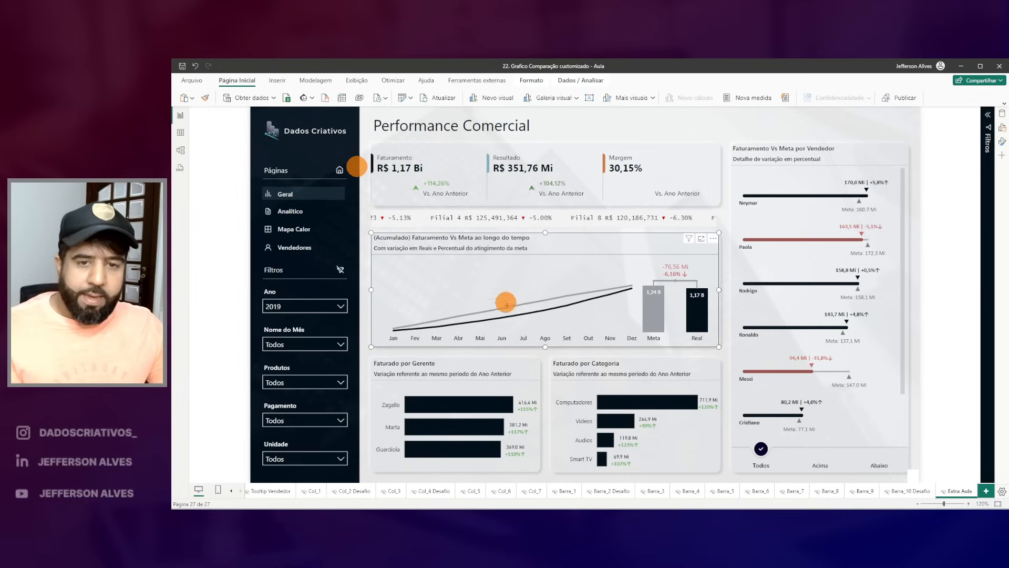
{"action": "mouse_move", "coordinate": [387, 264]}
{"action": "left_mouse_down"}
{"action": "mouse_move", "coordinate": [456, 339]}
{"action": "mouse_move", "coordinate": [632, 345]}
{"action": "left_mouse_up"}
{"action": "left_click_drag", "start_coordinate": [646, 279], "coordinate": [716, 345]}
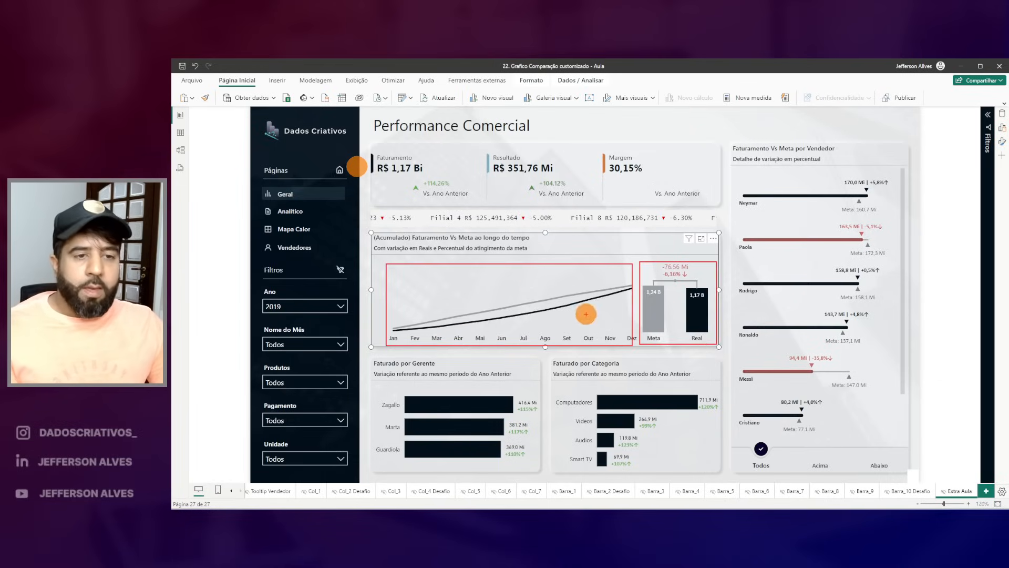
{"action": "mouse_move", "coordinate": [697, 267]}
{"action": "left_mouse_down"}
{"action": "mouse_move", "coordinate": [661, 284]}
{"action": "mouse_move", "coordinate": [686, 263]}
{"action": "left_mouse_up"}
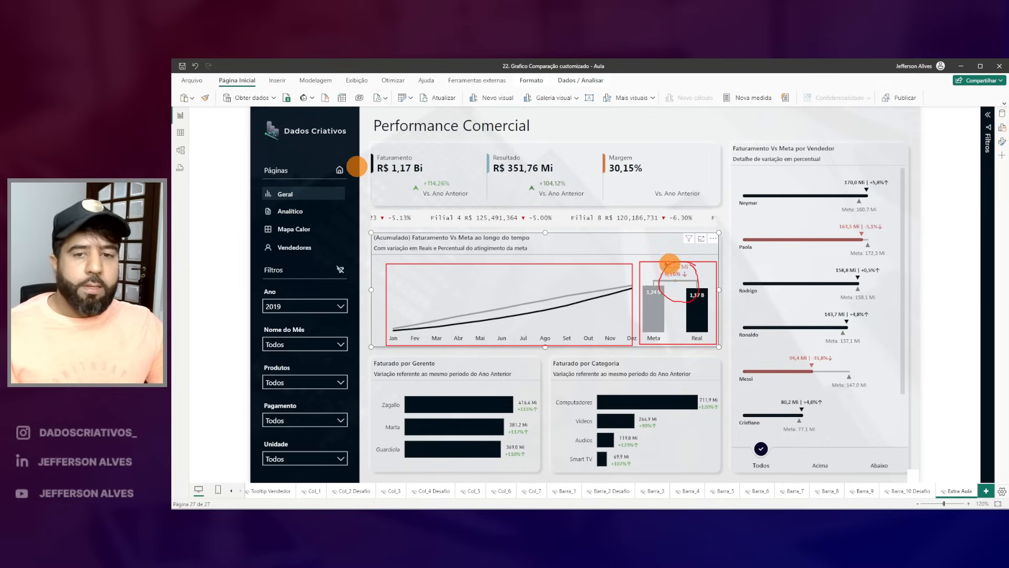
{"action": "key", "text": "Escape"}
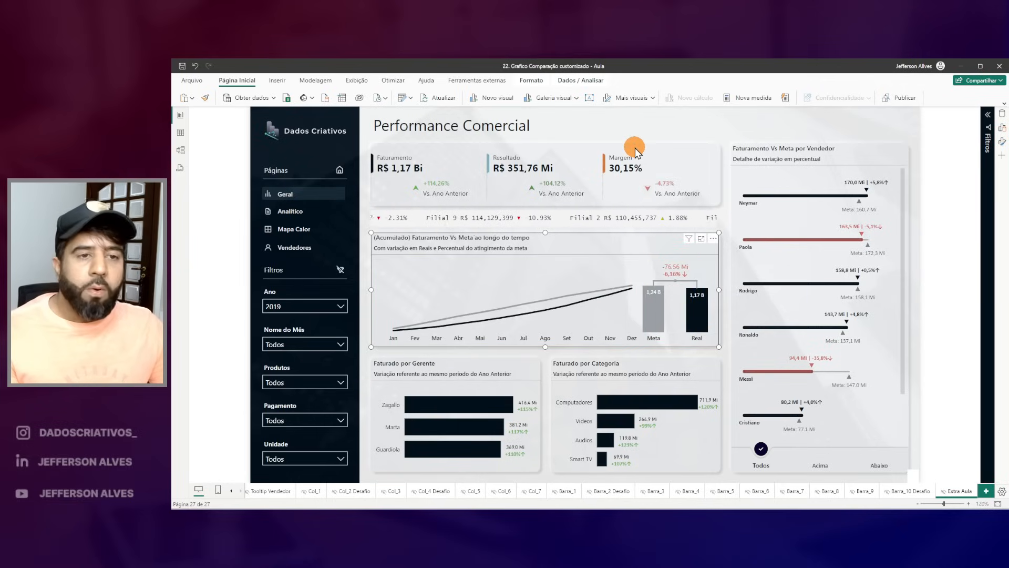
{"action": "key", "text": "ctrl+2"}
{"action": "left_click_drag", "start_coordinate": [393, 269], "coordinate": [627, 335]}
{"action": "mouse_move", "coordinate": [641, 265]}
{"action": "left_mouse_down"}
{"action": "mouse_move", "coordinate": [686, 328]}
{"action": "mouse_move", "coordinate": [718, 345]}
{"action": "left_mouse_up"}
{"action": "key", "text": "Escape"}
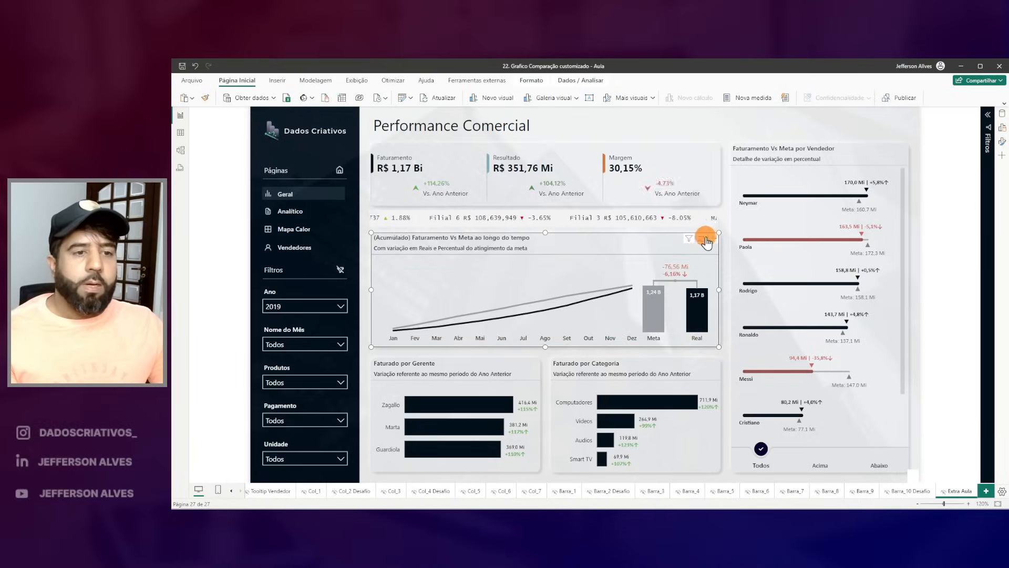
Step: Examine the cumulative Faturamento Vs Meta chart enlarged in focus mode, then inspect the fields that build it
{"action": "left_click", "coordinate": [703, 239]}
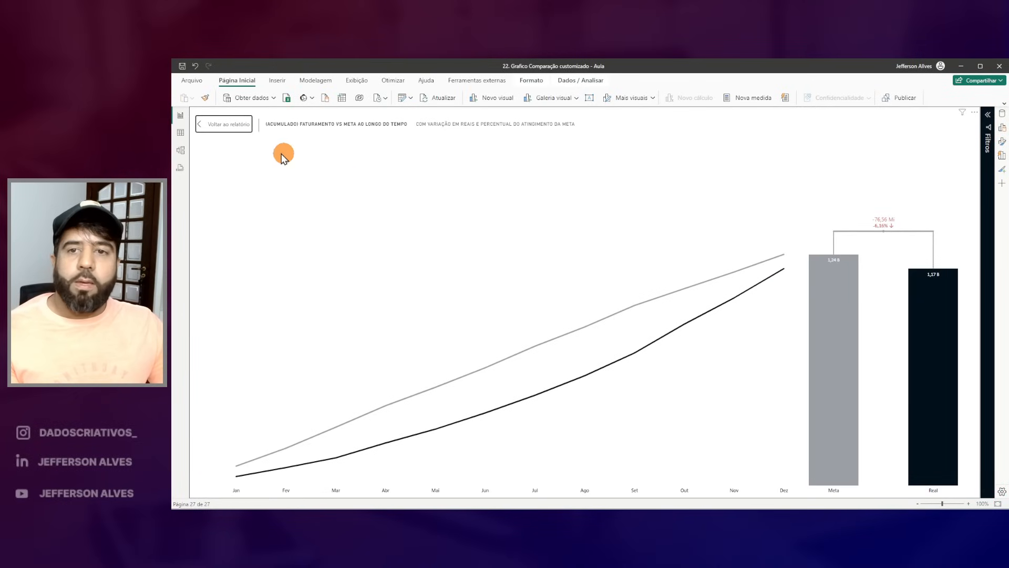
{"action": "left_click", "coordinate": [216, 125]}
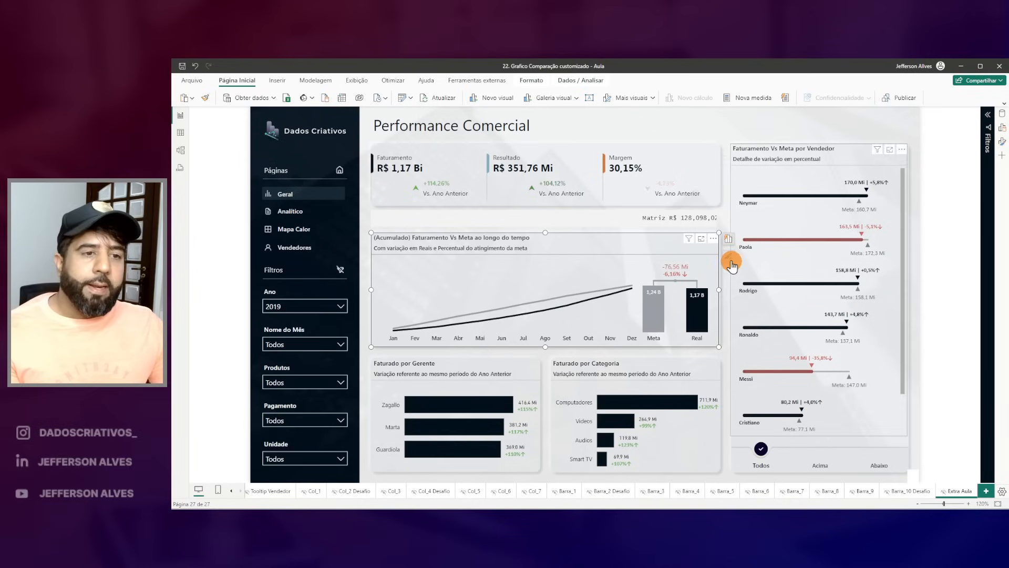
{"action": "left_click", "coordinate": [728, 238]}
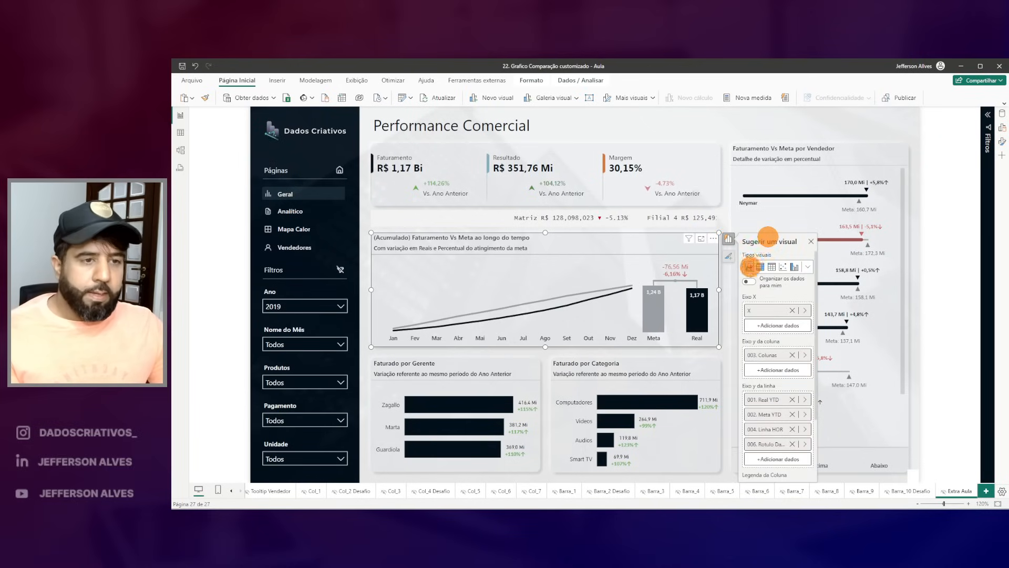
{"action": "left_click", "coordinate": [642, 113]}
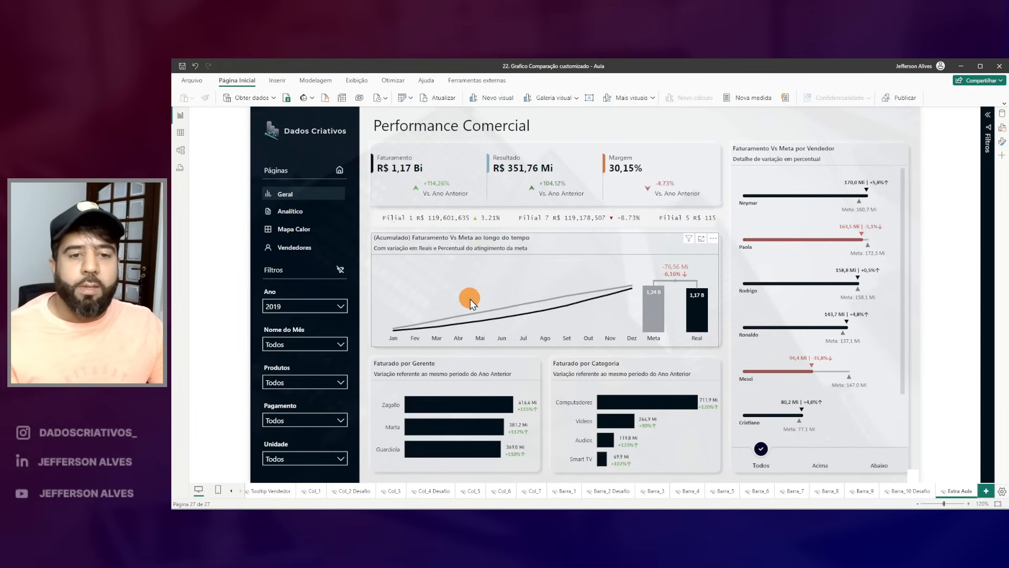
Step: Test the report's cross-filtering by selecting June and July in the cumulative Faturamento Vs Meta chart, clearing each selection
{"action": "mouse_move", "coordinate": [381, 324]}
{"action": "left_mouse_down"}
{"action": "mouse_move", "coordinate": [394, 338]}
{"action": "mouse_move", "coordinate": [713, 348]}
{"action": "left_mouse_up"}
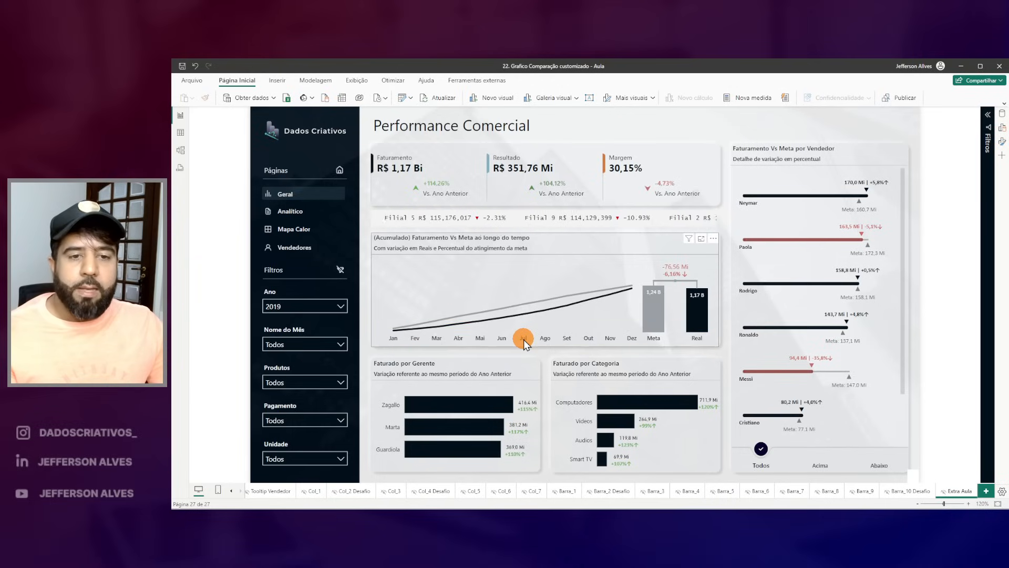
{"action": "left_click", "coordinate": [502, 340]}
{"action": "left_click", "coordinate": [481, 338]}
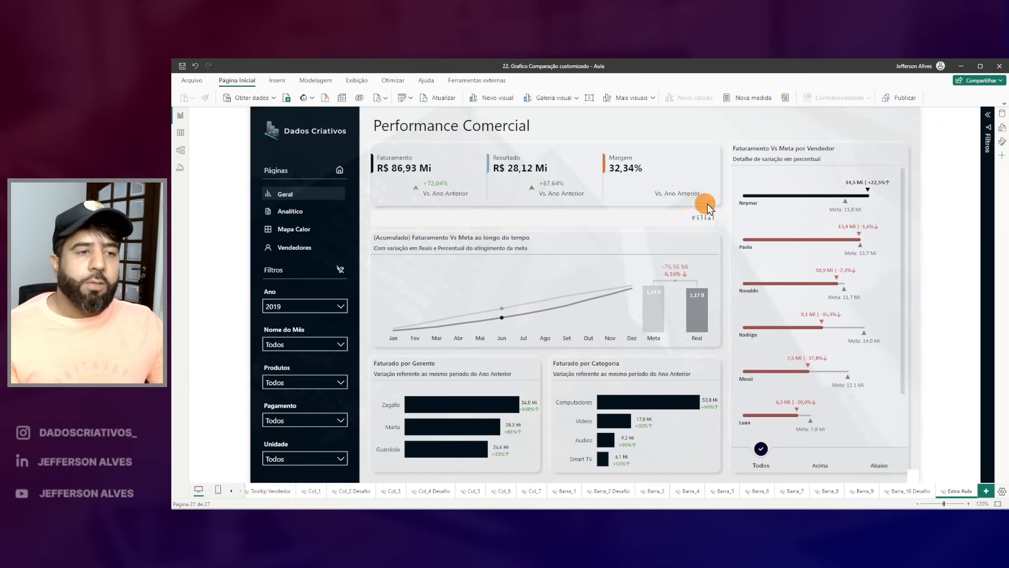
{"action": "left_click", "coordinate": [464, 340]}
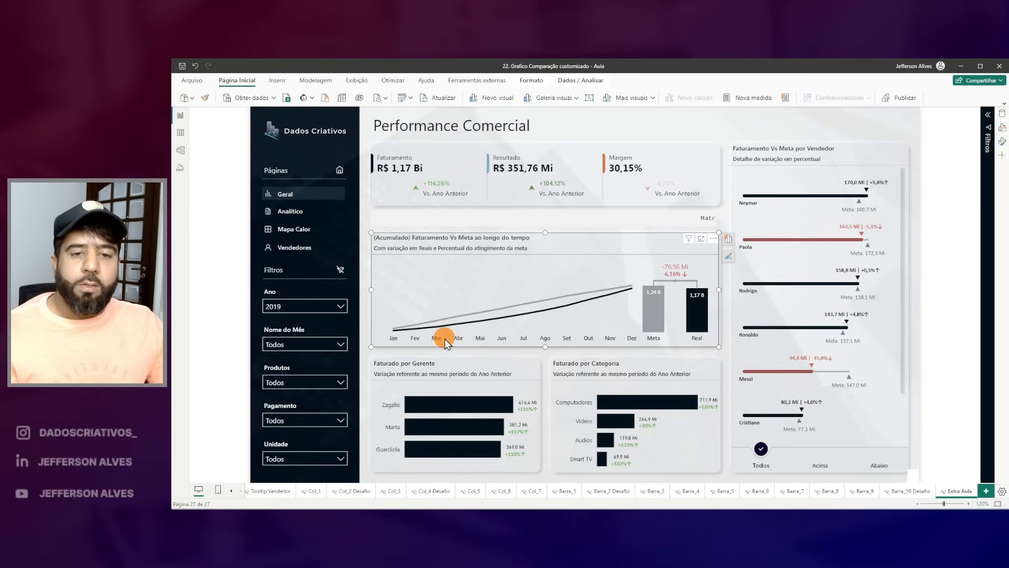
{"action": "left_click", "coordinate": [499, 339]}
{"action": "left_click", "coordinate": [522, 340]}
{"action": "left_click", "coordinate": [546, 339]}
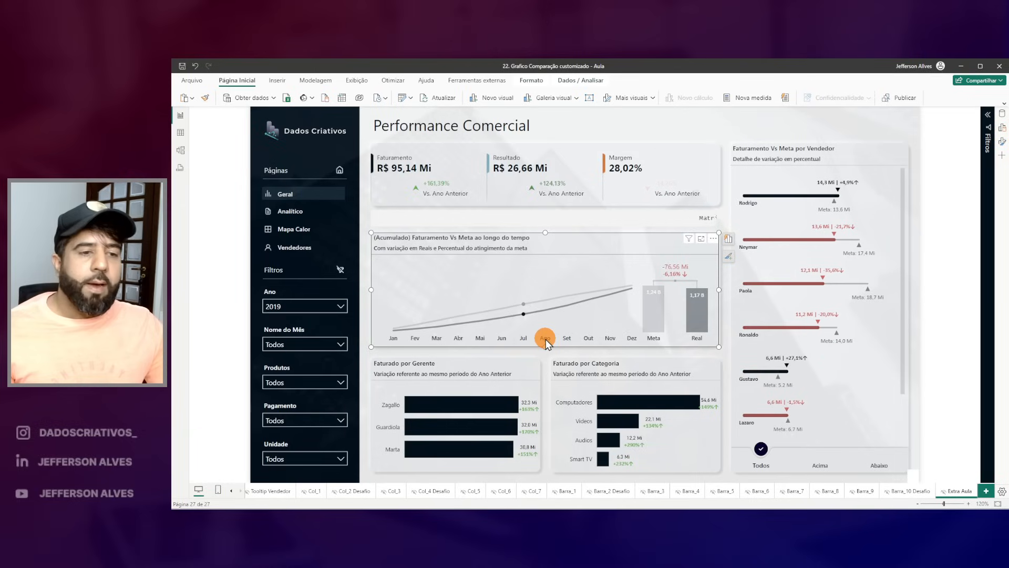
{"action": "left_click", "coordinate": [569, 339]}
{"action": "left_click", "coordinate": [572, 339]}
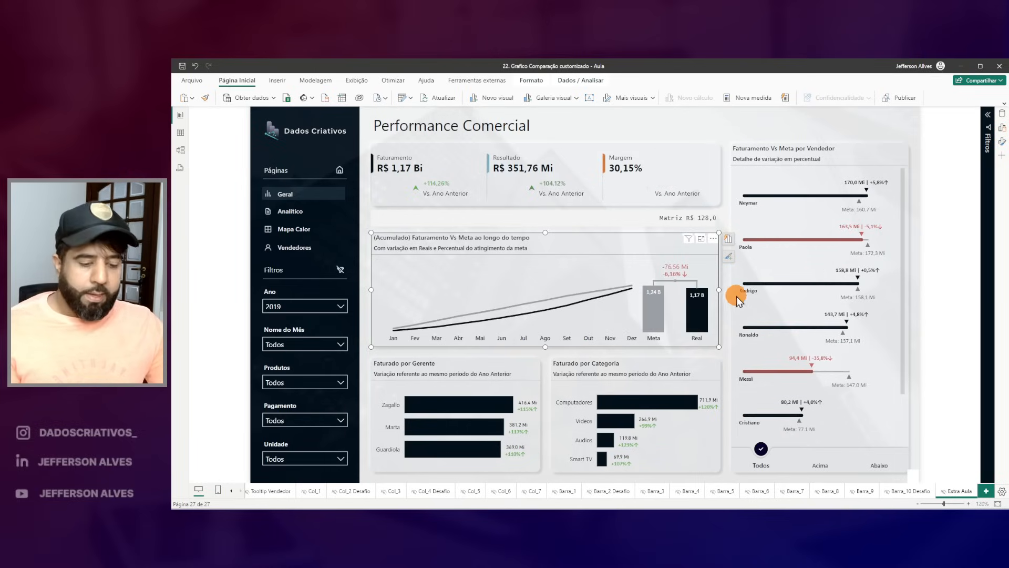
{"action": "left_click_drag", "start_coordinate": [361, 229], "coordinate": [724, 355]}
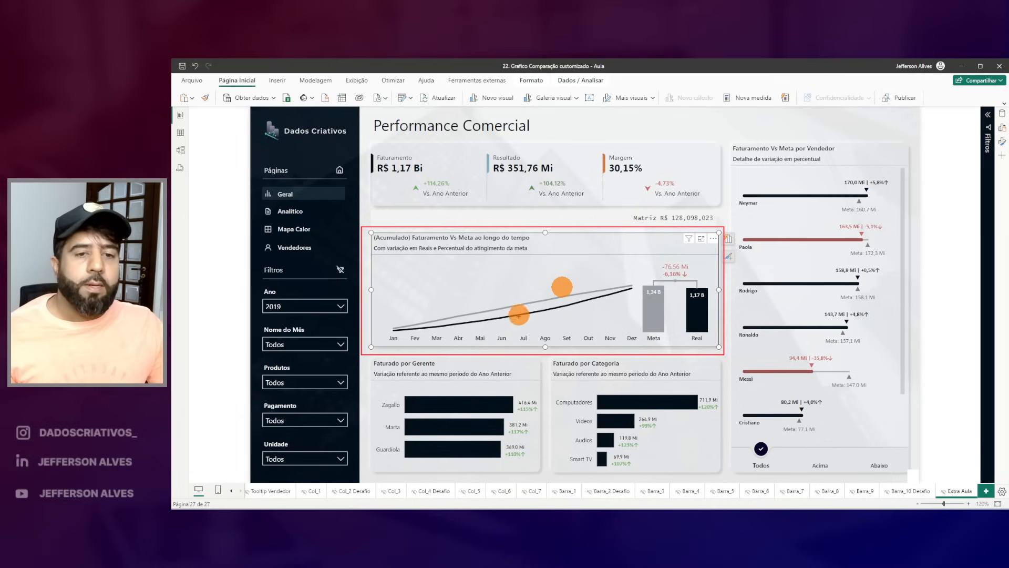
{"action": "mouse_move", "coordinate": [541, 333]}
{"action": "left_mouse_down"}
{"action": "mouse_move", "coordinate": [750, 415]}
{"action": "mouse_move", "coordinate": [764, 273]}
{"action": "left_mouse_up"}
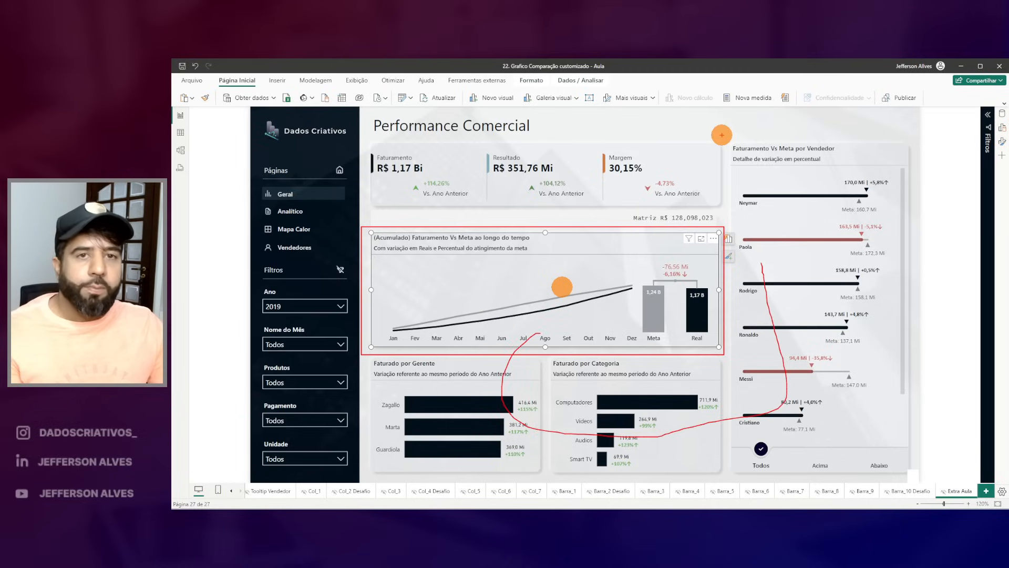
{"action": "key", "text": "Escape"}
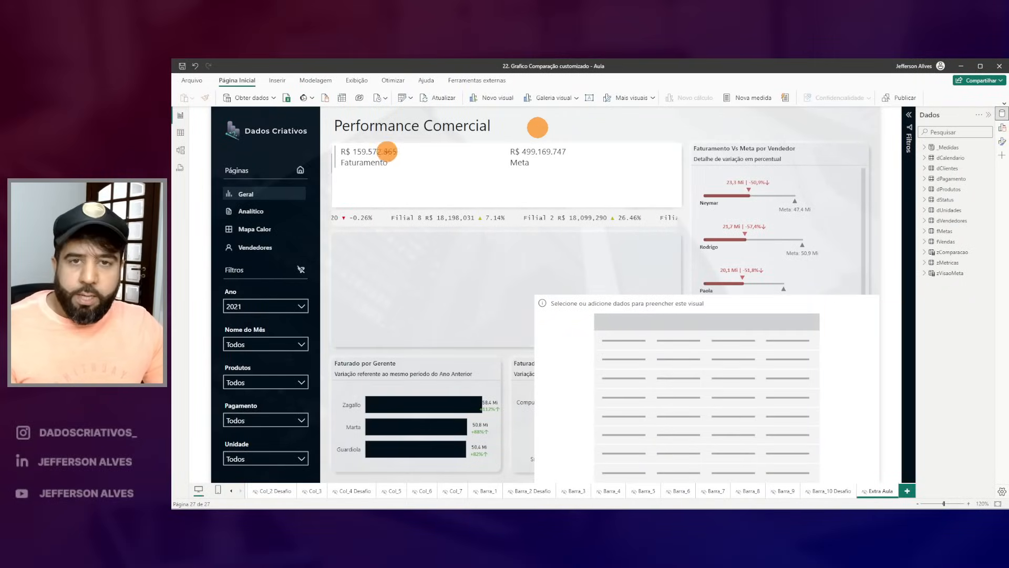
{"action": "mouse_move", "coordinate": [328, 138]}
{"action": "left_mouse_down"}
{"action": "mouse_move", "coordinate": [489, 190]}
{"action": "mouse_move", "coordinate": [578, 192]}
{"action": "left_mouse_up"}
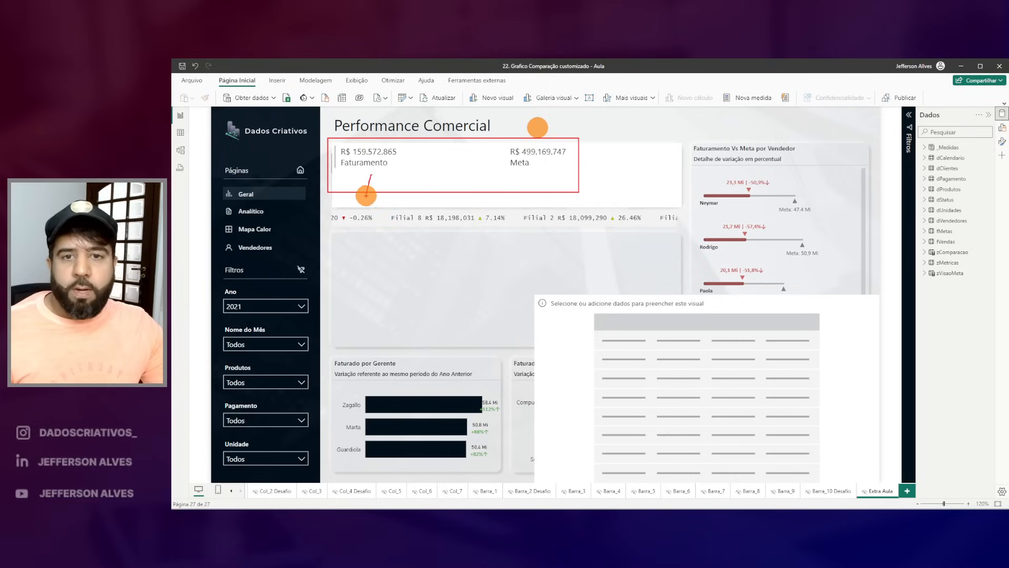
{"action": "left_click_drag", "start_coordinate": [529, 139], "coordinate": [511, 141]}
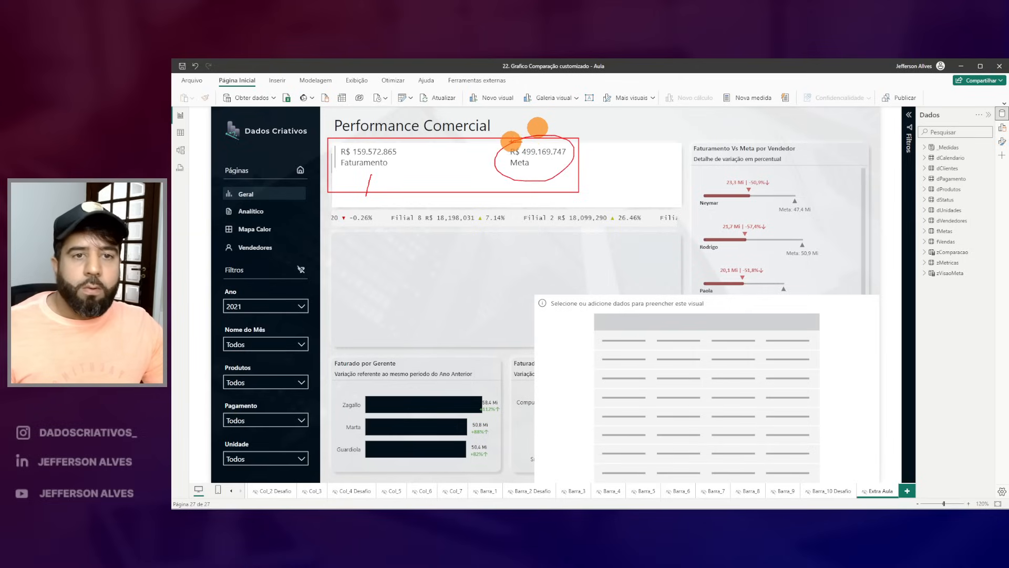
{"action": "key", "text": "Escape"}
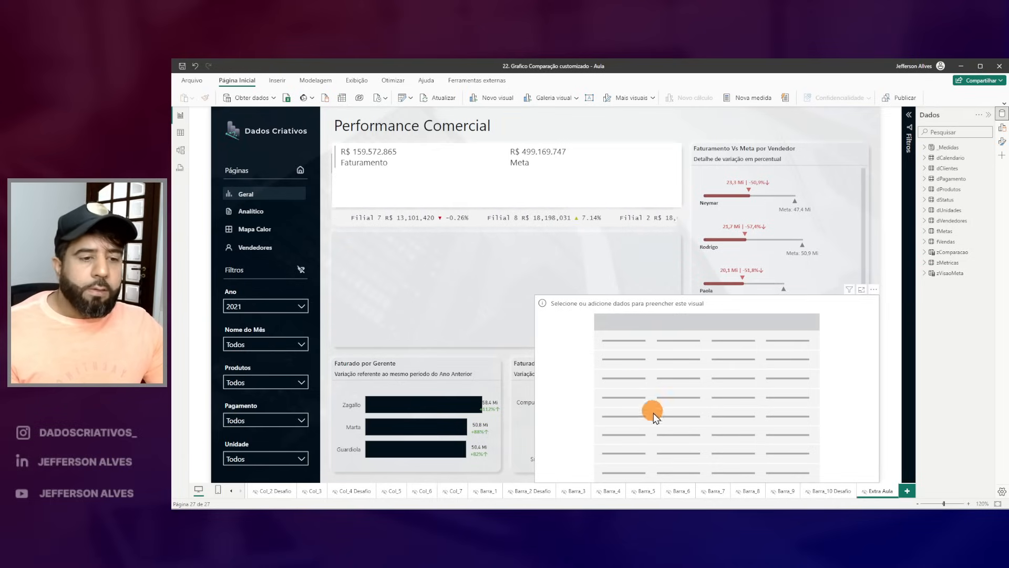
Step: Switch to the Snipping Tool and examine the axis categories, bars and variation label in the reference chart screenshot
{"action": "left_click", "coordinate": [696, 520]}
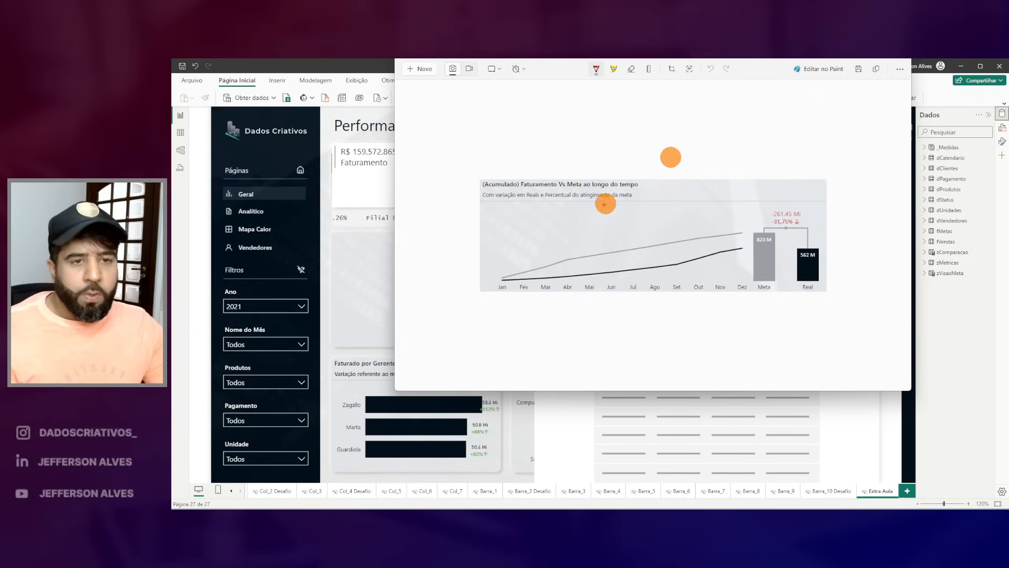
{"action": "left_click_drag", "start_coordinate": [483, 278], "coordinate": [828, 301]}
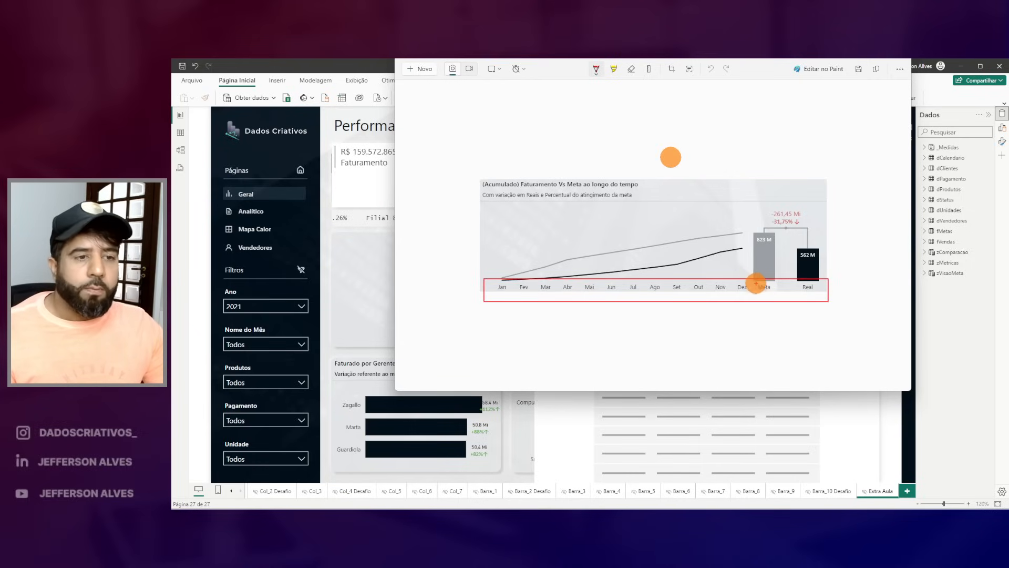
{"action": "left_click_drag", "start_coordinate": [748, 278], "coordinate": [749, 303]}
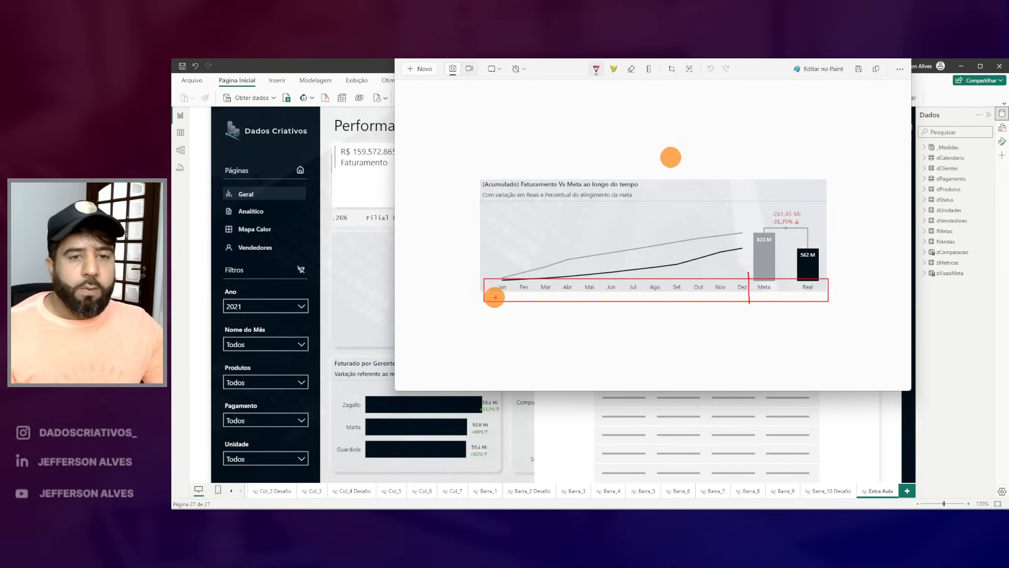
{"action": "mouse_move", "coordinate": [513, 309]}
{"action": "left_mouse_down"}
{"action": "mouse_move", "coordinate": [694, 316]}
{"action": "mouse_move", "coordinate": [743, 302]}
{"action": "left_mouse_up"}
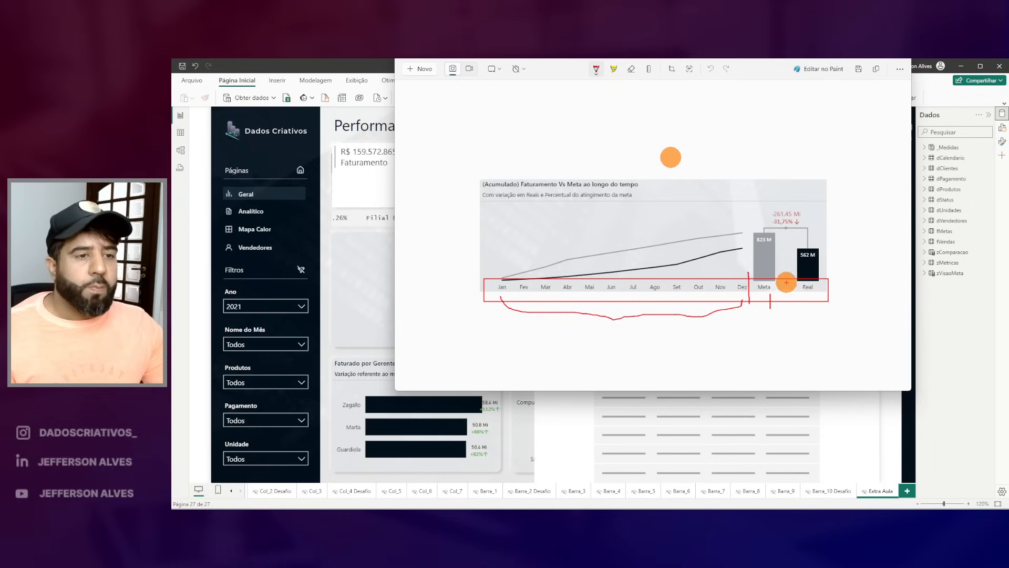
{"action": "left_click_drag", "start_coordinate": [780, 231], "coordinate": [803, 211]}
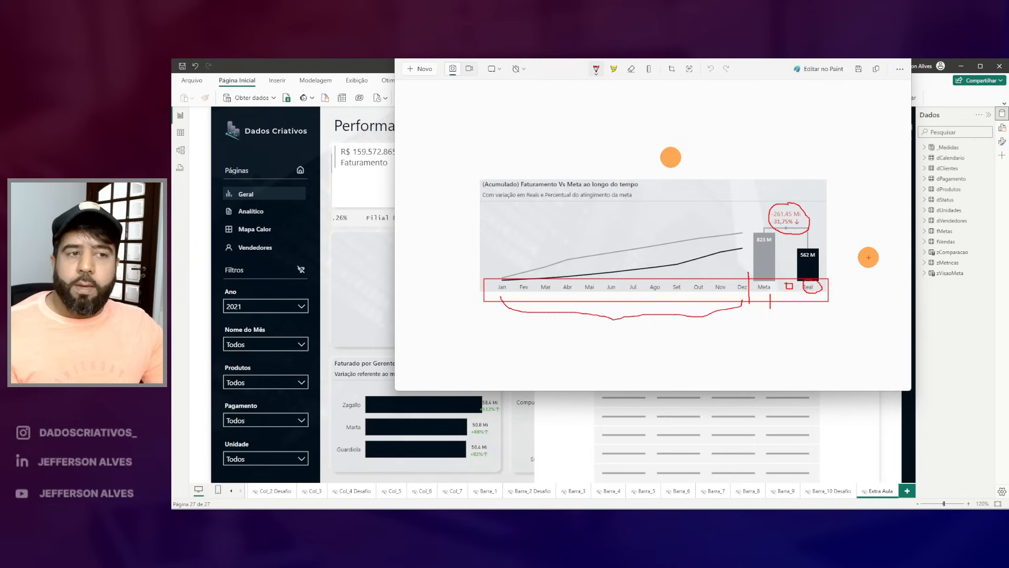
{"action": "left_click", "coordinate": [327, 137]}
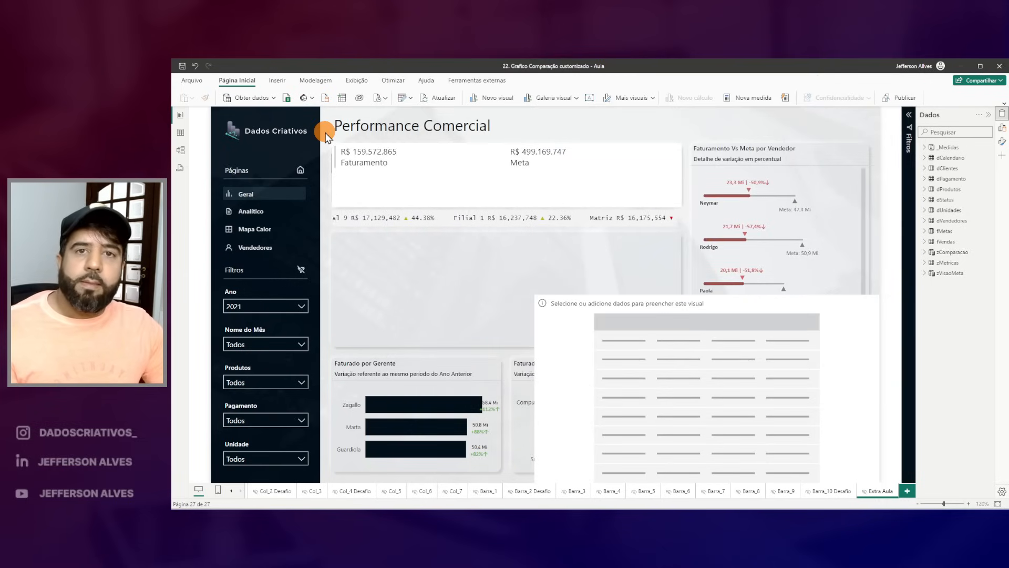
Step: Create a new calculated table named tEixo and leave a blank line before its formula body
{"action": "left_click", "coordinate": [320, 80]}
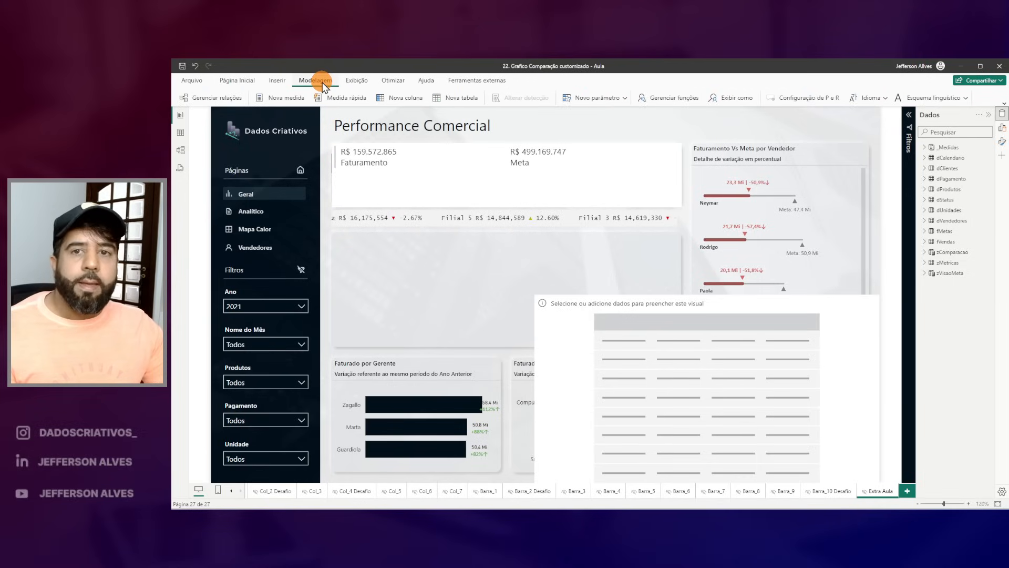
{"action": "left_click", "coordinate": [456, 100]}
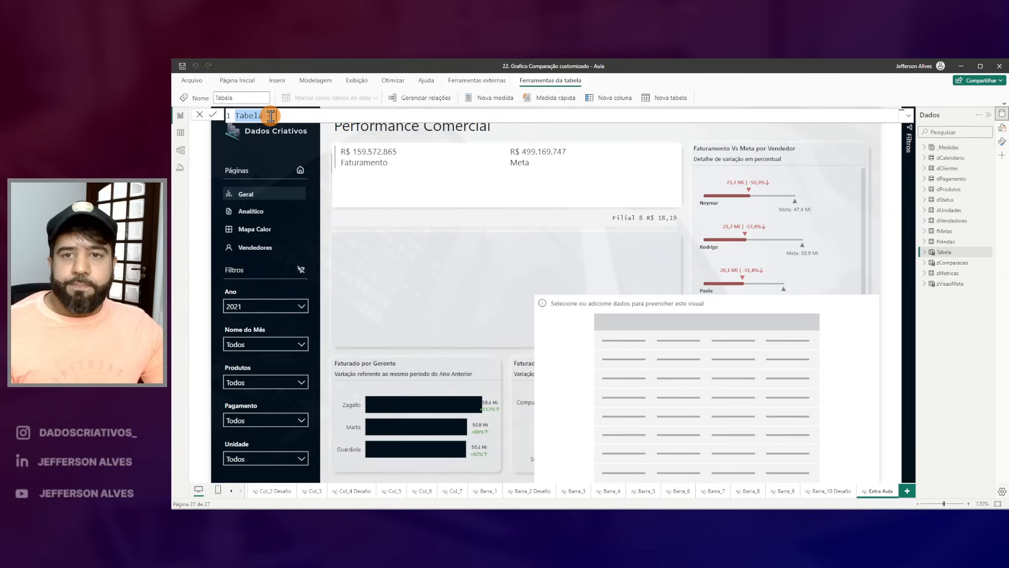
{"action": "type", "text": "tE"}
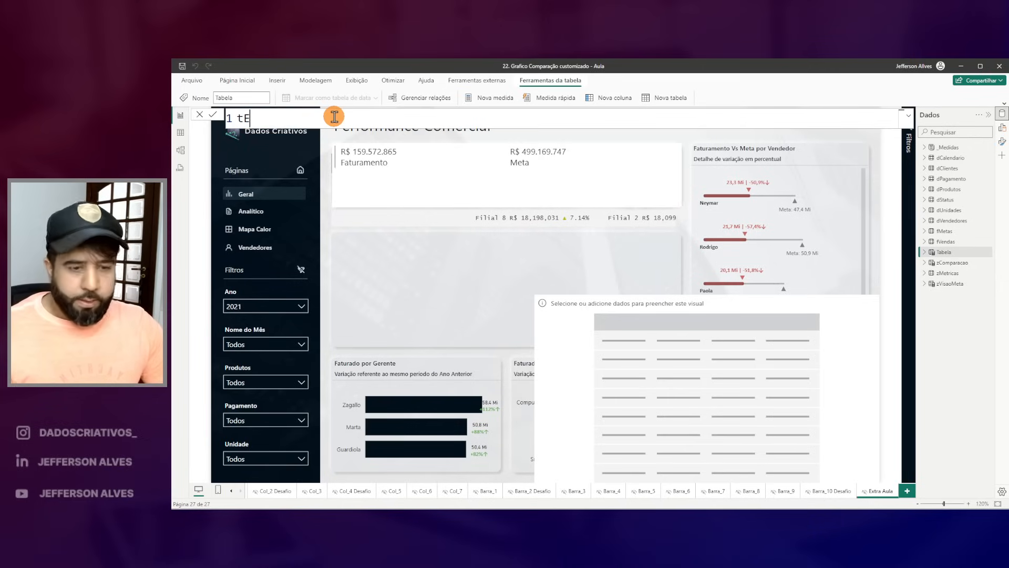
{"action": "type", "text": "ixo ="}
{"action": "key", "text": "shift+Return"}
{"action": "key", "text": "shift+Return"}
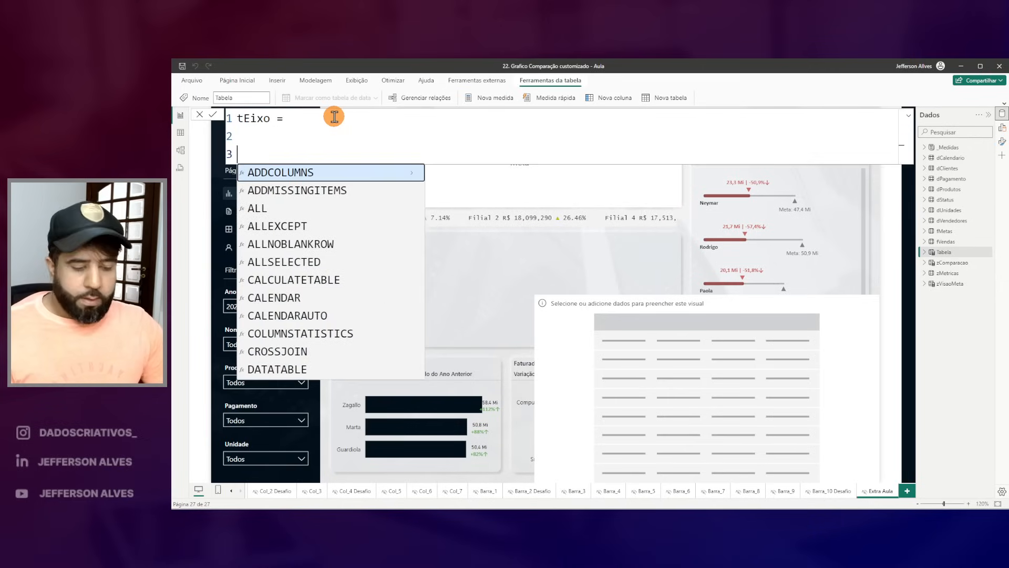
Step: Declare the variable vMeses in the tEixo formula and start an ALL function with dCalendario[Mes Abreviado]
{"action": "type", "text": "VAR vMeses"}
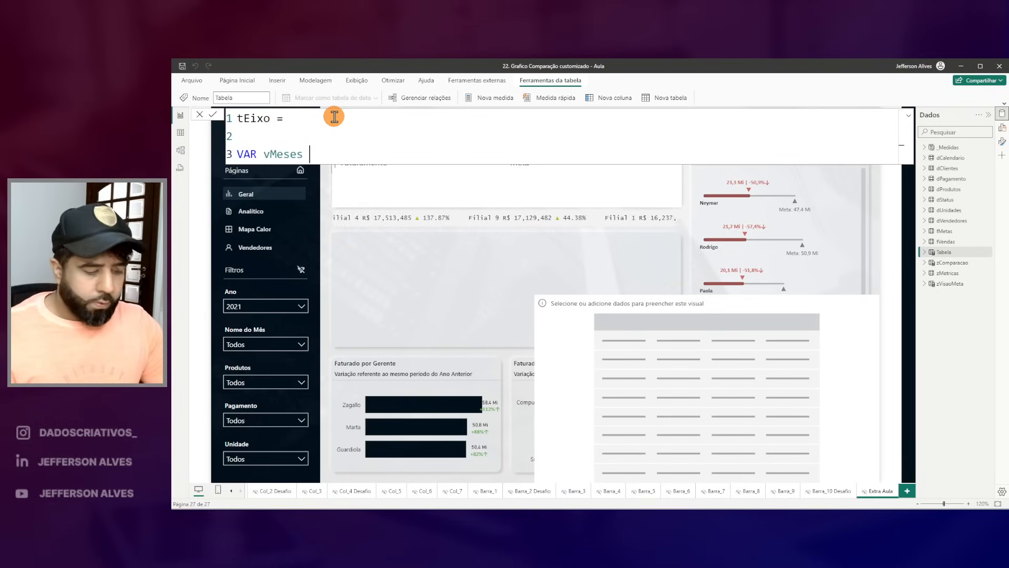
{"action": "type", "text": " ="}
{"action": "key", "text": "shift+Return"}
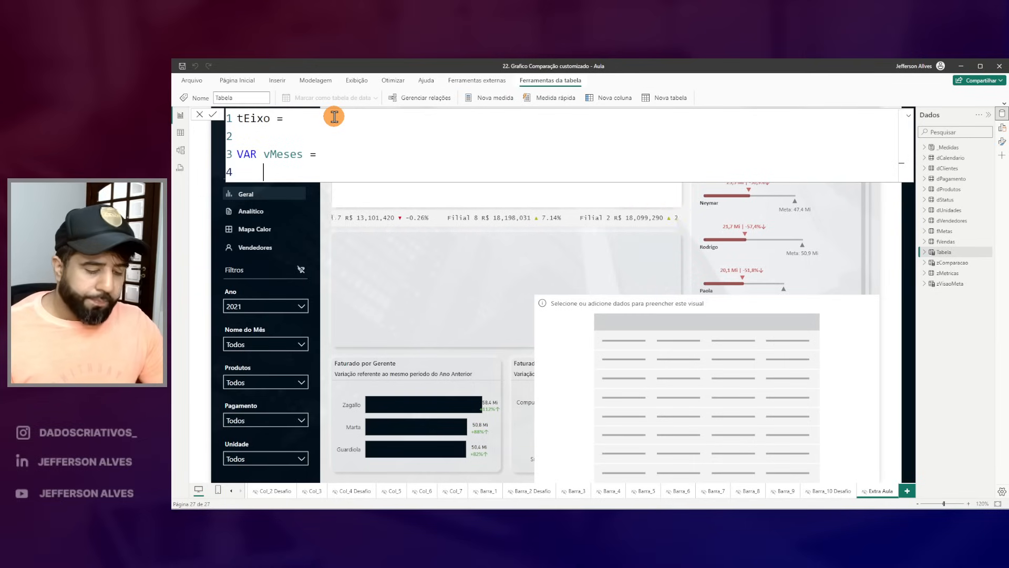
{"action": "type", "text": "all"}
{"action": "key", "text": "Tab"}
{"action": "type", "text": "dca"}
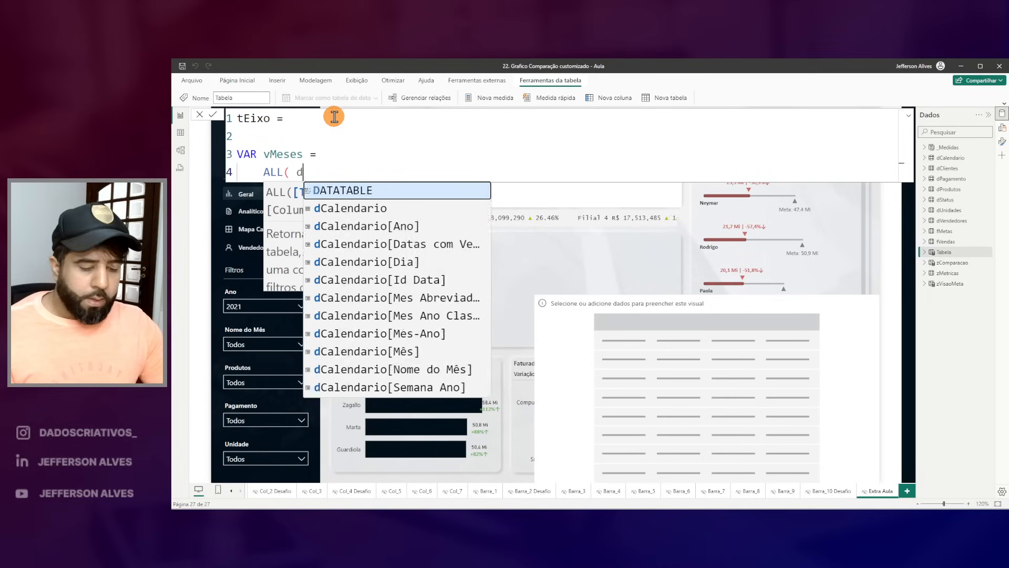
{"action": "key", "text": "Down"}
{"action": "key", "text": "Down"}
{"action": "key", "text": "Down"}
{"action": "key", "text": "Tab"}
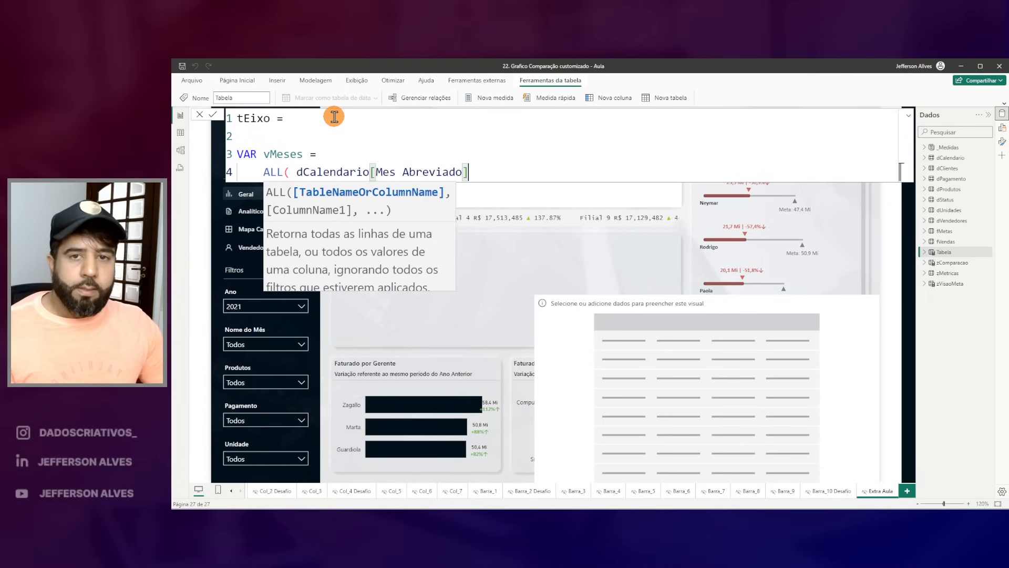
Step: Add dCalendario[Mês] as the second column of the ALL function in vMeses and close its parenthesis
{"action": "type", "text": ", dca"}
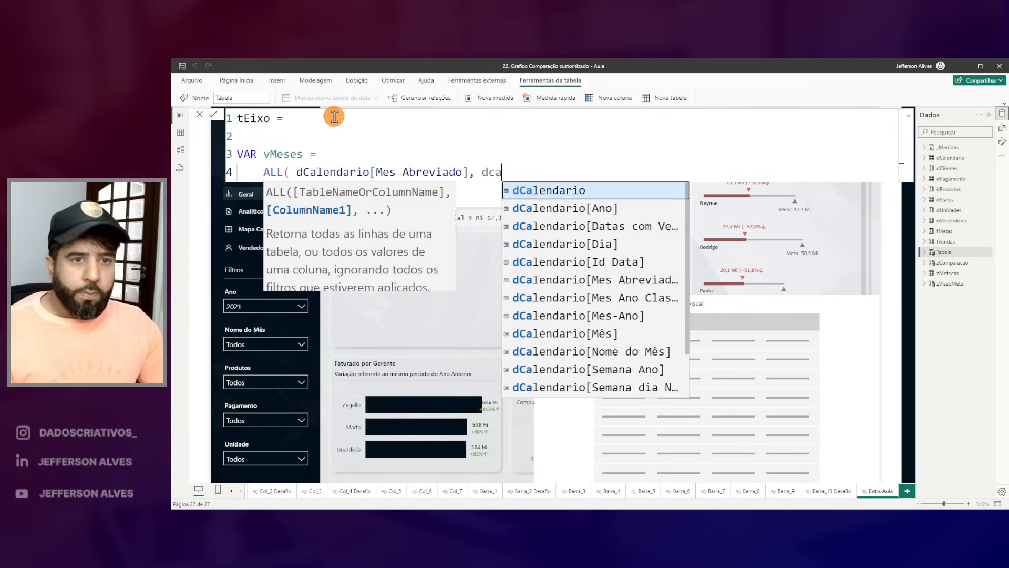
{"action": "key", "text": "Down"}
{"action": "key", "text": "Down"}
{"action": "key", "text": "Down"}
{"action": "key", "text": "Down"}
{"action": "key", "text": "Down"}
{"action": "key", "text": "Tab"}
{"action": "type", "text": ")"}
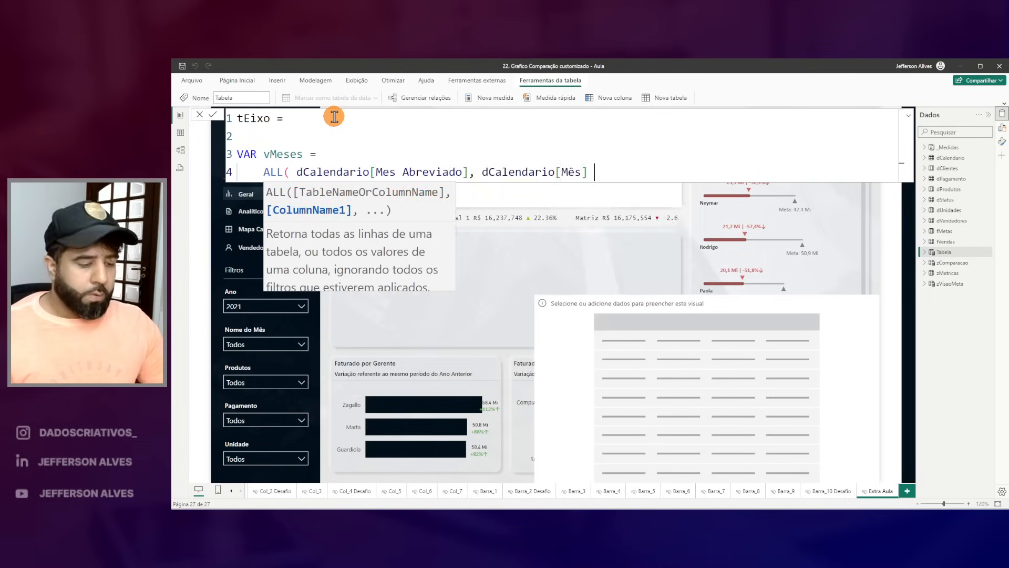
Step: Add a RETURN clause that outputs vMeses to the tEixo formula and commit the table
{"action": "key", "text": "shift+Return"}
{"action": "key", "text": "shift+Return"}
{"action": "type", "text": "ETURN"}
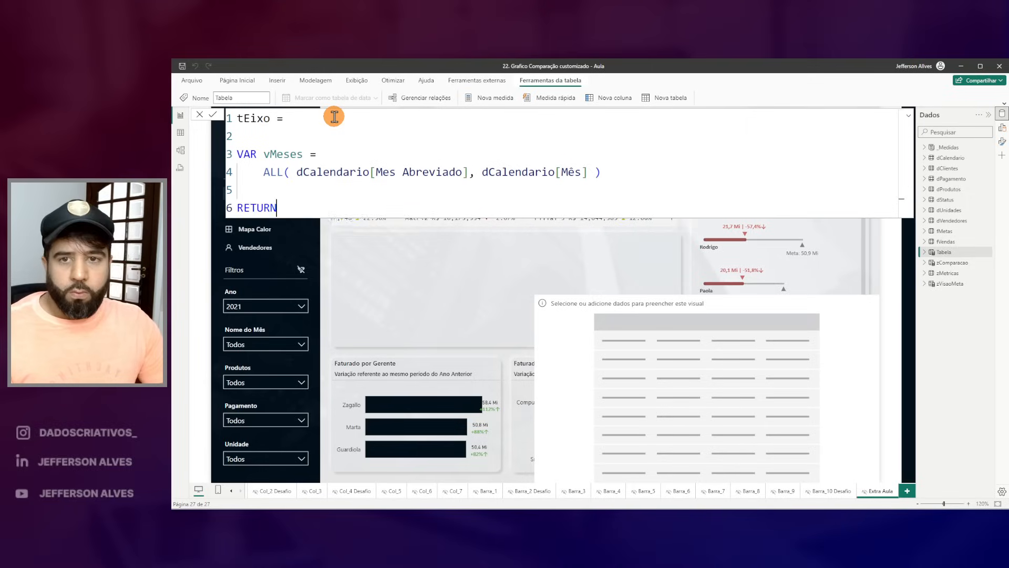
{"action": "key", "text": "shift+Return"}
{"action": "type", "text": "VM"}
{"action": "key", "text": "Tab"}
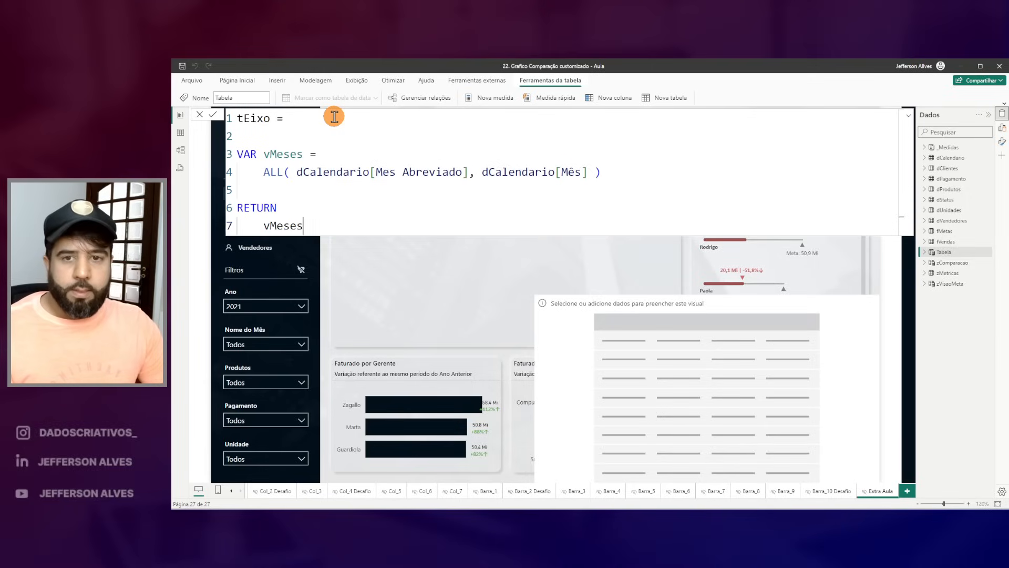
{"action": "key", "text": "Return"}
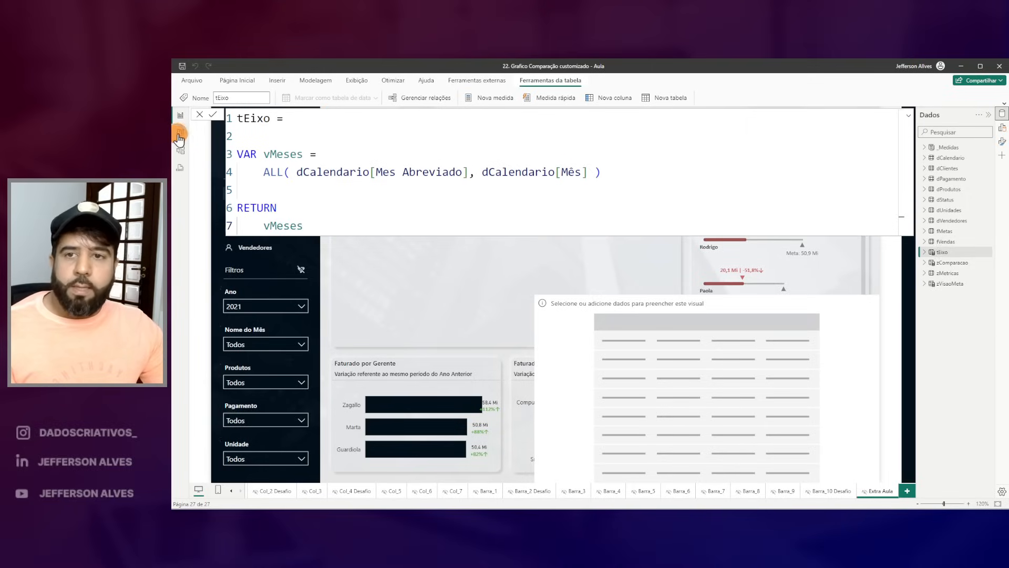
Step: Switch to the table view and examine the Mes Abreviado and Mês columns of tEixo
{"action": "left_click", "coordinate": [180, 134]}
{"action": "left_click", "coordinate": [569, 315]}
{"action": "left_click_drag", "start_coordinate": [181, 113], "coordinate": [277, 250]}
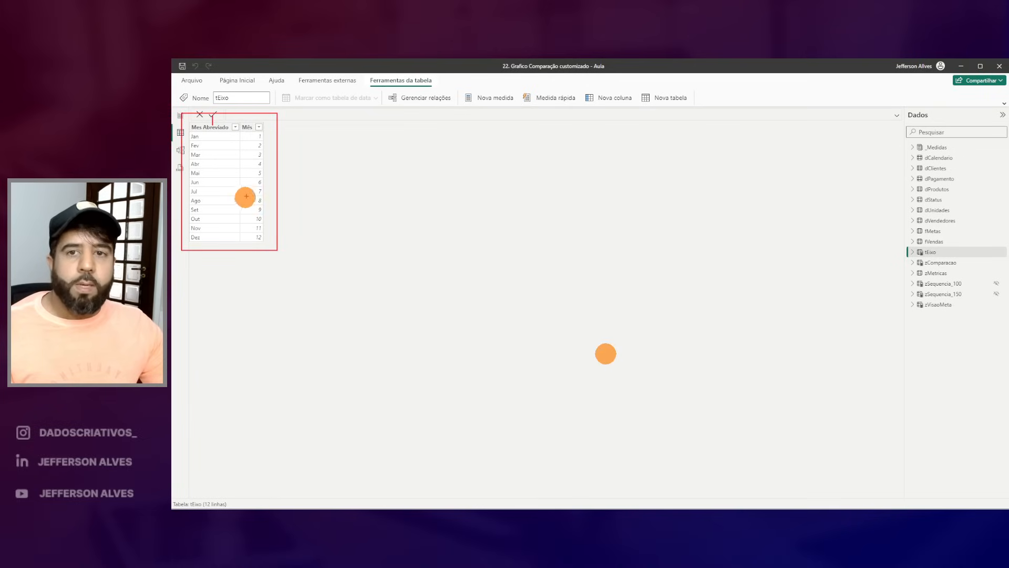
{"action": "left_click_drag", "start_coordinate": [248, 119], "coordinate": [249, 125]}
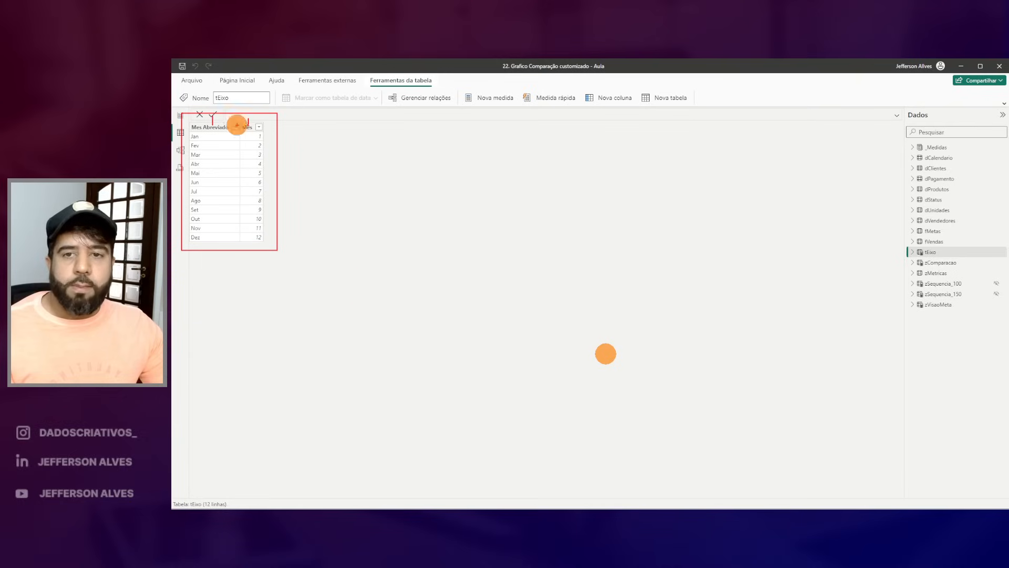
{"action": "key", "text": "Escape"}
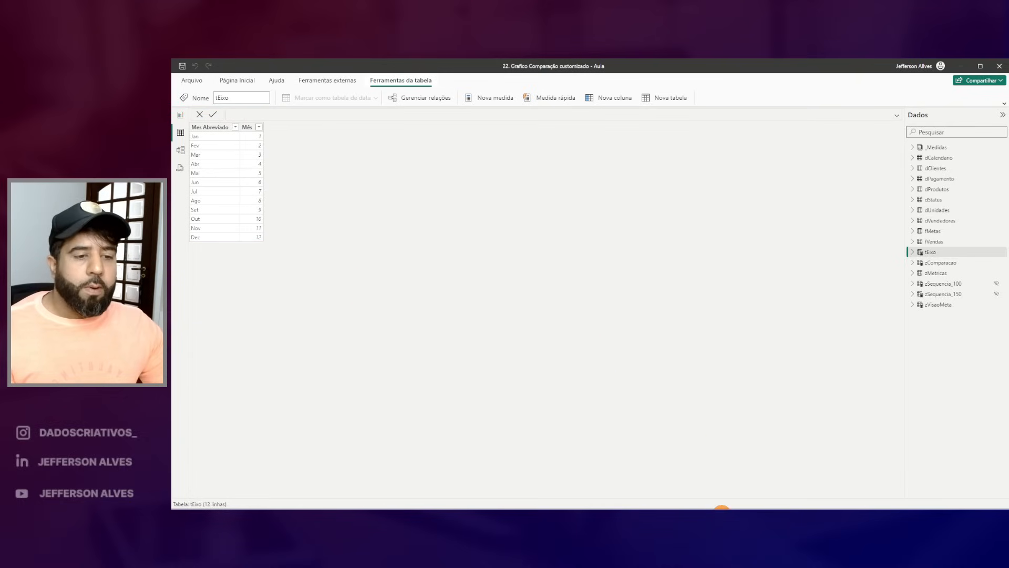
Step: Switch to the Snipping Tool and compare the month axis and the Meta and Real bars in the reference chart
{"action": "left_click_drag", "start_coordinate": [486, 273], "coordinate": [720, 317]}
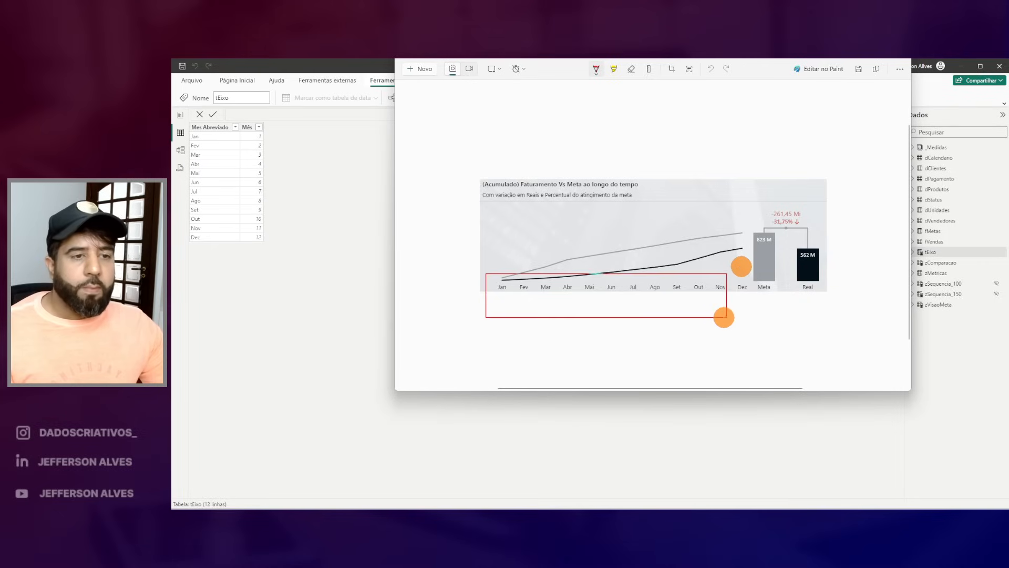
{"action": "left_click_drag", "start_coordinate": [775, 267], "coordinate": [793, 263]}
{"action": "key", "text": "Escape"}
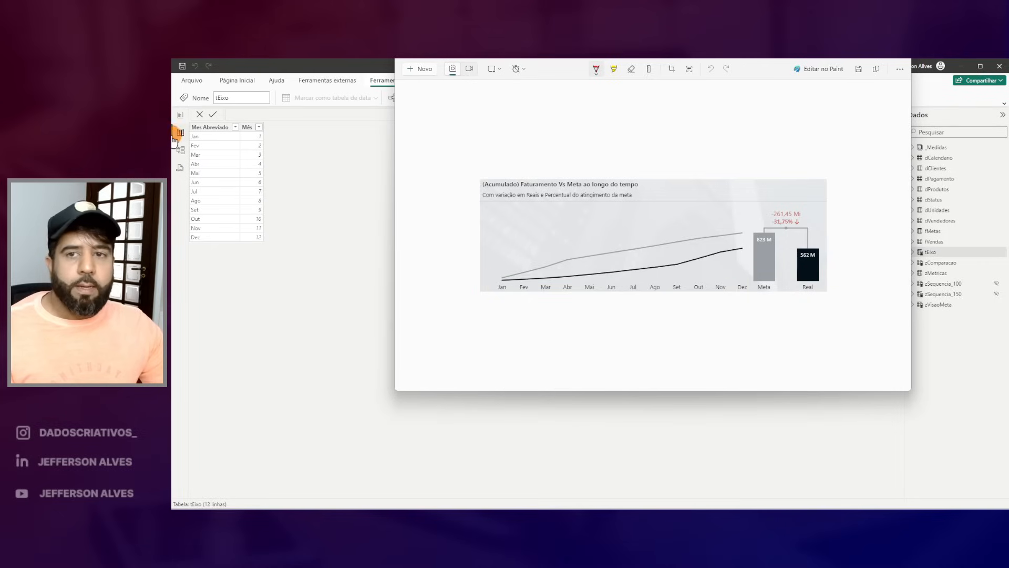
Step: Return to the Power BI report view, reopen the tEixo formula and add blank lines below the ALL expression
{"action": "left_click", "coordinate": [180, 116]}
{"action": "left_click", "coordinate": [958, 255]}
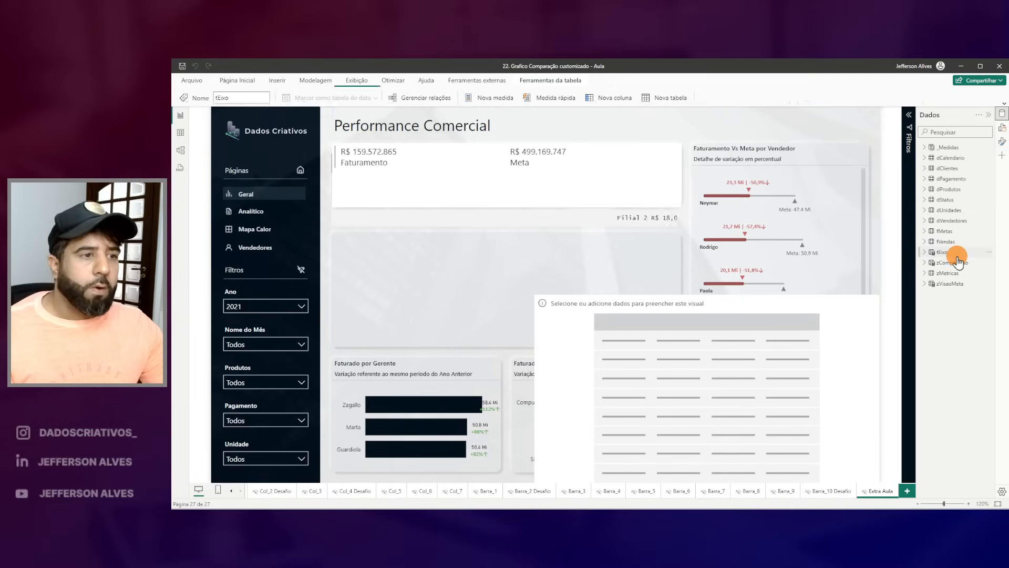
{"action": "left_click", "coordinate": [763, 175]}
{"action": "key", "text": "Return"}
{"action": "key", "text": "Return"}
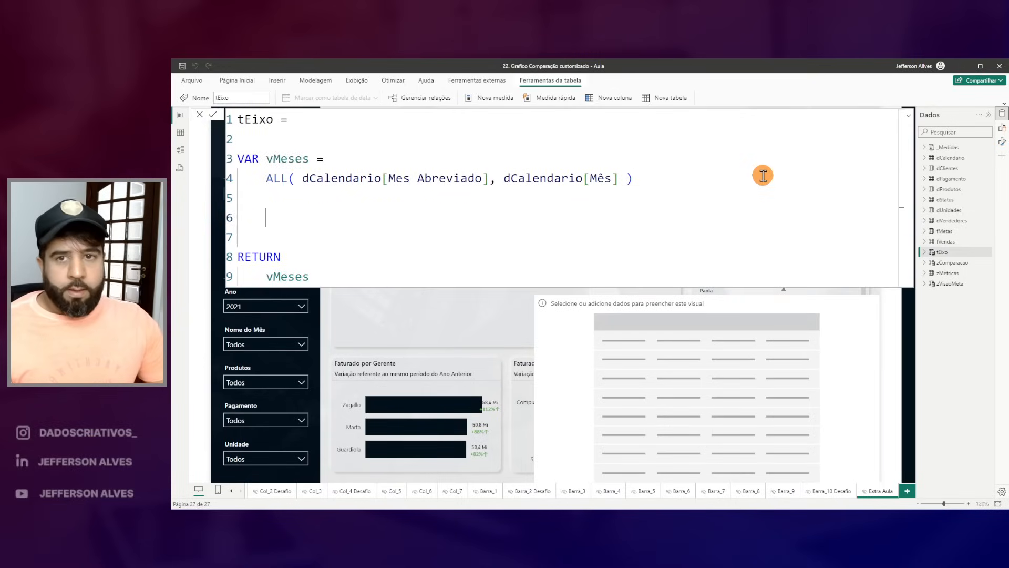
{"action": "type", "text": "va"}
{"action": "key", "text": "BackSpace"}
{"action": "key", "text": "BackSpace"}
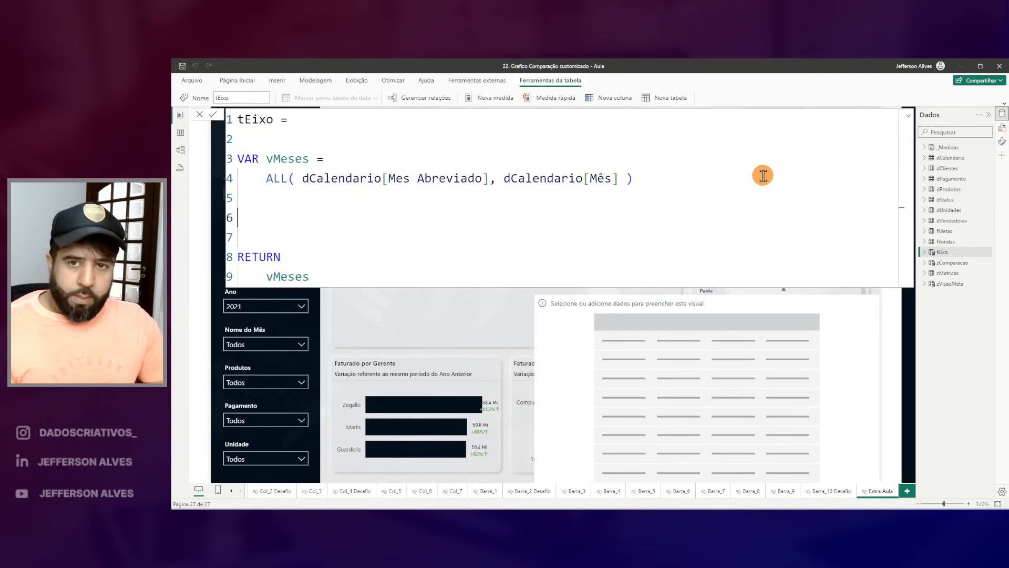
Step: Declare the variable vComeplemento in the tEixo formula and start a DATATABLE function on its own line
{"action": "type", "text": "VAR vComeple"}
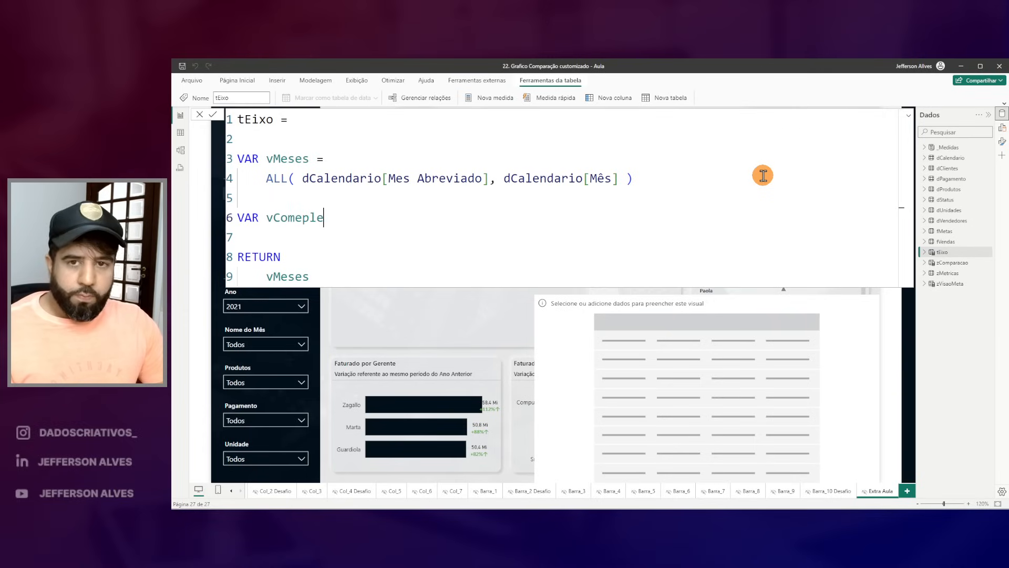
{"action": "type", "text": "mento ="}
{"action": "key", "text": "Return"}
{"action": "type", "text": "DATA"}
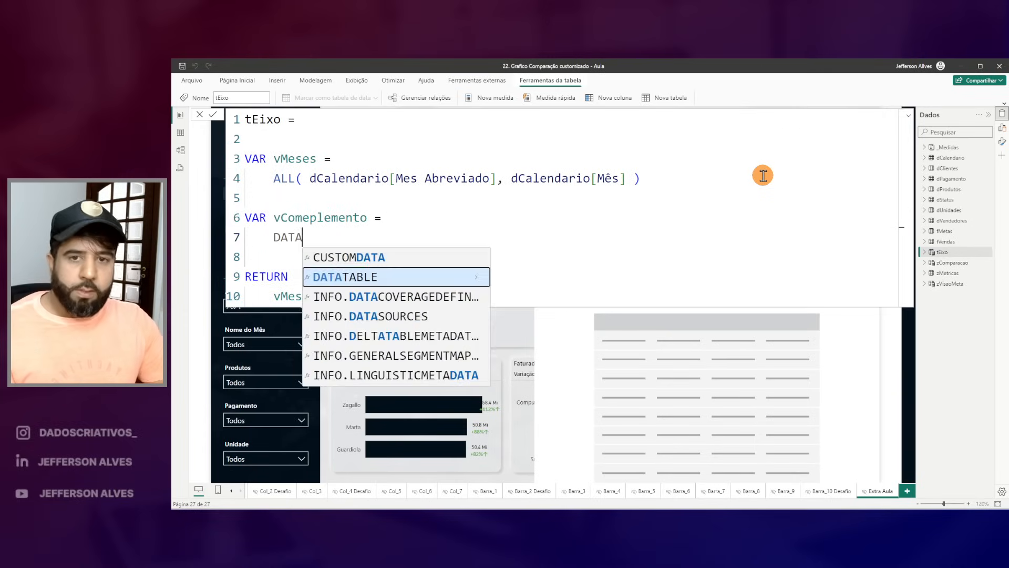
{"action": "key", "text": "Tab"}
{"action": "key", "text": "shift+Return"}
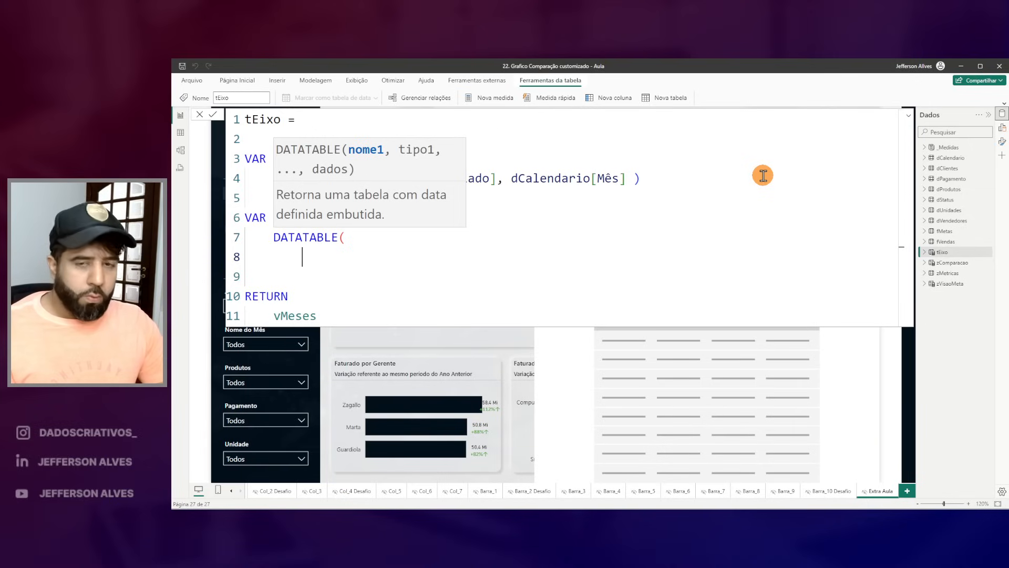
Step: Define the first DATATABLE column as "X" with the data type STRING
{"action": "type", "text": "\"X\","}
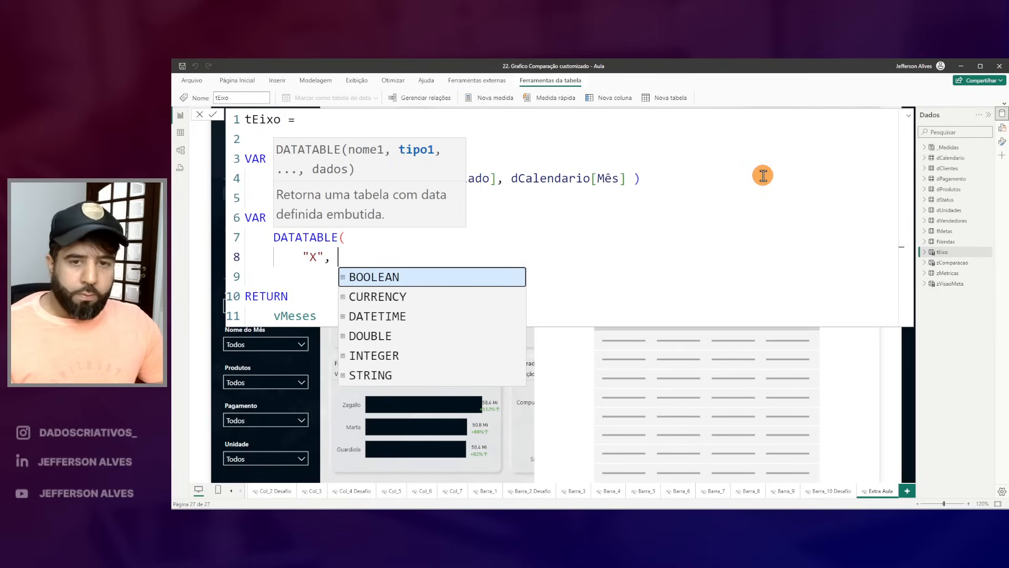
{"action": "key", "text": "Down"}
{"action": "key", "text": "Down"}
{"action": "key", "text": "Down"}
{"action": "key", "text": "Down"}
{"action": "key", "text": "Down"}
{"action": "key", "text": "Tab"}
{"action": "type", "text": ","}
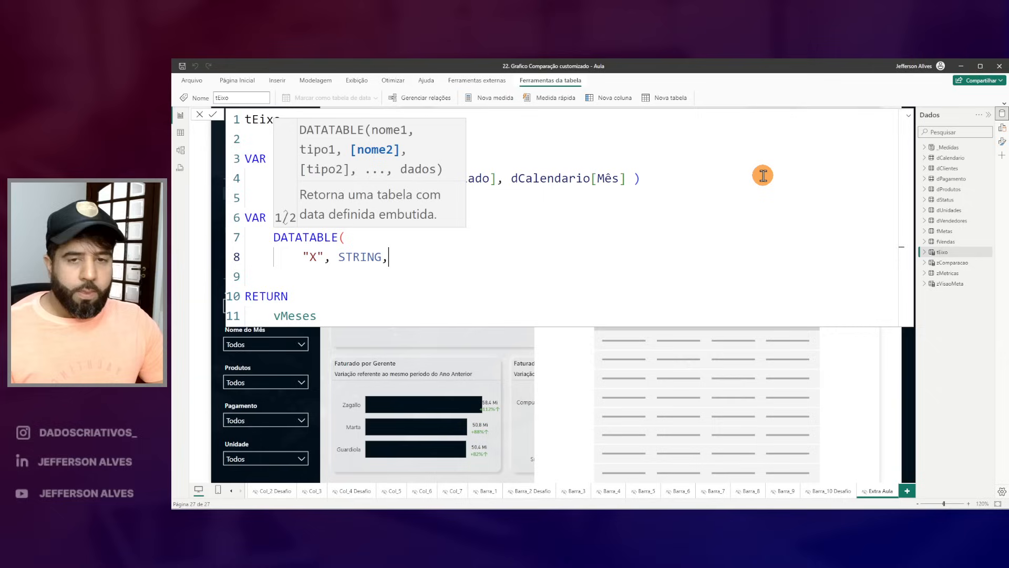
Step: Define the second DATATABLE column as "Id" with the data type INTEGER
{"action": "key", "text": "shift+Return"}
{"action": "type", "text": "\""}
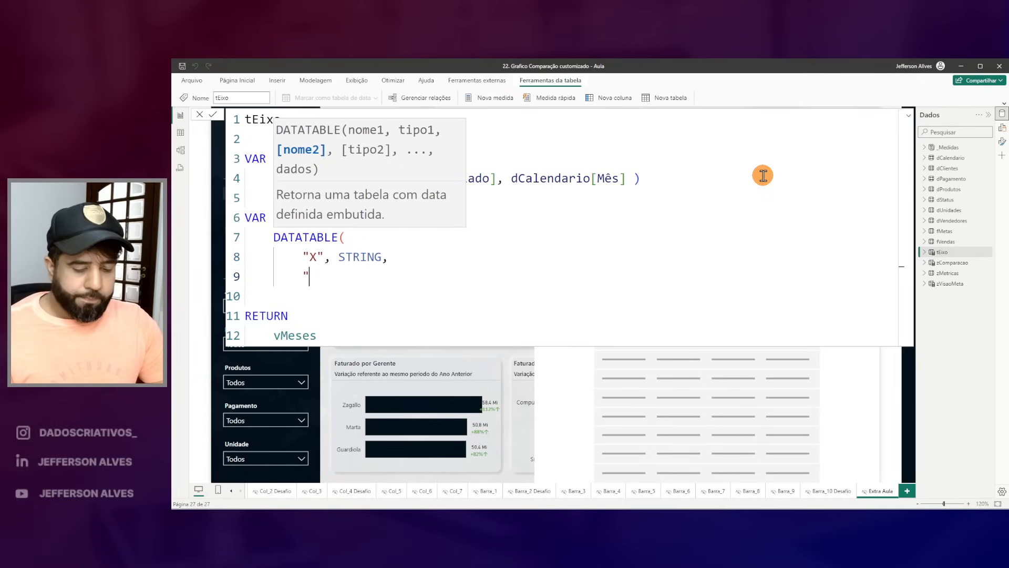
{"action": "type", "text": "Id\","}
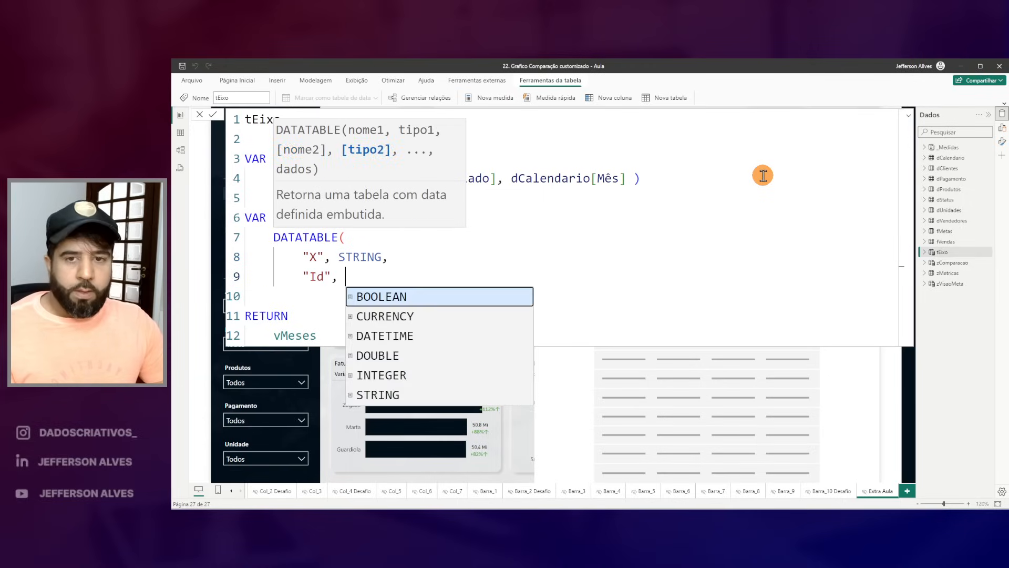
{"action": "key", "text": "Down"}
{"action": "key", "text": "Down"}
{"action": "key", "text": "Down"}
{"action": "key", "text": "Down"}
{"action": "key", "text": "Tab"}
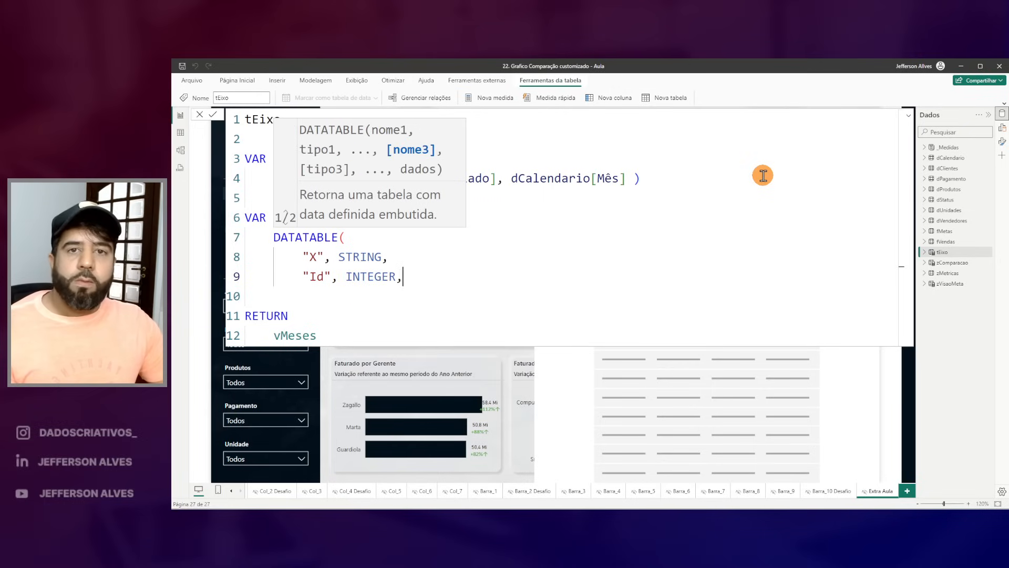
Step: Add an empty pair of curly braces for the DATATABLE rows and close the function's parenthesis
{"action": "key", "text": "Return"}
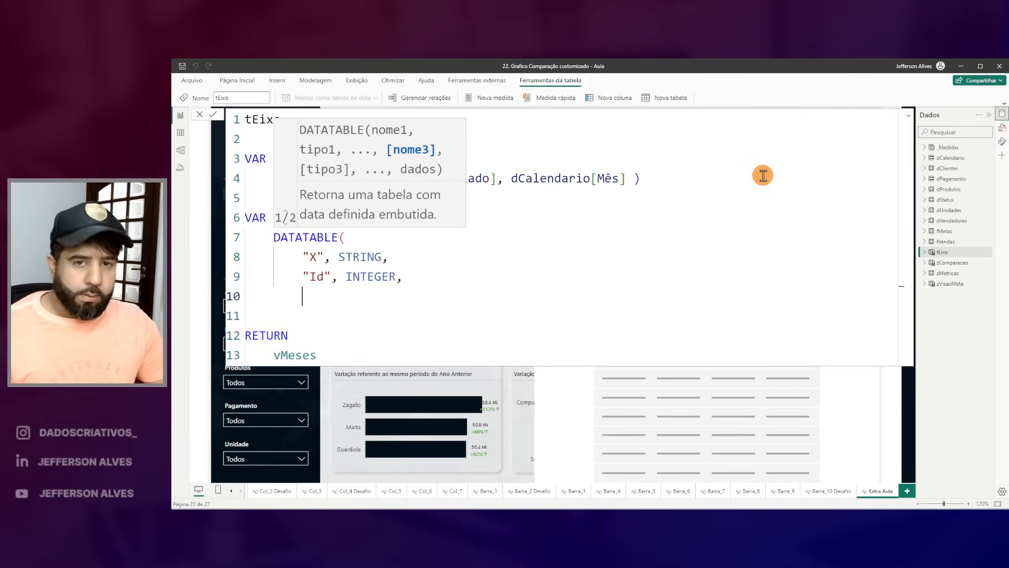
{"action": "key", "text": "Return"}
{"action": "key", "text": "Return"}
{"action": "type", "text": "}"}
{"action": "key", "text": "Return"}
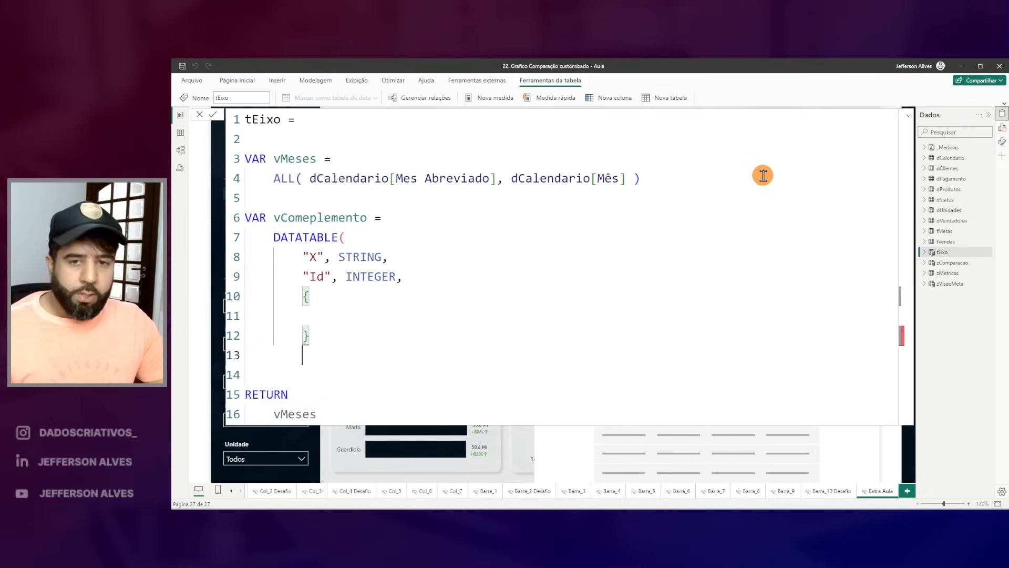
{"action": "type", "text": ")"}
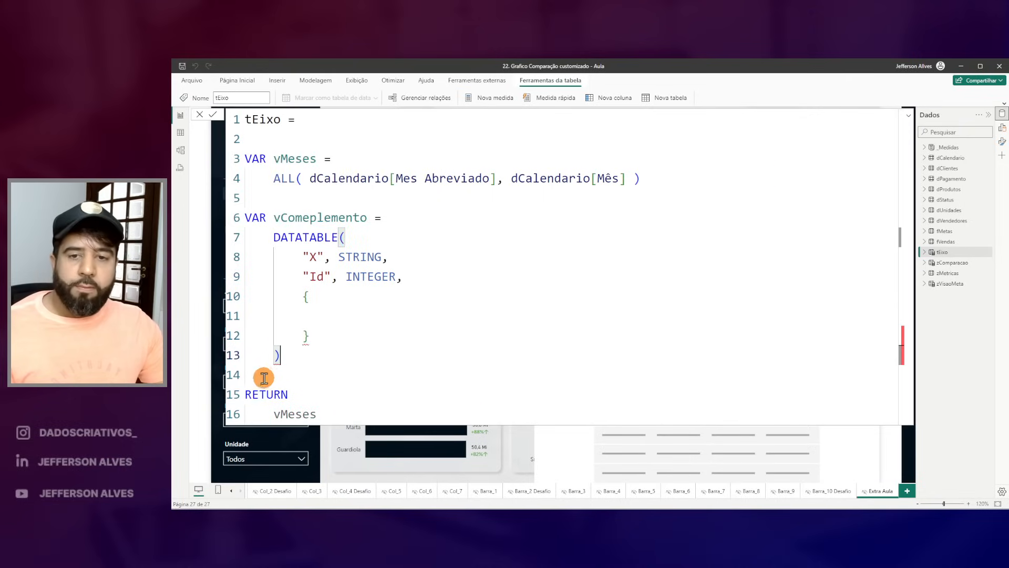
Step: Enter the first data row { "Meta", 13 } inside the DATATABLE braces
{"action": "left_click", "coordinate": [329, 313]}
{"action": "type", "text": "{ \"Meta"}
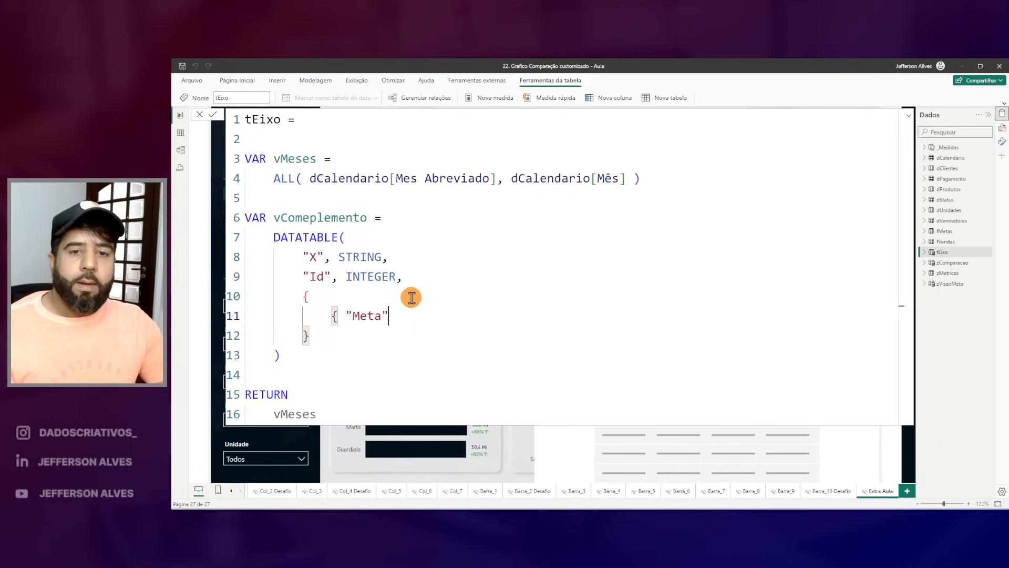
{"action": "type", "text": "\", 13"}
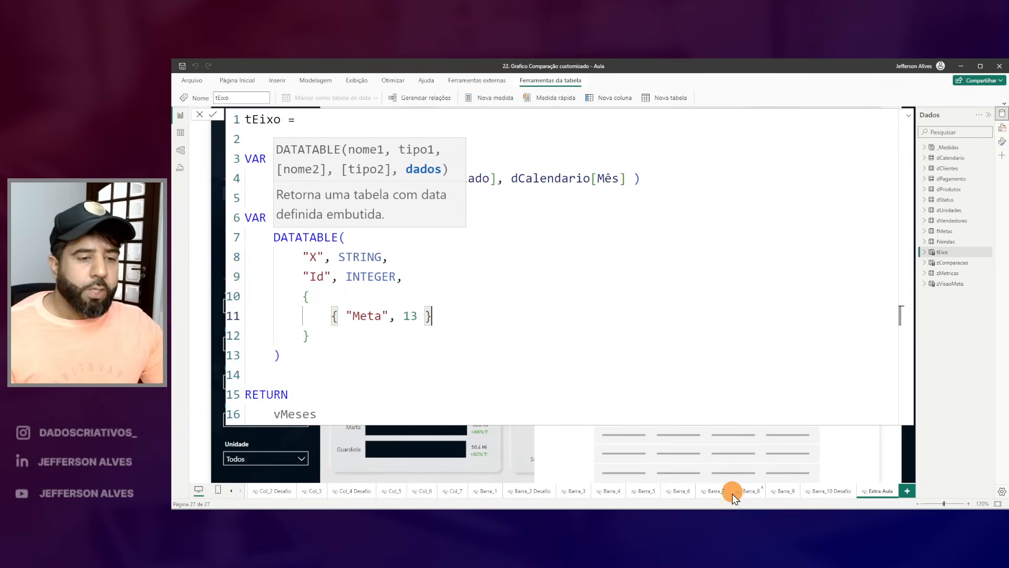
Step: Check the order of the months and the Meta bar in the Snipping Tool reference chart, then return to Power BI
{"action": "key", "text": "alt+Tab"}
{"action": "mouse_move", "coordinate": [752, 234]}
{"action": "left_mouse_down"}
{"action": "mouse_move", "coordinate": [776, 287]}
{"action": "mouse_move", "coordinate": [740, 300]}
{"action": "left_mouse_up"}
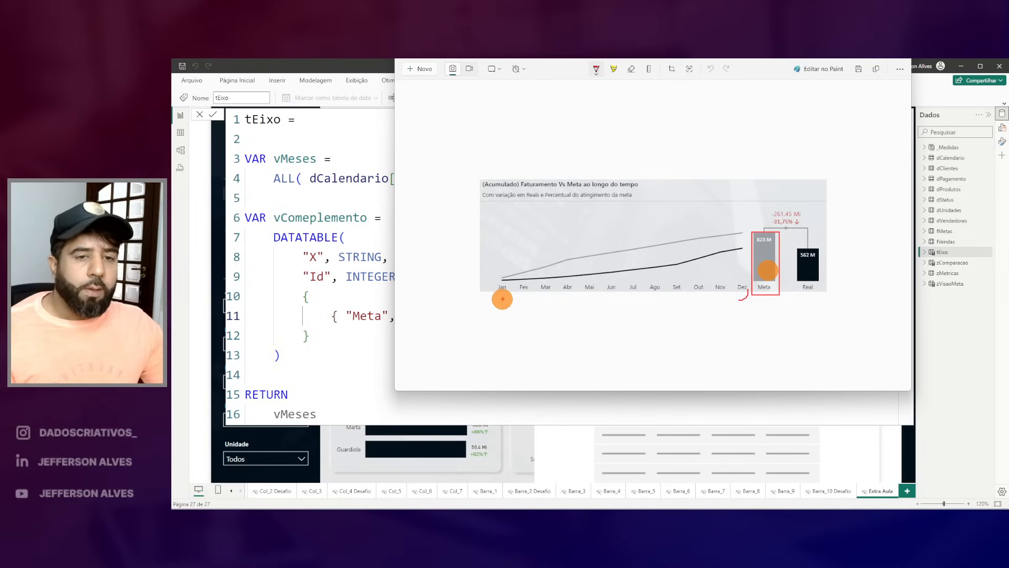
{"action": "left_click_drag", "start_coordinate": [503, 300], "coordinate": [496, 311]}
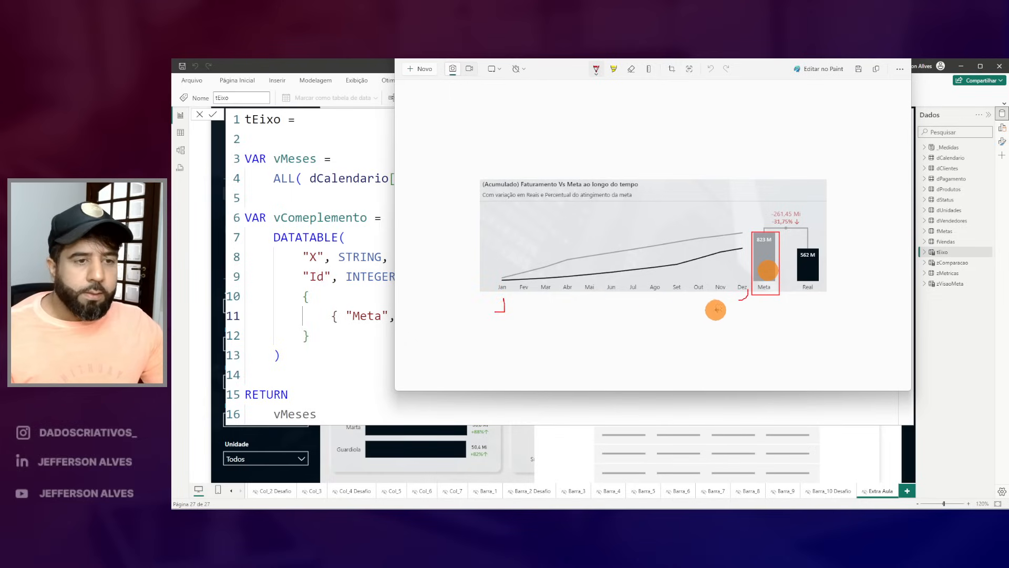
{"action": "left_click_drag", "start_coordinate": [746, 305], "coordinate": [753, 308]}
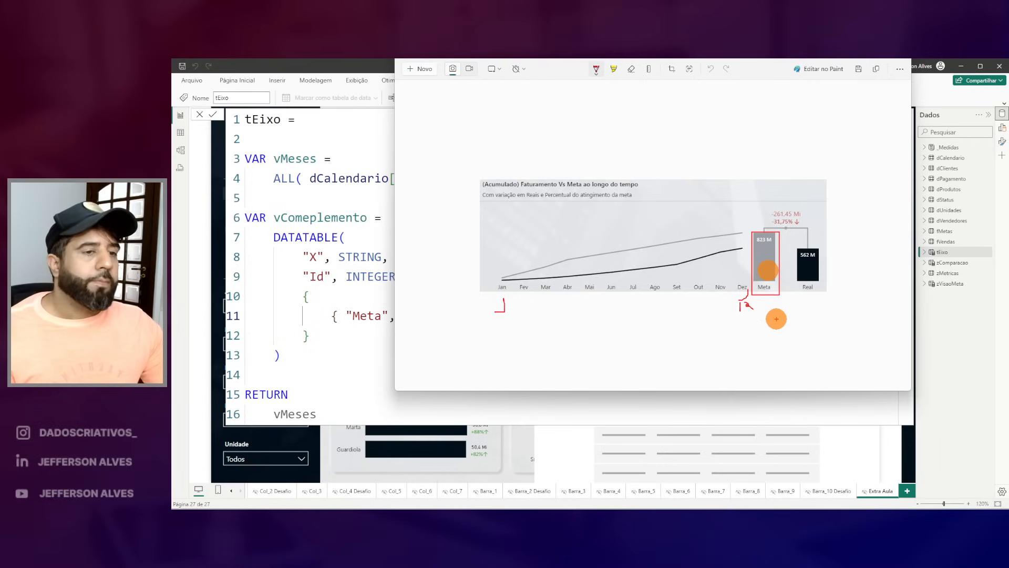
{"action": "left_click", "coordinate": [347, 302]}
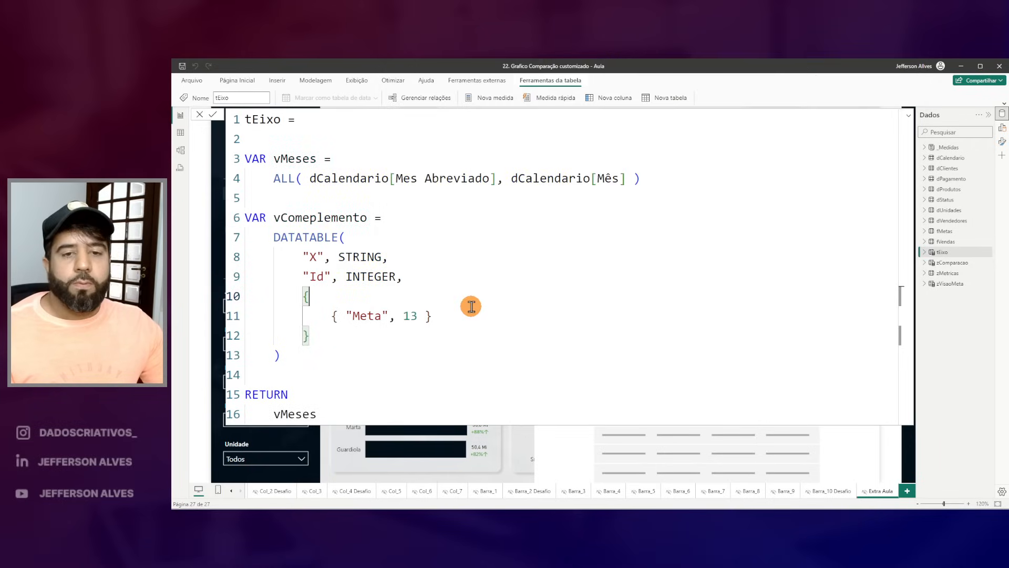
Step: Duplicate the Meta row twice as comma-separated rows, leaving no comma after the last one
{"action": "left_click", "coordinate": [466, 318]}
{"action": "type", "text": ","}
{"action": "key", "text": "shift+alt+Down"}
{"action": "key", "text": "shift+alt+Down"}
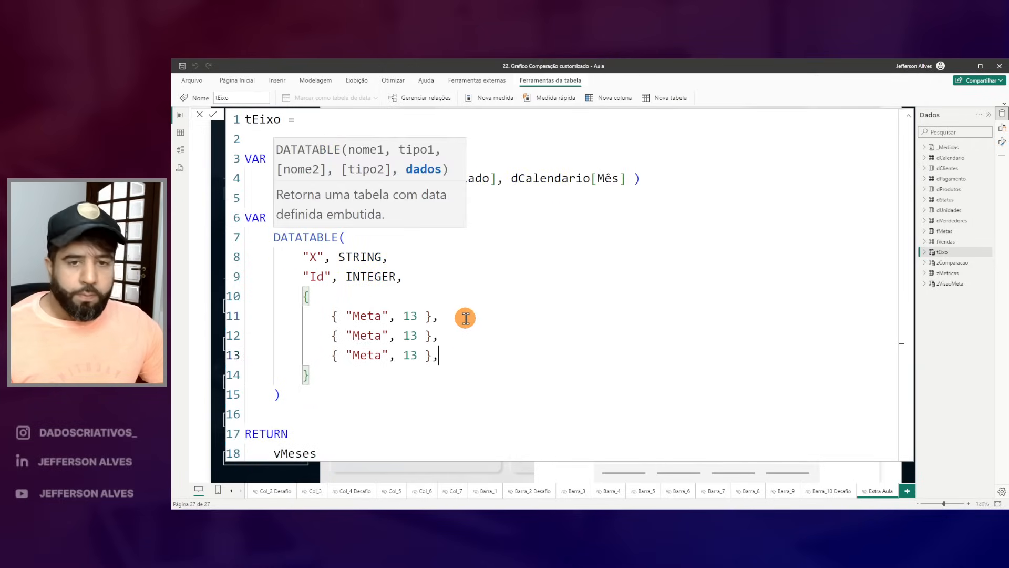
{"action": "key", "text": "BackSpace"}
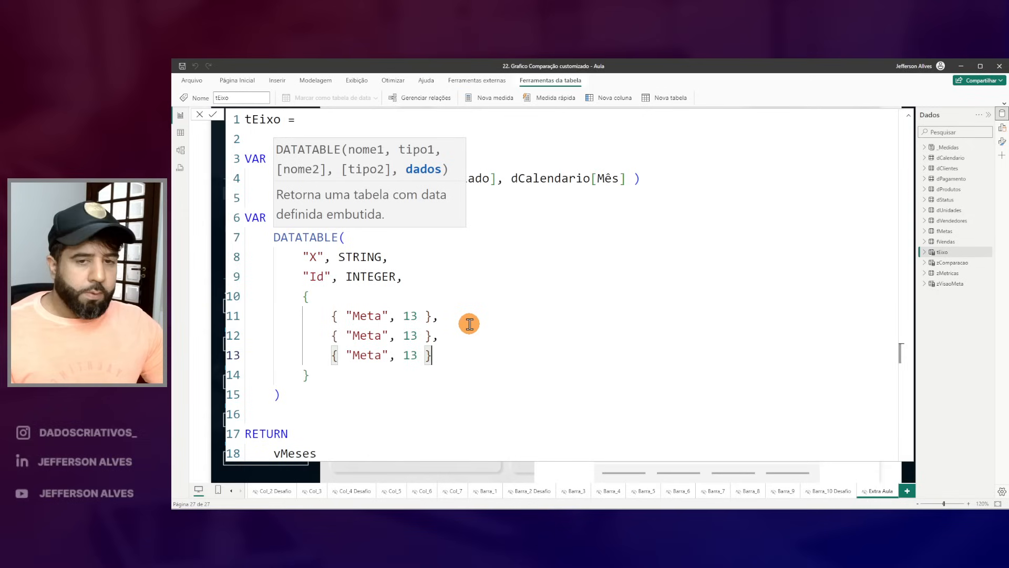
Step: Change the second DATATABLE row to an empty text label with Id 14, aligned with the other rows
{"action": "double_click", "coordinate": [374, 336]}
{"action": "key", "text": "BackSpace"}
{"action": "left_click", "coordinate": [374, 335]}
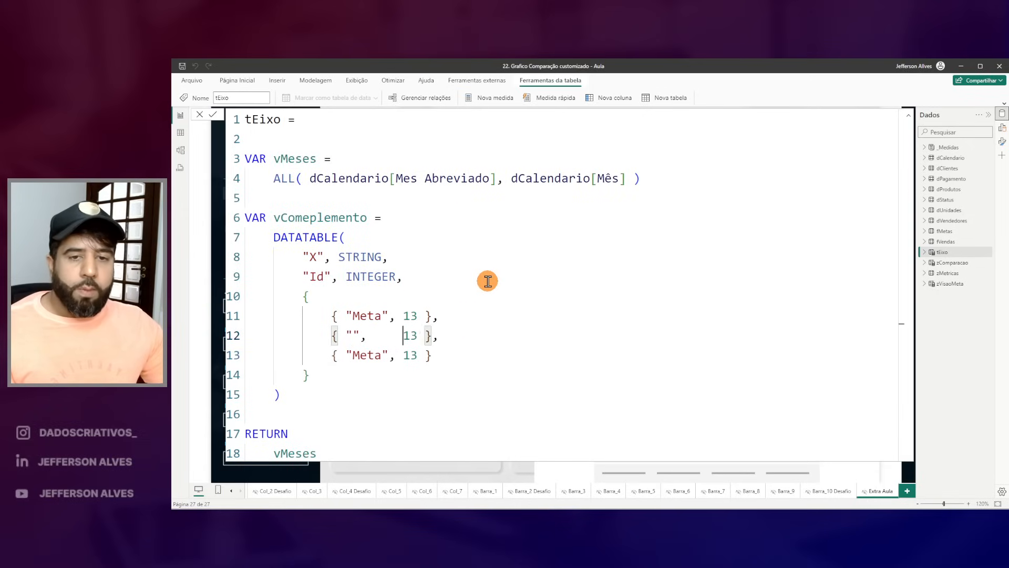
{"action": "double_click", "coordinate": [416, 334]}
{"action": "type", "text": "14"}
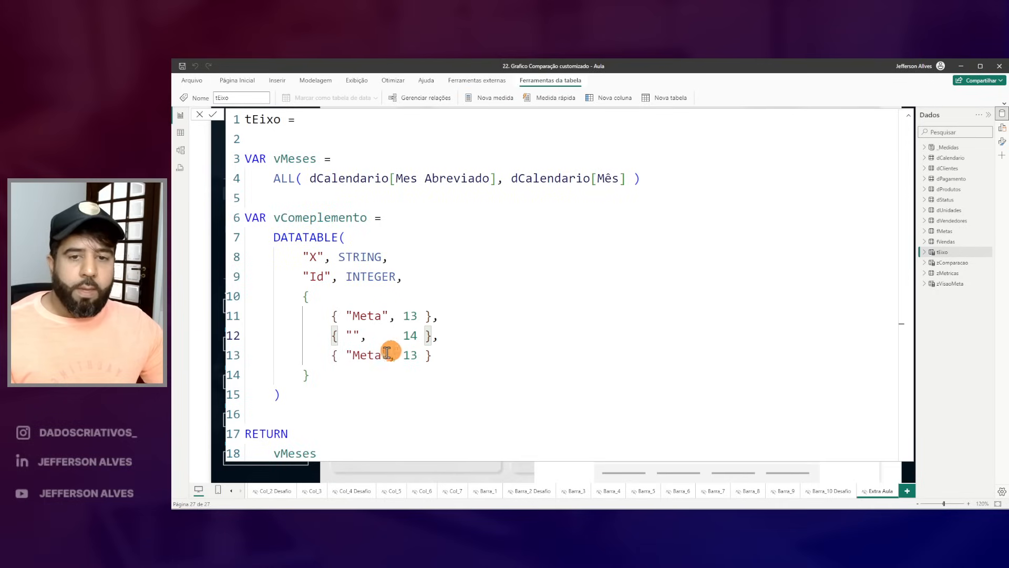
Step: Change the third DATATABLE row to the label "Real" with Id 15
{"action": "double_click", "coordinate": [370, 354]}
{"action": "type", "text": "Real"}
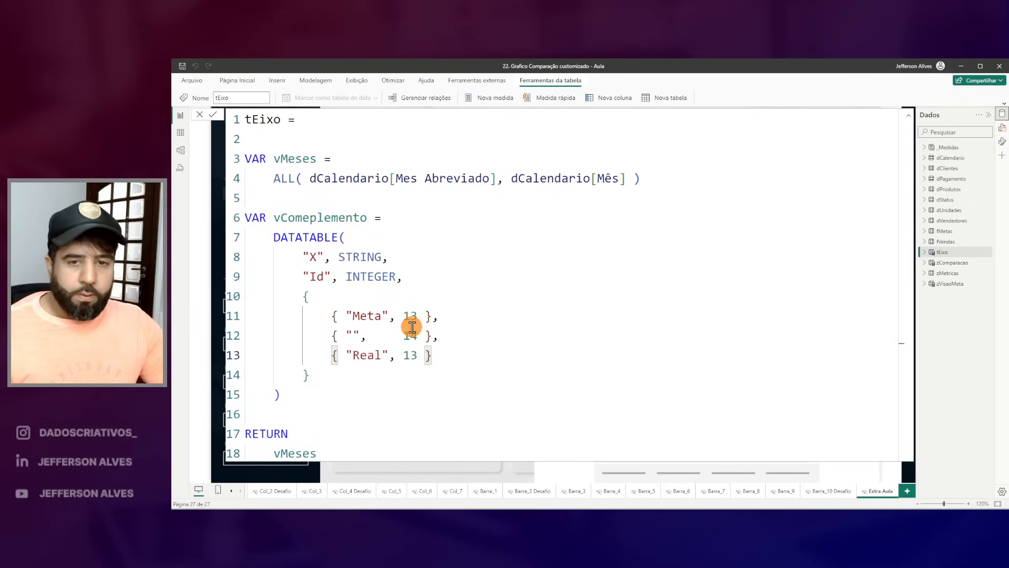
{"action": "double_click", "coordinate": [413, 355]}
{"action": "type", "text": "15"}
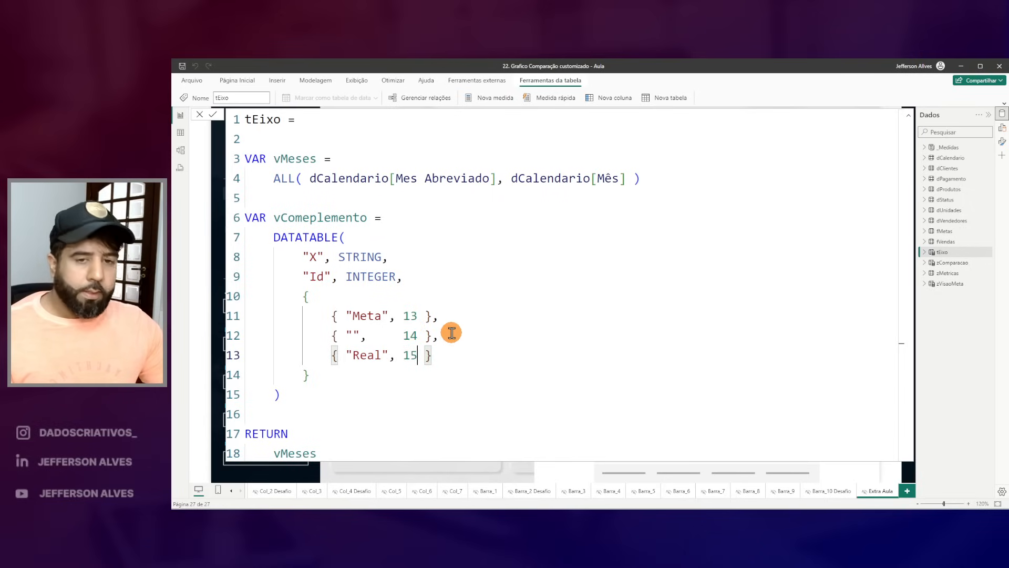
Step: Correct the variable name vComeplemento to vComplemento in the tEixo formula and return vComplemento instead of vMeses
{"action": "double_click", "coordinate": [295, 453]}
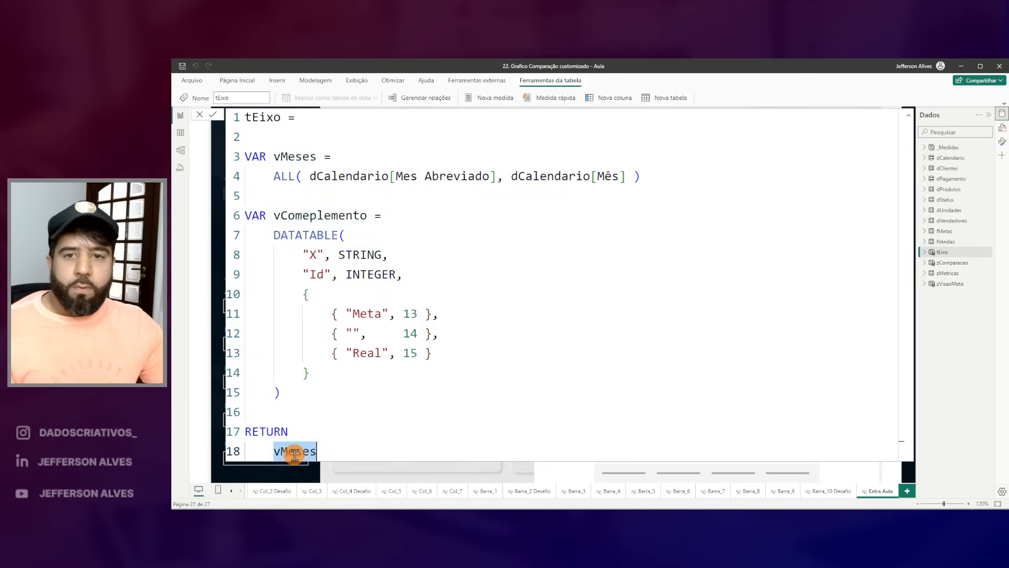
{"action": "double_click", "coordinate": [310, 211]}
{"action": "left_click", "coordinate": [309, 212]}
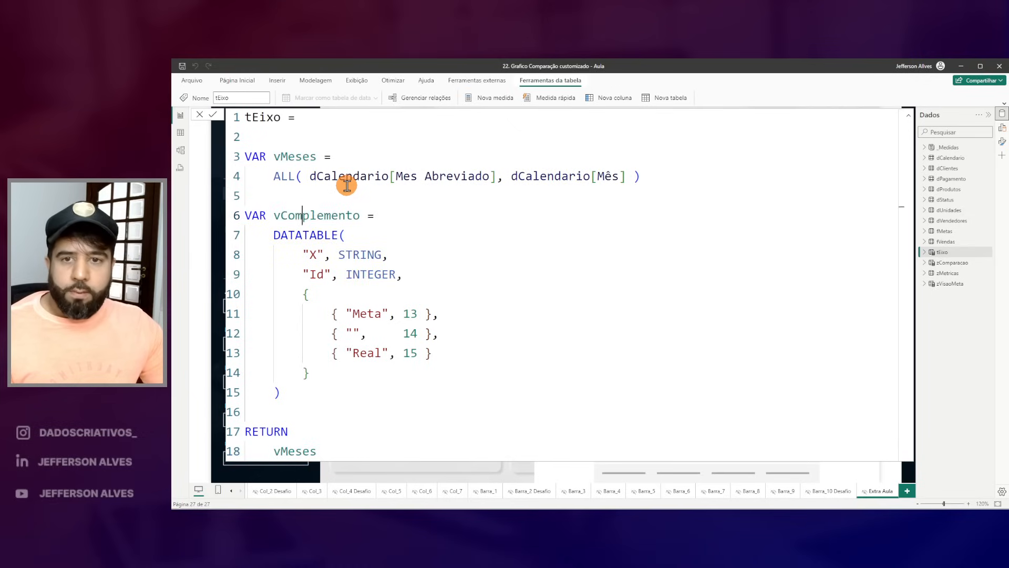
{"action": "double_click", "coordinate": [323, 211]}
{"action": "key", "text": "ctrl+c"}
{"action": "double_click", "coordinate": [283, 451]}
{"action": "key", "text": "ctrl+v"}
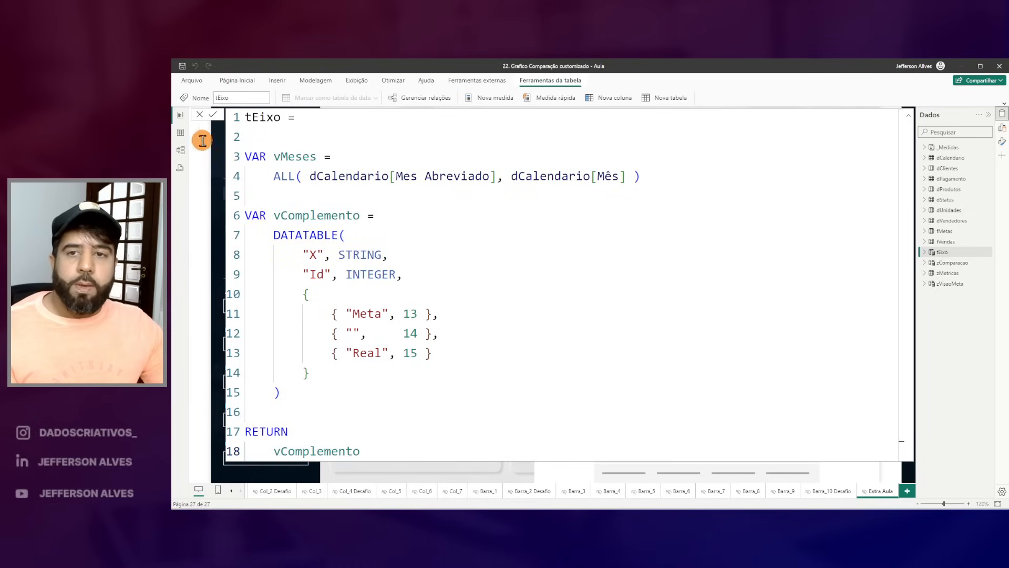
Step: Inspect the X and Id columns of tEixo in the table view
{"action": "left_click", "coordinate": [180, 132]}
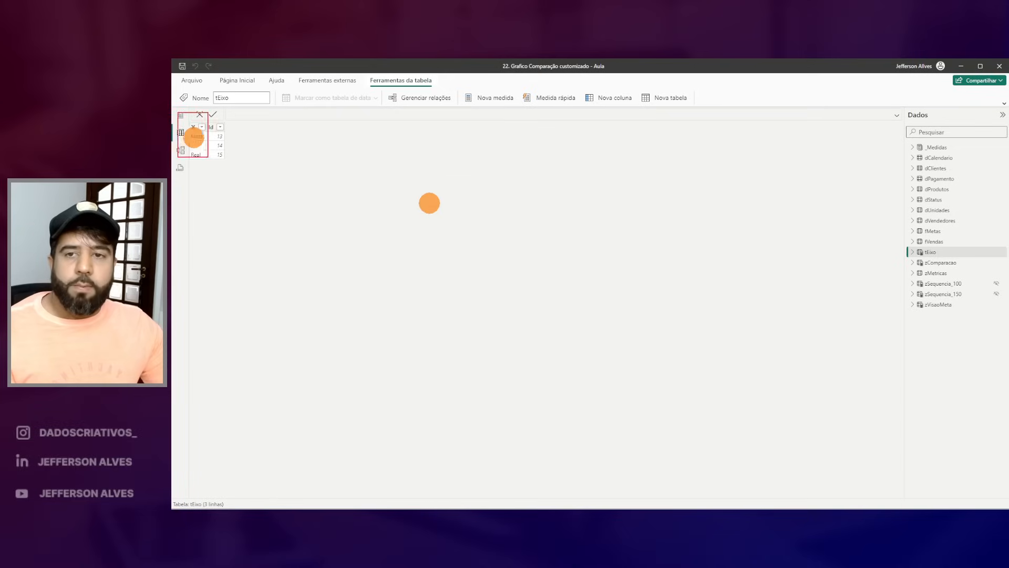
{"action": "left_click_drag", "start_coordinate": [189, 160], "coordinate": [198, 161]}
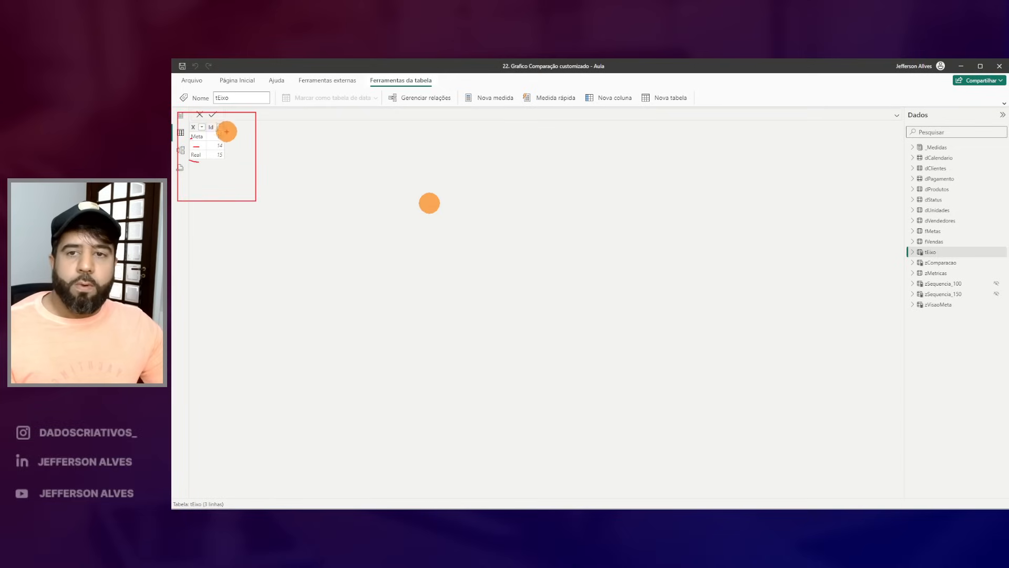
{"action": "left_click_drag", "start_coordinate": [219, 127], "coordinate": [229, 131]}
{"action": "key", "text": "Escape"}
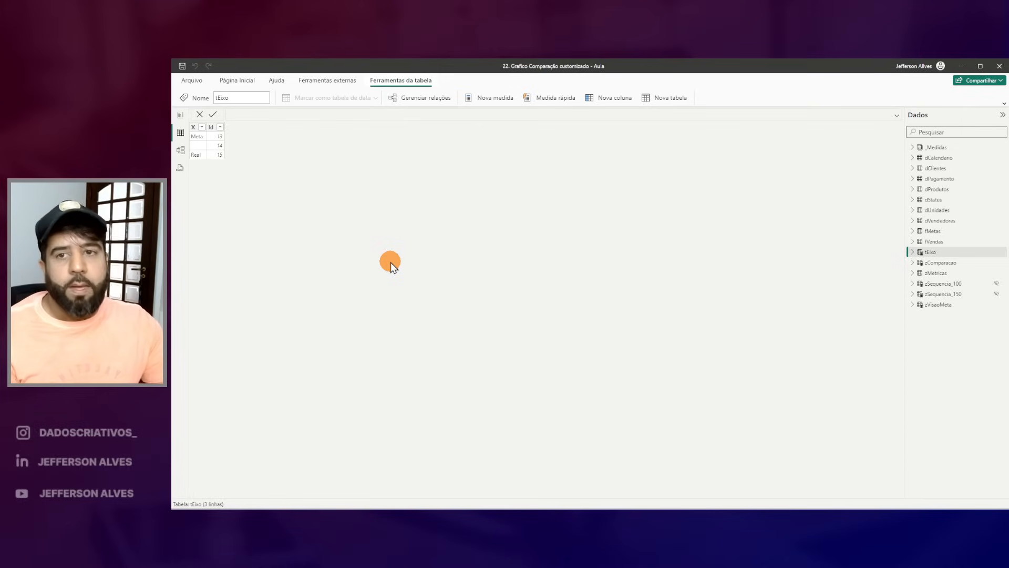
Step: Reopen the tEixo formula in the report view and replace the returned vComplemento with an opening UNION function
{"action": "left_click", "coordinate": [180, 121]}
{"action": "left_click", "coordinate": [955, 252]}
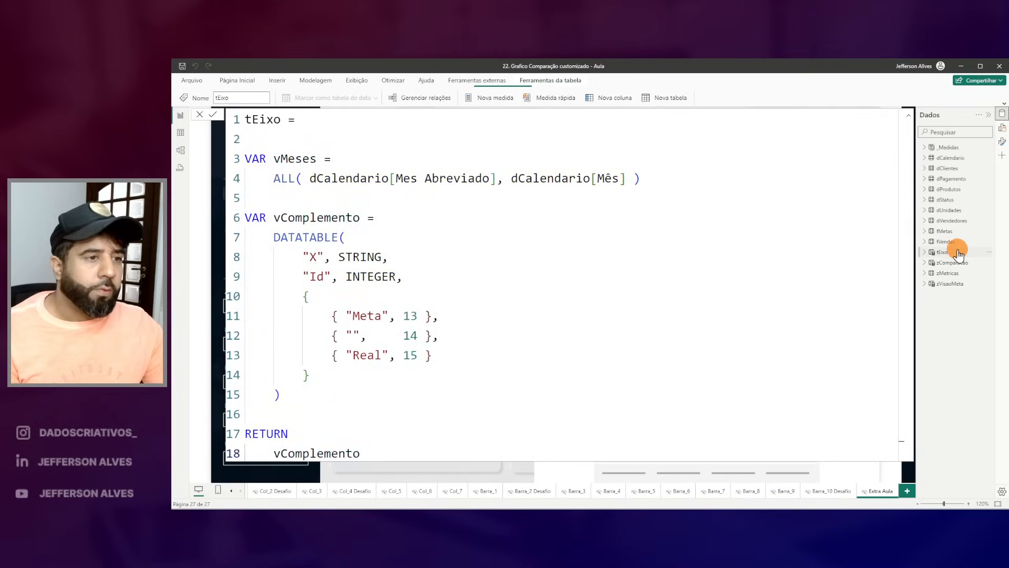
{"action": "double_click", "coordinate": [323, 450]}
{"action": "type", "text": "uni"}
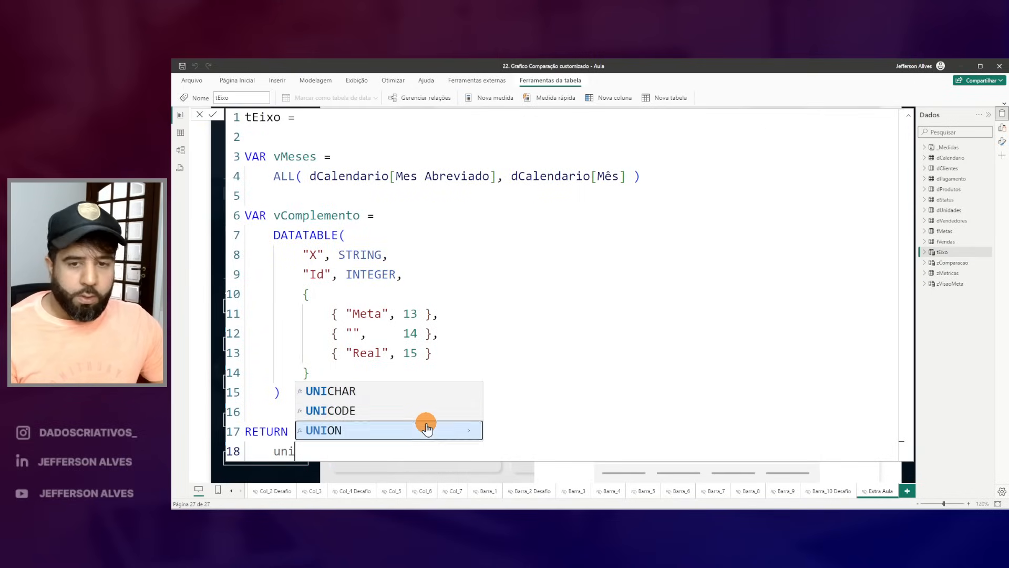
{"action": "left_click", "coordinate": [427, 429]}
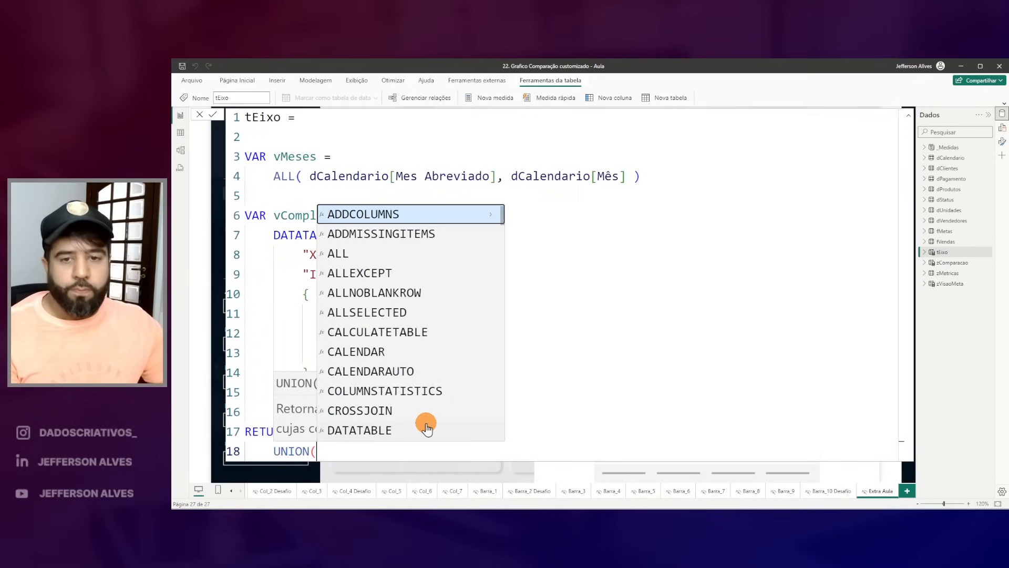
Step: Review the UNION description and compare the text and number columns of vMeses with those of the DATATABLE in vComplemento
{"action": "mouse_move", "coordinate": [262, 391]}
{"action": "left_mouse_down"}
{"action": "mouse_move", "coordinate": [476, 439]}
{"action": "mouse_move", "coordinate": [484, 423]}
{"action": "left_mouse_up"}
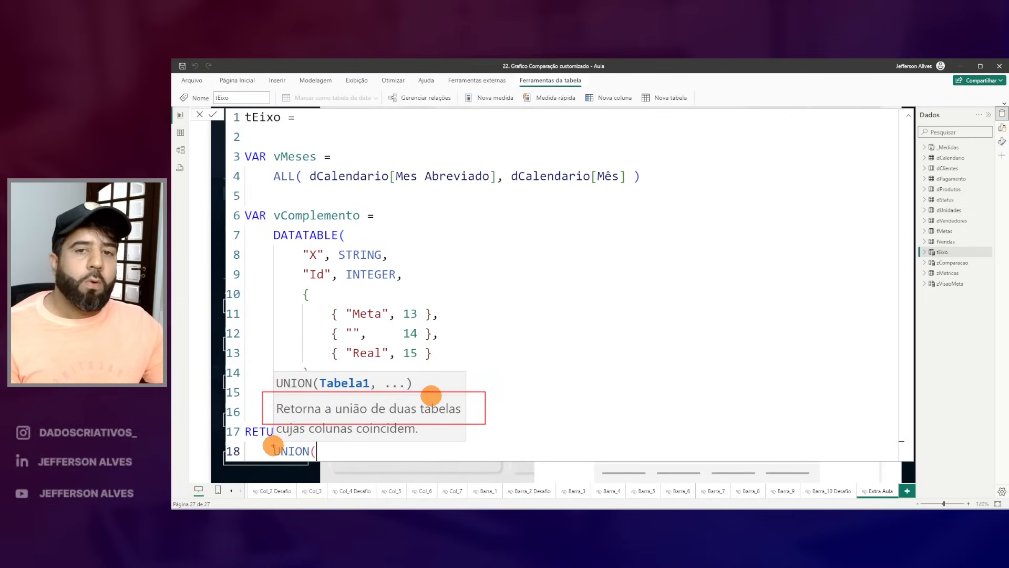
{"action": "left_click", "coordinate": [566, 217]}
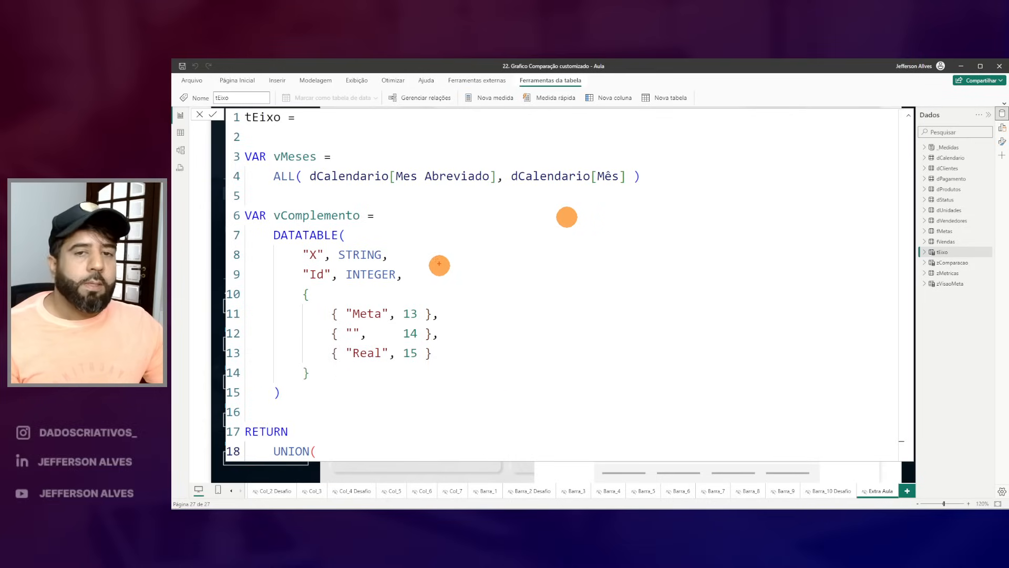
{"action": "left_click_drag", "start_coordinate": [271, 147], "coordinate": [633, 200]}
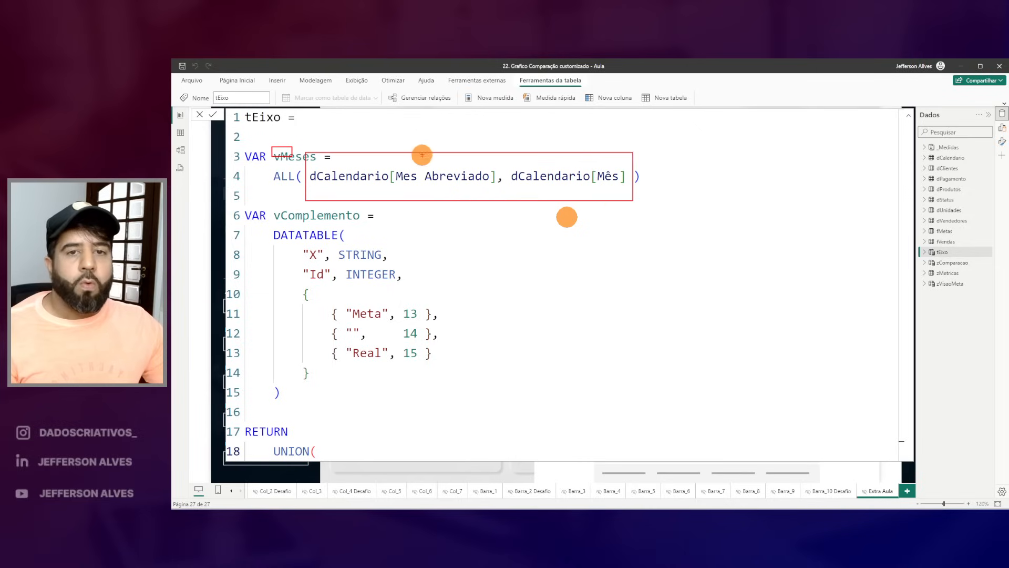
{"action": "left_click_drag", "start_coordinate": [382, 146], "coordinate": [498, 197]}
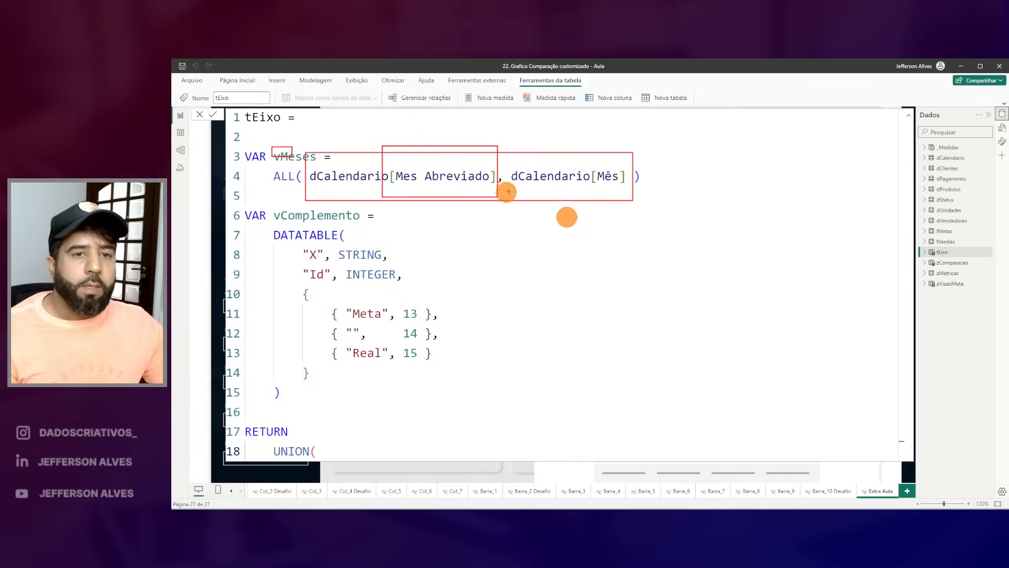
{"action": "left_click_drag", "start_coordinate": [572, 139], "coordinate": [628, 190]}
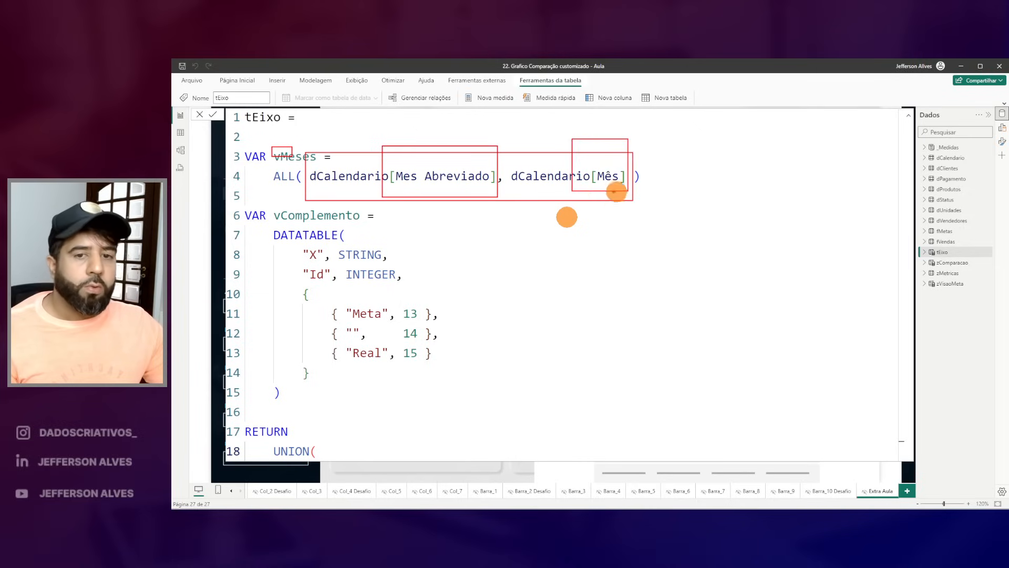
{"action": "mouse_move", "coordinate": [341, 301]}
{"action": "left_mouse_down"}
{"action": "mouse_move", "coordinate": [361, 351]}
{"action": "mouse_move", "coordinate": [383, 367]}
{"action": "left_mouse_up"}
{"action": "left_click_drag", "start_coordinate": [368, 300], "coordinate": [454, 225]}
{"action": "left_click_drag", "start_coordinate": [387, 246], "coordinate": [381, 255]}
{"action": "mouse_move", "coordinate": [395, 301]}
{"action": "left_mouse_down"}
{"action": "mouse_move", "coordinate": [421, 377]}
{"action": "mouse_move", "coordinate": [573, 252]}
{"action": "mouse_move", "coordinate": [600, 196]}
{"action": "left_mouse_up"}
{"action": "key", "text": "Escape"}
Step: Complete the UNION with vMeses and vComplemento as its two tables on separate lines, then close the parenthesis
{"action": "left_click", "coordinate": [343, 450]}
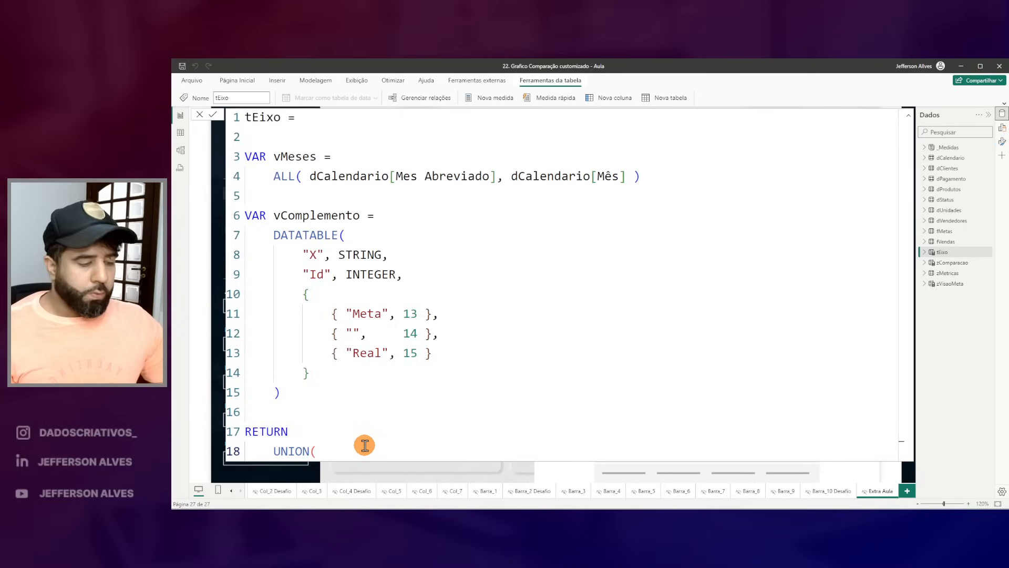
{"action": "key", "text": "shift+Return"}
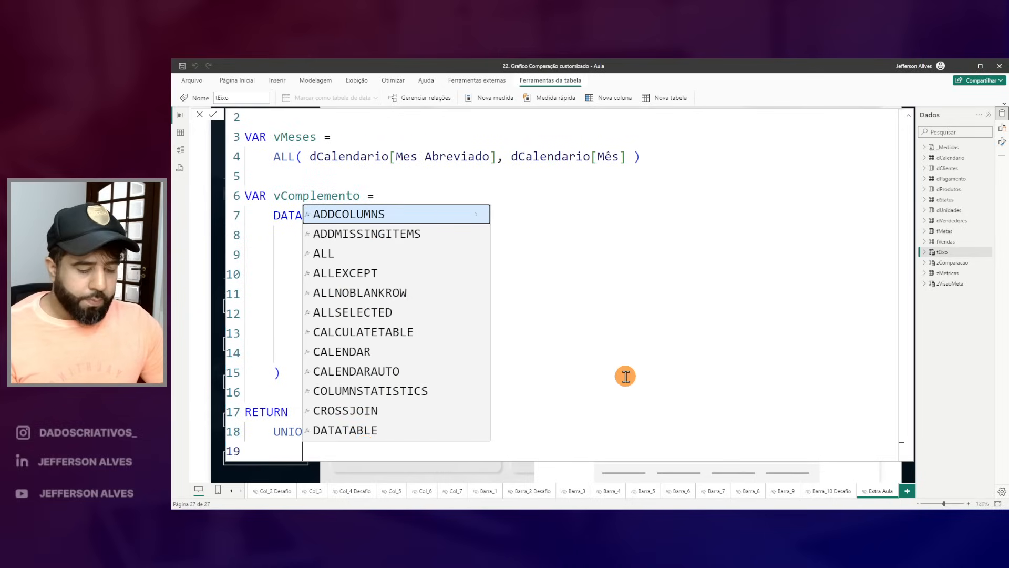
{"action": "type", "text": "vme"}
{"action": "key", "text": "Tab"}
{"action": "type", "text": ","}
{"action": "key", "text": "shift+Return"}
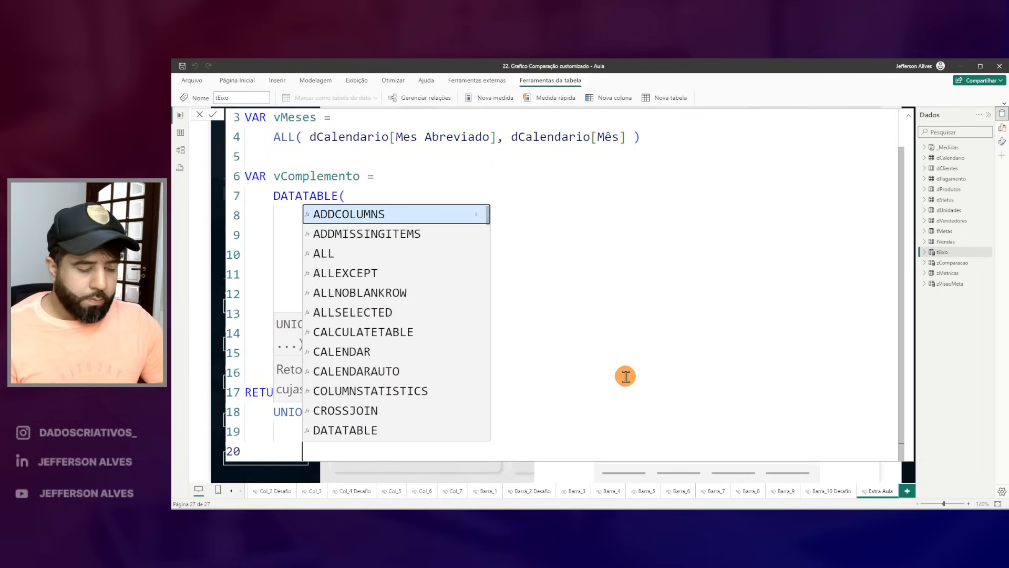
{"action": "type", "text": "vcom"}
{"action": "key", "text": "Tab"}
{"action": "key", "text": "shift+Return"}
{"action": "type", "text": ")"}
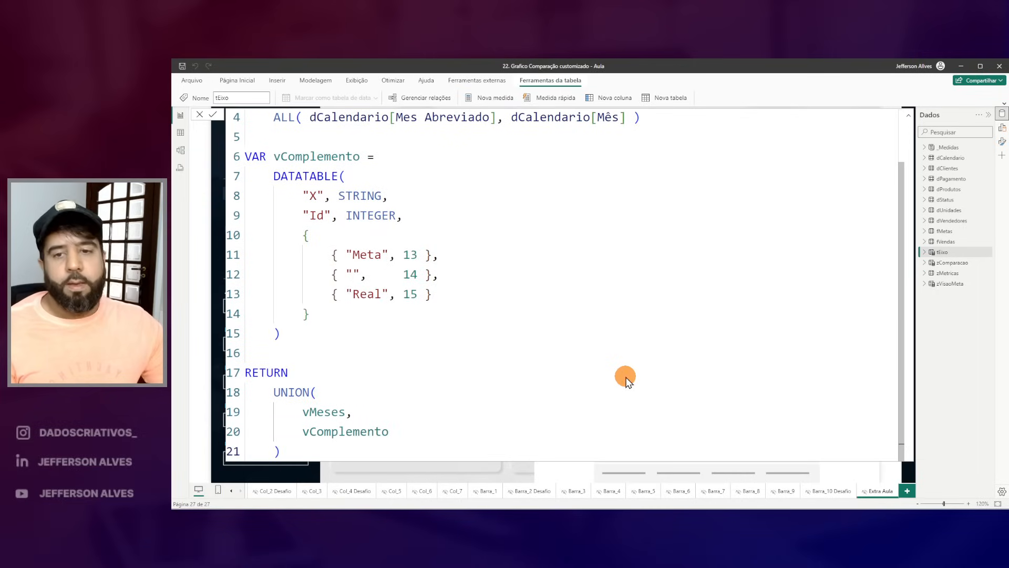
Step: Check the column headers and the month rows of the combined tEixo table in the table view
{"action": "left_click", "coordinate": [180, 133]}
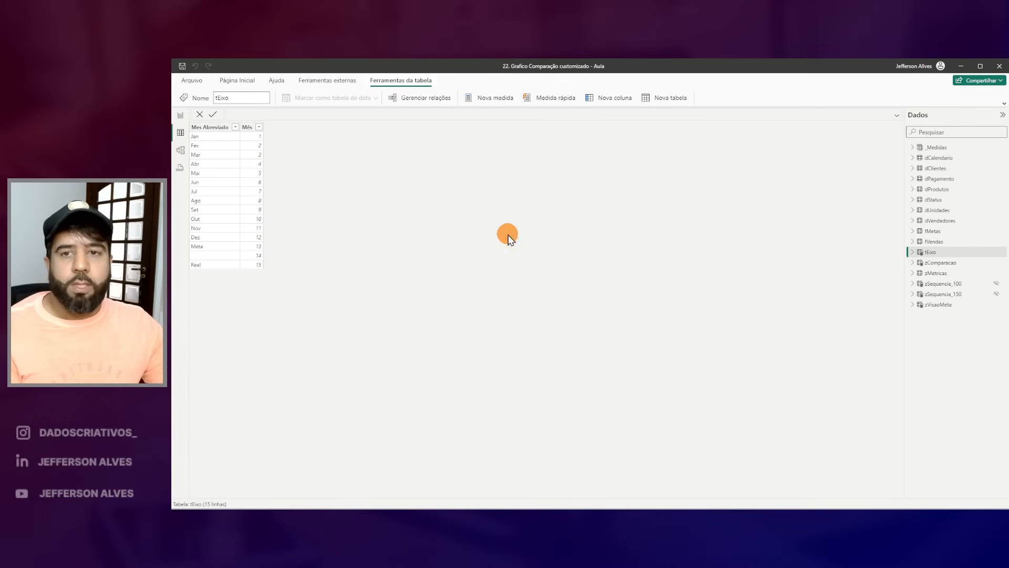
{"action": "mouse_move", "coordinate": [180, 110]}
{"action": "left_mouse_down"}
{"action": "mouse_move", "coordinate": [254, 277]}
{"action": "mouse_move", "coordinate": [291, 315]}
{"action": "left_mouse_up"}
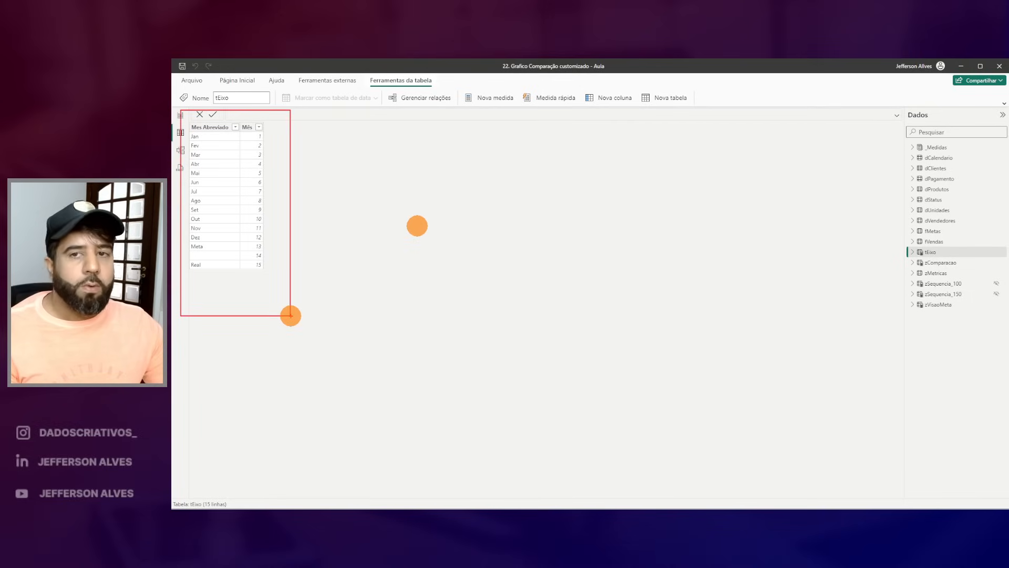
{"action": "left_click_drag", "start_coordinate": [183, 119], "coordinate": [275, 136]}
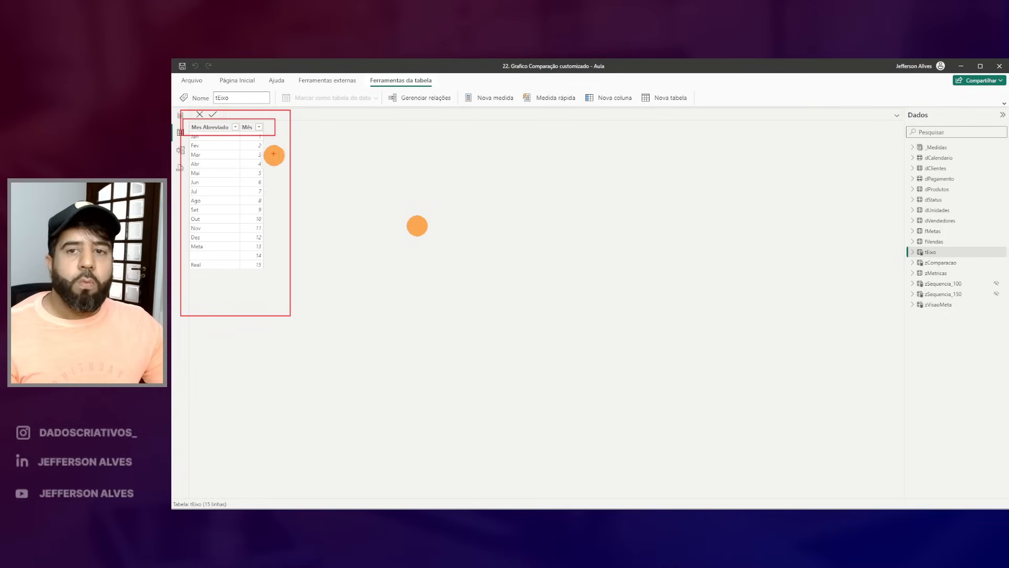
{"action": "left_click_drag", "start_coordinate": [202, 132], "coordinate": [232, 185]}
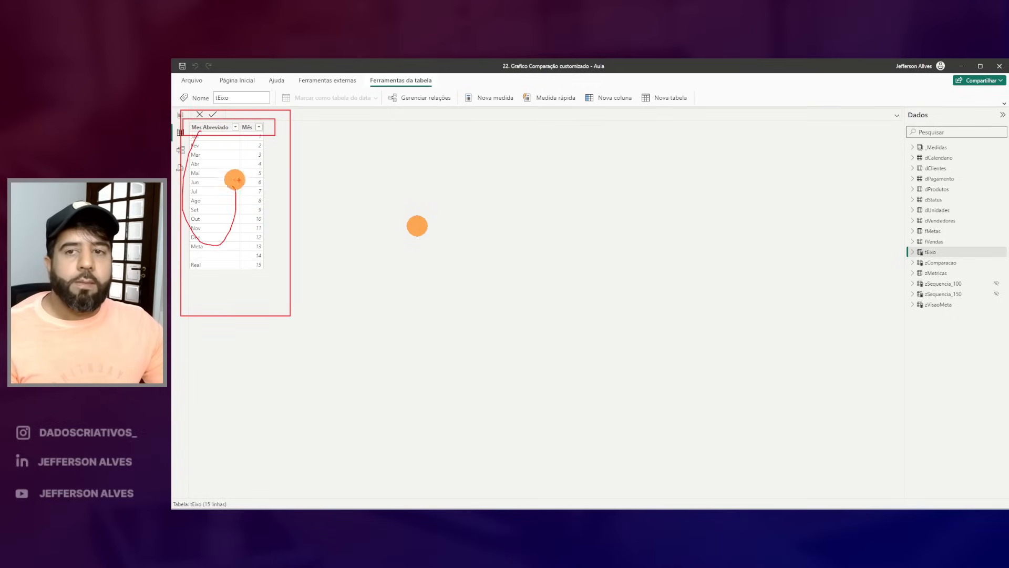
Step: Reopen the tEixo formula and reorder the UNION so vComplemento comes before vMeses, with a comma only after vComplemento
{"action": "left_click", "coordinate": [180, 115]}
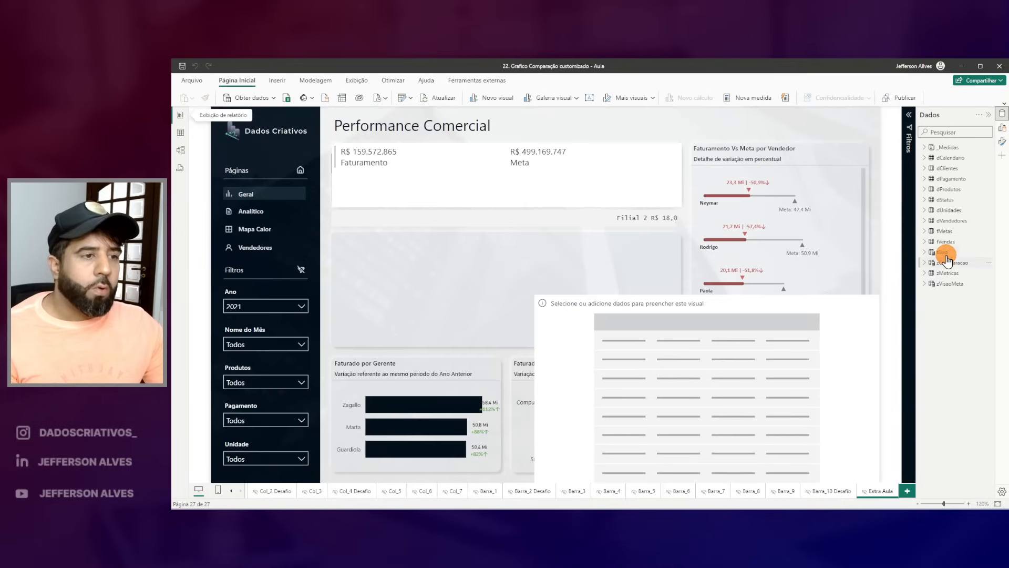
{"action": "left_click", "coordinate": [946, 253]}
{"action": "left_click_drag", "start_coordinate": [299, 247], "coordinate": [323, 284]}
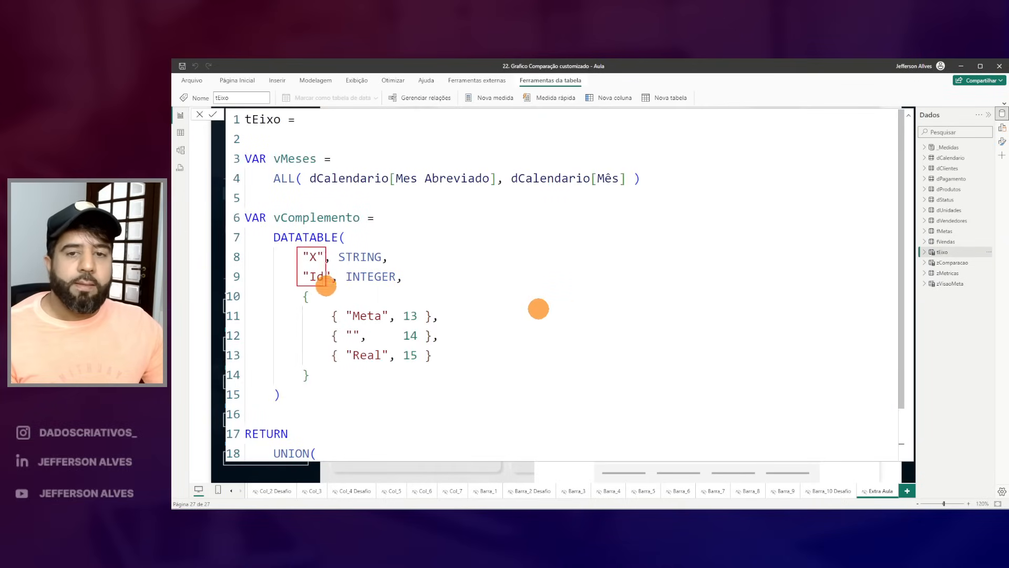
{"action": "left_click_drag", "start_coordinate": [327, 214], "coordinate": [434, 198]}
{"action": "scroll", "coordinate": [348, 368], "scroll_direction": "down", "scroll_amount": 1}
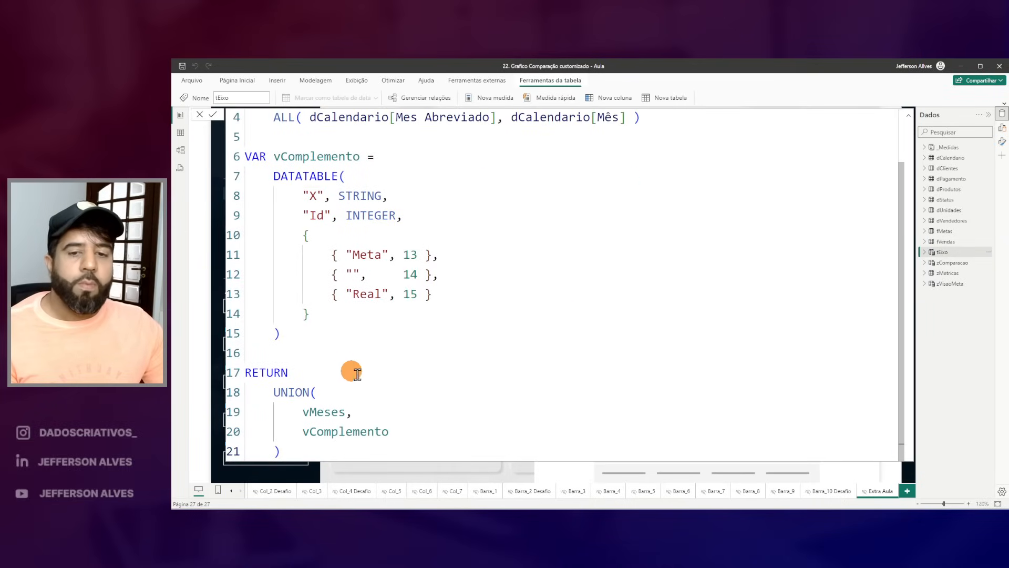
{"action": "left_click", "coordinate": [430, 424]}
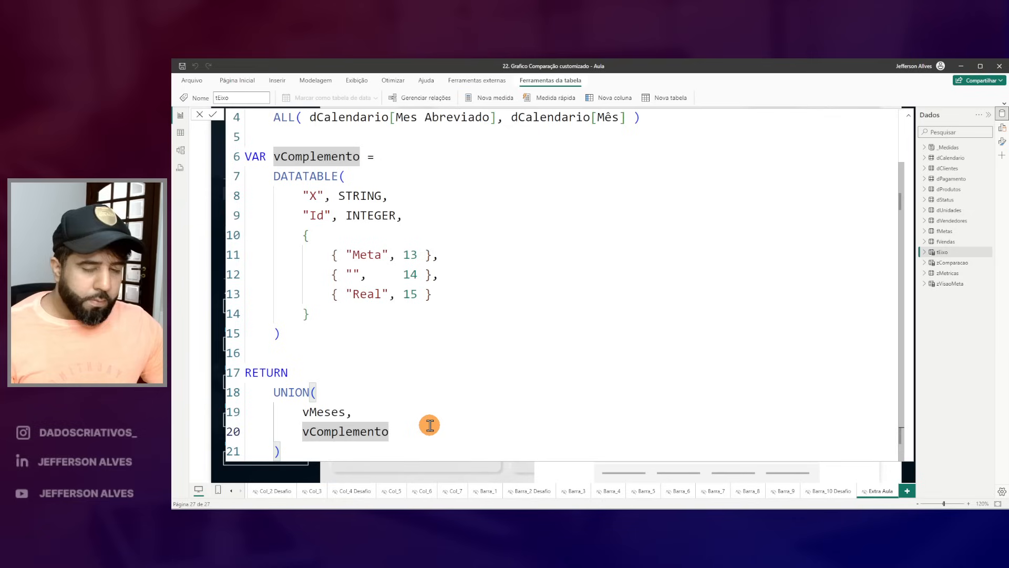
{"action": "key", "text": "alt+Up"}
{"action": "type", "text": ","}
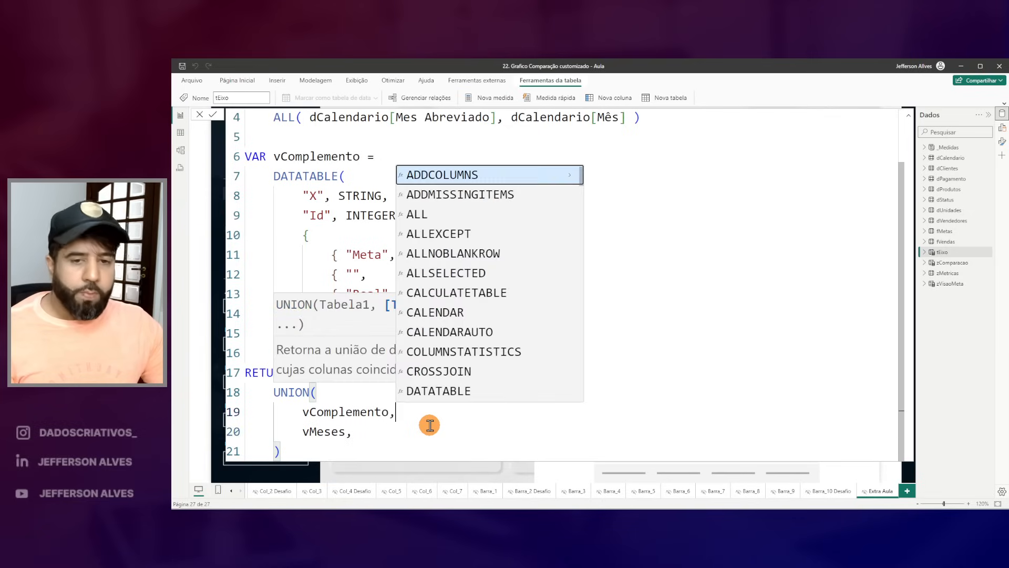
{"action": "left_click", "coordinate": [376, 431]}
{"action": "key", "text": "BackSpace"}
{"action": "key", "text": "Escape"}
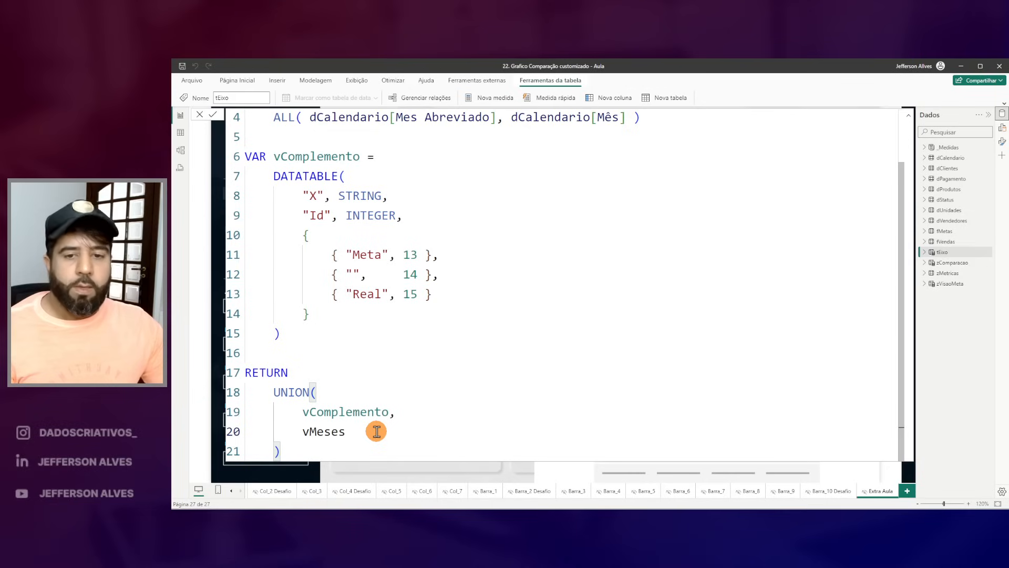
{"action": "left_click", "coordinate": [351, 389]}
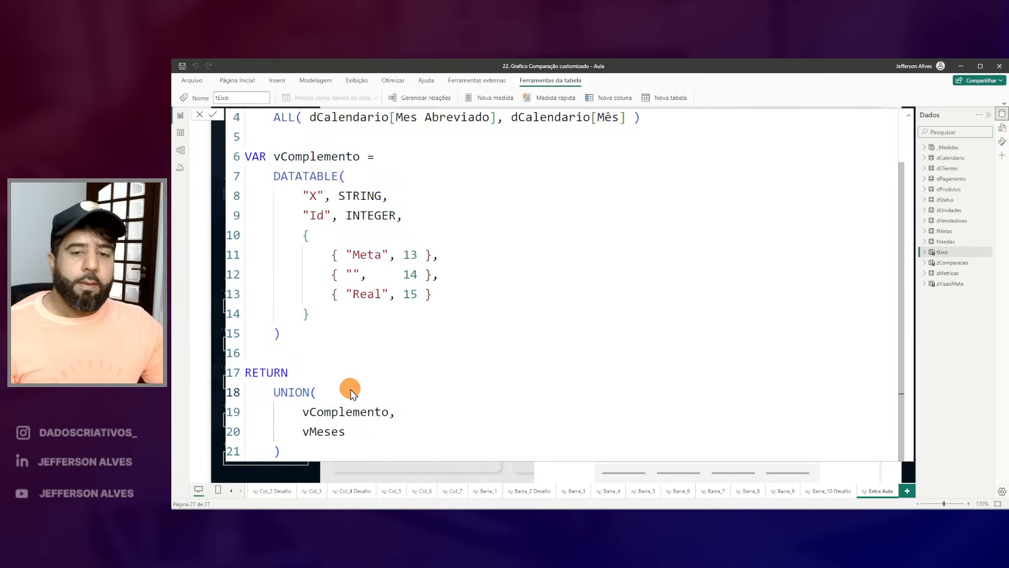
Step: Check the rows and column headers of the reordered tEixo table in the table view
{"action": "left_click", "coordinate": [180, 136]}
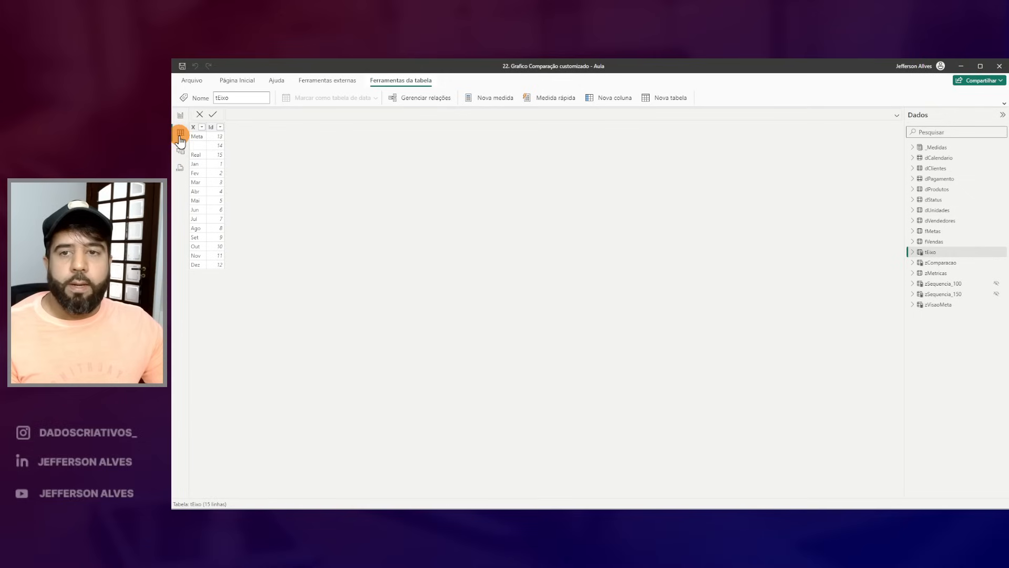
{"action": "left_click_drag", "start_coordinate": [181, 130], "coordinate": [235, 284]}
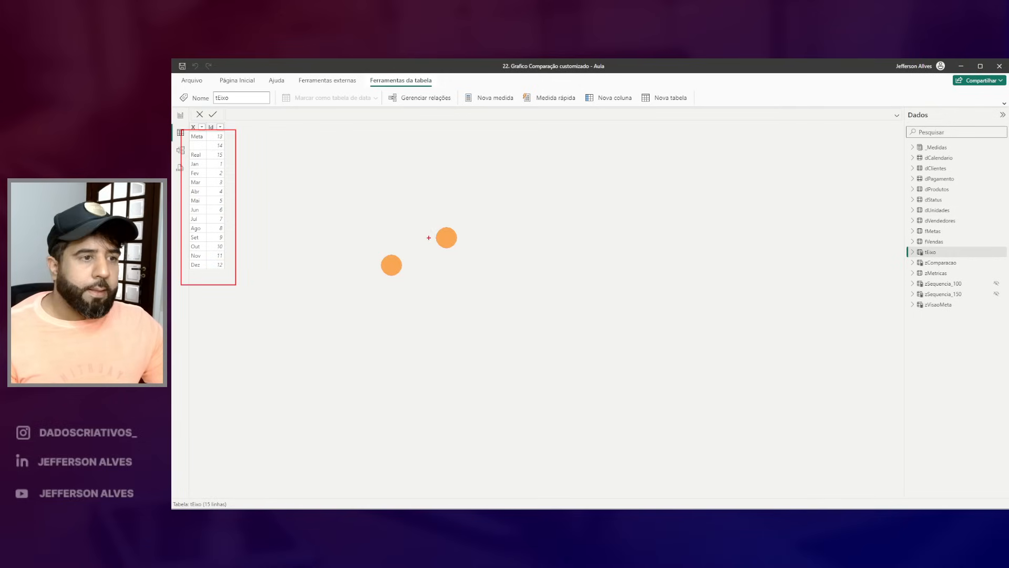
{"action": "mouse_move", "coordinate": [198, 128]}
{"action": "left_mouse_down"}
{"action": "mouse_move", "coordinate": [293, 220]}
{"action": "mouse_move", "coordinate": [209, 133]}
{"action": "left_mouse_up"}
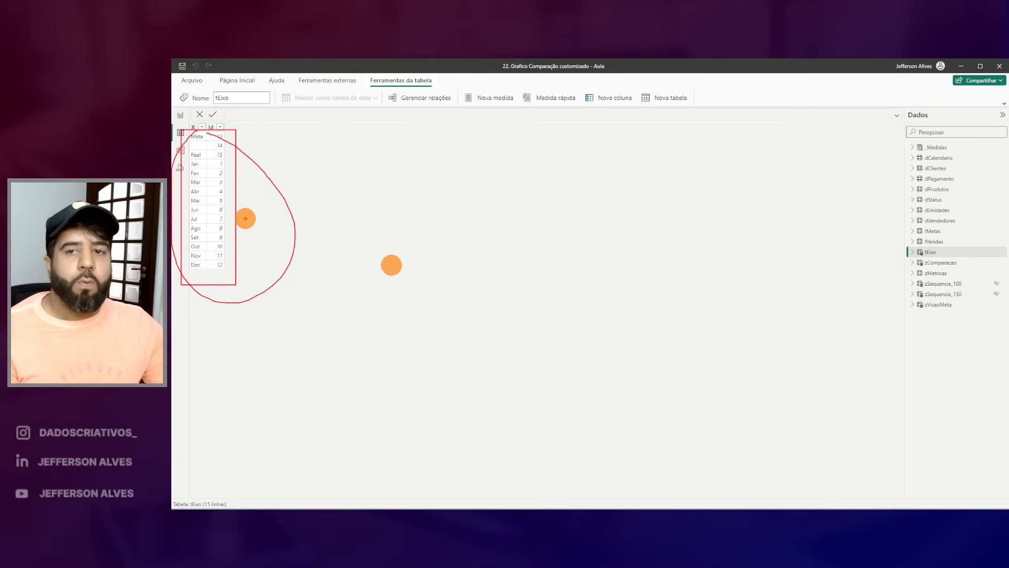
{"action": "key", "text": "Escape"}
{"action": "key", "text": "ctrl+2"}
{"action": "left_click_drag", "start_coordinate": [180, 117], "coordinate": [239, 135]}
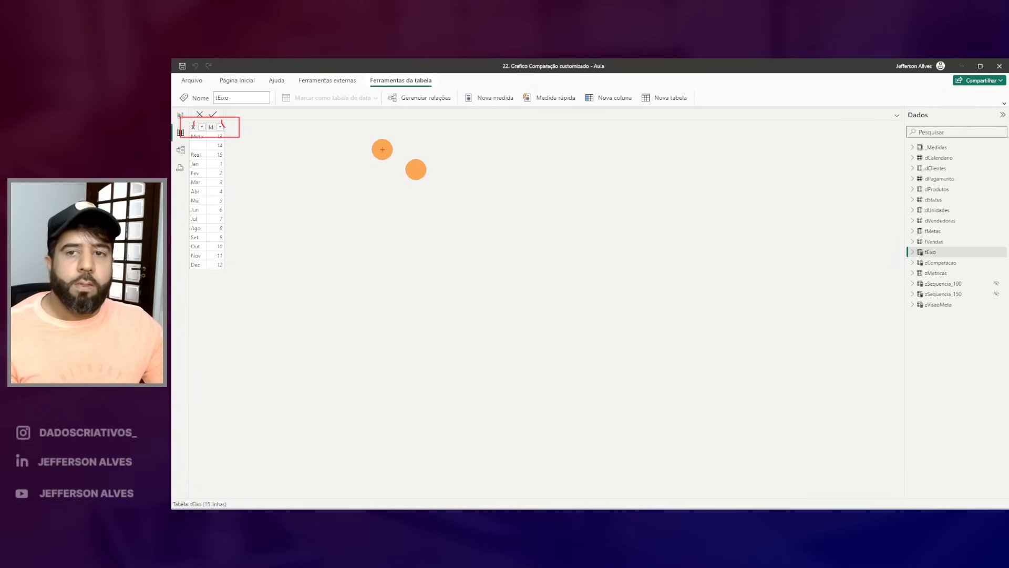
{"action": "key", "text": "Escape"}
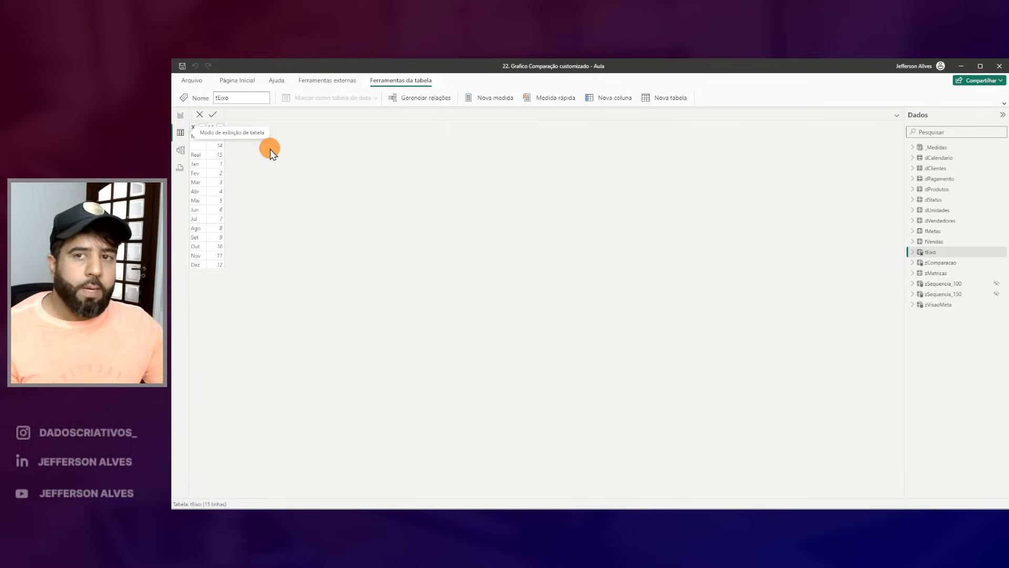
Step: Insert a table visual on the Extra Aula report page and add the Id column from tEixo
{"action": "left_click", "coordinate": [180, 116]}
{"action": "left_click", "coordinate": [569, 313]}
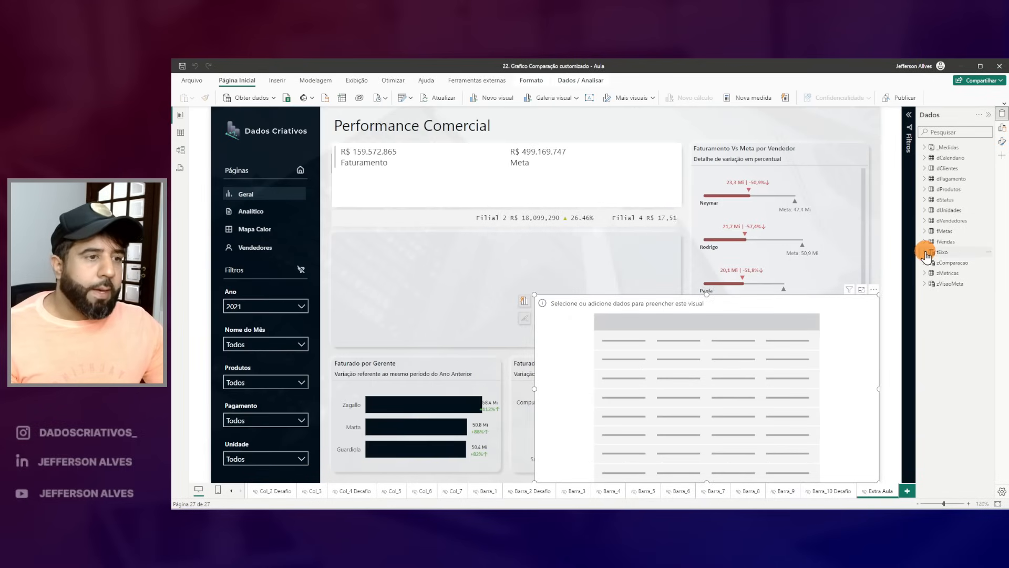
{"action": "left_click", "coordinate": [942, 283]}
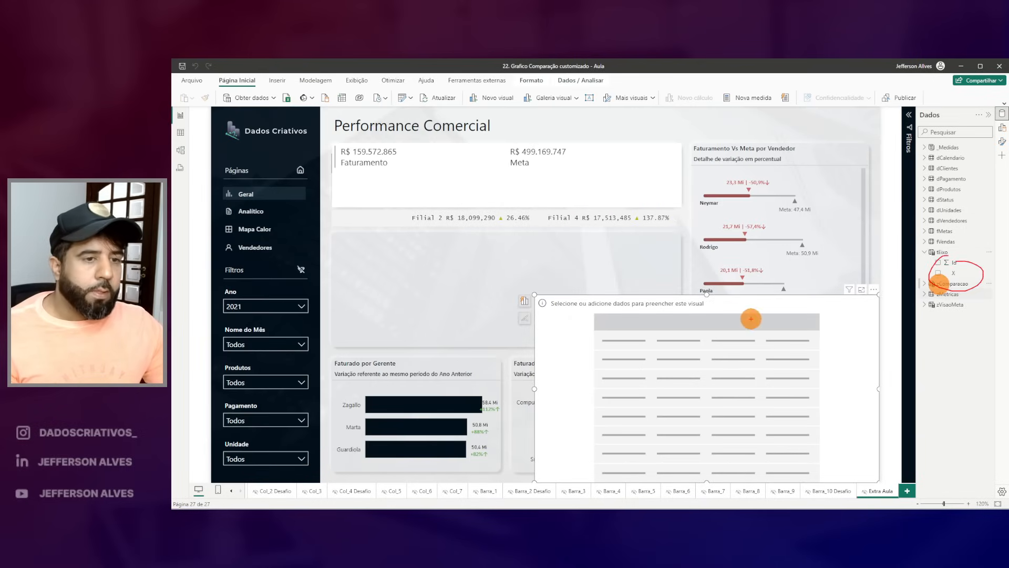
{"action": "left_click", "coordinate": [939, 262]}
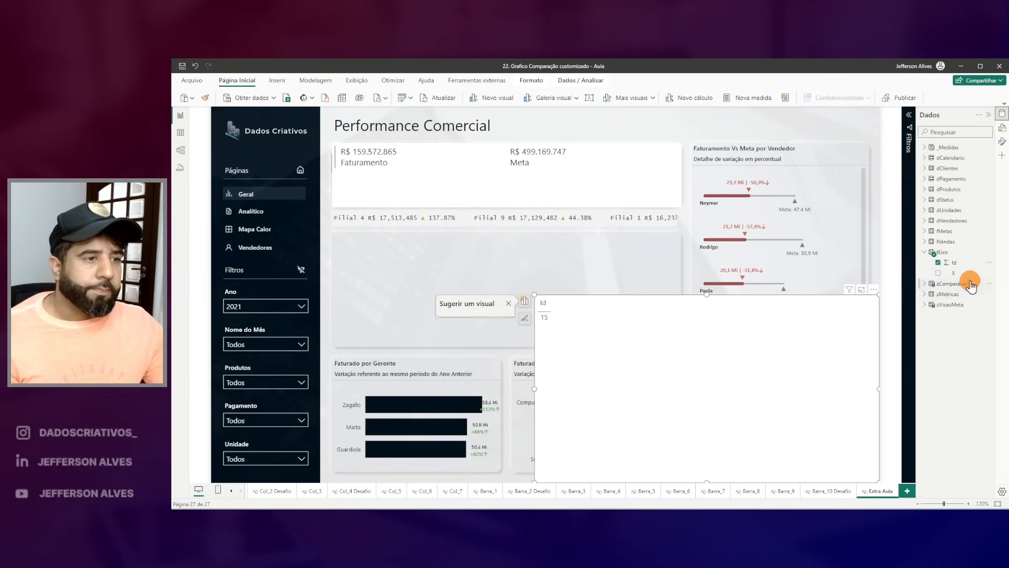
Step: Set Id in the table visual to show individual values without summarization, and add tEixo's X column beside it
{"action": "left_click_drag", "start_coordinate": [573, 353], "coordinate": [573, 351]}
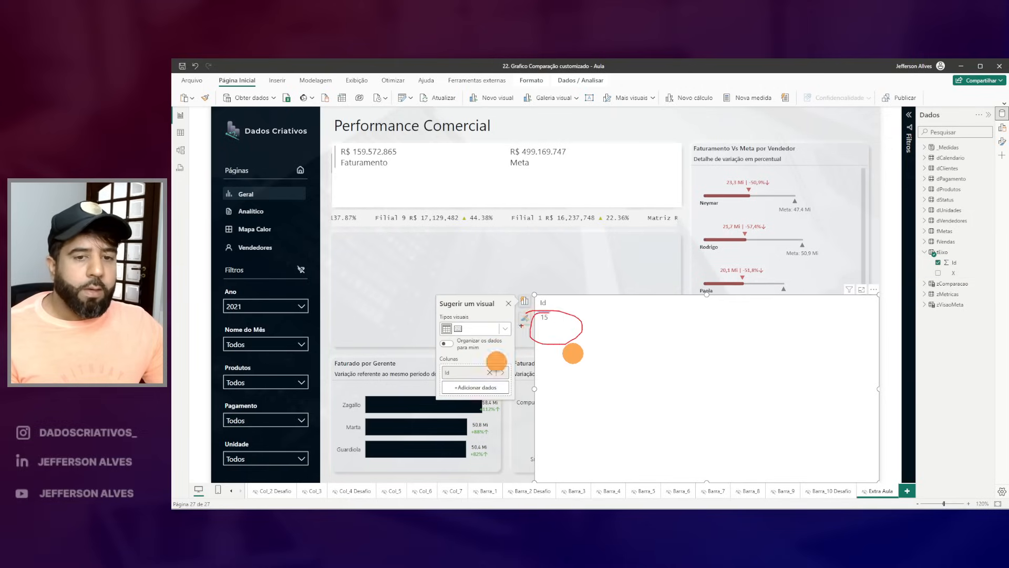
{"action": "right_click", "coordinate": [455, 378]}
{"action": "left_click_drag", "start_coordinate": [484, 315], "coordinate": [533, 328]}
{"action": "left_click", "coordinate": [514, 256]}
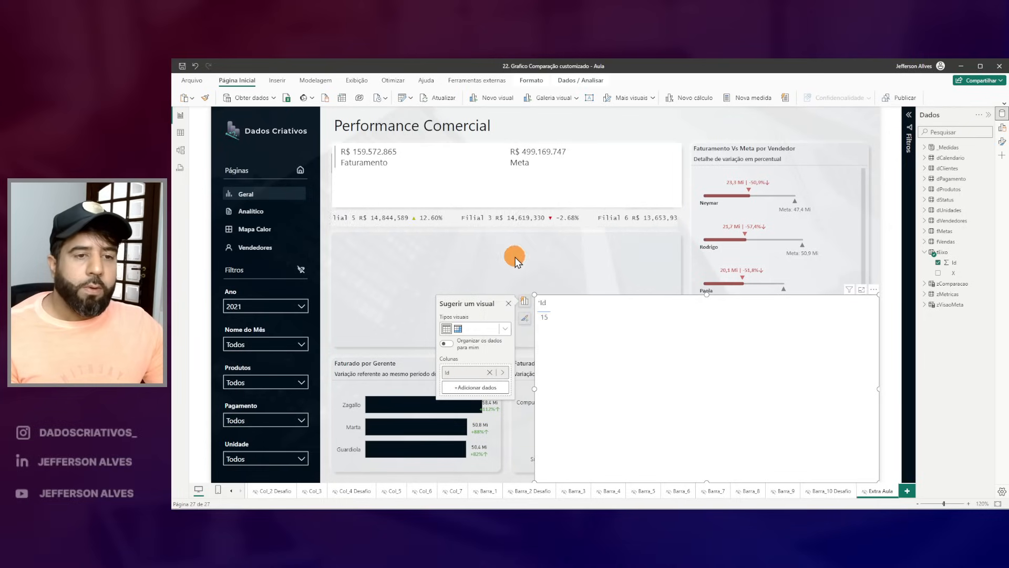
{"action": "left_click", "coordinate": [961, 275]}
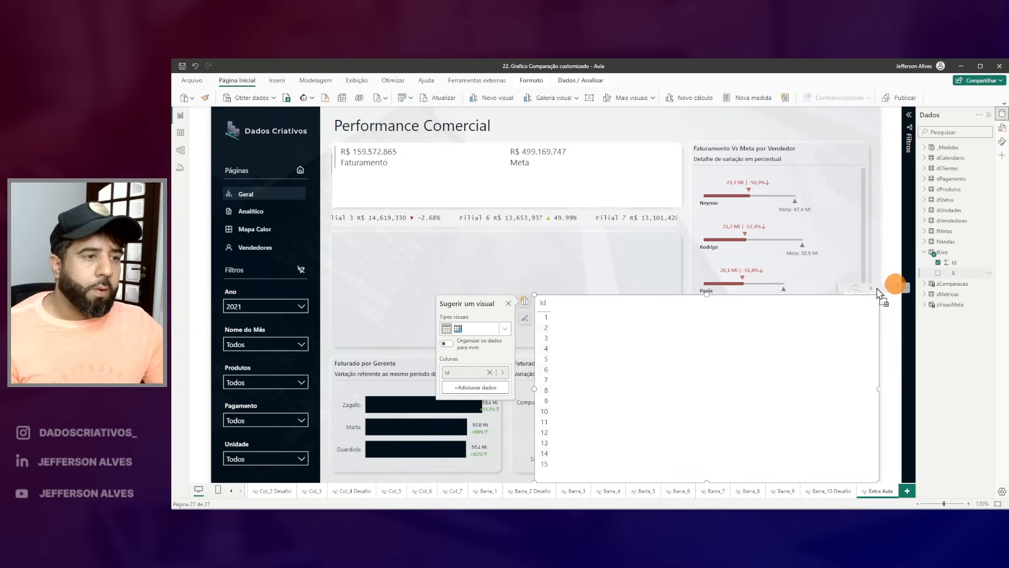
{"action": "left_click_drag", "start_coordinate": [550, 305], "coordinate": [577, 462]}
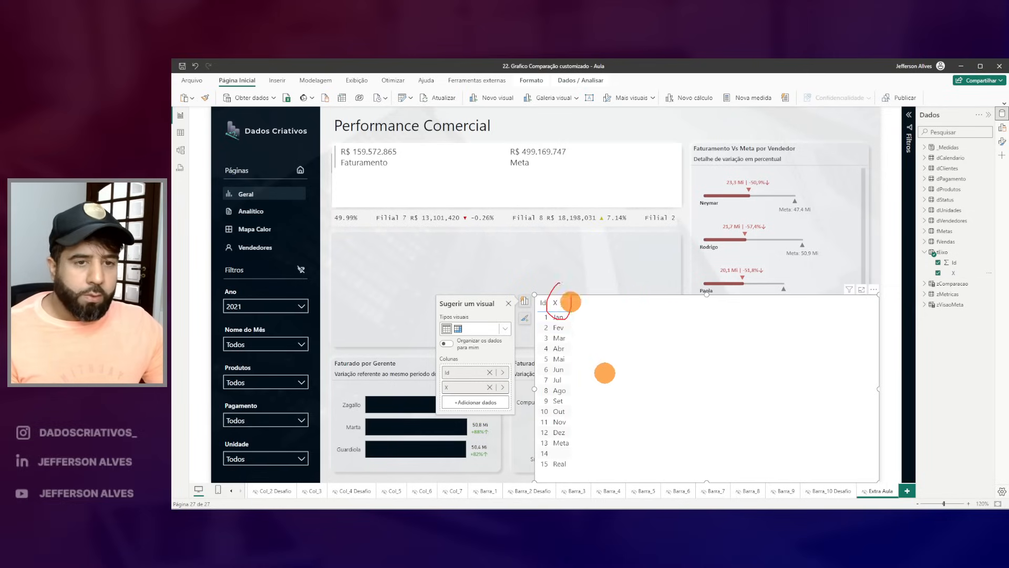
Step: Sort the table visual by X and set tEixo's X column to be sorted by Id
{"action": "left_click", "coordinate": [562, 303]}
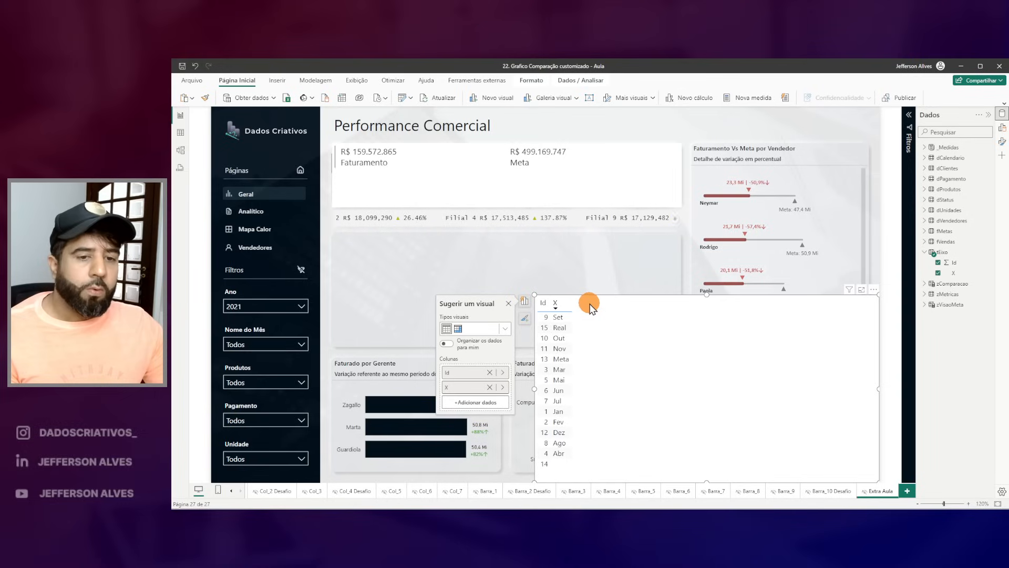
{"action": "left_click_drag", "start_coordinate": [551, 311], "coordinate": [584, 476]}
{"action": "mouse_move", "coordinate": [539, 300]}
{"action": "left_mouse_down"}
{"action": "mouse_move", "coordinate": [532, 442]}
{"action": "mouse_move", "coordinate": [556, 401]}
{"action": "mouse_move", "coordinate": [554, 300]}
{"action": "left_mouse_up"}
{"action": "key", "text": "Escape"}
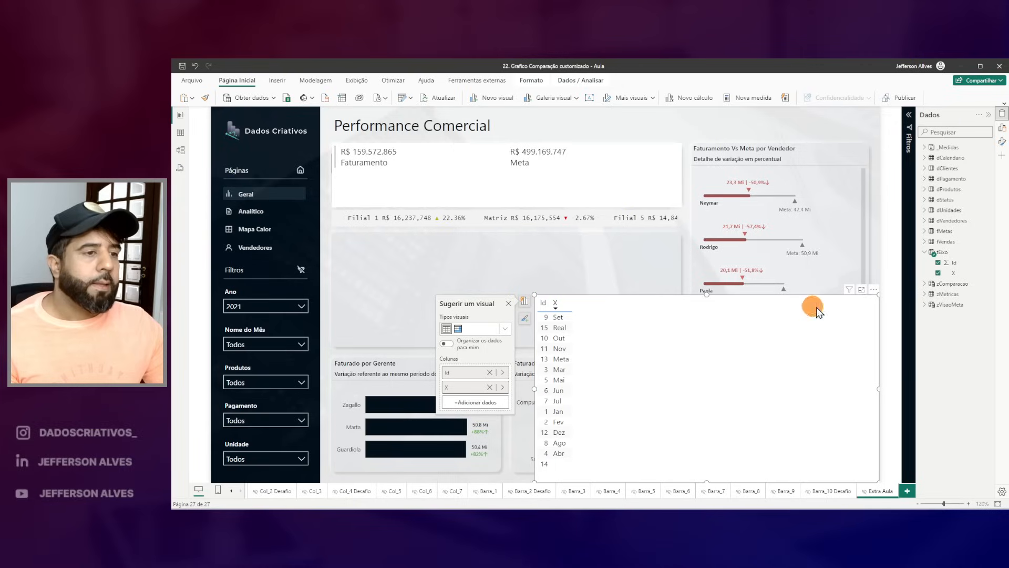
{"action": "left_click", "coordinate": [956, 274]}
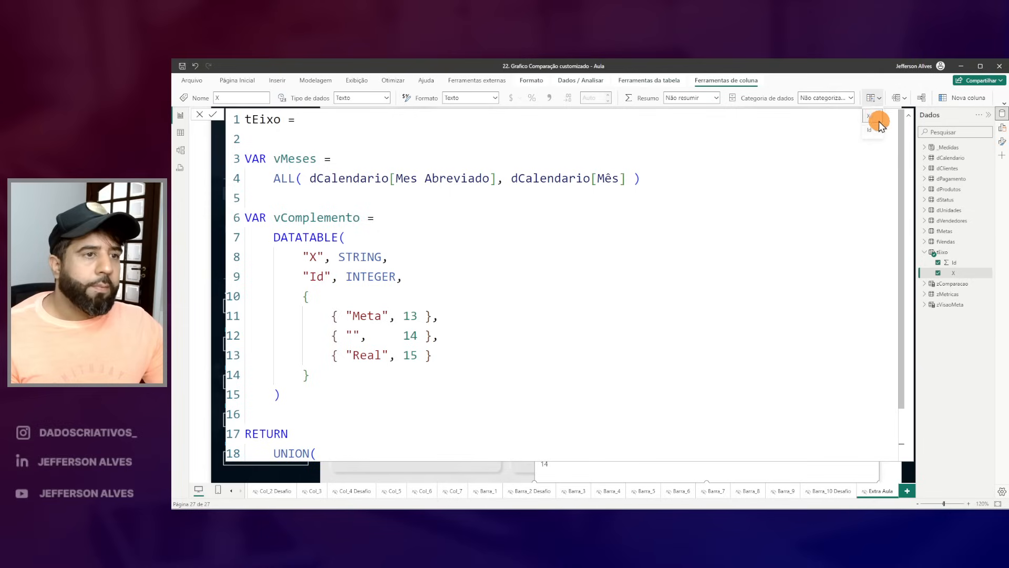
{"action": "left_click", "coordinate": [875, 132]}
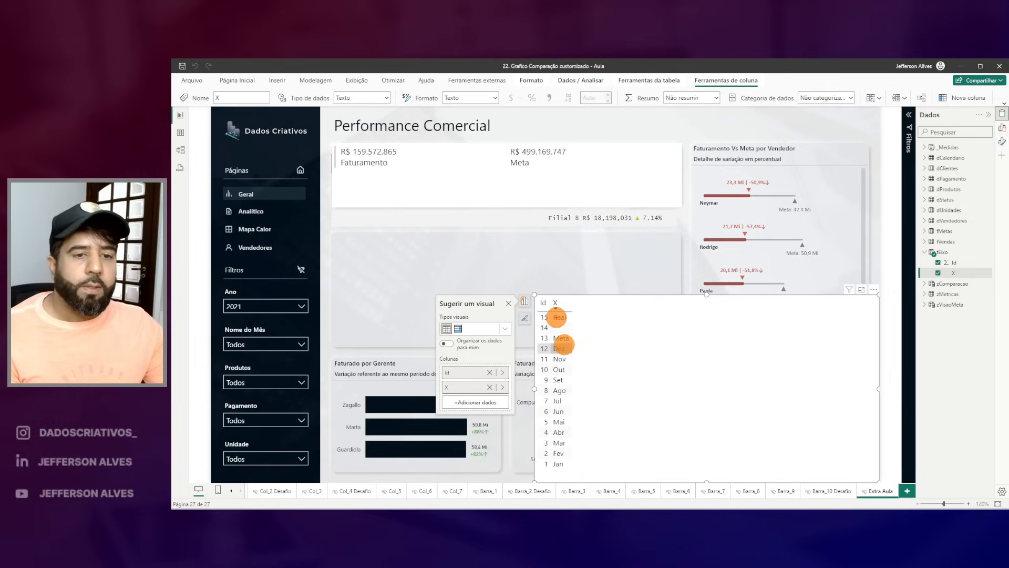
Step: Switch the table visual's sorting by X to ascending and check the sequence of months, Meta and Real
{"action": "left_click_drag", "start_coordinate": [562, 345], "coordinate": [605, 487]}
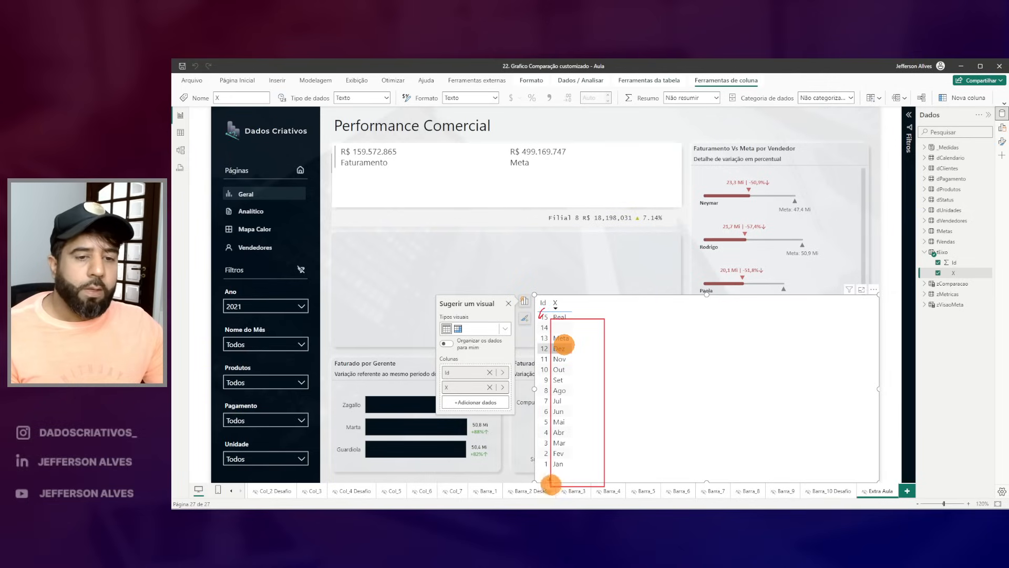
{"action": "left_click", "coordinate": [562, 304]}
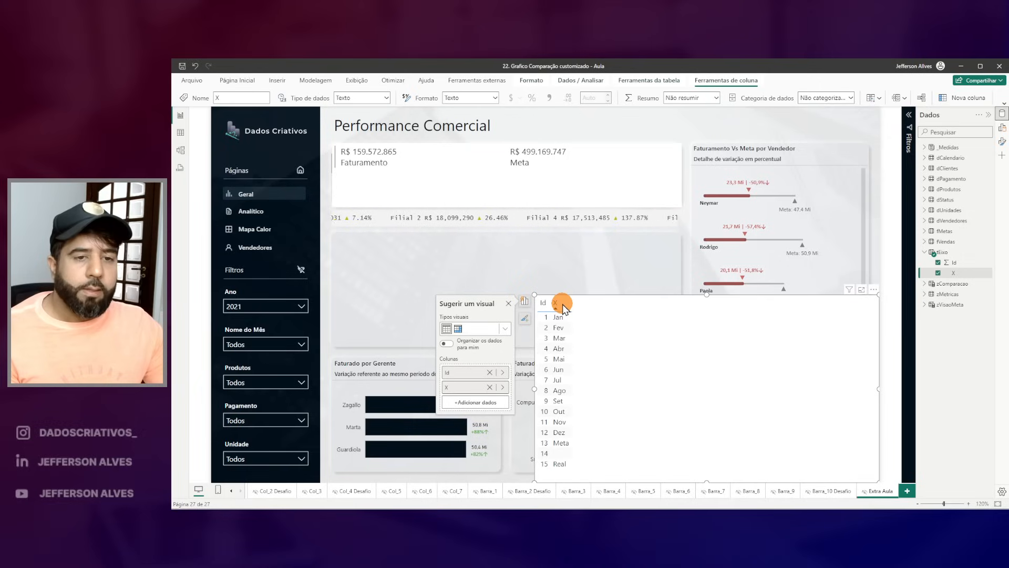
{"action": "left_click_drag", "start_coordinate": [562, 304], "coordinate": [578, 472]}
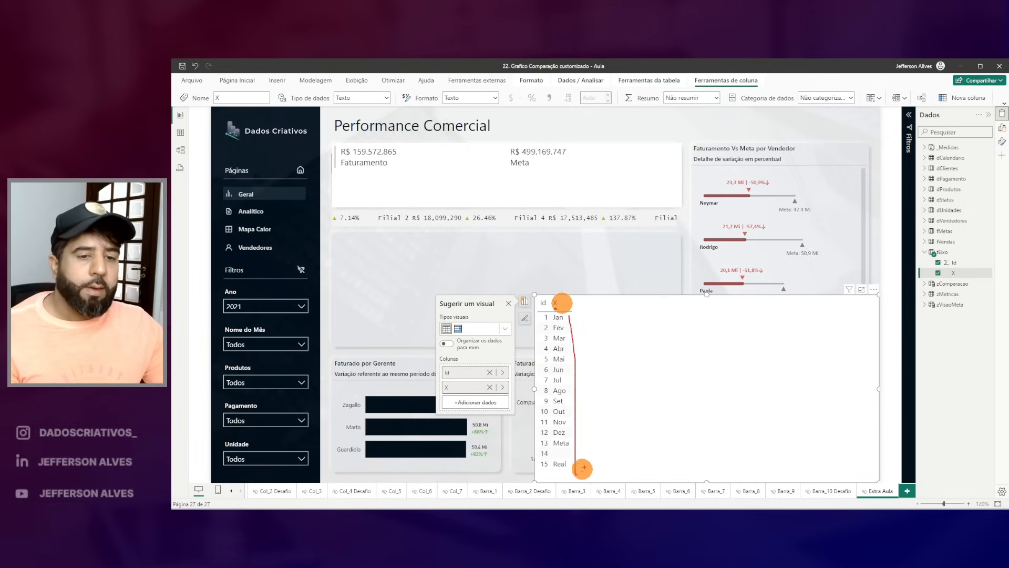
{"action": "key", "text": "Escape"}
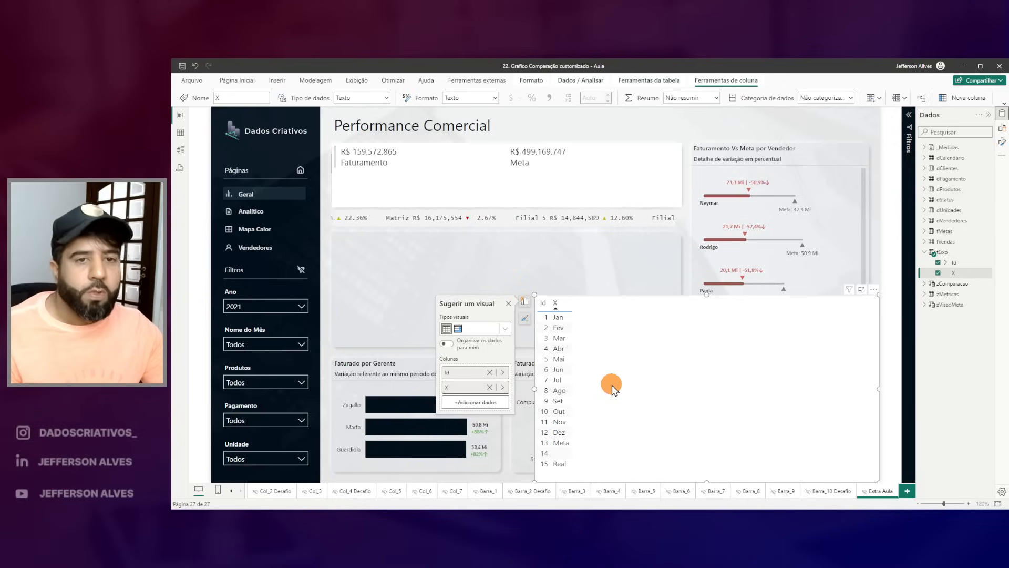
{"action": "key", "text": "Escape"}
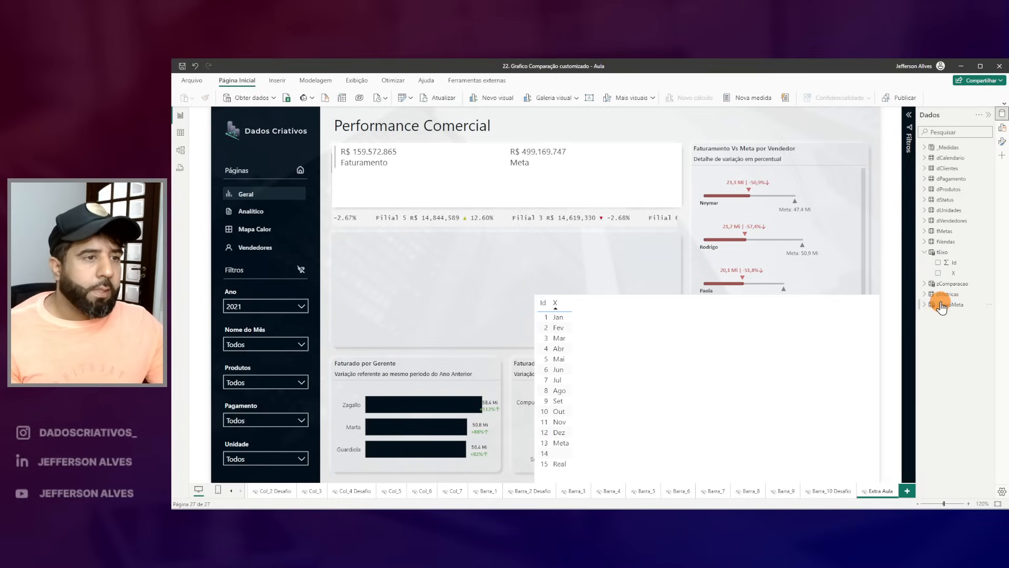
Step: Add the Faturamento measure from the 01.Principais folder of _Medidas to the table visual and make the visual slightly taller
{"action": "left_click_drag", "start_coordinate": [332, 139], "coordinate": [412, 183]}
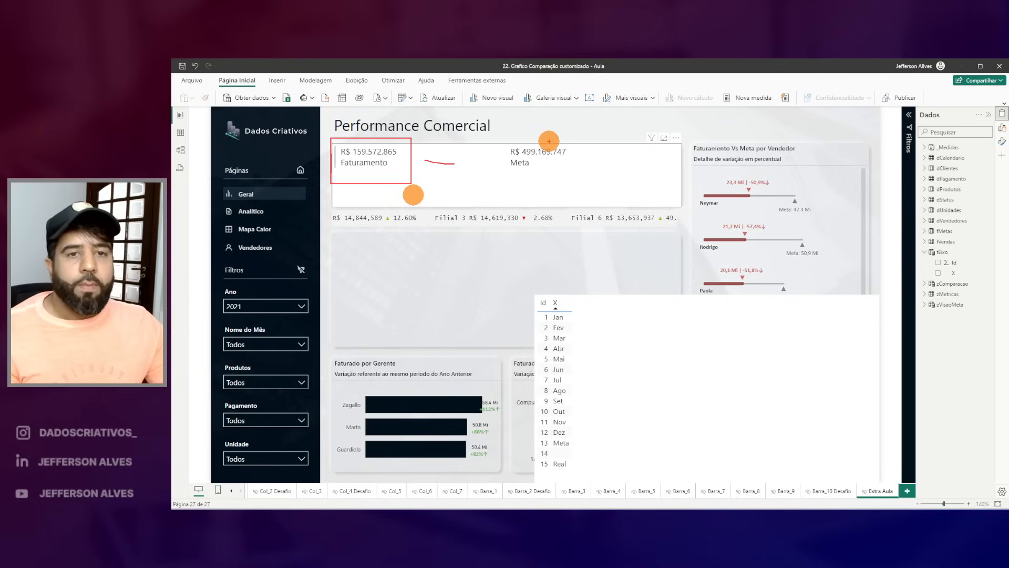
{"action": "mouse_move", "coordinate": [522, 142]}
{"action": "left_mouse_down"}
{"action": "mouse_move", "coordinate": [529, 187]}
{"action": "mouse_move", "coordinate": [526, 145]}
{"action": "left_mouse_up"}
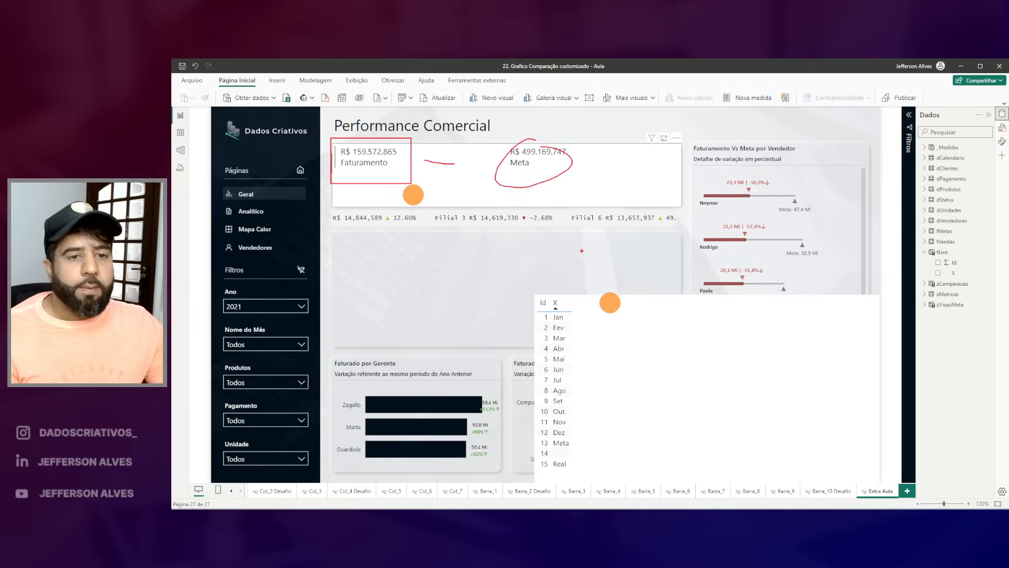
{"action": "key", "text": "Escape"}
{"action": "left_click", "coordinate": [926, 148]}
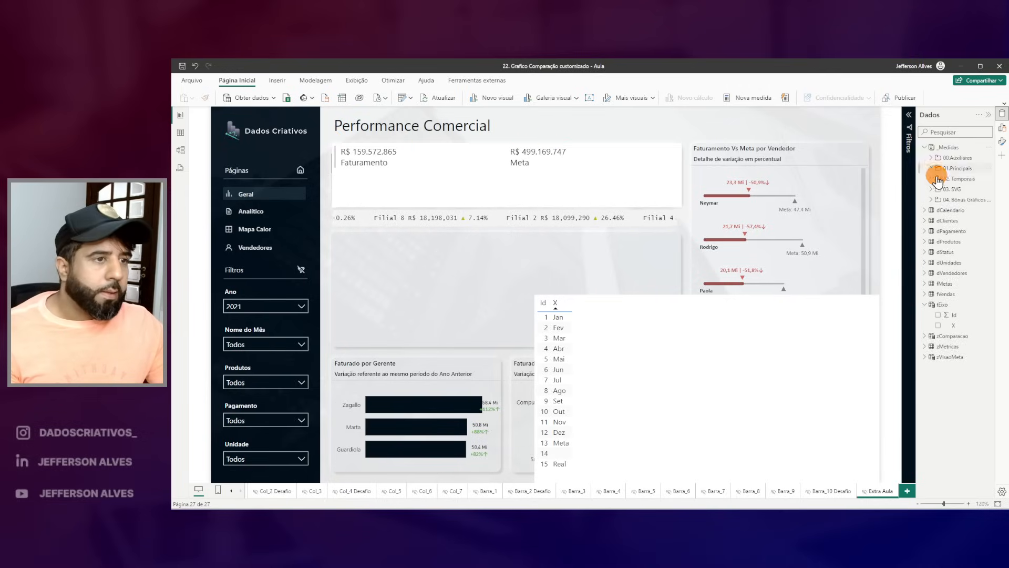
{"action": "left_click", "coordinate": [930, 169]}
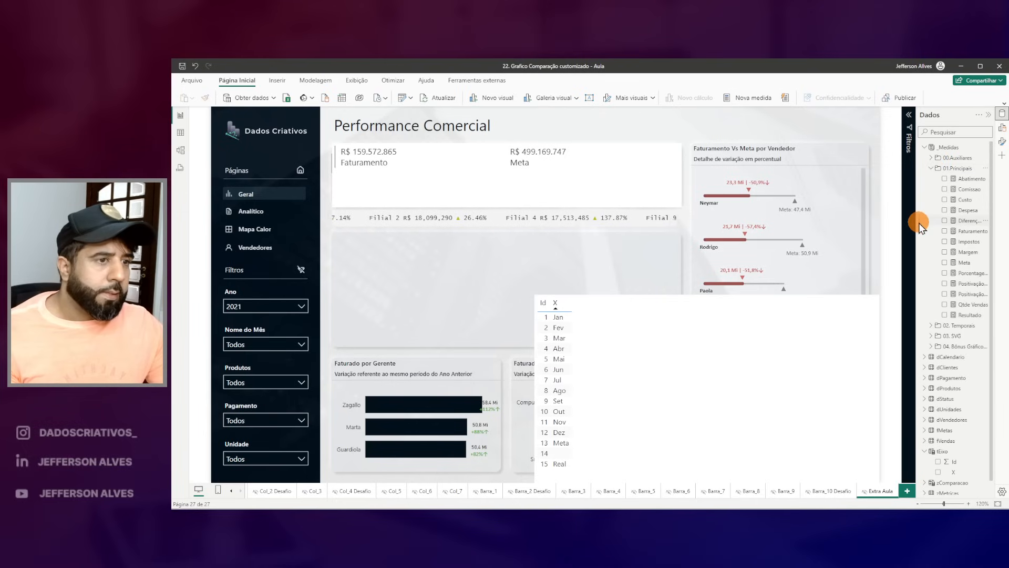
{"action": "left_click_drag", "start_coordinate": [918, 222], "coordinate": [889, 220]}
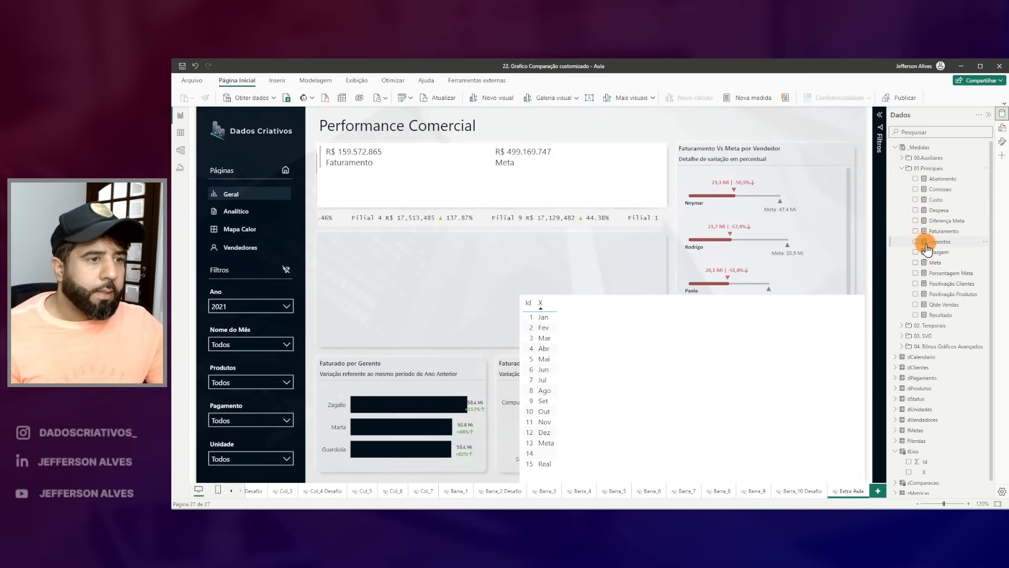
{"action": "left_click_drag", "start_coordinate": [657, 372], "coordinate": [646, 363]}
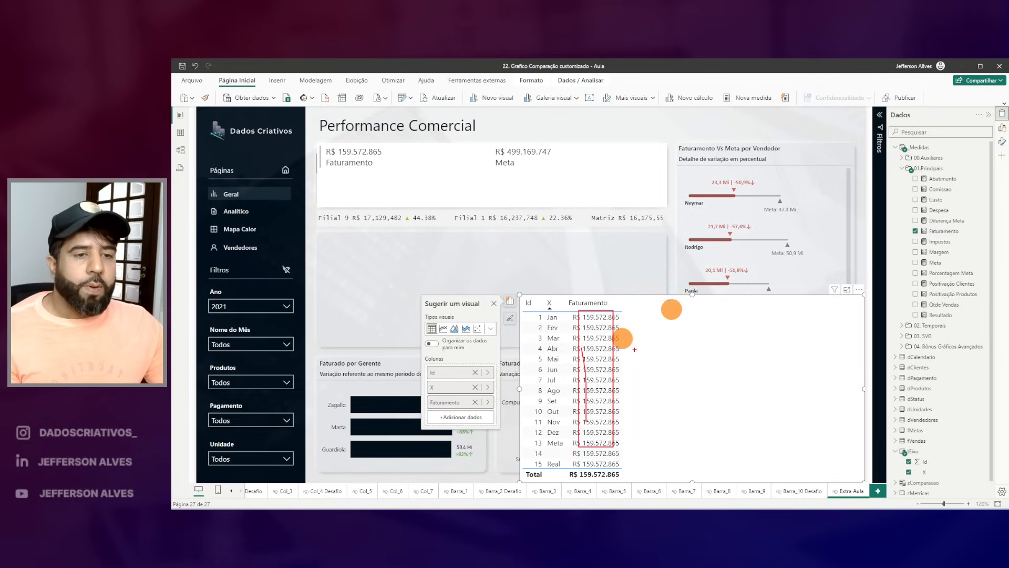
{"action": "left_click_drag", "start_coordinate": [692, 295], "coordinate": [691, 285]}
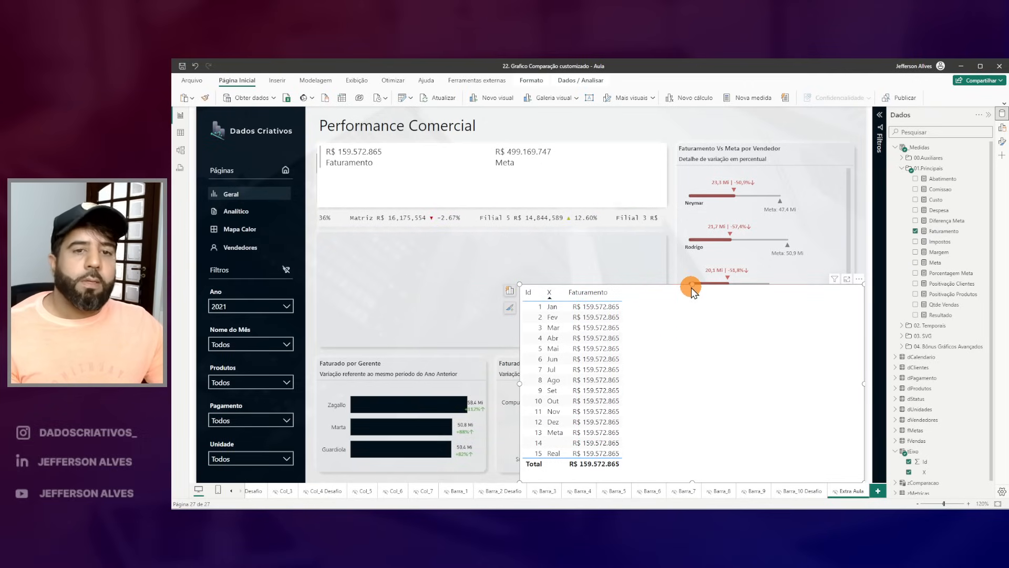
Step: Place the tEixo table below dCalendario in the model view and relate dCalendario's Mês to tEixo's Id as many-to-one
{"action": "left_click", "coordinate": [181, 152]}
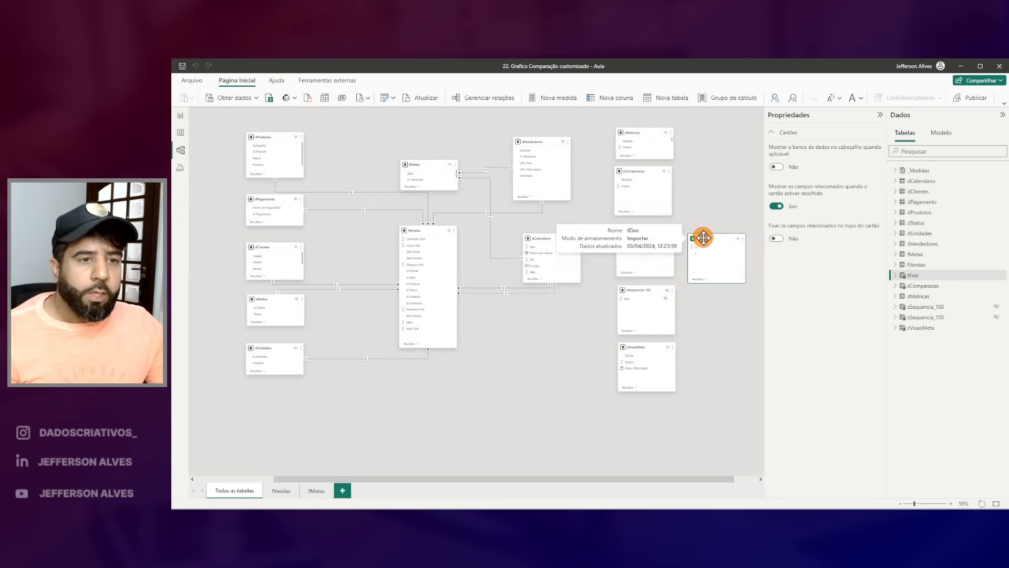
{"action": "left_click_drag", "start_coordinate": [596, 298], "coordinate": [647, 315]}
{"action": "scroll", "coordinate": [663, 311], "scroll_direction": "up", "scroll_amount": 3}
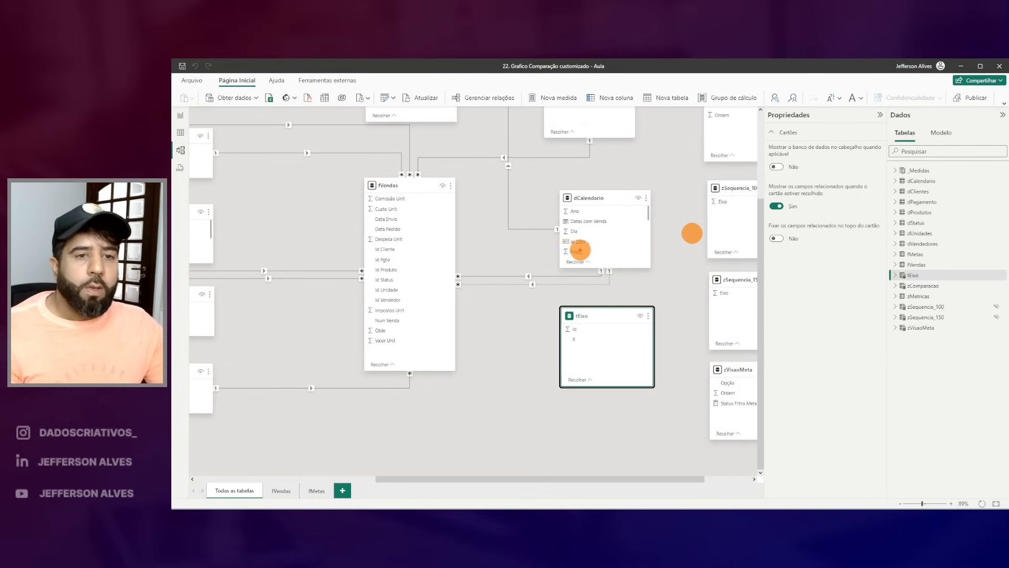
{"action": "left_click_drag", "start_coordinate": [595, 189], "coordinate": [585, 185]}
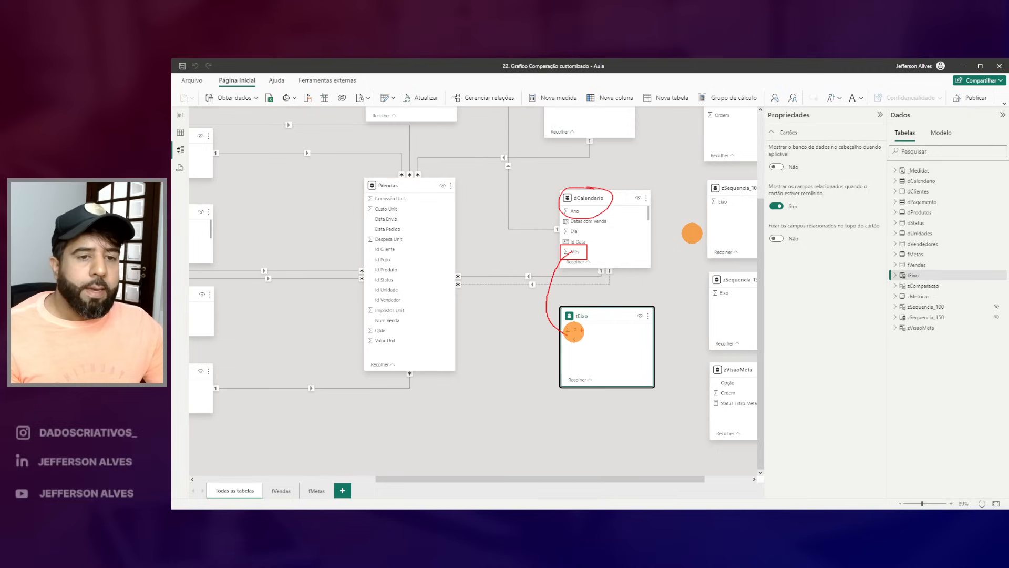
{"action": "key", "text": "Escape"}
{"action": "mouse_move", "coordinate": [576, 252]}
{"action": "left_mouse_down"}
{"action": "mouse_move", "coordinate": [552, 311]}
{"action": "mouse_move", "coordinate": [589, 338]}
{"action": "left_mouse_up"}
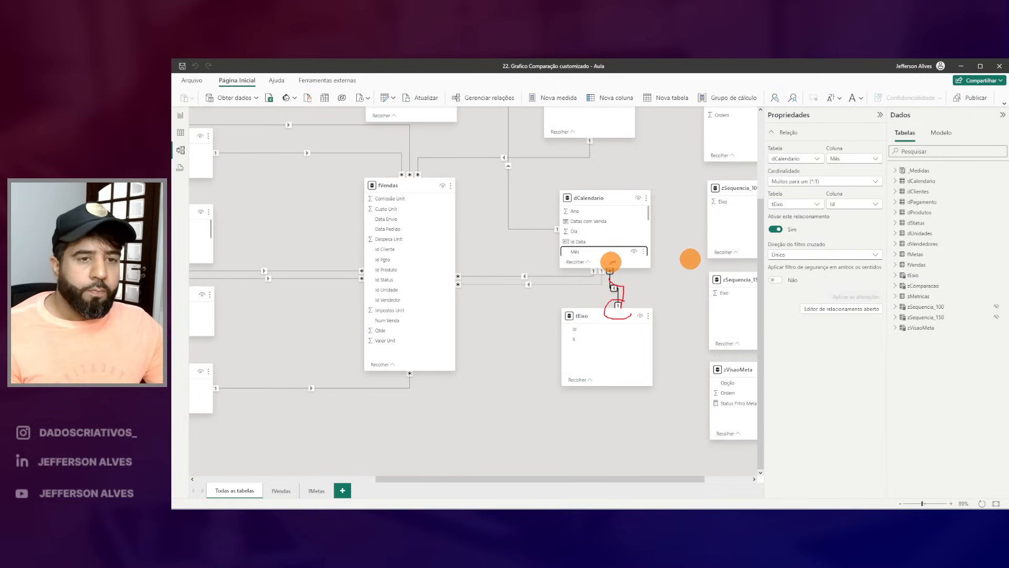
Step: Examine how the fVendas and fMetas tables connect to dCalendario and tEixo in the model diagram
{"action": "scroll", "coordinate": [559, 284], "scroll_direction": "down", "scroll_amount": 5}
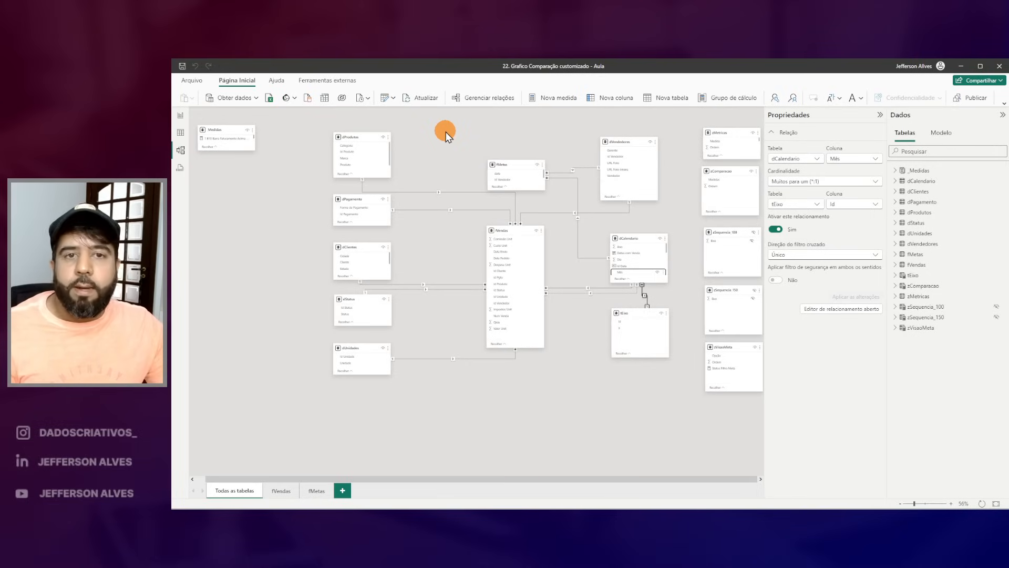
{"action": "scroll", "coordinate": [484, 141], "scroll_direction": "up", "scroll_amount": 1}
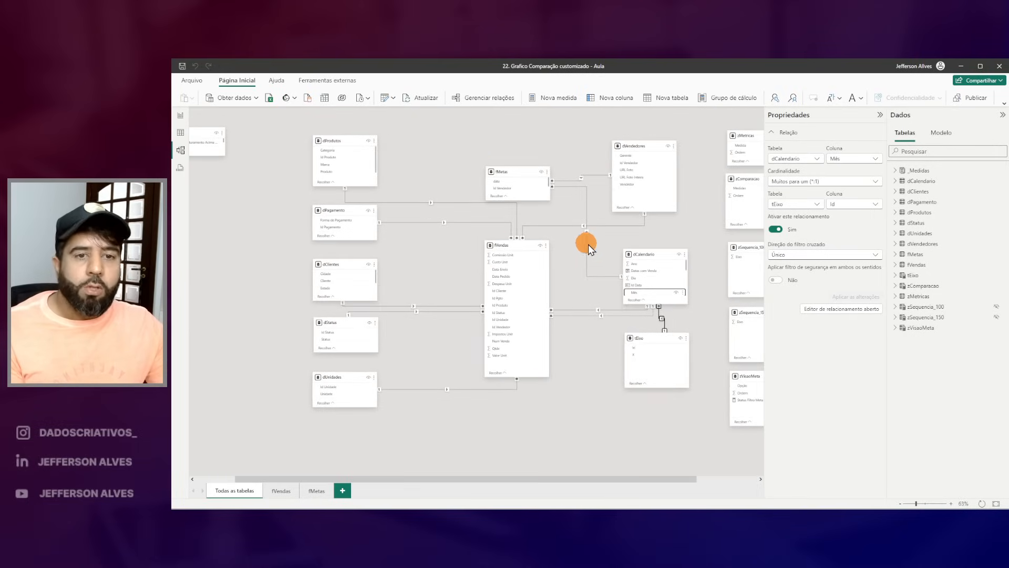
{"action": "left_click_drag", "start_coordinate": [509, 235], "coordinate": [508, 234]}
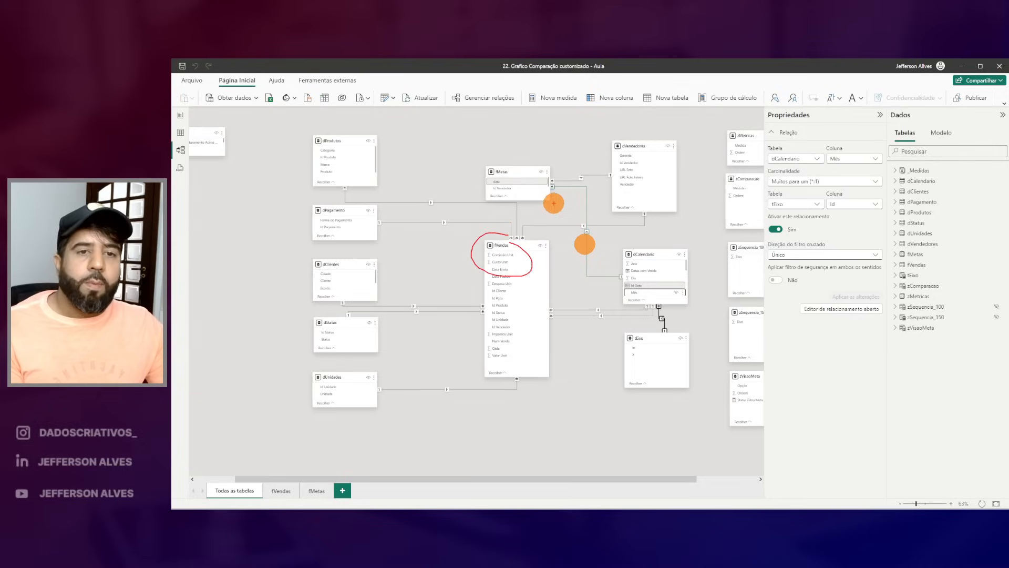
{"action": "left_click_drag", "start_coordinate": [521, 154], "coordinate": [509, 152]}
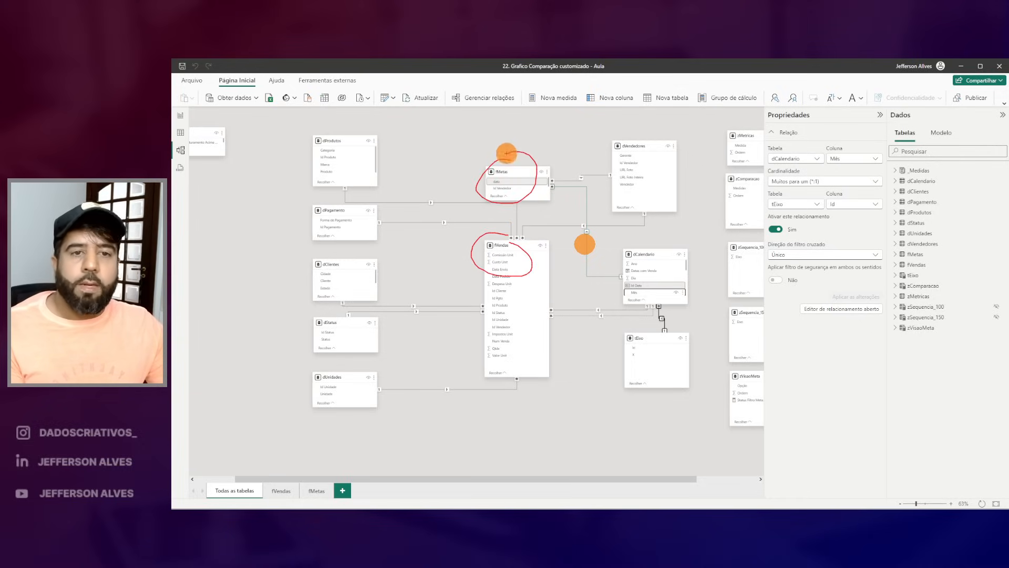
{"action": "key", "text": "Escape"}
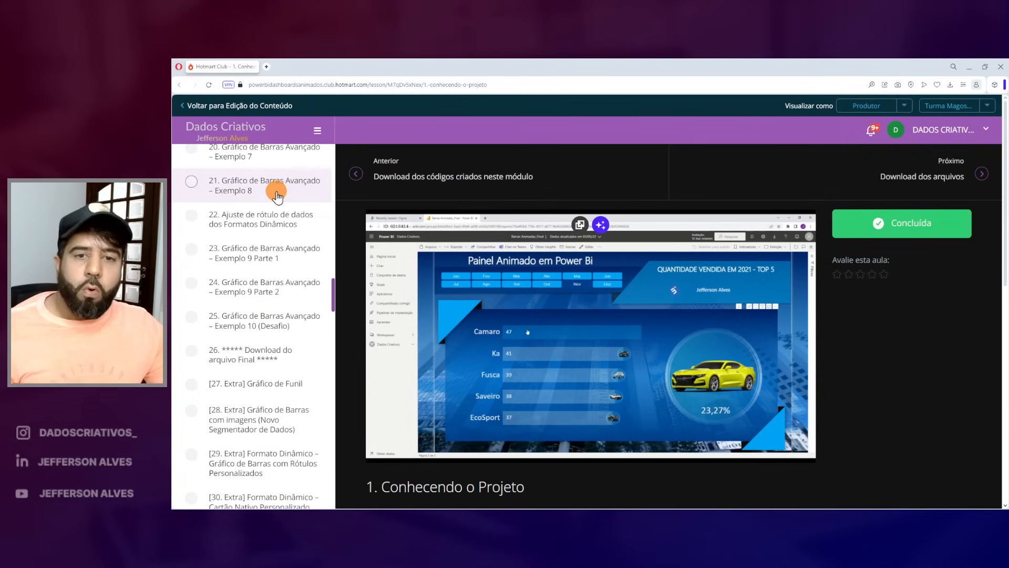
Step: Switch to the Hotmart Club course page and browse the Gráfico de Barras Avançado and extra lessons in the list
{"action": "scroll", "coordinate": [277, 197], "scroll_direction": "up", "scroll_amount": 5}
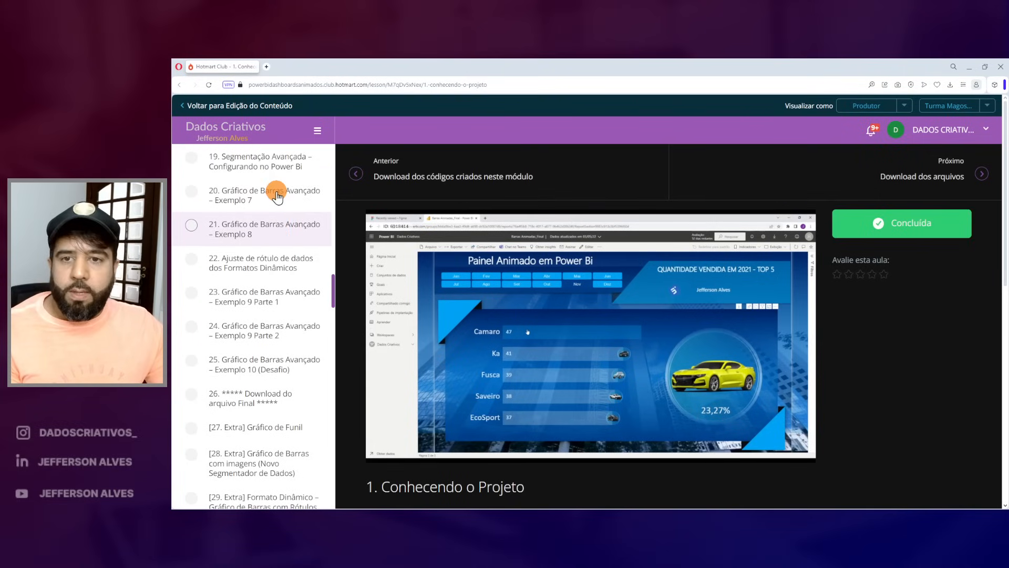
{"action": "scroll", "coordinate": [277, 197], "scroll_direction": "up", "scroll_amount": 3}
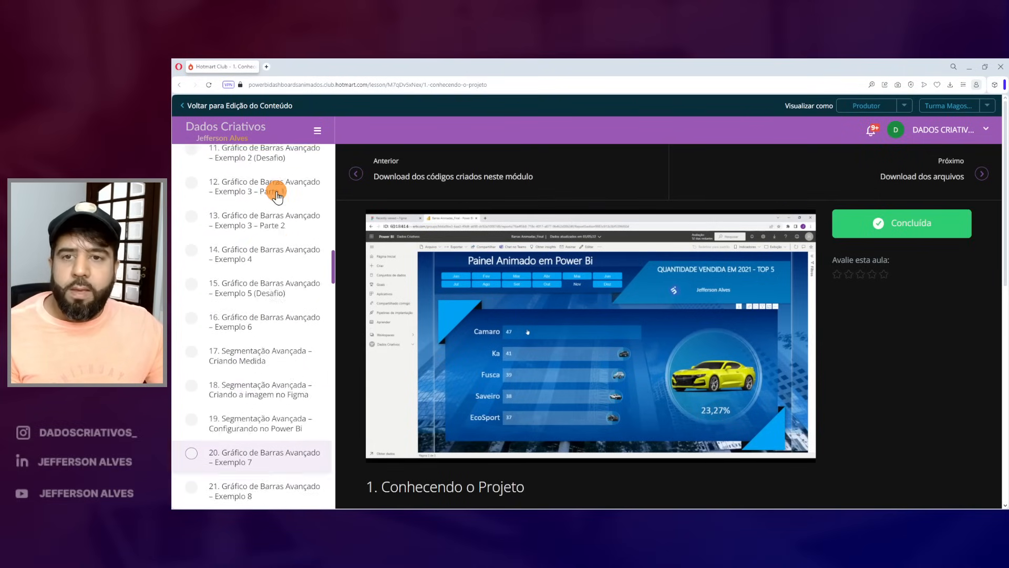
{"action": "scroll", "coordinate": [270, 192], "scroll_direction": "down", "scroll_amount": 7}
{"action": "left_click", "coordinate": [270, 245]}
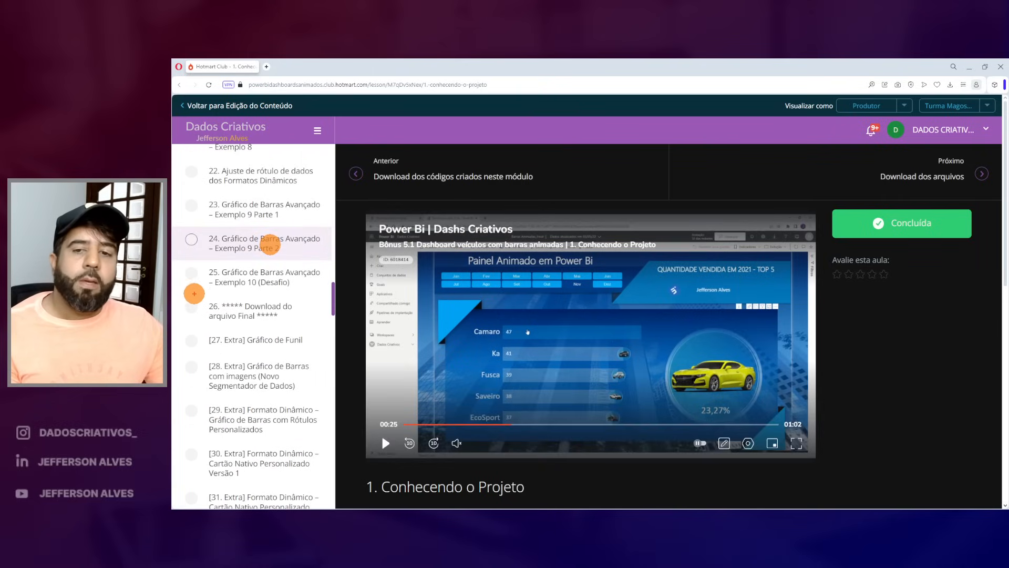
{"action": "left_click_drag", "start_coordinate": [198, 304], "coordinate": [316, 331]}
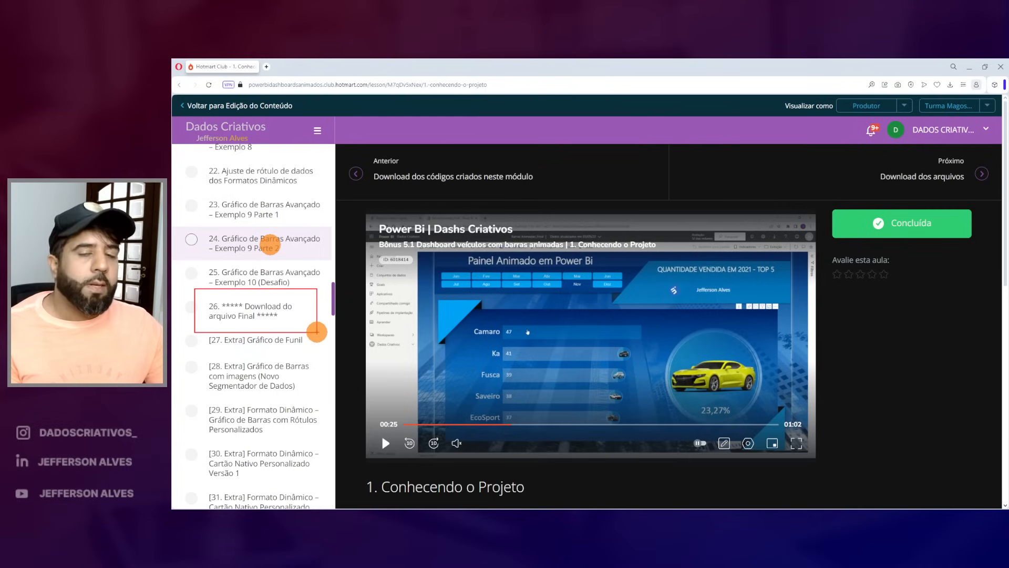
{"action": "key", "text": "Escape"}
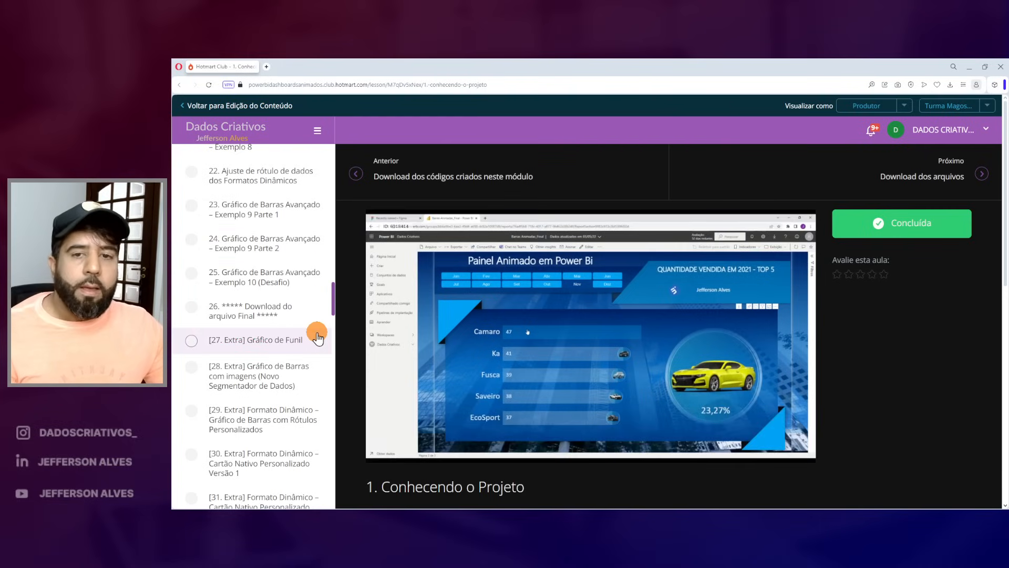
{"action": "mouse_move", "coordinate": [387, 337]}
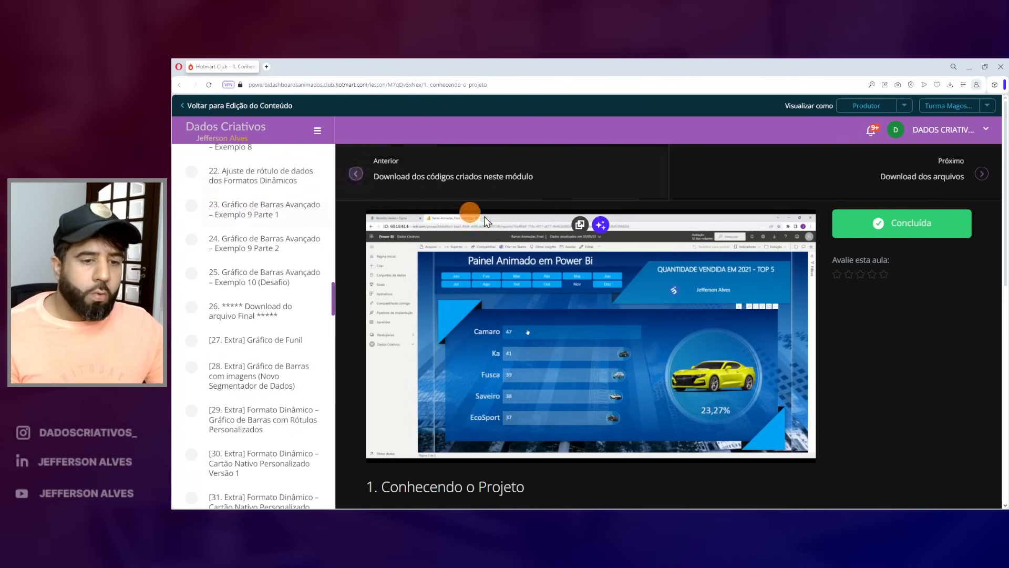
Step: Switch back to Power BI, return to the report view and set the Ano filter to 2019
{"action": "left_click", "coordinate": [603, 508]}
{"action": "key", "text": "ctrl+2"}
{"action": "left_click_drag", "start_coordinate": [651, 278], "coordinate": [645, 263]}
{"action": "key", "text": "Escape"}
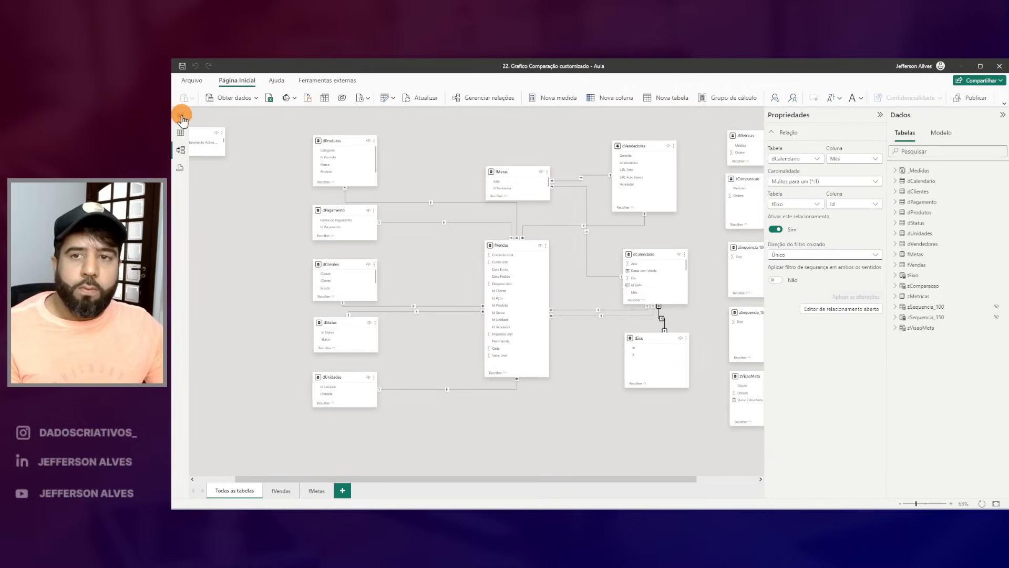
{"action": "left_click", "coordinate": [180, 114]}
{"action": "left_click", "coordinate": [254, 307]}
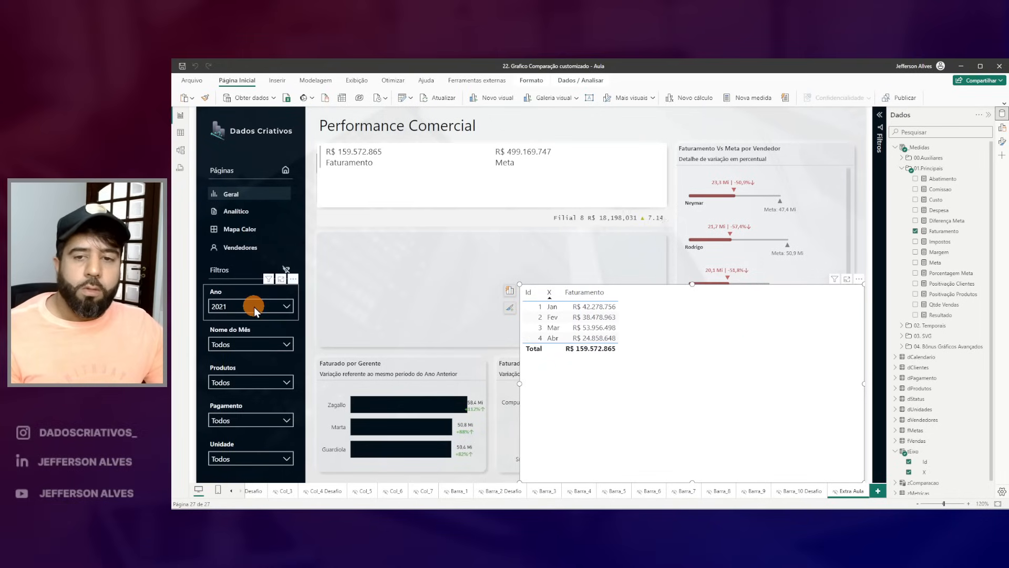
{"action": "left_click", "coordinate": [228, 211]}
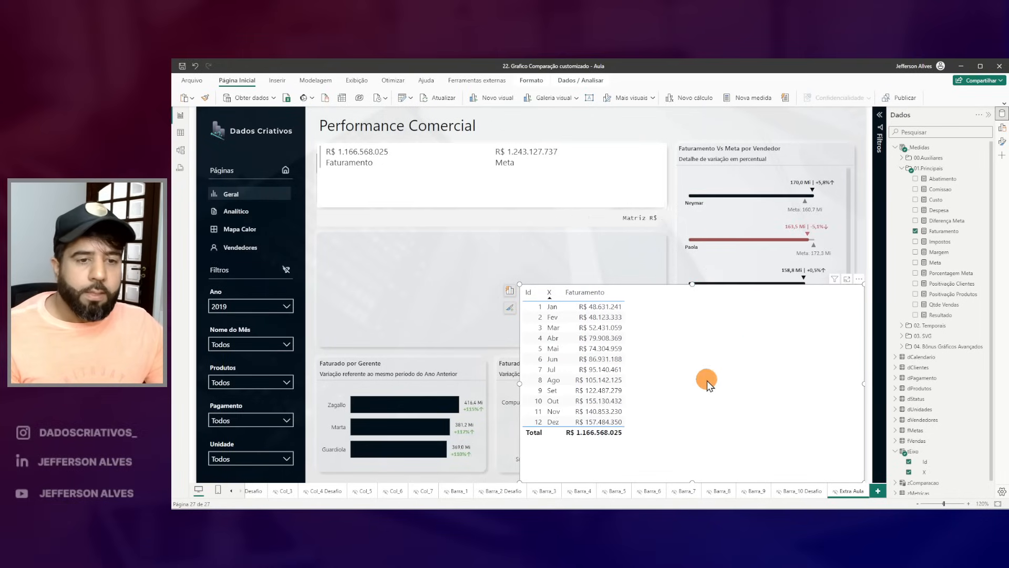
Step: Show items with no data for the X field in the Faturamento table visual
{"action": "key", "text": "ctrl+2"}
{"action": "left_click_drag", "start_coordinate": [516, 281], "coordinate": [659, 467]}
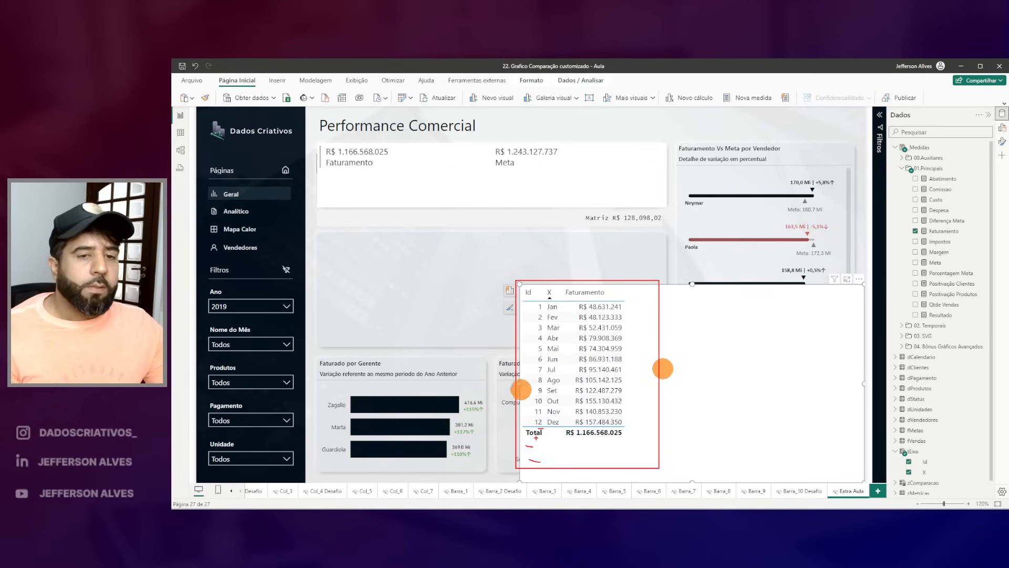
{"action": "left_click", "coordinate": [510, 291]}
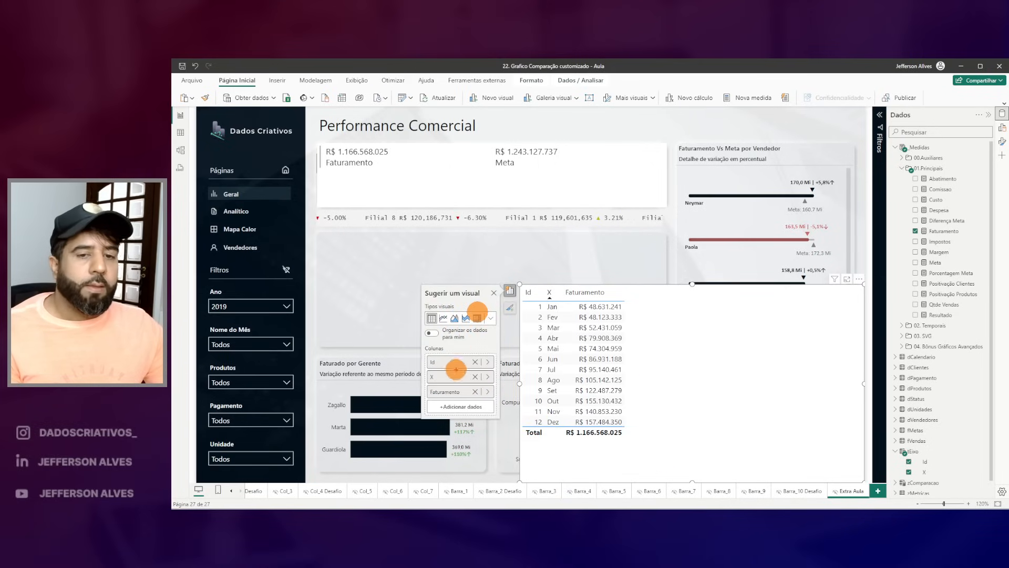
{"action": "right_click", "coordinate": [440, 377]}
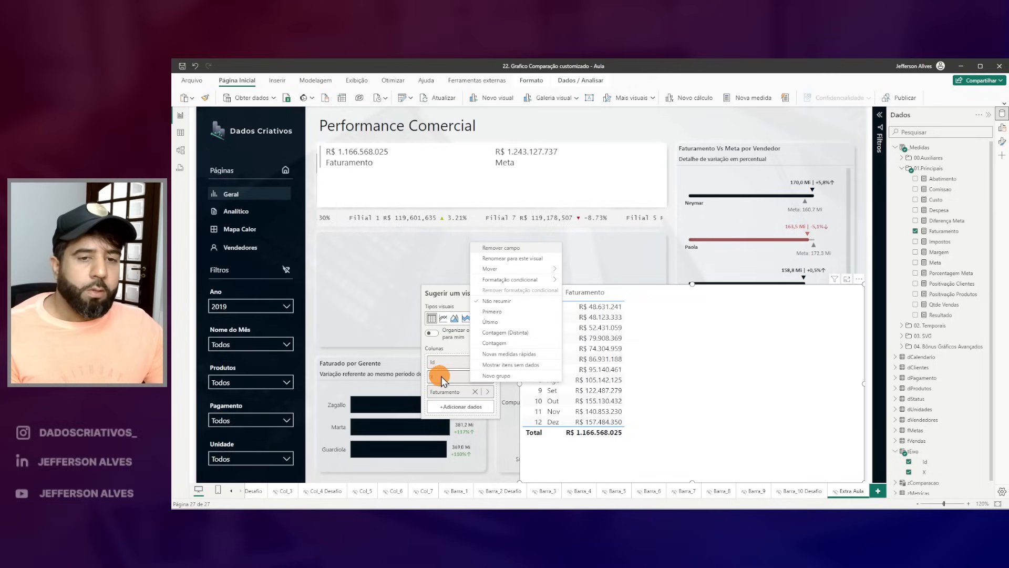
{"action": "left_click", "coordinate": [542, 370]}
{"action": "left_click_drag", "start_coordinate": [576, 427], "coordinate": [623, 457]}
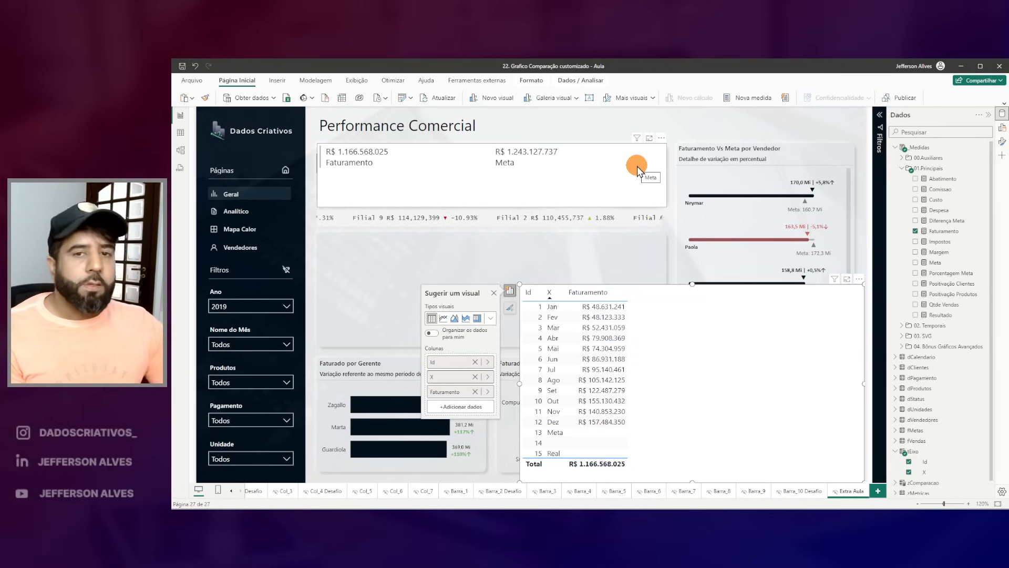
Step: Collapse the 01.Principais folder and examine the difference label above the Meta and Real bars in the reference chart screenshot
{"action": "left_click", "coordinate": [902, 169]}
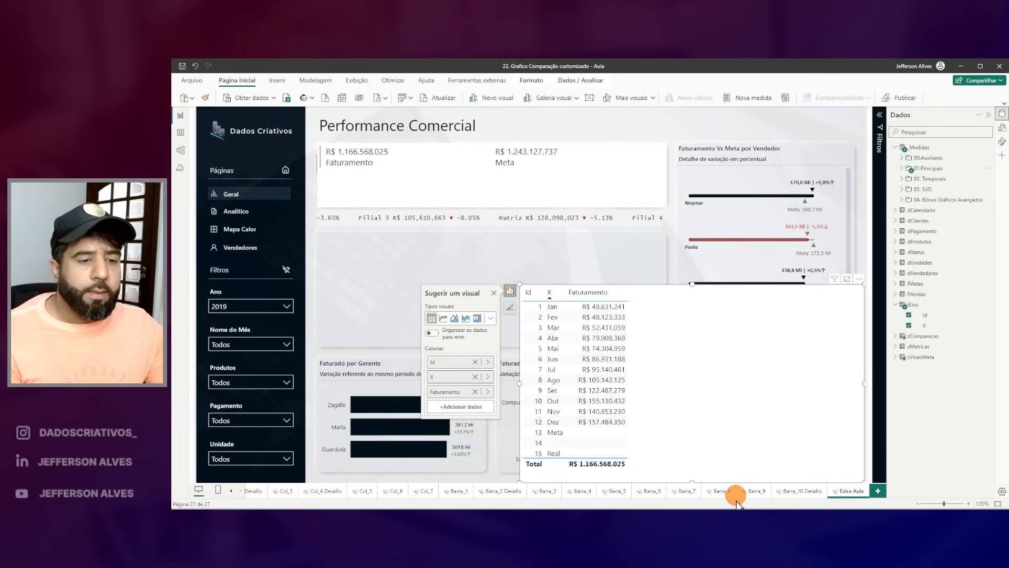
{"action": "key", "text": "alt+Tab"}
{"action": "key", "text": "ctrl+2"}
{"action": "mouse_move", "coordinate": [758, 202]}
{"action": "left_mouse_down"}
{"action": "mouse_move", "coordinate": [777, 227]}
{"action": "mouse_move", "coordinate": [811, 235]}
{"action": "left_mouse_up"}
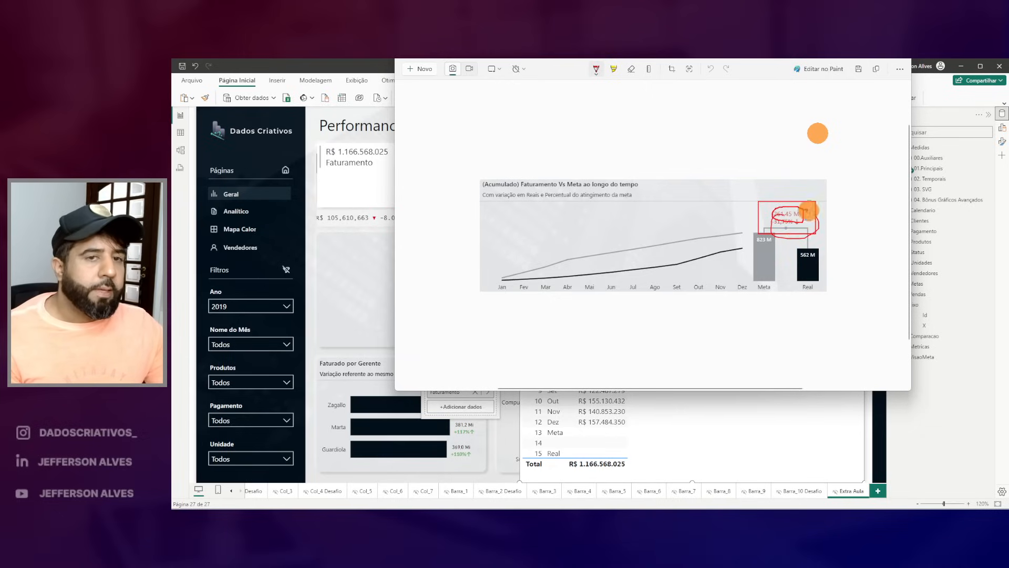
{"action": "key", "text": "Escape"}
Step: Return to the report and examine the Faturamento and Meta card totals and the tEixo table fields
{"action": "left_click", "coordinate": [308, 182]}
{"action": "key", "text": "ctrl+2"}
{"action": "left_click_drag", "start_coordinate": [317, 146], "coordinate": [384, 174]}
{"action": "left_click_drag", "start_coordinate": [537, 119], "coordinate": [511, 182]}
{"action": "key", "text": "Escape"}
{"action": "key", "text": "ctrl+2"}
{"action": "left_click_drag", "start_coordinate": [882, 296], "coordinate": [948, 331]}
{"action": "key", "text": "Escape"}
Step: Create a new measure in the tEixo table and name it 000. Diferenca
{"action": "right_click", "coordinate": [915, 305]}
{"action": "left_click", "coordinate": [950, 322]}
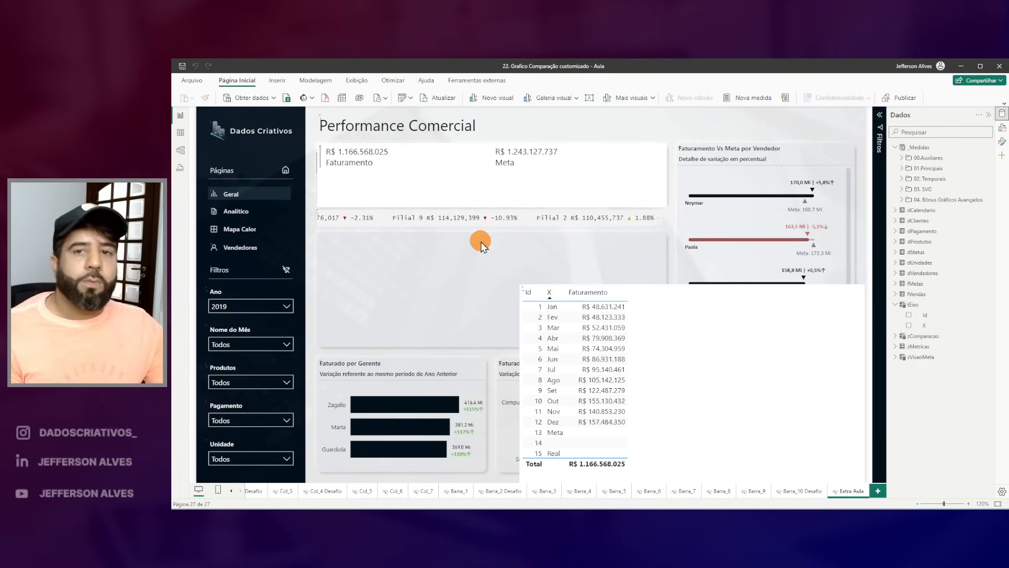
{"action": "type", "text": "000. Dife"}
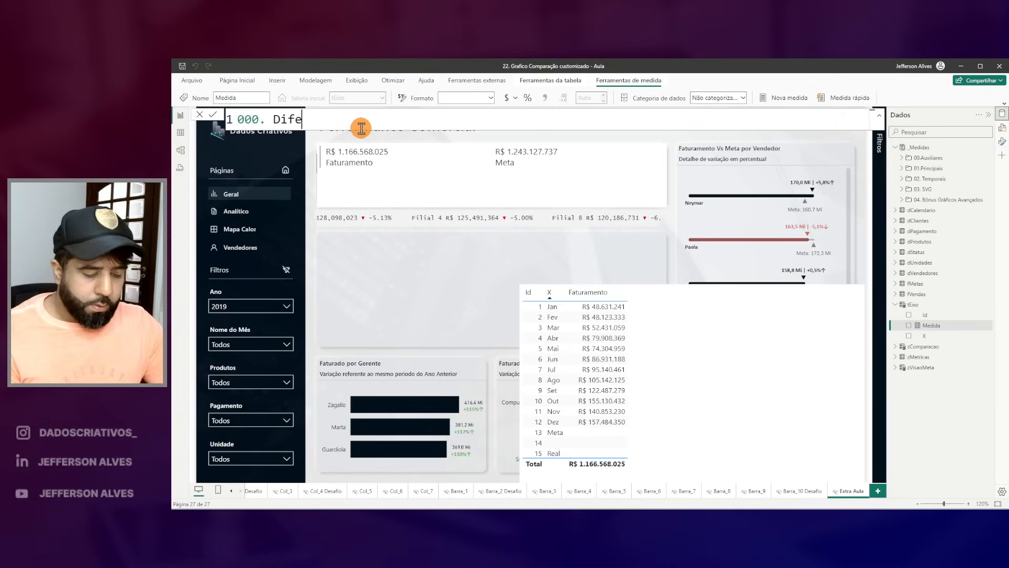
{"action": "type", "text": "="}
{"action": "key", "text": "shift+Return"}
{"action": "key", "text": "shift+Return"}
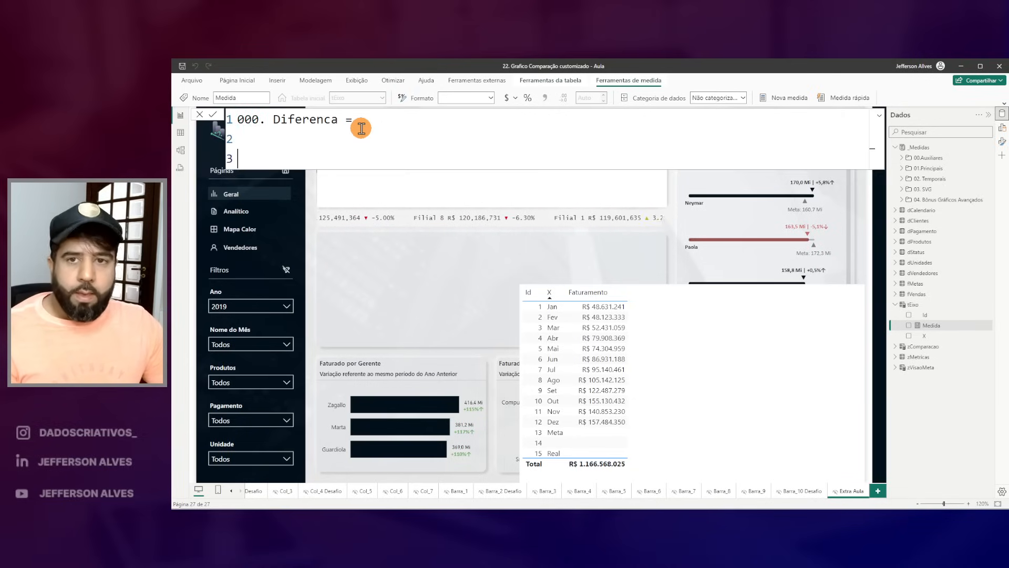
Step: Define the measure as [Faturamento] - [Meta] and format it with a thousands separator
{"action": "type", "text": "[fatu"}
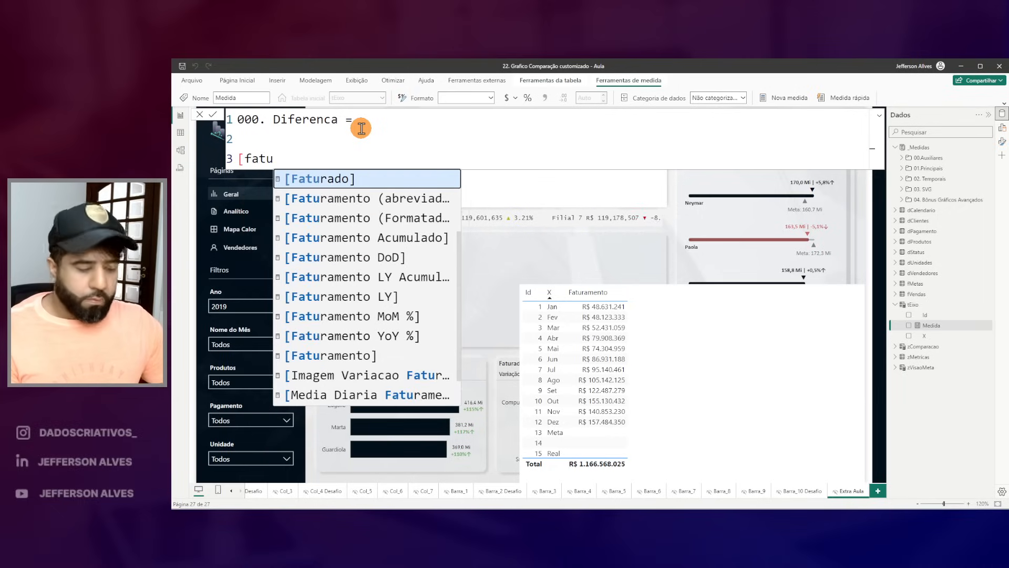
{"action": "key", "text": "Down"}
{"action": "key", "text": "Down"}
{"action": "key", "text": "Down"}
{"action": "key", "text": "Down"}
{"action": "key", "text": "Down"}
{"action": "key", "text": "Down"}
{"action": "key", "text": "Down"}
{"action": "key", "text": "Down"}
{"action": "key", "text": "Down"}
{"action": "key", "text": "Tab"}
{"action": "type", "text": "- "}
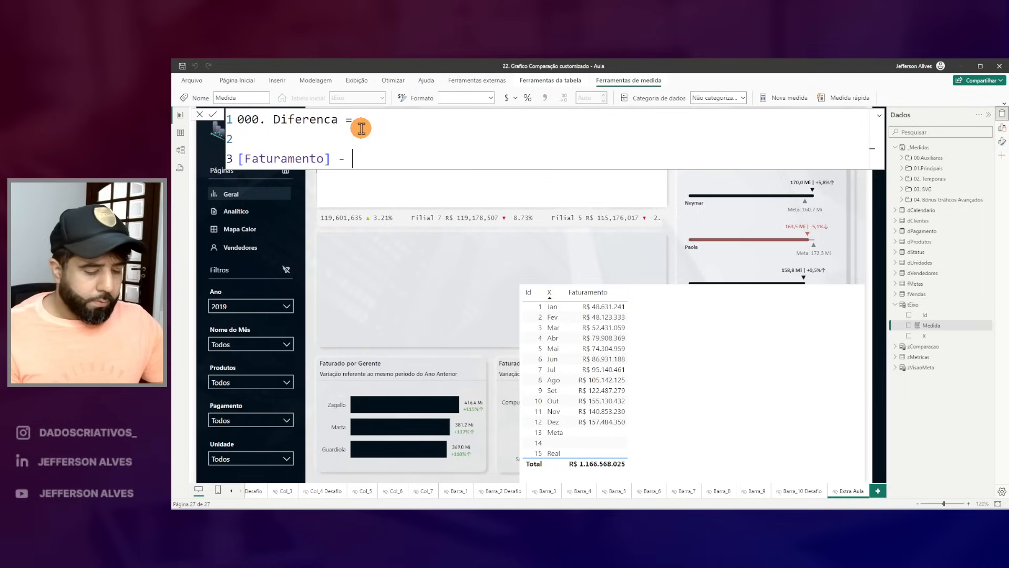
{"action": "type", "text": "me"}
{"action": "type", "text": "ta"}
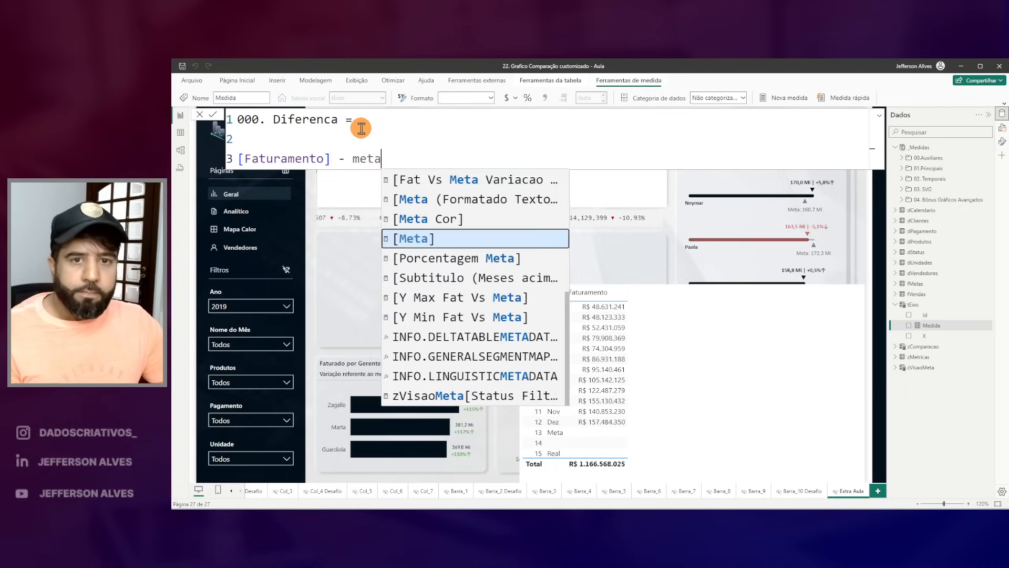
{"action": "key", "text": "Tab"}
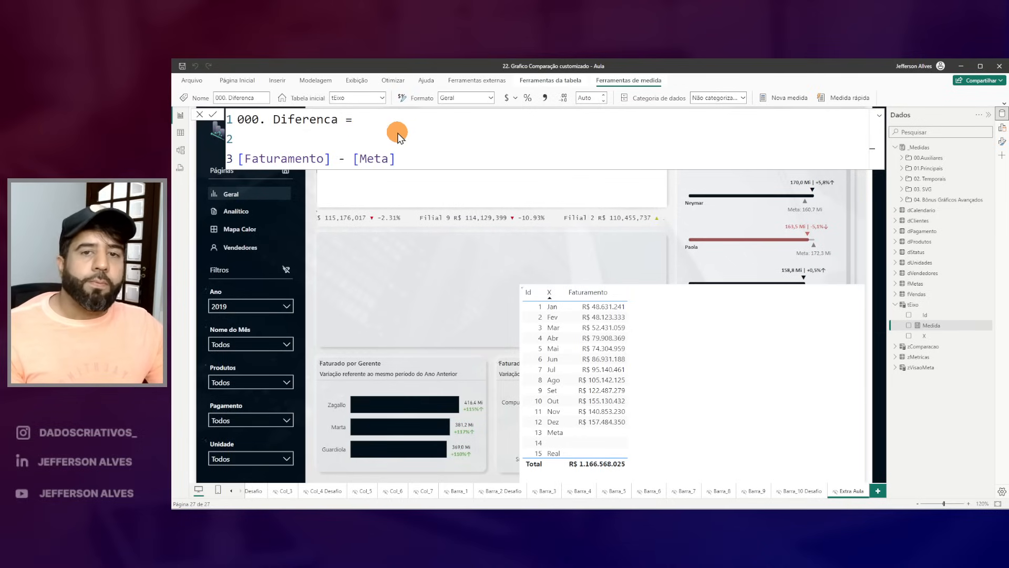
{"action": "left_click", "coordinate": [544, 100]}
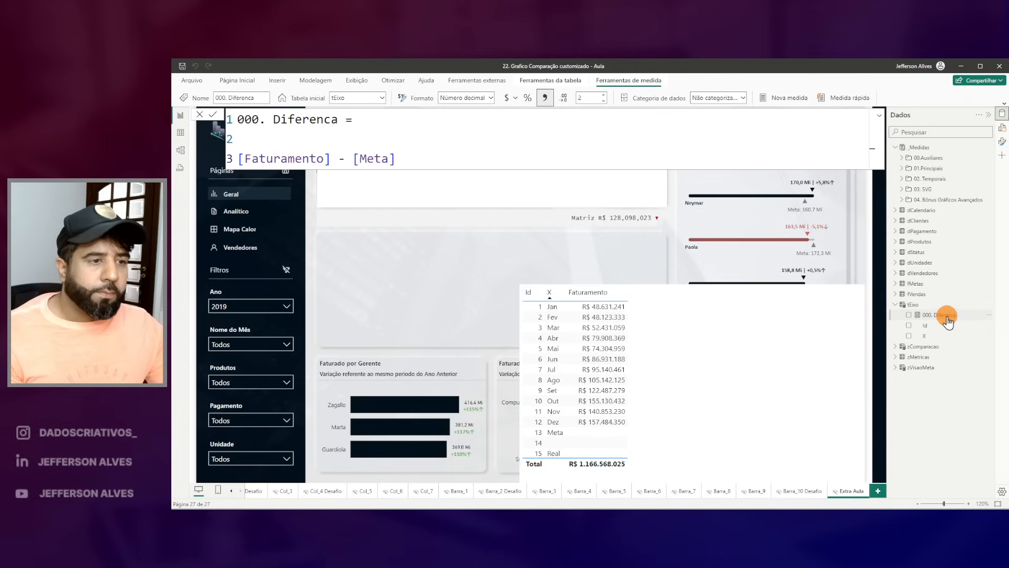
Step: Add the 000. Diferenca measure to the monthly table visual and to the Faturamento and Meta card
{"action": "left_click", "coordinate": [725, 353]}
{"action": "left_click", "coordinate": [619, 172]}
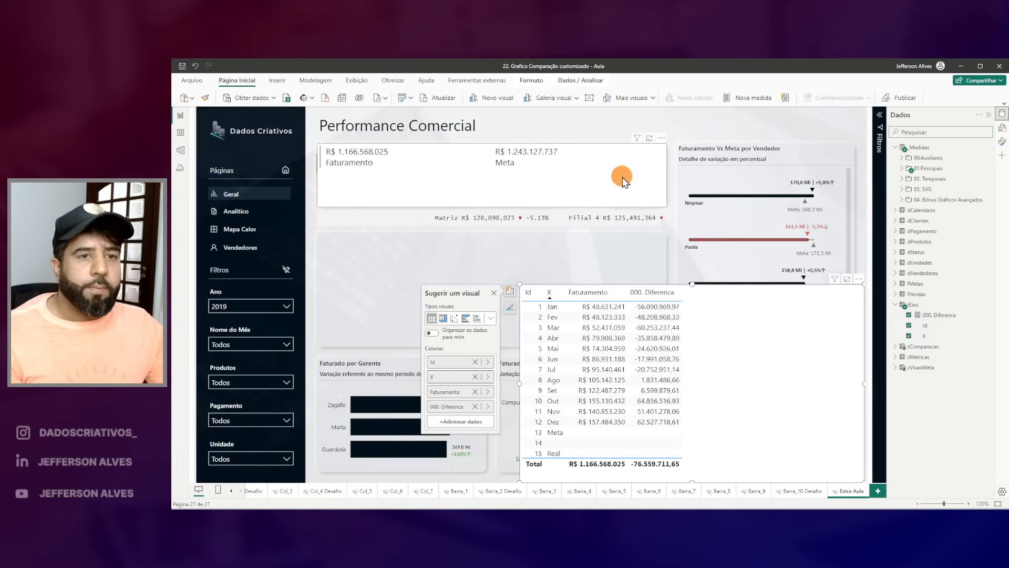
{"action": "left_click_drag", "start_coordinate": [939, 315], "coordinate": [607, 167]}
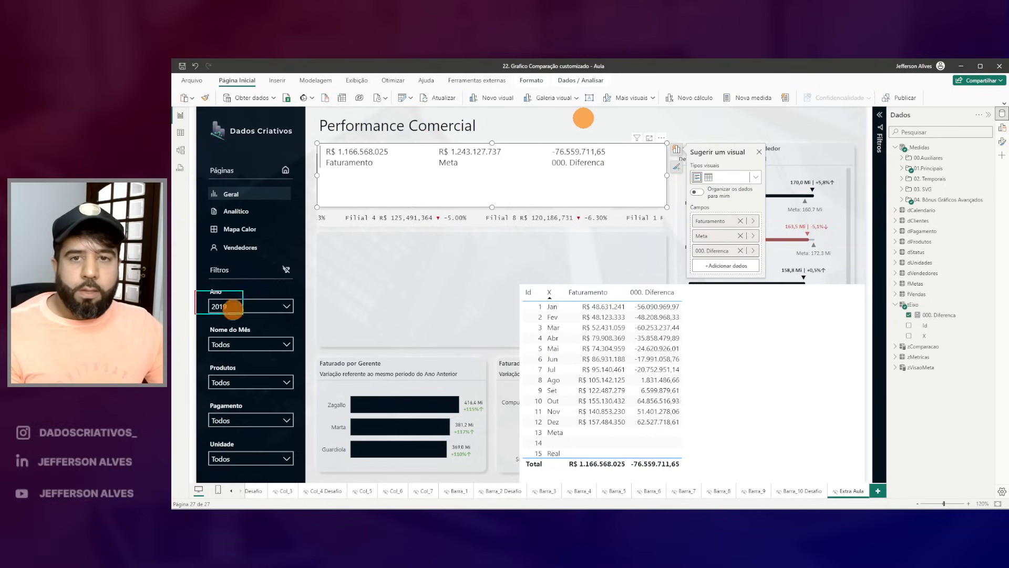
Step: Set the Ano filter to 2020 and compare the Faturamento, Meta and 000. Diferenca values in the card
{"action": "left_click", "coordinate": [273, 310]}
{"action": "left_click", "coordinate": [232, 225]}
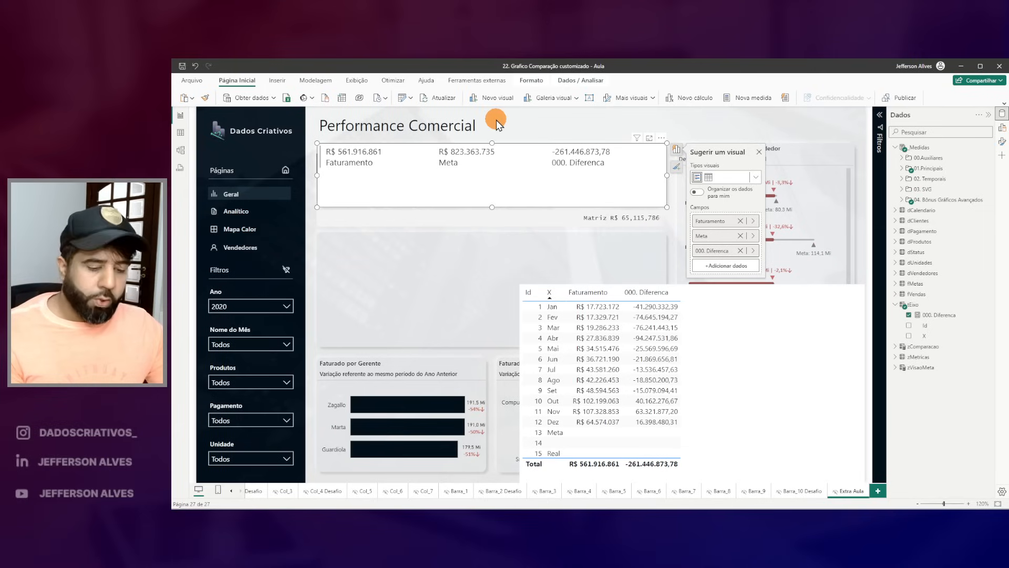
{"action": "left_click_drag", "start_coordinate": [322, 140], "coordinate": [339, 158]}
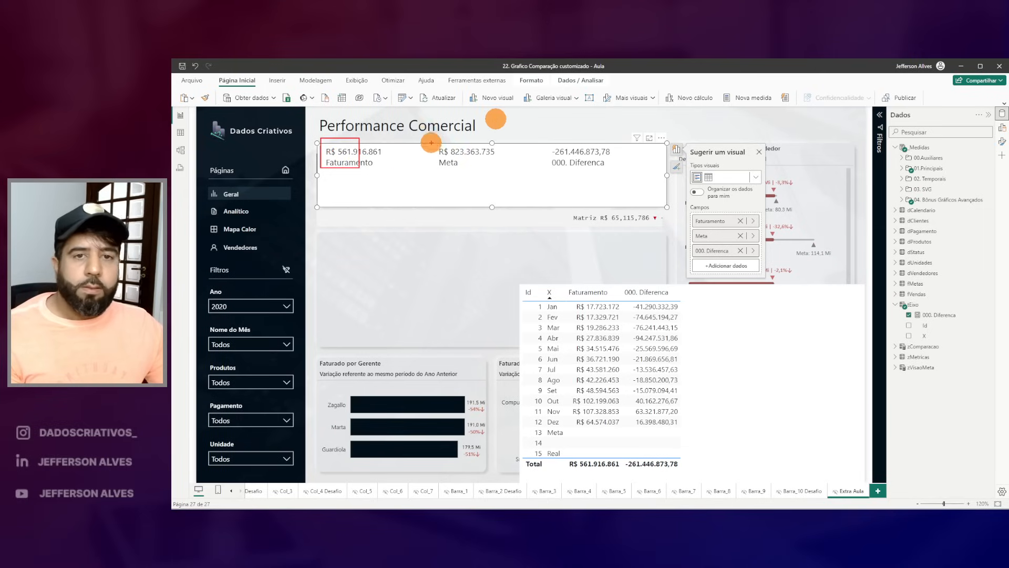
{"action": "left_click_drag", "start_coordinate": [438, 153], "coordinate": [467, 163]}
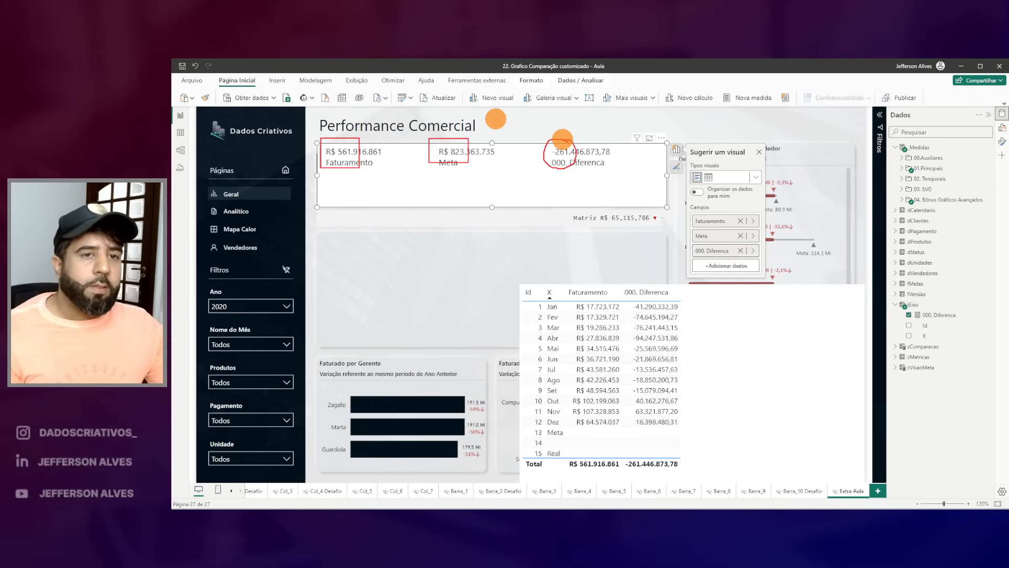
{"action": "left_click_drag", "start_coordinate": [528, 185], "coordinate": [467, 163]}
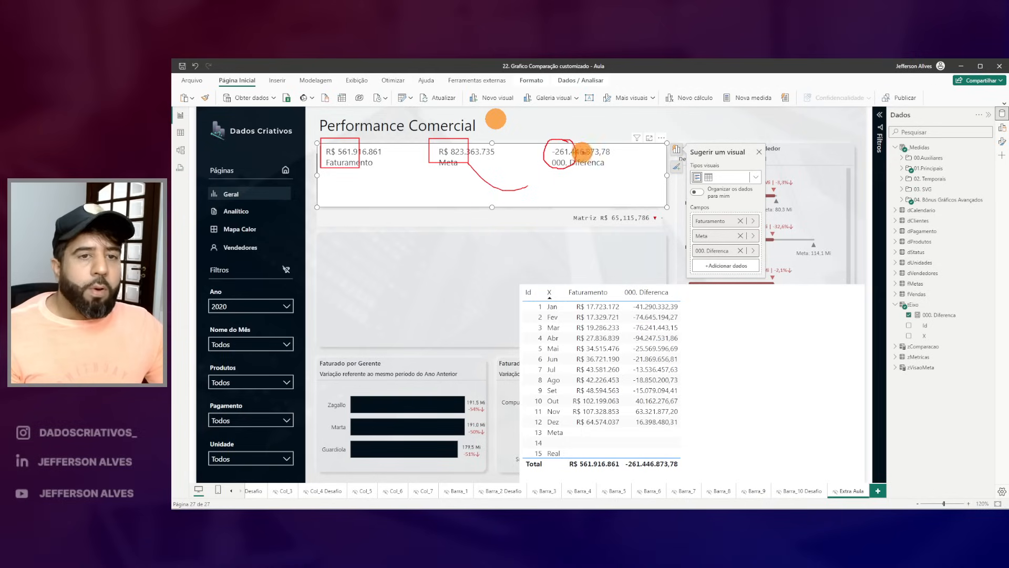
{"action": "key", "text": "Escape"}
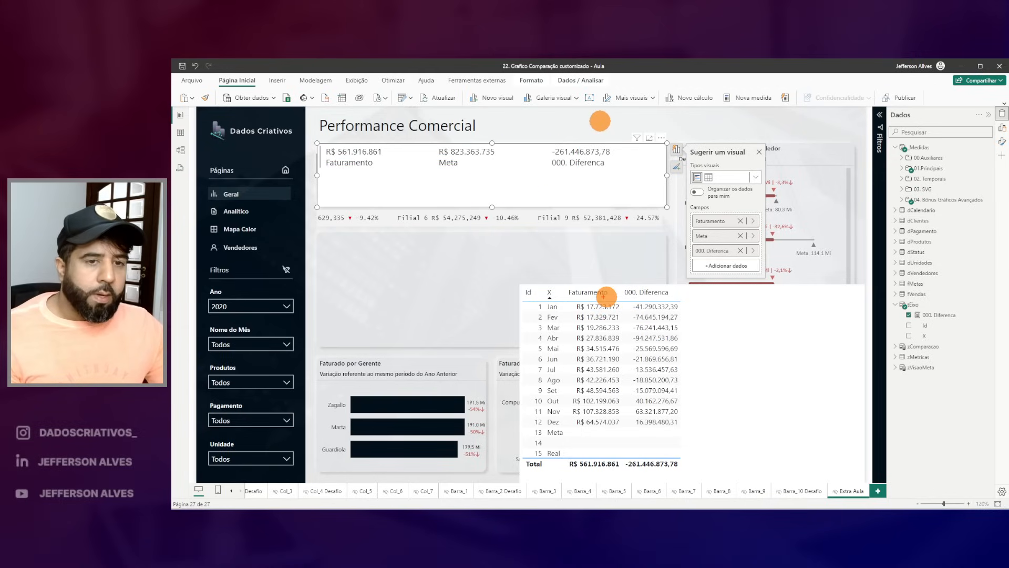
Step: Examine the monthly Faturamento and 000. Diferenca values and the total row in the table visual
{"action": "left_click_drag", "start_coordinate": [630, 288], "coordinate": [687, 447]}
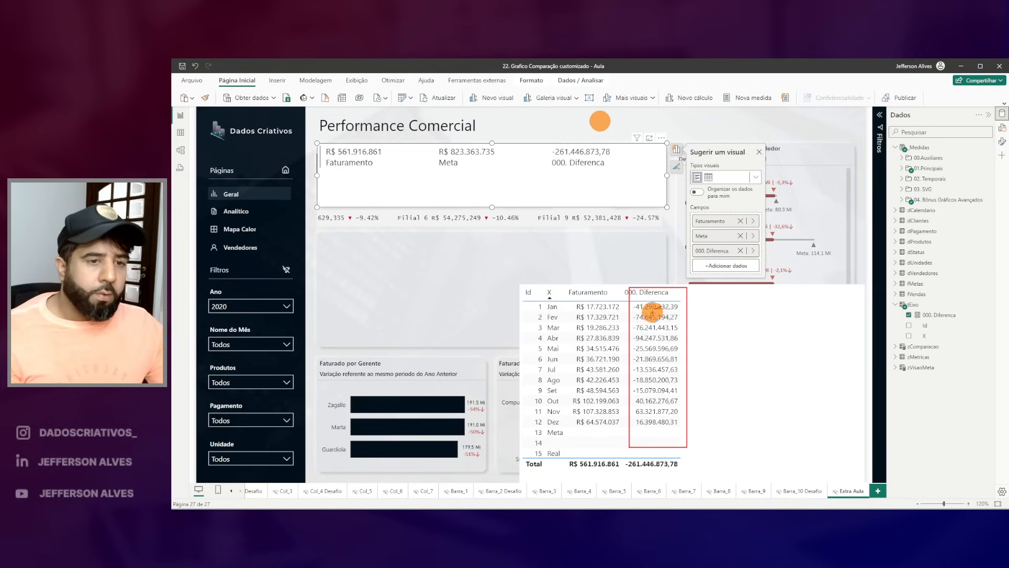
{"action": "key", "text": "Escape"}
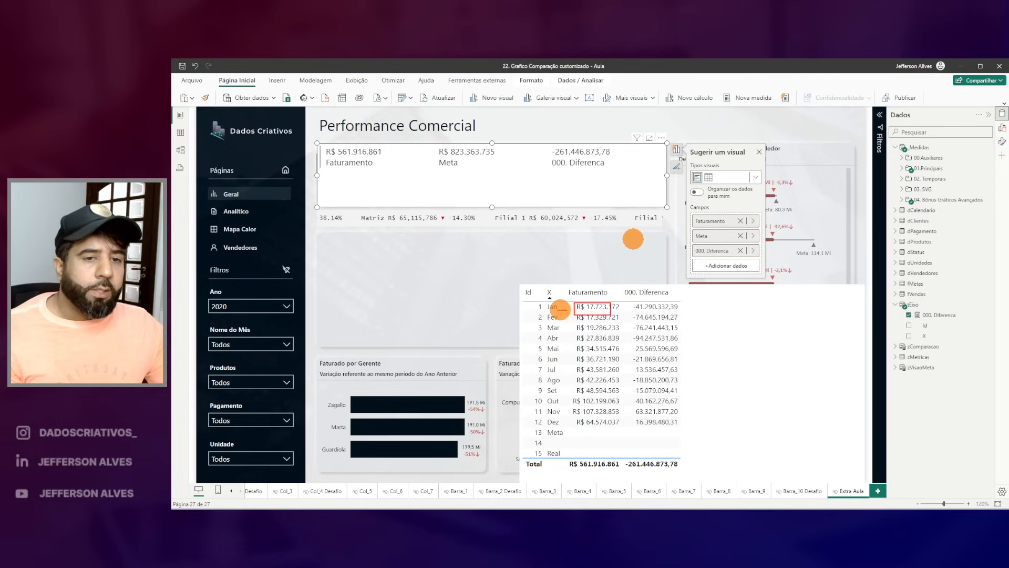
{"action": "left_click_drag", "start_coordinate": [654, 298], "coordinate": [651, 300]}
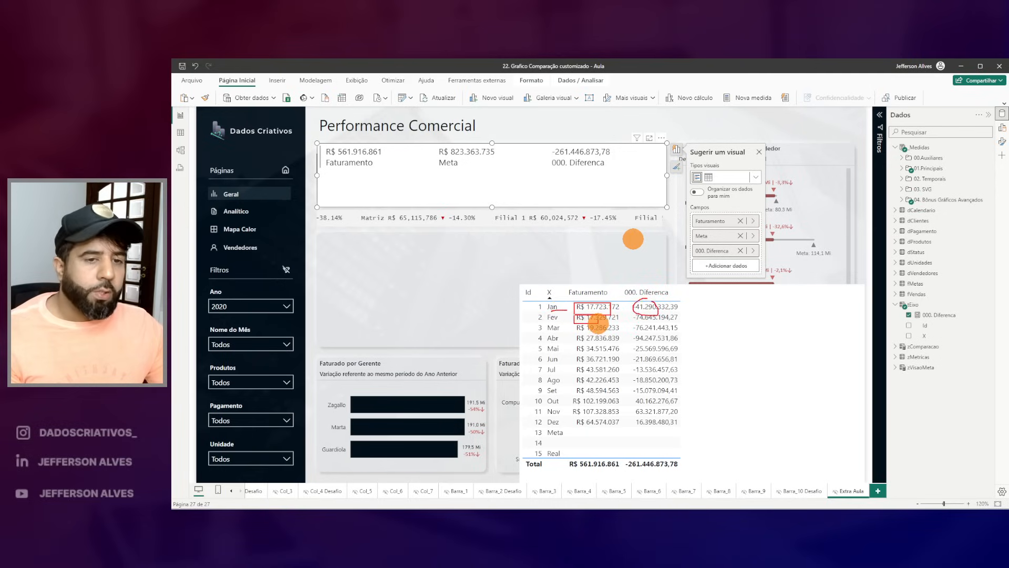
{"action": "key", "text": "Escape"}
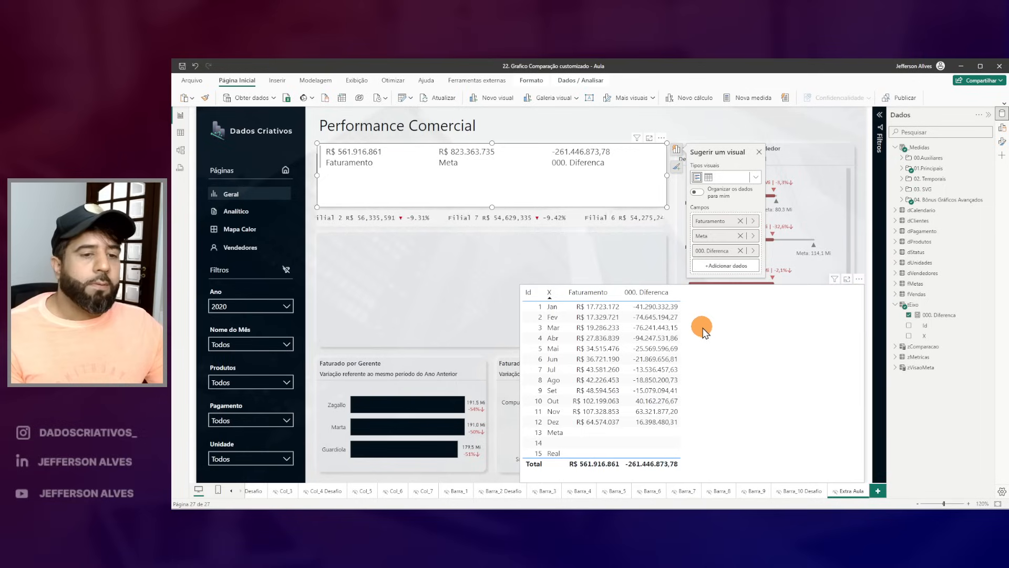
{"action": "key", "text": "ctrl+2"}
{"action": "left_click_drag", "start_coordinate": [632, 289], "coordinate": [671, 413]}
{"action": "mouse_move", "coordinate": [632, 477]}
{"action": "left_mouse_down"}
{"action": "mouse_move", "coordinate": [687, 463]}
{"action": "mouse_move", "coordinate": [626, 456]}
{"action": "left_mouse_up"}
{"action": "left_click_drag", "start_coordinate": [664, 435], "coordinate": [655, 305]}
{"action": "key", "text": "Escape"}
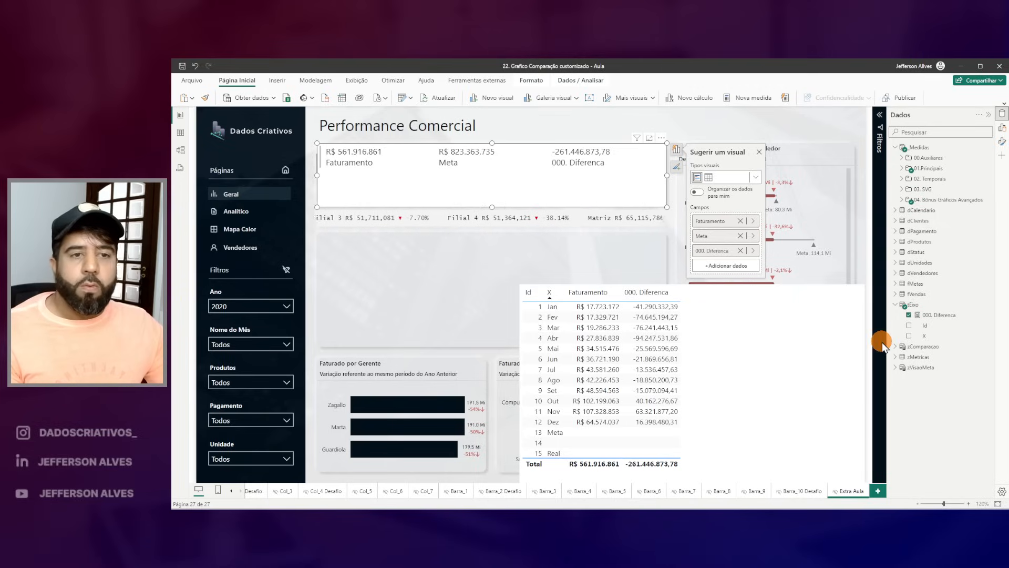
Step: Open the 000. Diferenca measure and start a CALCULATE around its indented [Faturamento] - [Meta] expression
{"action": "left_click", "coordinate": [938, 315]}
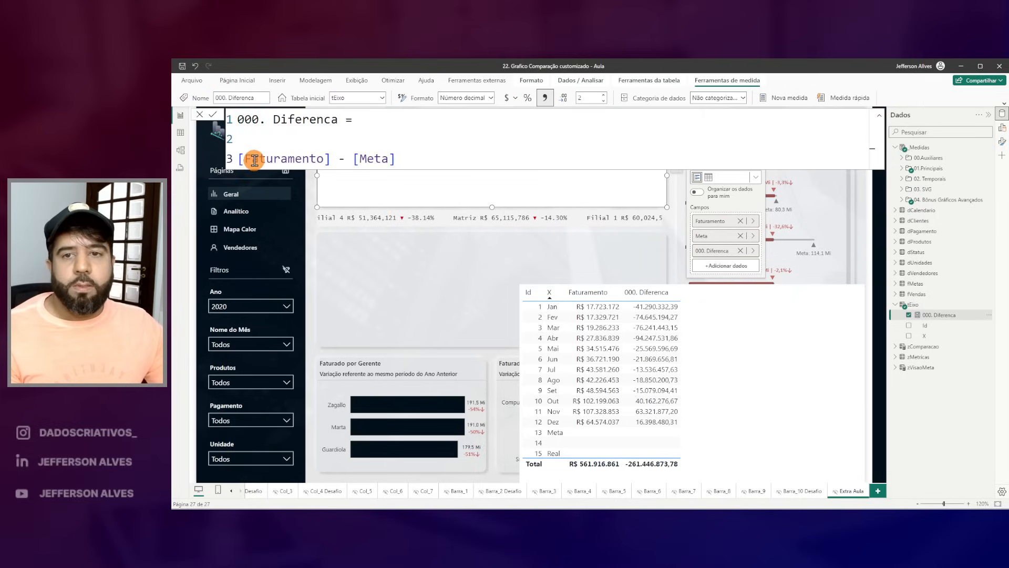
{"action": "left_click", "coordinate": [290, 136]}
{"action": "key", "text": "Return"}
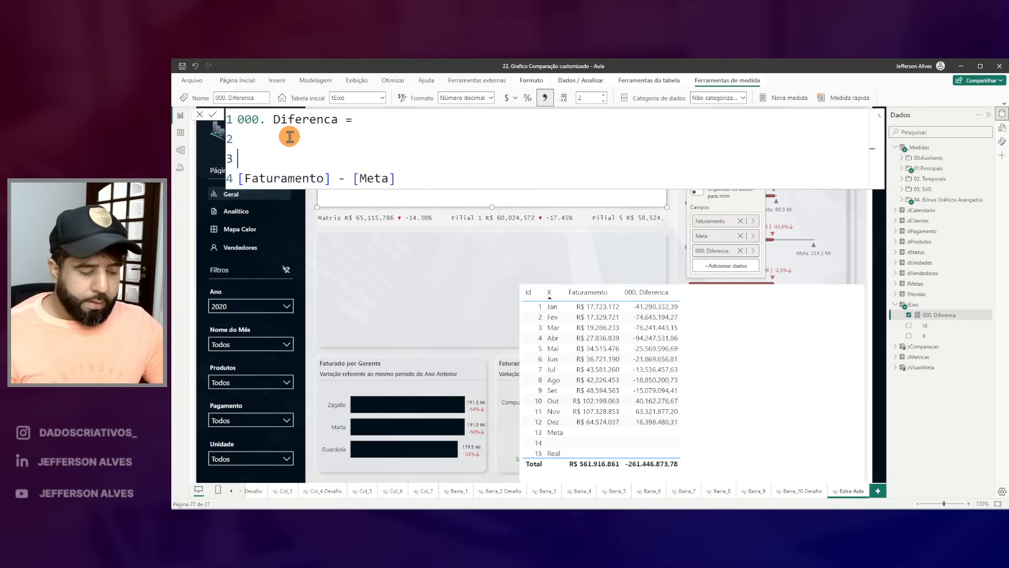
{"action": "type", "text": "cal"}
{"action": "key", "text": "Tab"}
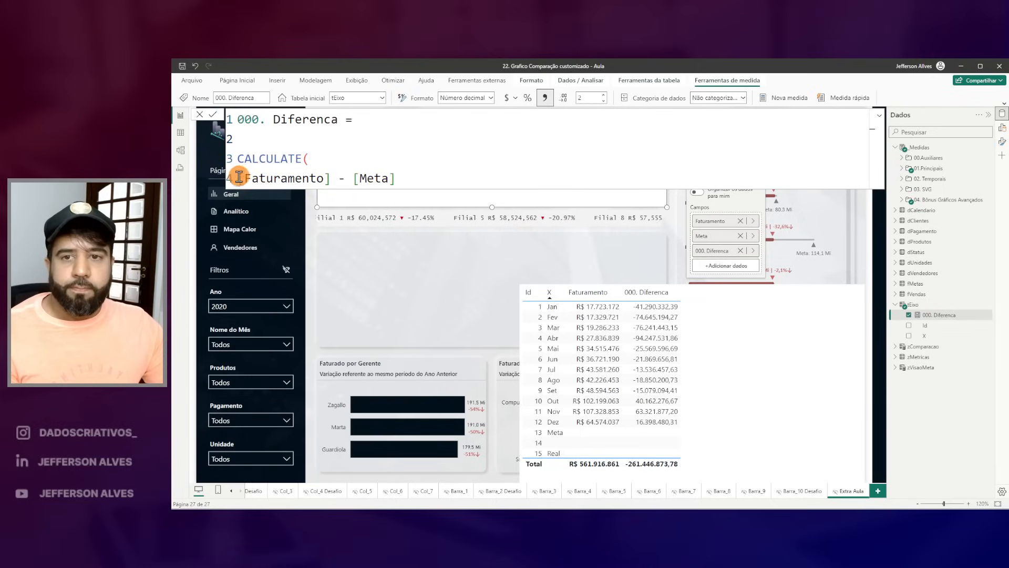
{"action": "left_click", "coordinate": [239, 179]}
{"action": "key", "text": "Tab"}
{"action": "left_click", "coordinate": [455, 173]}
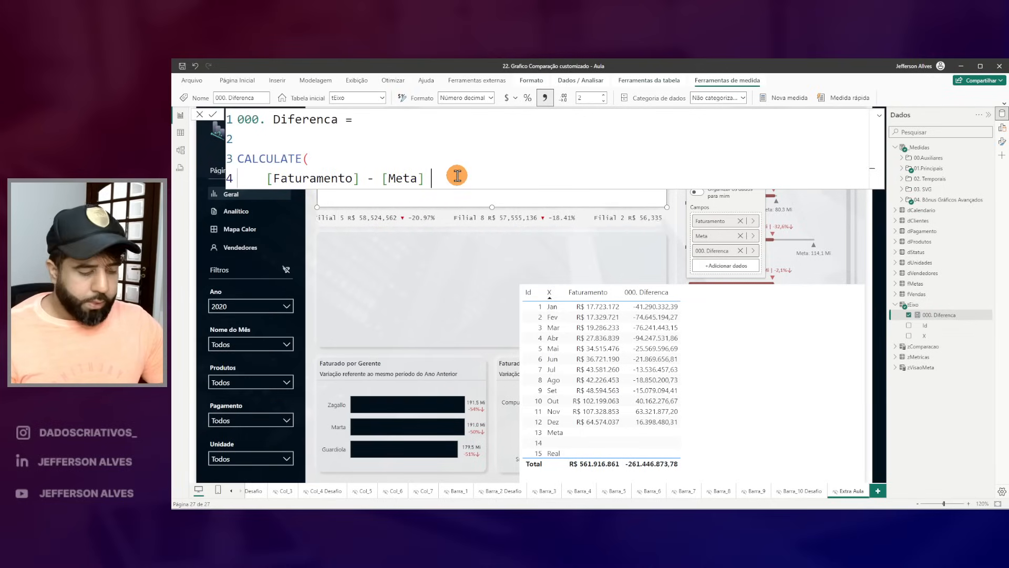
Step: Add REMOVEFILTERS( tEixo ) as the CALCULATE filter in the 000. Diferenca measure, close the function and commit the formula
{"action": "type", "text": ","}
{"action": "key", "text": "Escape"}
{"action": "key", "text": "Return"}
{"action": "type", "text": "rem"}
{"action": "key", "text": "Tab"}
{"action": "type", "text": "te"}
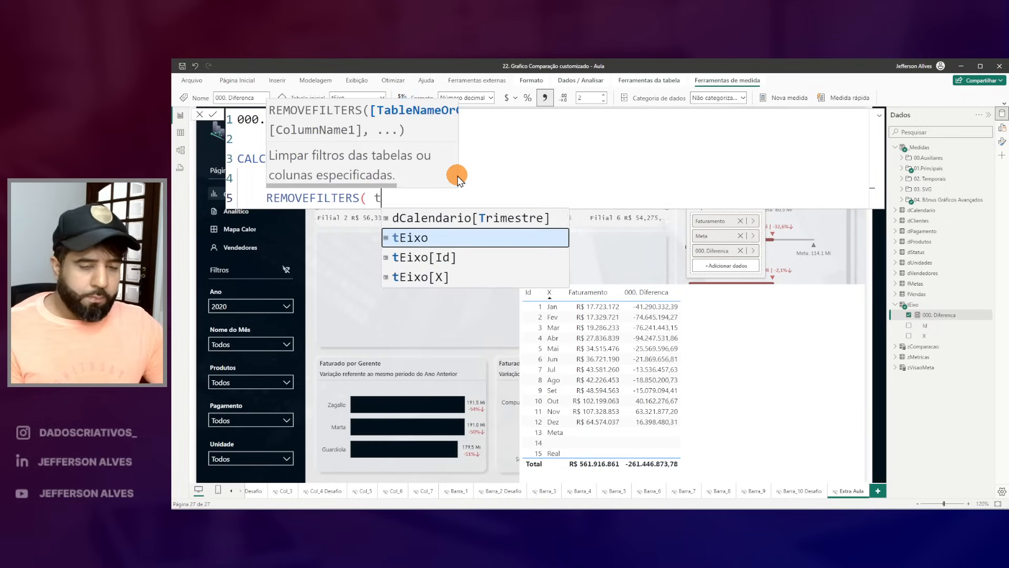
{"action": "key", "text": "Tab"}
{"action": "type", "text": ")"}
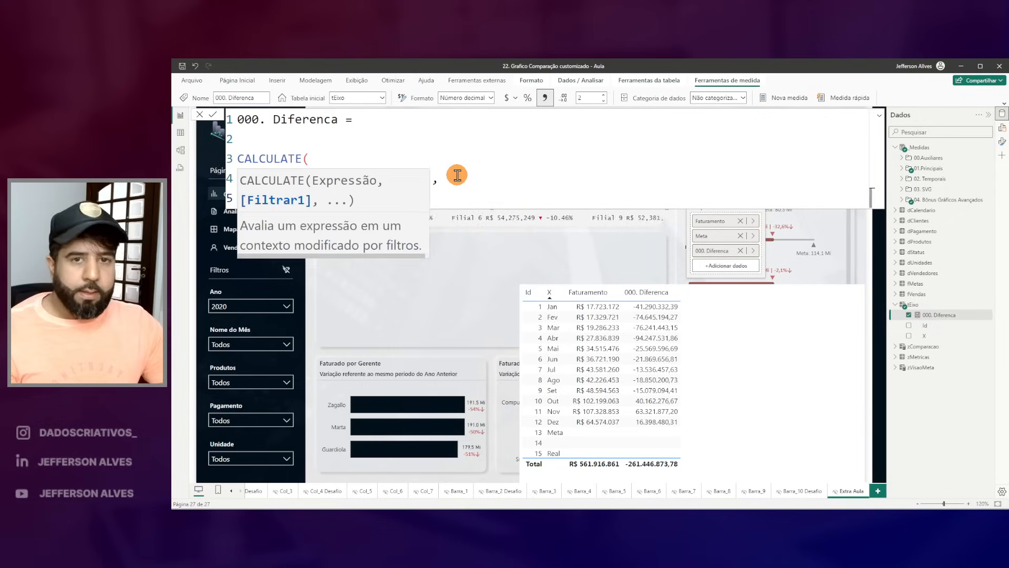
{"action": "key", "text": "Return"}
{"action": "type", "text": "( tEixo"}
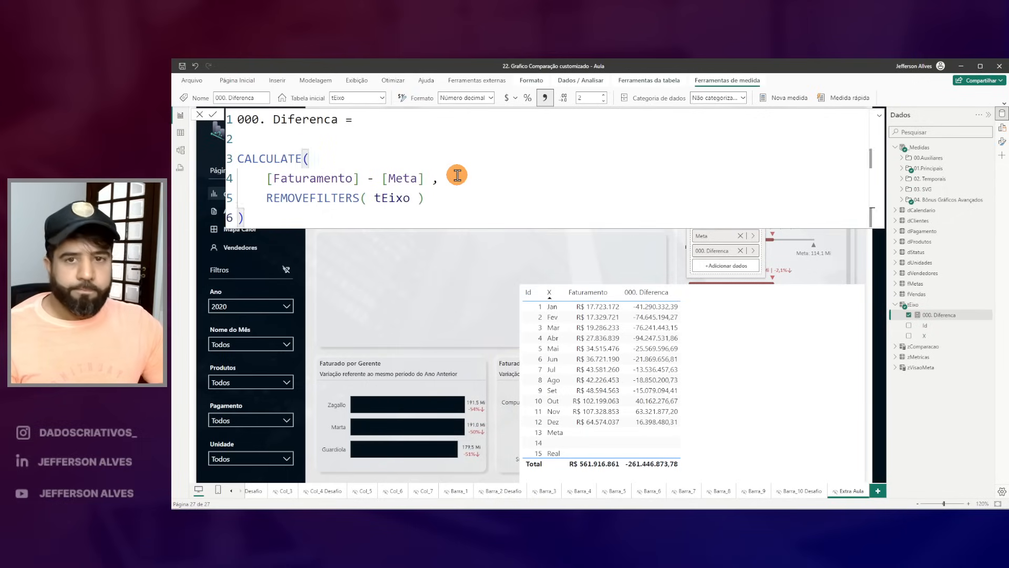
{"action": "key", "text": "Return"}
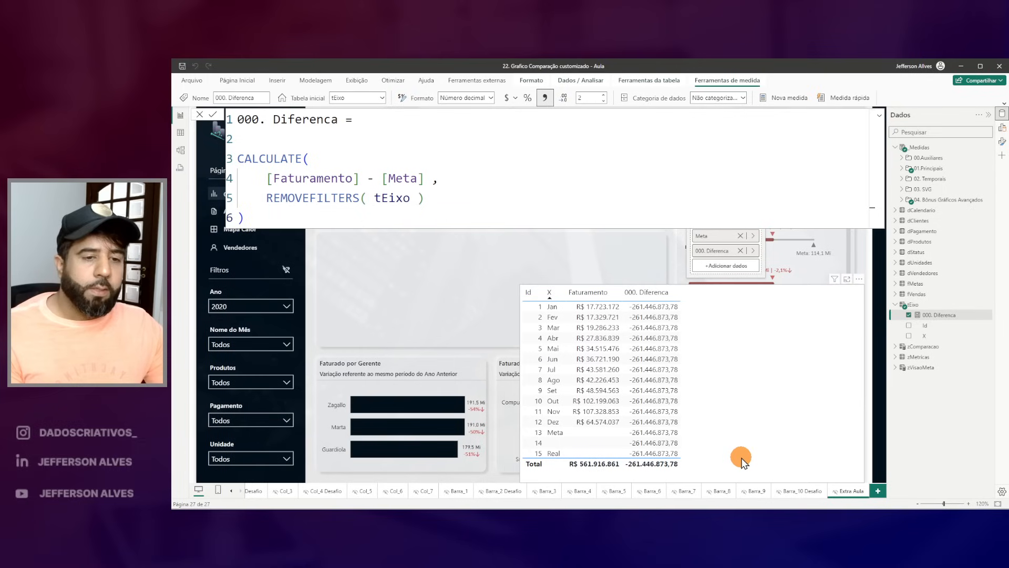
Step: Compare the 000. Diferenca total with its values in the individual month rows of the table visual
{"action": "left_click_drag", "start_coordinate": [627, 459], "coordinate": [660, 470]}
{"action": "left_click_drag", "start_coordinate": [655, 291], "coordinate": [663, 409]}
{"action": "key", "text": "Escape"}
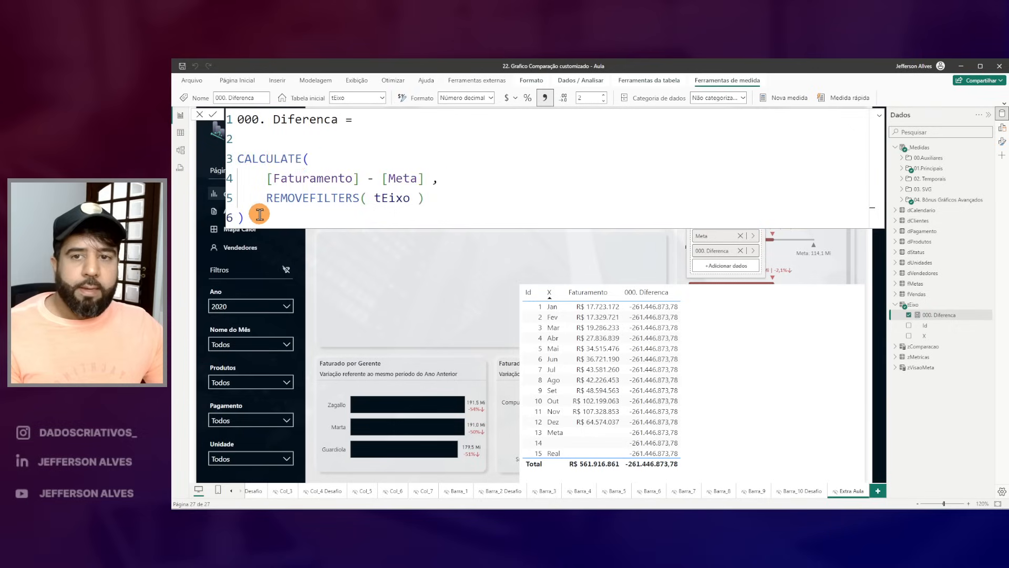
Step: Create a new measure in the tEixo table from a copy of the 000. Diferenca formula and name it 000. Diferenca %
{"action": "left_click_drag", "start_coordinate": [246, 217], "coordinate": [218, 116]}
{"action": "key", "text": "ctrl+c"}
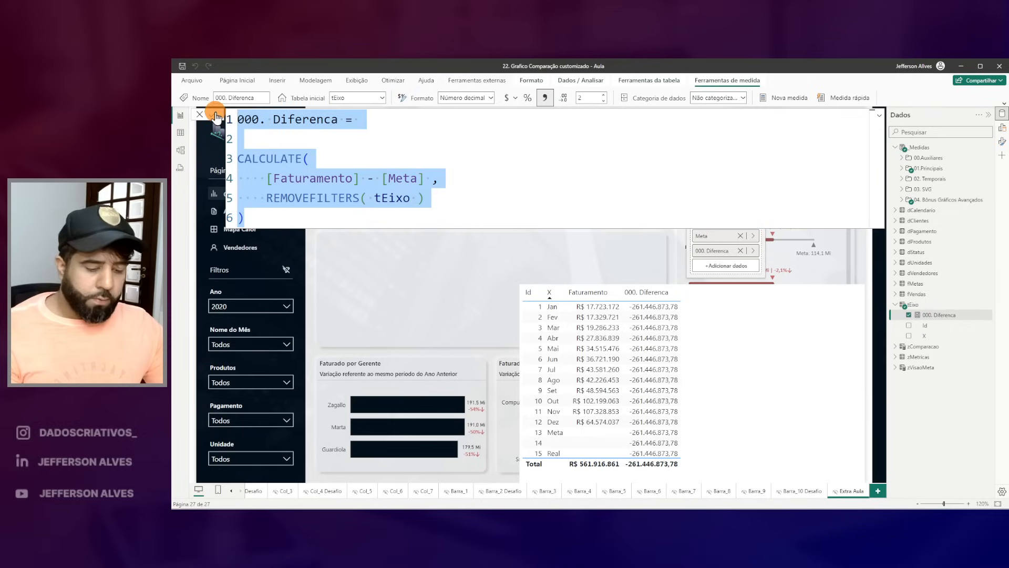
{"action": "right_click", "coordinate": [912, 304]}
{"action": "left_click", "coordinate": [1001, 359]}
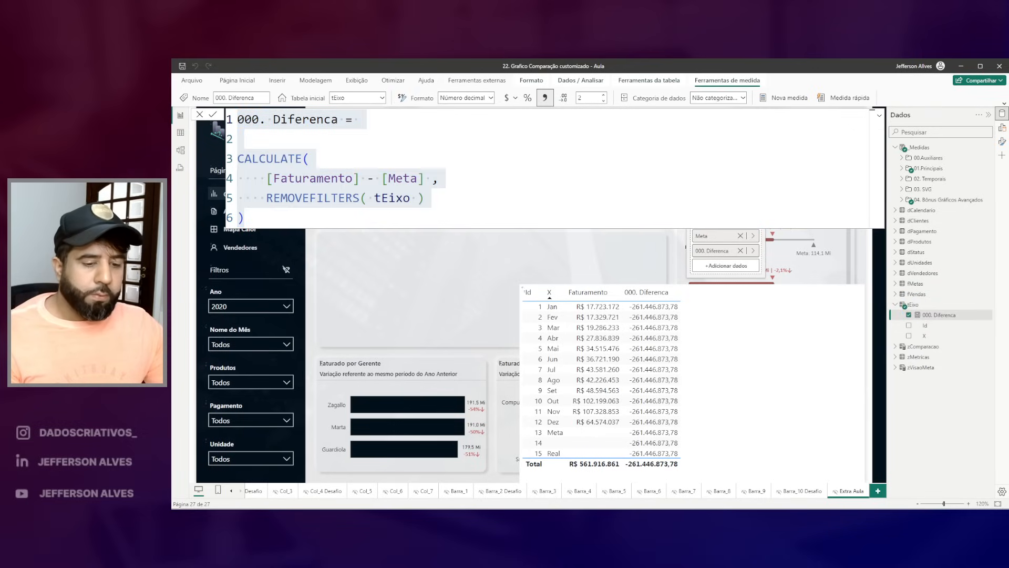
{"action": "key", "text": "ctrl+v"}
{"action": "left_click", "coordinate": [343, 119]}
{"action": "type", "text": "%"}
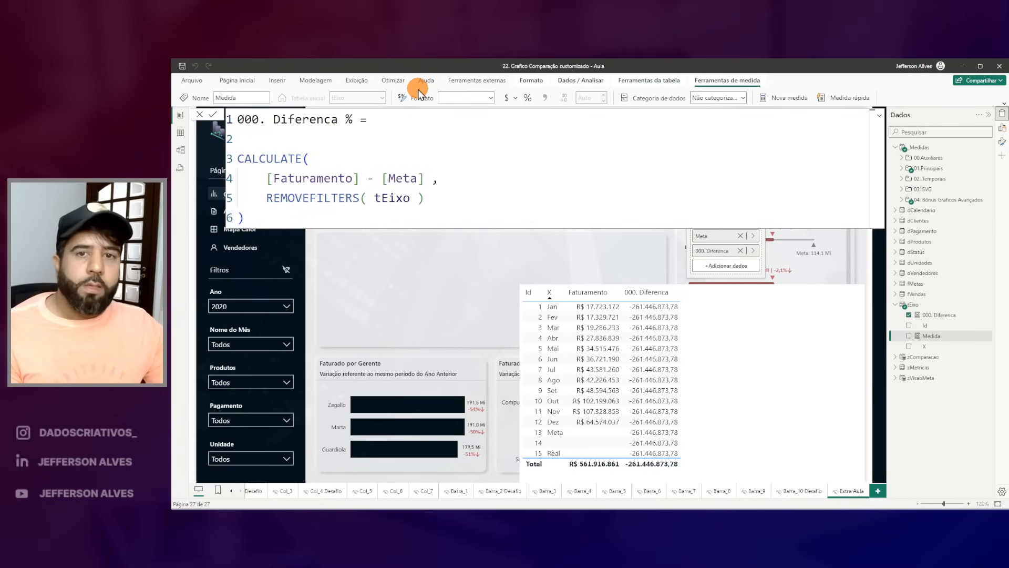
Step: Replace the subtraction in the 000. Diferenca % formula with DIVIDE([Faturamento], [Meta], 0 ) and commit the measure
{"action": "left_click", "coordinate": [266, 179]}
{"action": "type", "text": "F"}
{"action": "key", "text": "BackSpace"}
{"action": "type", "text": "DIVIDE("}
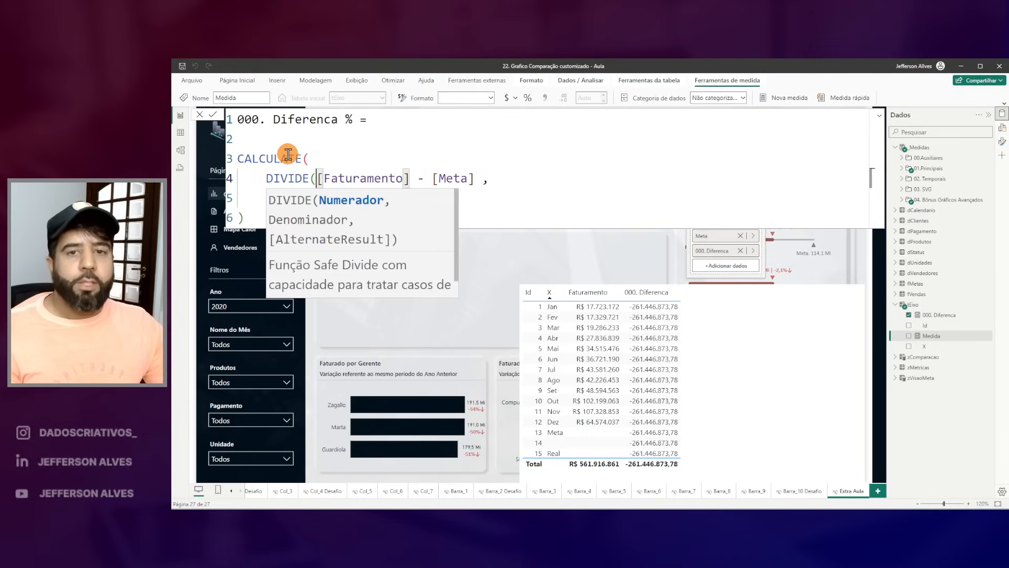
{"action": "left_click", "coordinate": [432, 179]}
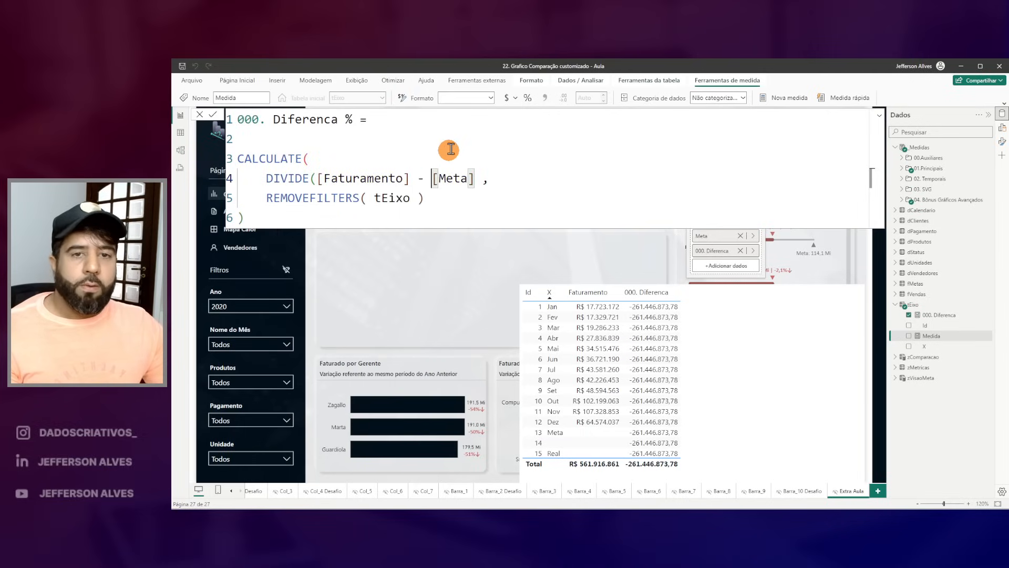
{"action": "key", "text": "BackSpace"}
{"action": "key", "text": "BackSpace"}
{"action": "key", "text": "BackSpace"}
{"action": "type", "text": ","}
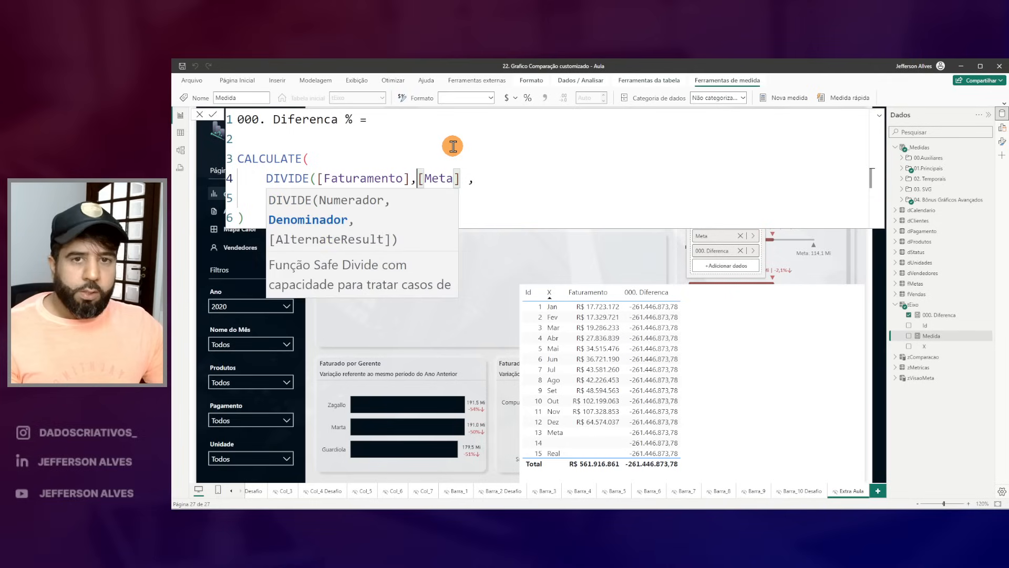
{"action": "left_click", "coordinate": [471, 179]}
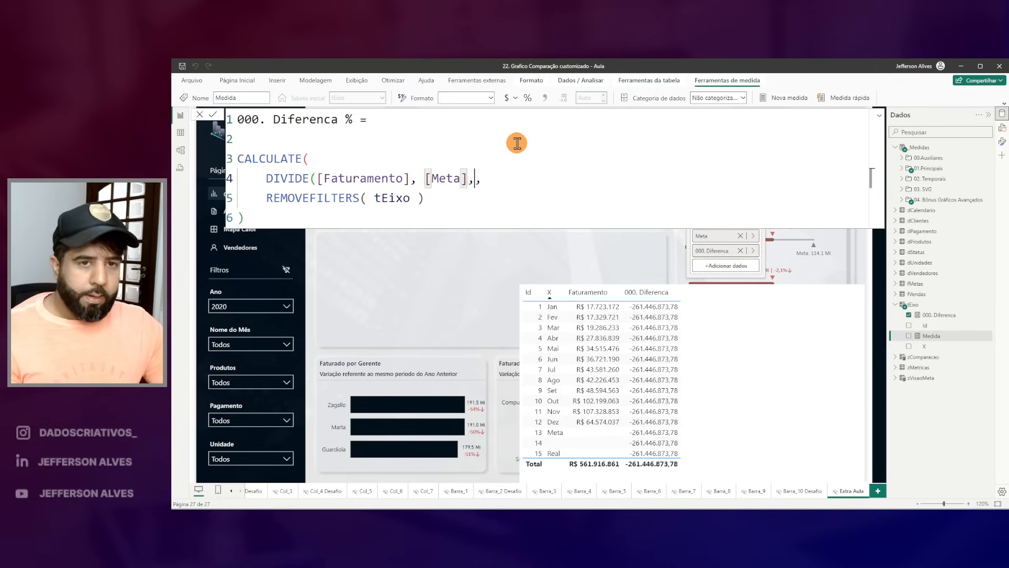
{"action": "type", "text": ", 0 )"}
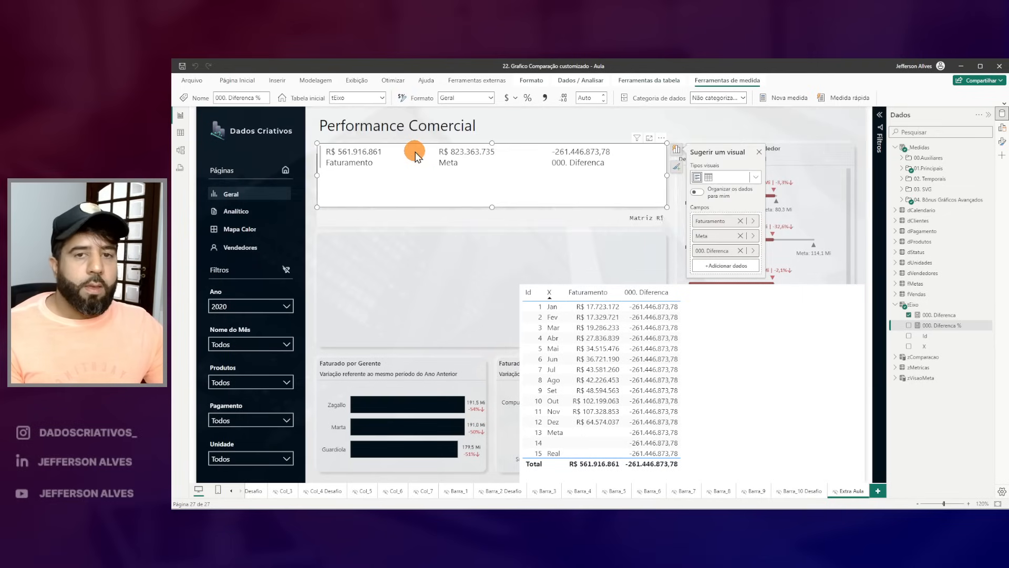
Step: Add the 000. Diferenca % measure to the monthly table and the Faturamento and Meta card, and format it as a percentage
{"action": "left_click", "coordinate": [778, 320]}
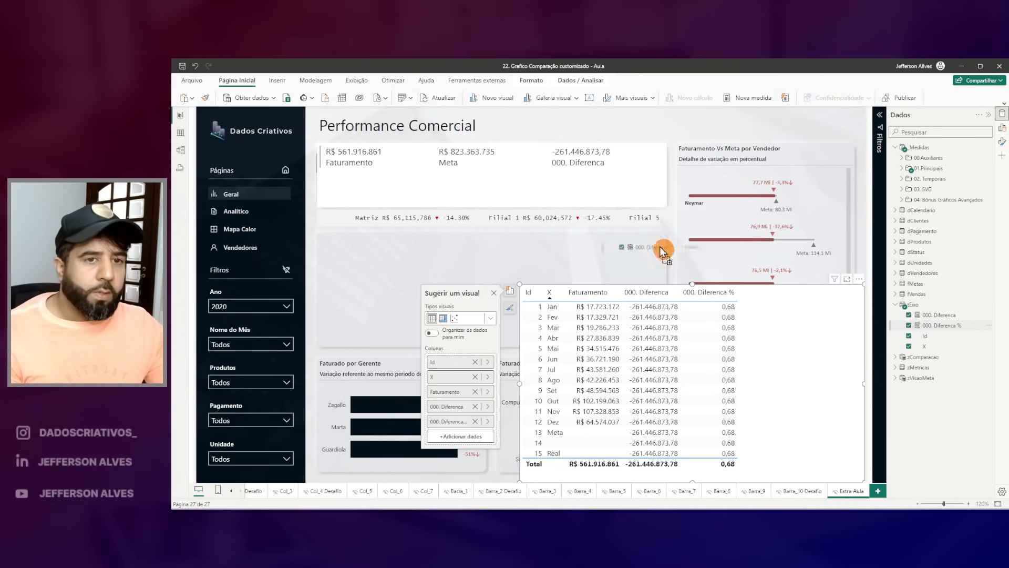
{"action": "left_click", "coordinate": [610, 185]}
{"action": "left_click", "coordinate": [941, 325]}
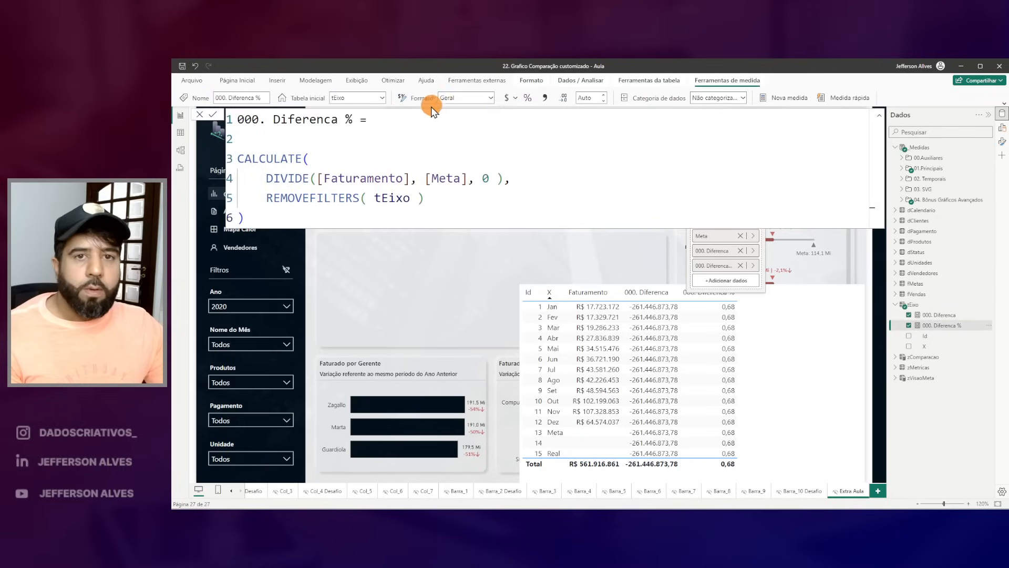
{"action": "left_click", "coordinate": [529, 99]}
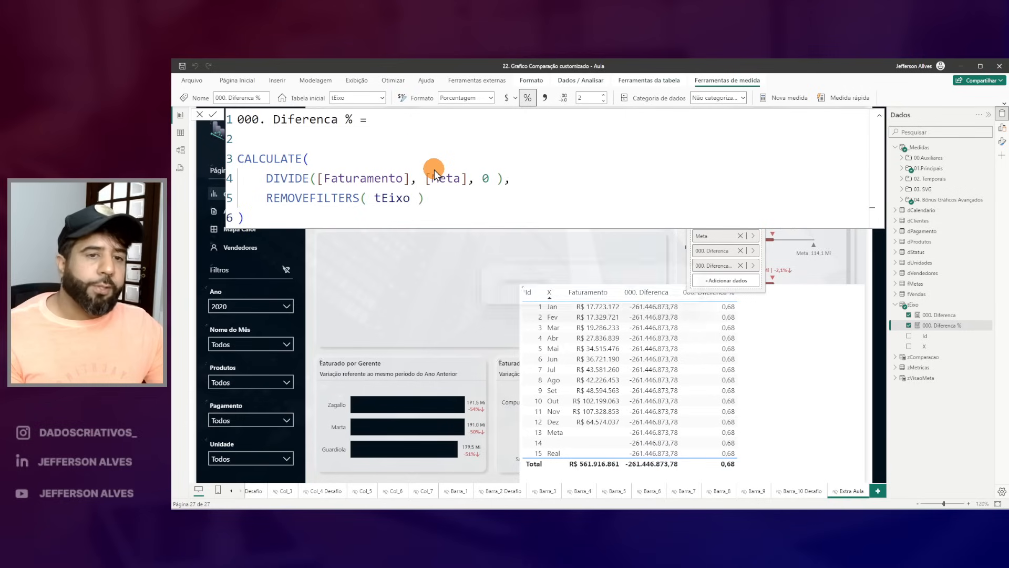
Step: Examine the DIVIDE arguments in the 000. Diferenca % formula and the measure's percentage in the card
{"action": "left_click", "coordinate": [314, 140]}
{"action": "left_click_drag", "start_coordinate": [333, 179], "coordinate": [410, 194]}
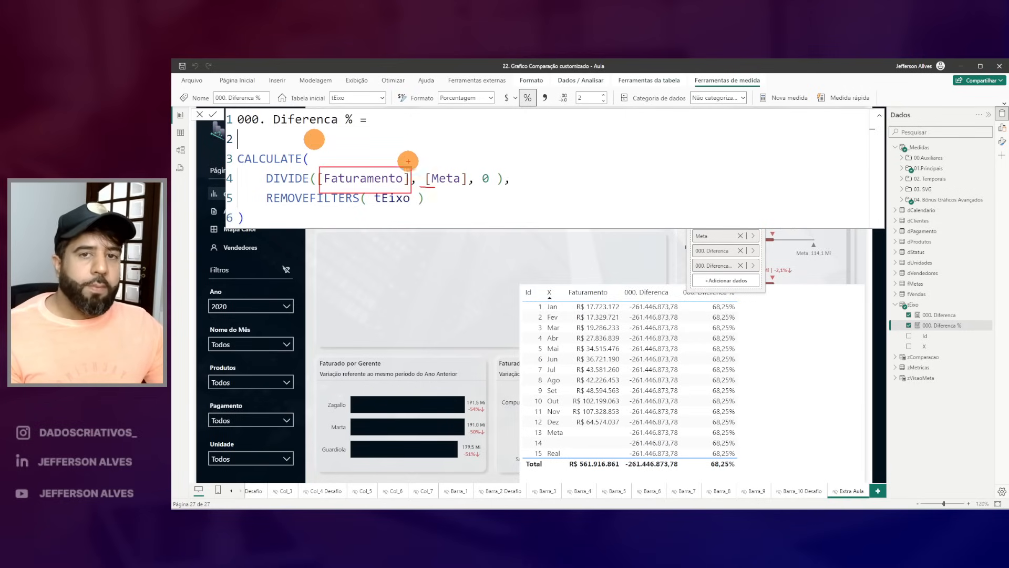
{"action": "key", "text": "Escape"}
{"action": "key", "text": "Escape"}
{"action": "key", "text": "ctrl+2"}
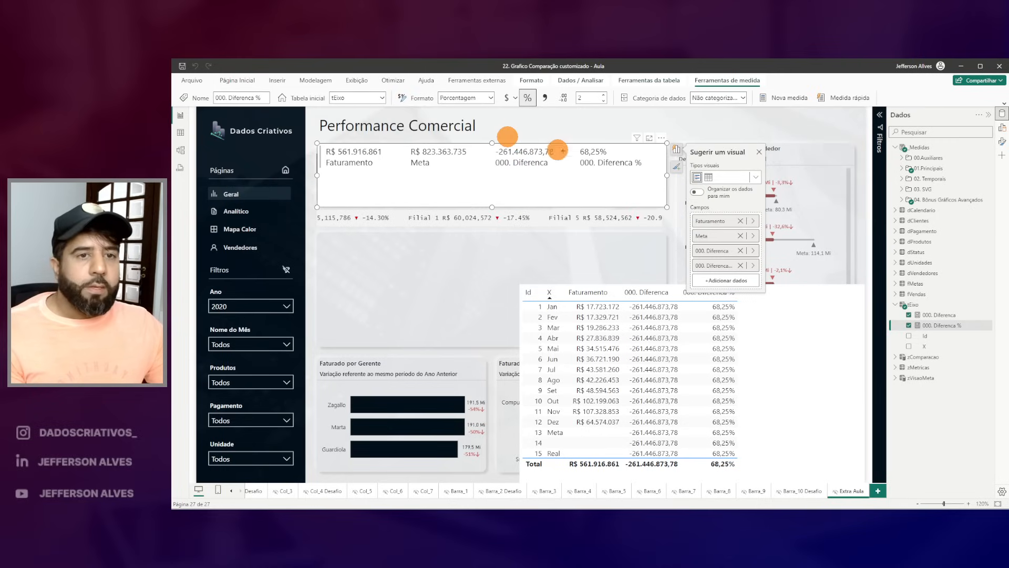
{"action": "left_click_drag", "start_coordinate": [566, 141], "coordinate": [611, 161]}
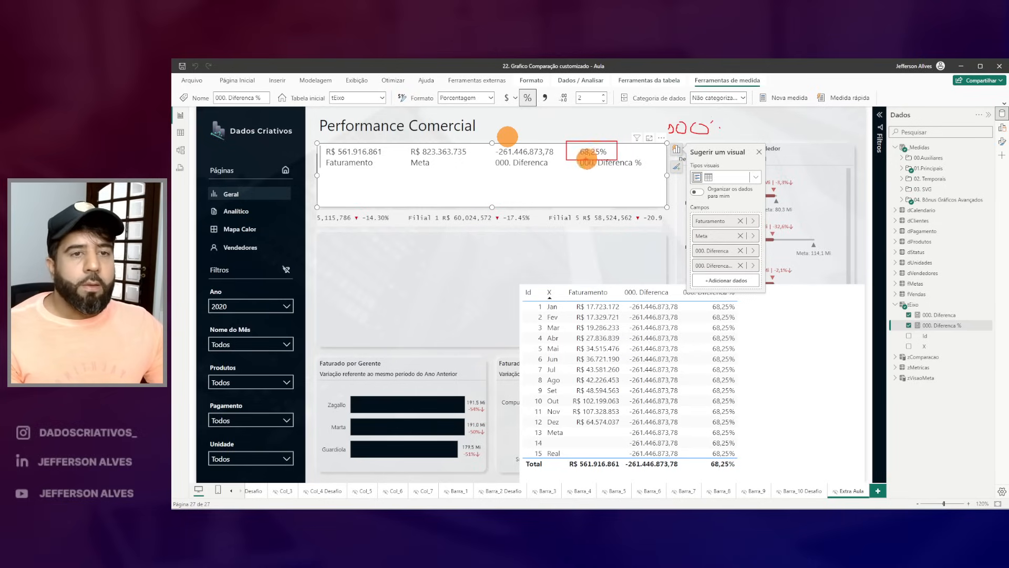
{"action": "left_click_drag", "start_coordinate": [581, 140], "coordinate": [619, 124]}
{"action": "key", "text": "Escape"}
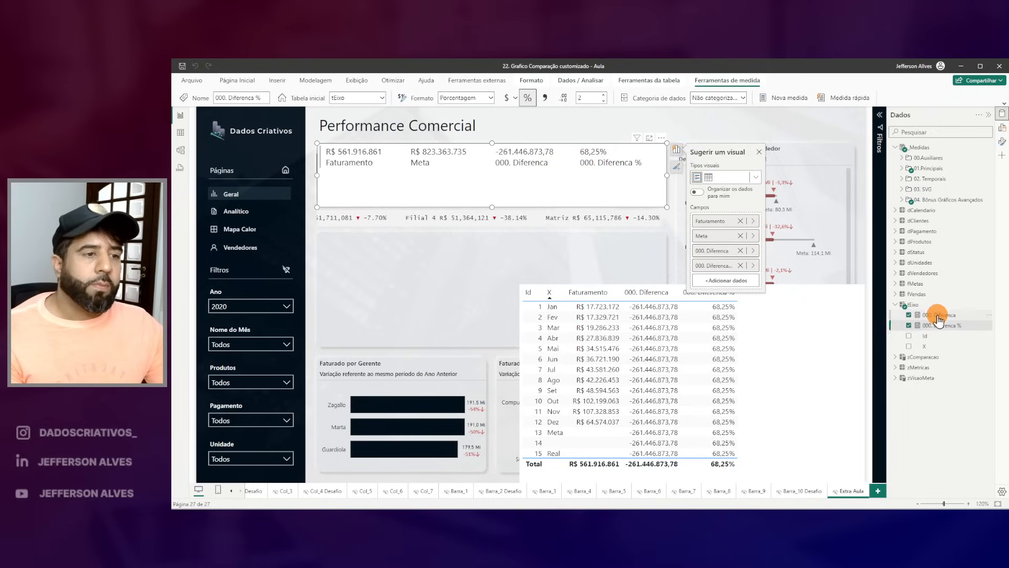
Step: Subtract 1 from the DIVIDE result in the 000. Diferenca % formula and commit the measure
{"action": "left_click", "coordinate": [919, 326]}
{"action": "left_click", "coordinate": [505, 178]}
{"action": "type", "text": "- 1,"}
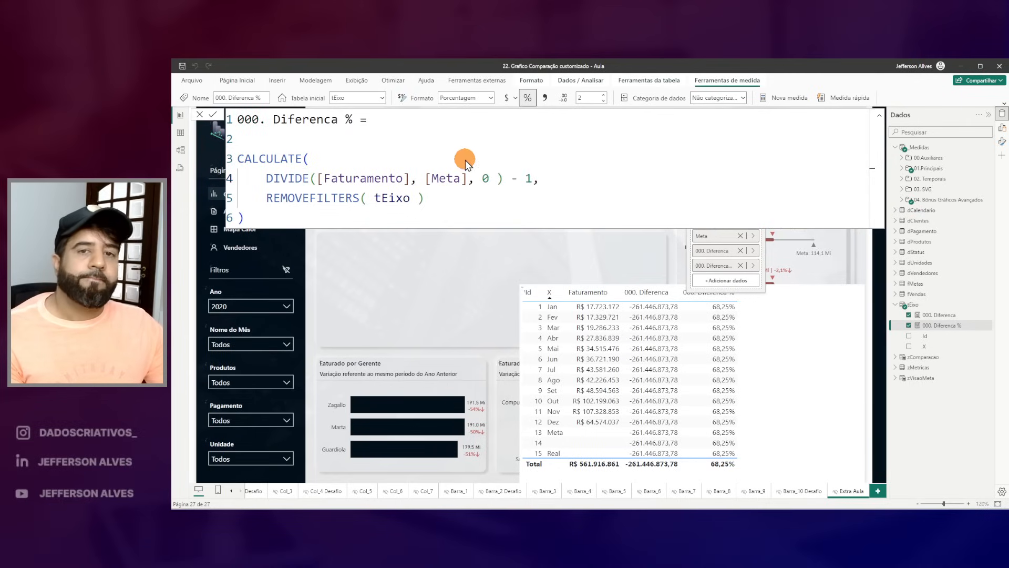
{"action": "key", "text": "Return"}
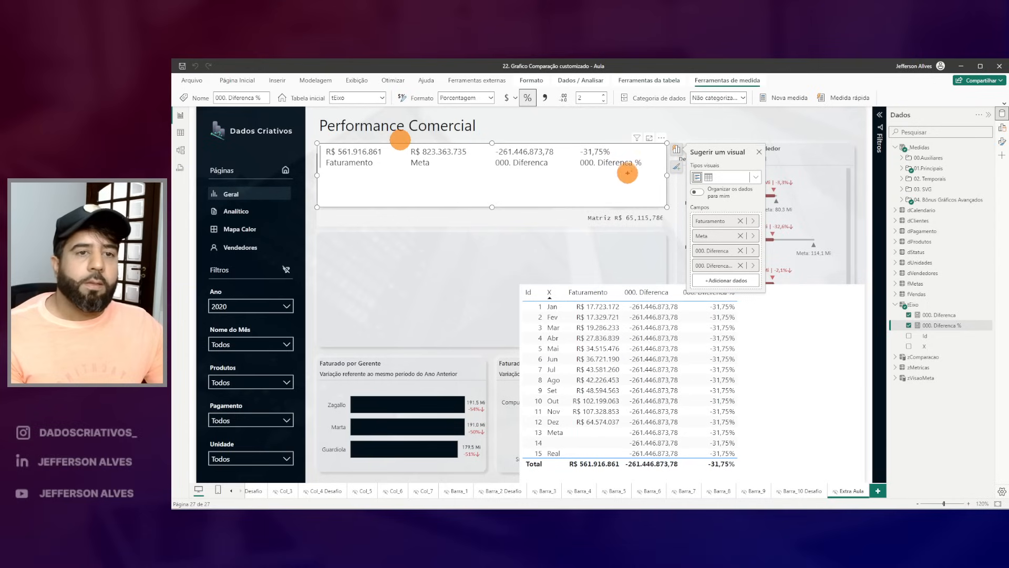
Step: Compare the 000. Diferenca and 000. Diferenca % values in the card
{"action": "left_click_drag", "start_coordinate": [590, 161], "coordinate": [557, 156]}
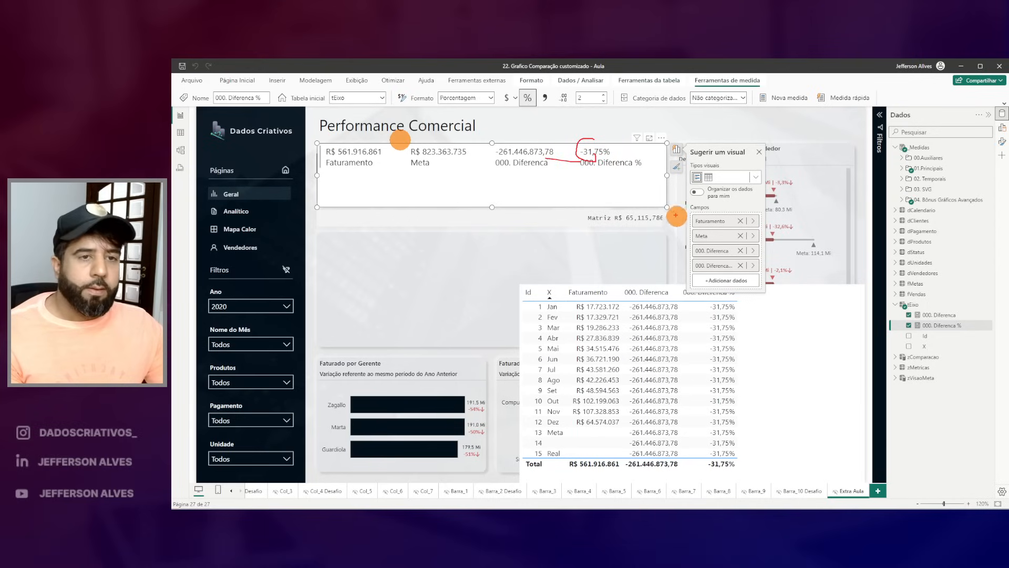
{"action": "left_click_drag", "start_coordinate": [485, 140], "coordinate": [654, 185]}
{"action": "left_click_drag", "start_coordinate": [591, 141], "coordinate": [660, 127]}
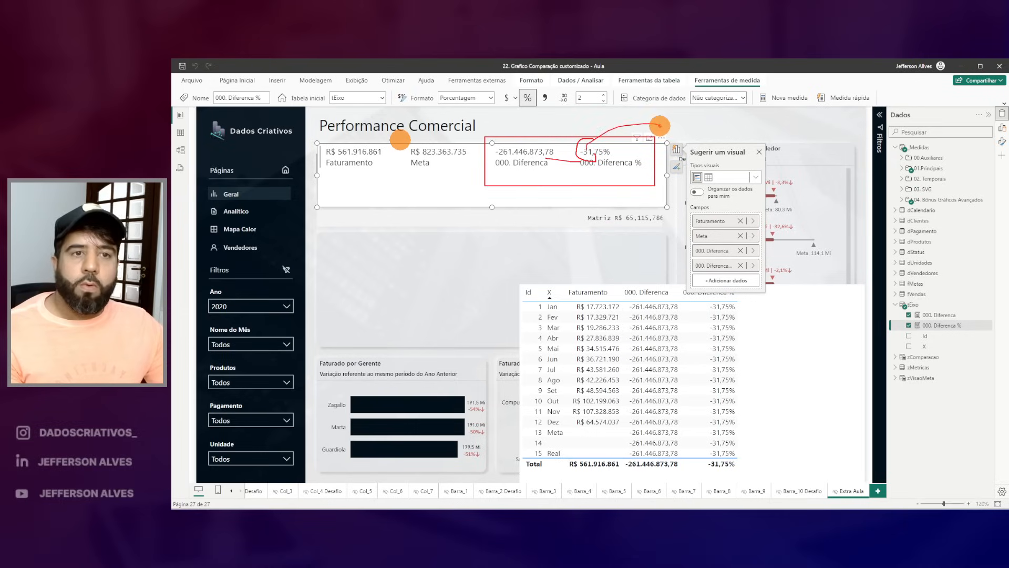
{"action": "key", "text": "Escape"}
{"action": "left_click", "coordinate": [743, 521]}
{"action": "key", "text": "ctrl+2"}
{"action": "left_click_drag", "start_coordinate": [800, 203], "coordinate": [800, 212]}
{"action": "key", "text": "Escape"}
{"action": "left_click", "coordinate": [311, 136]}
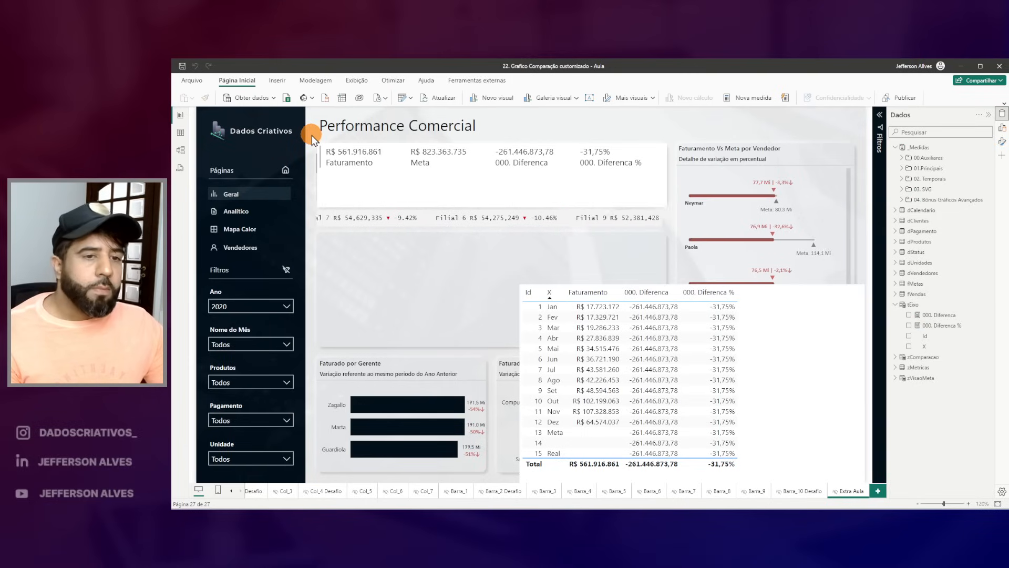
Step: Remove the 000. Diferenca % and 000. Diferenca columns from the monthly table visual
{"action": "left_click", "coordinate": [540, 314]}
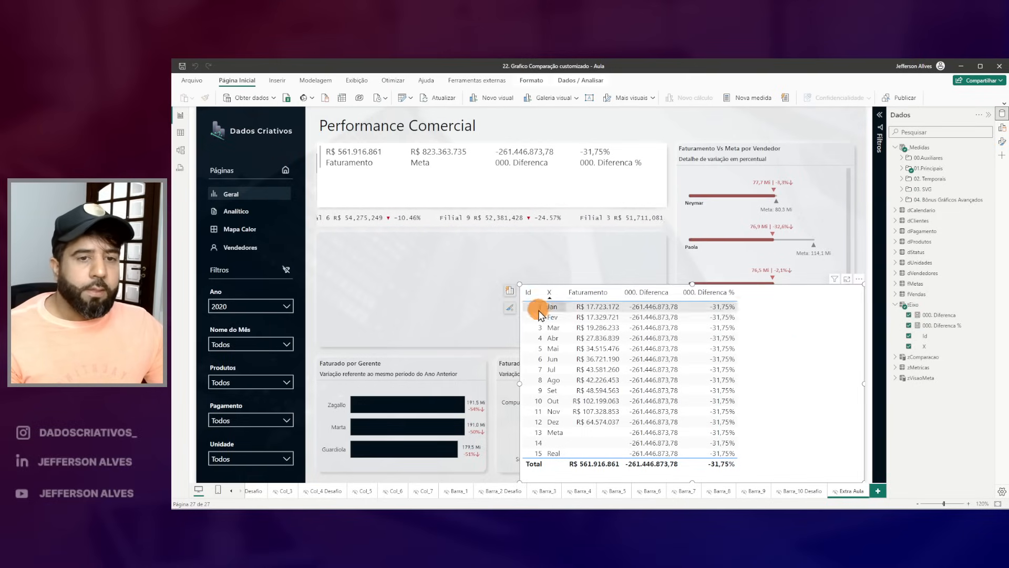
{"action": "left_click", "coordinate": [510, 291]}
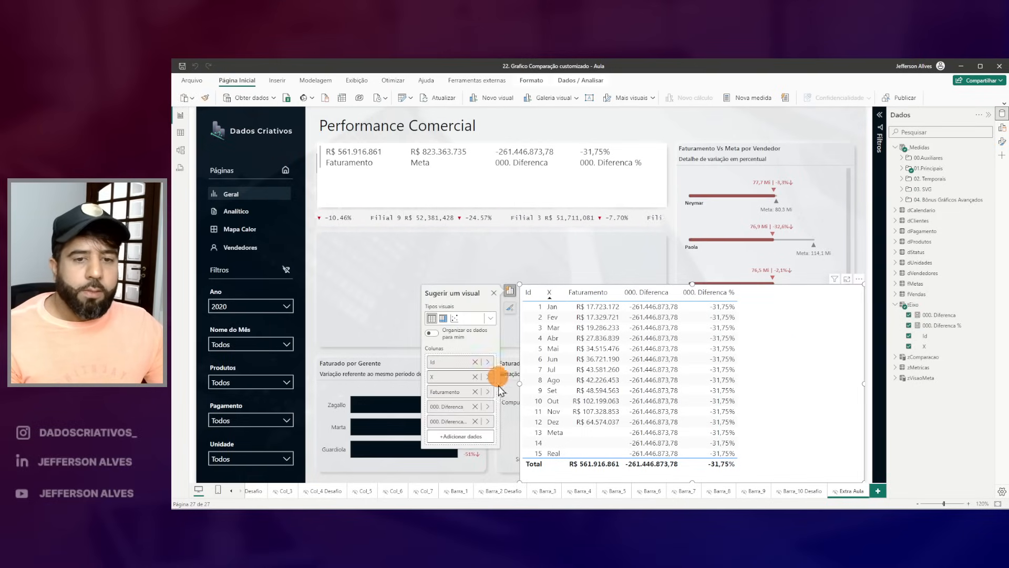
{"action": "left_click", "coordinate": [475, 421]}
{"action": "left_click", "coordinate": [475, 406]}
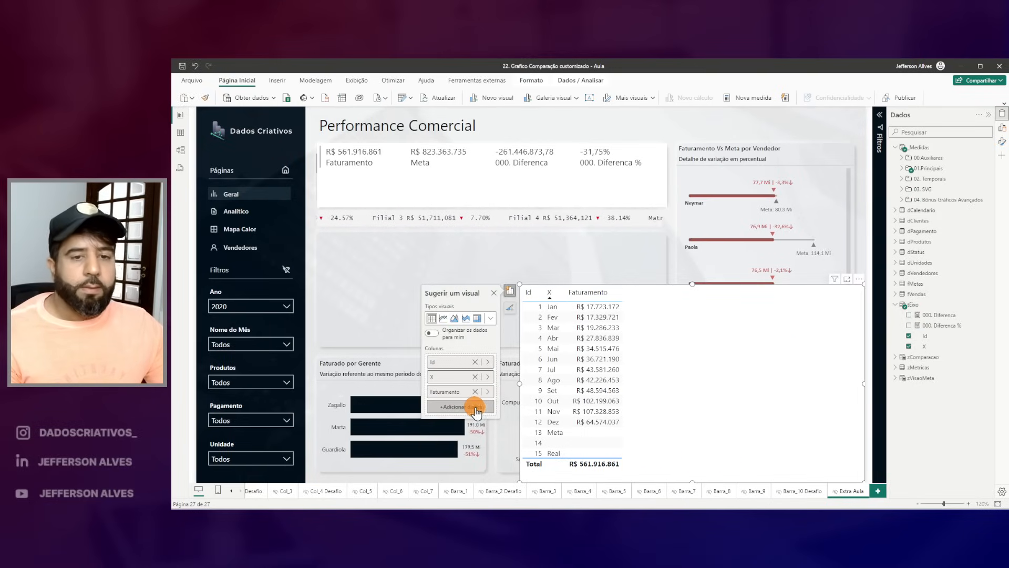
{"action": "left_click", "coordinate": [646, 124]}
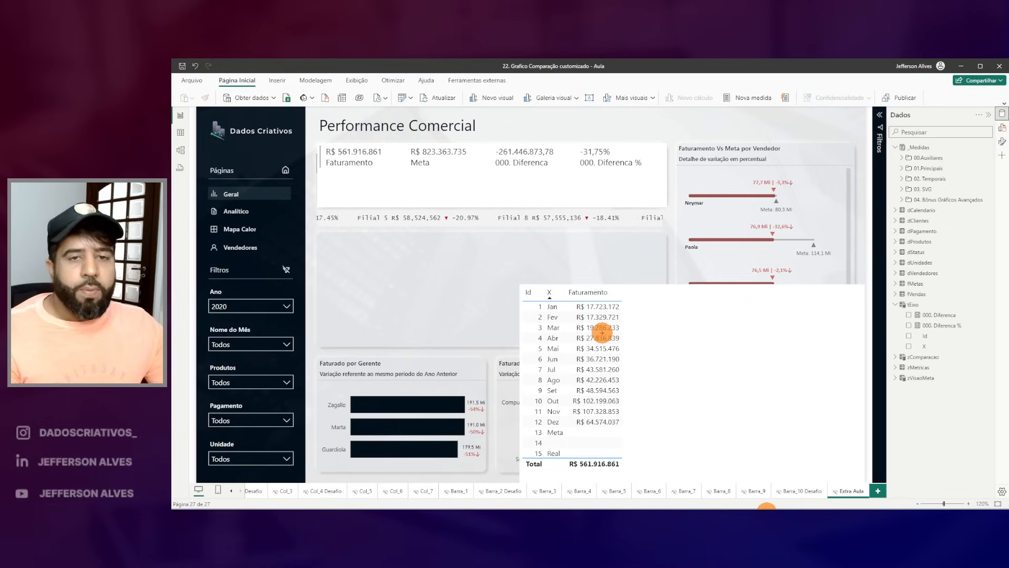
Step: Create a new measure in the tEixo table and name it 001. Real YTD
{"action": "left_click_drag", "start_coordinate": [569, 297], "coordinate": [628, 437]}
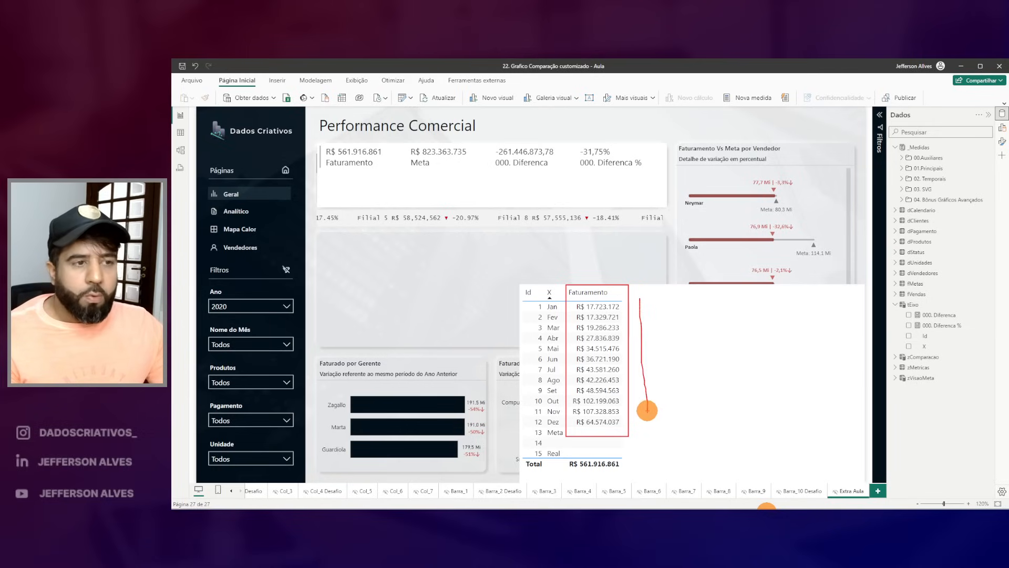
{"action": "right_click", "coordinate": [913, 305]}
{"action": "left_click", "coordinate": [929, 322]}
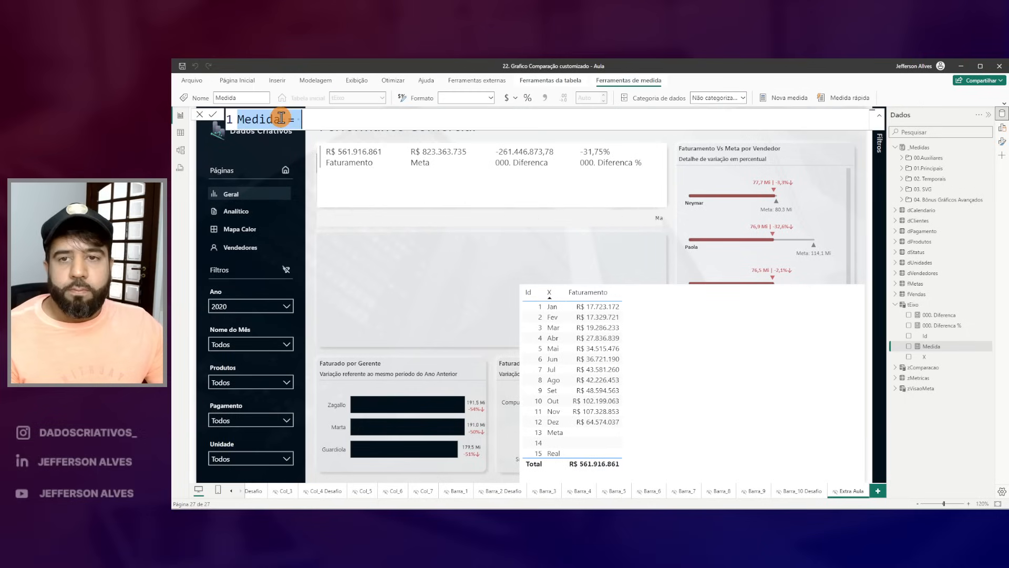
{"action": "type", "text": "001"}
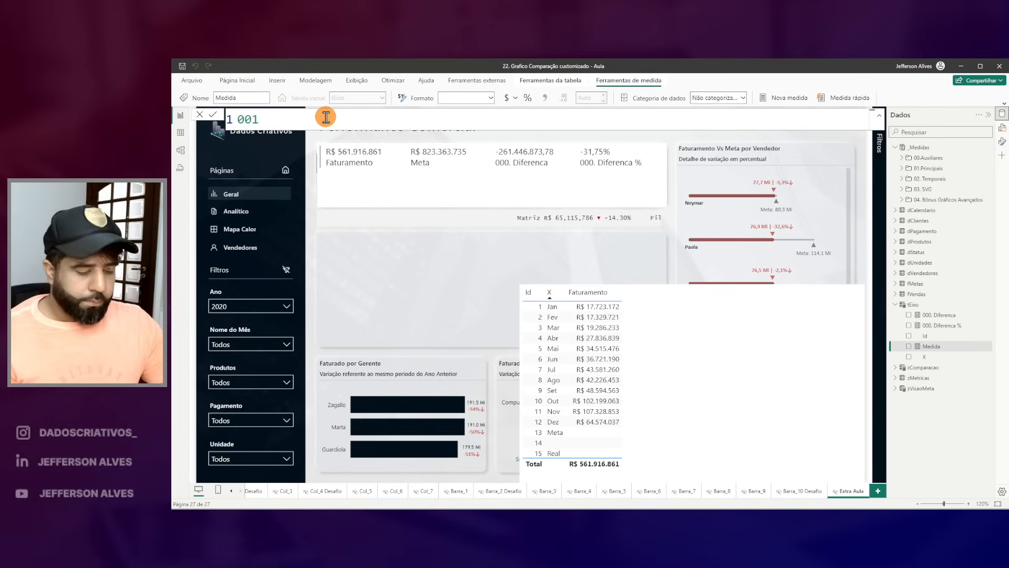
{"action": "type", "text": ". Real"}
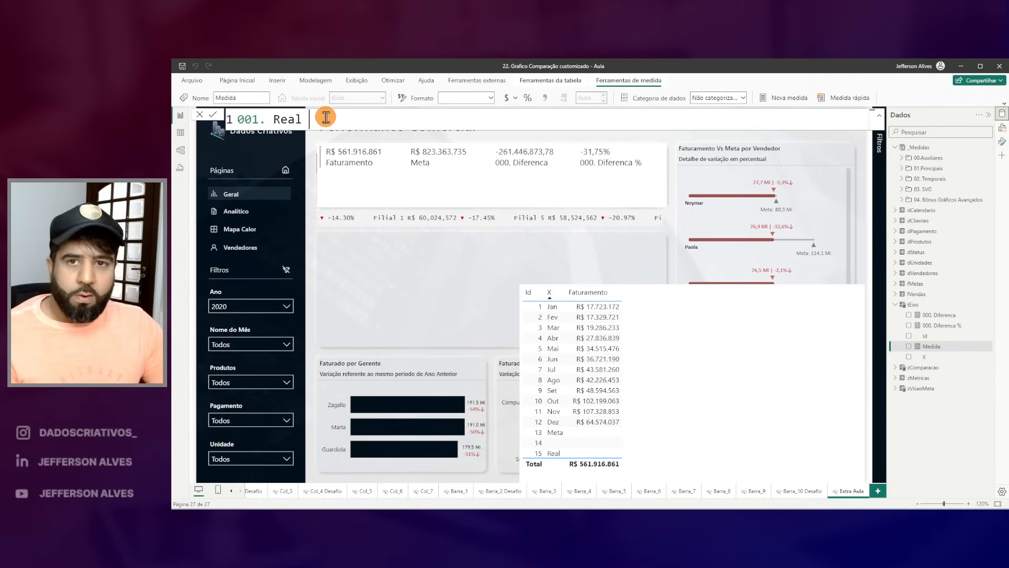
{"action": "type", "text": " YT"}
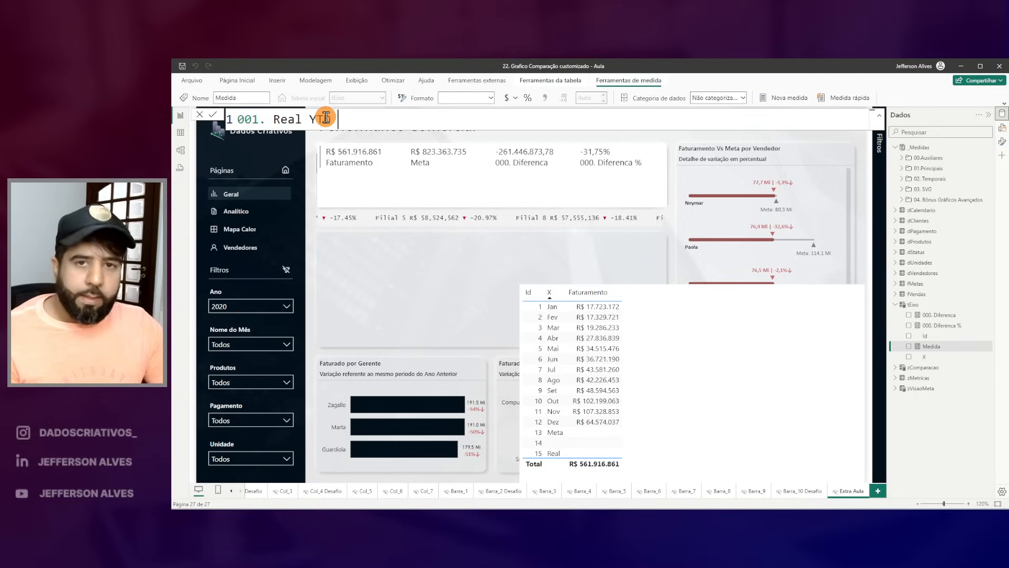
{"action": "type", "text": "D ="}
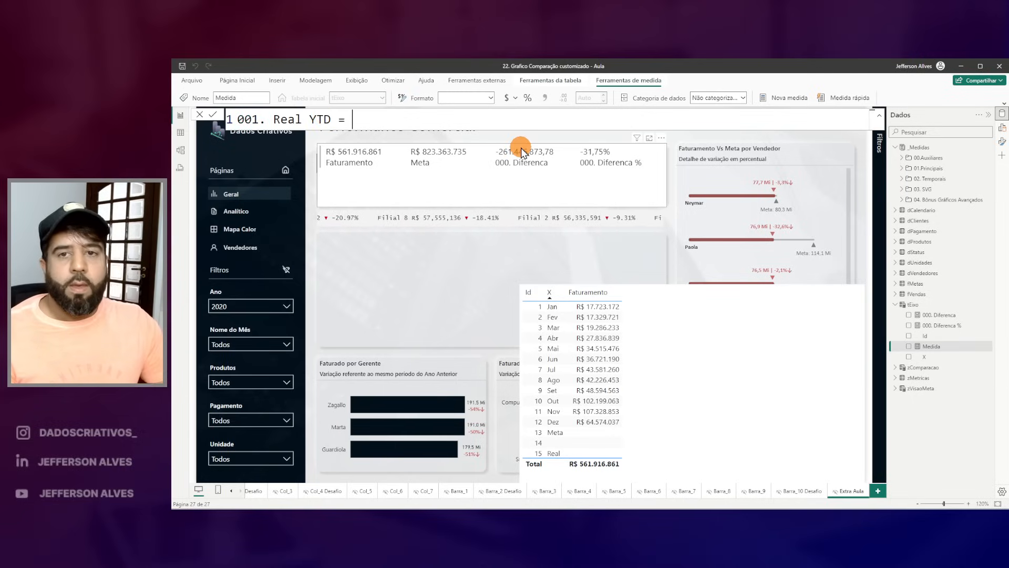
Step: Begin the 001. Real YTD formula with TOTALYTD, using the [Faturamento] measure as its expression
{"action": "key", "text": "shift+Return"}
{"action": "key", "text": "shift+Return"}
{"action": "key", "text": "Tab"}
{"action": "type", "text": "TOTA"}
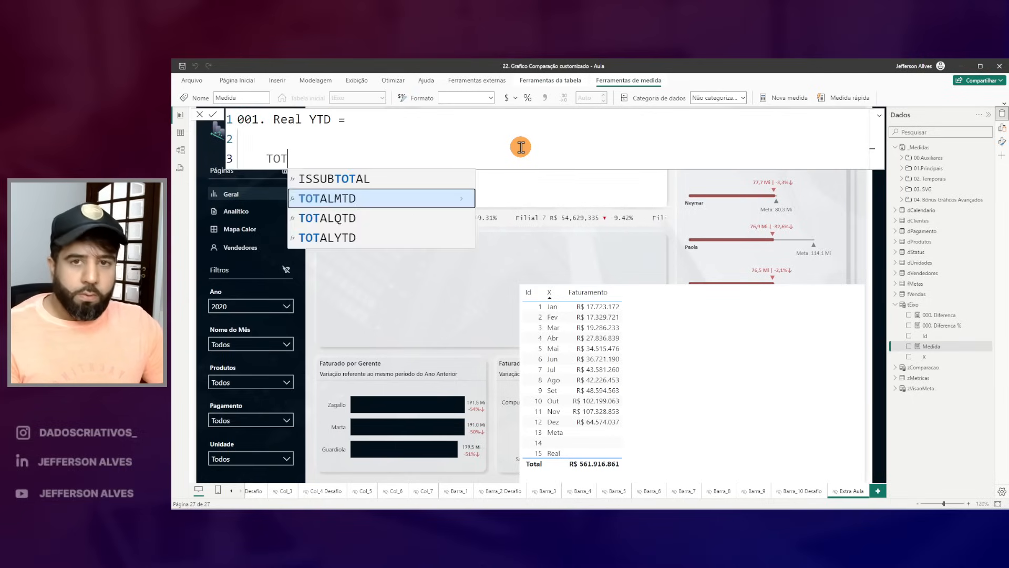
{"action": "key", "text": "Down"}
{"action": "key", "text": "Down"}
{"action": "key", "text": "Tab"}
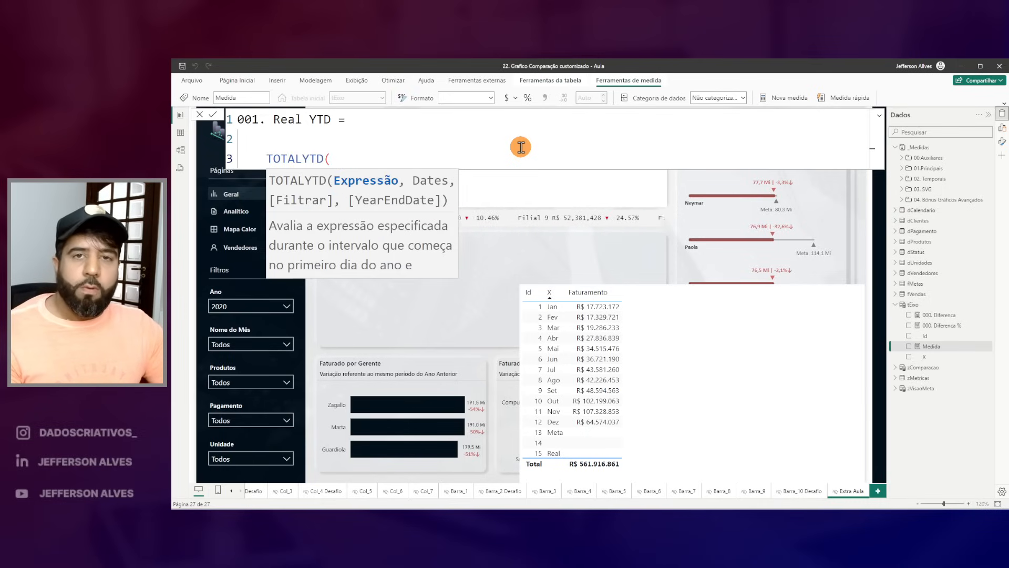
{"action": "type", "text": "[FATURAMEN"}
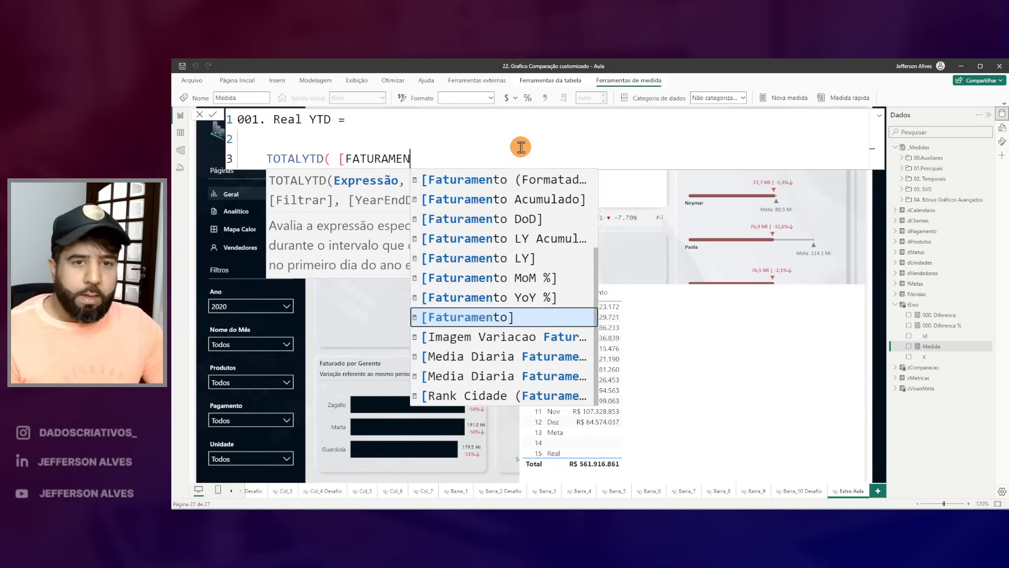
{"action": "key", "text": "Tab"}
{"action": "type", "text": ","}
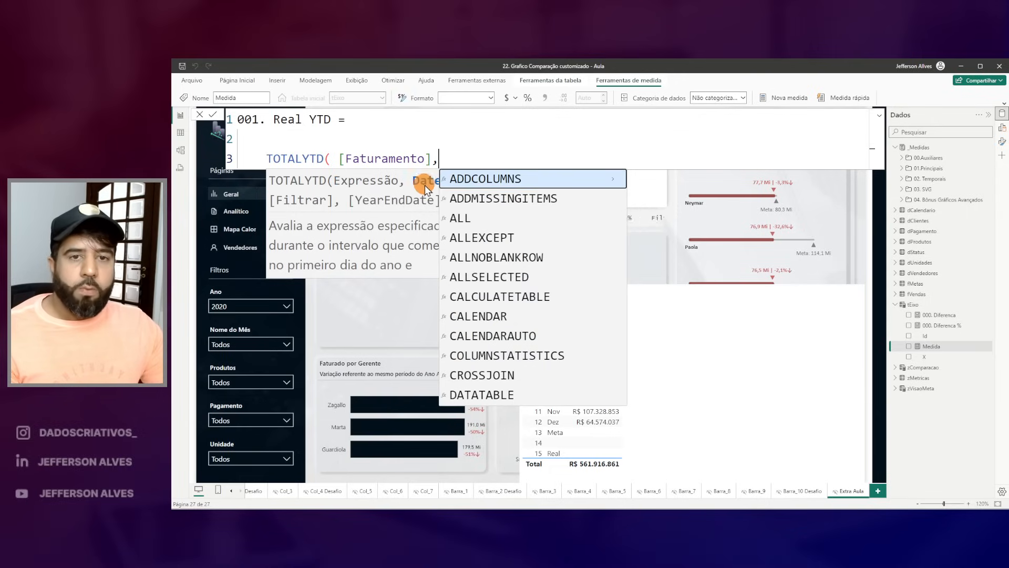
Step: Complete the TOTALYTD formula with dCalendario[Id Data] as the dates argument and commit the measure
{"action": "left_click", "coordinate": [446, 162]}
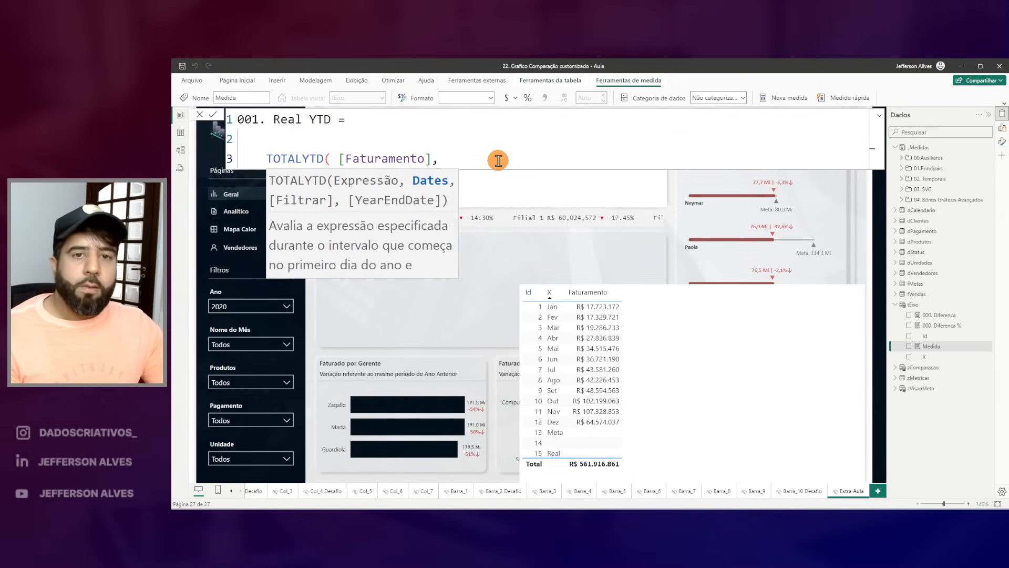
{"action": "type", "text": "DCA"}
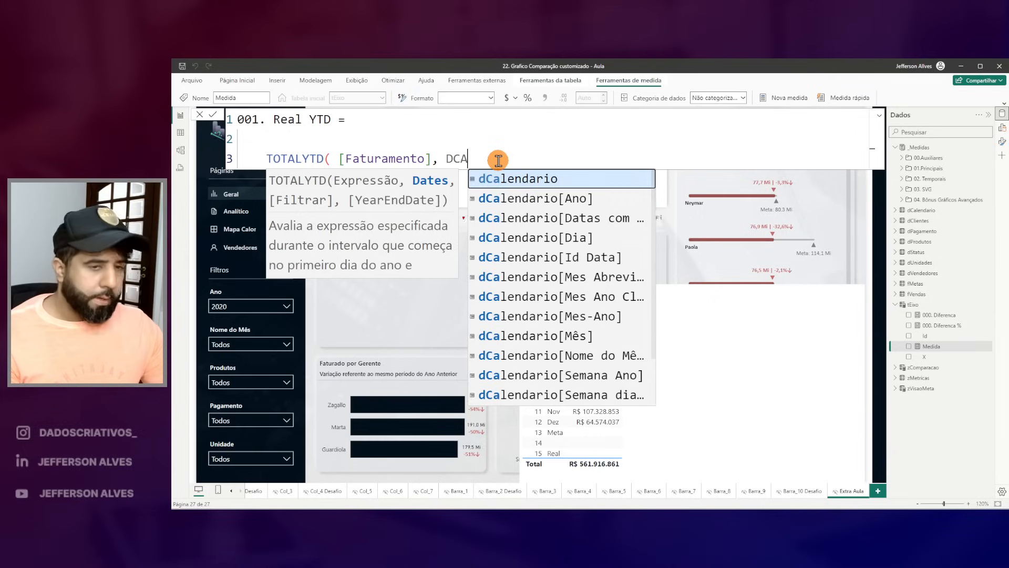
{"action": "key", "text": "Down"}
{"action": "key", "text": "Down"}
{"action": "key", "text": "Down"}
{"action": "key", "text": "Tab"}
{"action": "type", "text": ")"}
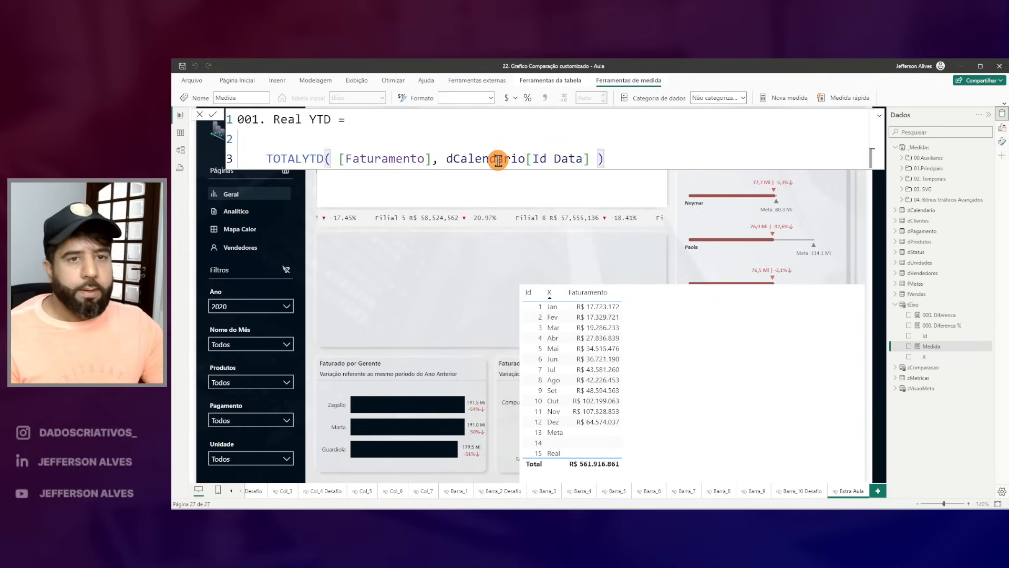
{"action": "key", "text": "Return"}
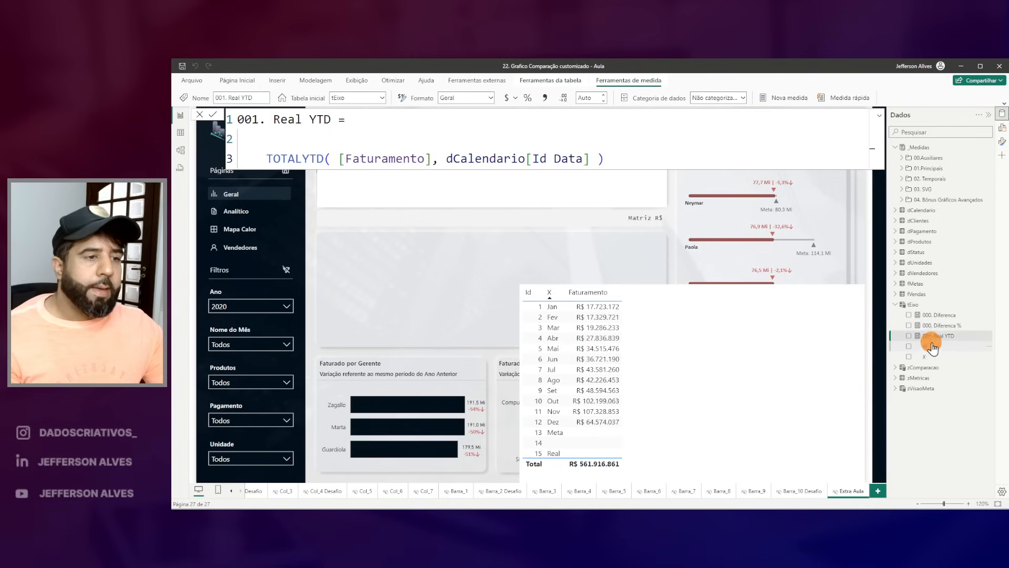
Step: Add 001. Real YTD to the monthly table visual and format the measure with a thousands separator
{"action": "left_click", "coordinate": [716, 351]}
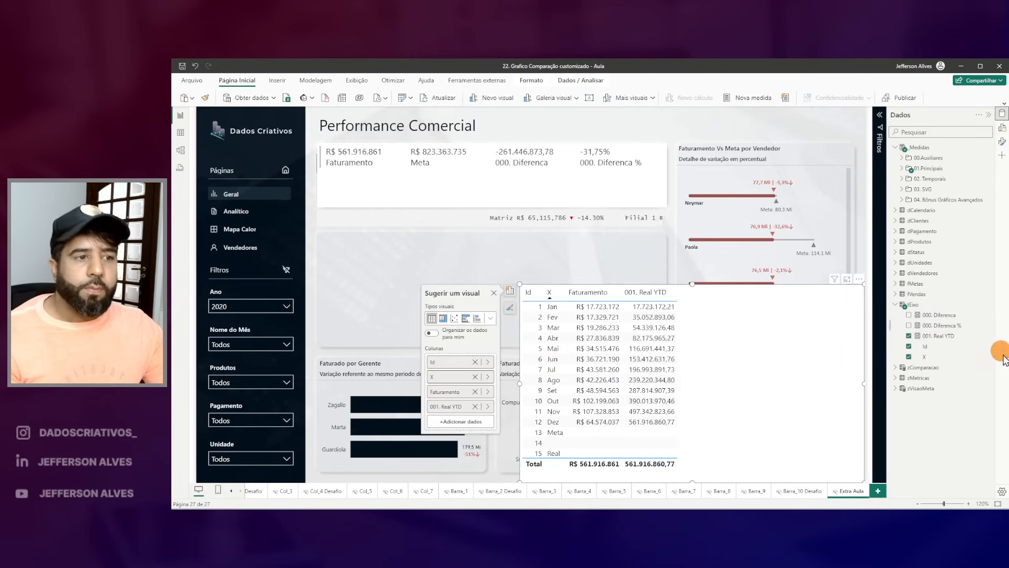
{"action": "left_click", "coordinate": [938, 335]}
{"action": "left_click", "coordinate": [544, 101]}
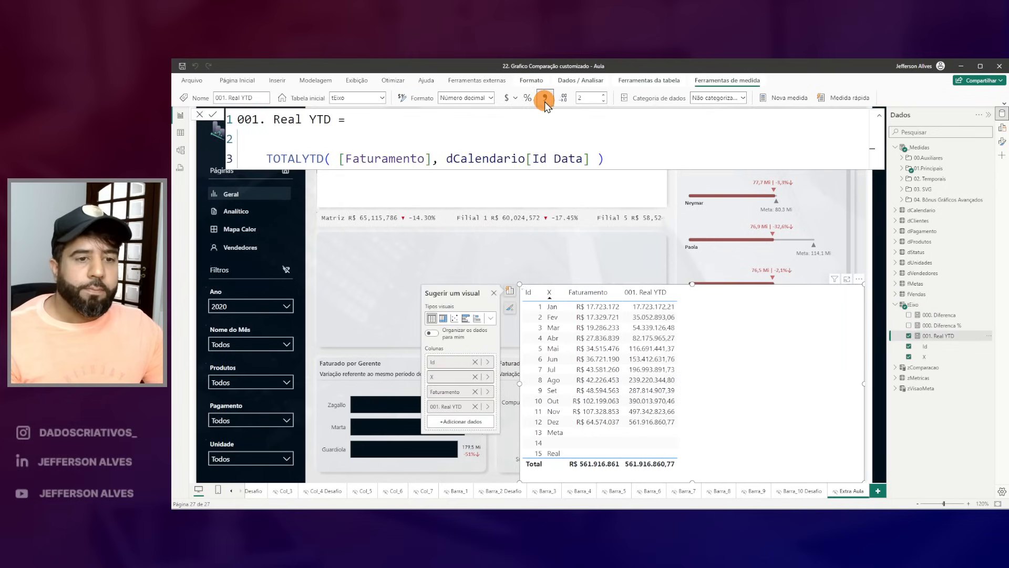
{"action": "left_click", "coordinate": [423, 131]}
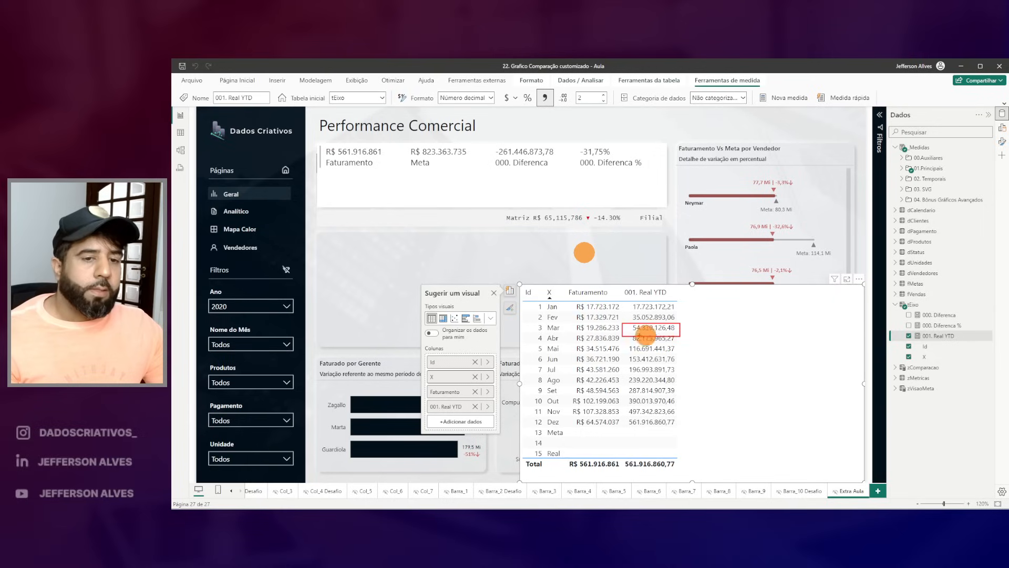
Step: Check March's 001. Real YTD against the card's Faturamento by selecting the Jan, Fev and Mar rows together, and clear the selection
{"action": "left_click_drag", "start_coordinate": [572, 300], "coordinate": [598, 324]}
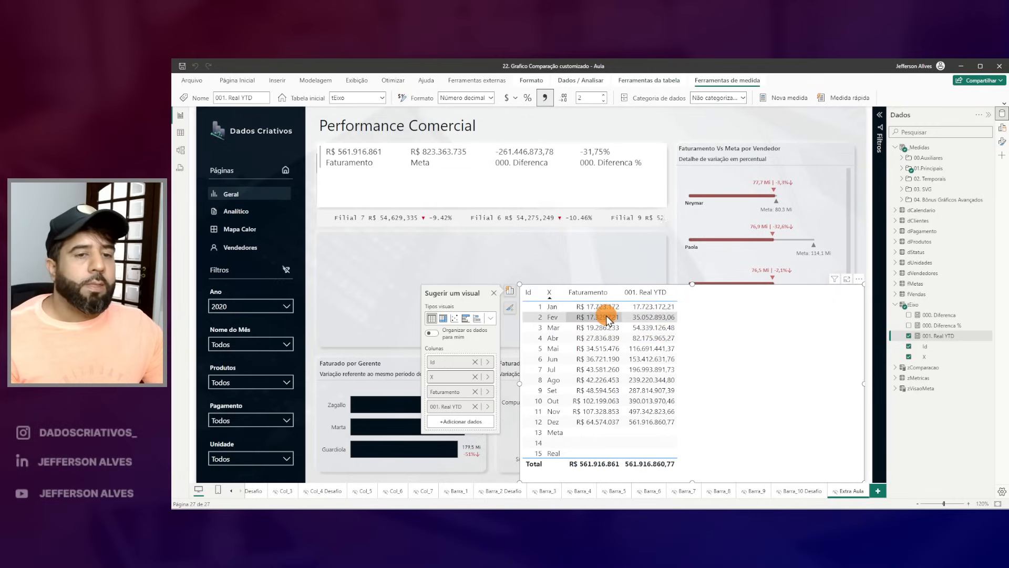
{"action": "left_click", "coordinate": [586, 308]}
{"action": "left_click", "coordinate": [590, 316], "text": "ctrl"}
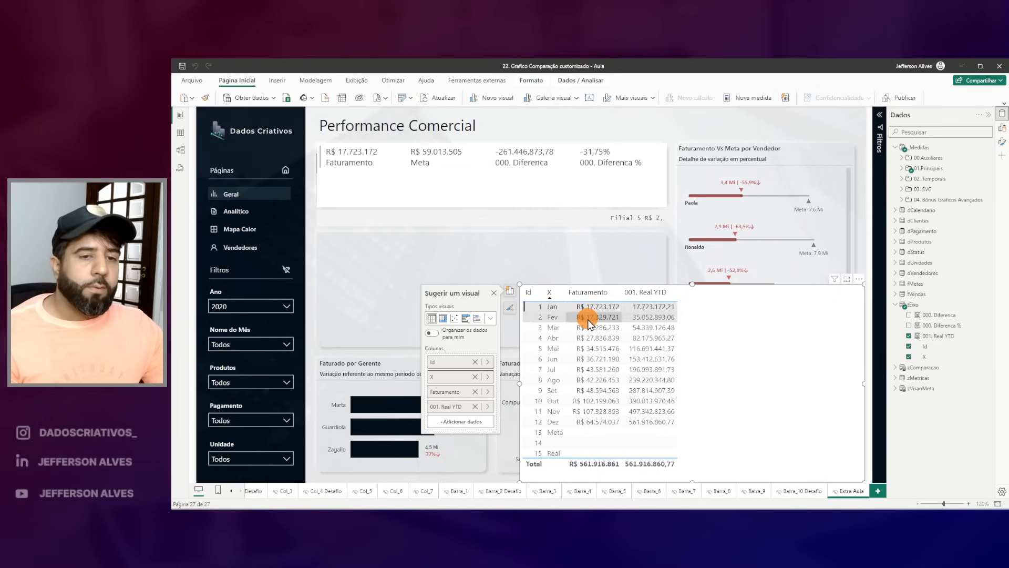
{"action": "left_click", "coordinate": [584, 328], "text": "ctrl"}
{"action": "key", "text": "ctrl+2"}
{"action": "mouse_move", "coordinate": [307, 131]}
{"action": "left_mouse_down"}
{"action": "mouse_move", "coordinate": [380, 182]}
{"action": "mouse_move", "coordinate": [569, 247]}
{"action": "left_mouse_up"}
{"action": "left_click_drag", "start_coordinate": [627, 318], "coordinate": [678, 338]}
{"action": "key", "text": "Escape"}
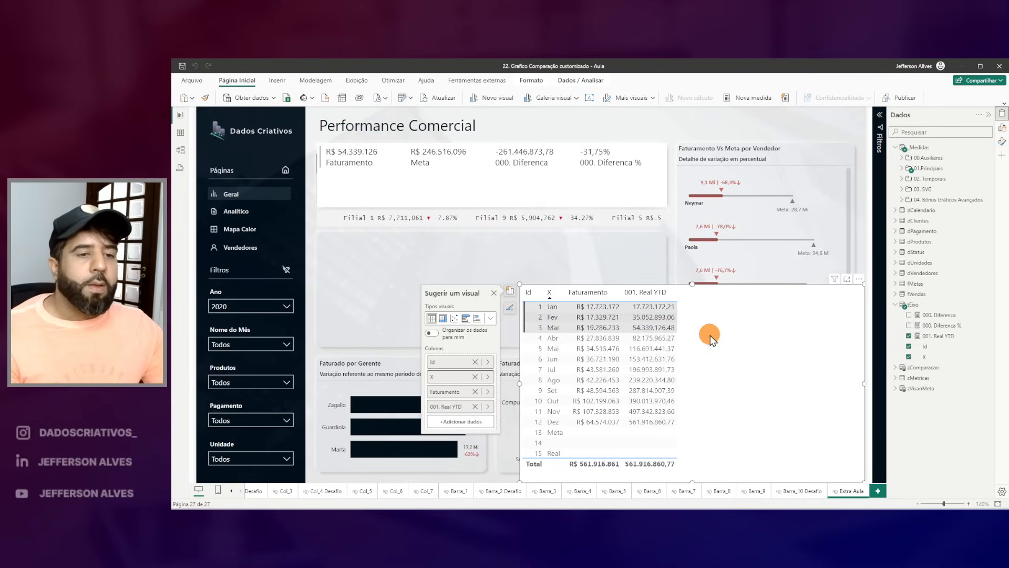
{"action": "left_click", "coordinate": [709, 337]}
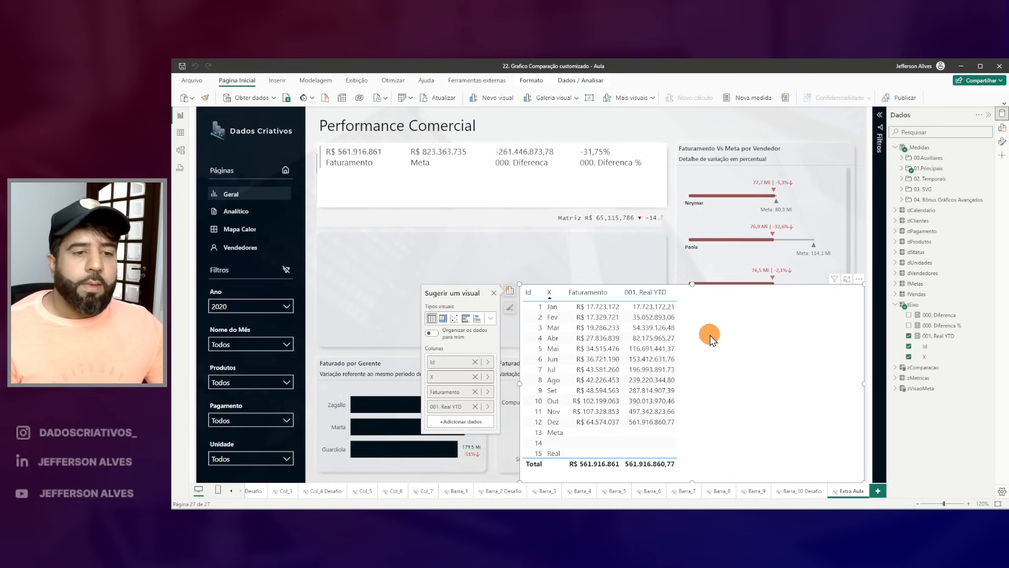
Step: Set the Ano slicer to 2021 and compare Faturamento with 001. Real YTD for the months after Abr
{"action": "left_click", "coordinate": [262, 310]}
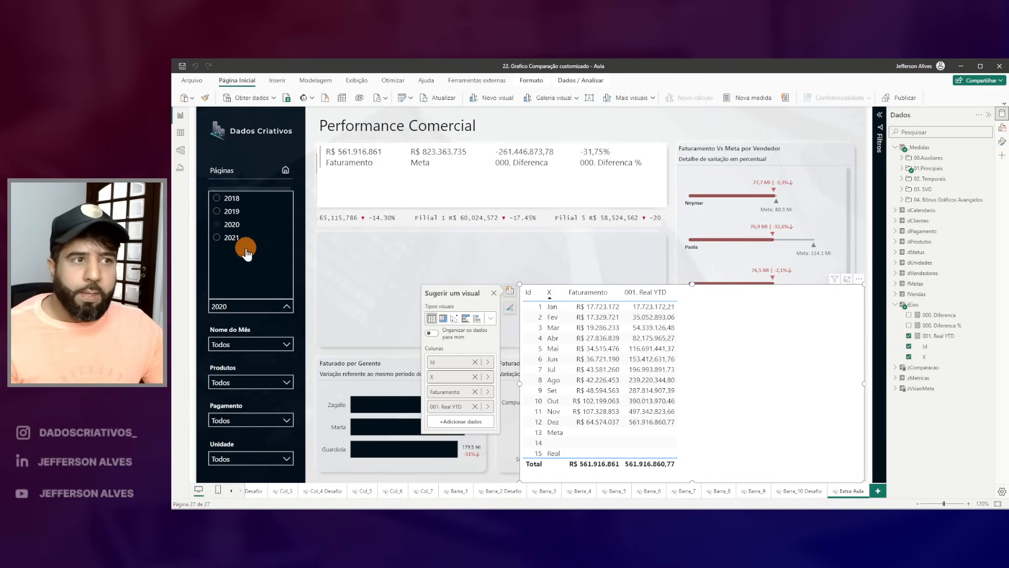
{"action": "left_click", "coordinate": [232, 238]}
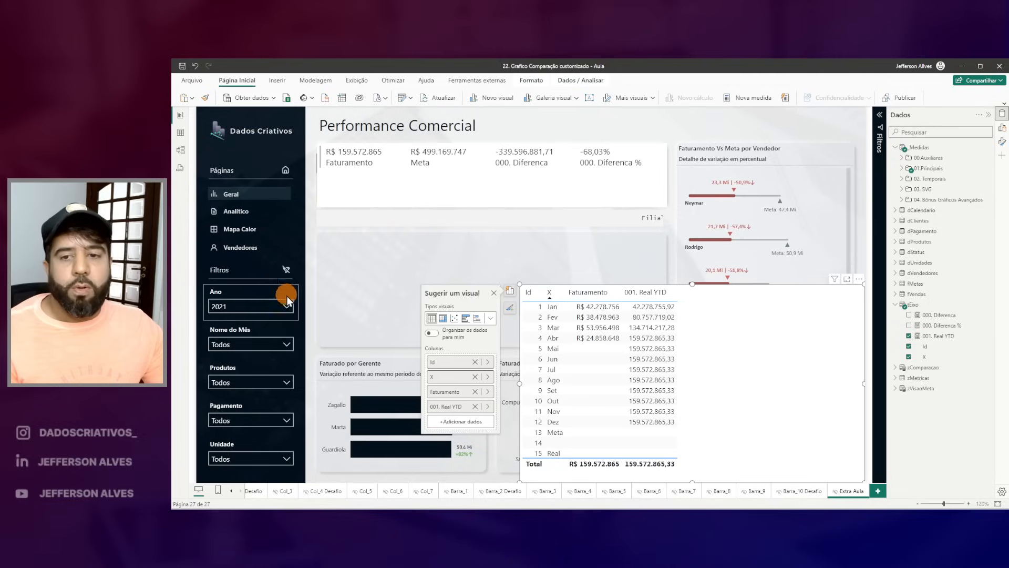
{"action": "left_click", "coordinate": [236, 288]}
{"action": "mouse_move", "coordinate": [542, 343]}
{"action": "left_mouse_down"}
{"action": "mouse_move", "coordinate": [609, 345]}
{"action": "mouse_move", "coordinate": [577, 360]}
{"action": "mouse_move", "coordinate": [584, 351]}
{"action": "left_mouse_up"}
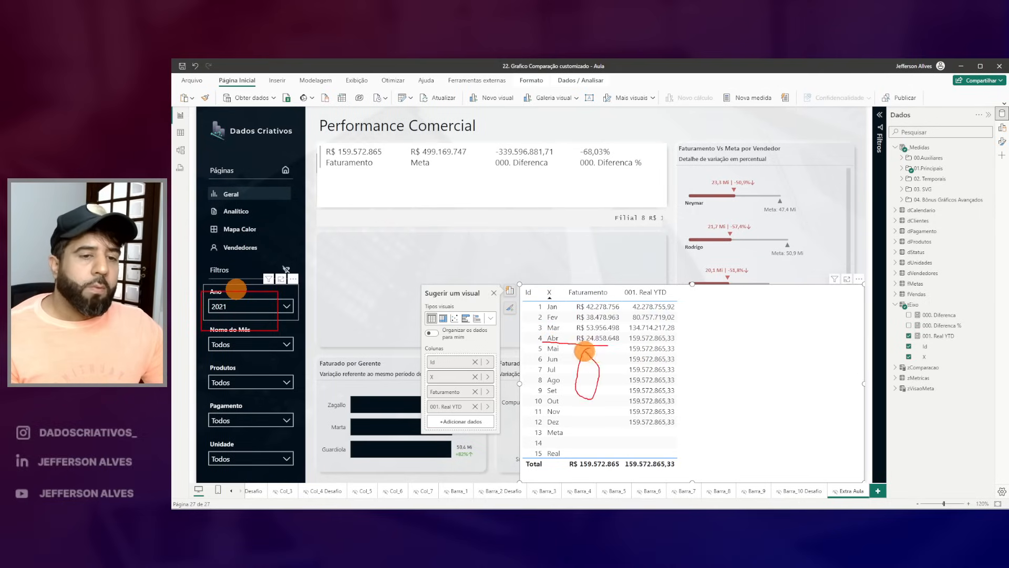
{"action": "left_click_drag", "start_coordinate": [622, 372], "coordinate": [625, 429]}
{"action": "left_click_drag", "start_coordinate": [622, 342], "coordinate": [665, 337]}
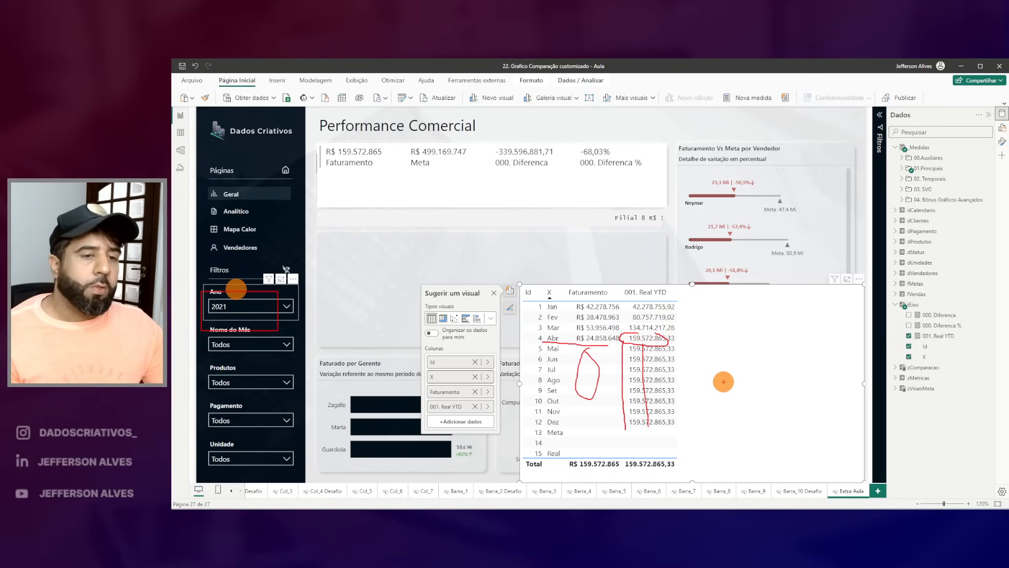
{"action": "key", "text": "Escape"}
{"action": "left_click_drag", "start_coordinate": [627, 343], "coordinate": [711, 342]}
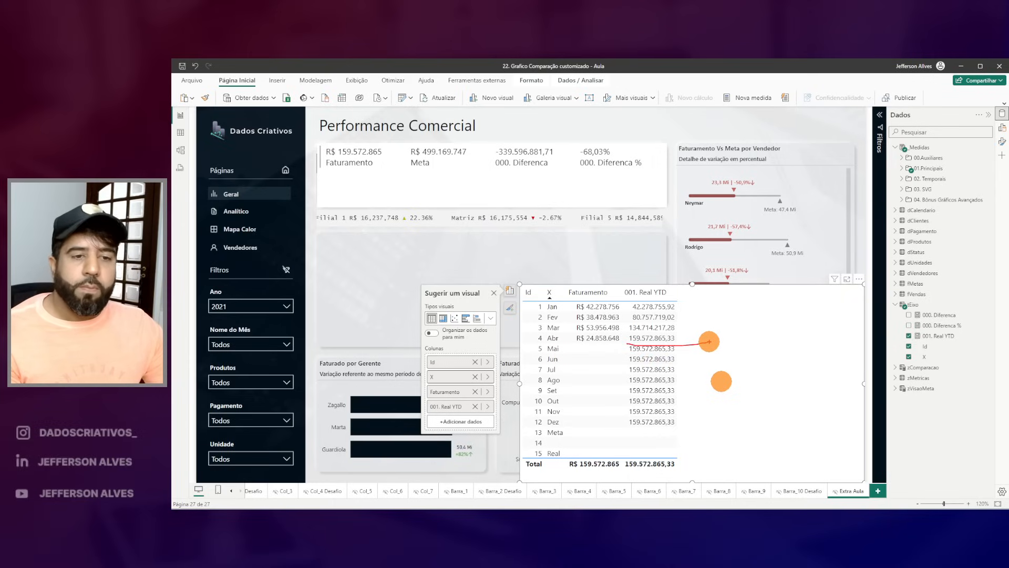
{"action": "left_click_drag", "start_coordinate": [652, 345], "coordinate": [661, 348]}
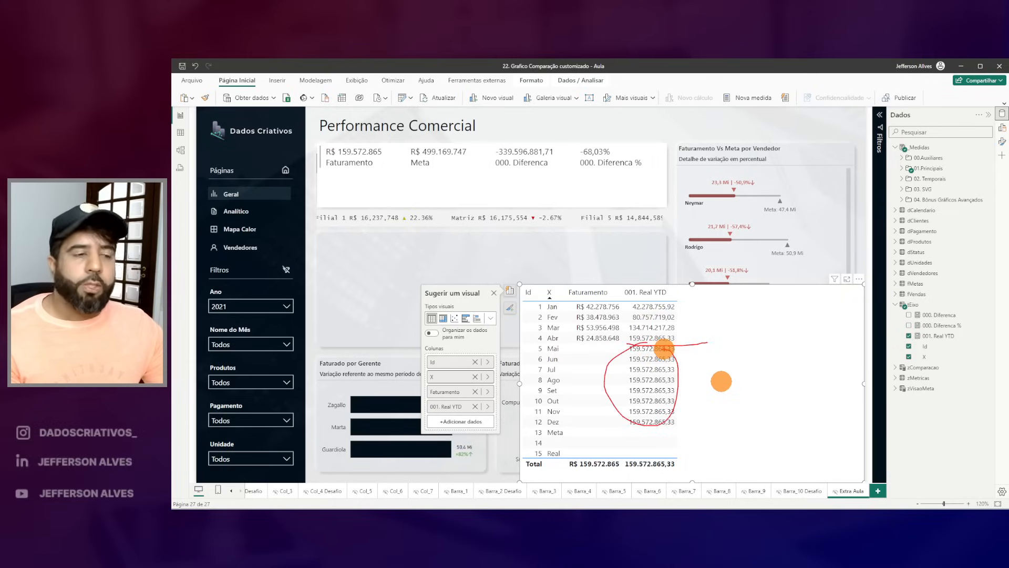
{"action": "key", "text": "Escape"}
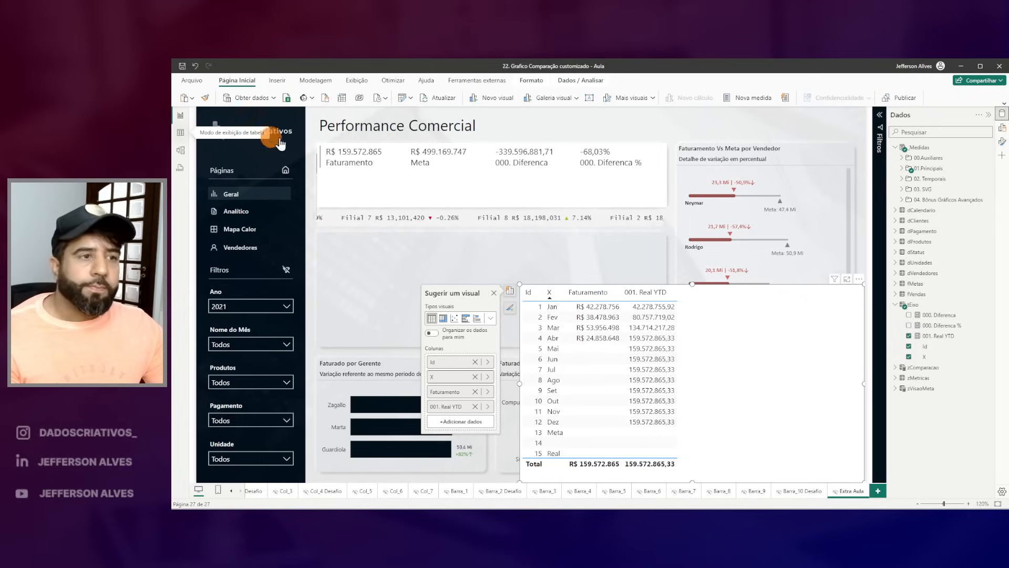
Step: Show the dCalendario table's data and examine the Datas com Venda column's formula and distinct values
{"action": "left_click", "coordinate": [180, 132]}
{"action": "left_click", "coordinate": [940, 158]}
{"action": "left_click", "coordinate": [1003, 115]}
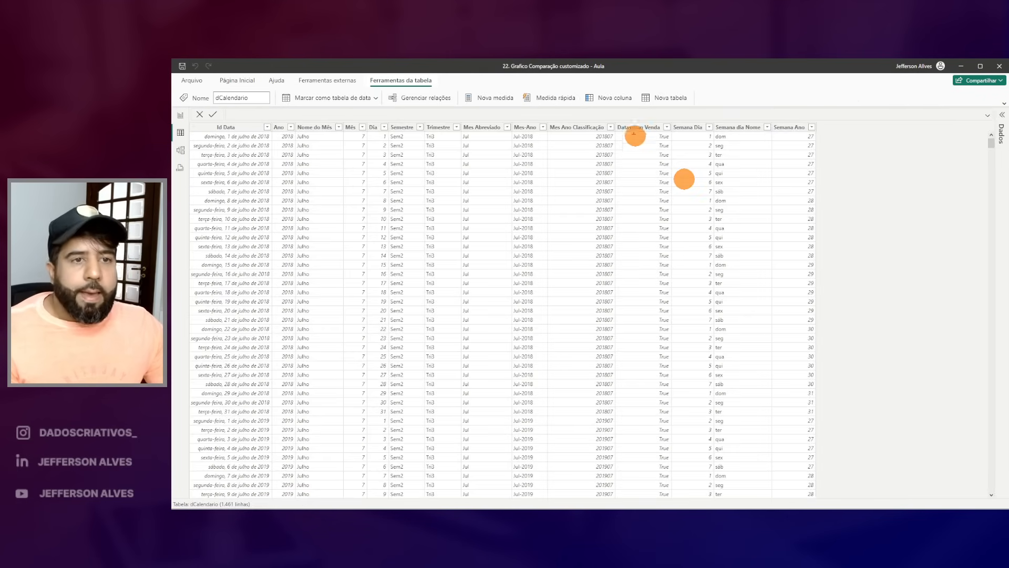
{"action": "left_click", "coordinate": [646, 130]}
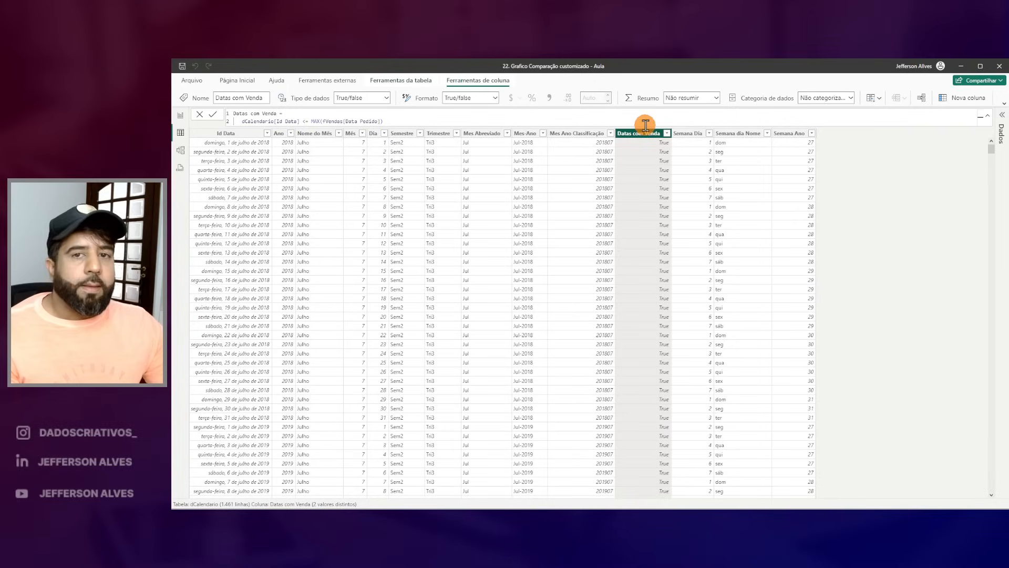
{"action": "left_click", "coordinate": [396, 113]}
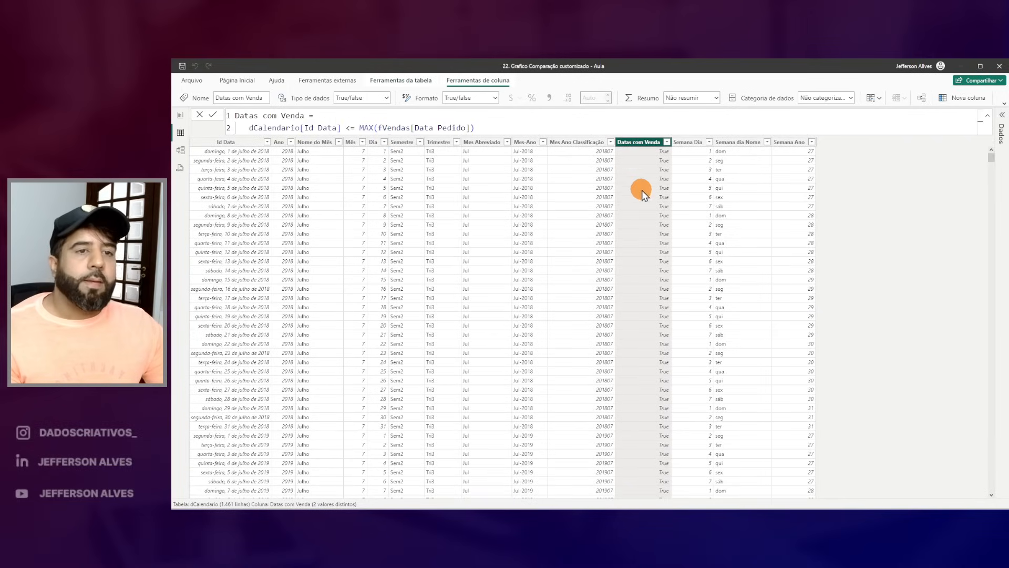
{"action": "left_click", "coordinate": [667, 143]}
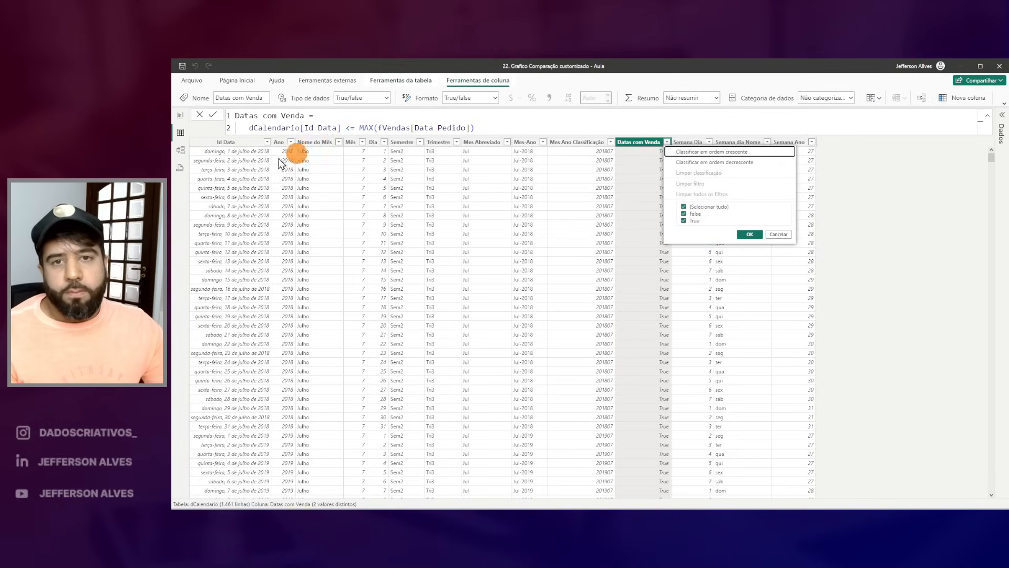
{"action": "left_click", "coordinate": [340, 130]}
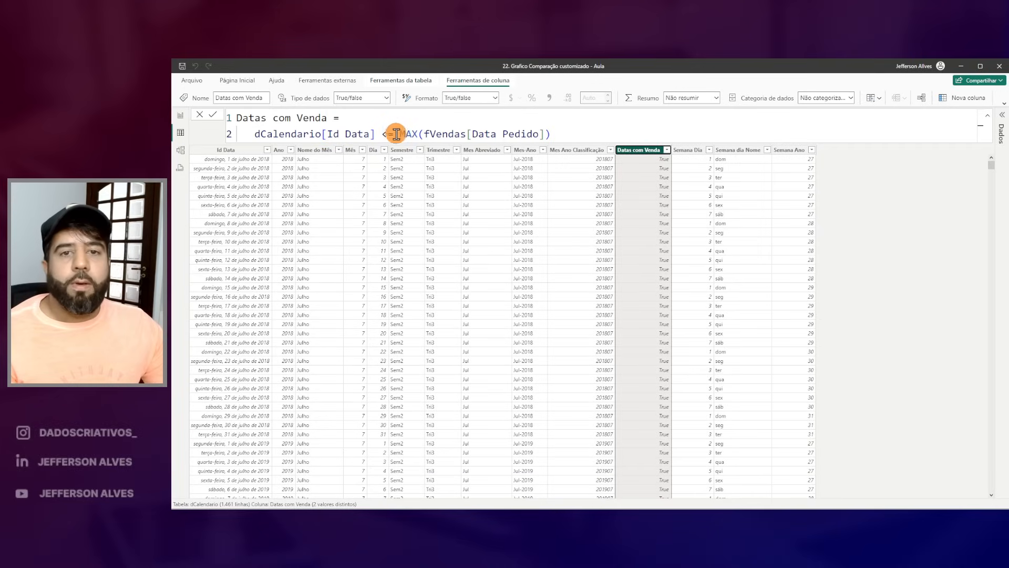
Step: Copy and remove the dCalendario[Id Data] <= comparison from the Datas com Venda formula, then commit only MAX(fVendas[Data Pedido])
{"action": "left_click_drag", "start_coordinate": [394, 135], "coordinate": [254, 135]}
{"action": "key", "text": "ctrl+c"}
{"action": "key", "text": "BackSpace"}
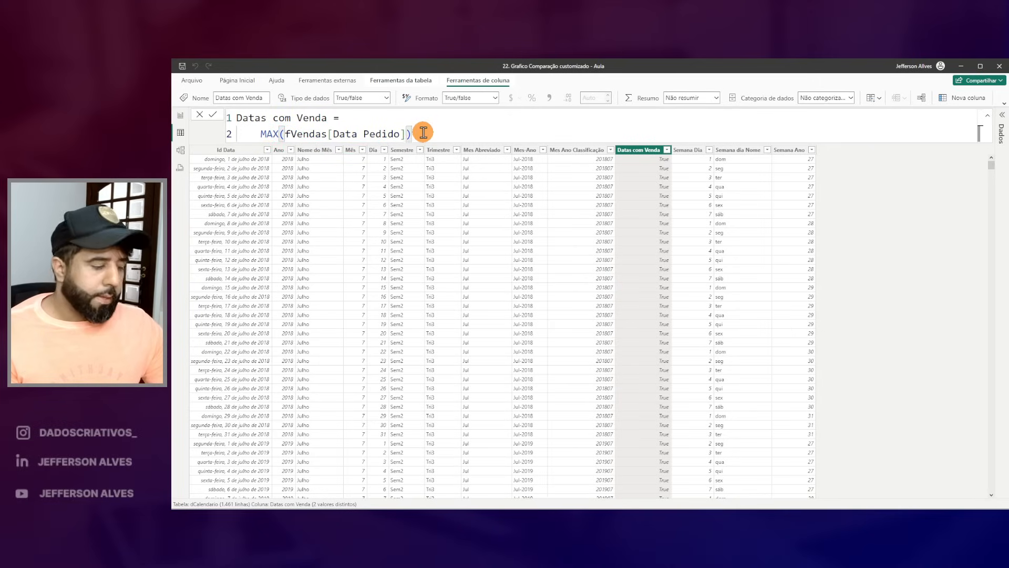
{"action": "key", "text": "Return"}
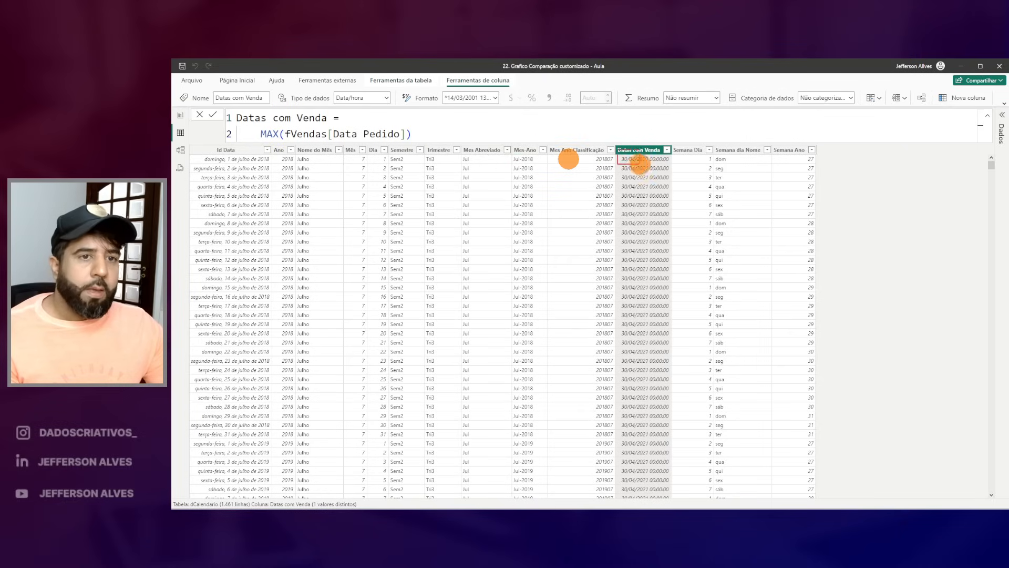
Step: Examine the Datas com Venda values against the first Id Data dates in dCalendario
{"action": "mouse_move", "coordinate": [633, 163]}
{"action": "left_mouse_down"}
{"action": "mouse_move", "coordinate": [636, 196]}
{"action": "mouse_move", "coordinate": [653, 203]}
{"action": "mouse_move", "coordinate": [639, 462]}
{"action": "left_mouse_up"}
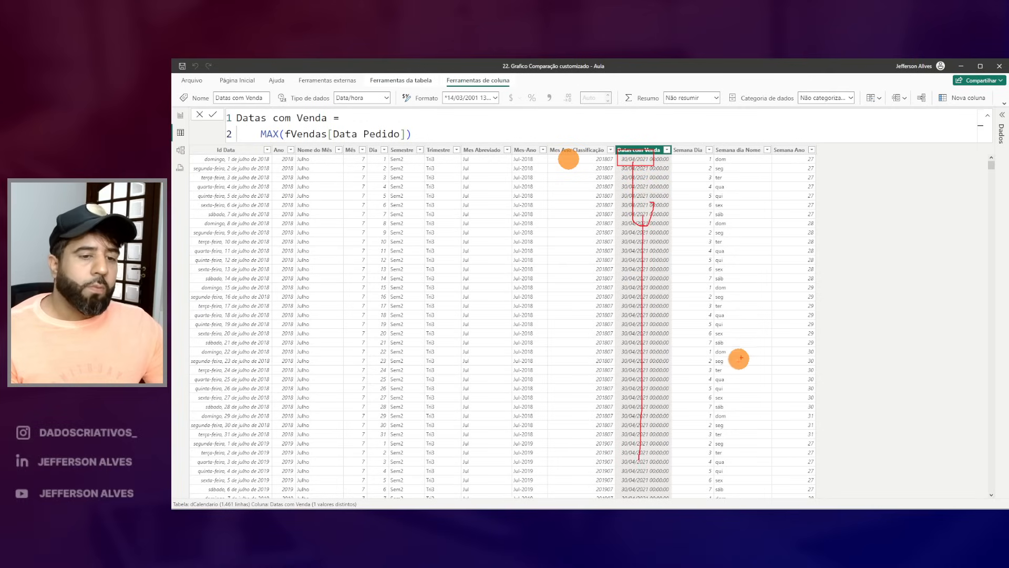
{"action": "key", "text": "Escape"}
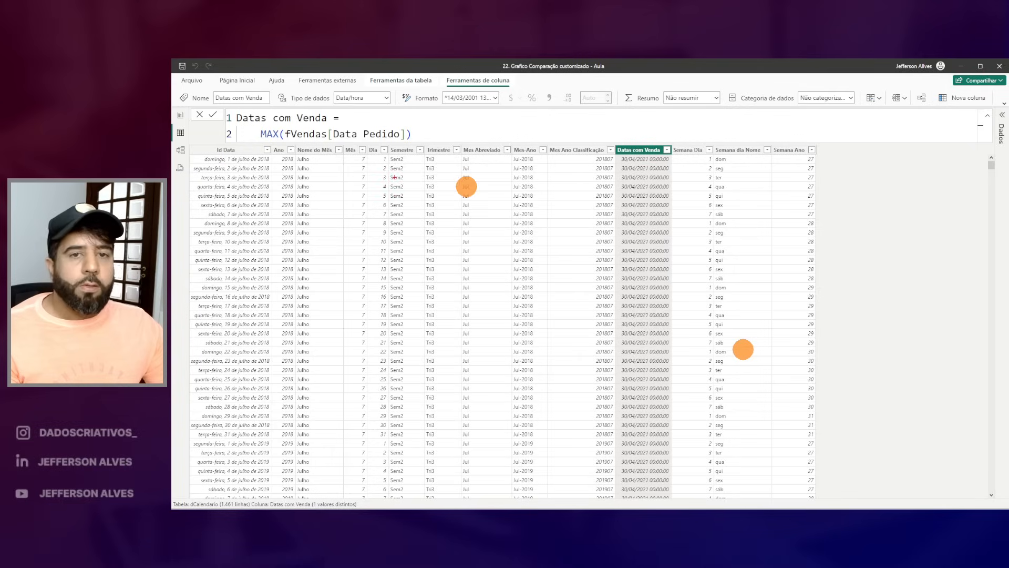
{"action": "left_click_drag", "start_coordinate": [206, 155], "coordinate": [264, 165]}
{"action": "left_click_drag", "start_coordinate": [200, 165], "coordinate": [263, 182]}
{"action": "mouse_move", "coordinate": [620, 157]}
{"action": "left_mouse_down"}
{"action": "mouse_move", "coordinate": [669, 178]}
{"action": "mouse_move", "coordinate": [633, 138]}
{"action": "left_mouse_up"}
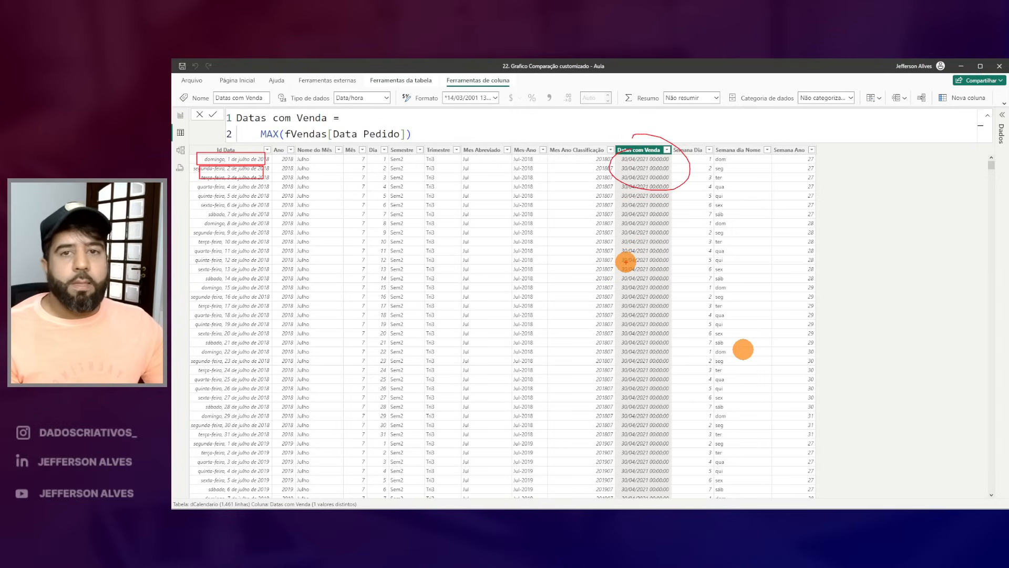
{"action": "key", "text": "Escape"}
Step: Restore the comparison in the Datas com Venda formula as dCalendario[Id Data] <= MAX(fVendas[Data Pedido]) and commit it
{"action": "left_click", "coordinate": [261, 134]}
{"action": "key", "text": "ctrl+v"}
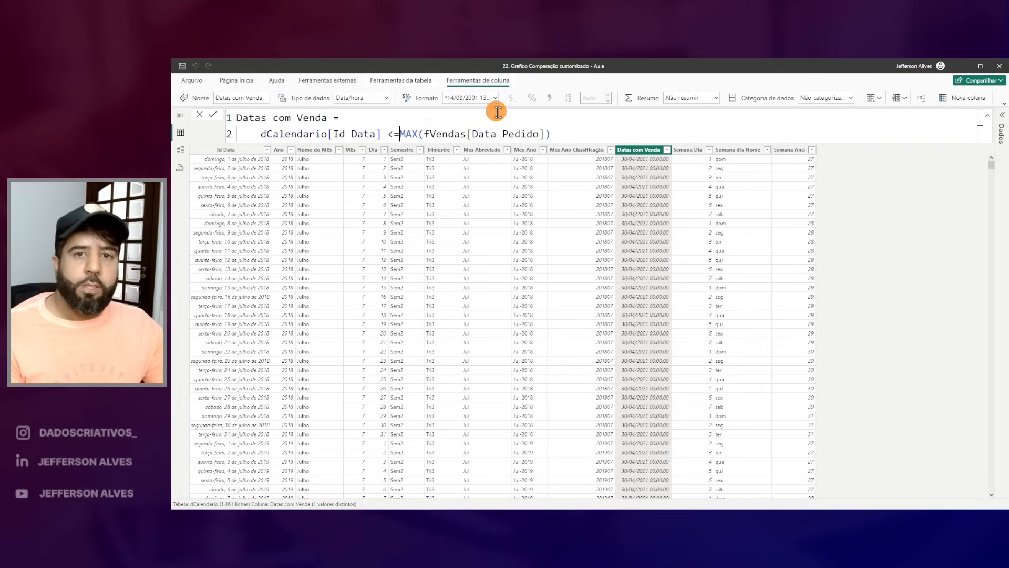
{"action": "mouse_move", "coordinate": [250, 120]}
{"action": "left_mouse_down"}
{"action": "mouse_move", "coordinate": [394, 147]}
{"action": "mouse_move", "coordinate": [569, 147]}
{"action": "left_mouse_up"}
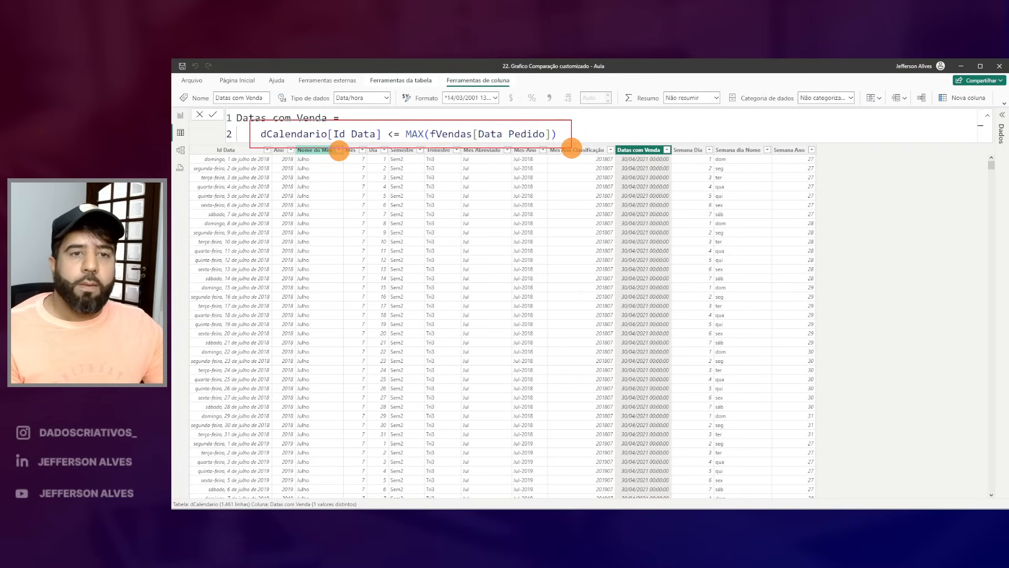
{"action": "key", "text": "Escape"}
{"action": "left_click", "coordinate": [571, 135]}
{"action": "key", "text": "Return"}
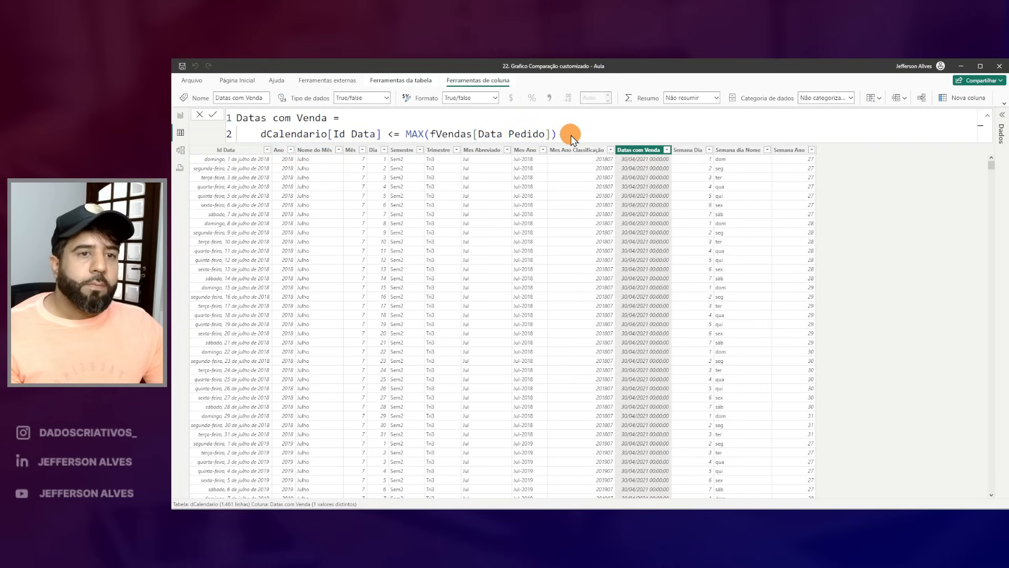
Step: Sort dCalendario by Id Data ascending and compare Datas com Venda on 30 April and 1 May 2021
{"action": "left_click_drag", "start_coordinate": [635, 157], "coordinate": [692, 291]}
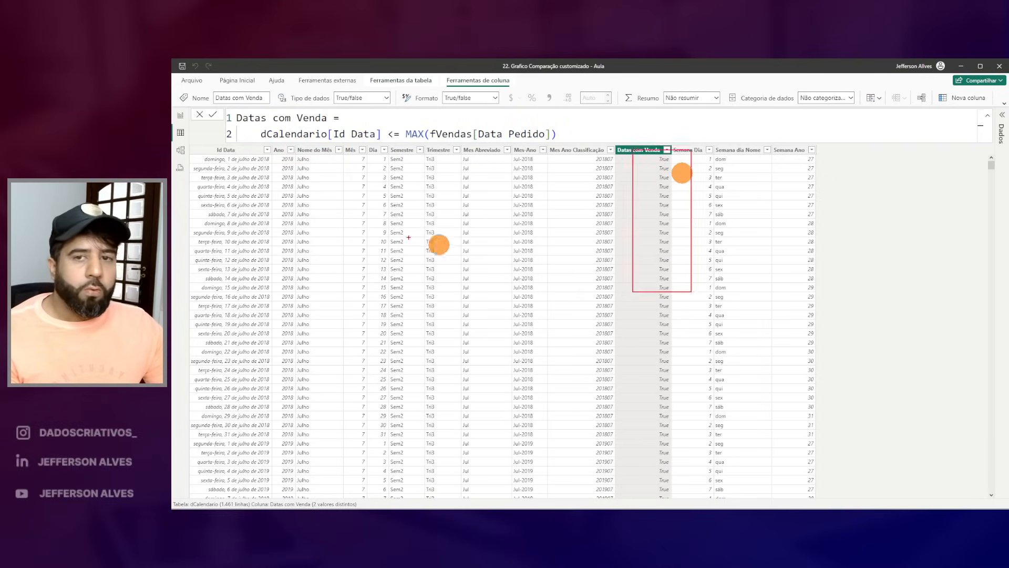
{"action": "key", "text": "Escape"}
{"action": "left_click", "coordinate": [267, 150]}
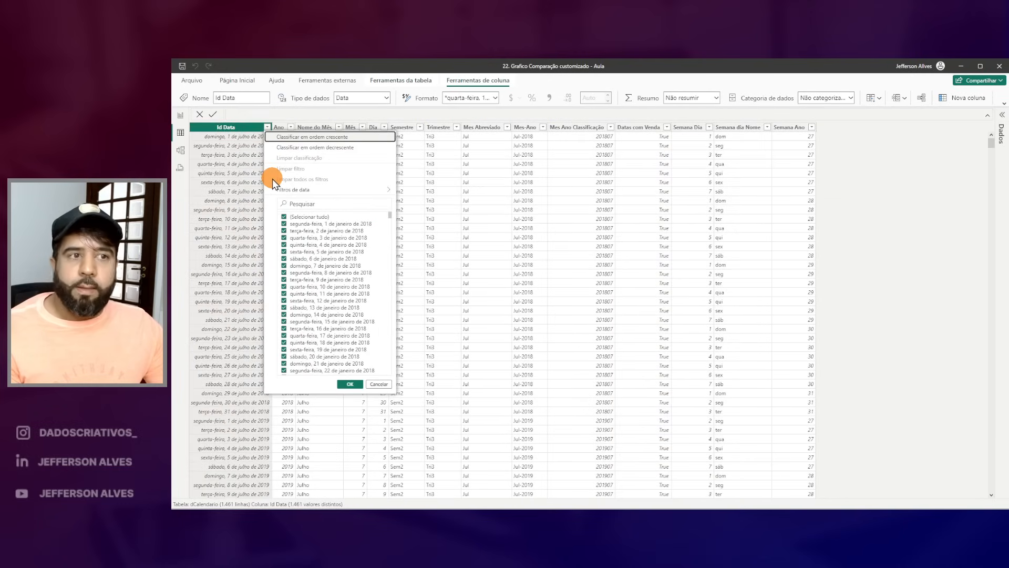
{"action": "left_click", "coordinate": [326, 139]}
{"action": "left_click_drag", "start_coordinate": [991, 144], "coordinate": [976, 437]}
{"action": "scroll", "coordinate": [841, 291], "scroll_direction": "up", "scroll_amount": 3}
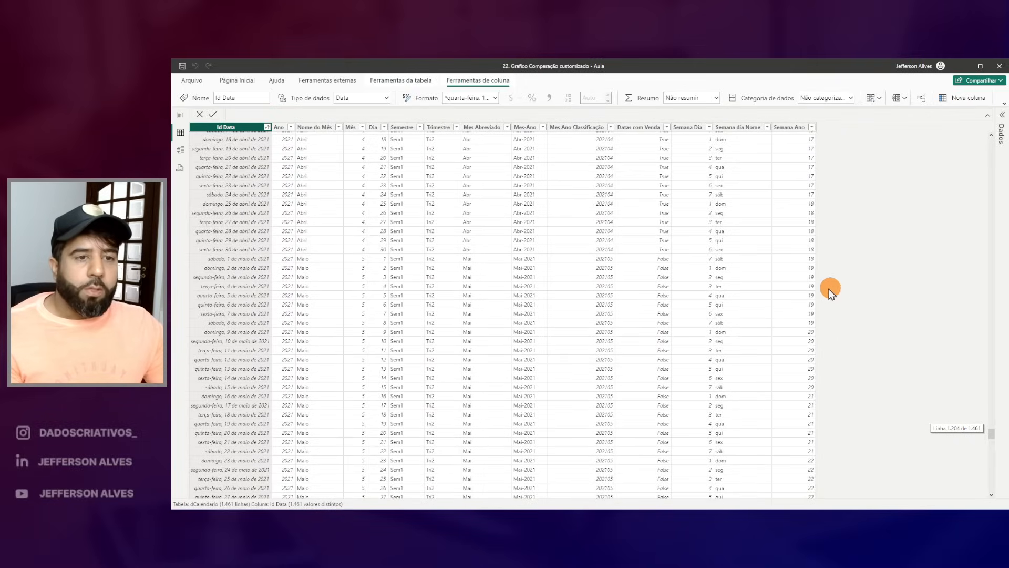
{"action": "left_click_drag", "start_coordinate": [679, 256], "coordinate": [189, 262]}
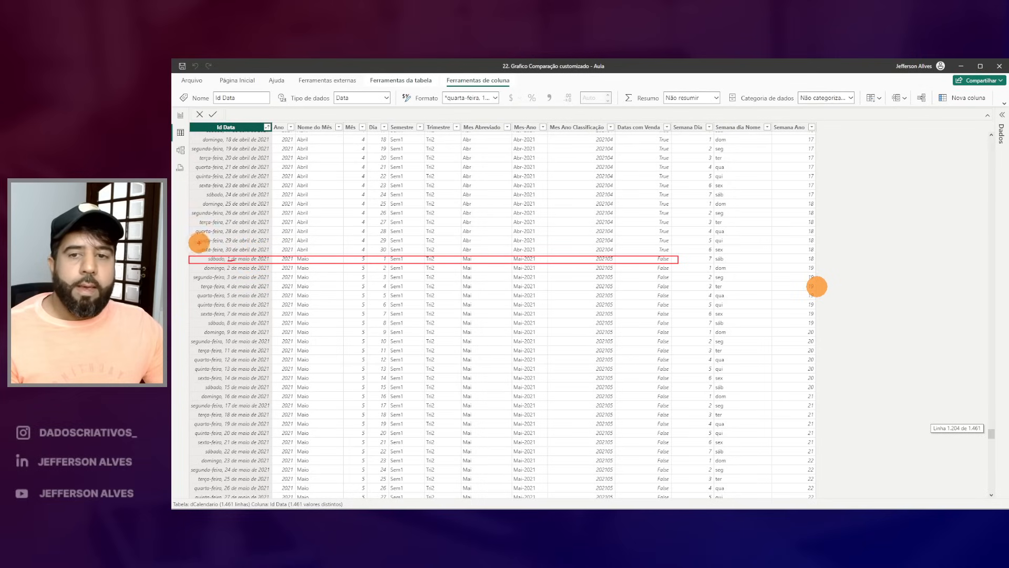
{"action": "left_click_drag", "start_coordinate": [195, 244], "coordinate": [266, 255]}
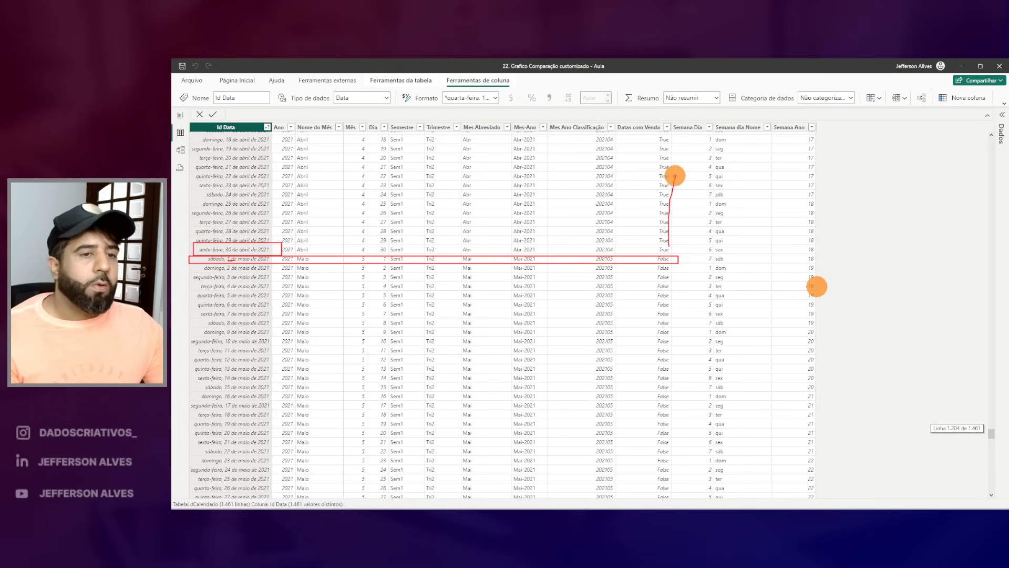
{"action": "key", "text": "Escape"}
Step: Return to the report page and open a CALCULATE around the TOTALYTD expression in the 001. Real YTD measure
{"action": "left_click", "coordinate": [181, 114]}
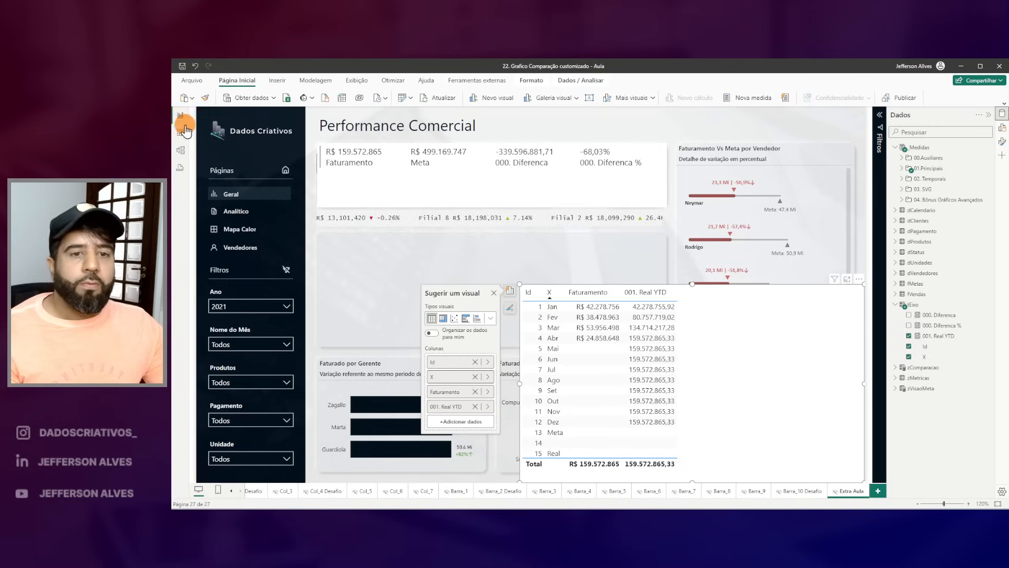
{"action": "left_click", "coordinate": [957, 337]}
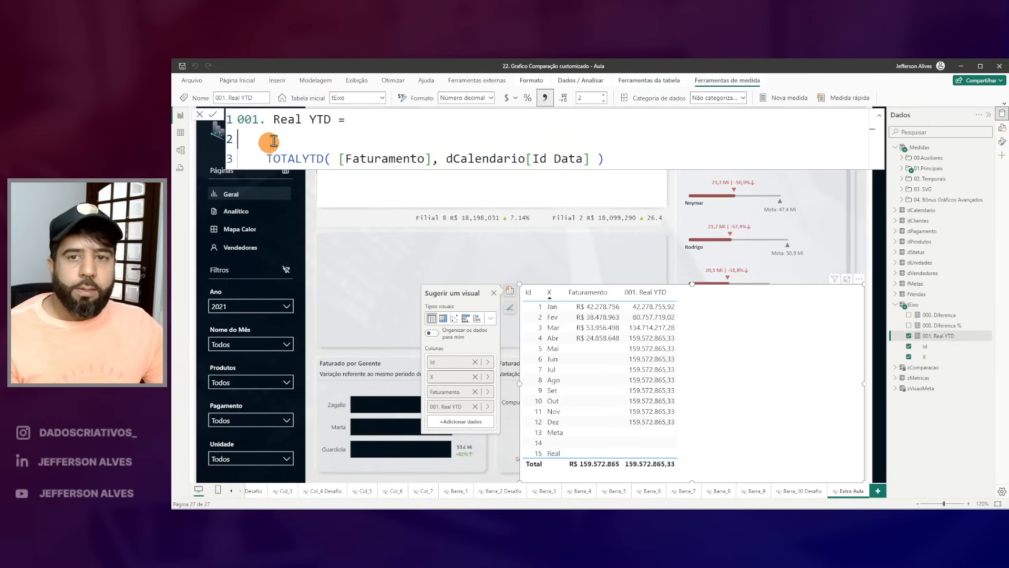
{"action": "type", "text": "cal"}
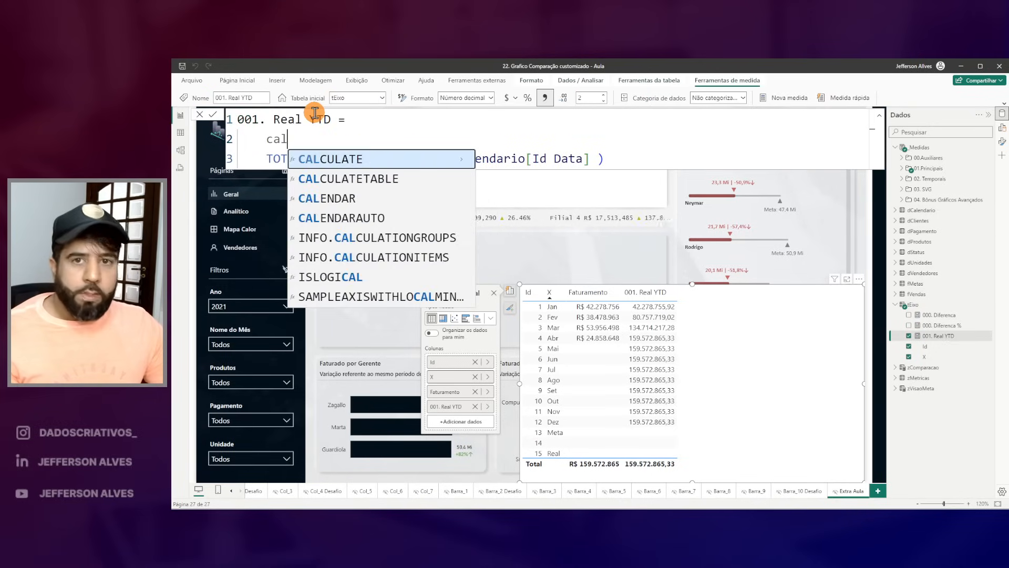
{"action": "key", "text": "Tab"}
{"action": "left_click", "coordinate": [266, 159]}
{"action": "key", "text": "Tab"}
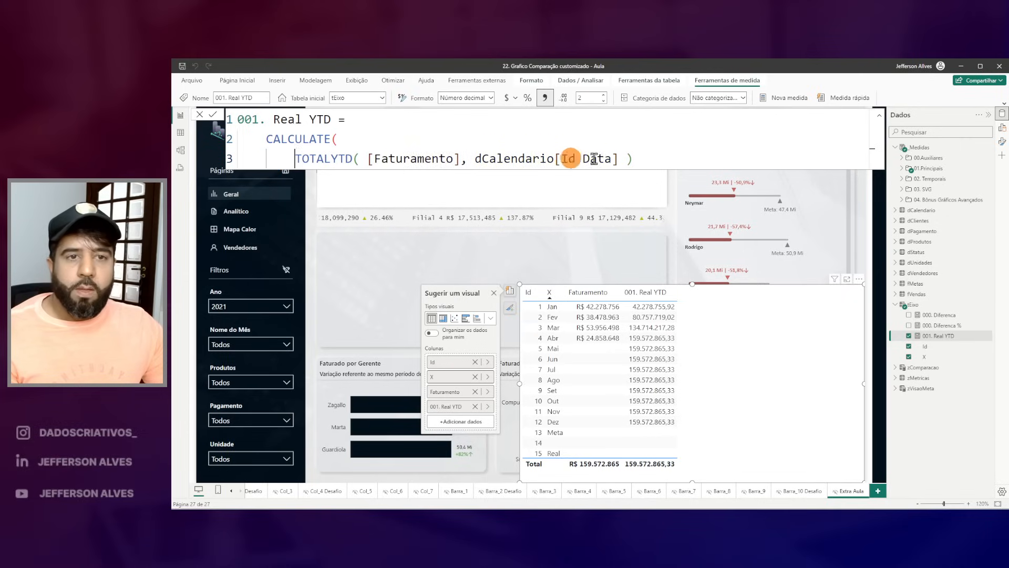
Step: Add the filter dCalendario[Datas com Venda] = TRUE() to the CALCULATE in 001. Real YTD, close it and commit the measure
{"action": "left_click", "coordinate": [657, 152]}
{"action": "type", "text": ","}
{"action": "key", "text": "shift+Return"}
{"action": "type", "text": "da"}
{"action": "key", "text": "Escape"}
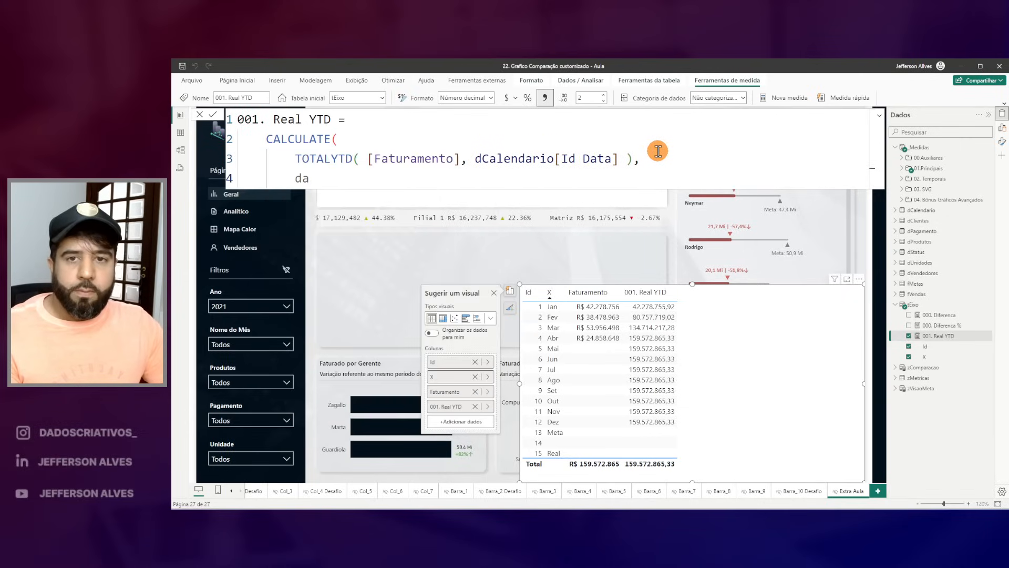
{"action": "key", "text": "BackSpace"}
{"action": "type", "text": "cale"}
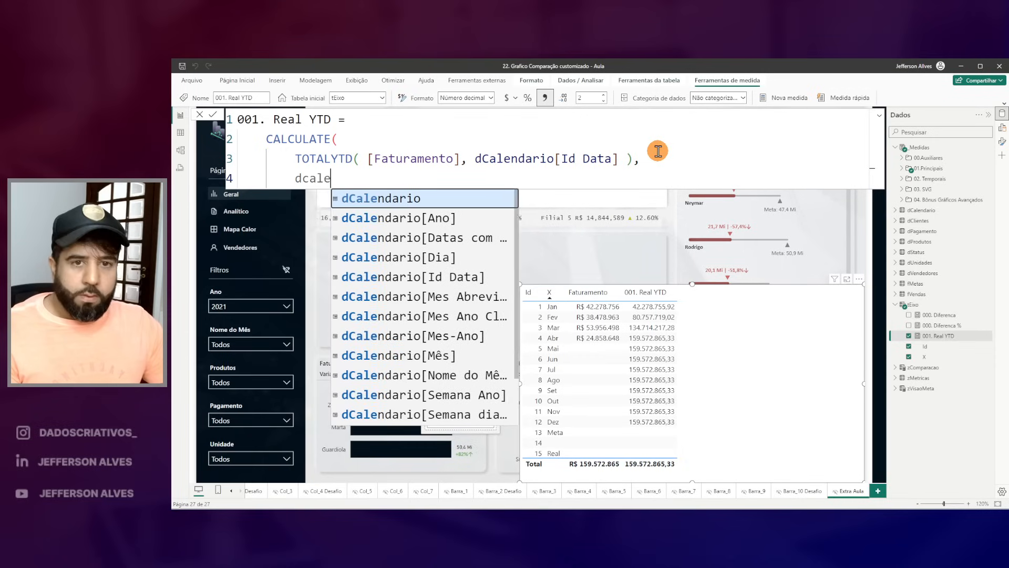
{"action": "key", "text": "Down"}
{"action": "key", "text": "Up"}
{"action": "key", "text": "Tab"}
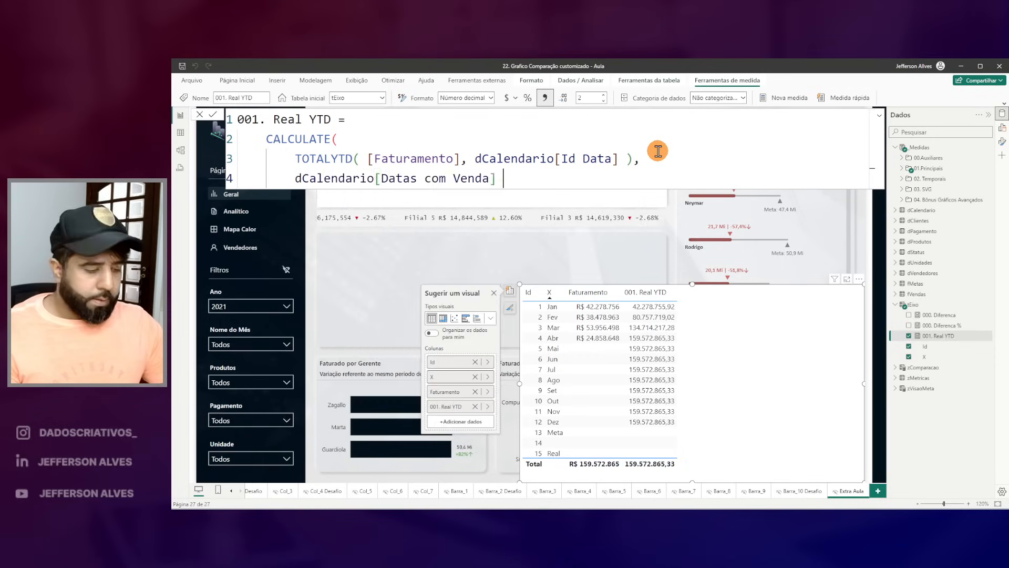
{"action": "type", "text": "= tru"}
{"action": "key", "text": "Tab"}
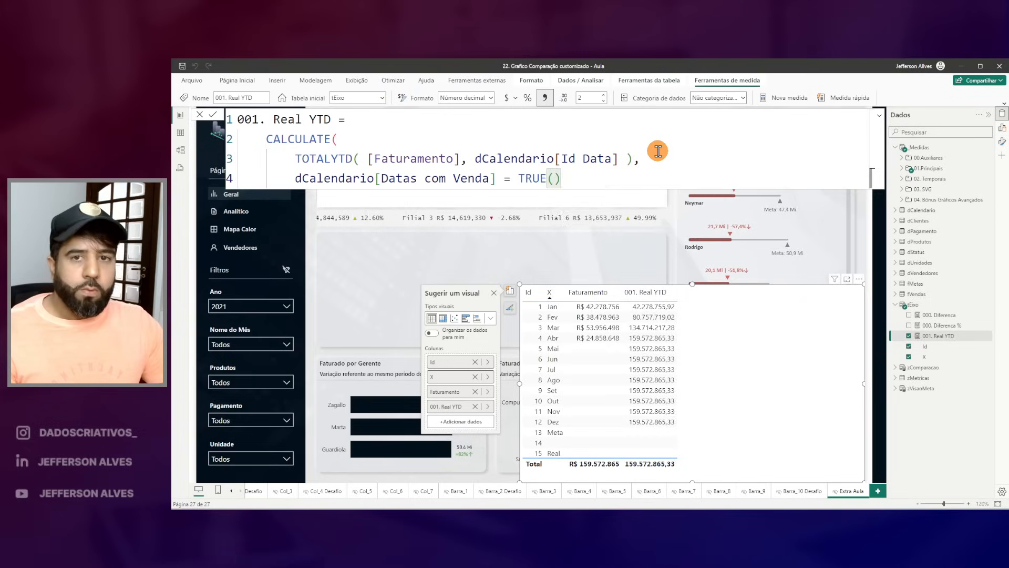
{"action": "key", "text": "End"}
{"action": "key", "text": "shift+Return"}
{"action": "type", "text": ")"}
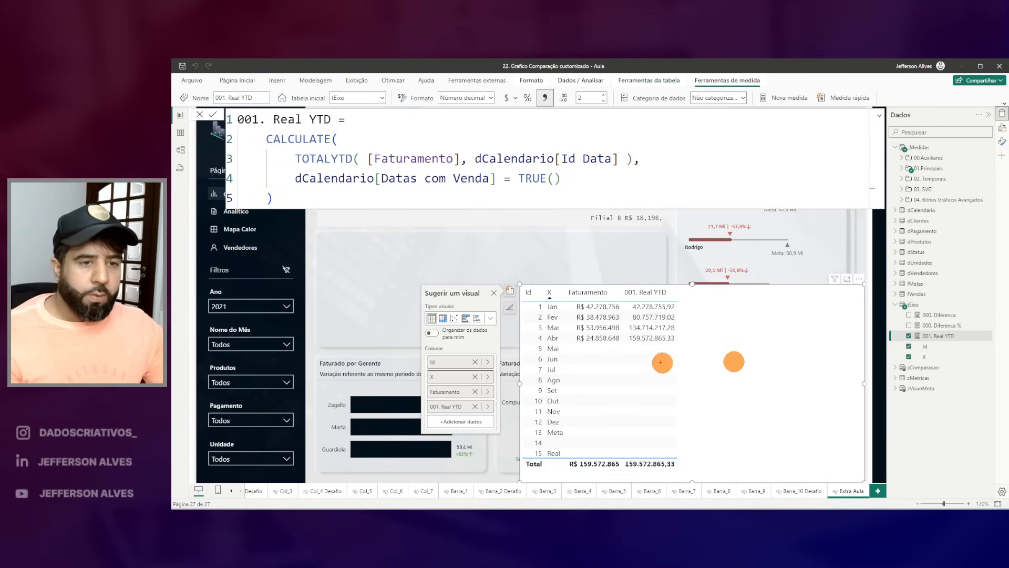
Step: Check 001. Real YTD for the months after Abr and the total row against the Datas com Venda filter
{"action": "left_click_drag", "start_coordinate": [632, 345], "coordinate": [680, 450]}
{"action": "left_click_drag", "start_coordinate": [287, 171], "coordinate": [570, 193]}
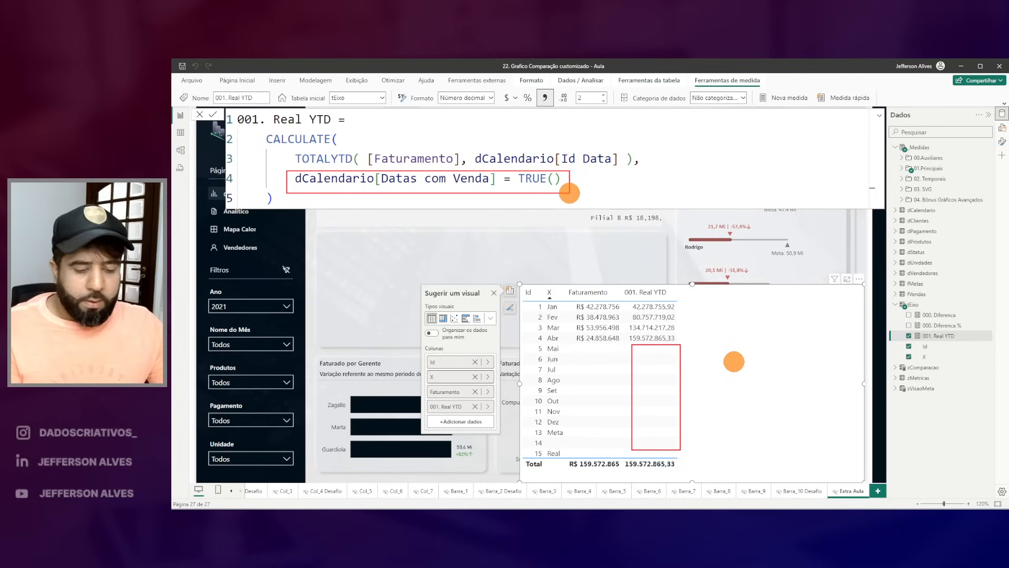
{"action": "mouse_move", "coordinate": [672, 467]}
{"action": "left_mouse_down"}
{"action": "mouse_move", "coordinate": [653, 485]}
{"action": "mouse_move", "coordinate": [654, 448]}
{"action": "left_mouse_up"}
{"action": "key", "text": "Escape"}
{"action": "key", "text": "ctrl+2"}
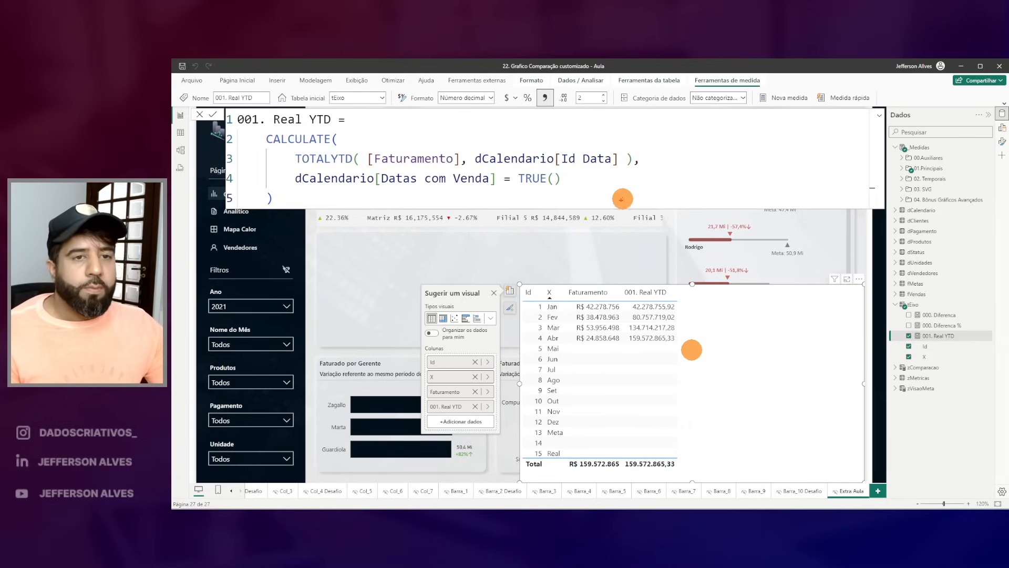
{"action": "mouse_move", "coordinate": [652, 453]}
{"action": "left_mouse_down"}
{"action": "mouse_move", "coordinate": [636, 452]}
{"action": "mouse_move", "coordinate": [666, 479]}
{"action": "mouse_move", "coordinate": [681, 460]}
{"action": "left_mouse_up"}
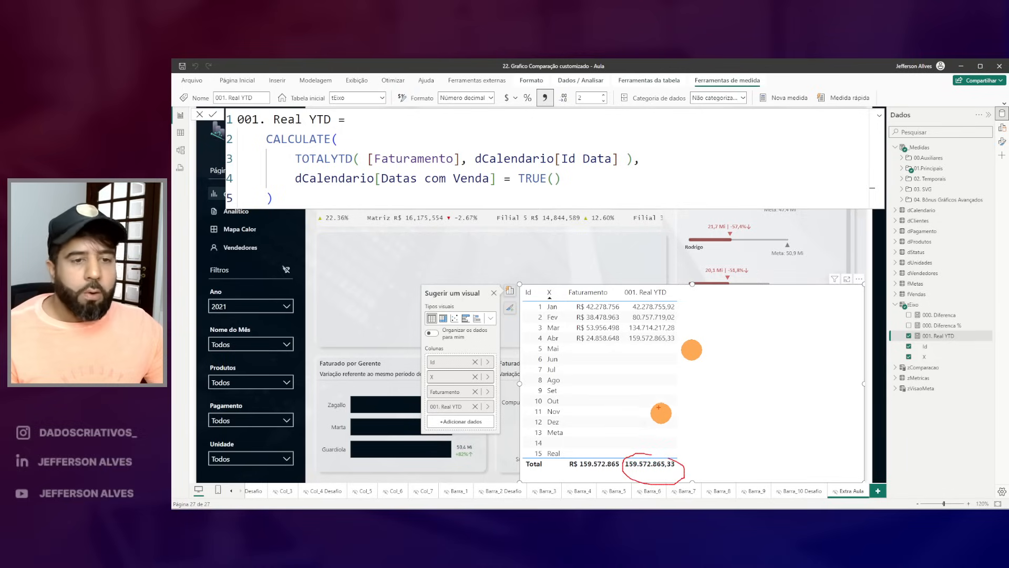
{"action": "mouse_move", "coordinate": [636, 348]}
{"action": "left_mouse_down"}
{"action": "mouse_move", "coordinate": [637, 377]}
{"action": "mouse_move", "coordinate": [677, 456]}
{"action": "left_mouse_up"}
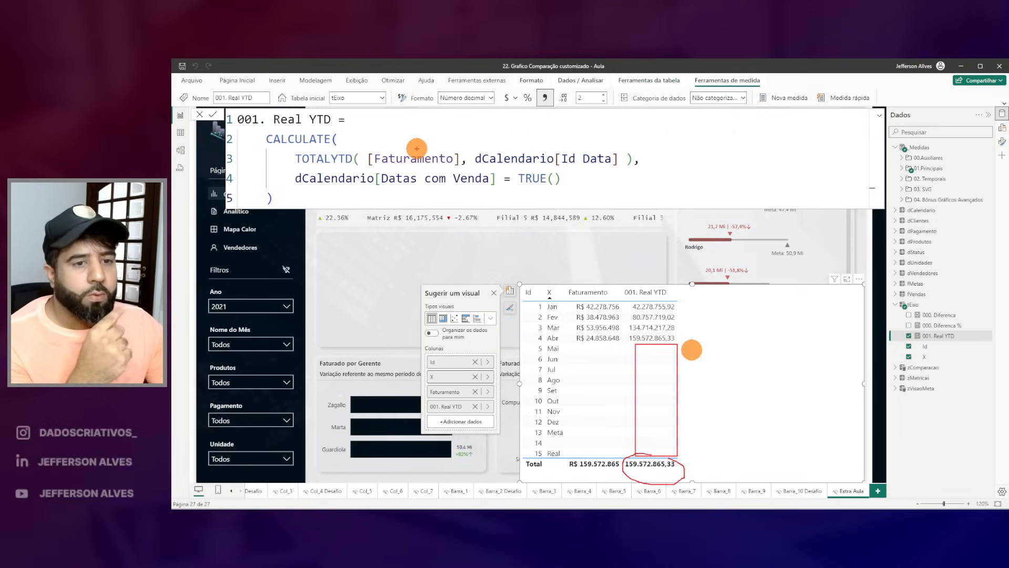
{"action": "key", "text": "Escape"}
{"action": "key", "text": "ctrl+2"}
{"action": "mouse_move", "coordinate": [290, 162]}
{"action": "left_mouse_down"}
{"action": "mouse_move", "coordinate": [339, 184]}
{"action": "mouse_move", "coordinate": [571, 197]}
{"action": "left_mouse_up"}
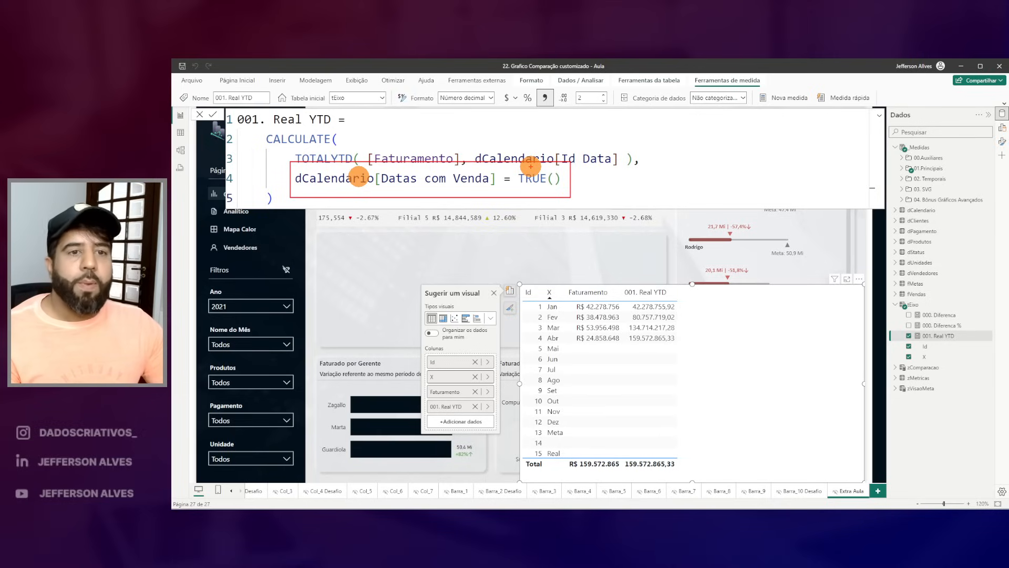
{"action": "key", "text": "Escape"}
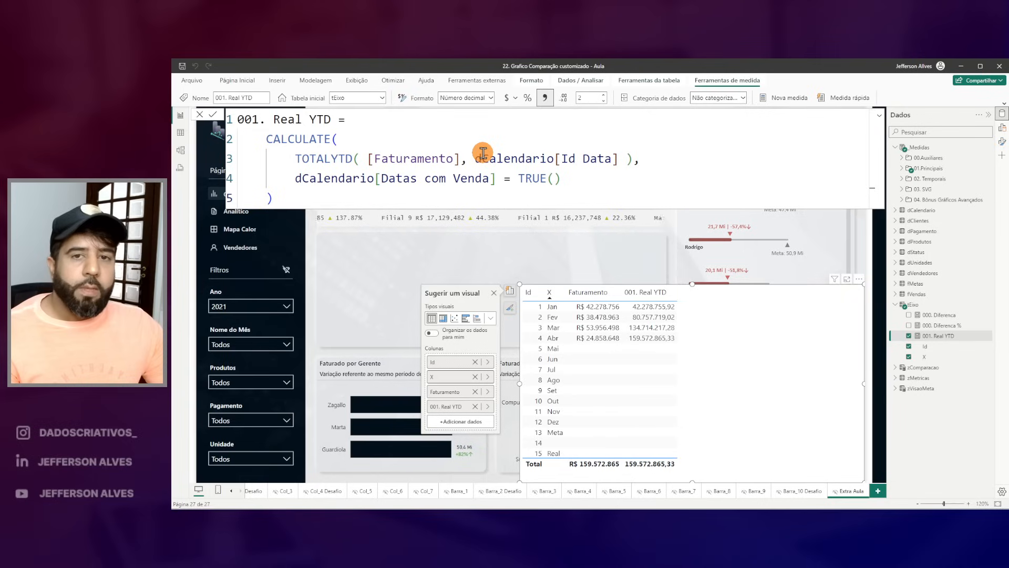
Step: Copy the whole 001. Real YTD formula and paste it into a new measure in the tEixo table
{"action": "left_click_drag", "start_coordinate": [285, 199], "coordinate": [227, 122]}
{"action": "key", "text": "ctrl+c"}
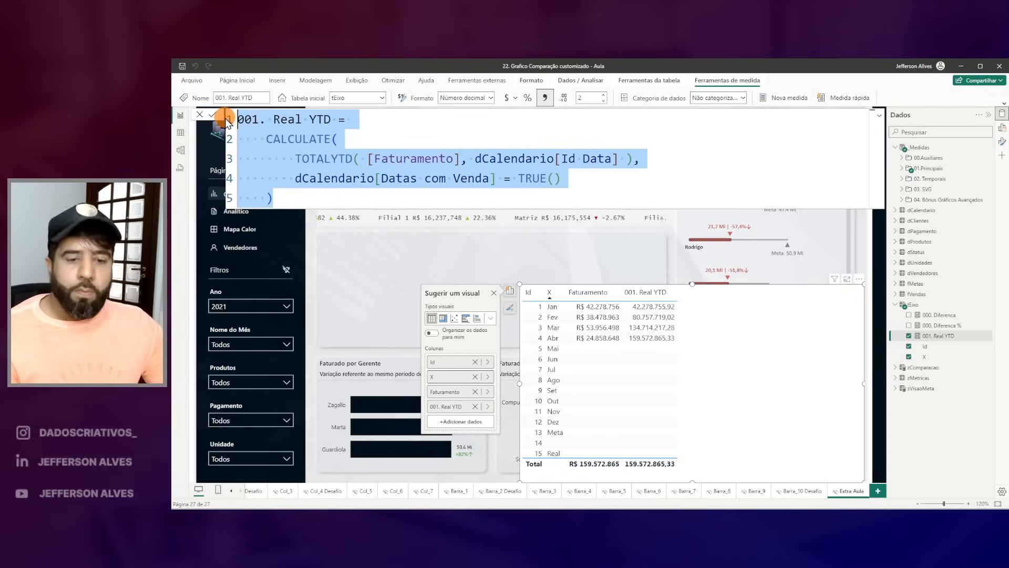
{"action": "right_click", "coordinate": [949, 315]}
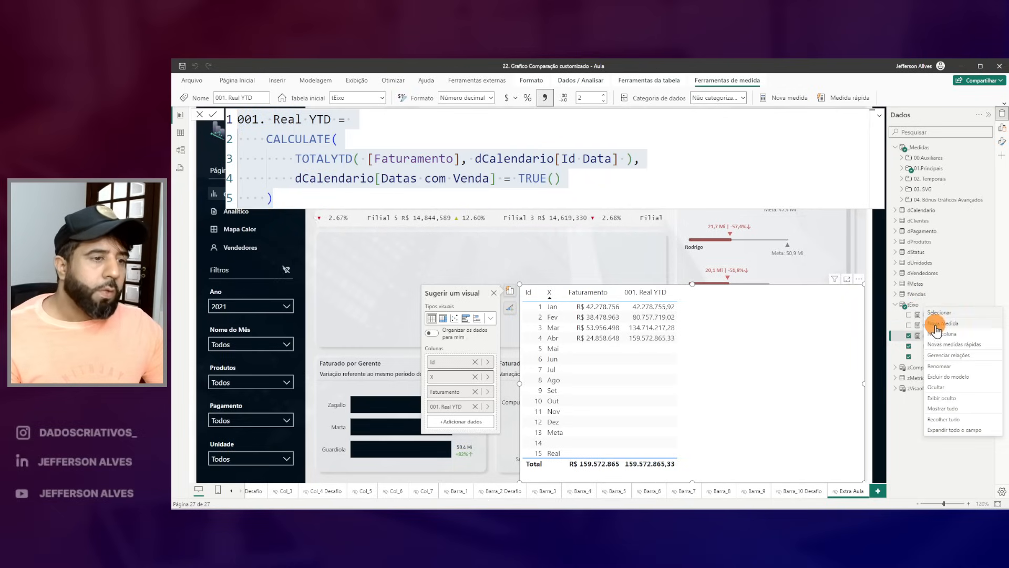
{"action": "left_click", "coordinate": [885, 317]}
{"action": "left_click", "coordinate": [349, 150]}
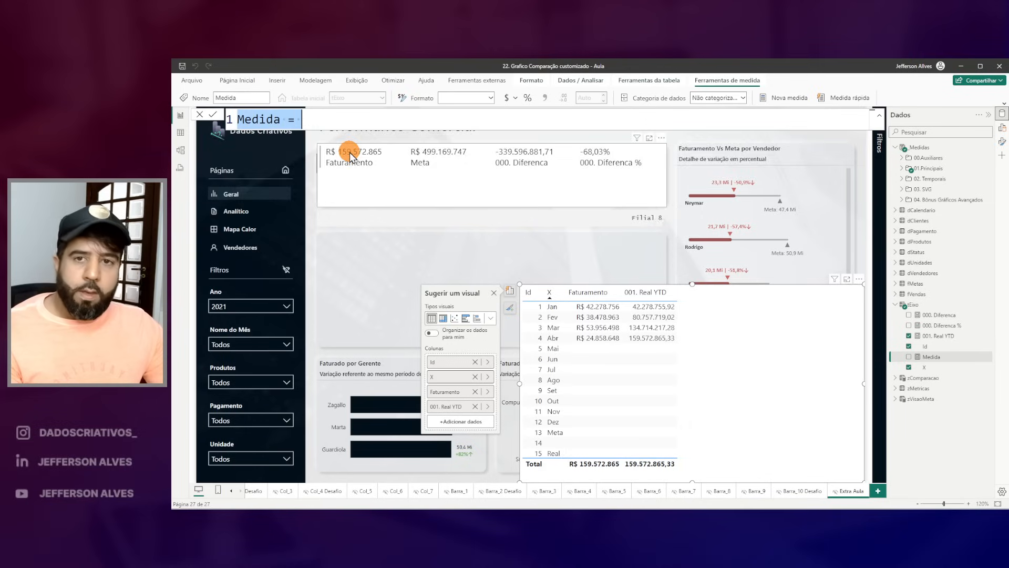
{"action": "key", "text": "ctrl+v"}
Step: Name the new measure 002. Meta YTD, replace [Faturamento] with [Meta] in its TOTALYTD, and commit it
{"action": "left_click", "coordinate": [272, 131]}
{"action": "left_click", "coordinate": [260, 117]}
{"action": "key", "text": "BackSpace"}
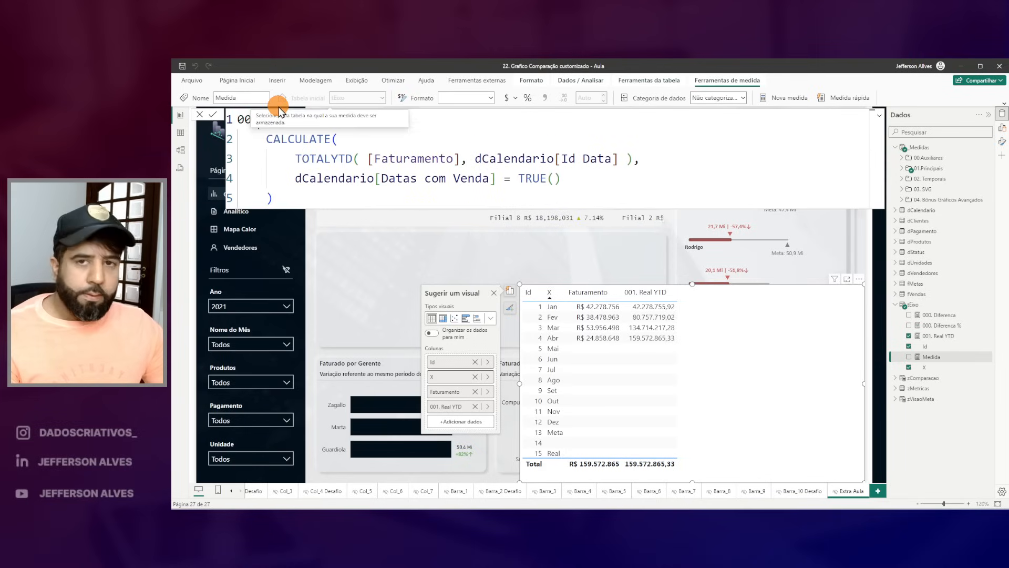
{"action": "type", "text": "2. MYTD ="}
{"action": "double_click", "coordinate": [293, 119]}
{"action": "type", "text": "Me"}
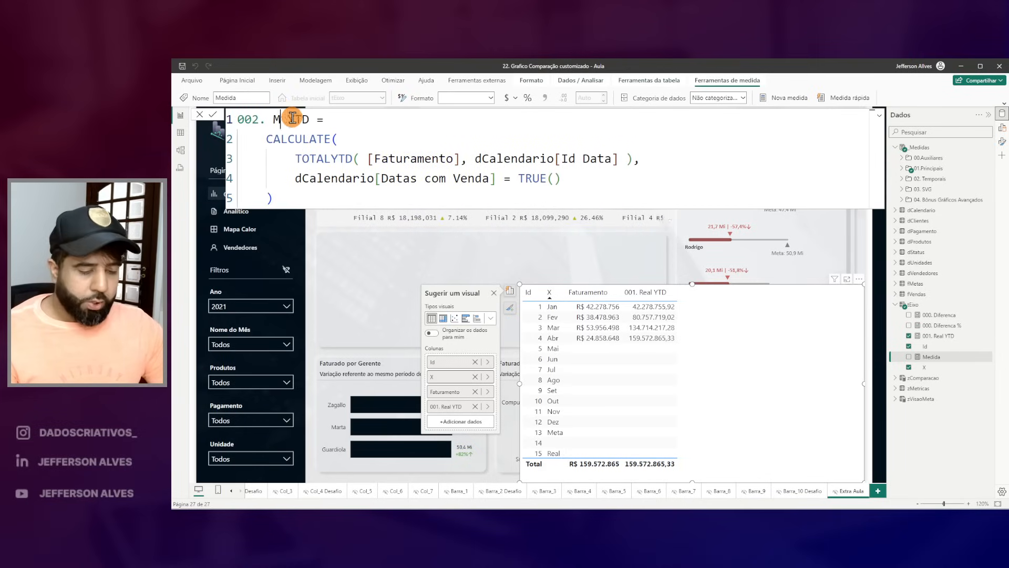
{"action": "type", "text": "ta"}
{"action": "double_click", "coordinate": [422, 159]}
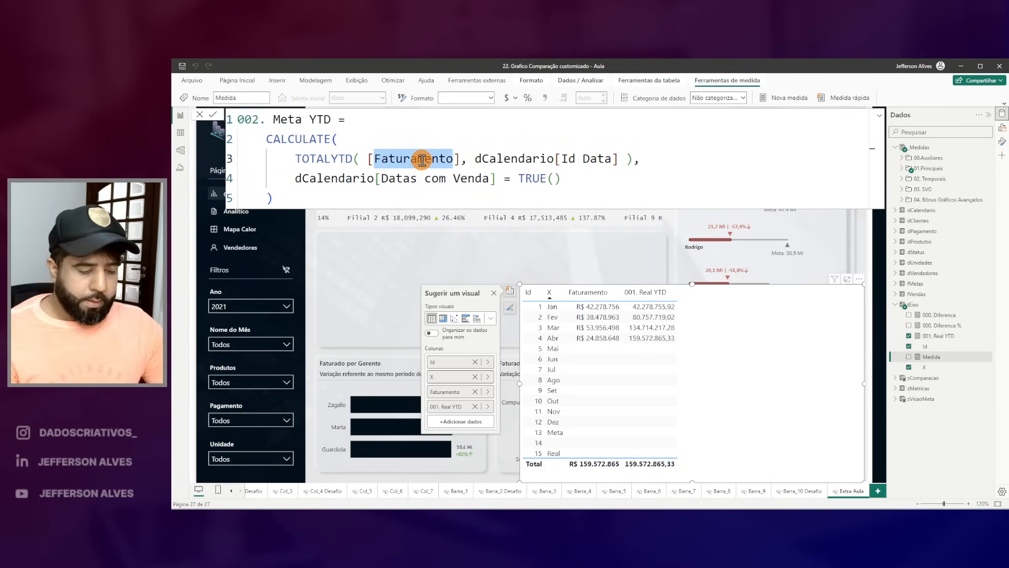
{"action": "type", "text": "Meta"}
{"action": "left_click", "coordinate": [639, 163]}
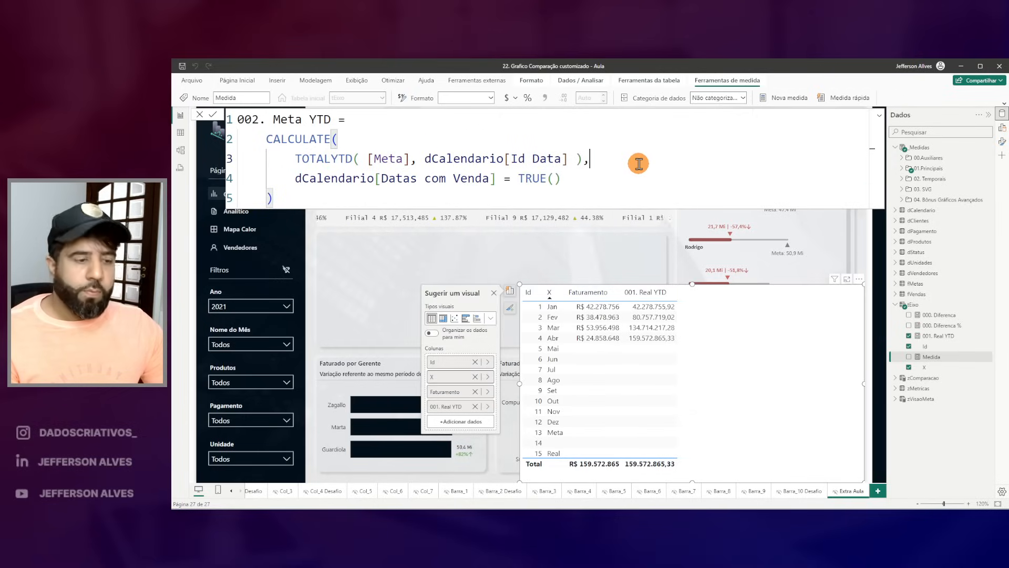
{"action": "key", "text": "Return"}
Step: Add 002. Meta YTD to the table visual beside 001. Real YTD and leave the formula editor
{"action": "left_click", "coordinate": [938, 345]}
{"action": "left_click", "coordinate": [405, 127]}
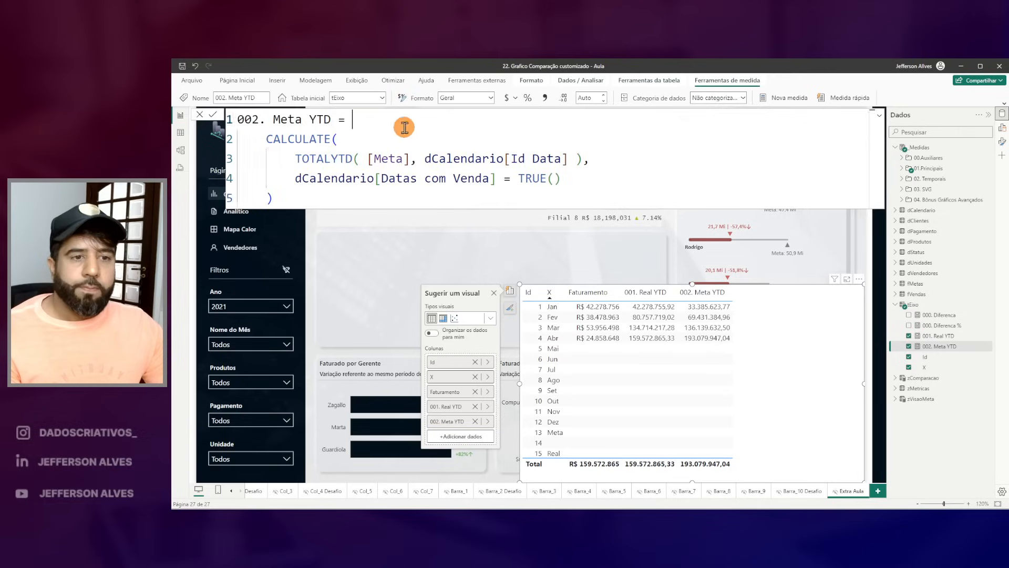
{"action": "key", "text": "Escape"}
{"action": "left_click_drag", "start_coordinate": [749, 346], "coordinate": [748, 349]}
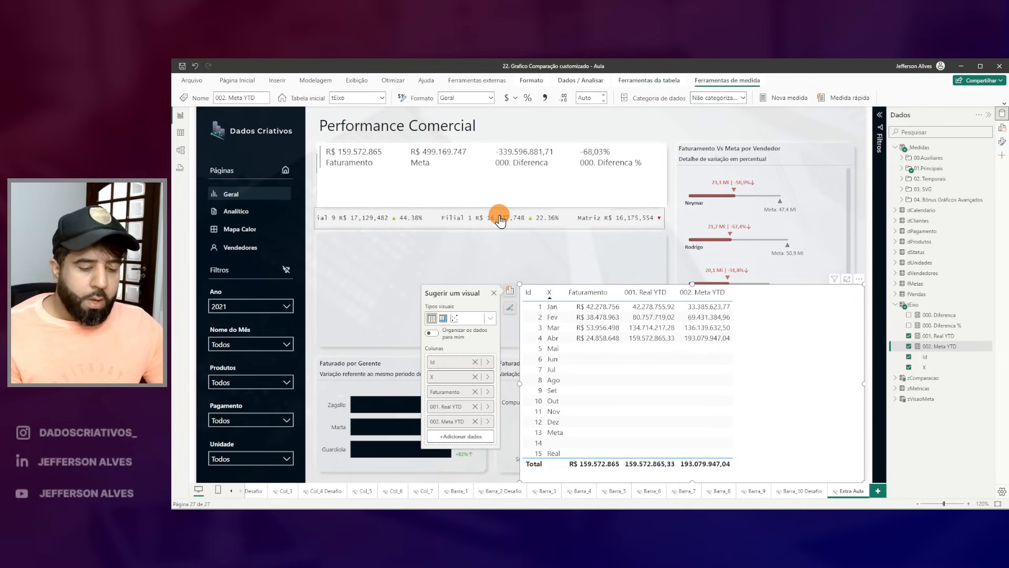
Step: Compare the Meta card for 2021 with the Abr row and the total of 002. Meta YTD in the table
{"action": "left_click_drag", "start_coordinate": [198, 293], "coordinate": [290, 330]}
{"action": "left_click_drag", "start_coordinate": [414, 148], "coordinate": [487, 183]}
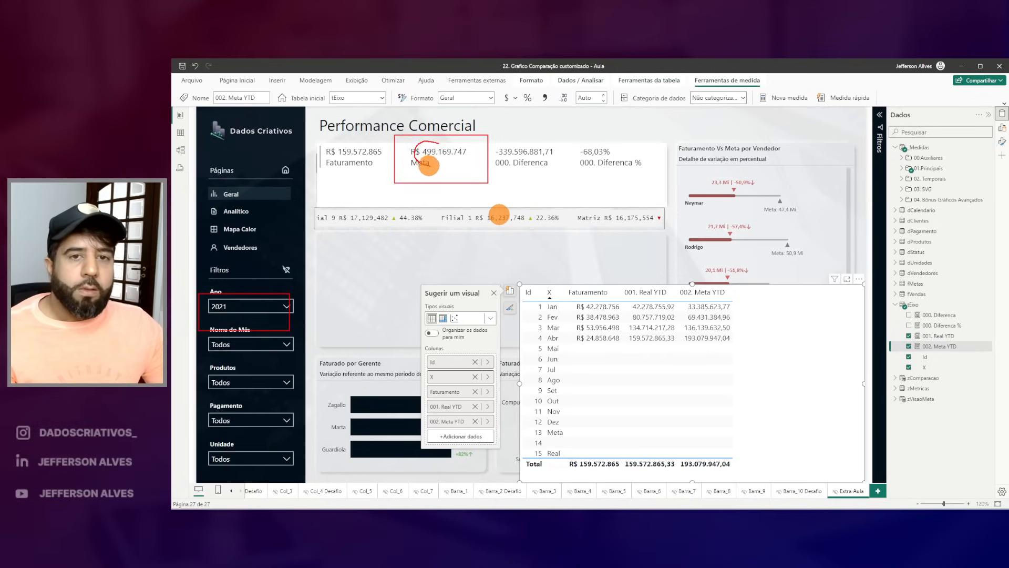
{"action": "key", "text": "Escape"}
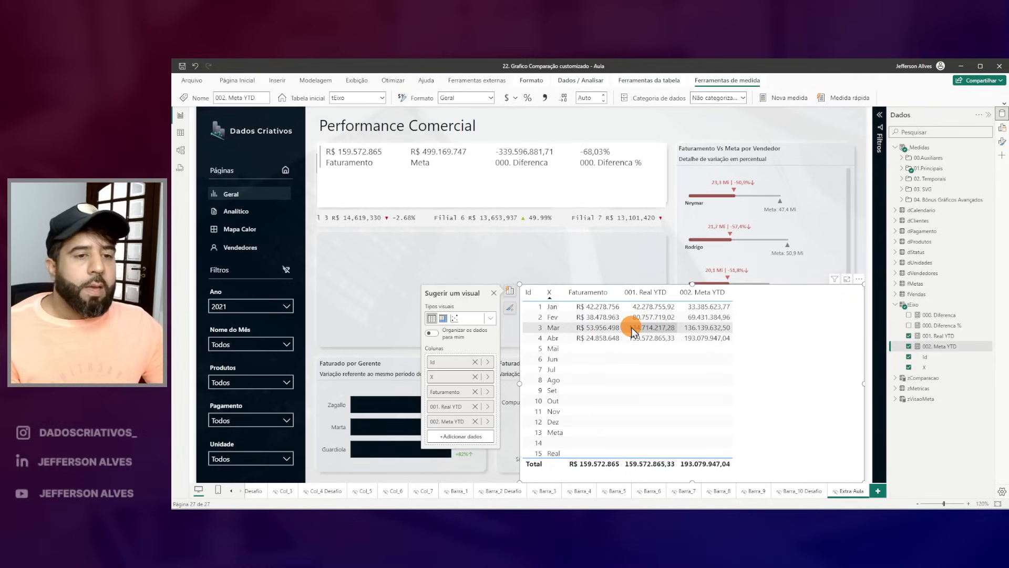
{"action": "left_click_drag", "start_coordinate": [603, 344], "coordinate": [681, 344]}
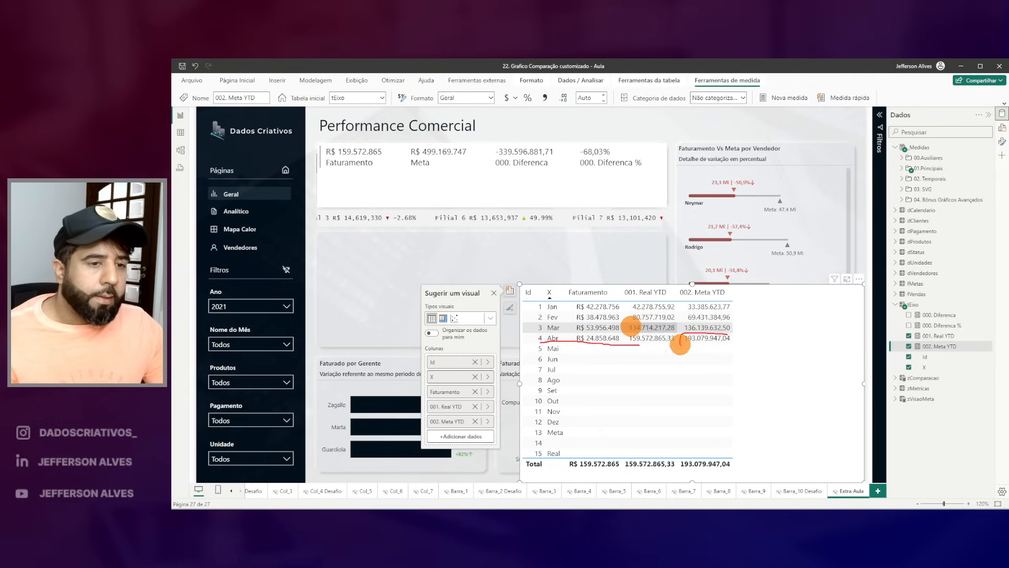
{"action": "left_click_drag", "start_coordinate": [689, 451], "coordinate": [697, 447]}
{"action": "key", "text": "Escape"}
Step: Remove the dCalendario[Datas com Venda] = TRUE() filter from the 002. Meta YTD formula and commit the measure
{"action": "left_click", "coordinate": [939, 335]}
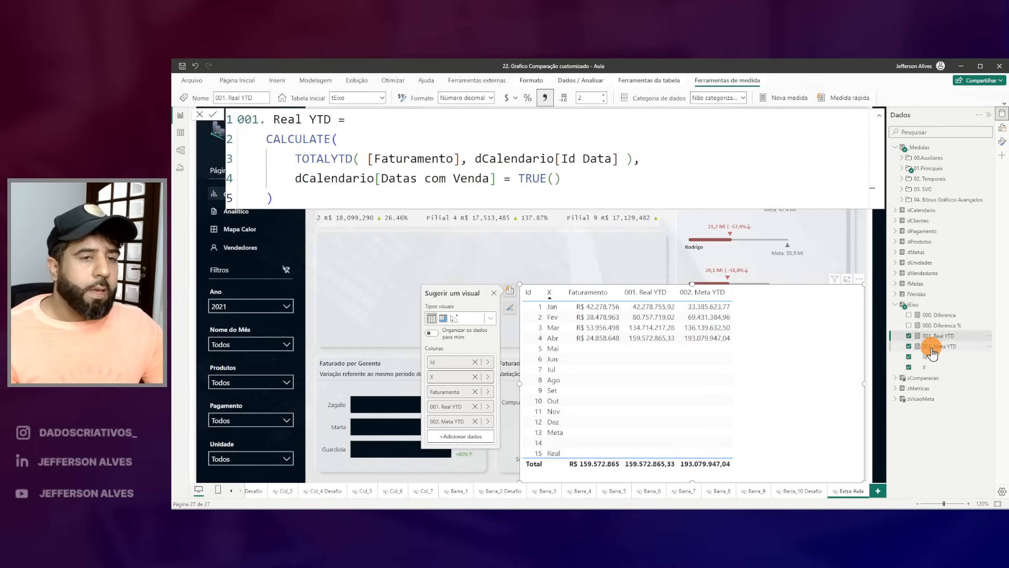
{"action": "left_click", "coordinate": [939, 346]}
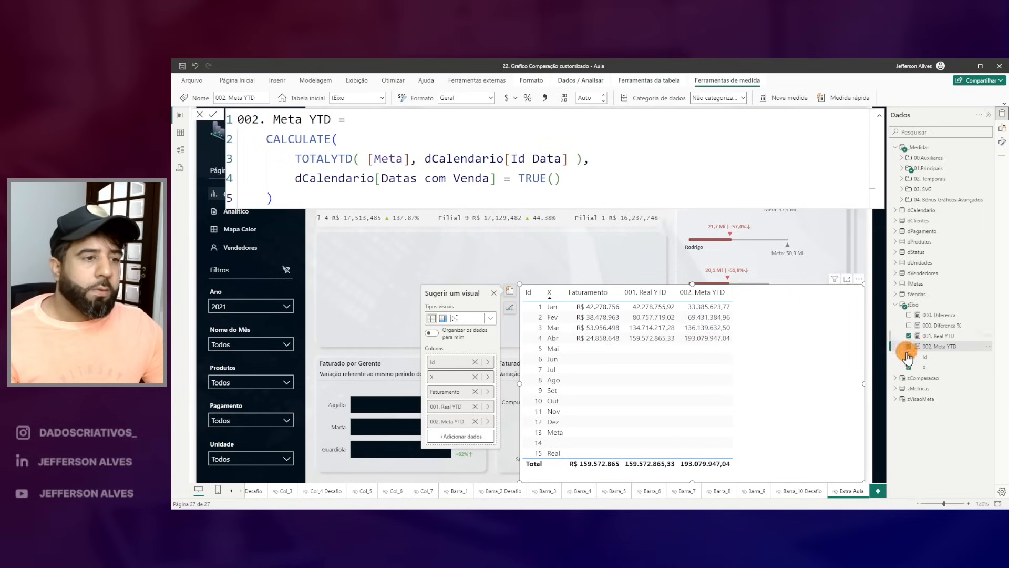
{"action": "left_click", "coordinate": [941, 336]}
{"action": "left_click", "coordinate": [945, 346]}
{"action": "left_click_drag", "start_coordinate": [563, 179], "coordinate": [292, 183]}
{"action": "key", "text": "BackSpace"}
{"action": "key", "text": "BackSpace"}
{"action": "key", "text": "BackSpace"}
{"action": "key", "text": "BackSpace"}
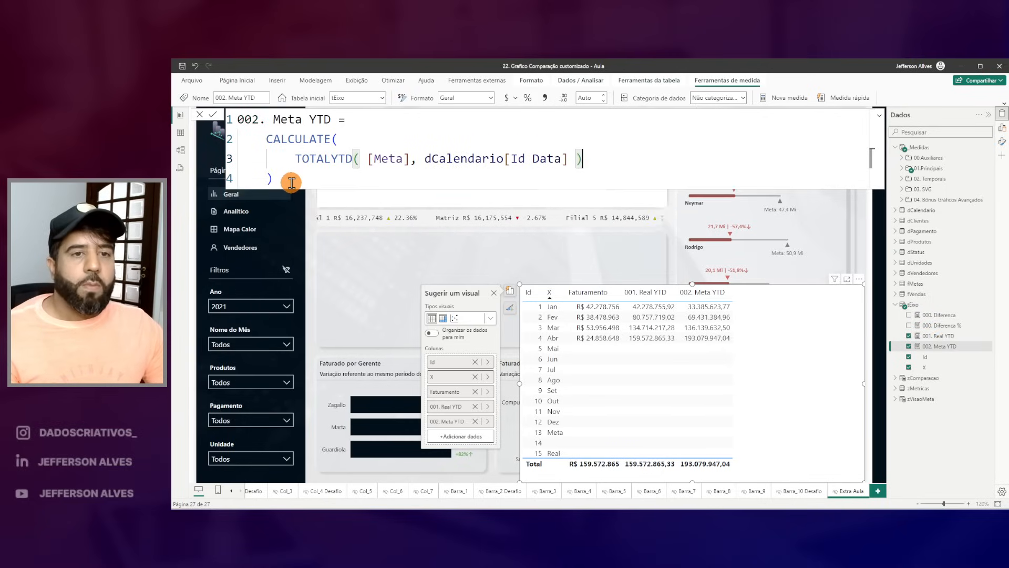
{"action": "key", "text": "Return"}
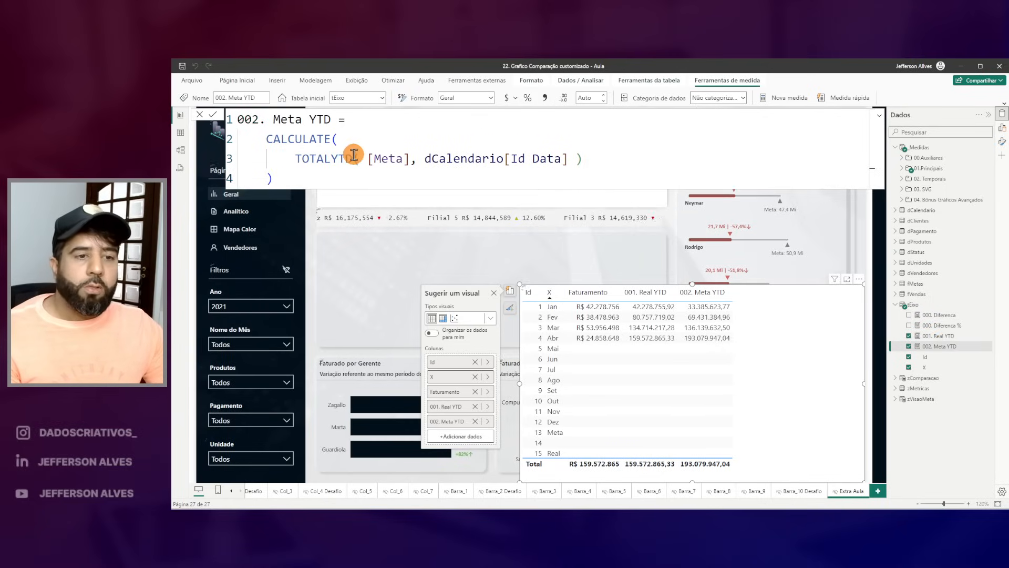
Step: Compare 002. Meta YTD across all months and its total with the Faturamento and Meta cards and the 001. Real YTD values
{"action": "left_click_drag", "start_coordinate": [214, 285], "coordinate": [338, 333]}
{"action": "mouse_move", "coordinate": [681, 303]}
{"action": "left_mouse_down"}
{"action": "mouse_move", "coordinate": [698, 390]}
{"action": "mouse_move", "coordinate": [734, 427]}
{"action": "left_mouse_up"}
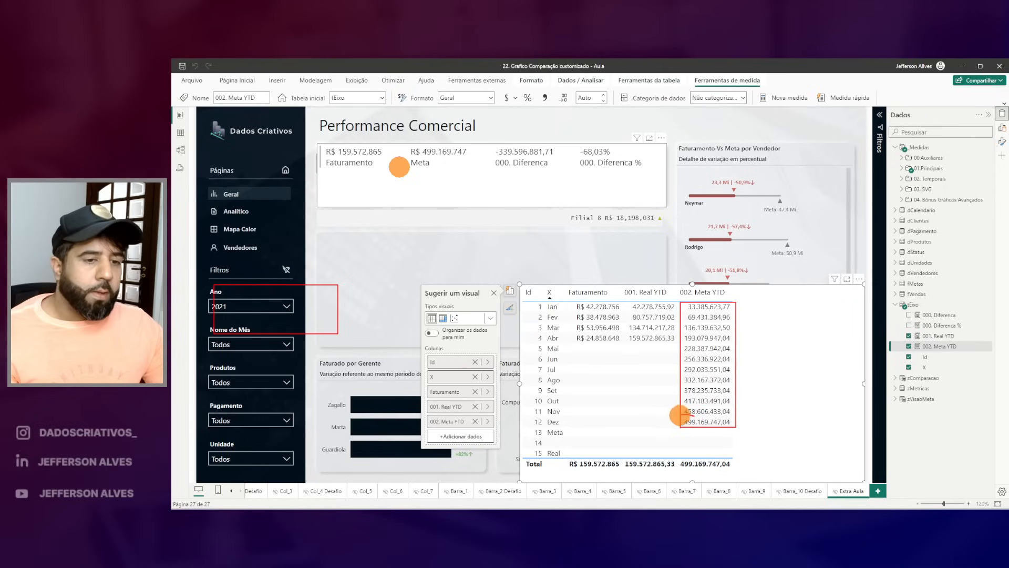
{"action": "left_click_drag", "start_coordinate": [671, 457], "coordinate": [699, 447]}
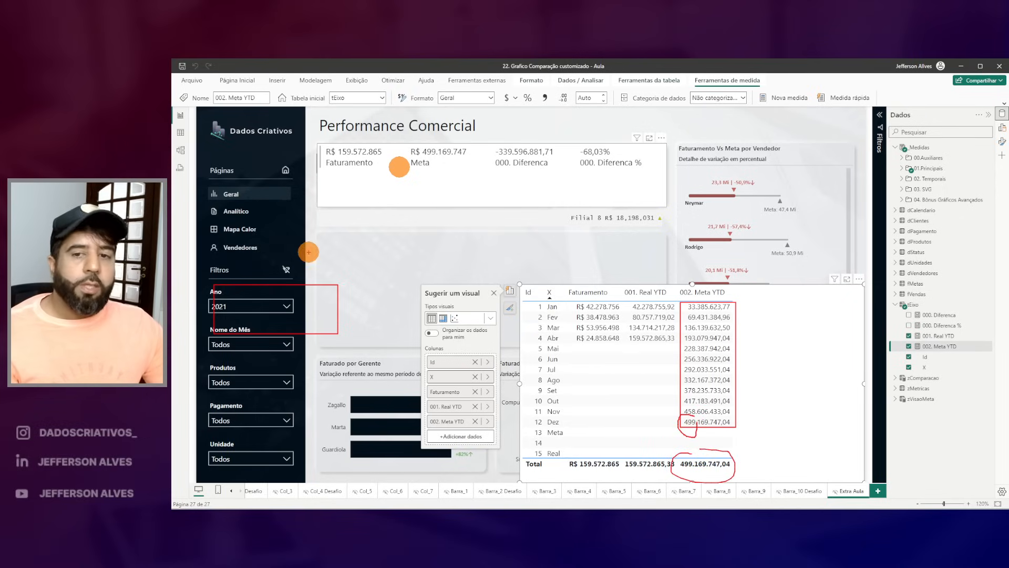
{"action": "left_click_drag", "start_coordinate": [312, 145], "coordinate": [363, 180]}
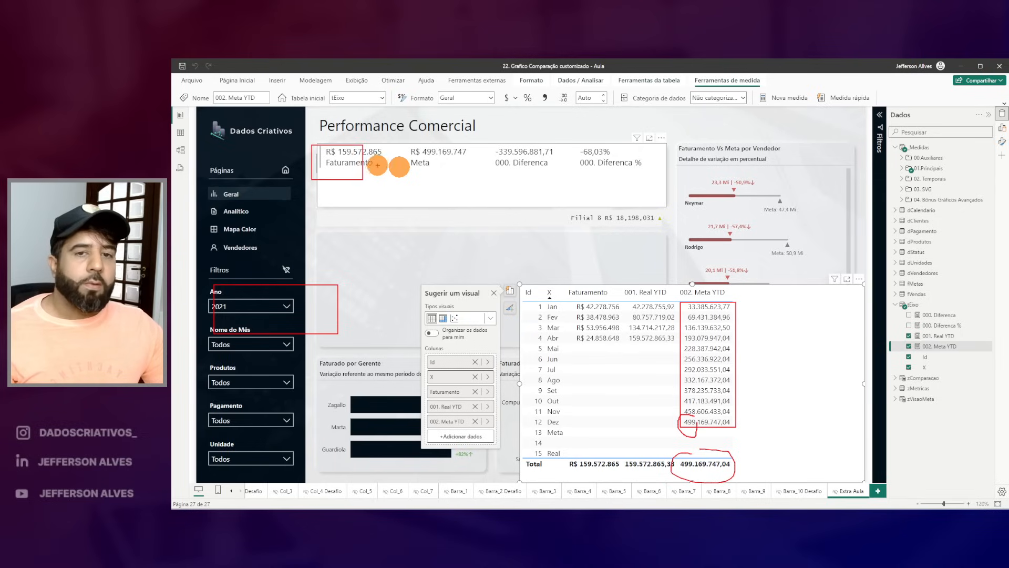
{"action": "left_click_drag", "start_coordinate": [400, 142], "coordinate": [447, 179]}
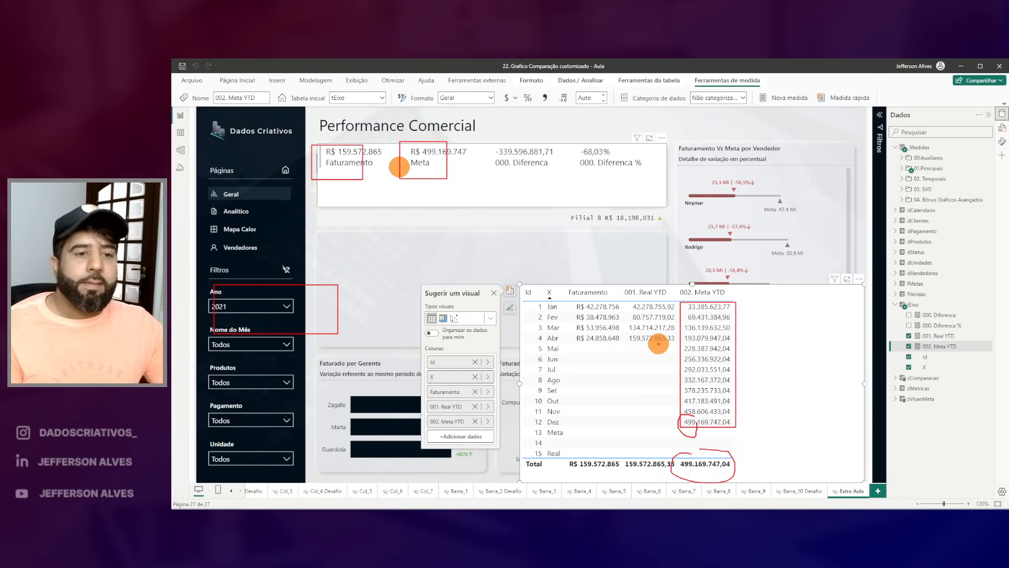
{"action": "left_click_drag", "start_coordinate": [624, 300], "coordinate": [676, 347]}
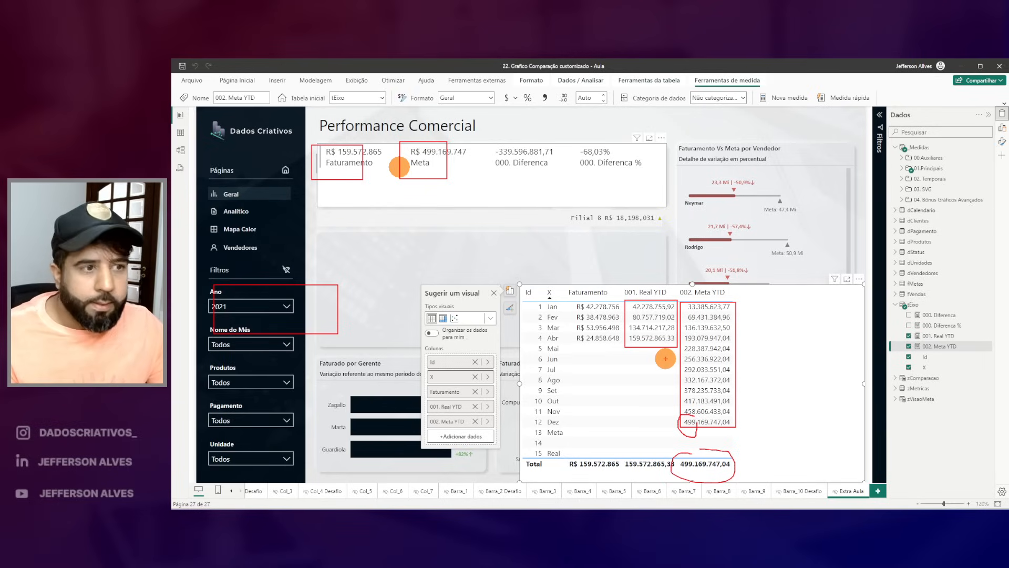
{"action": "key", "text": "Escape"}
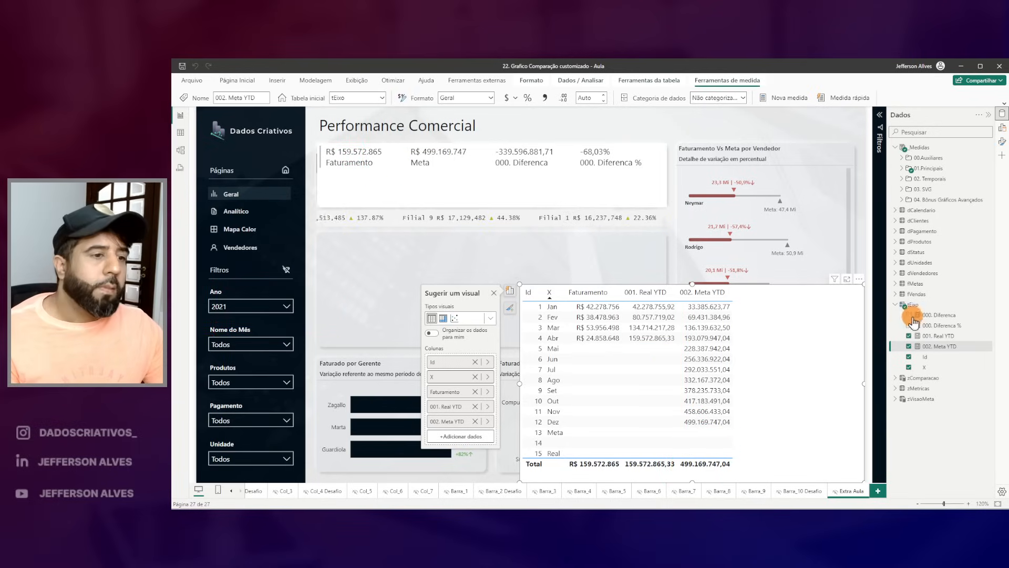
Step: Restore the dCalendario[Datas com Venda] = TRUE() filter in 002. Meta YTD, commit the measure and leave the formula editor
{"action": "left_click", "coordinate": [941, 336]}
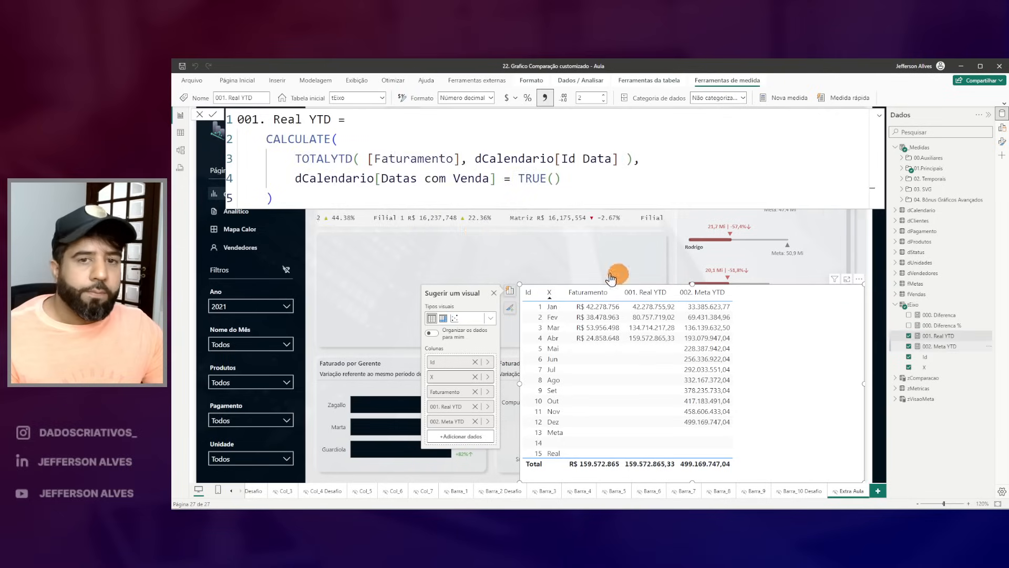
{"action": "left_click", "coordinate": [941, 346]}
{"action": "key", "text": "ctrl+z"}
{"action": "key", "text": "ctrl+z"}
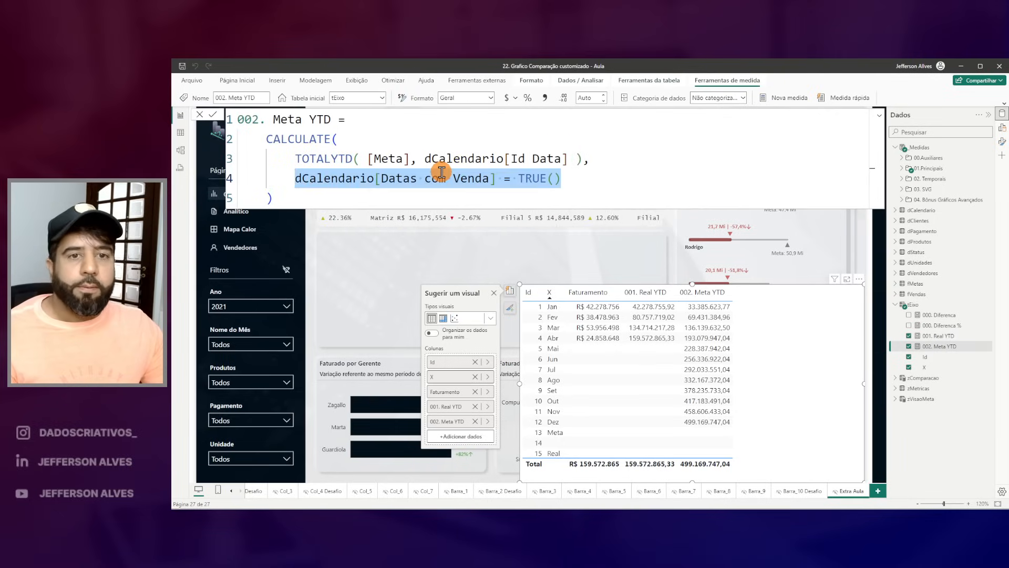
{"action": "key", "text": "Return"}
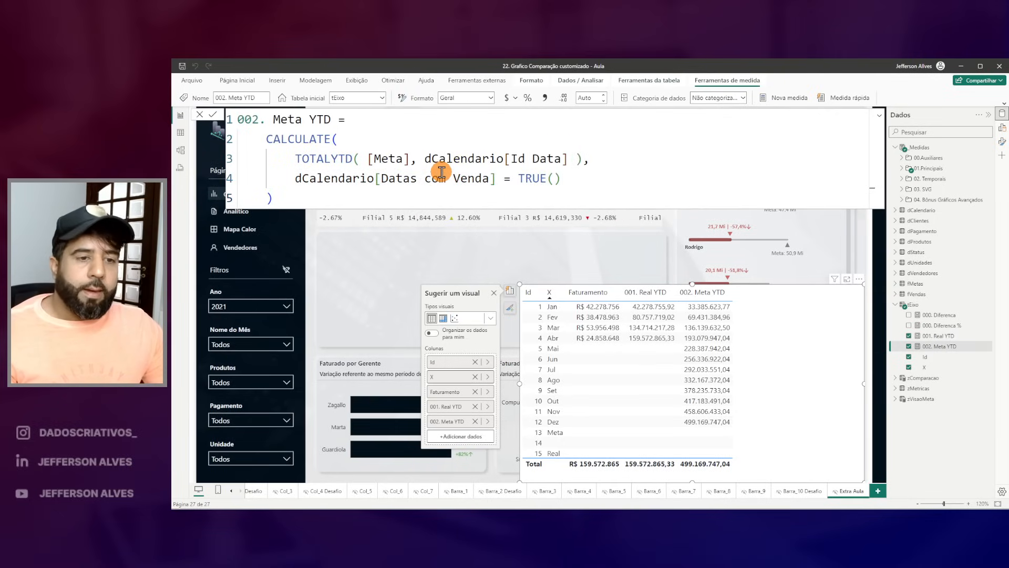
{"action": "left_click", "coordinate": [484, 213]}
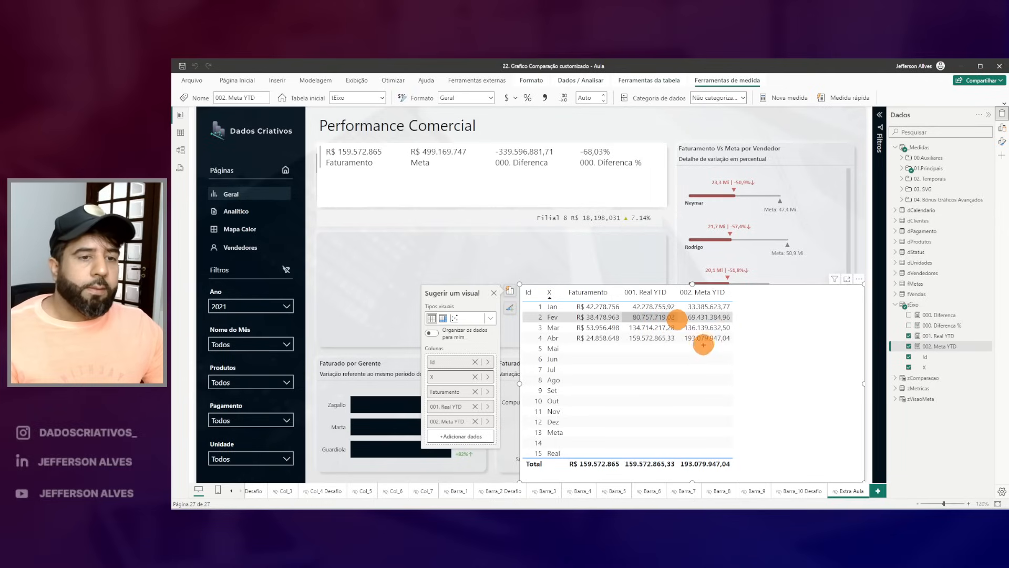
Step: Set the Ano filter to 2020 and compare the Meta card with the Dez value of 002. Meta YTD
{"action": "left_click_drag", "start_coordinate": [629, 331], "coordinate": [733, 355]}
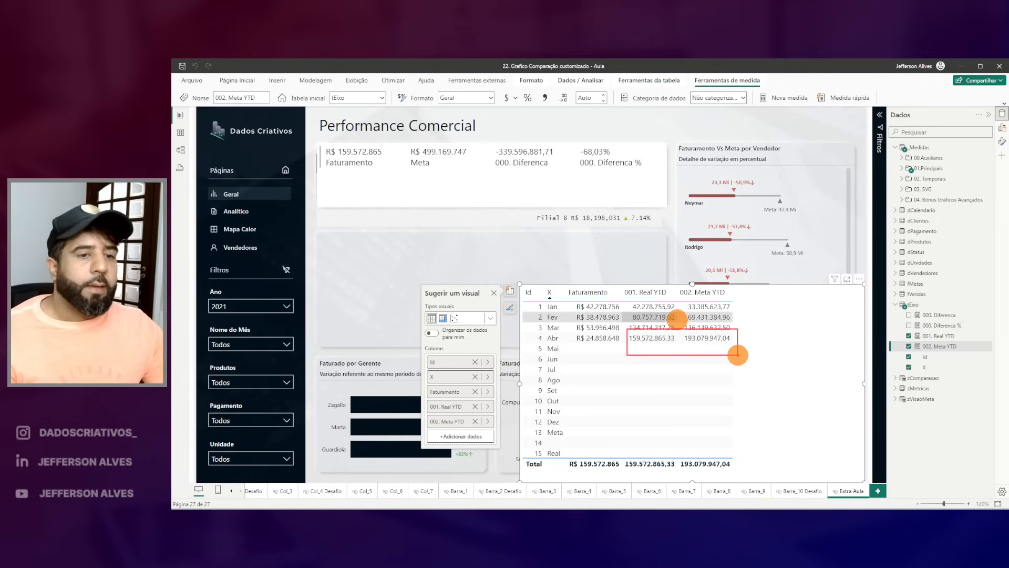
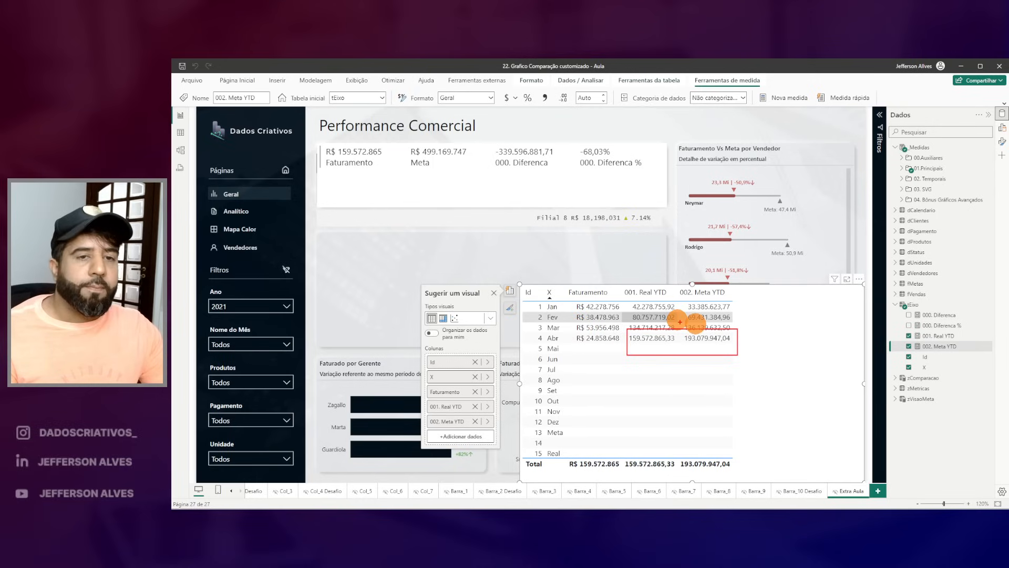
{"action": "left_click", "coordinate": [266, 303]}
{"action": "left_click", "coordinate": [237, 224]}
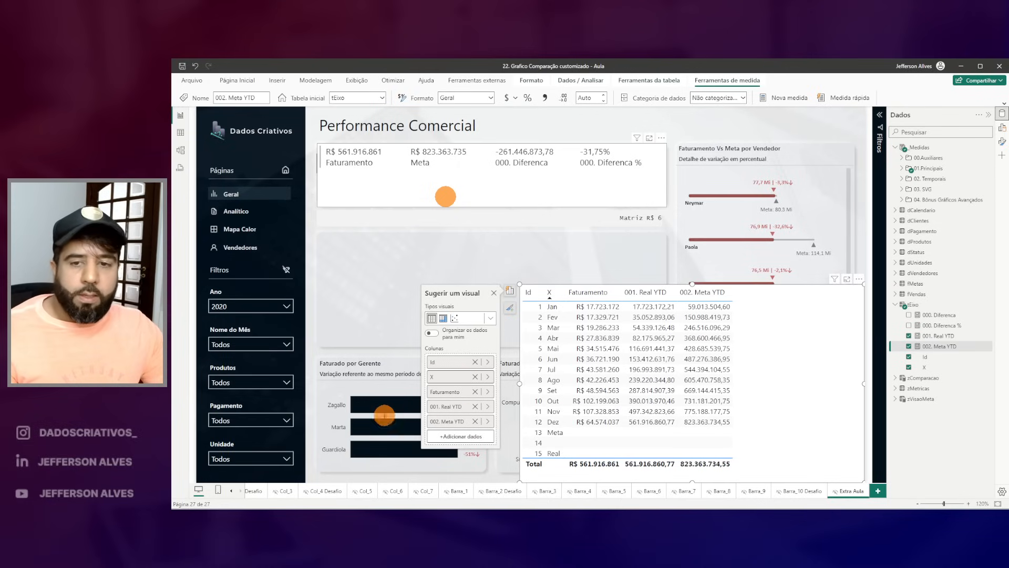
{"action": "left_click_drag", "start_coordinate": [539, 429], "coordinate": [669, 428]}
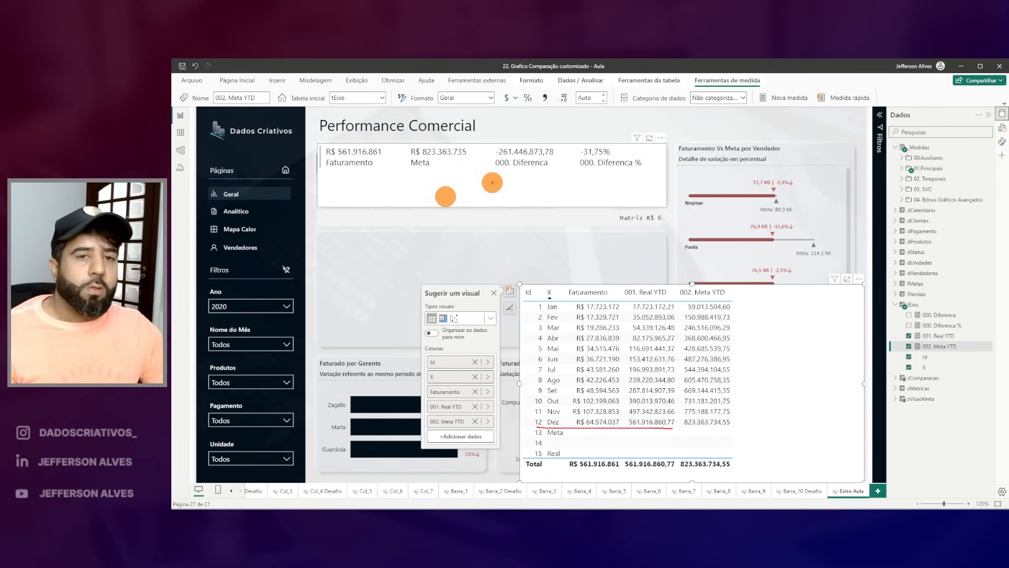
{"action": "mouse_move", "coordinate": [407, 142]}
{"action": "left_mouse_down"}
{"action": "mouse_move", "coordinate": [421, 160]}
{"action": "mouse_move", "coordinate": [470, 169]}
{"action": "left_mouse_up"}
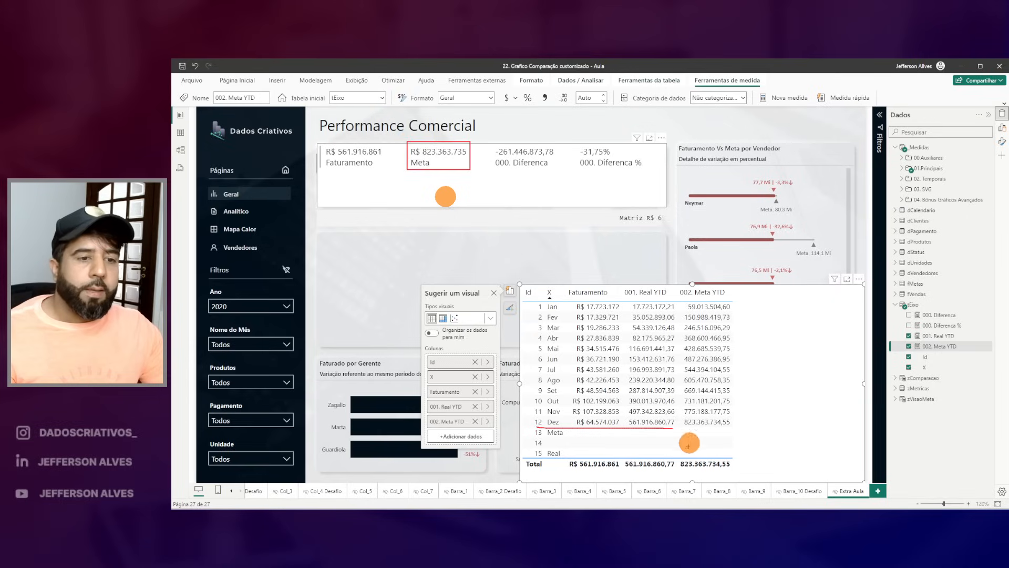
{"action": "left_click_drag", "start_coordinate": [681, 416], "coordinate": [736, 432]}
{"action": "key", "text": "Escape"}
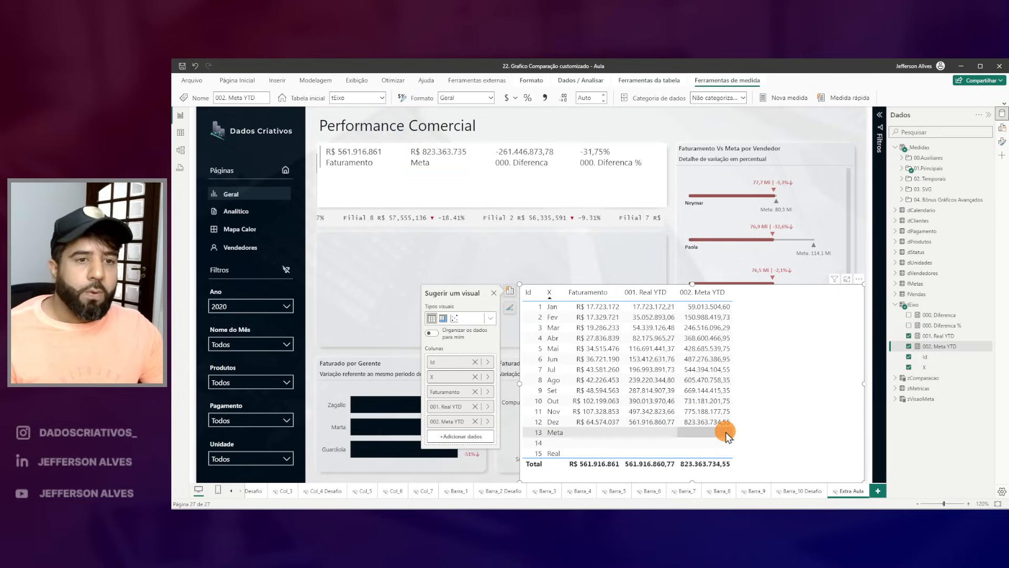
{"action": "key", "text": "ctrl+2"}
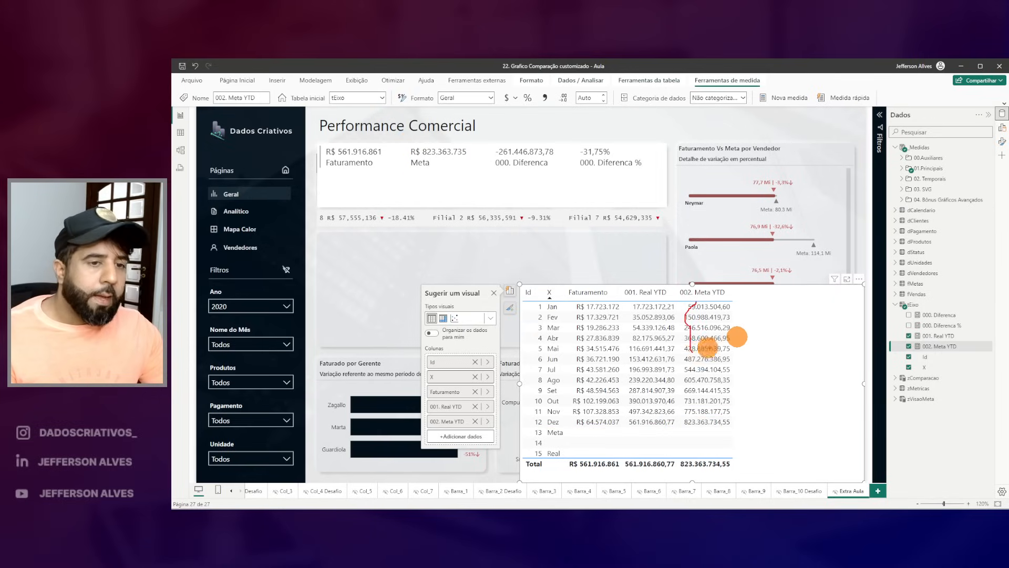
{"action": "key", "text": "Escape"}
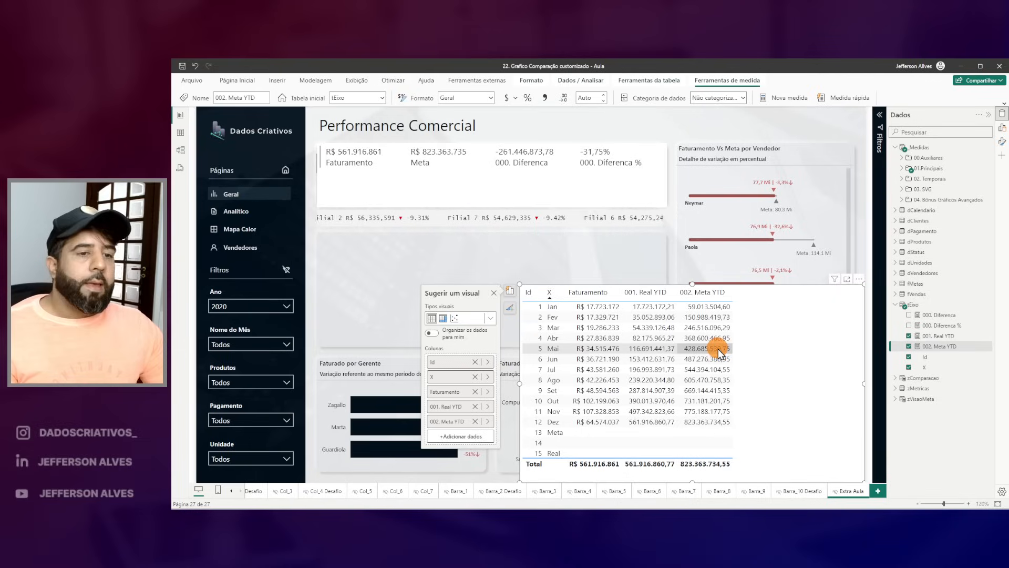
Step: Cross-filter the page by the Jan to Mar table rows, compare the Meta card with 002. Meta YTD, and clear the selection
{"action": "left_click", "coordinate": [557, 310]}
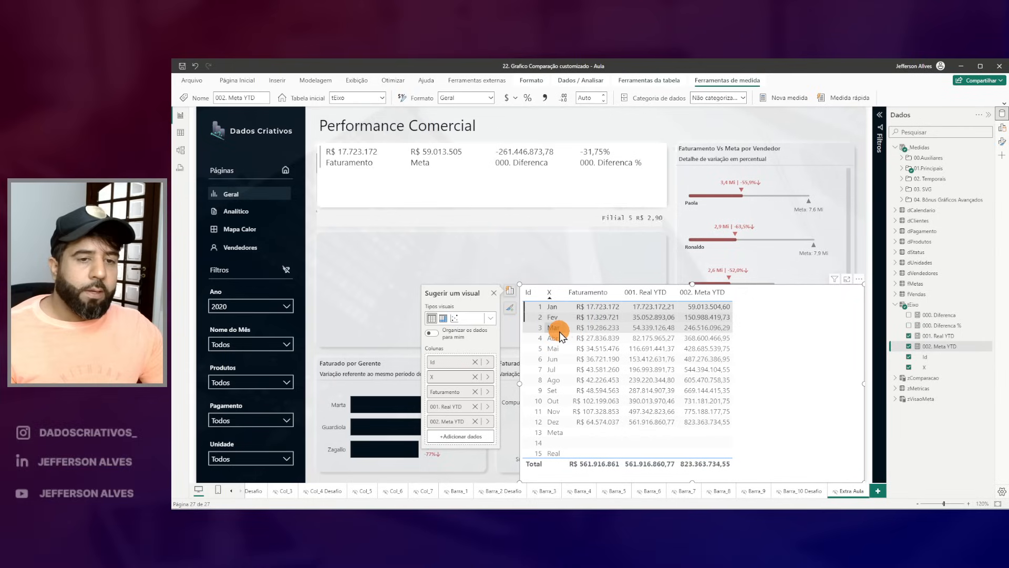
{"action": "left_click", "coordinate": [560, 332], "text": "ctrl"}
{"action": "key", "text": "ctrl+2"}
{"action": "left_click_drag", "start_coordinate": [534, 299], "coordinate": [567, 339]}
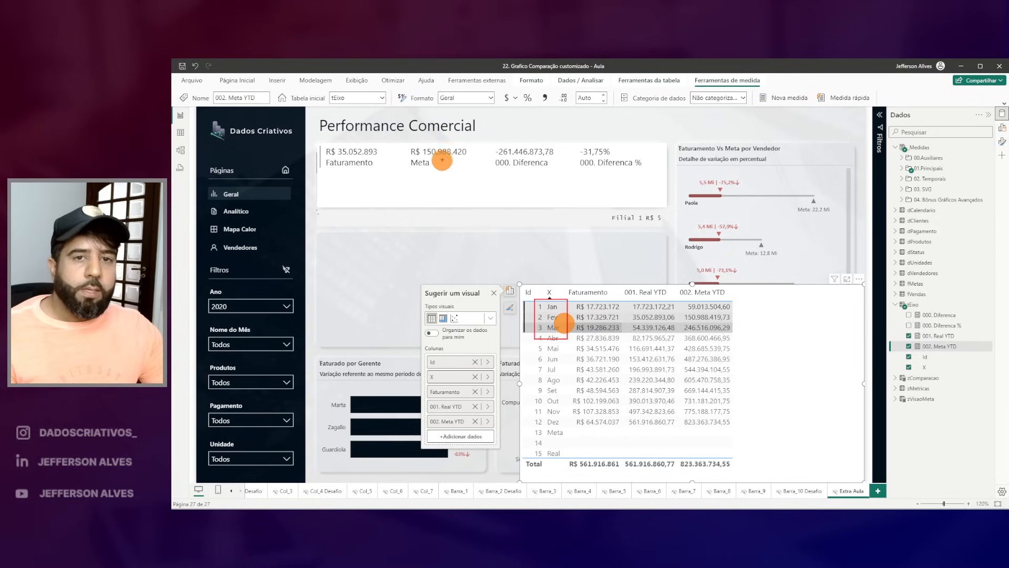
{"action": "mouse_move", "coordinate": [407, 153]}
{"action": "left_mouse_down"}
{"action": "mouse_move", "coordinate": [440, 159]}
{"action": "mouse_move", "coordinate": [596, 267]}
{"action": "left_mouse_up"}
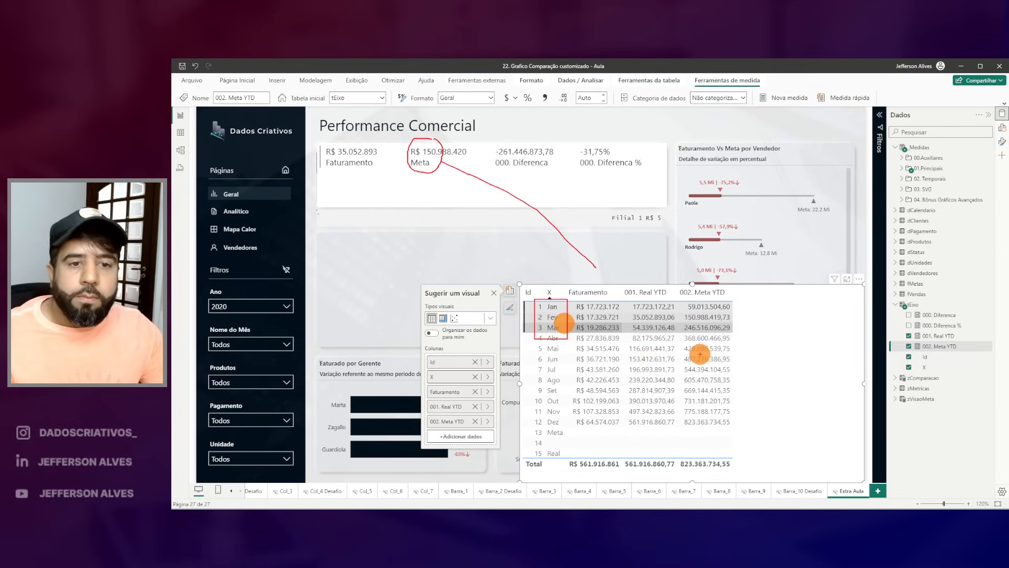
{"action": "key", "text": "Escape"}
{"action": "left_click_drag", "start_coordinate": [537, 297], "coordinate": [571, 334]}
{"action": "mouse_move", "coordinate": [411, 151]}
{"action": "left_mouse_down"}
{"action": "mouse_move", "coordinate": [436, 156]}
{"action": "mouse_move", "coordinate": [648, 314]}
{"action": "left_mouse_up"}
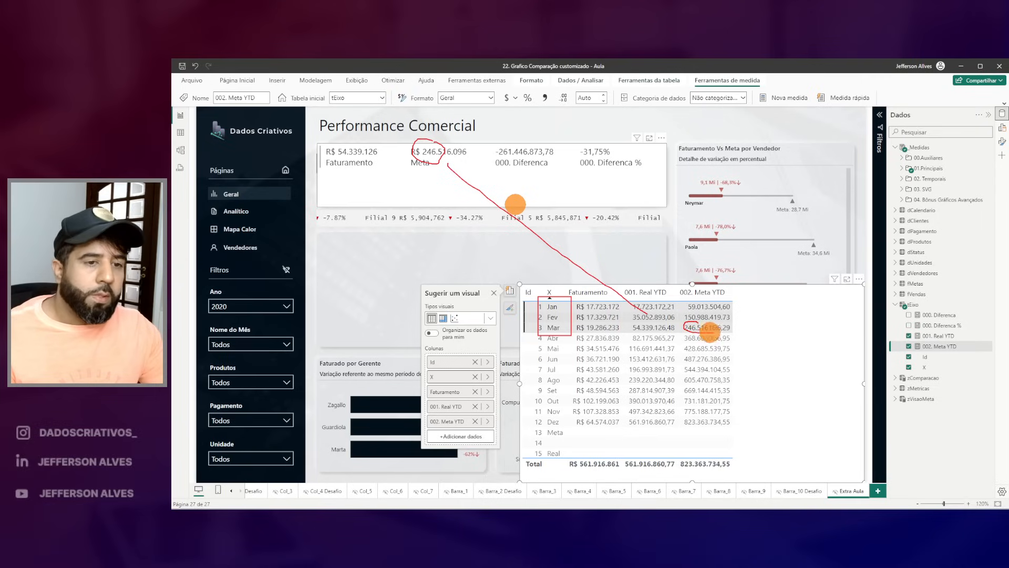
{"action": "key", "text": "Escape"}
{"action": "left_click", "coordinate": [782, 357]}
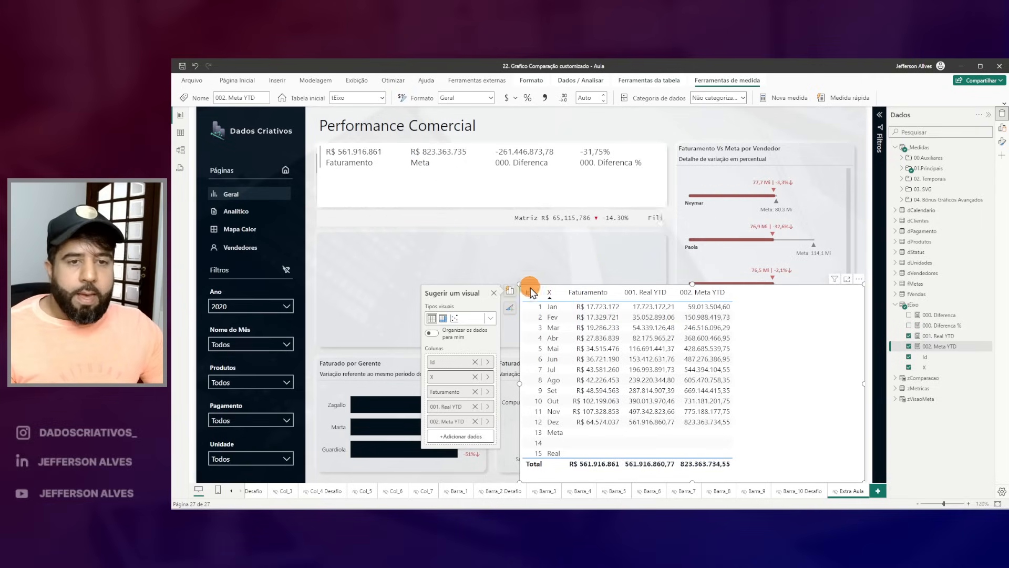
Step: Shrink the table visual into the page's lower-right corner and insert a blank visual in the empty central area
{"action": "left_click_drag", "start_coordinate": [520, 286], "coordinate": [676, 380]}
{"action": "left_click", "coordinate": [384, 274]}
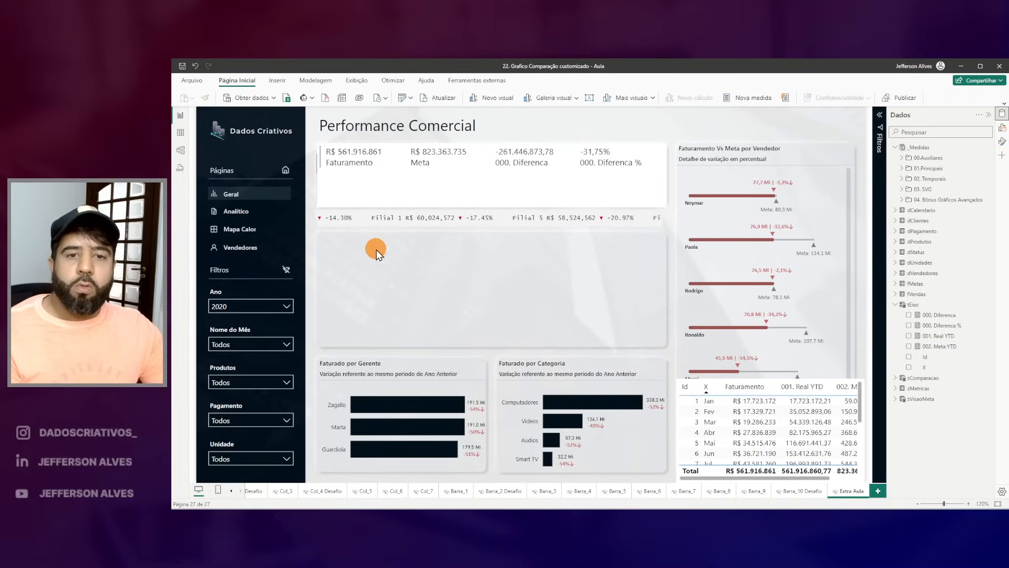
{"action": "right_click", "coordinate": [378, 250]}
{"action": "left_click", "coordinate": [399, 269]}
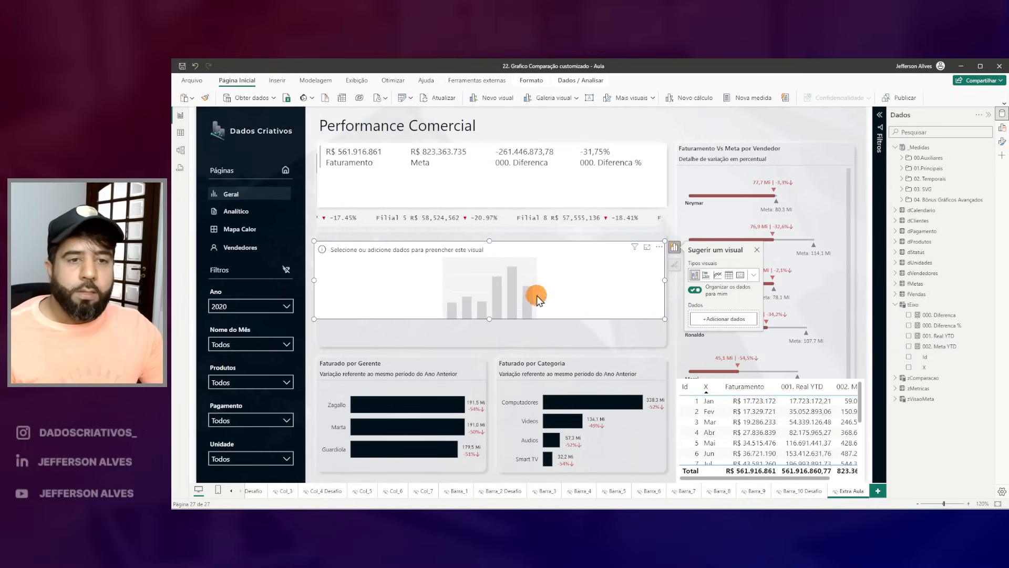
Step: Enlarge the empty visual to fill its panel area and make it a clustered column and line chart
{"action": "left_click_drag", "start_coordinate": [489, 241], "coordinate": [483, 235]}
{"action": "left_click_drag", "start_coordinate": [486, 318], "coordinate": [496, 346]}
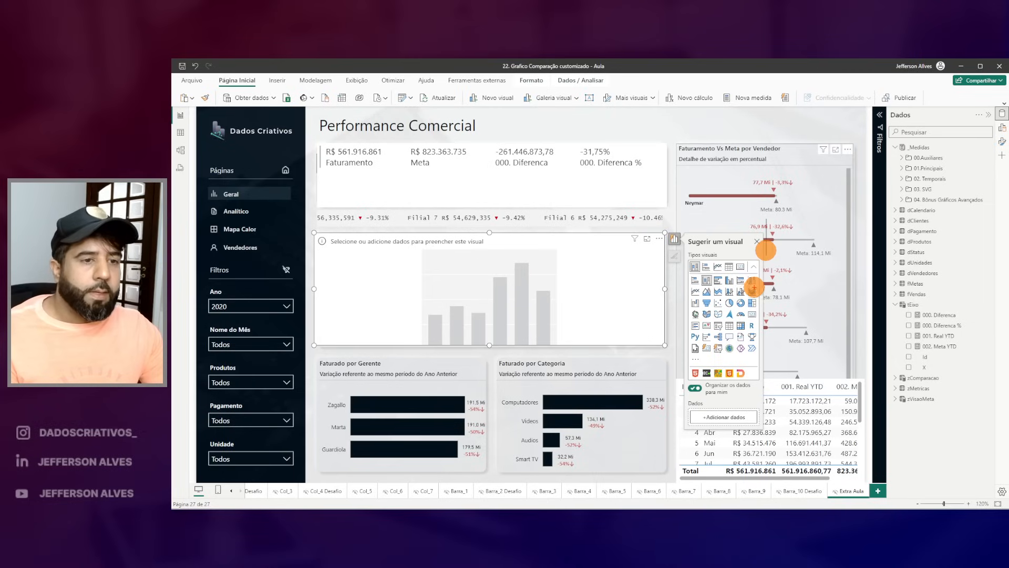
{"action": "left_click", "coordinate": [740, 291]}
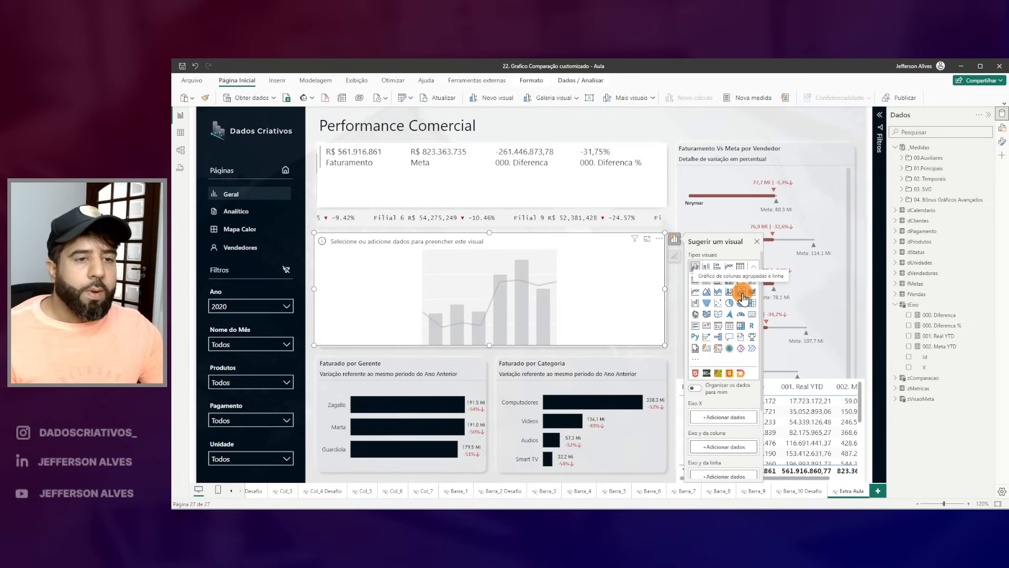
{"action": "left_click", "coordinate": [1002, 128]}
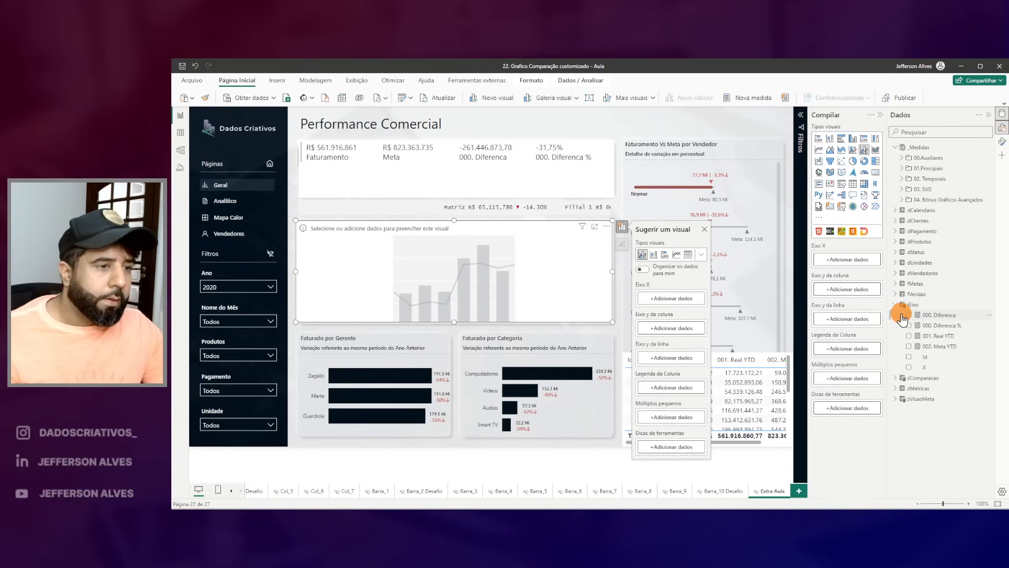
Step: Add X and Id to the chart's X axis and 001. Real YTD and 002. Meta YTD to its line Y axis
{"action": "left_click_drag", "start_coordinate": [925, 370], "coordinate": [849, 273]}
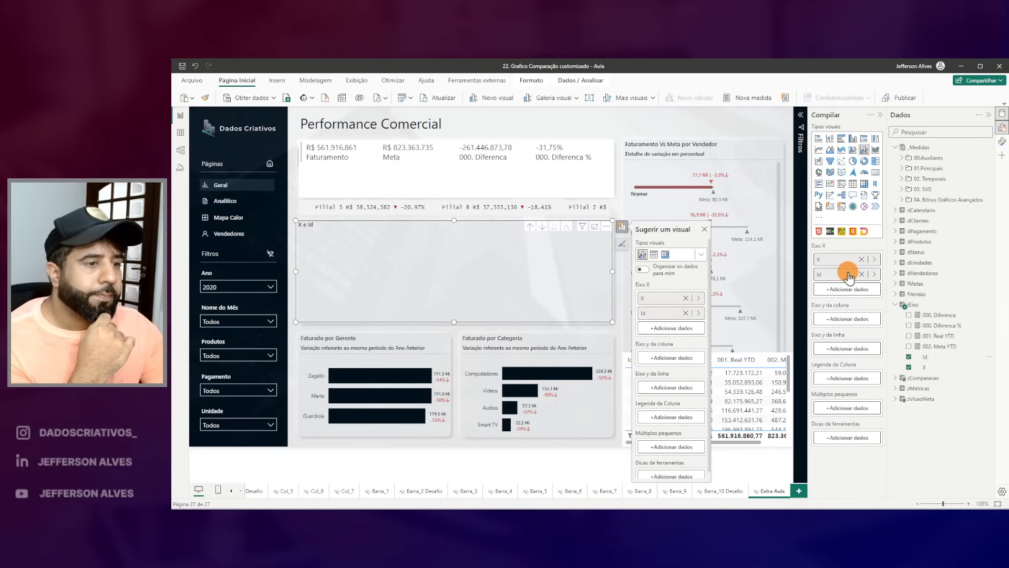
{"action": "key", "text": "ctrl+2"}
{"action": "mouse_move", "coordinate": [865, 329]}
{"action": "left_mouse_down"}
{"action": "mouse_move", "coordinate": [802, 338]}
{"action": "mouse_move", "coordinate": [898, 324]}
{"action": "mouse_move", "coordinate": [903, 336]}
{"action": "mouse_move", "coordinate": [871, 327]}
{"action": "mouse_move", "coordinate": [853, 349]}
{"action": "left_mouse_up"}
{"action": "key", "text": "Escape"}
{"action": "left_click_drag", "start_coordinate": [941, 348], "coordinate": [849, 365]}
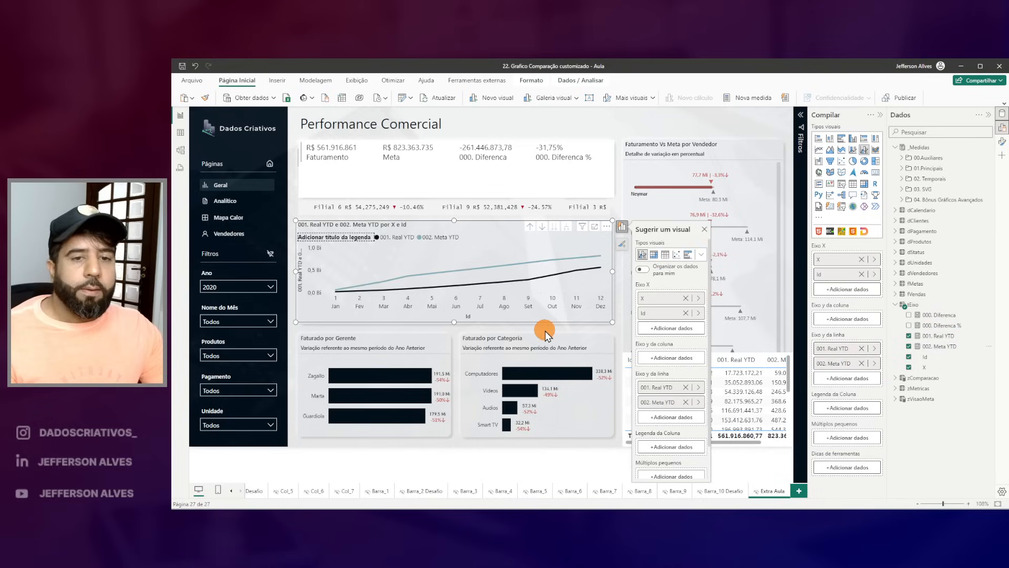
Step: Stretch the line chart downward to a height of 337 and set its background transparency to 0%
{"action": "left_click_drag", "start_coordinate": [454, 321], "coordinate": [462, 386]}
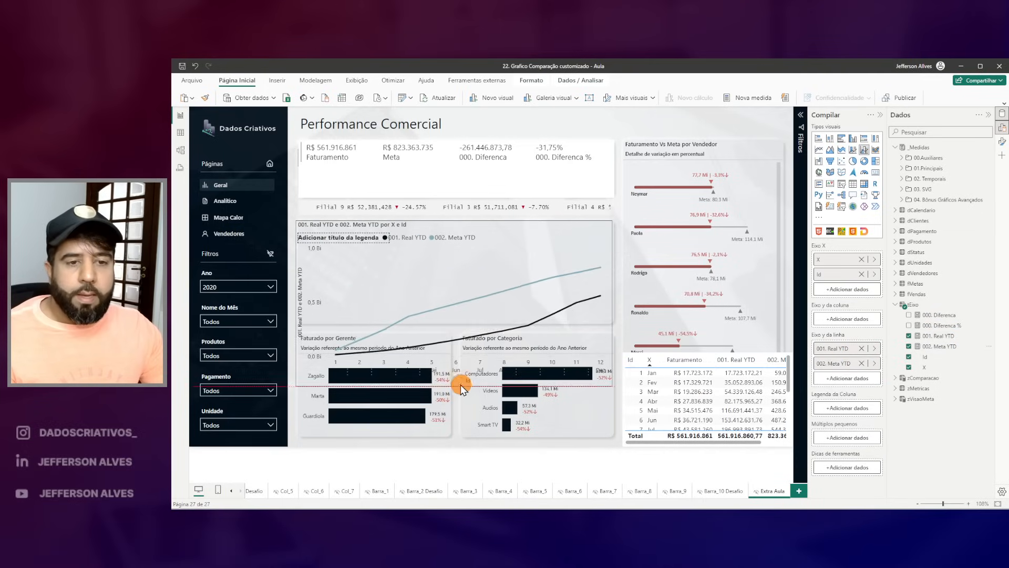
{"action": "left_click", "coordinate": [1003, 141]}
{"action": "left_click", "coordinate": [835, 169]}
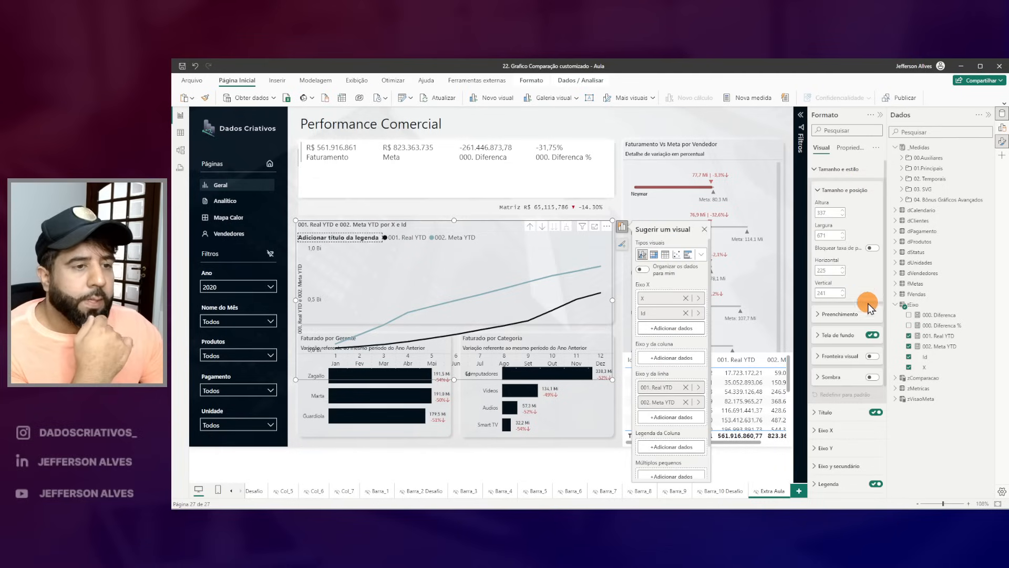
{"action": "left_click", "coordinate": [838, 335]}
{"action": "left_click_drag", "start_coordinate": [875, 383], "coordinate": [762, 376]}
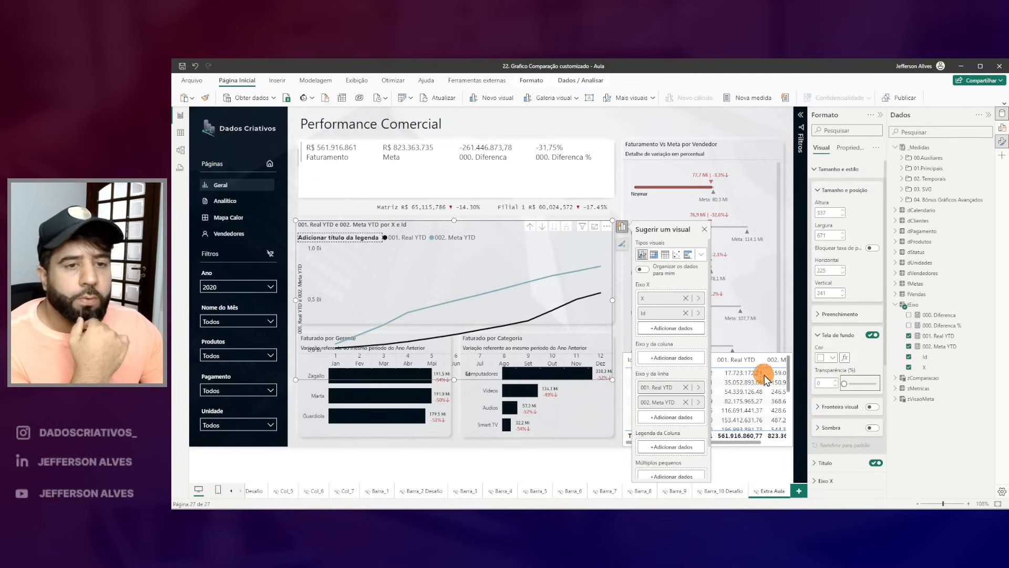
{"action": "left_click", "coordinate": [827, 337]}
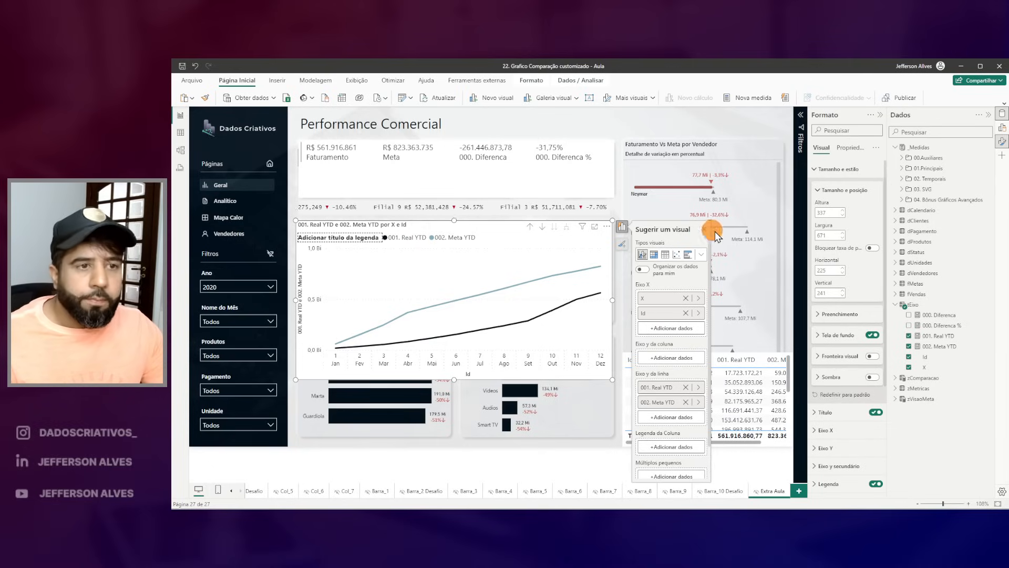
Step: Title the chart "(Acumulado) Faturamento Vs Meta ao longo do tempo" and set the title font size to 9
{"action": "left_click", "coordinate": [815, 169]}
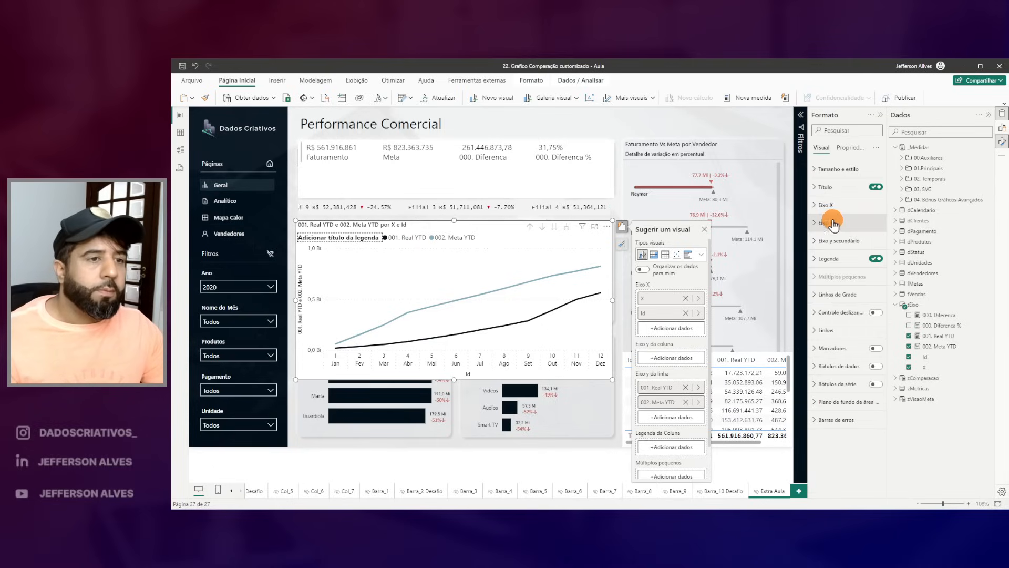
{"action": "left_click", "coordinate": [821, 187]}
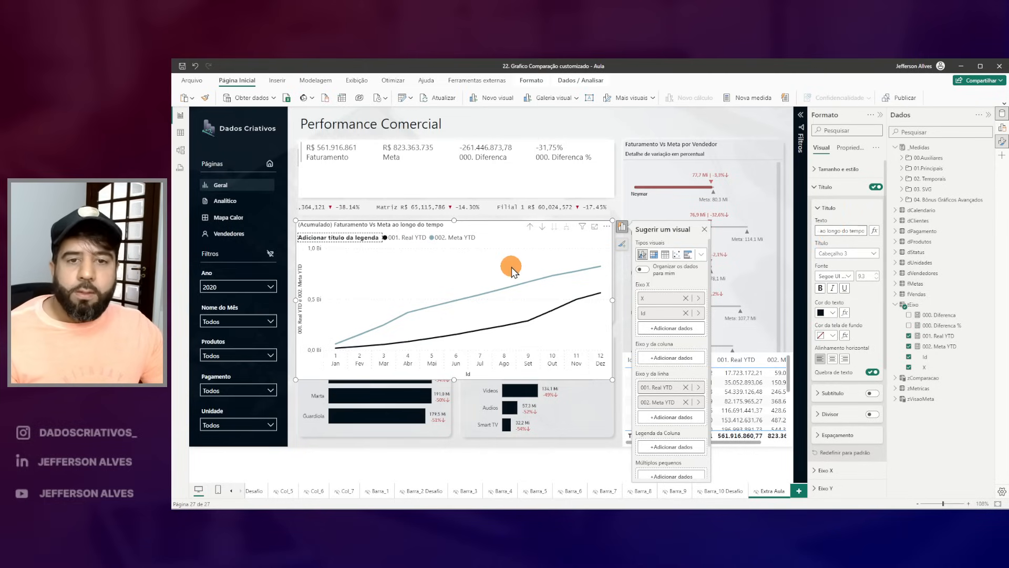
{"action": "left_click", "coordinate": [877, 278]}
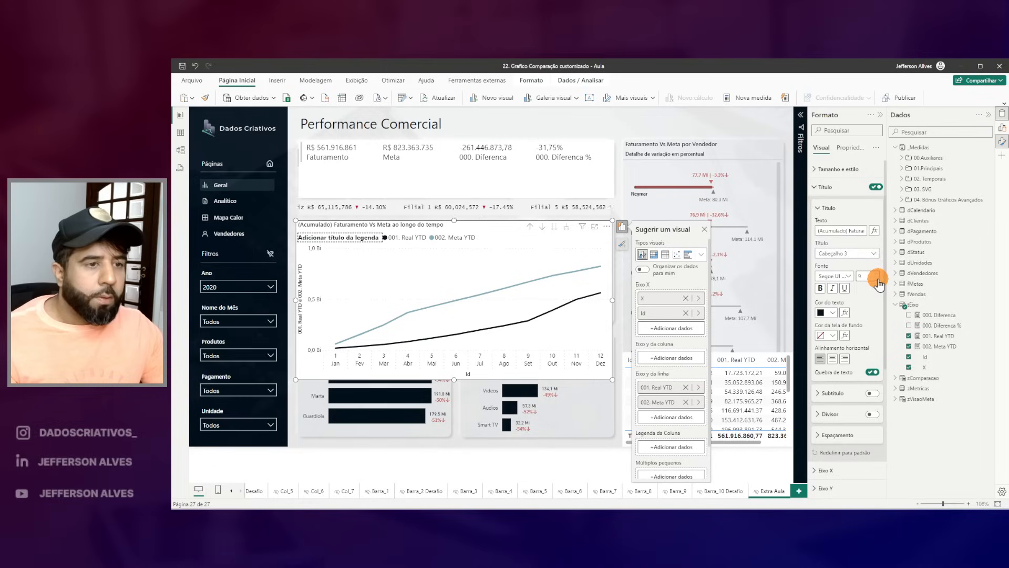
{"action": "left_click", "coordinate": [828, 208]}
{"action": "left_click", "coordinate": [872, 229]}
{"action": "left_click", "coordinate": [824, 229]}
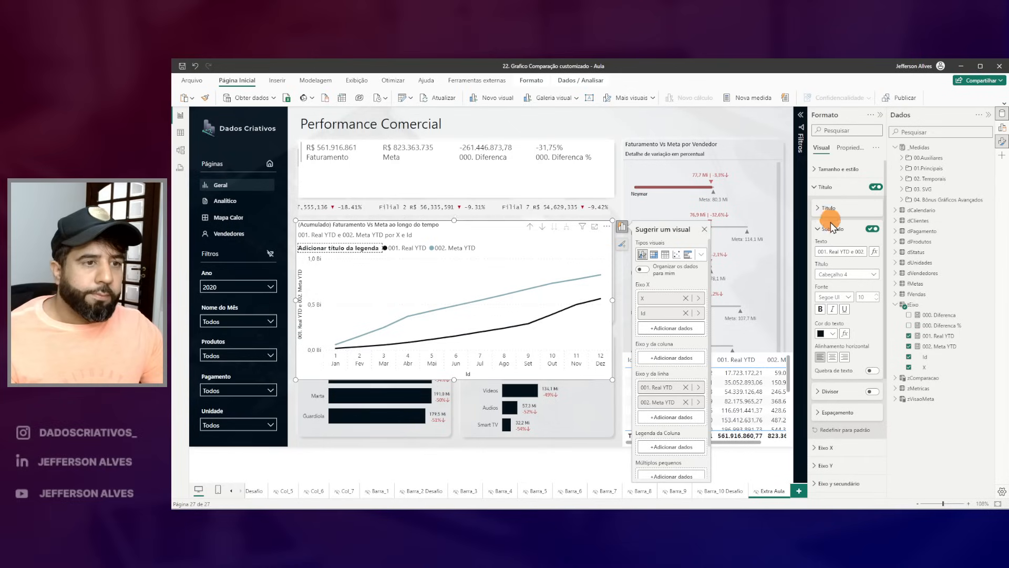
{"action": "left_click", "coordinate": [837, 257]}
{"action": "key", "text": "ctrl+a"}
{"action": "key", "text": "ctrl+v"}
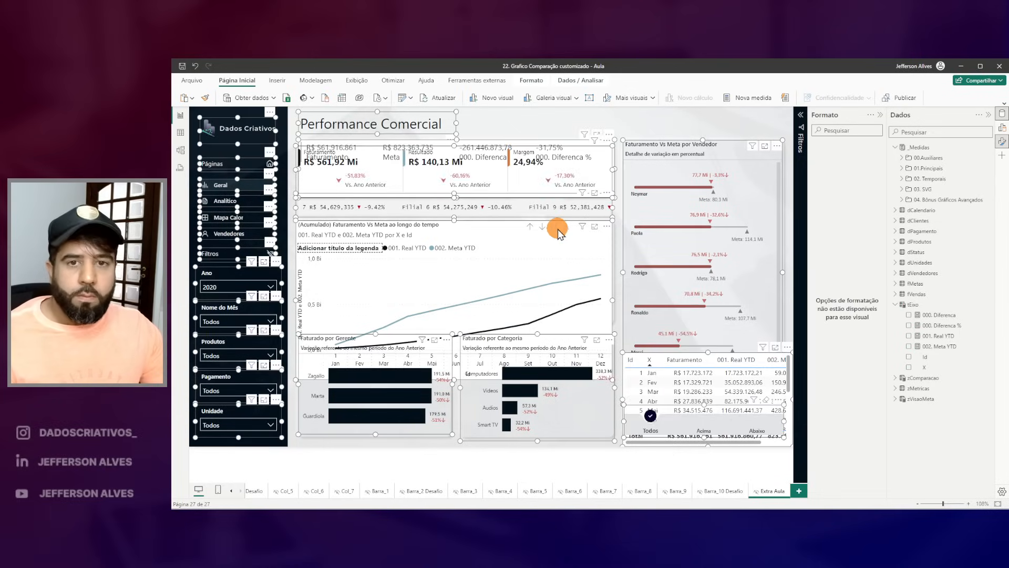
{"action": "key", "text": "ctrl+z"}
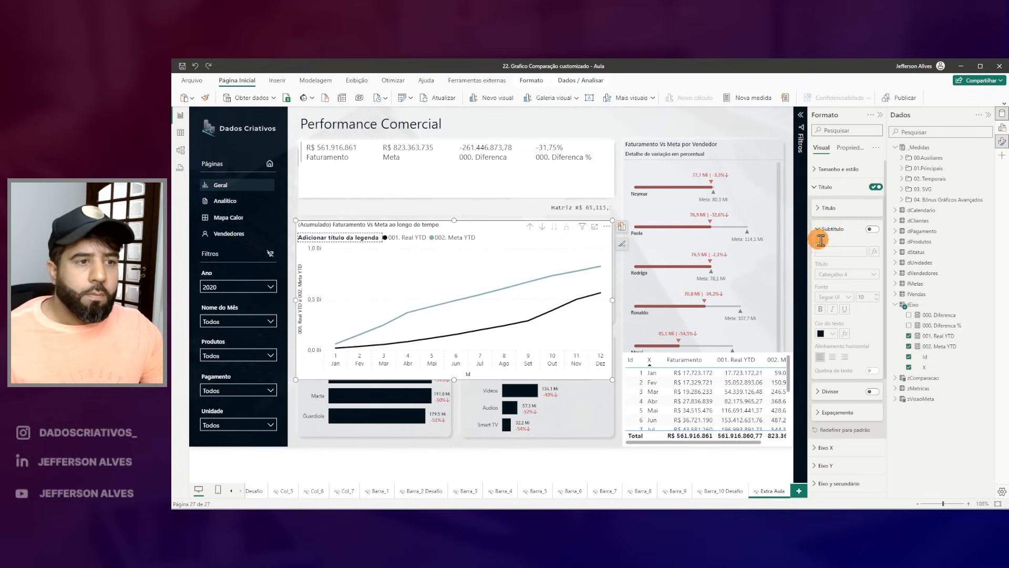
Step: Turn on the chart's subtitle with the text "Com variação em Reais e Percentual do atingimento da meta"
{"action": "left_click", "coordinate": [861, 231]}
{"action": "left_click", "coordinate": [867, 232]}
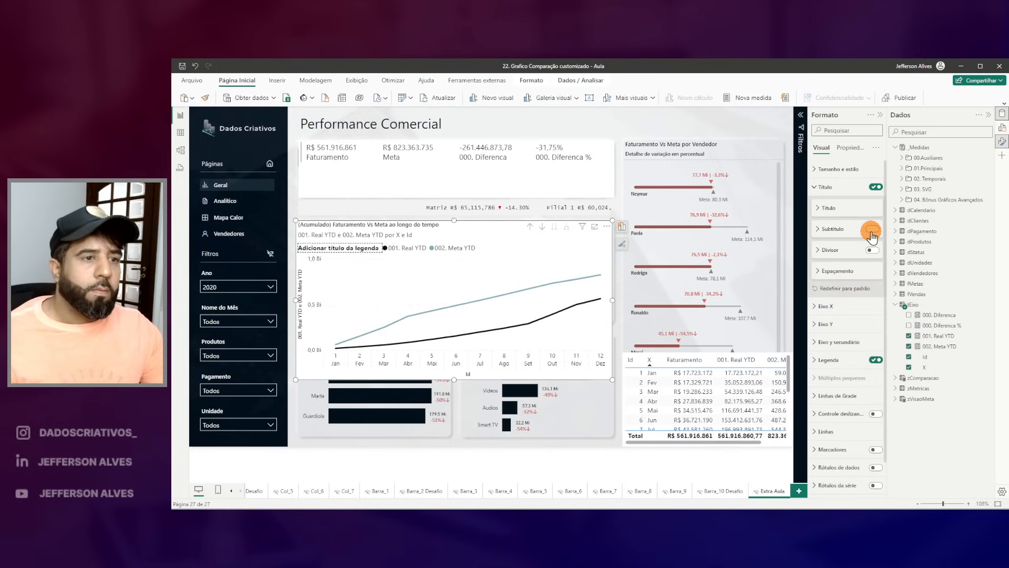
{"action": "triple_click", "coordinate": [854, 250]}
{"action": "type", "text": "Com variação em Reais e Percentual do atingimento da meta"}
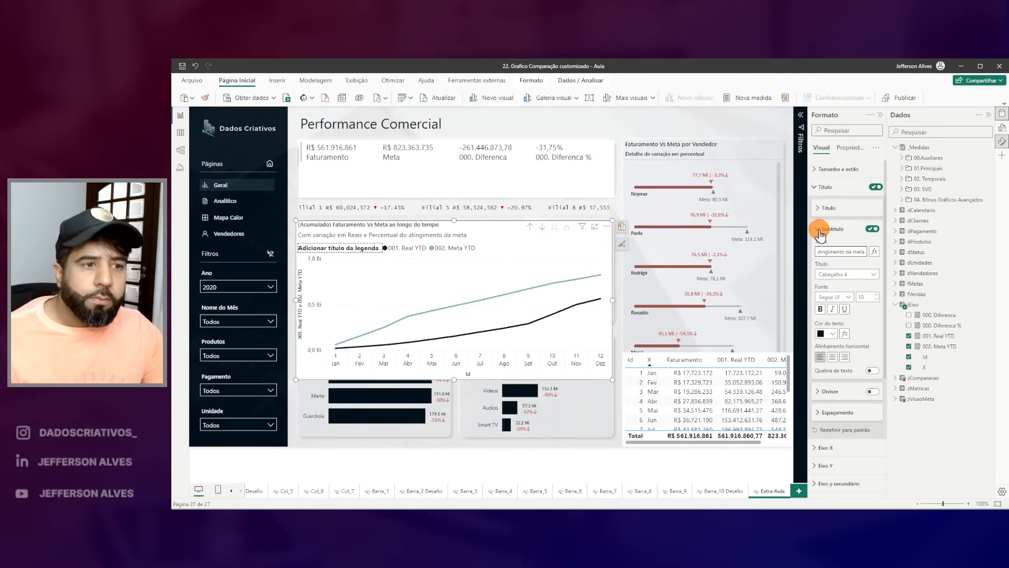
Step: Reduce the subtitle's font size and change its font family
{"action": "left_click", "coordinate": [877, 299]}
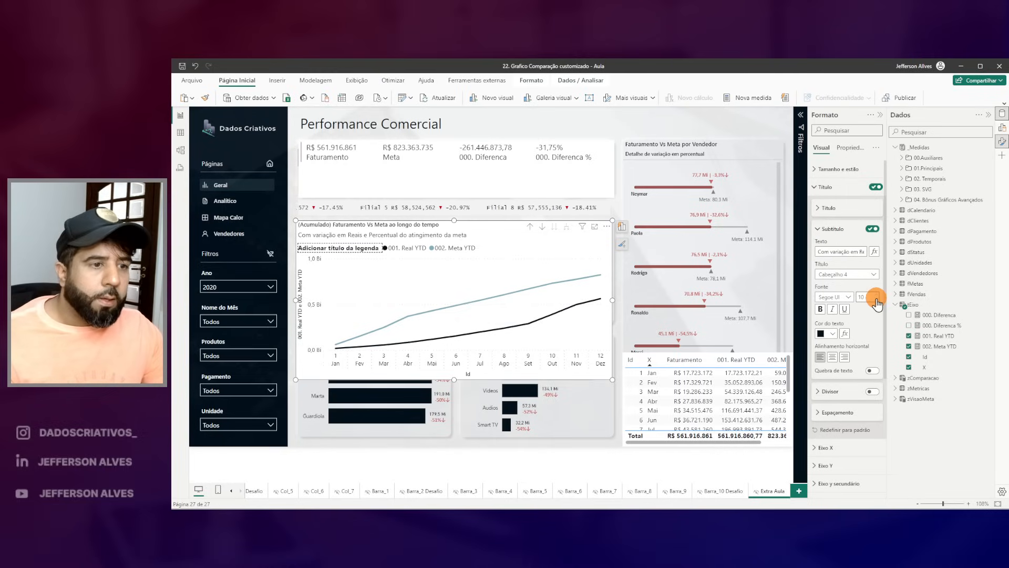
{"action": "left_click", "coordinate": [844, 296]}
{"action": "left_click", "coordinate": [849, 396]}
{"action": "left_click", "coordinate": [818, 229]}
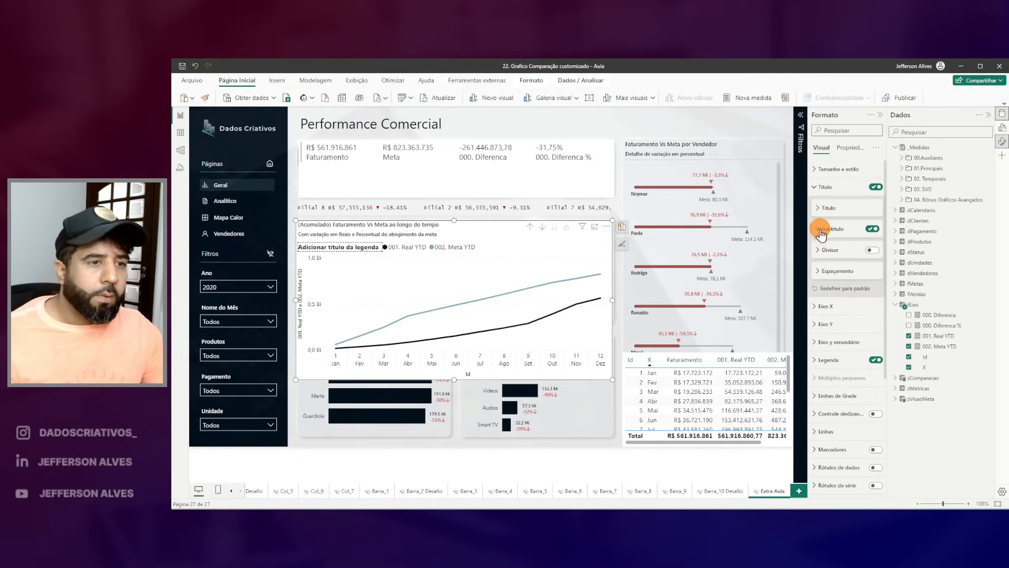
Step: Turn on the divider below the chart's subtitle and color it gray
{"action": "left_click", "coordinate": [873, 250]}
{"action": "left_click", "coordinate": [823, 251]}
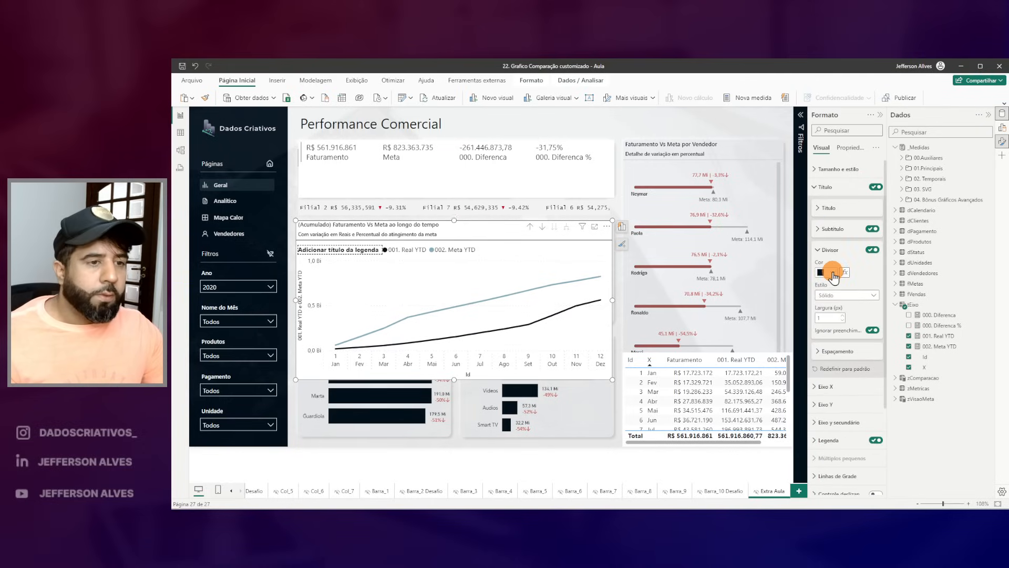
{"action": "left_click", "coordinate": [829, 272]}
{"action": "left_click", "coordinate": [829, 348]}
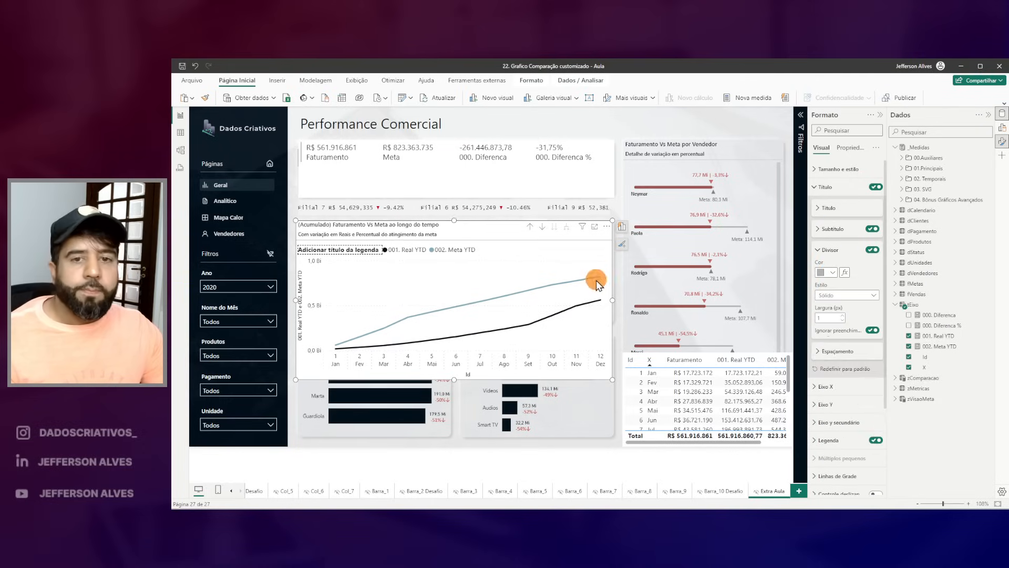
{"action": "left_click", "coordinate": [828, 204]}
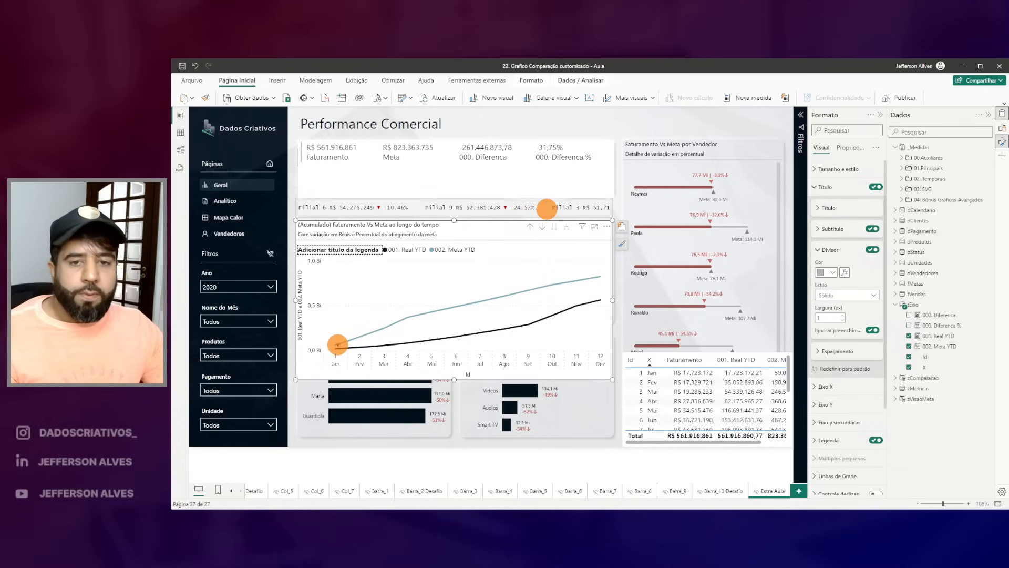
{"action": "left_click", "coordinate": [816, 169]}
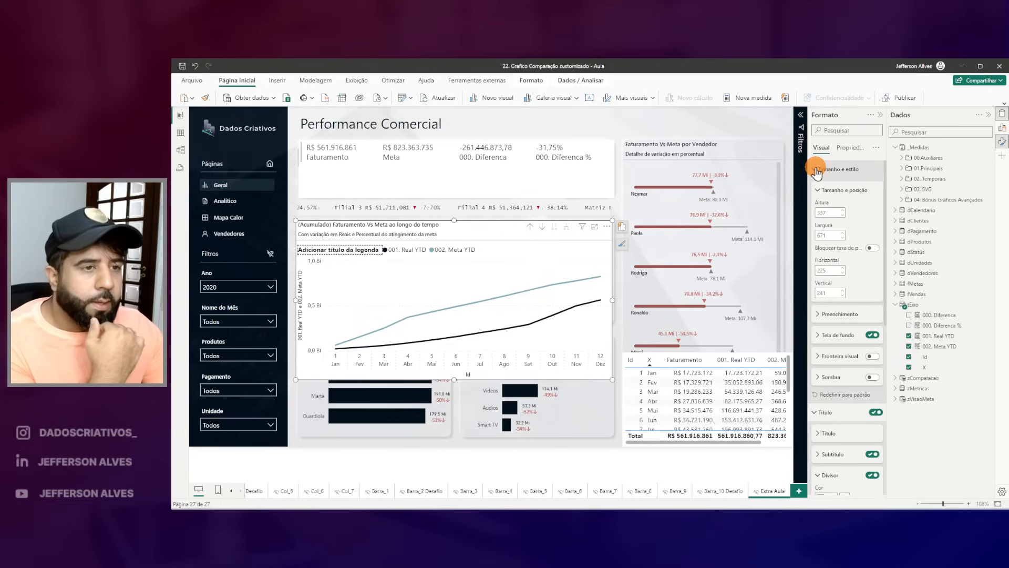
{"action": "left_click", "coordinate": [816, 170]}
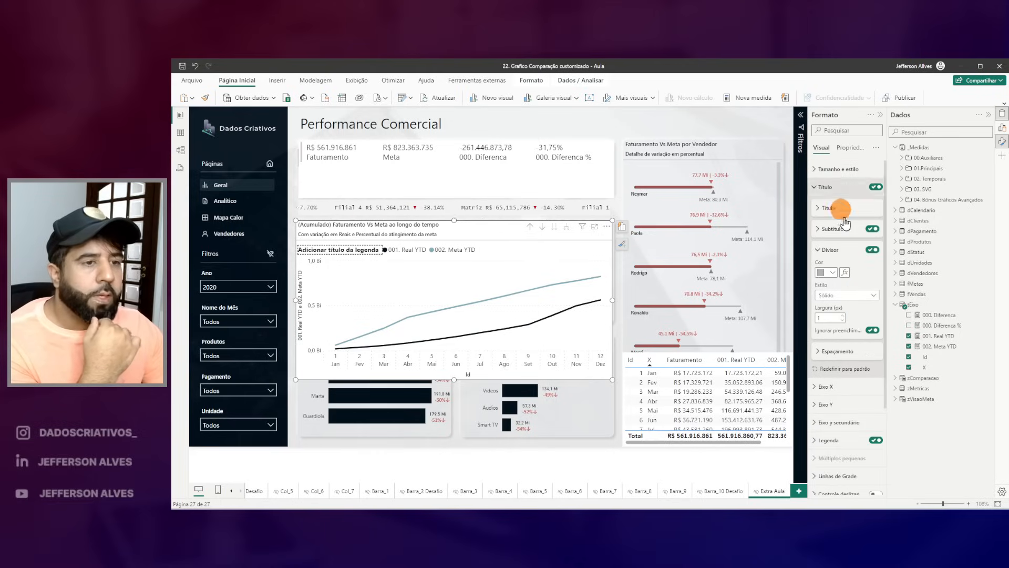
{"action": "left_click", "coordinate": [821, 186]}
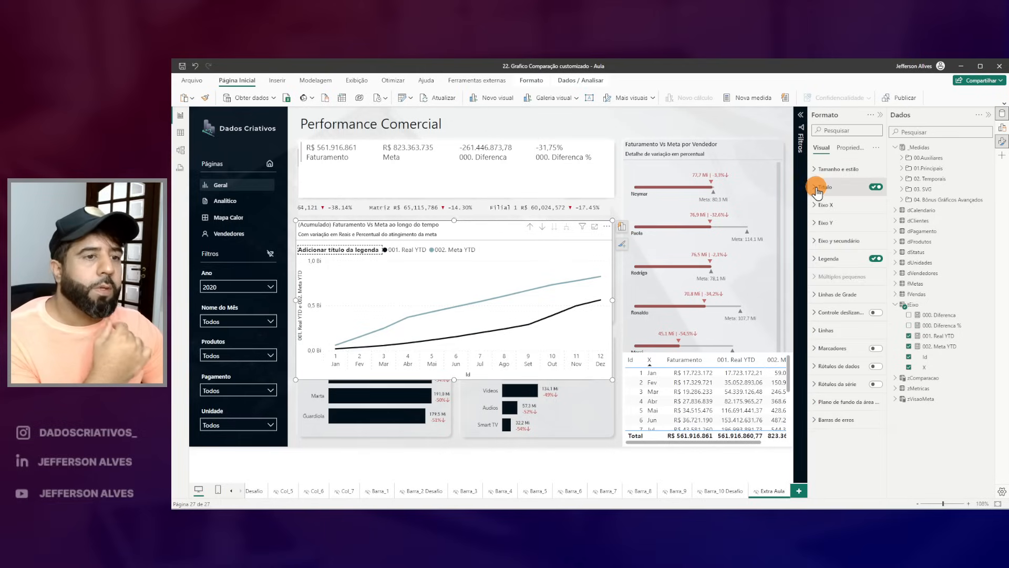
Step: Turn off the Y axis title and set the Y axis minimum to 0
{"action": "left_click", "coordinate": [823, 222]}
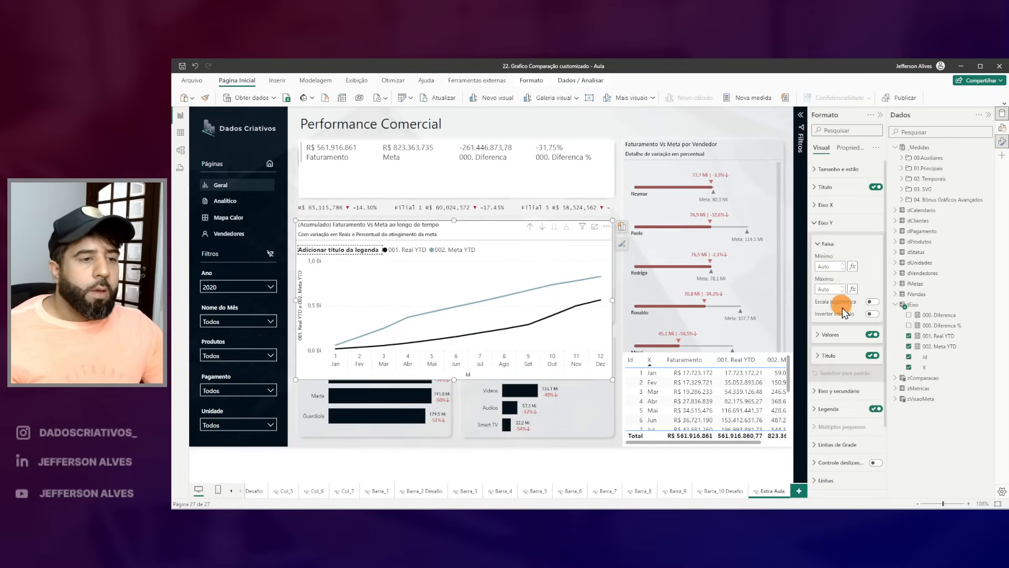
{"action": "left_click", "coordinate": [873, 359]}
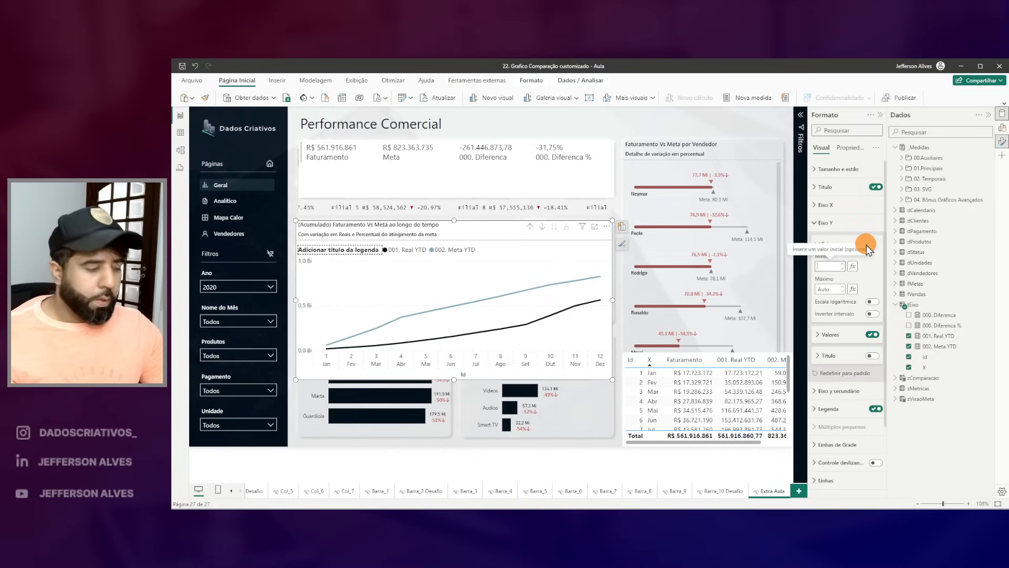
{"action": "type", "text": "0"}
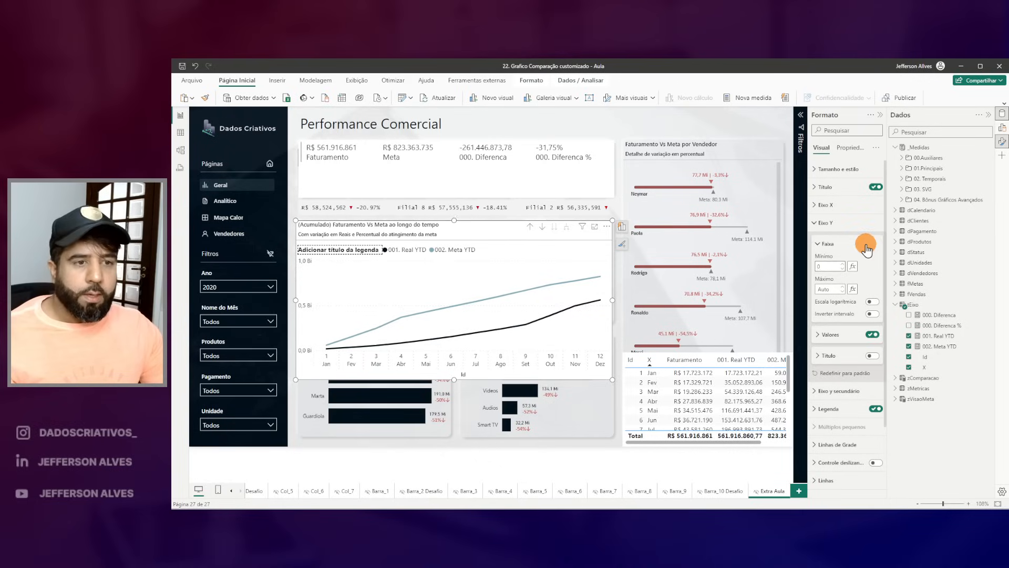
{"action": "left_click", "coordinate": [818, 223]}
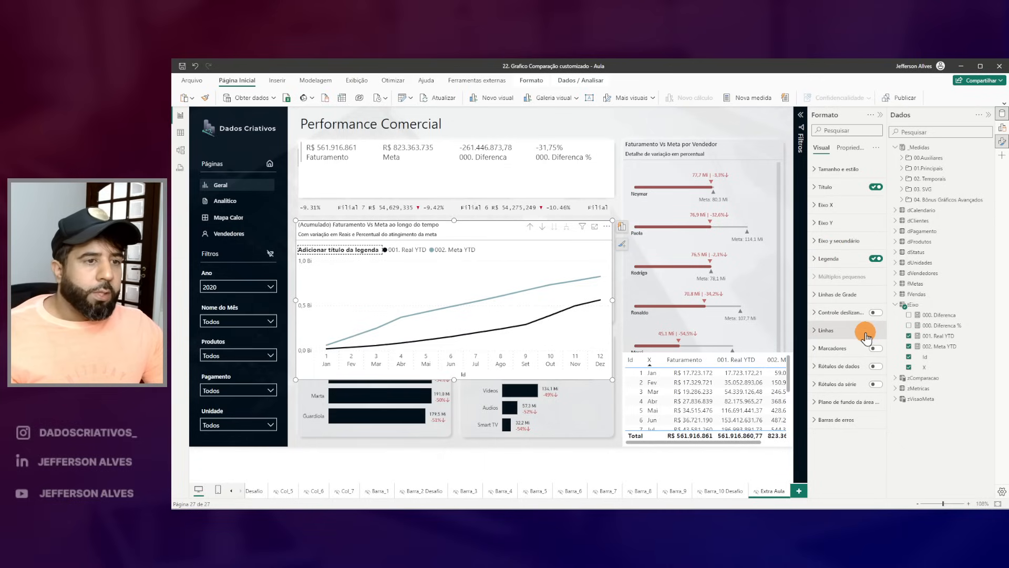
Step: Set the X axis labels to Segoe UI Semibold at size 8 and turn off the X axis title
{"action": "left_click", "coordinate": [823, 205]}
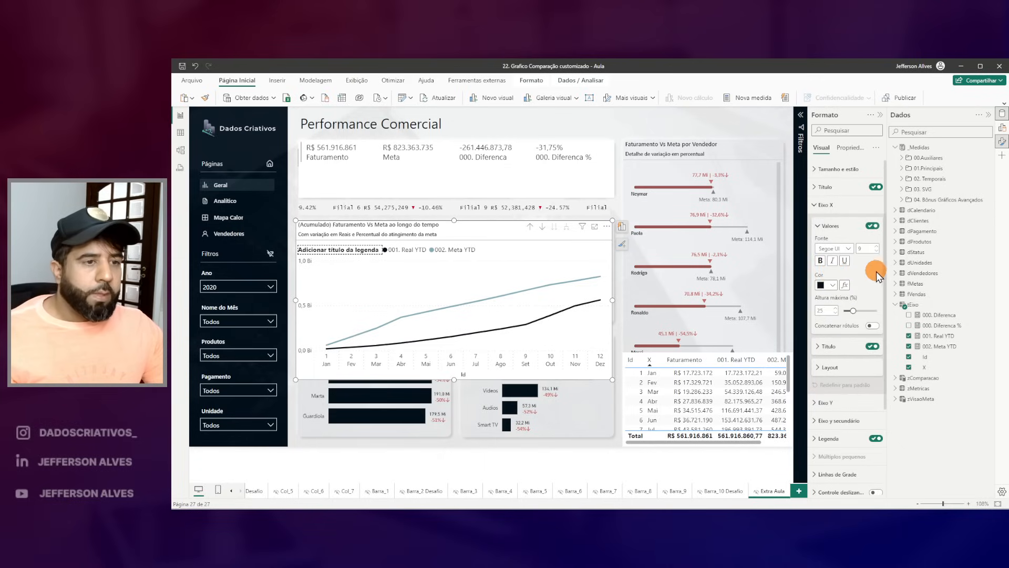
{"action": "left_click", "coordinate": [848, 249]}
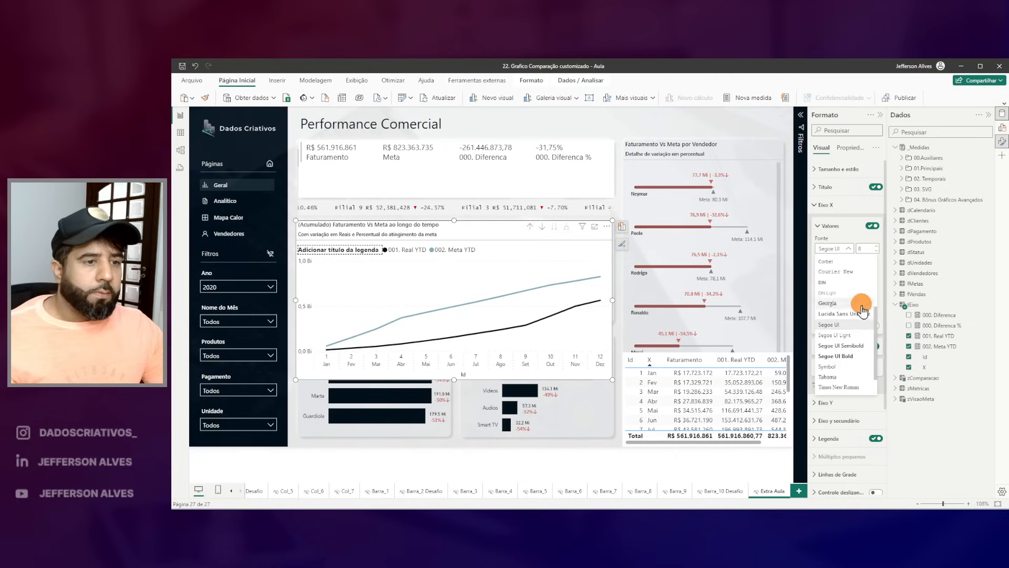
{"action": "left_click", "coordinate": [858, 347]}
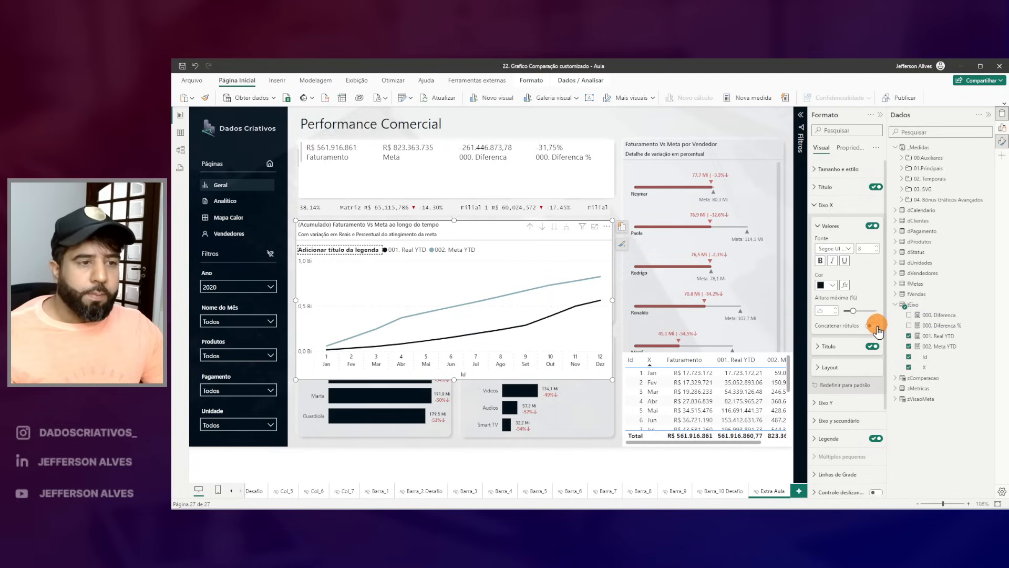
{"action": "left_click", "coordinate": [873, 347]}
{"action": "left_click", "coordinate": [821, 205]}
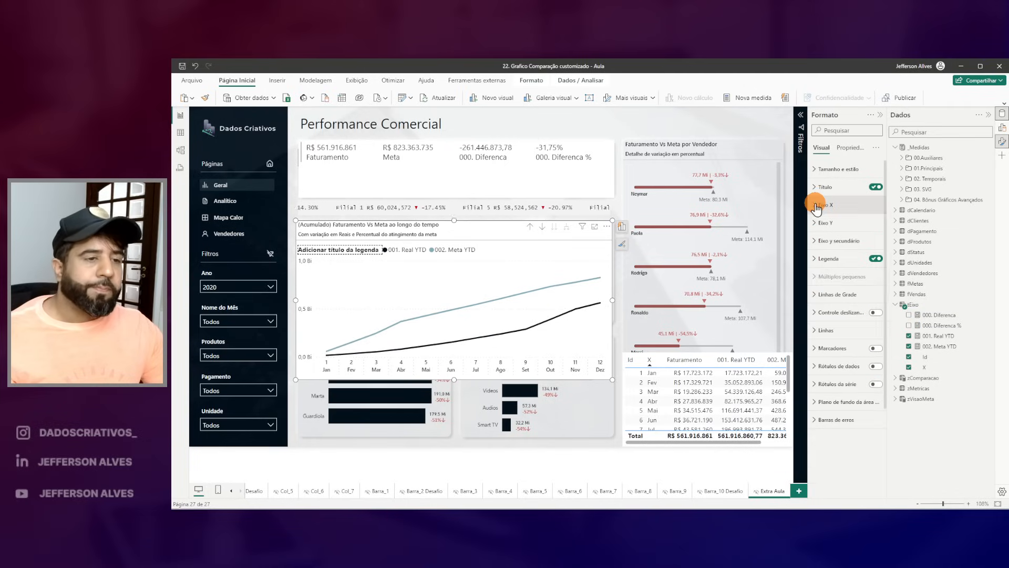
Step: Set the stroke width of all the chart's lines to 2 px
{"action": "left_click", "coordinate": [824, 330]}
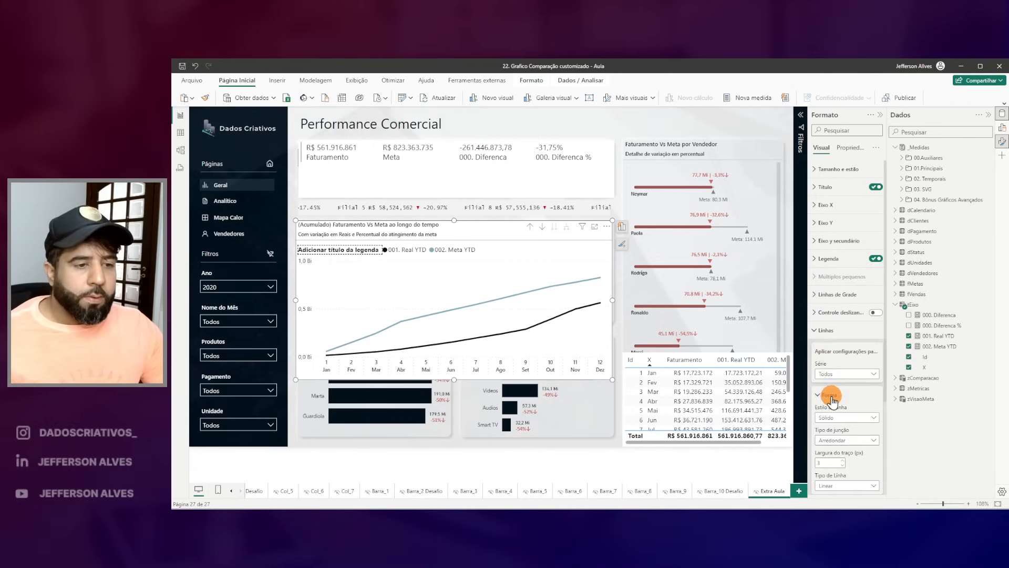
{"action": "scroll", "coordinate": [831, 401], "scroll_direction": "down", "scroll_amount": 1}
{"action": "left_click", "coordinate": [840, 411]}
Step: Color the chart's 002. Meta YTD line gray
{"action": "left_click", "coordinate": [836, 455]}
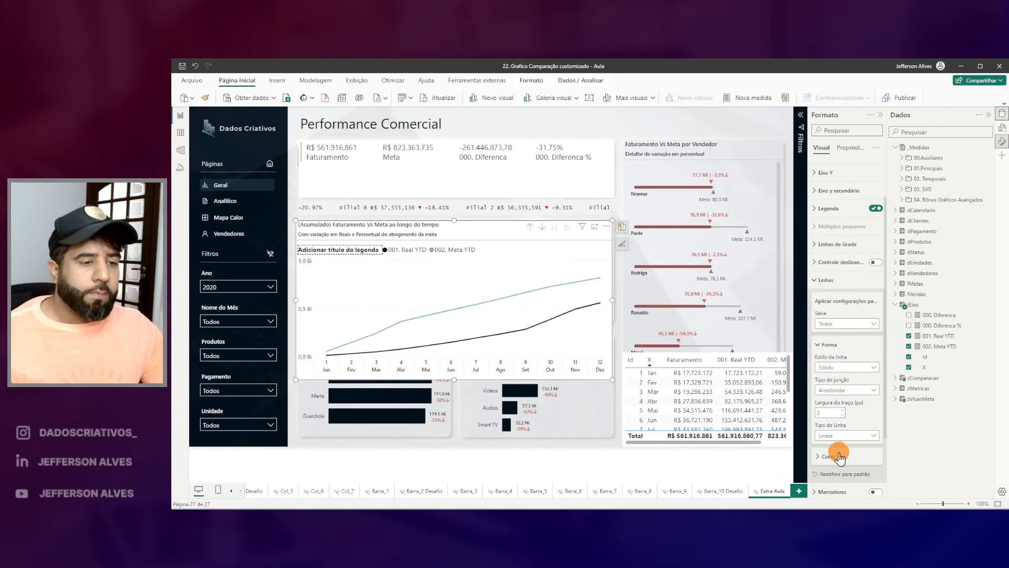
{"action": "scroll", "coordinate": [838, 436], "scroll_direction": "down", "scroll_amount": 2}
{"action": "left_click", "coordinate": [828, 378]}
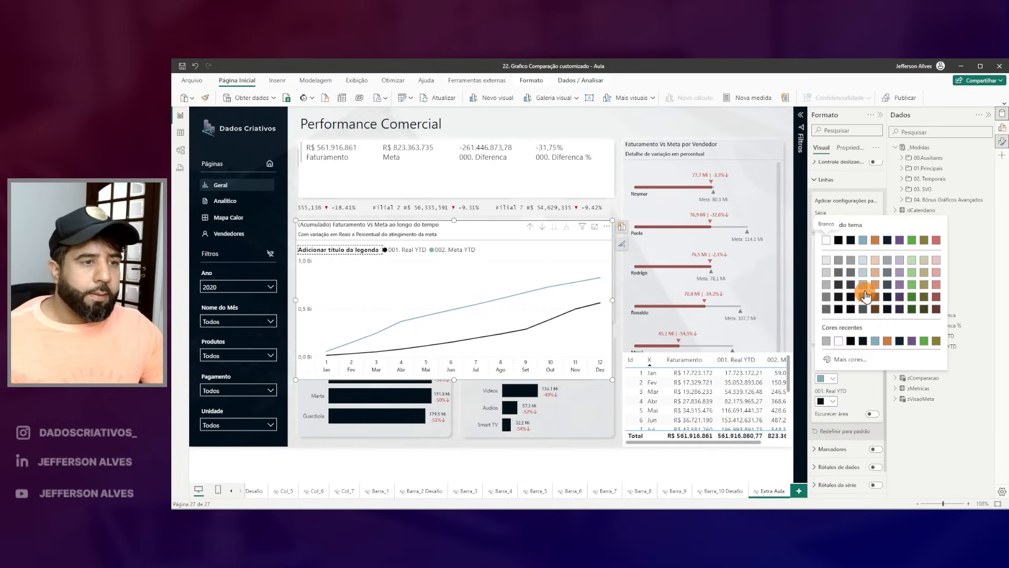
{"action": "left_click", "coordinate": [852, 261]}
{"action": "left_click", "coordinate": [827, 401]}
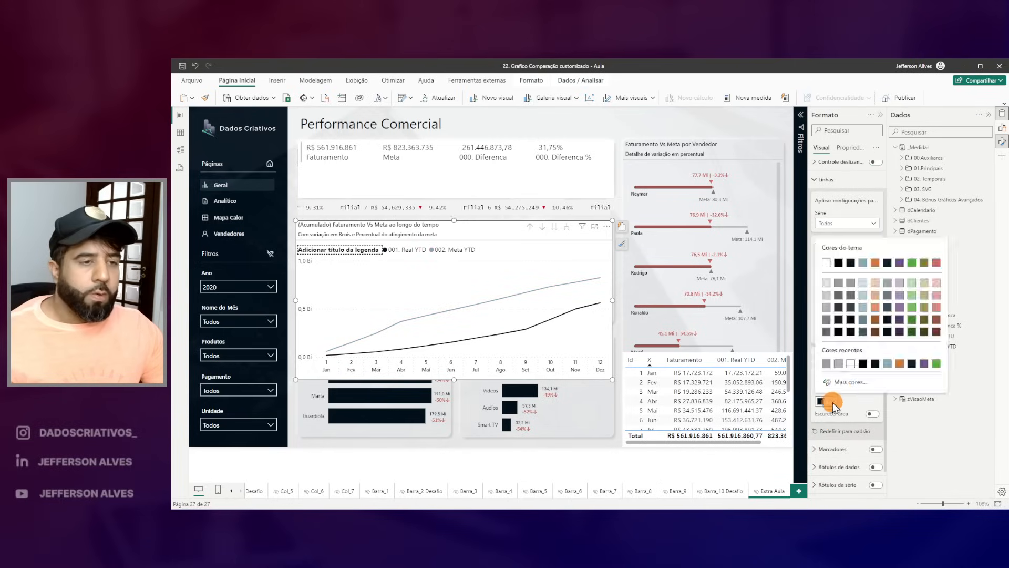
{"action": "left_click", "coordinate": [525, 348]}
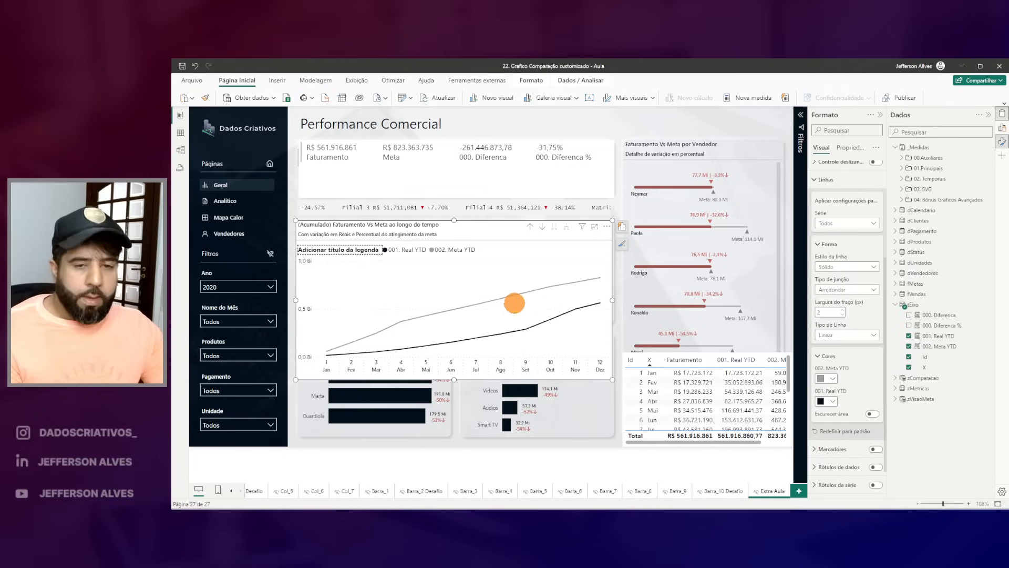
{"action": "left_click_drag", "start_coordinate": [342, 362], "coordinate": [611, 378]}
{"action": "key", "text": "Escape"}
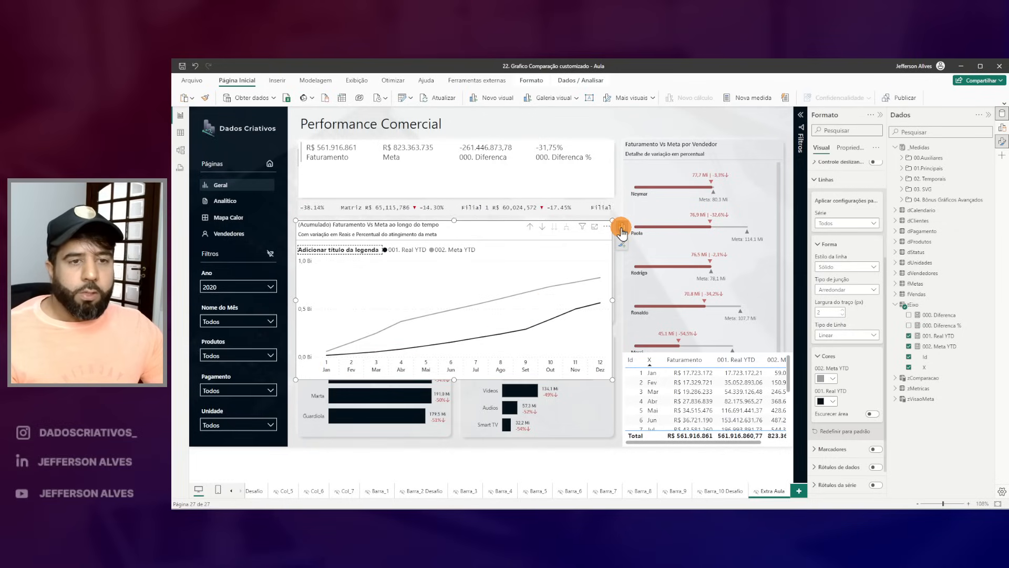
Step: Make the line chart show items with no data for the X field on its X axis
{"action": "left_click", "coordinate": [621, 229]}
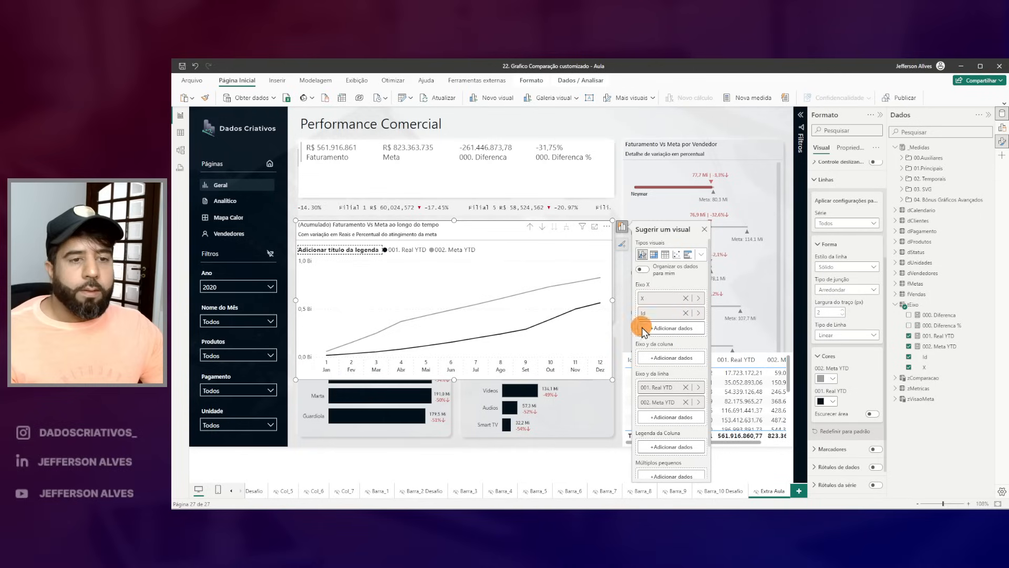
{"action": "right_click", "coordinate": [652, 298]}
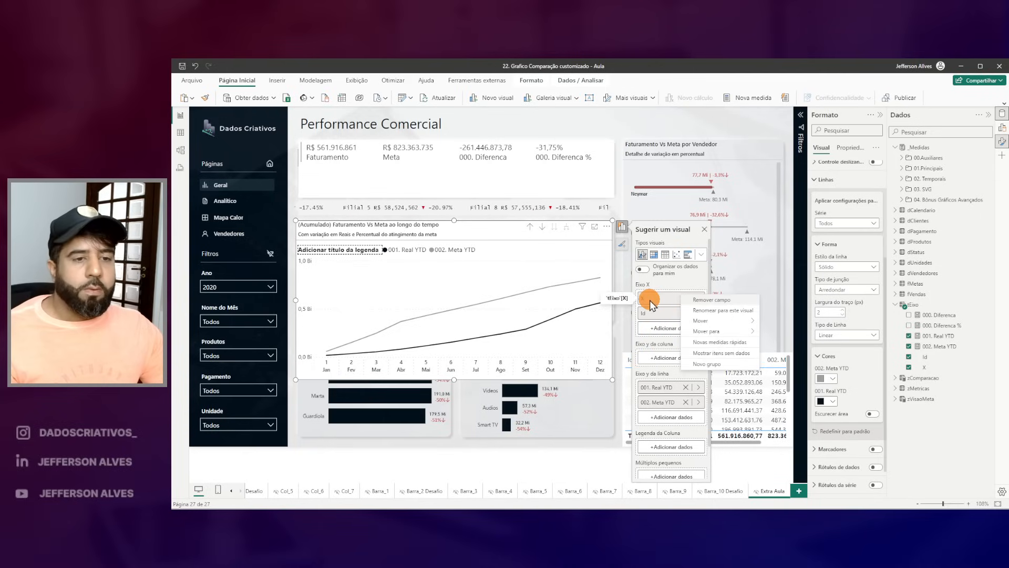
{"action": "left_click", "coordinate": [740, 355]}
{"action": "left_click_drag", "start_coordinate": [550, 341], "coordinate": [617, 388]}
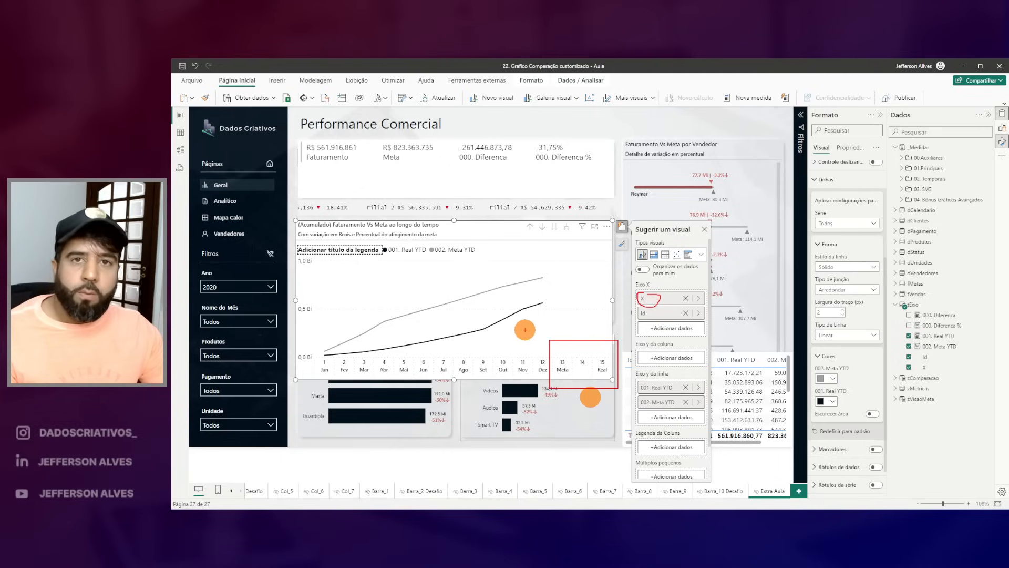
{"action": "key", "text": "Escape"}
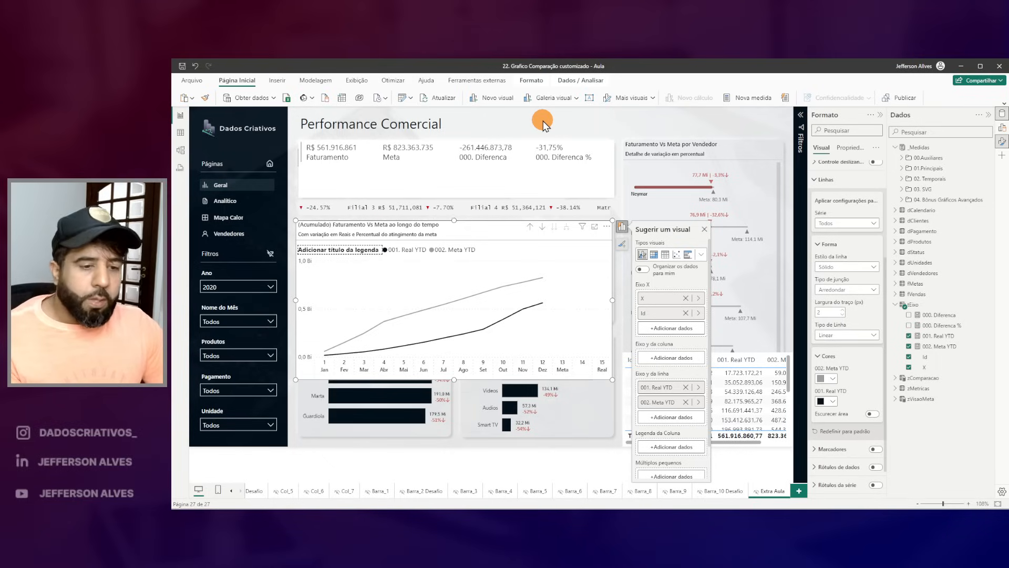
{"action": "left_click", "coordinate": [622, 226]}
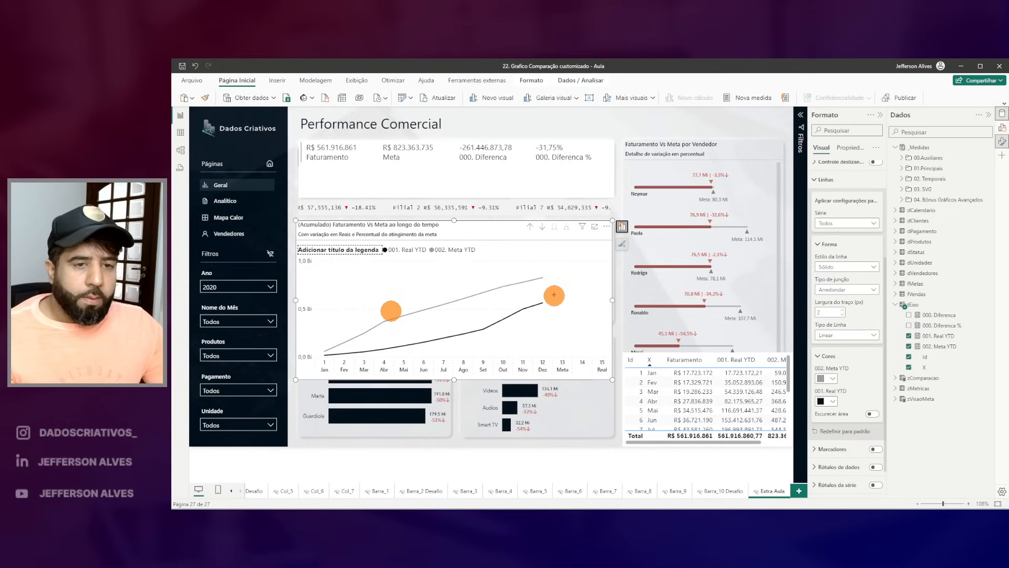
{"action": "left_click_drag", "start_coordinate": [551, 277], "coordinate": [569, 365]}
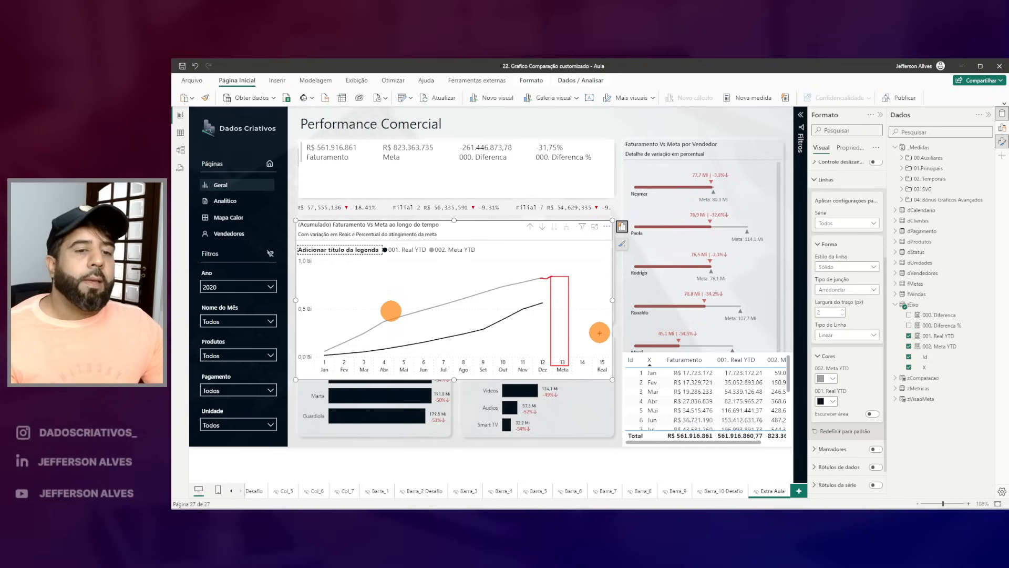
{"action": "left_click_drag", "start_coordinate": [598, 333], "coordinate": [610, 373]}
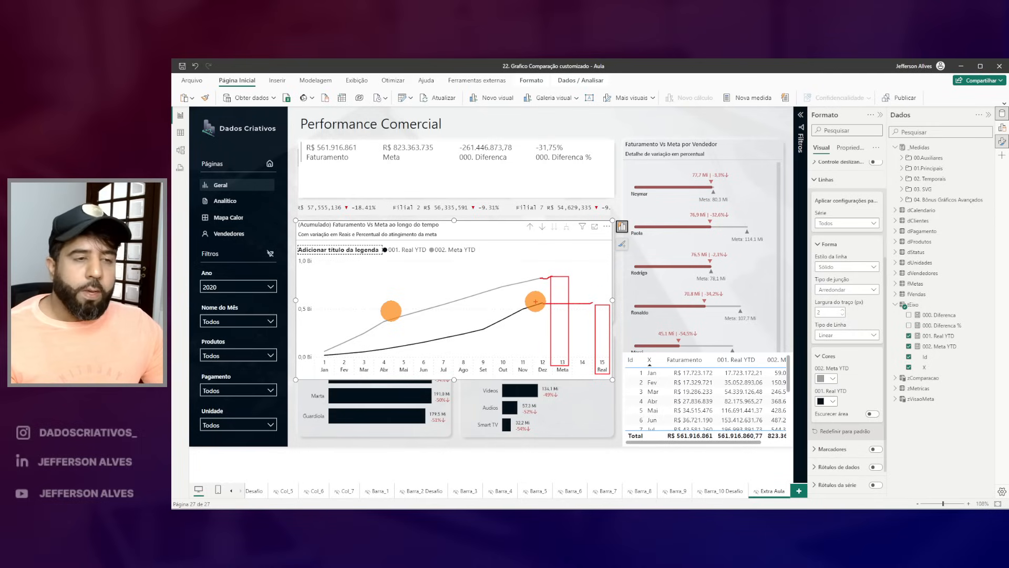
{"action": "key", "text": "Escape"}
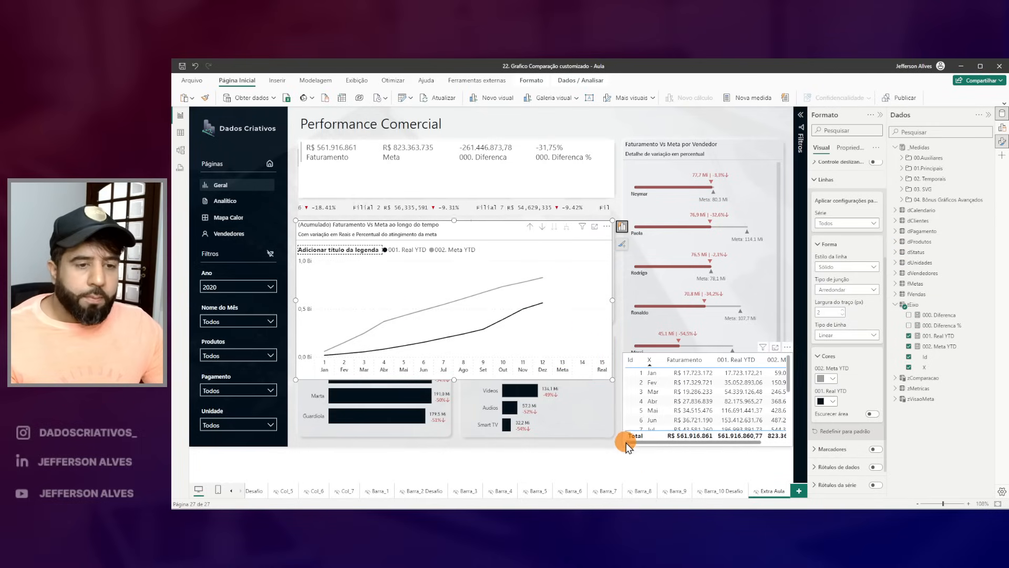
Step: Enlarge the data table up to the area below the summary cards and deselect it
{"action": "left_click", "coordinate": [628, 443]}
{"action": "left_click", "coordinate": [614, 358]}
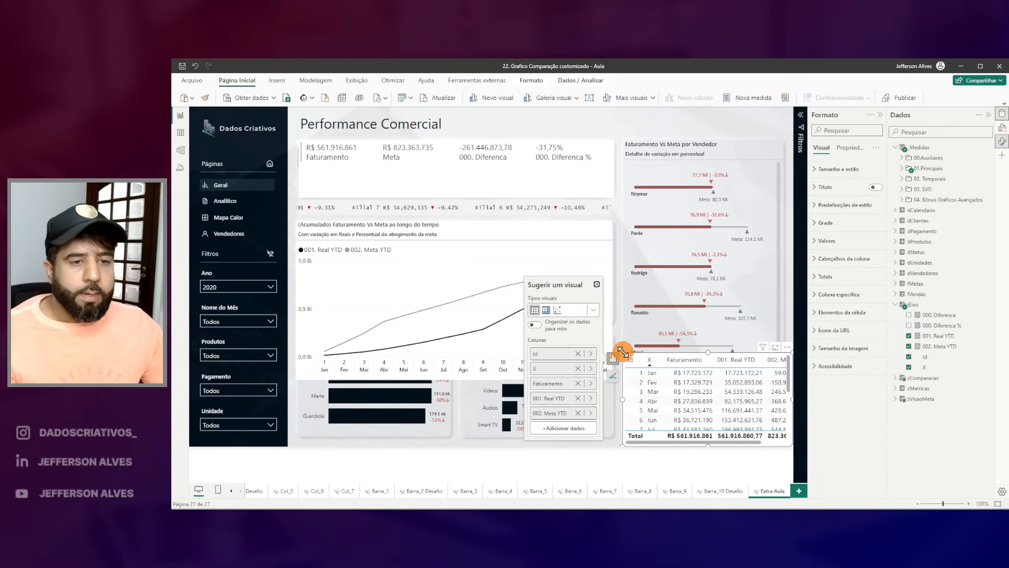
{"action": "left_click_drag", "start_coordinate": [623, 352], "coordinate": [420, 195]}
{"action": "left_click", "coordinate": [566, 118]}
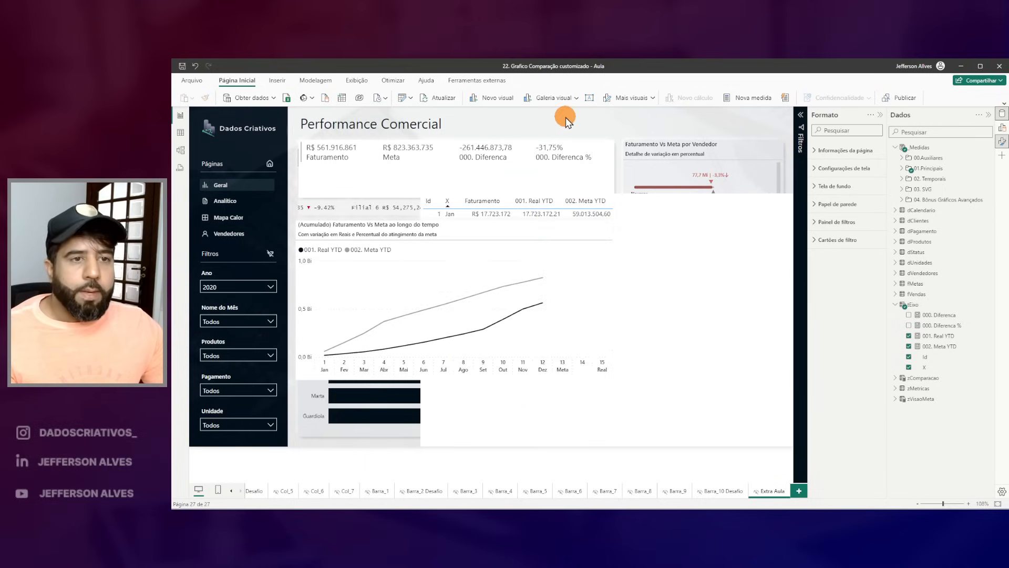
Step: Enable the Selection (Seleção) pane and use it to bring the enlarged table to the front of the layer order
{"action": "left_click", "coordinate": [1002, 156]}
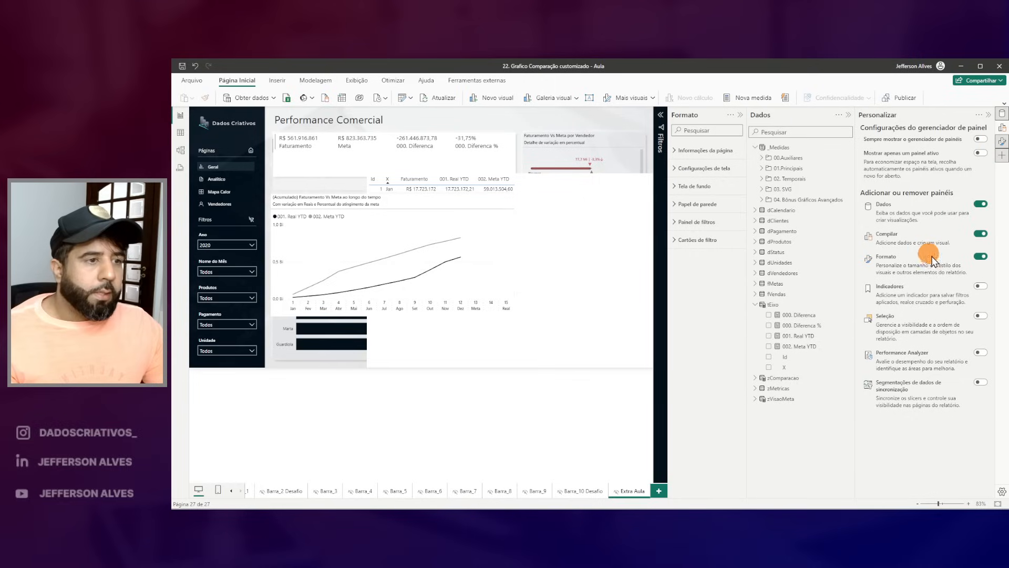
{"action": "left_click", "coordinate": [979, 317]}
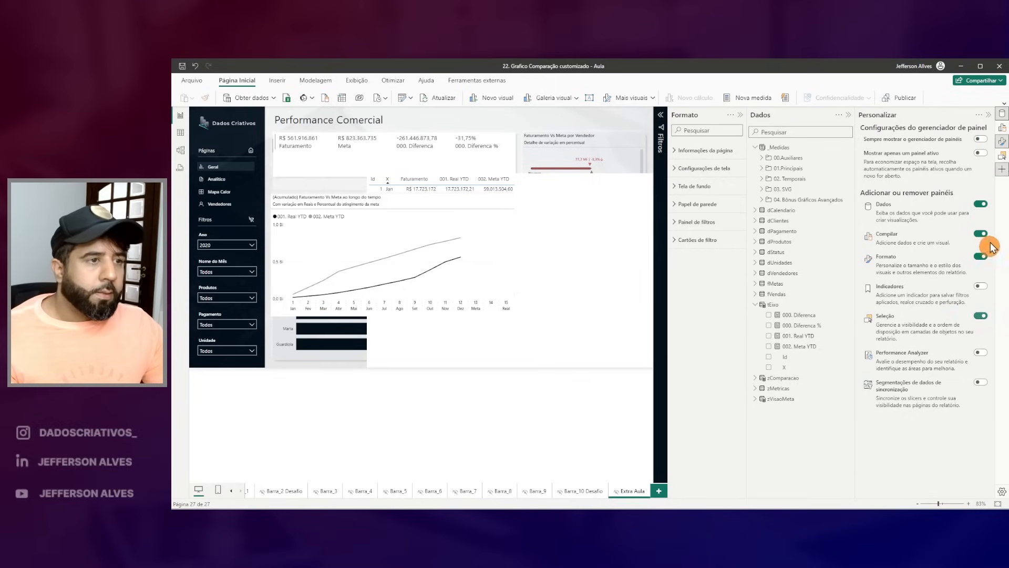
{"action": "left_click", "coordinate": [1002, 173]}
{"action": "left_click", "coordinate": [1002, 156]}
{"action": "left_click_drag", "start_coordinate": [757, 179], "coordinate": [771, 158]}
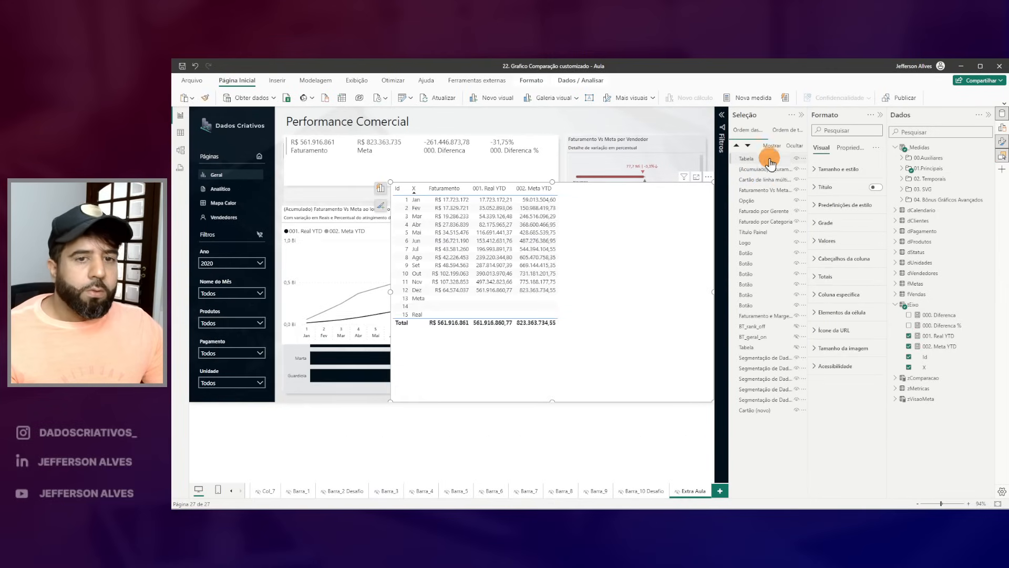
{"action": "left_click", "coordinate": [1002, 156]}
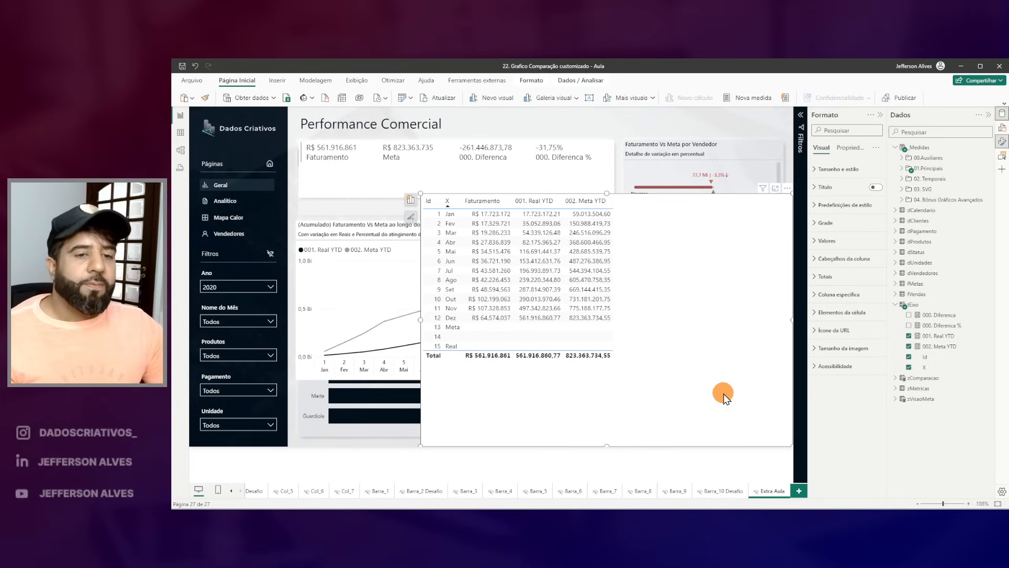
Step: Remove the Faturamento column from the enlarged table
{"action": "left_click", "coordinate": [411, 199]}
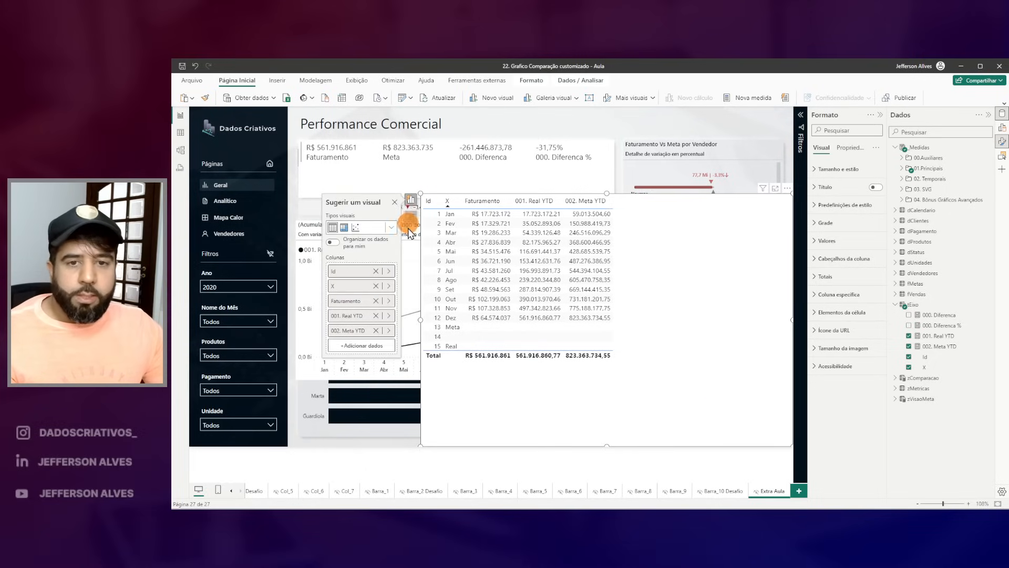
{"action": "left_click", "coordinate": [387, 302]}
{"action": "left_click", "coordinate": [694, 330]}
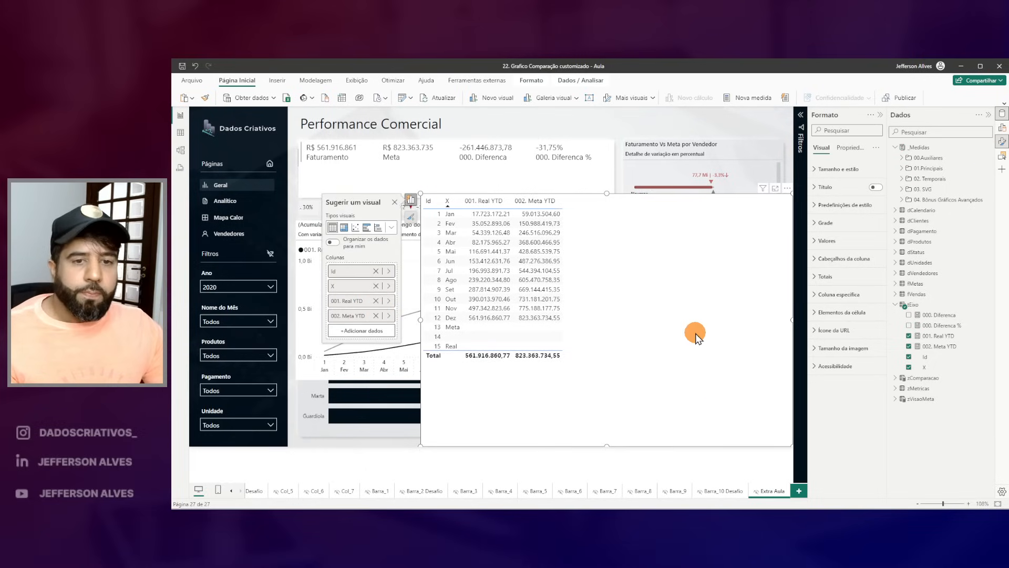
Step: Create a new measure named 003. Colunas in the tEixo table
{"action": "right_click", "coordinate": [913, 305]}
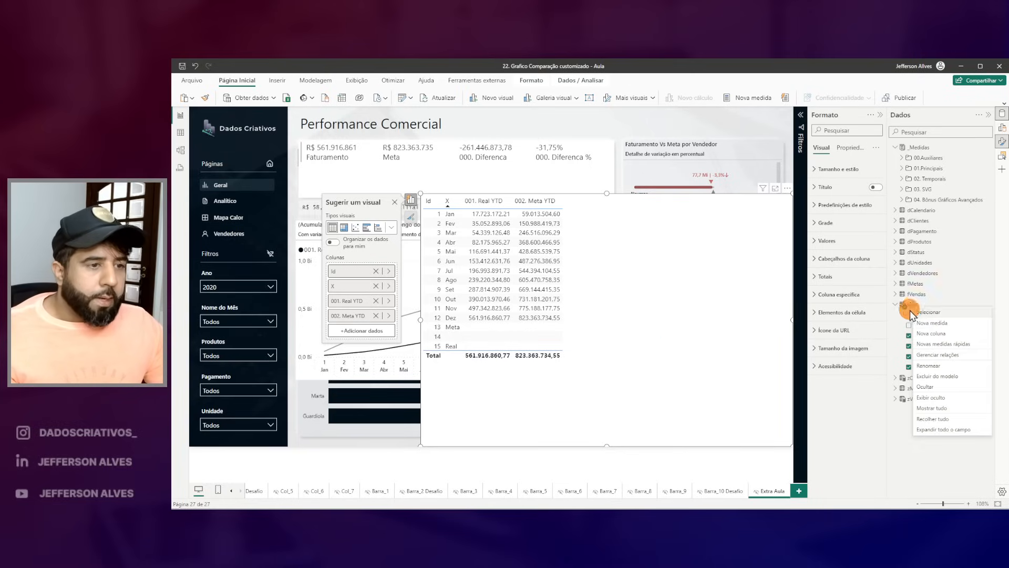
{"action": "left_click", "coordinate": [953, 325]}
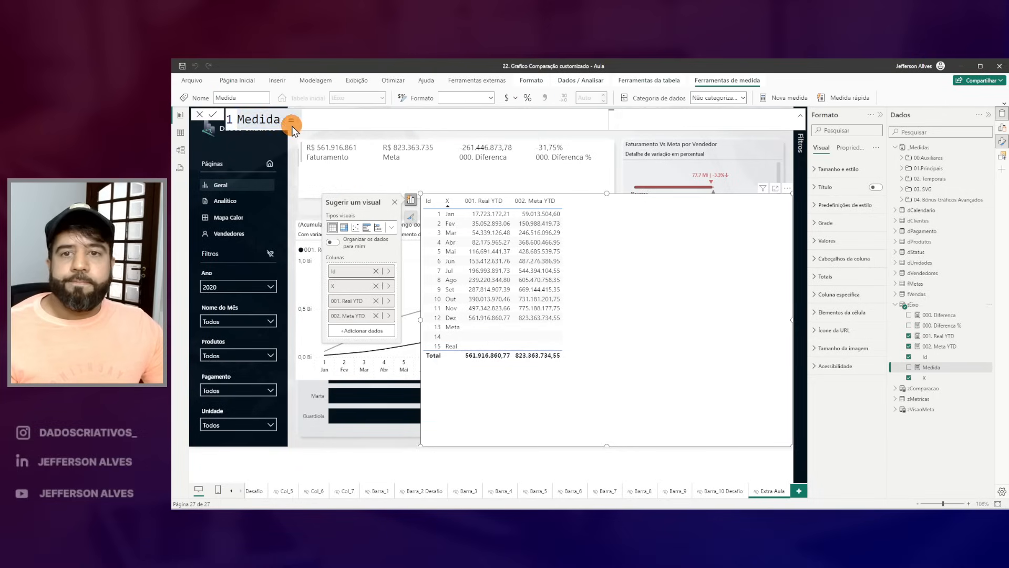
{"action": "type", "text": "003. Colunas"}
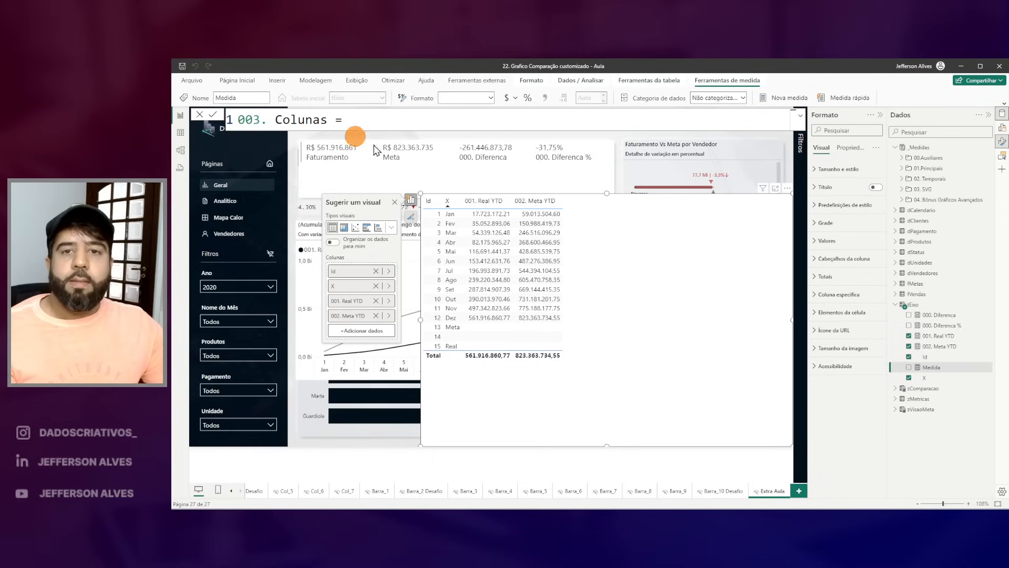
{"action": "key", "text": "shift+Return"}
{"action": "key", "text": "shift+Return"}
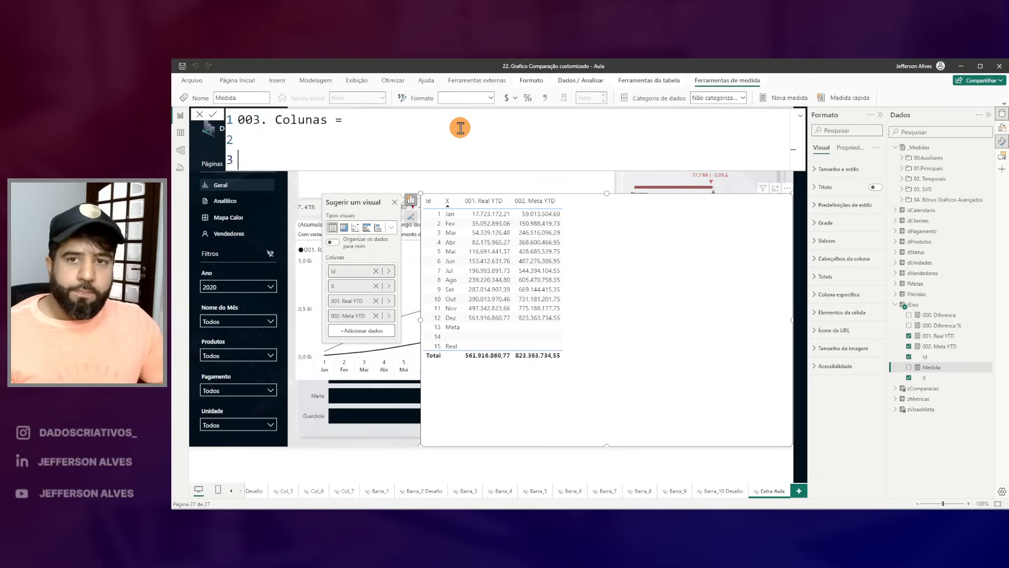
Step: Define the variable vContexto in the measure as SELECTEDVALUE( tEixo[Id] )
{"action": "type", "text": "VAR vContexto ="}
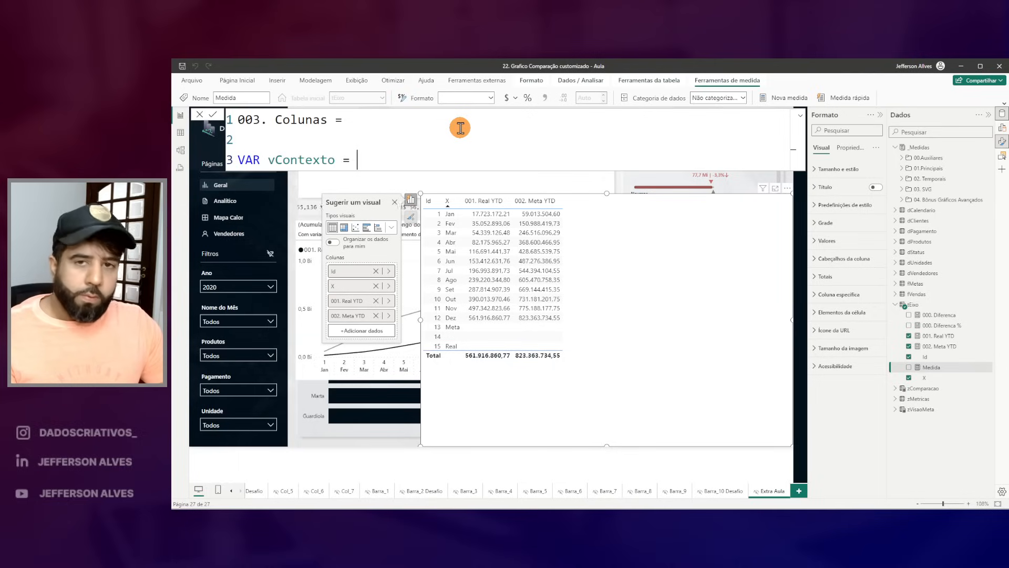
{"action": "key", "text": "shift+Return"}
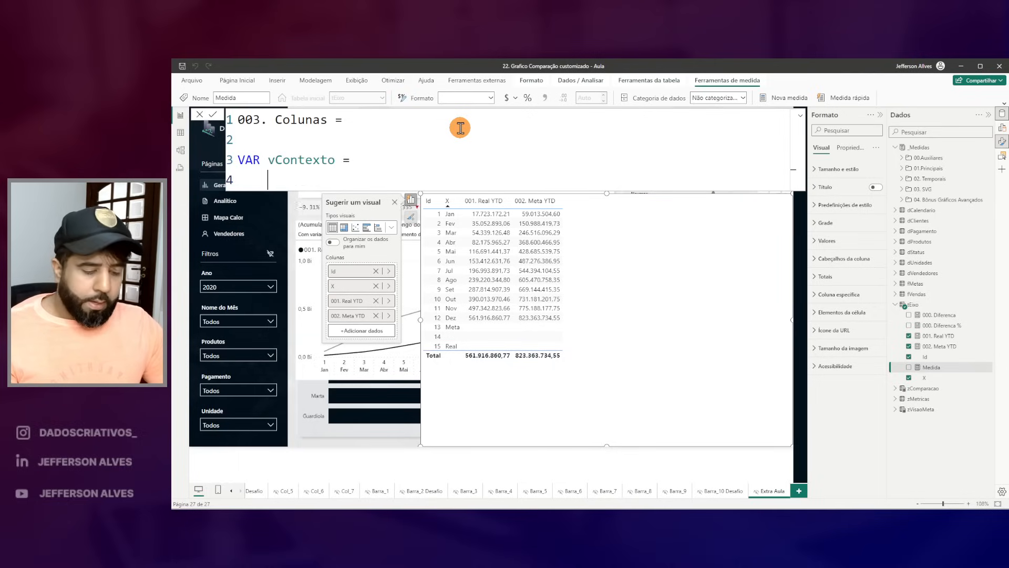
{"action": "type", "text": "sele"}
{"action": "key", "text": "Down"}
{"action": "key", "text": "Down"}
{"action": "key", "text": "Down"}
{"action": "key", "text": "Down"}
{"action": "key", "text": "Tab"}
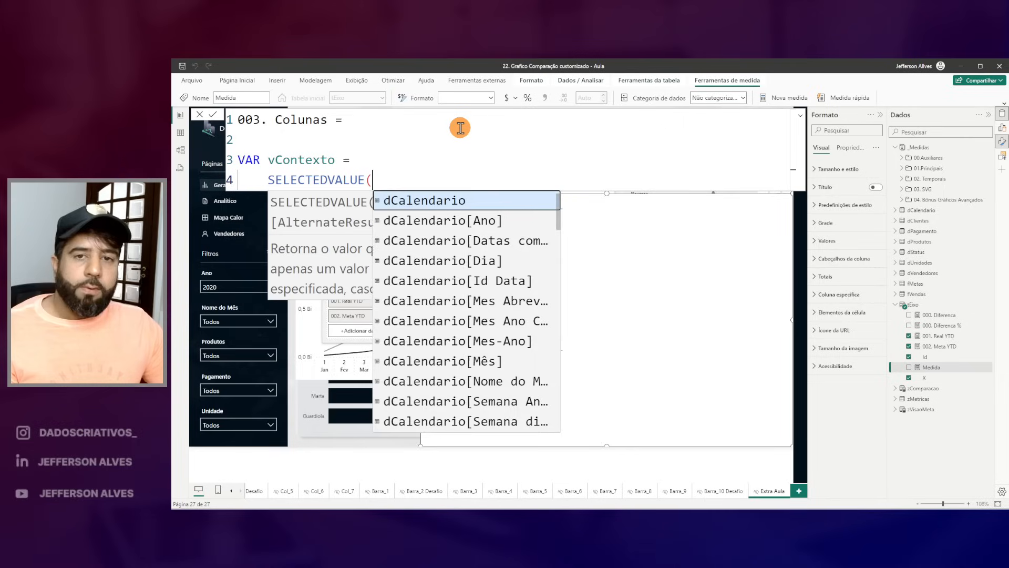
{"action": "type", "text": "tei"}
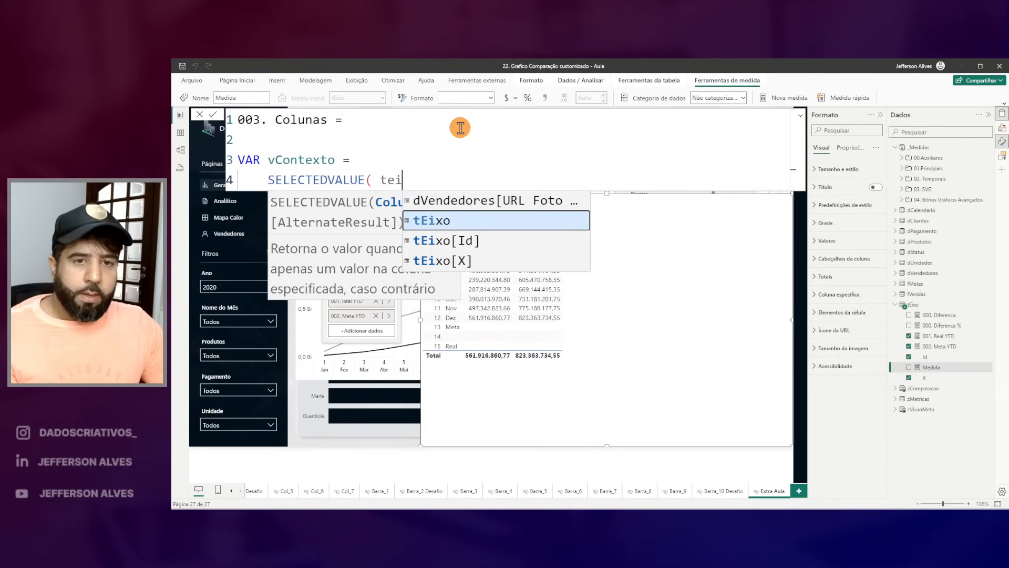
{"action": "key", "text": "Down"}
{"action": "key", "text": "Tab"}
{"action": "type", "text": ")"}
{"action": "key", "text": "shift+Return"}
{"action": "key", "text": "shift+Return"}
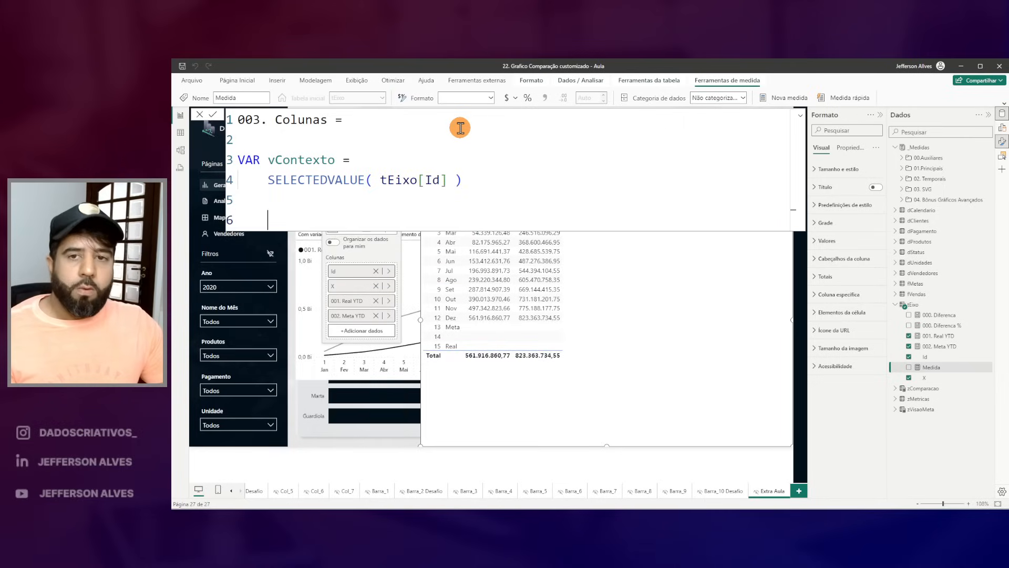
Step: Make the measure return vContexto, commit it, and add 003. Colunas to the table as a column
{"action": "type", "text": "RETURN"}
{"action": "key", "text": "shift+Return"}
{"action": "type", "text": "VContexto"}
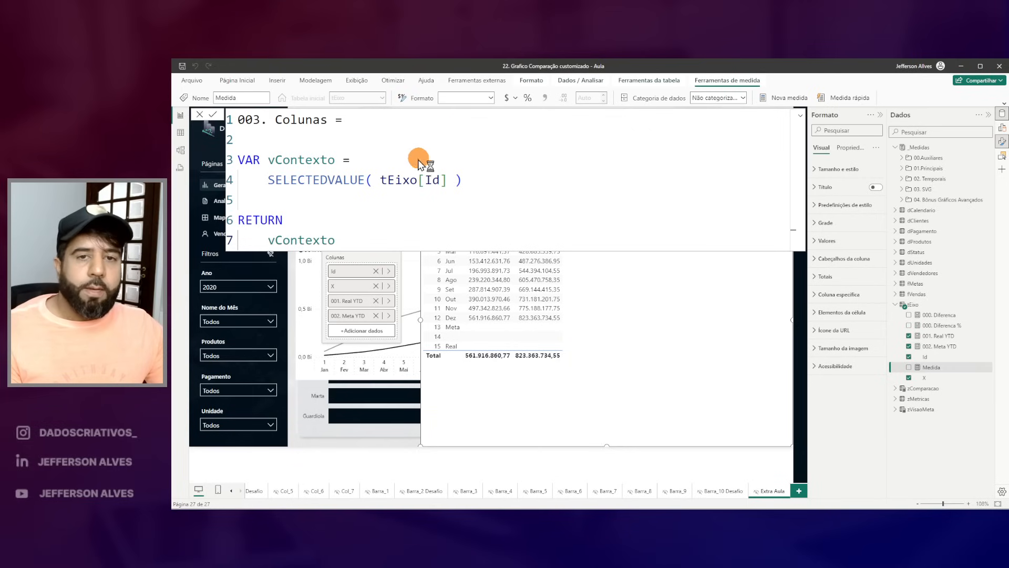
{"action": "key", "text": "Return"}
{"action": "left_click_drag", "start_coordinate": [938, 357], "coordinate": [617, 254]}
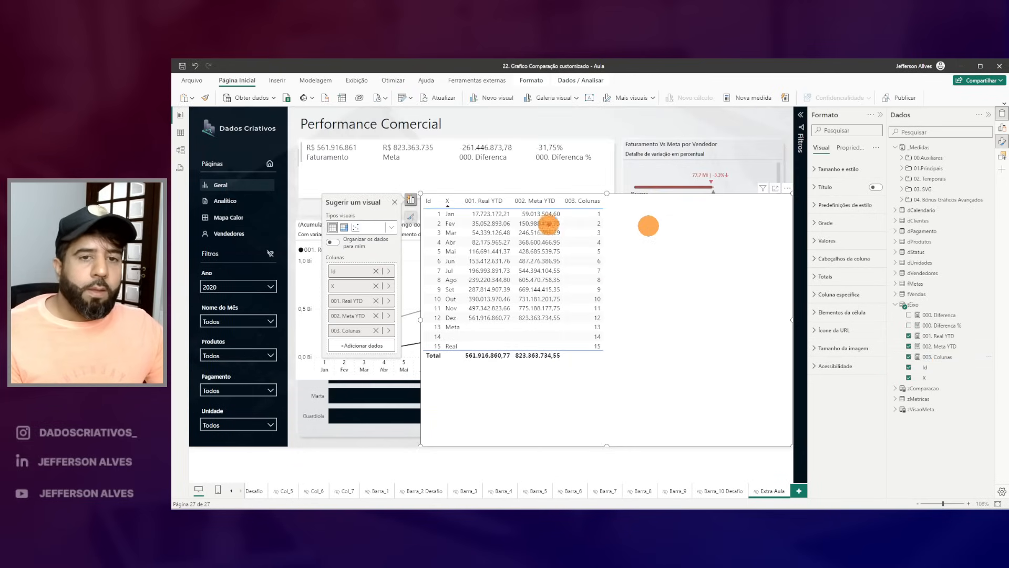
{"action": "left_click_drag", "start_coordinate": [431, 210], "coordinate": [609, 220]}
{"action": "left_click_drag", "start_coordinate": [431, 221], "coordinate": [612, 229]}
{"action": "left_click_drag", "start_coordinate": [432, 247], "coordinate": [610, 258]}
{"action": "key", "text": "Escape"}
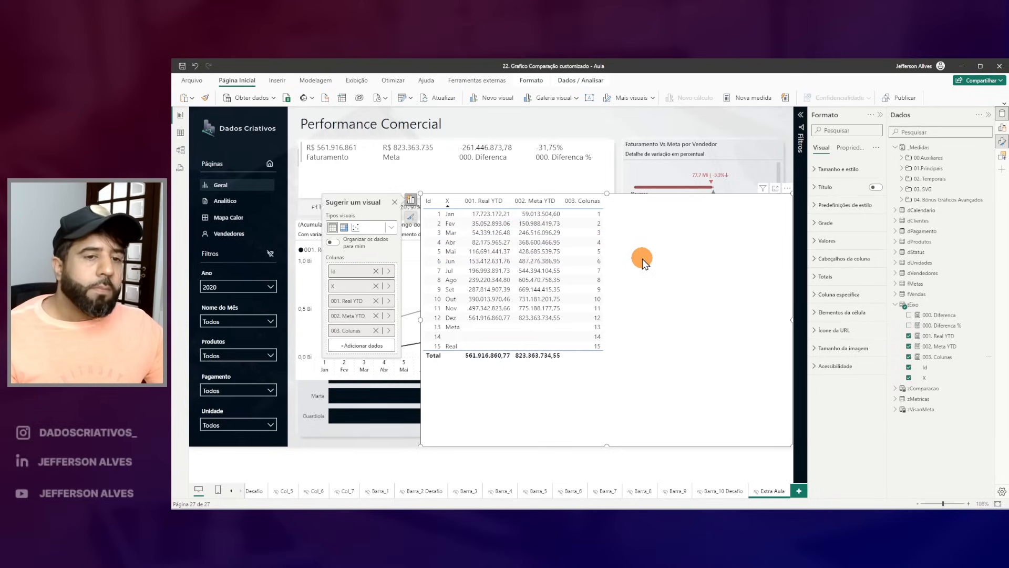
{"action": "key", "text": "ctrl+2"}
{"action": "mouse_move", "coordinate": [602, 323]}
{"action": "left_mouse_down"}
{"action": "mouse_move", "coordinate": [463, 345]}
{"action": "mouse_move", "coordinate": [434, 335]}
{"action": "left_mouse_up"}
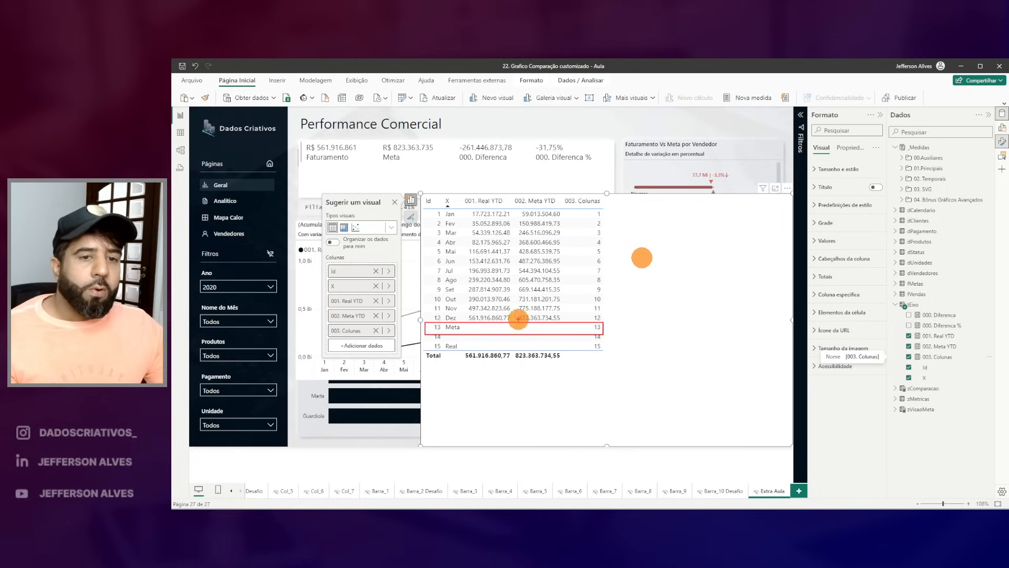
{"action": "left_click_drag", "start_coordinate": [520, 316], "coordinate": [565, 324]}
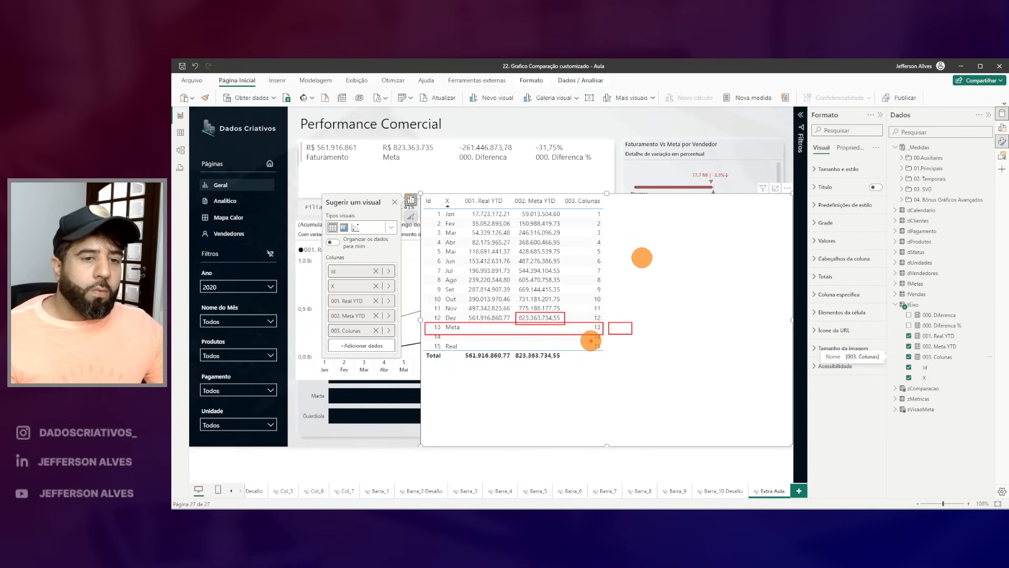
{"action": "left_click_drag", "start_coordinate": [605, 351], "coordinate": [605, 351]}
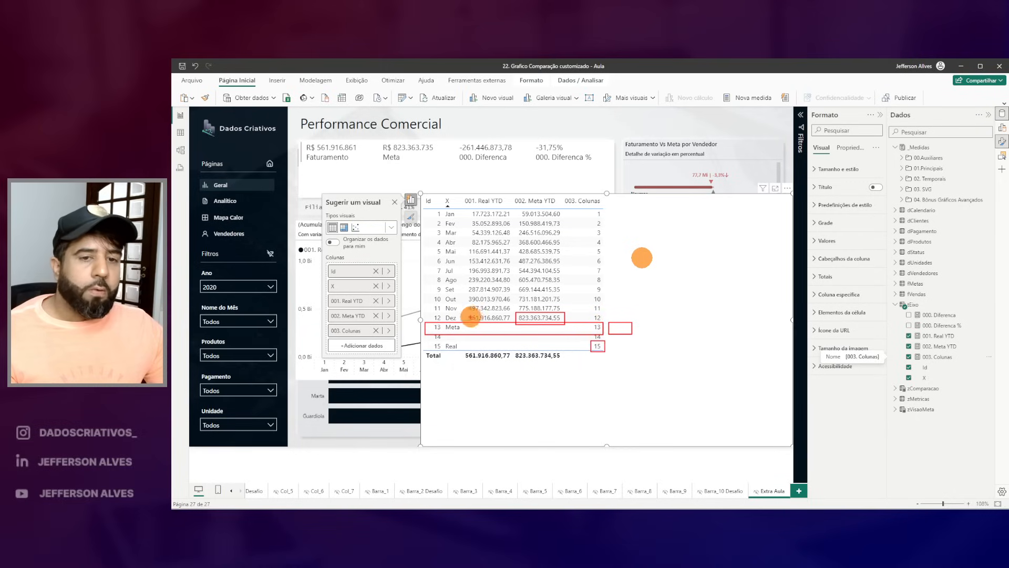
{"action": "left_click_drag", "start_coordinate": [489, 325], "coordinate": [513, 327]}
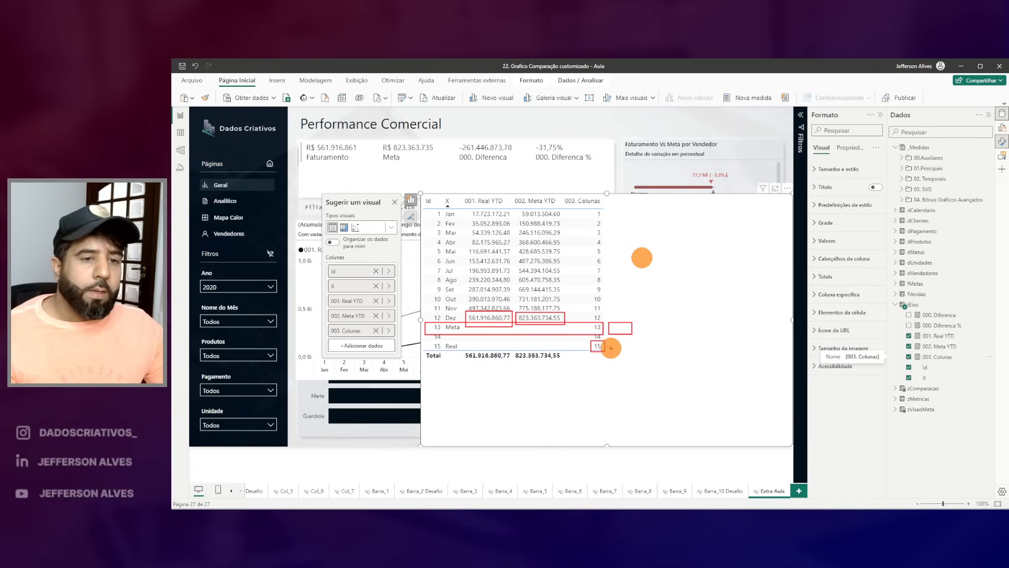
{"action": "left_click_drag", "start_coordinate": [633, 351], "coordinate": [634, 351]}
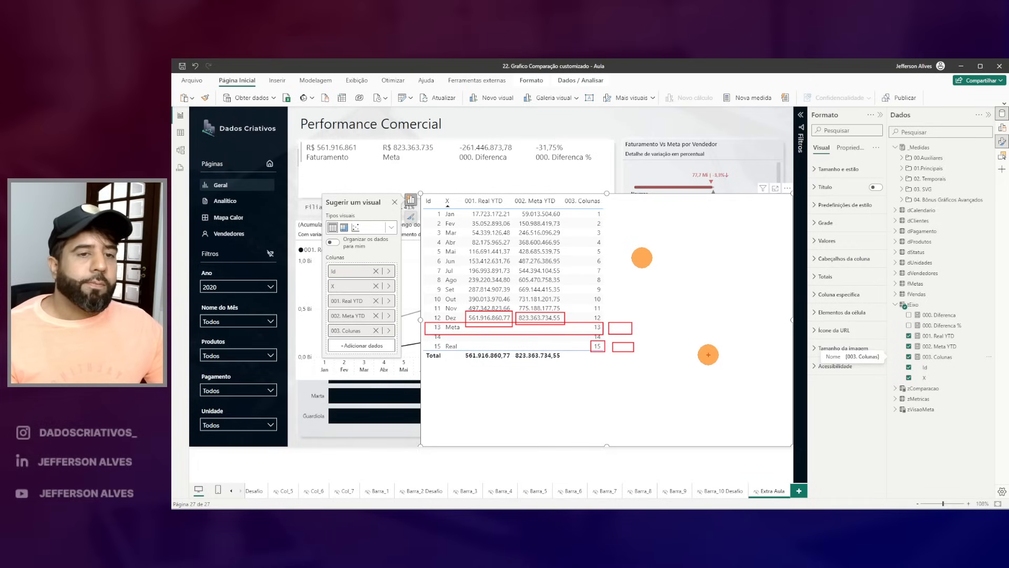
{"action": "key", "text": "Escape"}
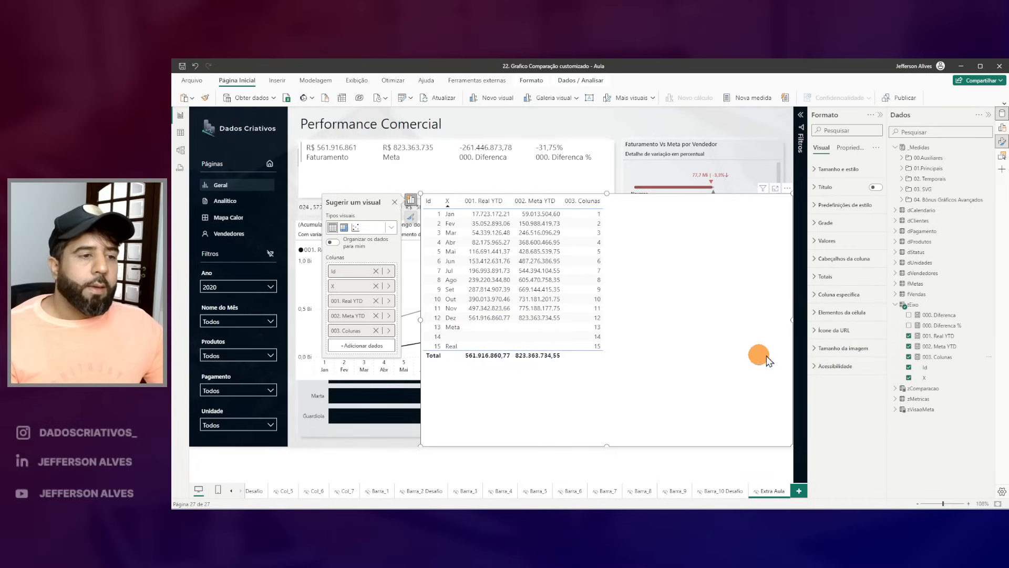
Step: Add a variable vReal_fixo to the 003. Colunas measure, defined as [001. Real YTD]
{"action": "left_click", "coordinate": [934, 359]}
{"action": "left_click", "coordinate": [482, 181]}
{"action": "key", "text": "Return"}
{"action": "key", "text": "Return"}
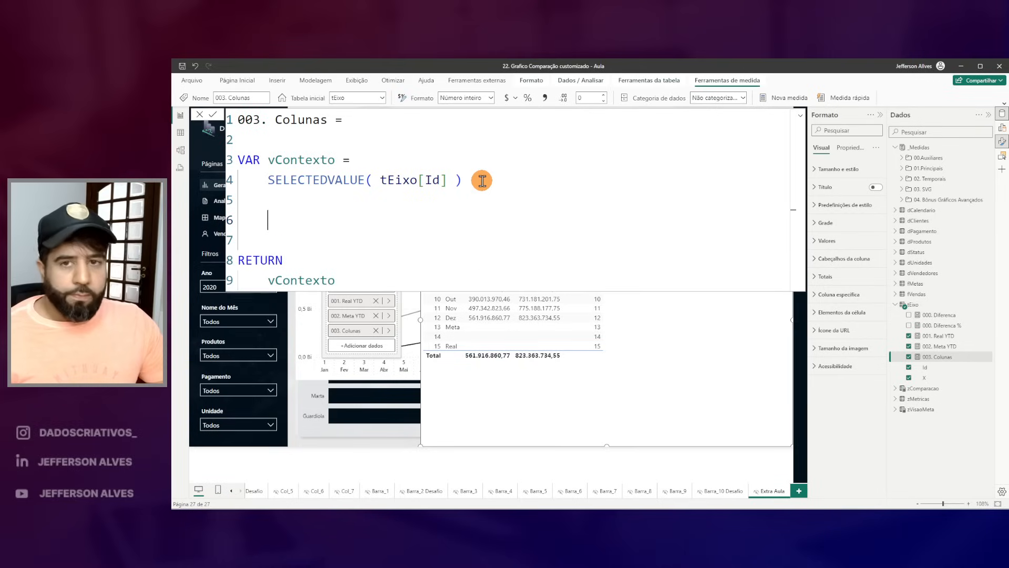
{"action": "type", "text": "VAR vReal"}
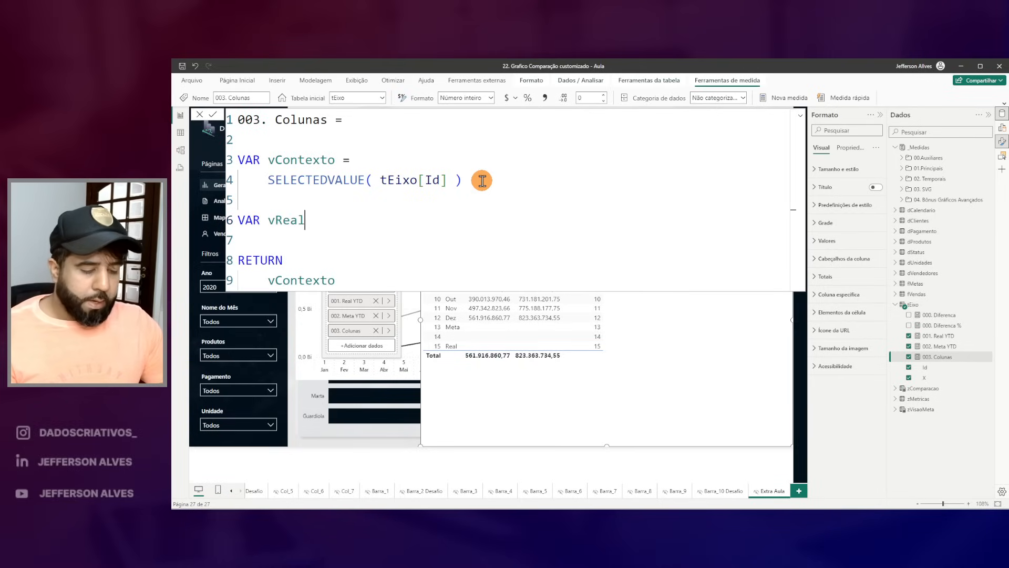
{"action": "type", "text": "_fixo ="}
{"action": "key", "text": "Return"}
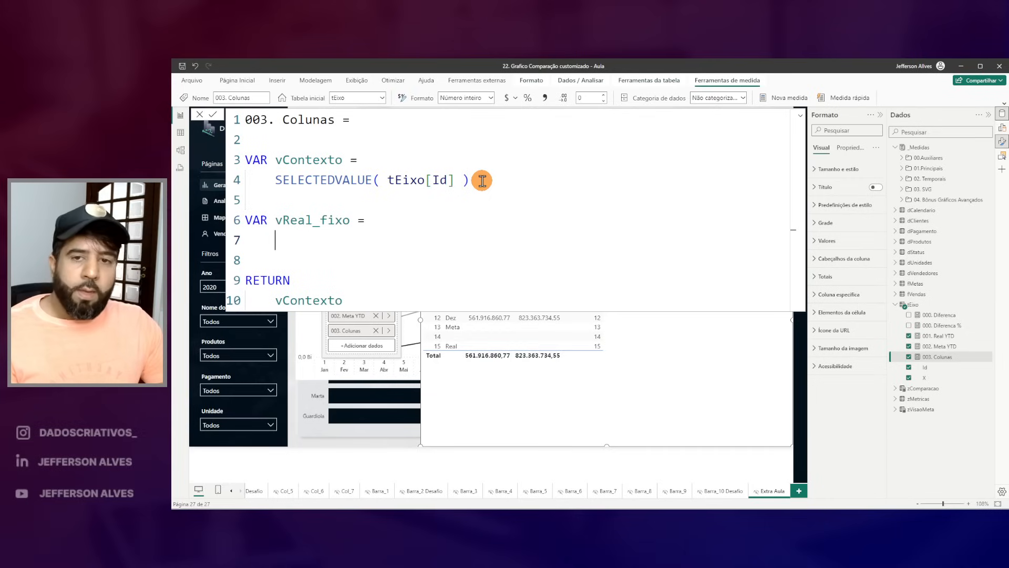
{"action": "type", "text": "[001"}
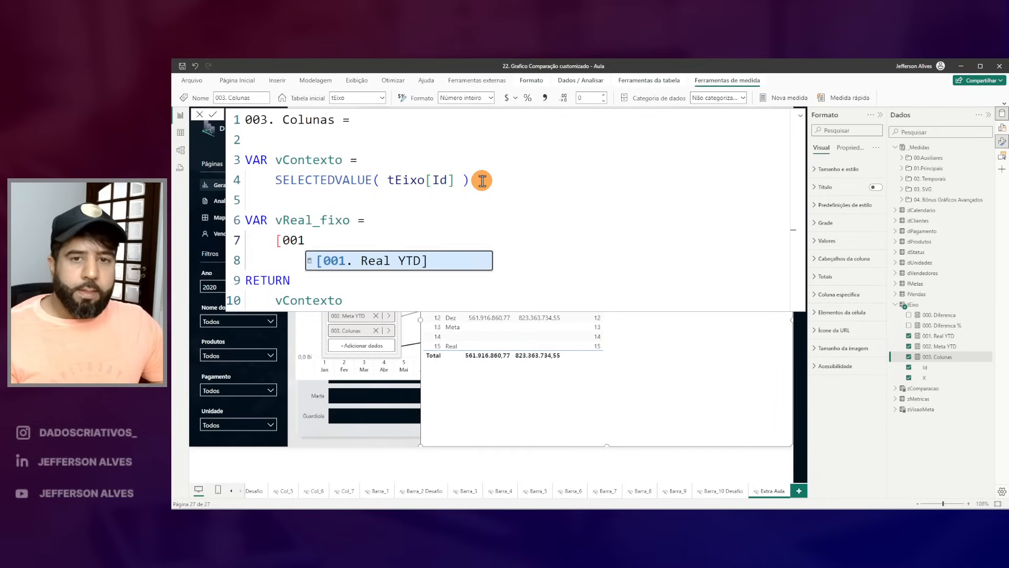
{"action": "key", "text": "Tab"}
Step: Make the 003. Colunas measure return vReal_fixo and commit it
{"action": "double_click", "coordinate": [308, 304]}
{"action": "type", "text": "vReal_fixo"}
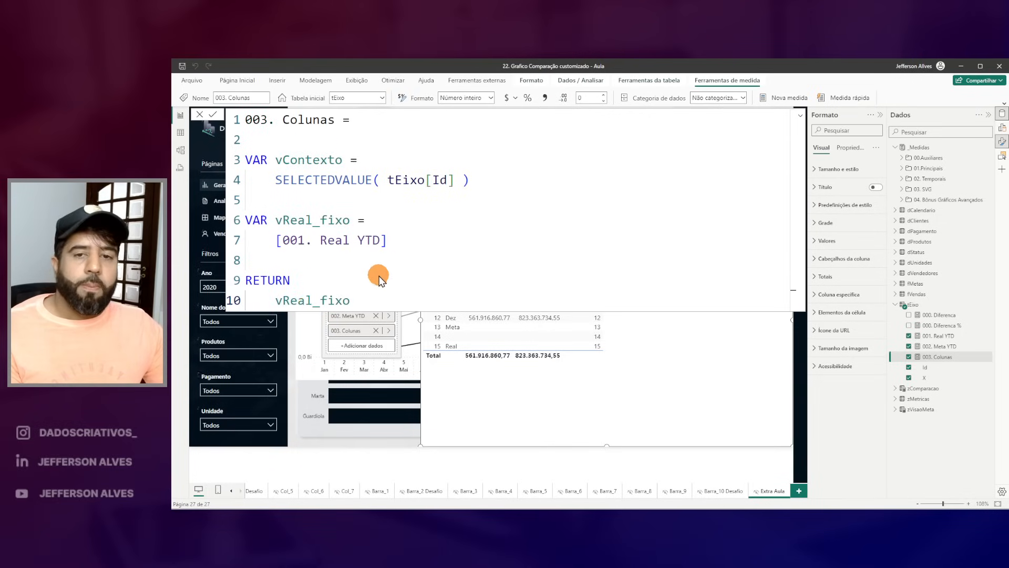
{"action": "key", "text": "Return"}
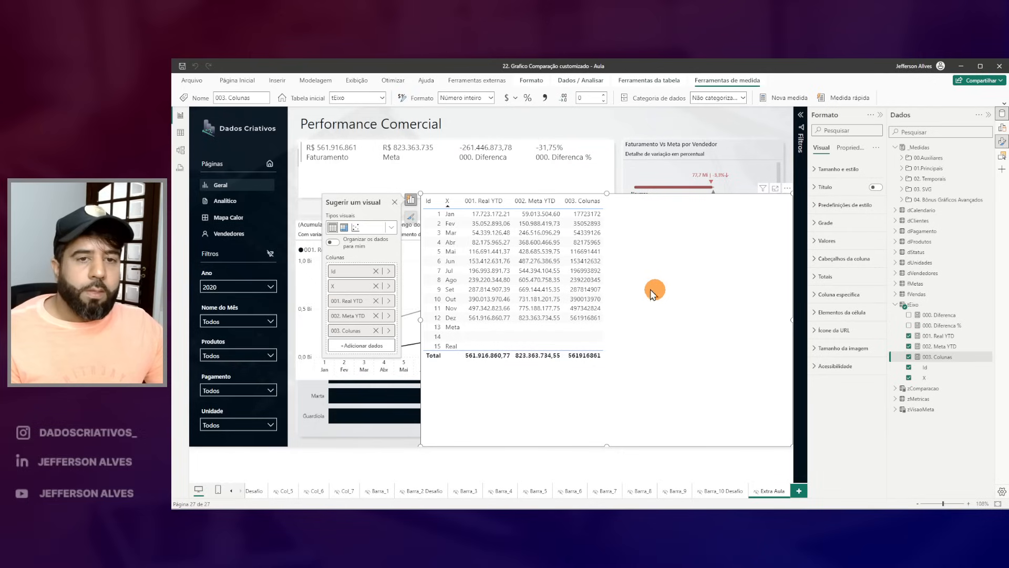
Step: Format the 003. Colunas measure with a thousands separator
{"action": "left_click_drag", "start_coordinate": [471, 209], "coordinate": [507, 317]}
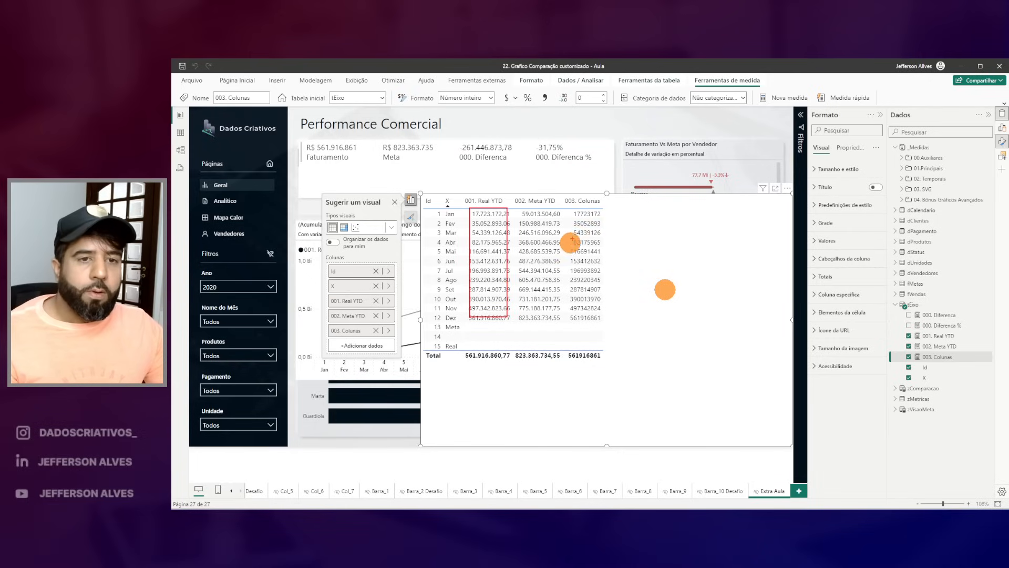
{"action": "left_click_drag", "start_coordinate": [566, 207], "coordinate": [614, 344]}
{"action": "key", "text": "Escape"}
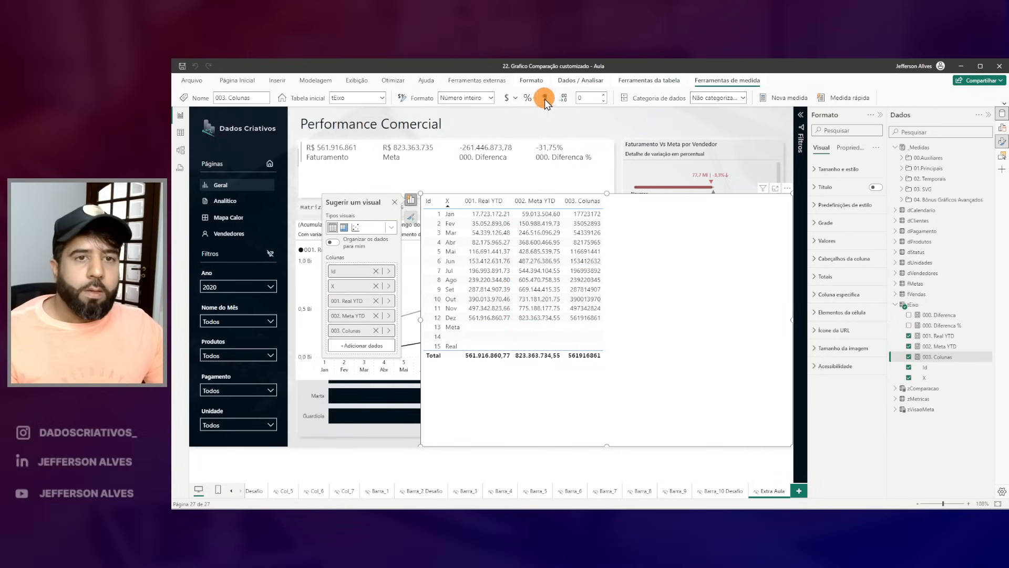
{"action": "left_click", "coordinate": [545, 99]}
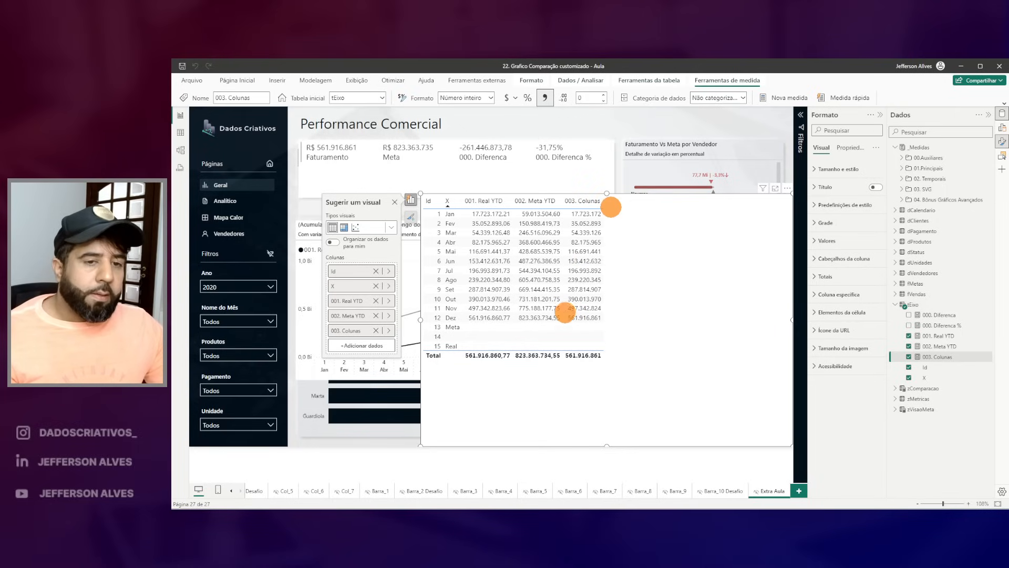
{"action": "left_click_drag", "start_coordinate": [584, 321], "coordinate": [604, 323]}
{"action": "left_click_drag", "start_coordinate": [580, 213], "coordinate": [578, 343]}
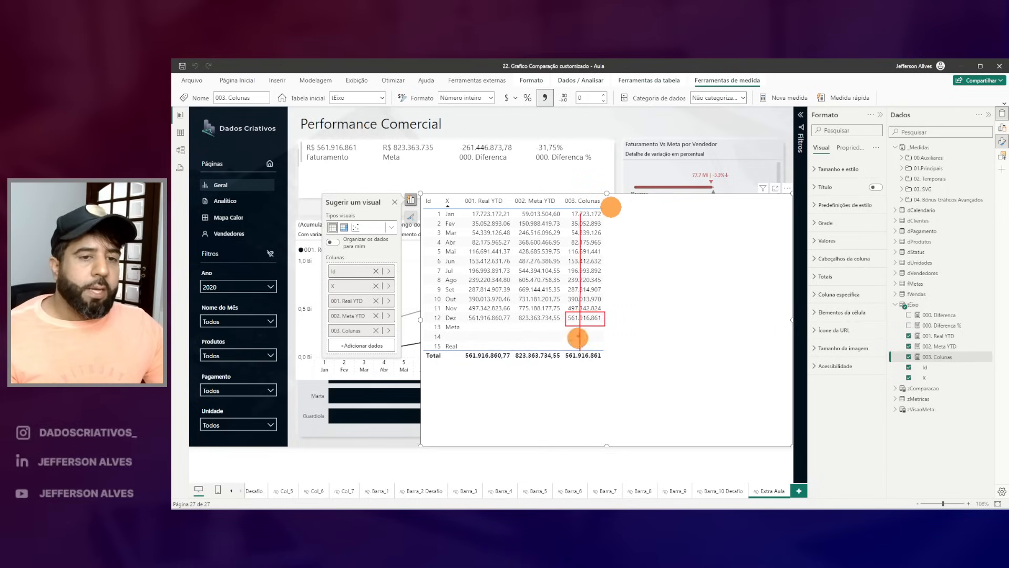
{"action": "key", "text": "Escape"}
Step: Redefine vReal_fixo in 003. Colunas as CALCULATE( [001. Real YTD], REMOVEFILTERS( tEixo ) ) and commit the measure
{"action": "left_click", "coordinate": [935, 347]}
{"action": "left_click", "coordinate": [935, 358]}
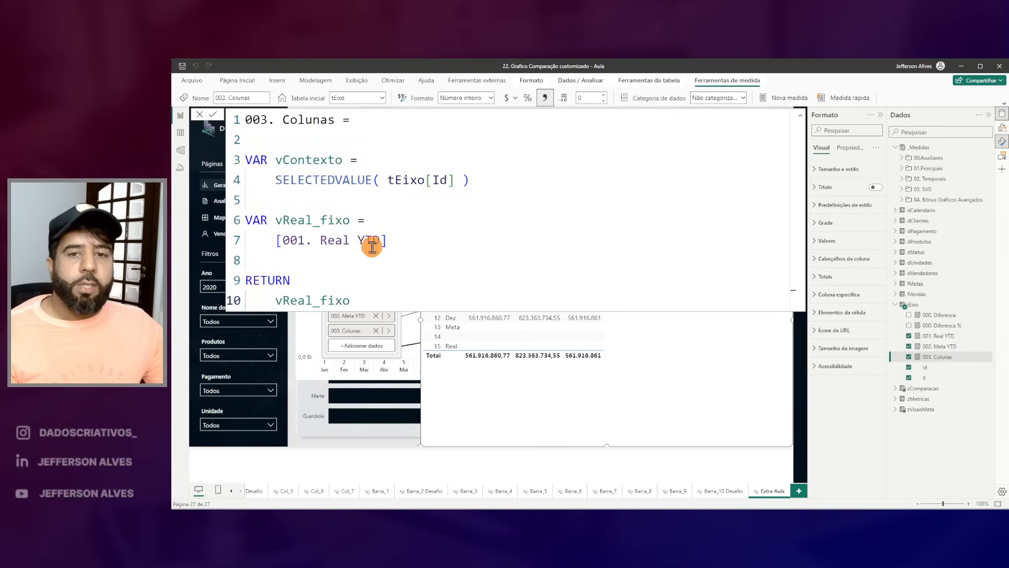
{"action": "left_click", "coordinate": [276, 241]}
{"action": "type", "text": "CALCULATE("}
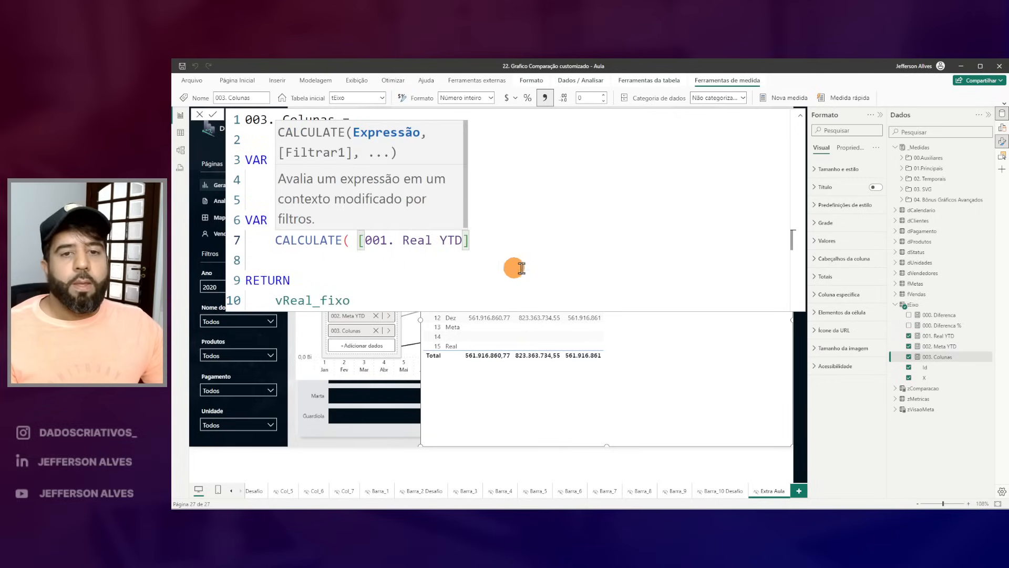
{"action": "left_click", "coordinate": [513, 242]}
{"action": "type", "text": ", REMO"}
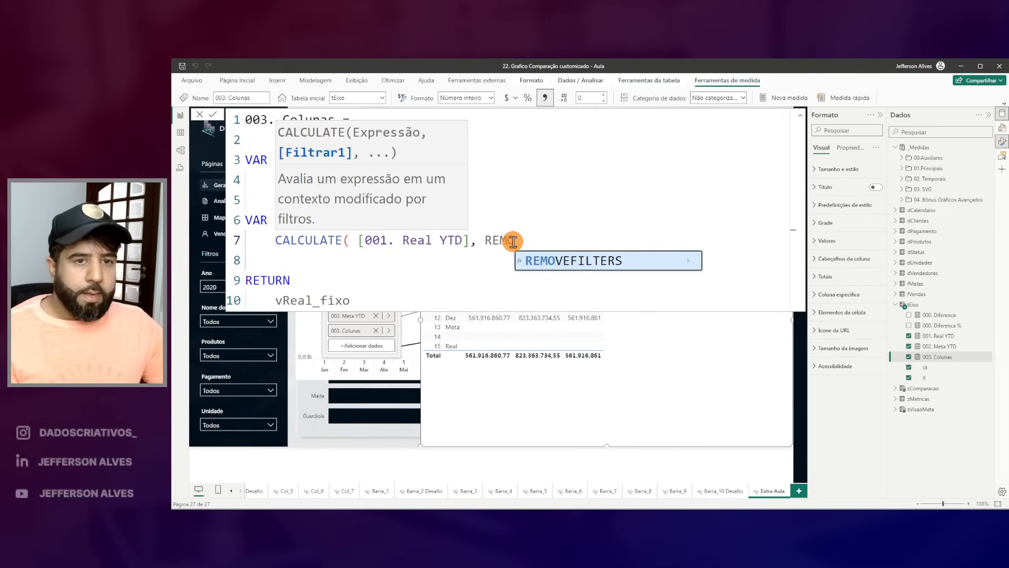
{"action": "key", "text": "Tab"}
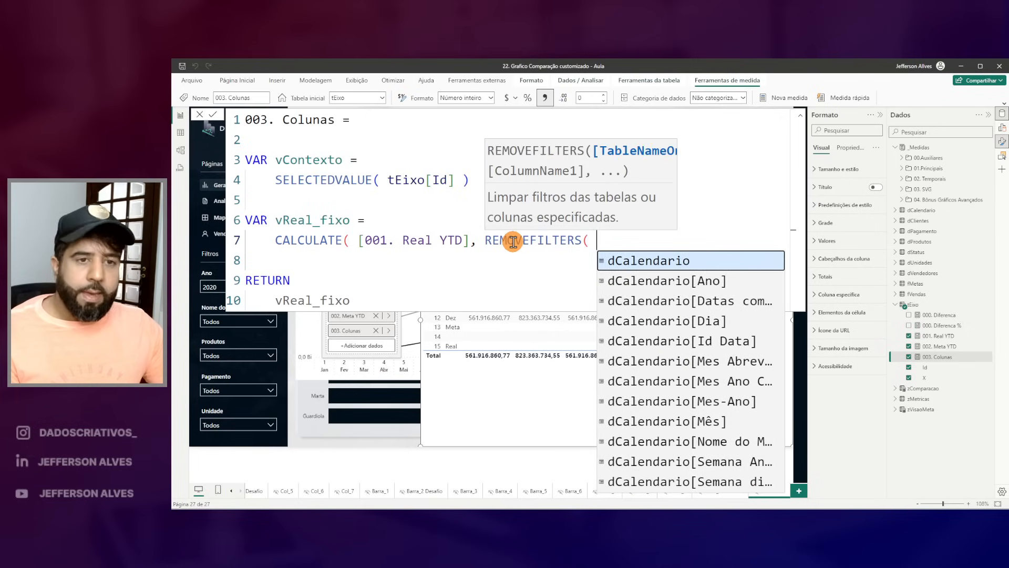
{"action": "type", "text": "TE"}
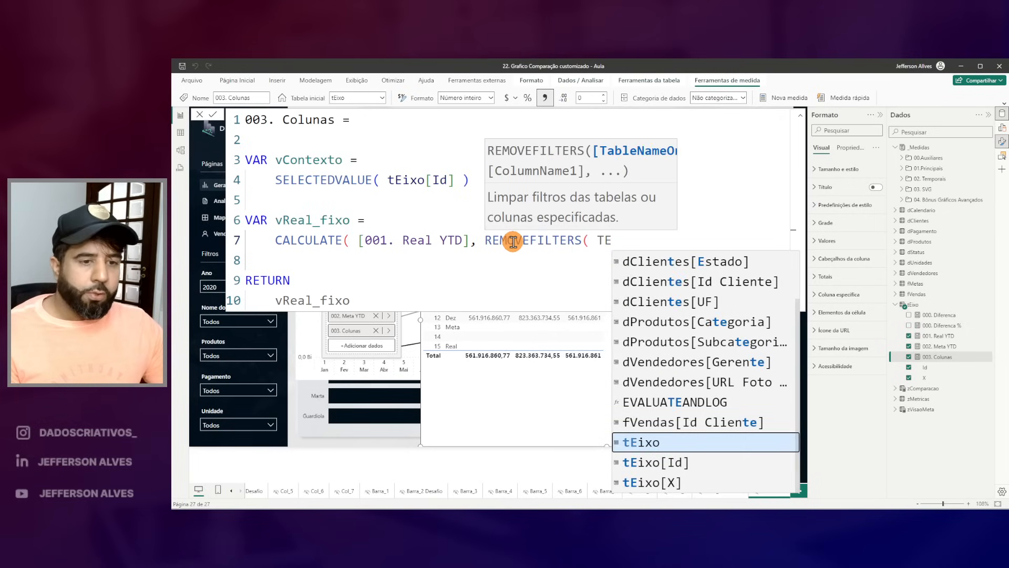
{"action": "key", "text": "Tab"}
{"action": "type", "text": ") )"}
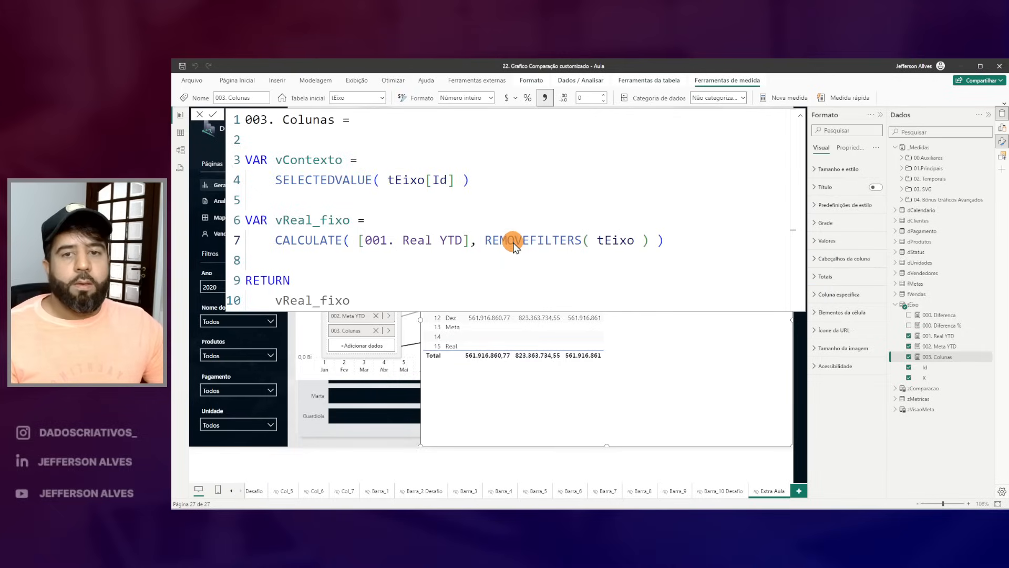
{"action": "left_click", "coordinate": [800, 116]}
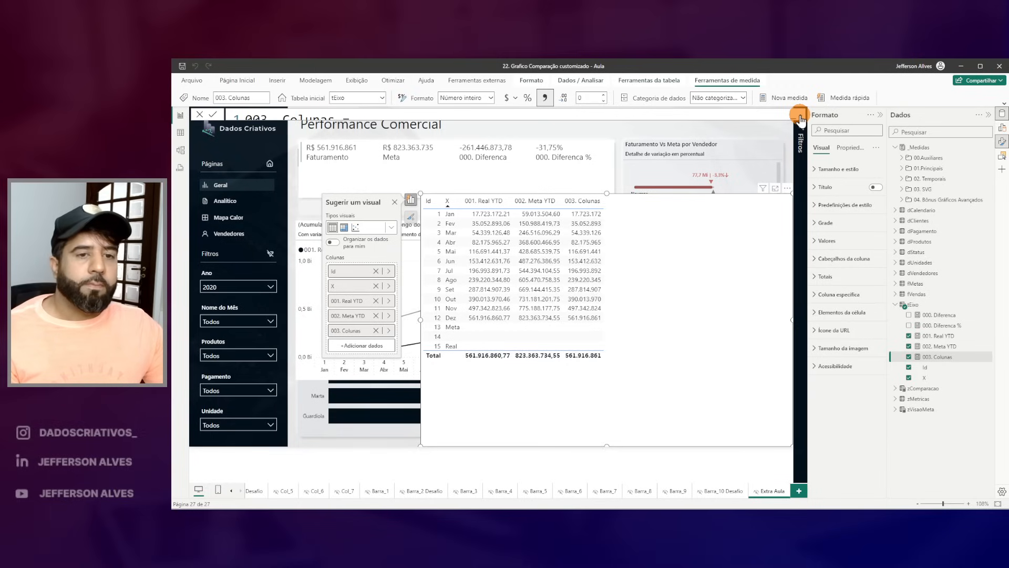
{"action": "left_click_drag", "start_coordinate": [479, 318], "coordinate": [516, 341]}
{"action": "key", "text": "Escape"}
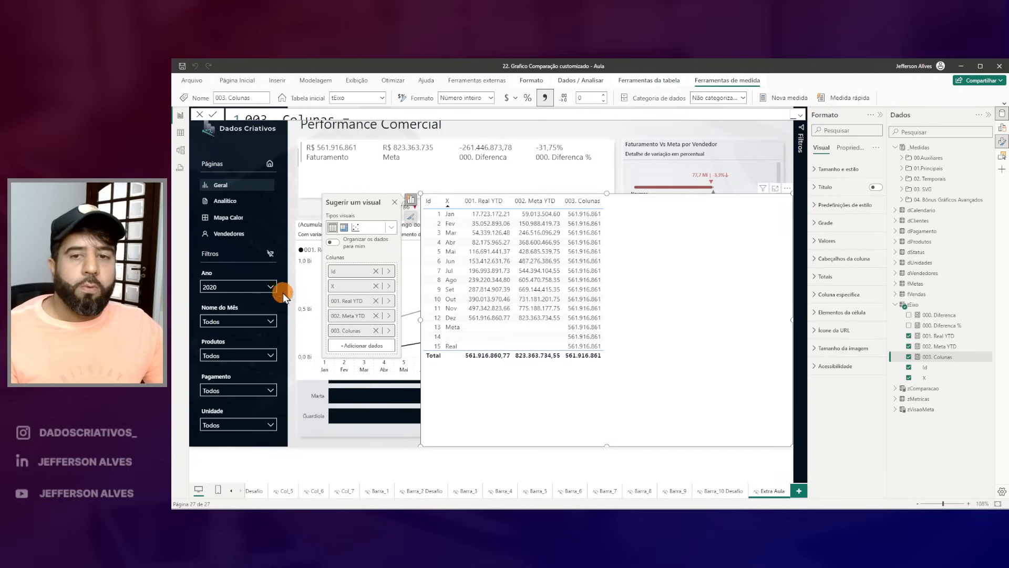
Step: Filter the report to the year 2019 and compare the December Real YTD value with the 003. Colunas values
{"action": "left_click", "coordinate": [272, 286]}
{"action": "left_click", "coordinate": [223, 311]}
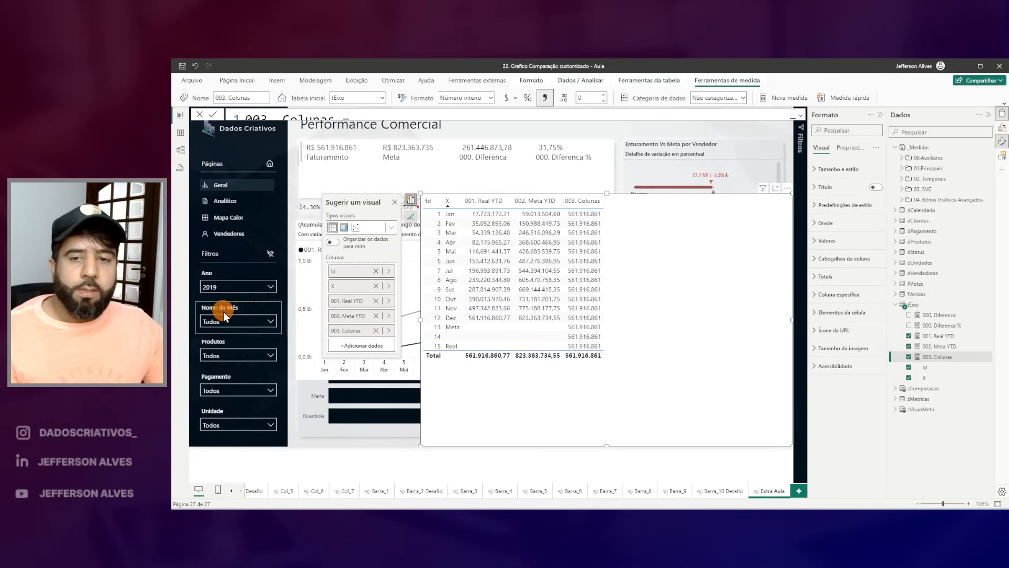
{"action": "left_click_drag", "start_coordinate": [467, 312], "coordinate": [521, 327]}
{"action": "left_click_drag", "start_coordinate": [581, 210], "coordinate": [611, 327]}
{"action": "key", "text": "Escape"}
Step: Reopen the 003. Colunas formula and duplicate the vReal_fixo variable block below the original
{"action": "left_click", "coordinate": [931, 347]}
{"action": "left_click", "coordinate": [929, 367]}
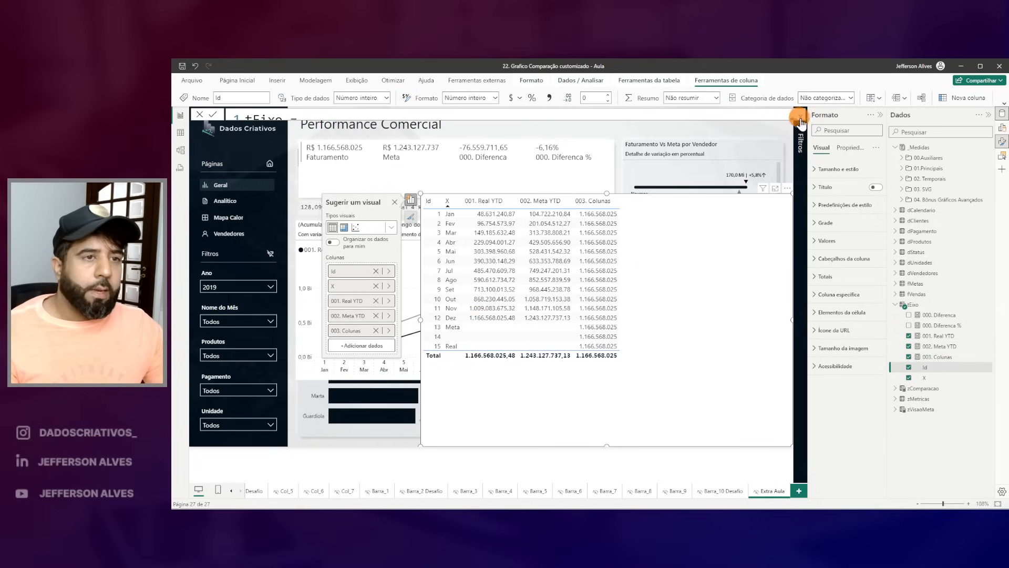
{"action": "left_click", "coordinate": [800, 114]}
{"action": "left_click", "coordinate": [937, 357]}
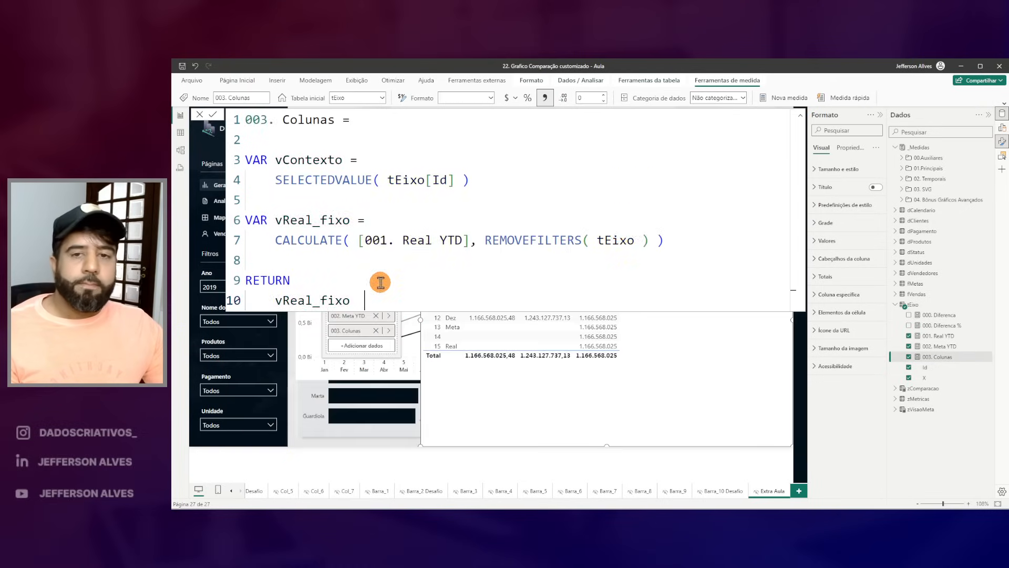
{"action": "left_click_drag", "start_coordinate": [686, 234], "coordinate": [210, 226]}
{"action": "key", "text": "ctrl+c"}
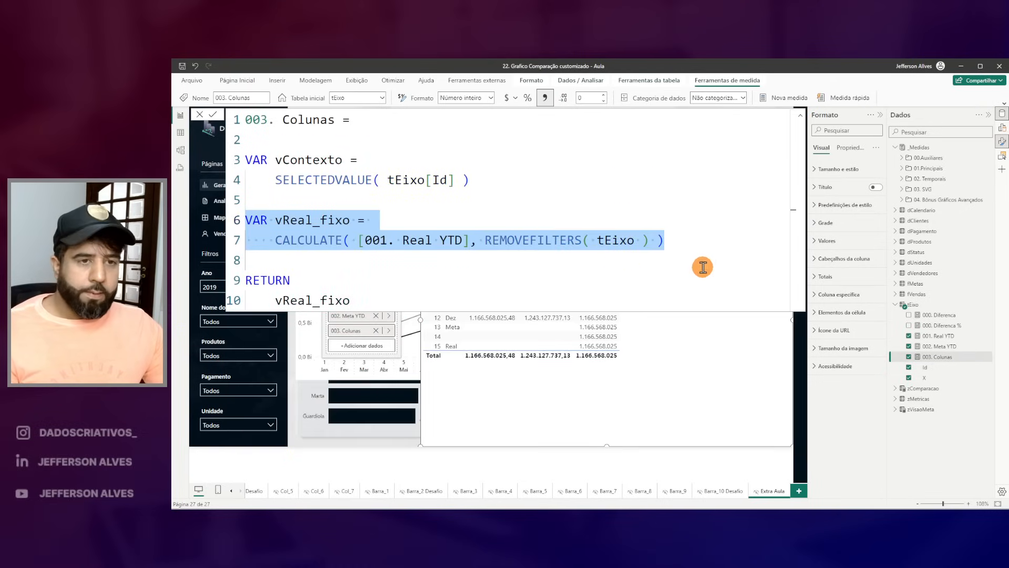
{"action": "left_click", "coordinate": [678, 242]}
{"action": "key", "text": "Return"}
{"action": "key", "text": "Return"}
{"action": "key", "text": "ctrl+v"}
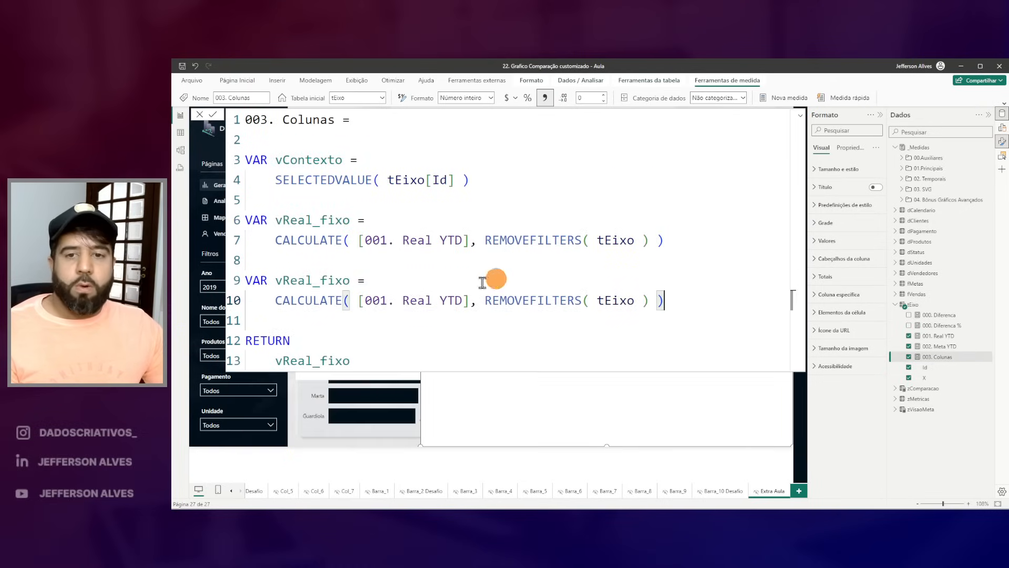
Step: Rename the duplicated variable to vMeta_fixo and make its CALCULATE use [002. Meta YTD]
{"action": "left_click_drag", "start_coordinate": [312, 281], "coordinate": [283, 280]}
{"action": "type", "text": "Met"}
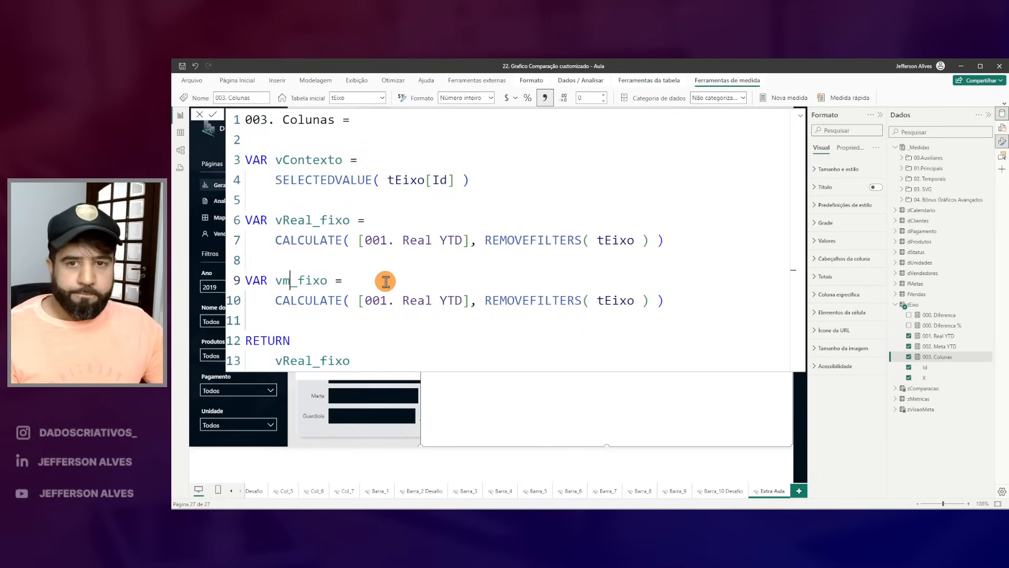
{"action": "double_click", "coordinate": [348, 279]}
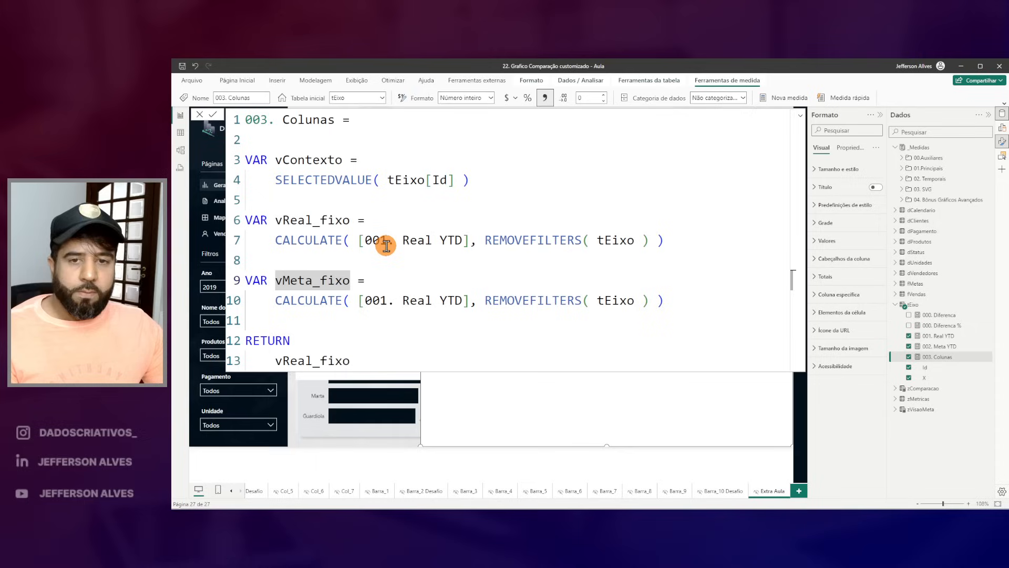
{"action": "double_click", "coordinate": [418, 301]}
{"action": "type", "text": "Meta"}
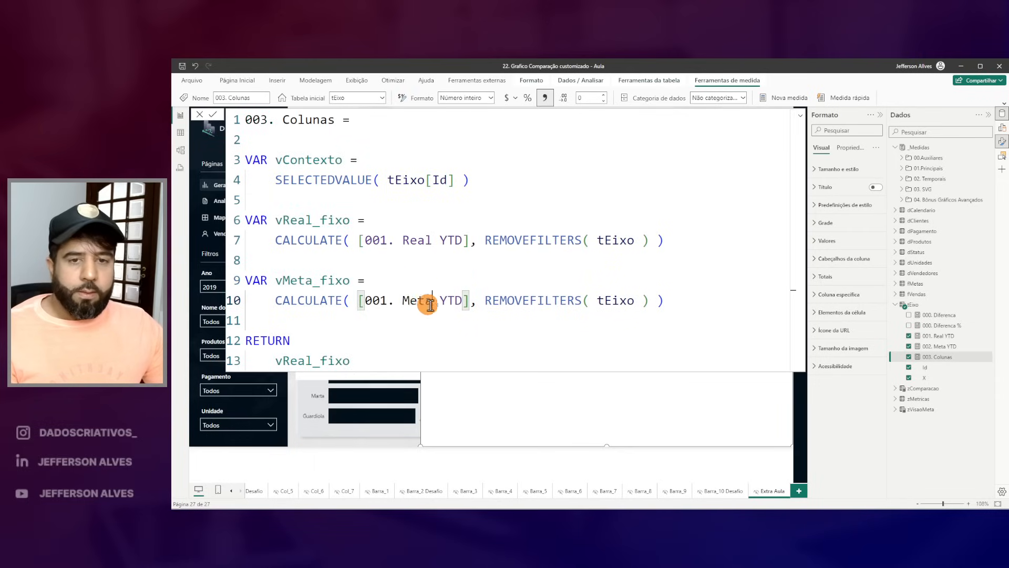
{"action": "double_click", "coordinate": [387, 299]}
{"action": "type", "text": "002"}
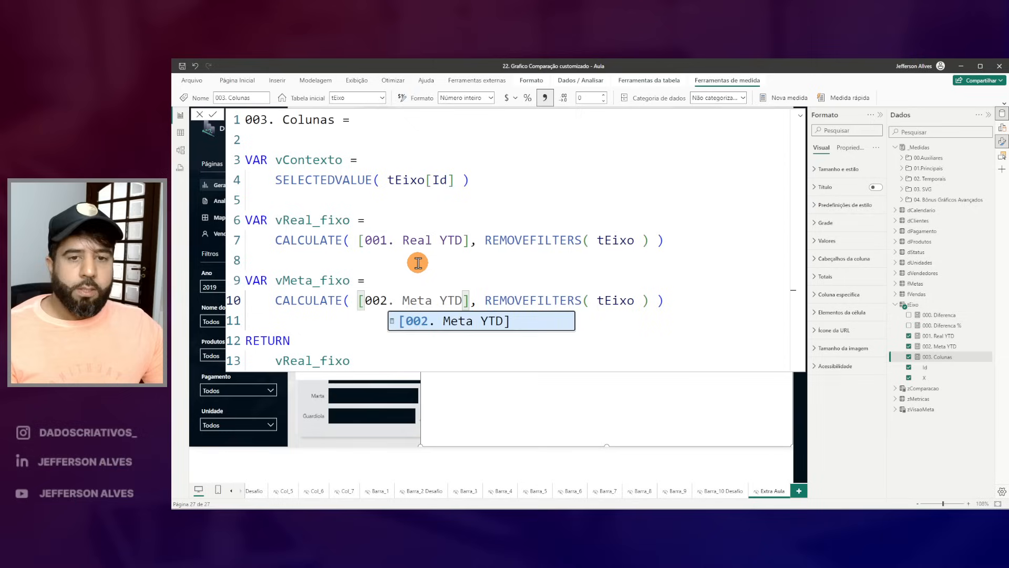
{"action": "key", "text": "Tab"}
{"action": "left_click_drag", "start_coordinate": [557, 299], "coordinate": [471, 299]}
{"action": "key", "text": "BackSpace"}
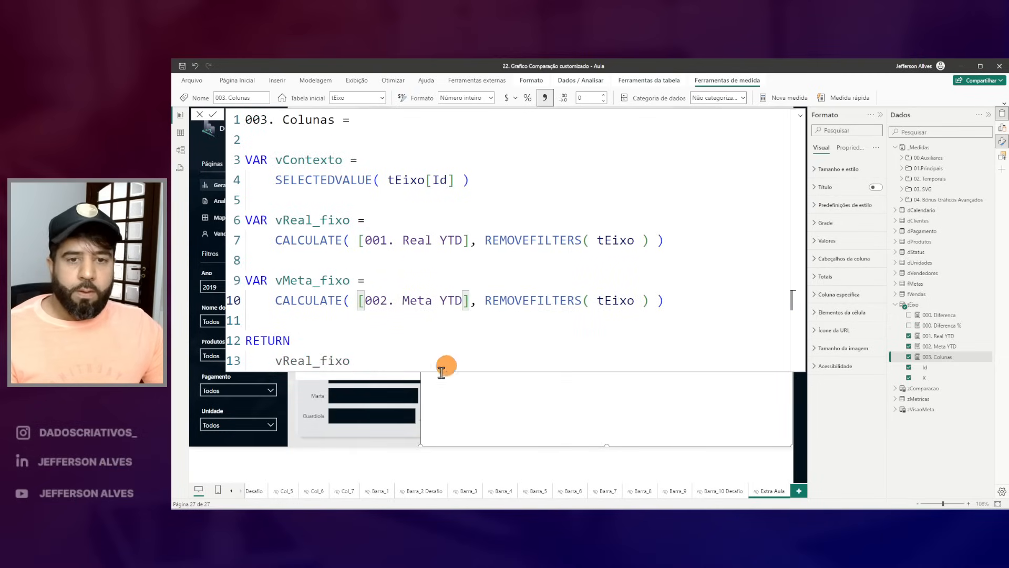
Step: Make the 003. Colunas measure return vMeta_fixo and commit it
{"action": "double_click", "coordinate": [323, 360]}
{"action": "type", "text": "vm"}
{"action": "key", "text": "Tab"}
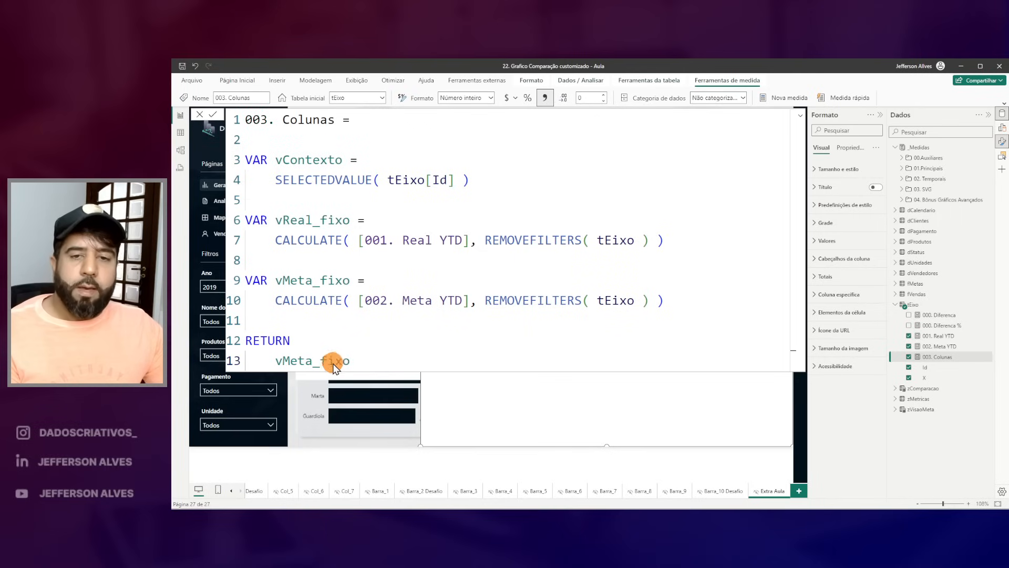
{"action": "key", "text": "Return"}
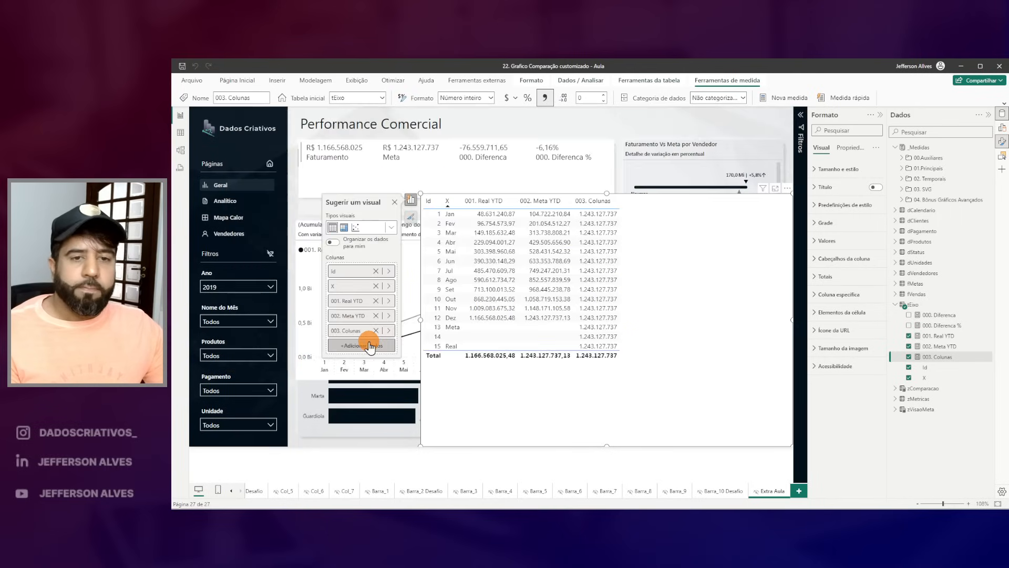
Step: Compare the December Meta YTD value with the 003. Colunas values for 2019, and again with the report filtered to 2020
{"action": "left_click_drag", "start_coordinate": [519, 311], "coordinate": [570, 325]}
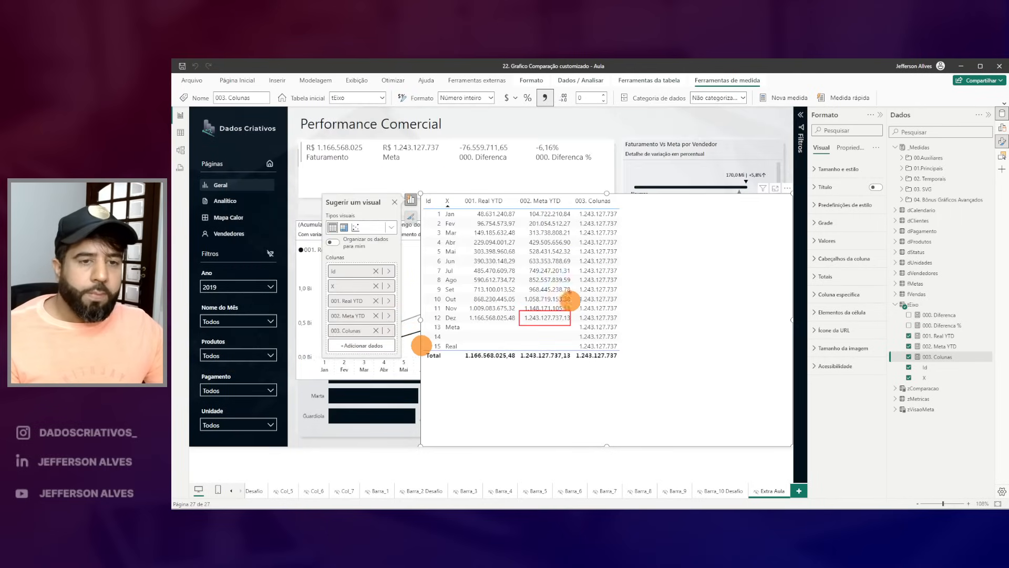
{"action": "left_click", "coordinate": [228, 286]}
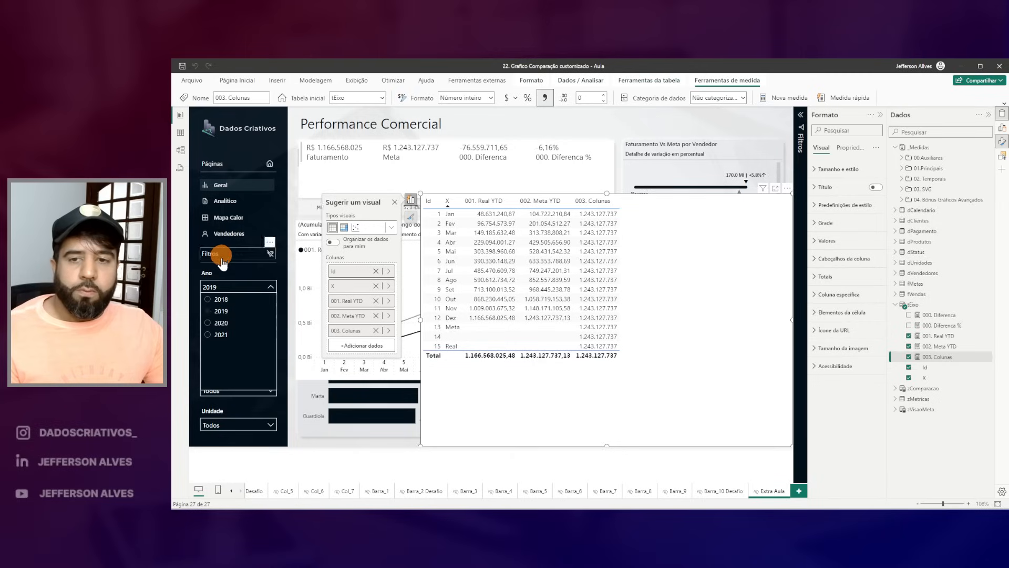
{"action": "left_click", "coordinate": [220, 324]}
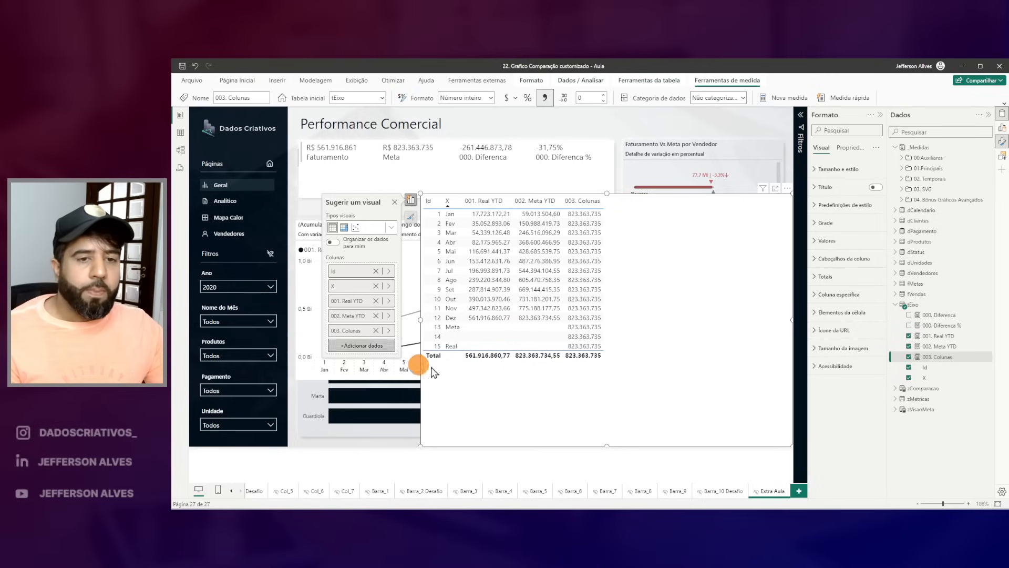
{"action": "left_click_drag", "start_coordinate": [515, 312], "coordinate": [558, 326]}
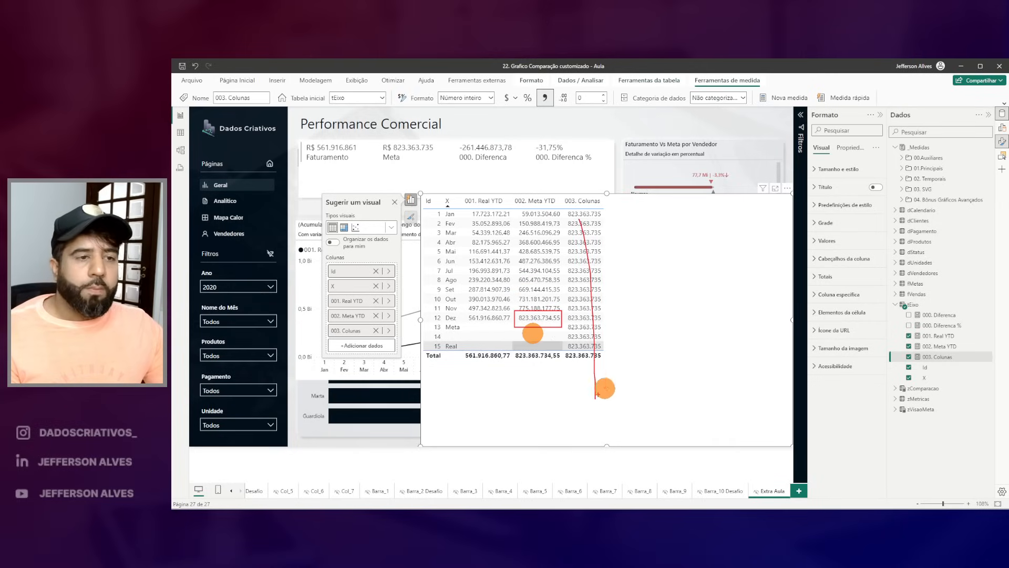
Step: Reopen the 003. Colunas formula and declare a vResultado variable below the vMeta_fixo block
{"action": "left_click", "coordinate": [945, 347]}
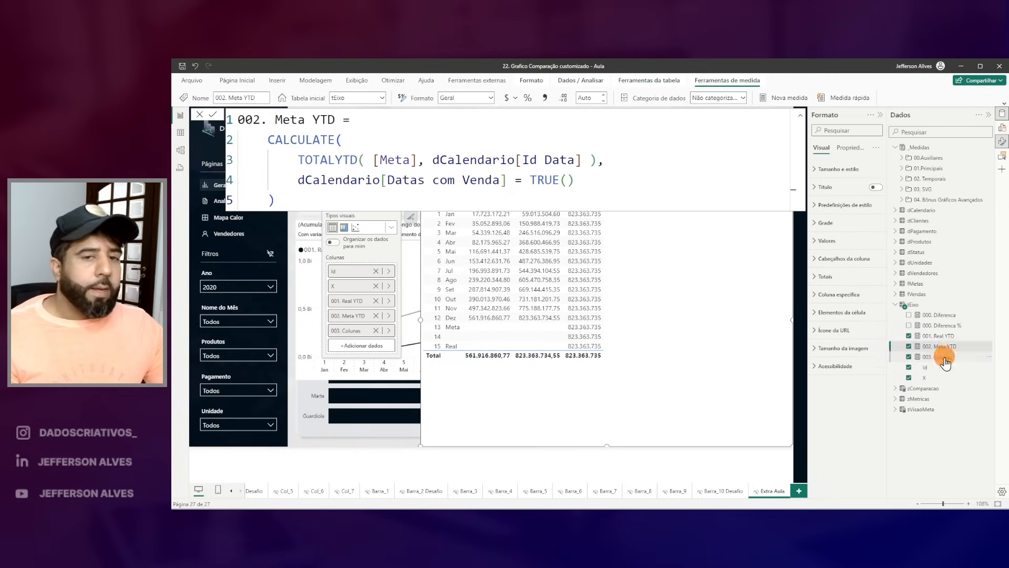
{"action": "left_click", "coordinate": [940, 357]}
{"action": "left_click", "coordinate": [698, 305]}
{"action": "key", "text": "shift+Return"}
{"action": "key", "text": "shift+Return"}
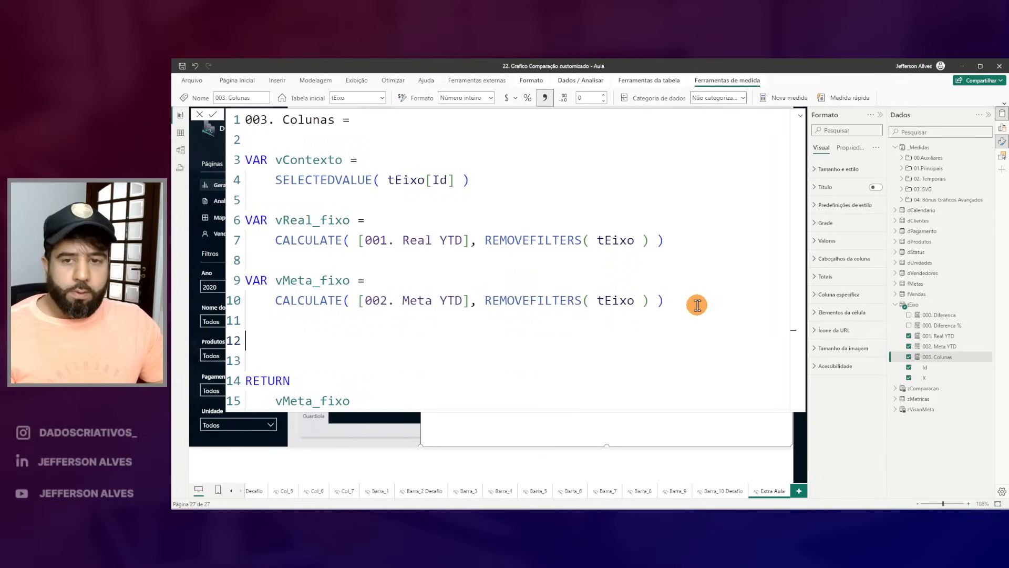
{"action": "type", "text": "VAR "}
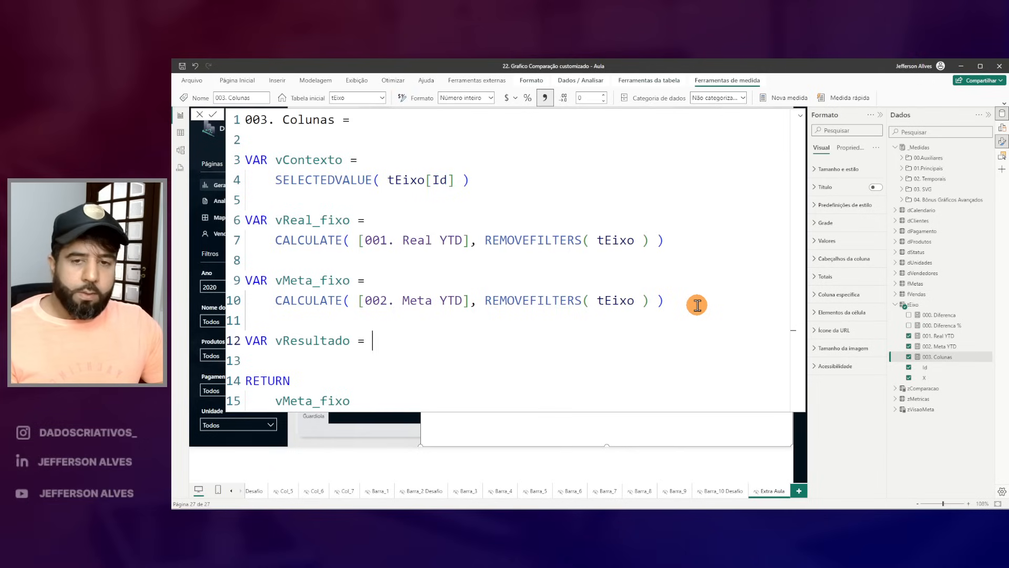
{"action": "type", "text": "vResultado ="}
Step: Start a SWITCH function inside vResultado with vContexto as its expression
{"action": "key", "text": "shift+Return"}
{"action": "type", "text": "sw"}
{"action": "key", "text": "Tab"}
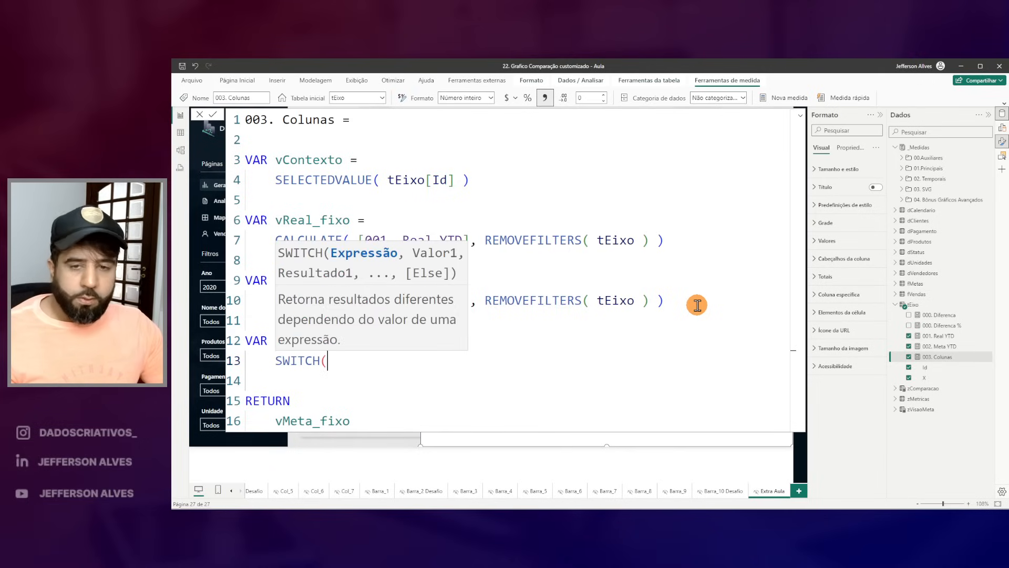
{"action": "key", "text": "shift+Return"}
{"action": "type", "text": "vc"}
{"action": "key", "text": "Tab"}
{"action": "mouse_move", "coordinate": [264, 143]}
{"action": "left_mouse_down"}
{"action": "mouse_move", "coordinate": [427, 200]}
{"action": "mouse_move", "coordinate": [485, 197]}
{"action": "left_mouse_up"}
{"action": "key", "text": "Escape"}
{"action": "type", "text": ","}
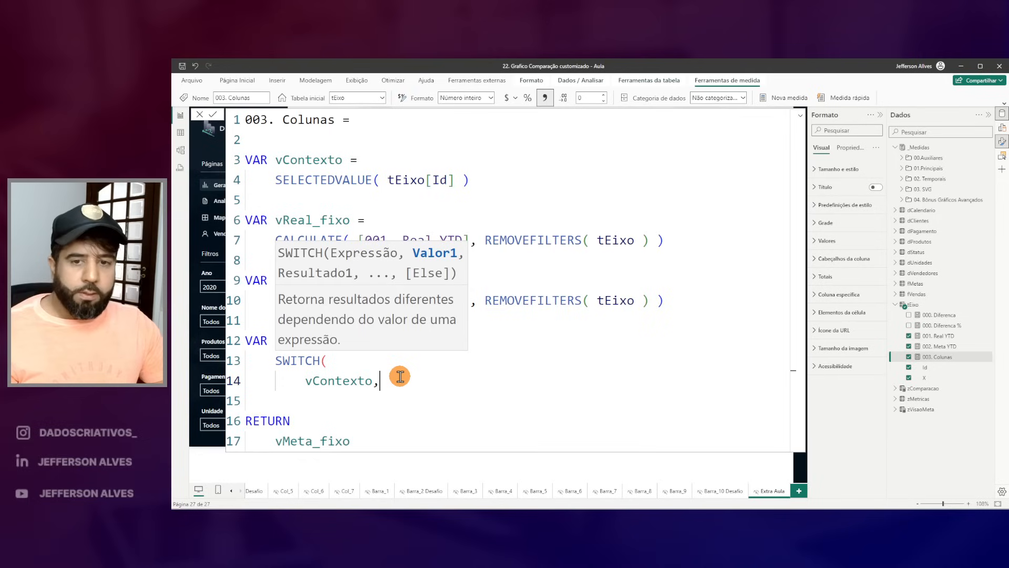
Step: Complete the SWITCH so 13 yields vMeta_fixo and 15 yields vReal_fixo, and close the function
{"action": "key", "text": "shift+Return"}
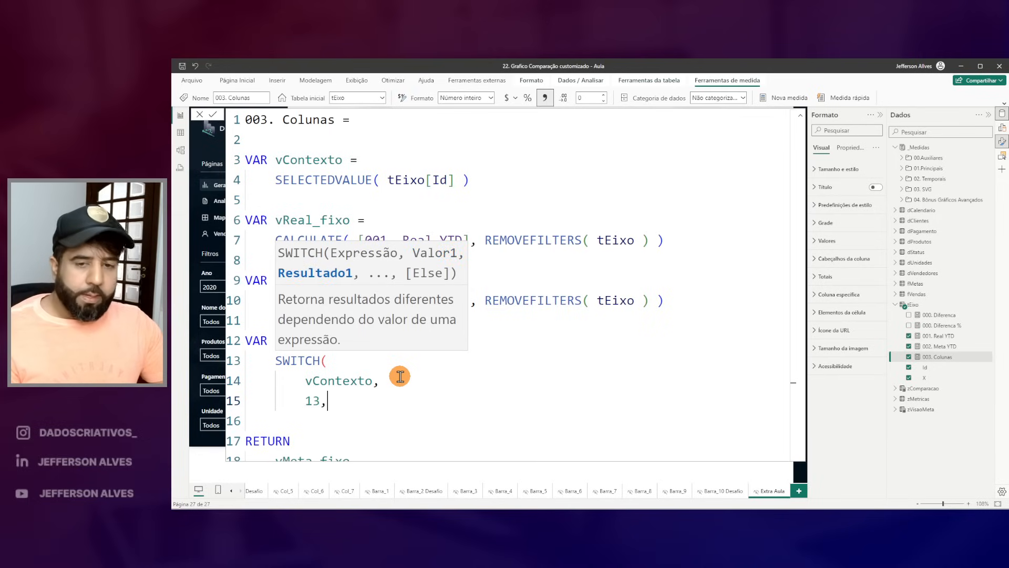
{"action": "type", "text": "13, vme"}
{"action": "key", "text": "Tab"}
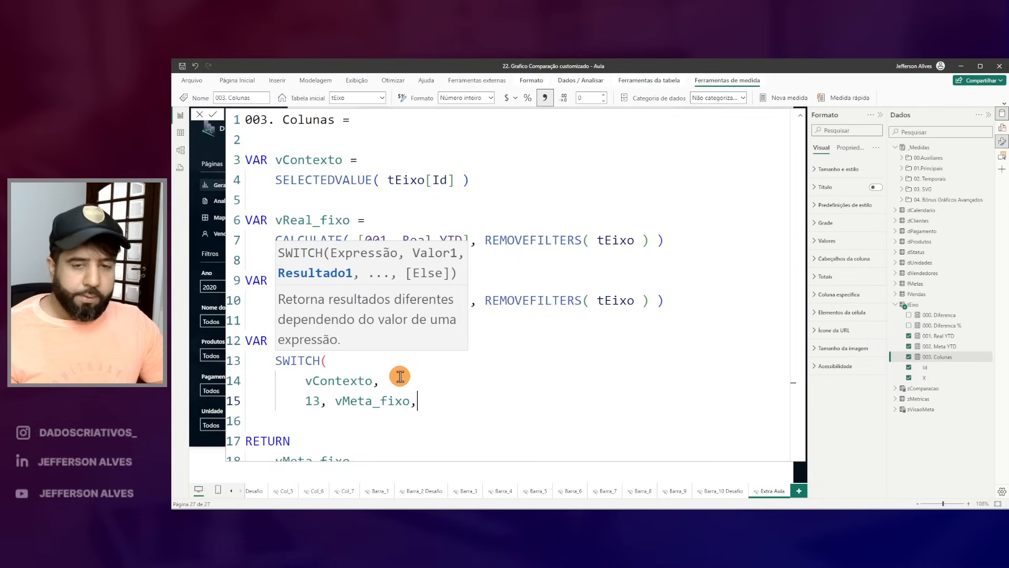
{"action": "type", "text": ","}
{"action": "key", "text": "shift+Return"}
{"action": "type", "text": "15, vre"}
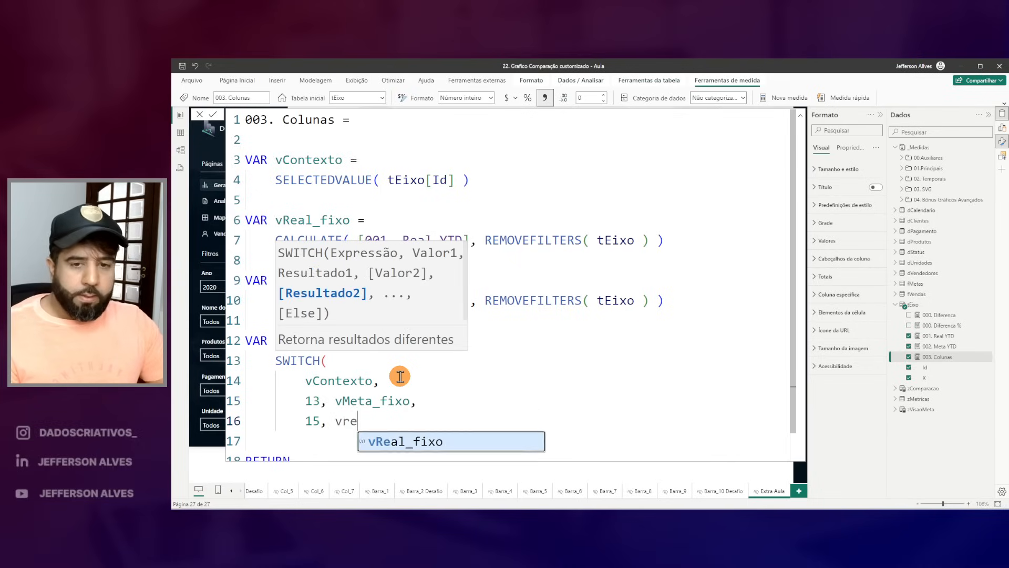
{"action": "key", "text": "Tab"}
{"action": "key", "text": "shift+Return"}
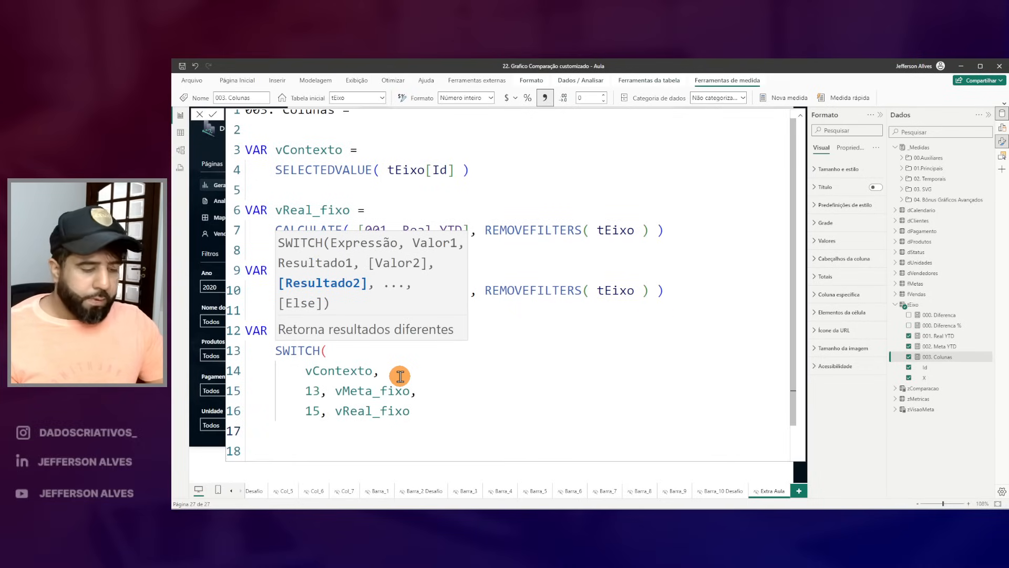
{"action": "type", "text": ")"}
Step: Make the 003. Colunas measure return vResultado instead of vMeta_fixo and commit the formula
{"action": "scroll", "coordinate": [402, 374], "scroll_direction": "down", "scroll_amount": 1}
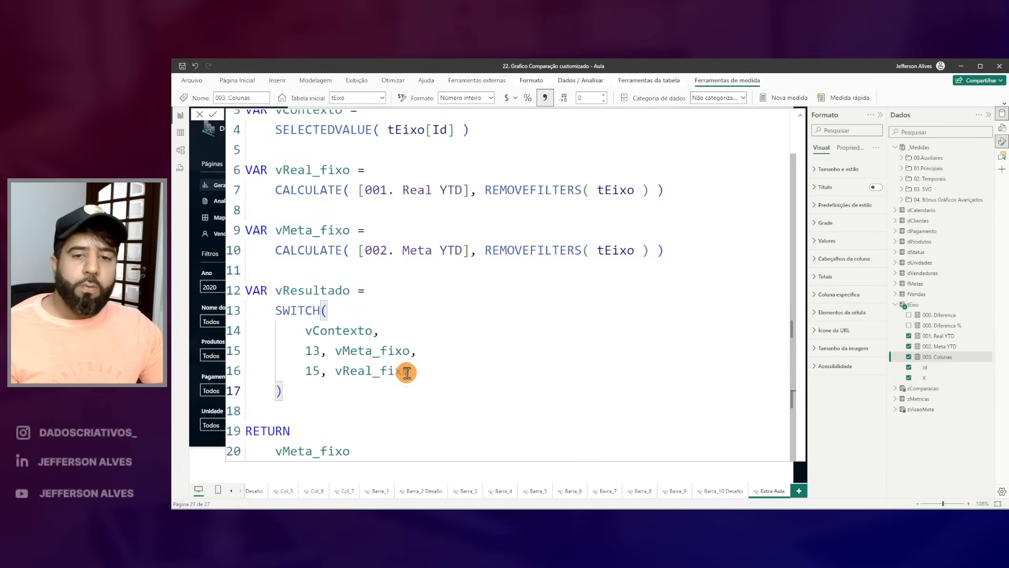
{"action": "double_click", "coordinate": [320, 292]}
{"action": "key", "text": "ctrl+c"}
{"action": "double_click", "coordinate": [338, 449]}
{"action": "key", "text": "ctrl+v"}
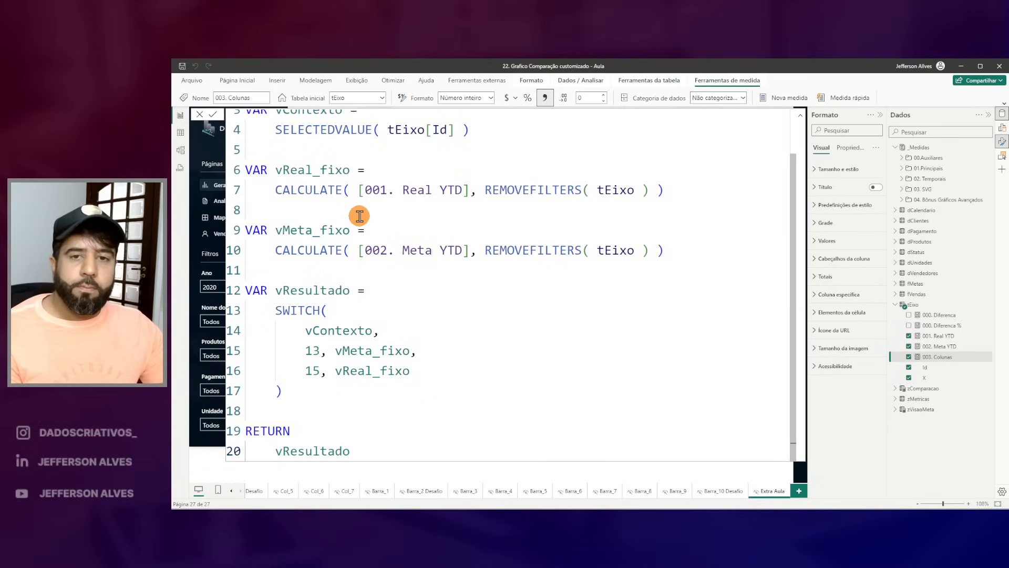
{"action": "key", "text": "Escape"}
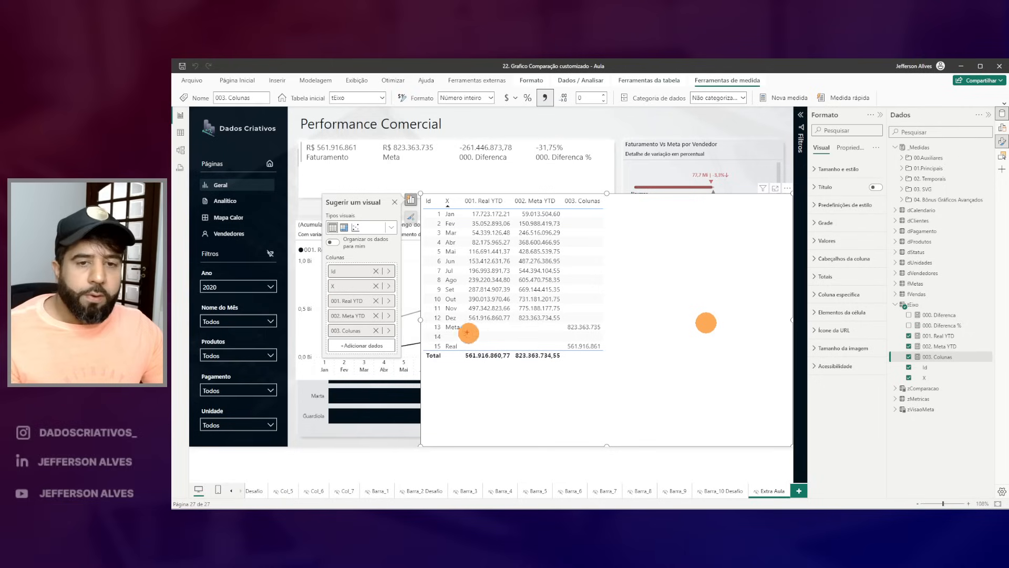
Step: Compare the Meta and Real rows of 003. Colunas with the December YTD values for 2020
{"action": "left_click_drag", "start_coordinate": [454, 330], "coordinate": [617, 333]}
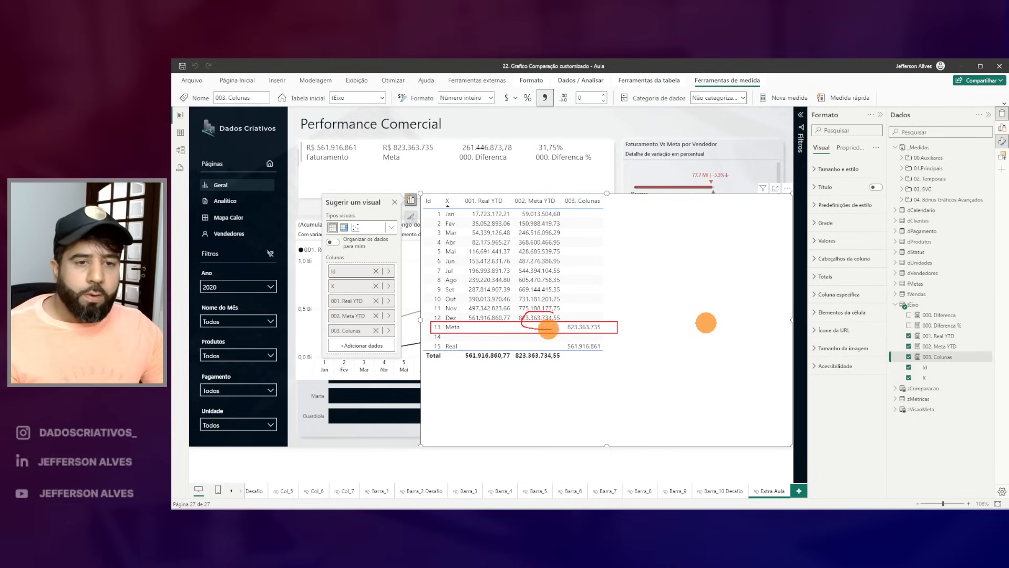
{"action": "key", "text": "e"}
{"action": "left_click_drag", "start_coordinate": [425, 338], "coordinate": [624, 353]}
{"action": "left_click_drag", "start_coordinate": [492, 327], "coordinate": [483, 314]}
{"action": "left_click_drag", "start_coordinate": [591, 340], "coordinate": [593, 336]}
{"action": "key", "text": "Escape"}
Step: Check the 003. Colunas values with the year filter on 2019 and 2021, and return it to 2020
{"action": "left_click", "coordinate": [258, 287]}
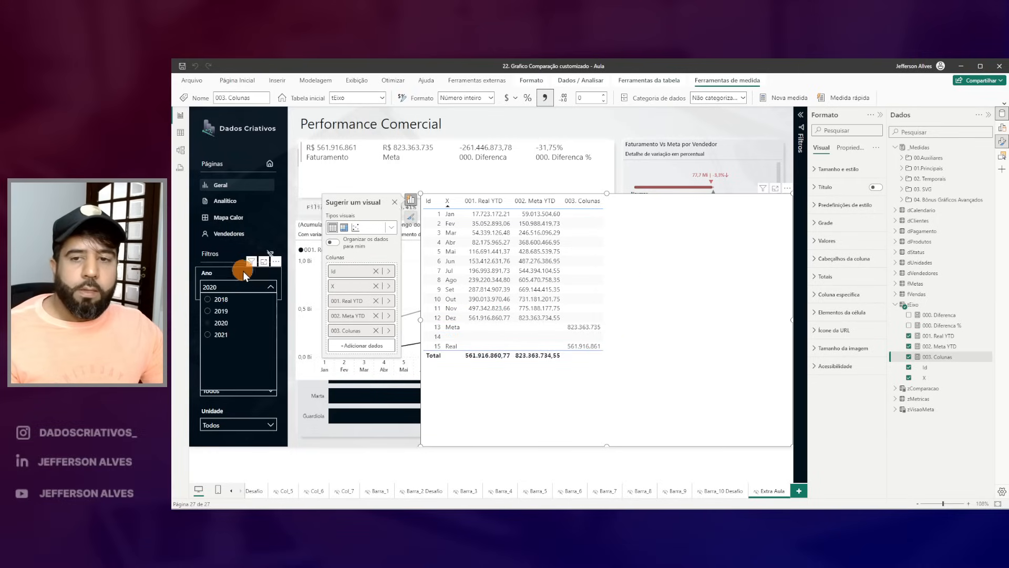
{"action": "left_click", "coordinate": [221, 311]}
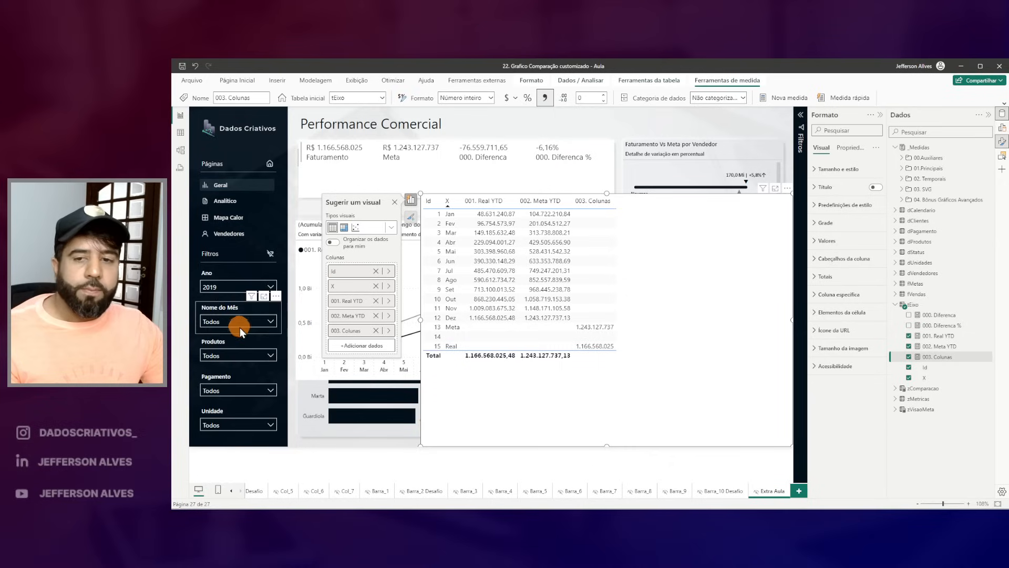
{"action": "left_click", "coordinate": [219, 287]}
{"action": "left_click", "coordinate": [221, 335]}
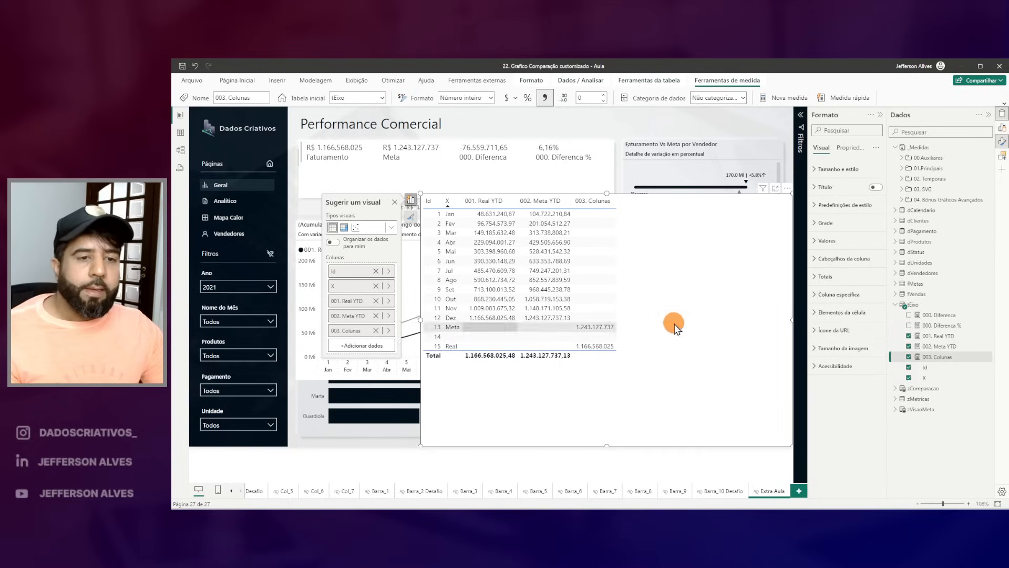
{"action": "left_click", "coordinate": [218, 288]}
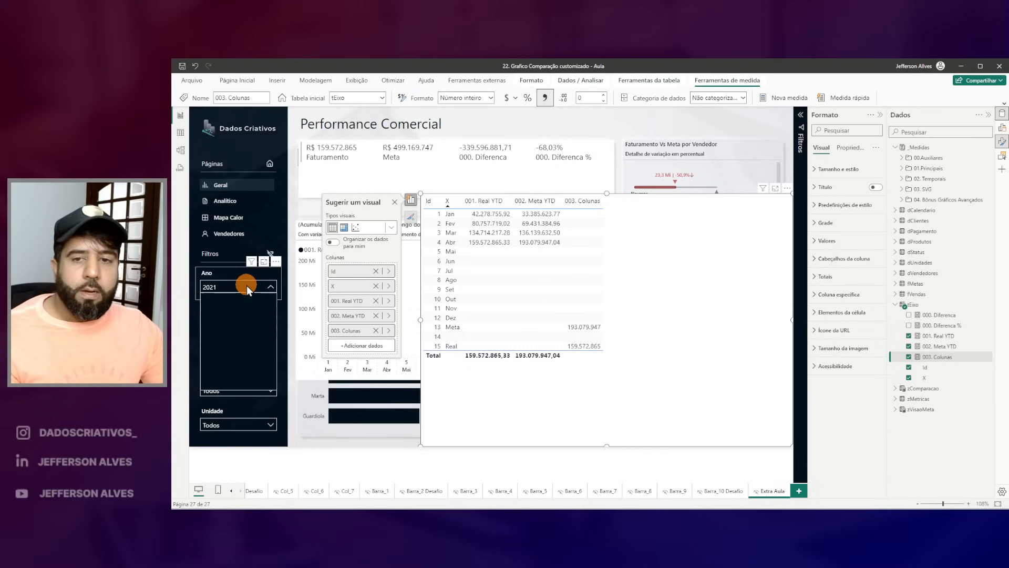
{"action": "left_click", "coordinate": [222, 323]}
Step: Shrink the table visual out of the chart's way and add 003. Colunas to the line chart's column Y axis
{"action": "left_click_drag", "start_coordinate": [423, 193], "coordinate": [697, 384]}
{"action": "left_click", "coordinate": [500, 225]}
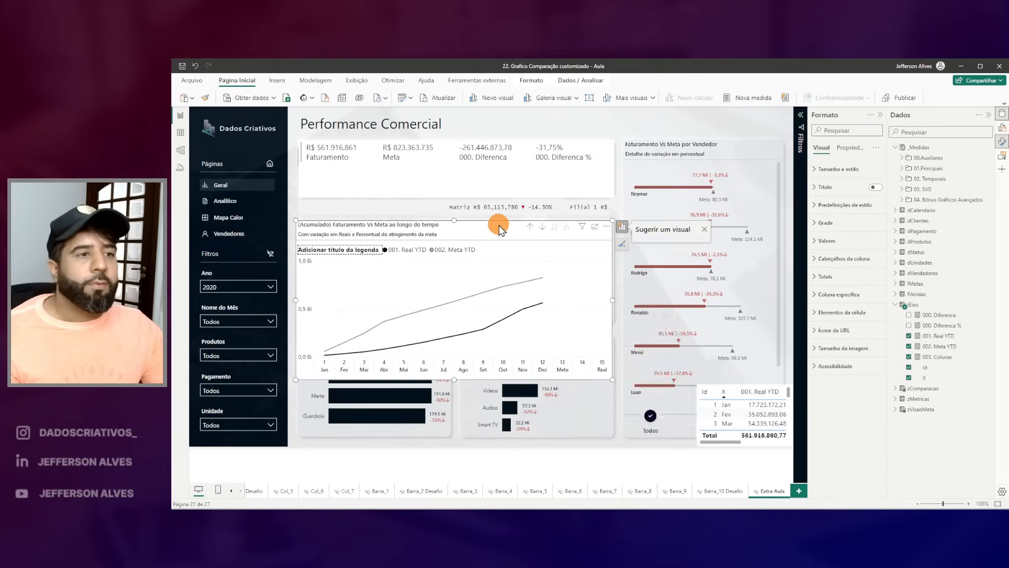
{"action": "left_click", "coordinate": [1002, 128]}
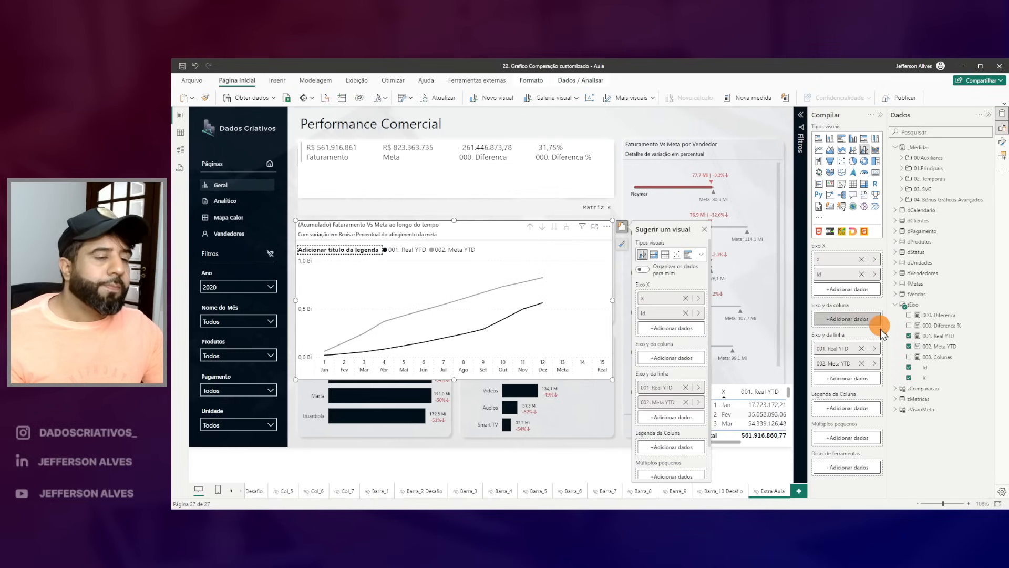
{"action": "left_click_drag", "start_coordinate": [800, 293], "coordinate": [873, 341]}
{"action": "key", "text": "Escape"}
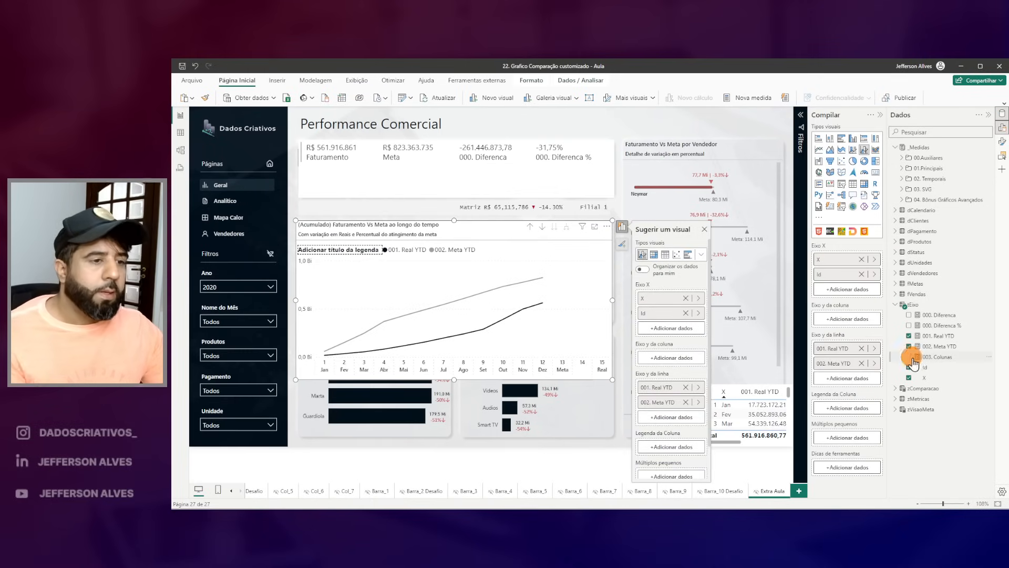
{"action": "left_click_drag", "start_coordinate": [935, 359], "coordinate": [847, 319]}
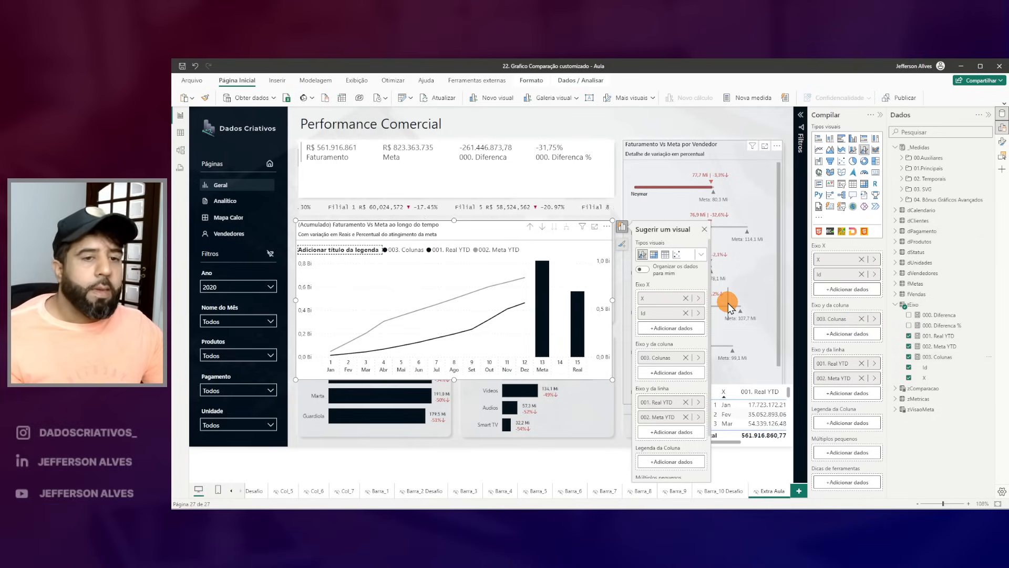
Step: Turn off the values of the combo chart's secondary Y axis
{"action": "left_click_drag", "start_coordinate": [531, 265], "coordinate": [561, 276]}
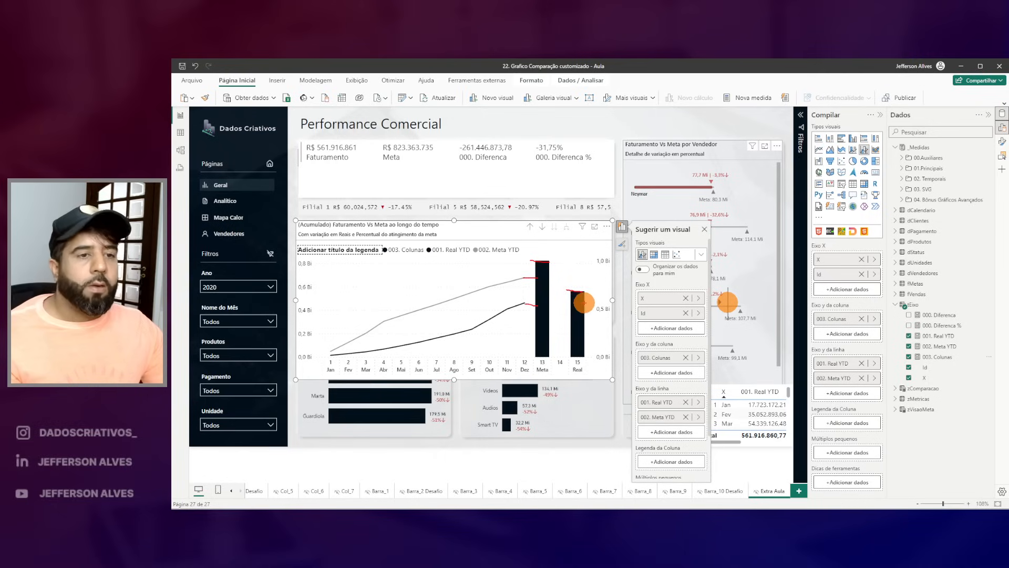
{"action": "key", "text": "Escape"}
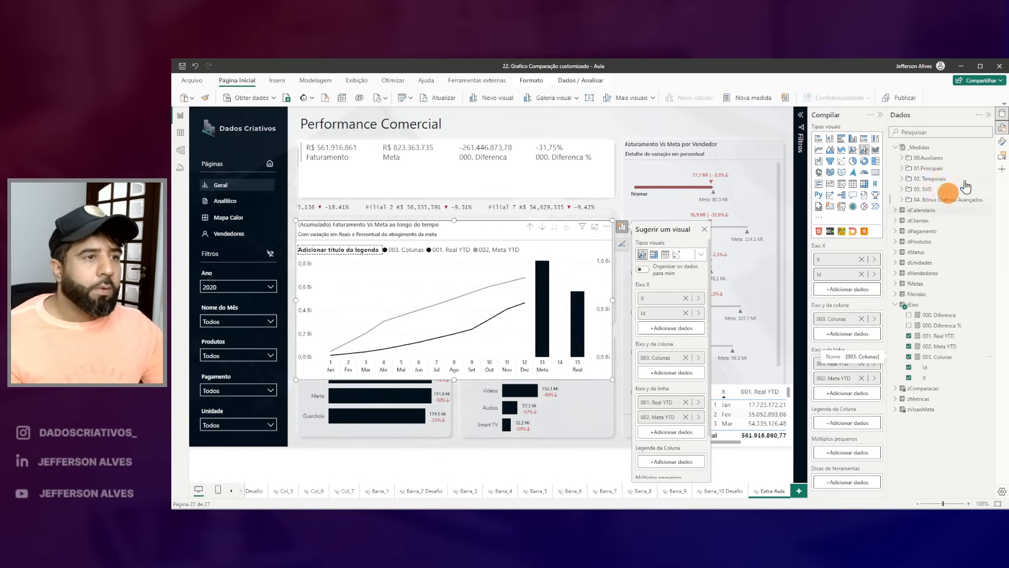
{"action": "left_click", "coordinate": [1002, 141]}
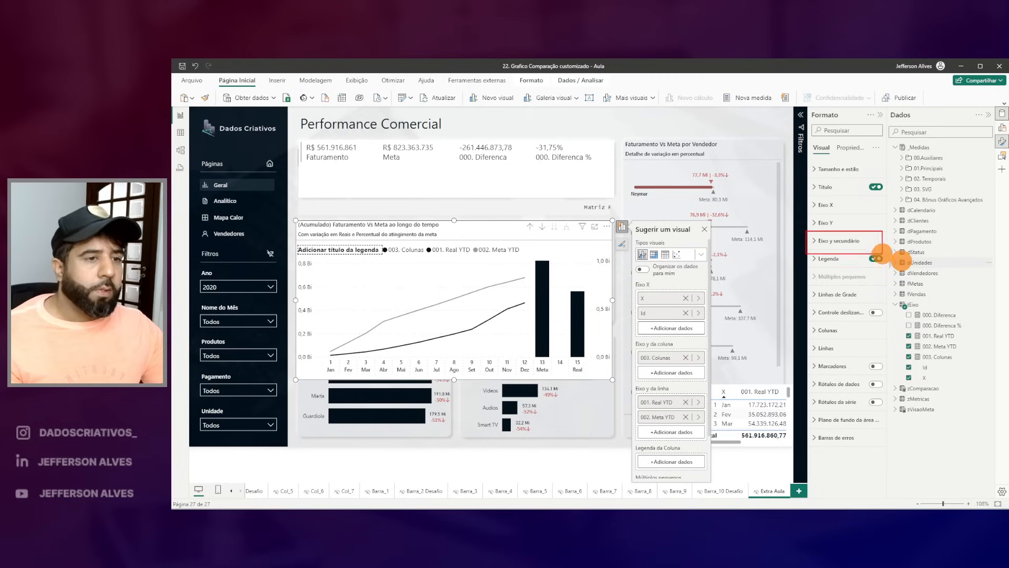
{"action": "left_click", "coordinate": [820, 241]}
{"action": "left_click_drag", "start_coordinate": [873, 348], "coordinate": [887, 337]}
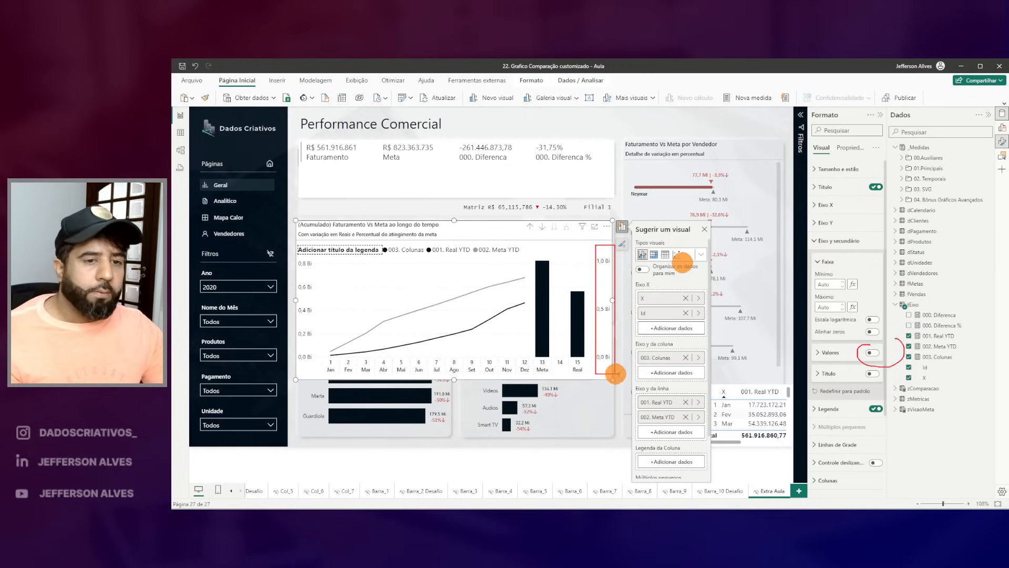
{"action": "left_click", "coordinate": [872, 354]}
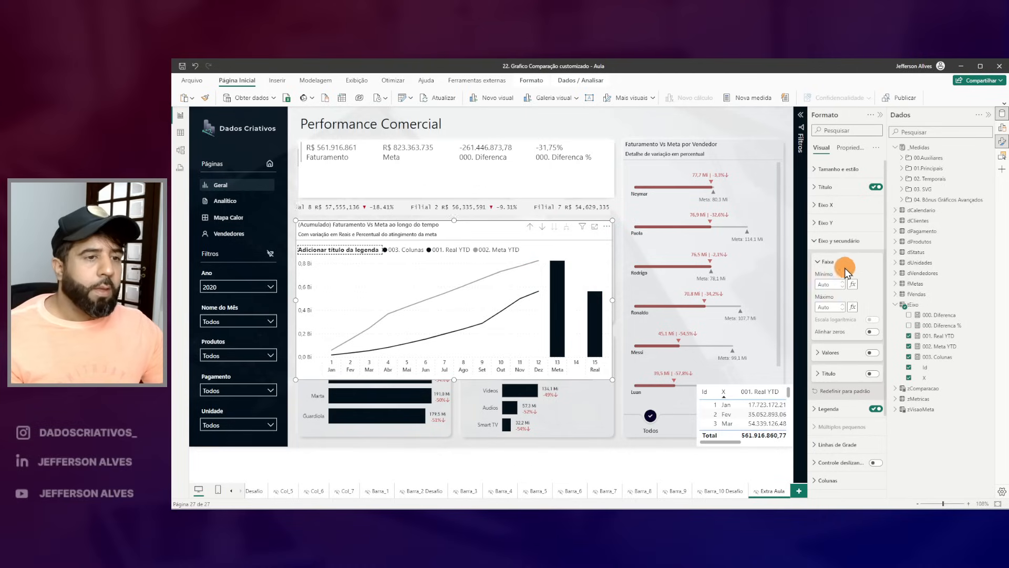
{"action": "left_click", "coordinate": [817, 242]}
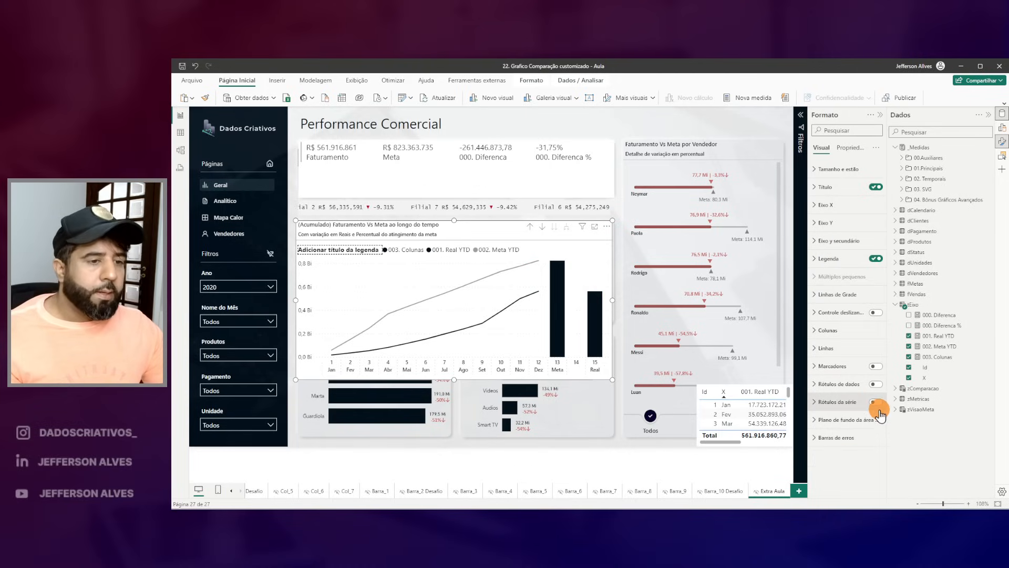
Step: Colour the chart's category 13 (Meta) column grey and choose category 15 for column formatting
{"action": "left_click", "coordinate": [841, 330]}
{"action": "scroll", "coordinate": [854, 399], "scroll_direction": "down", "scroll_amount": 3}
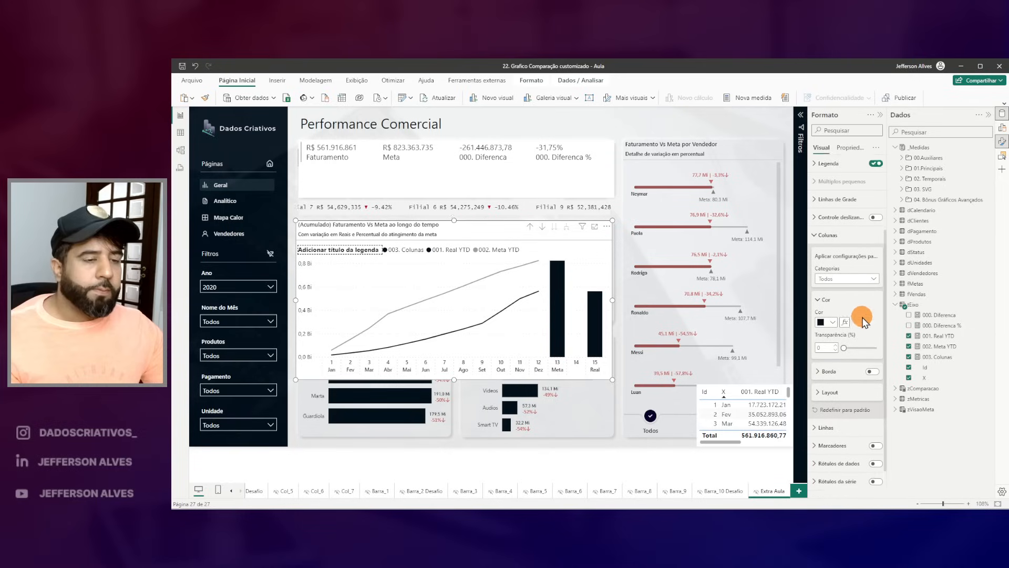
{"action": "left_click", "coordinate": [869, 284]}
{"action": "left_click", "coordinate": [824, 412]}
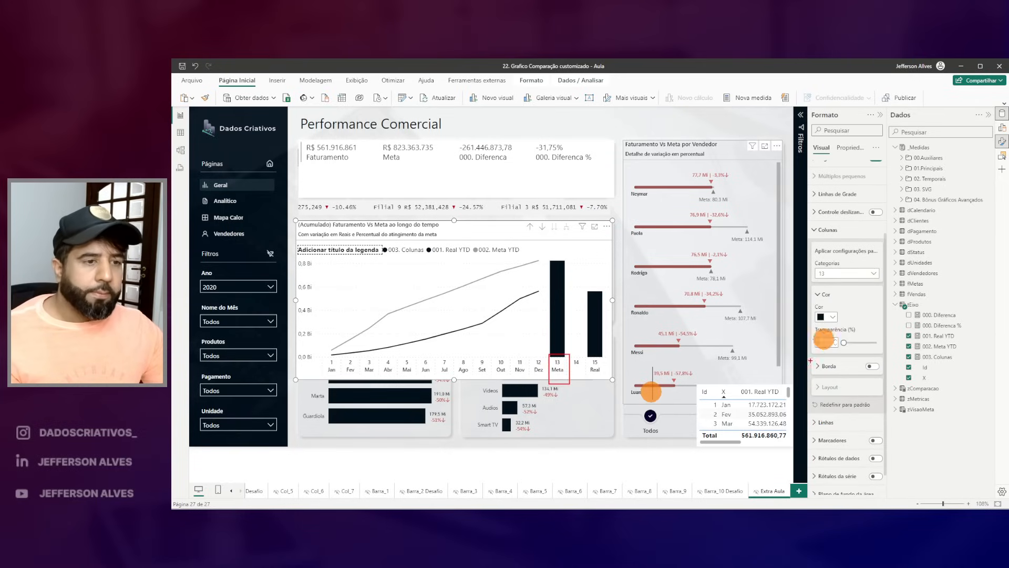
{"action": "left_click", "coordinate": [834, 317]}
{"action": "left_click", "coordinate": [851, 367]}
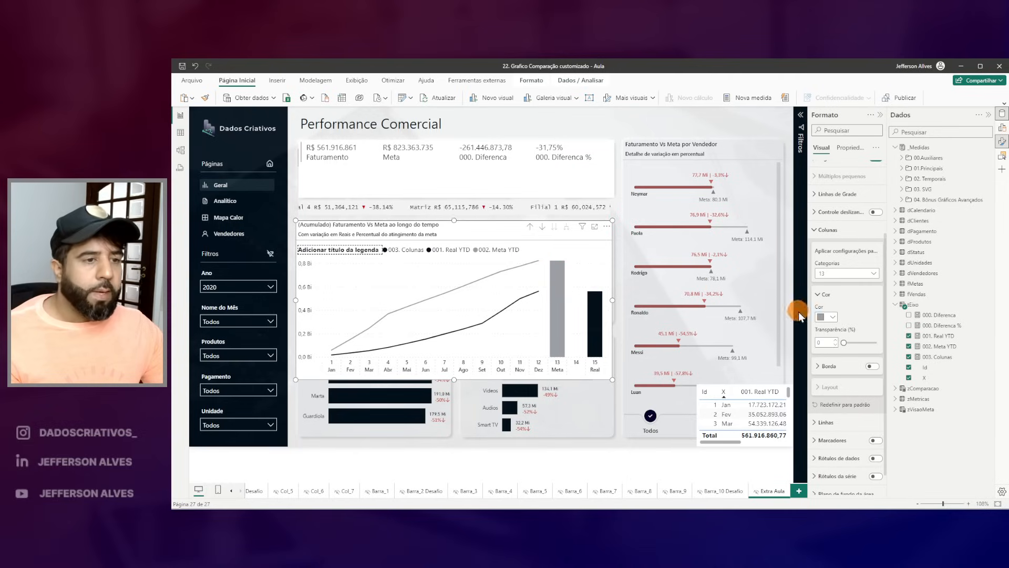
{"action": "left_click", "coordinate": [845, 274]}
{"action": "left_click", "coordinate": [824, 443]}
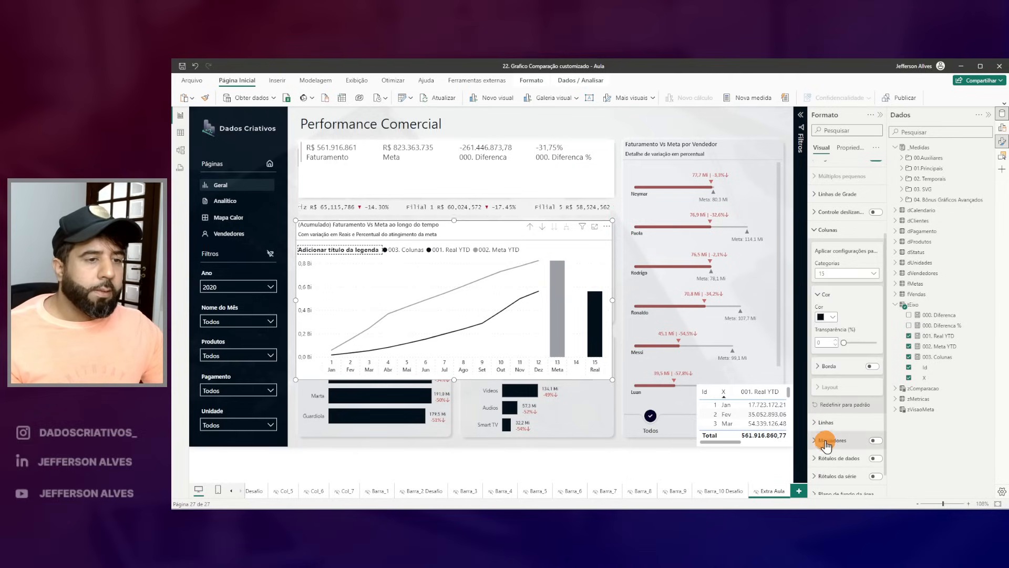
Step: Colour the category 15 (Real) column black and set the spacing between categories to 0 for all columns
{"action": "left_click", "coordinate": [834, 318]}
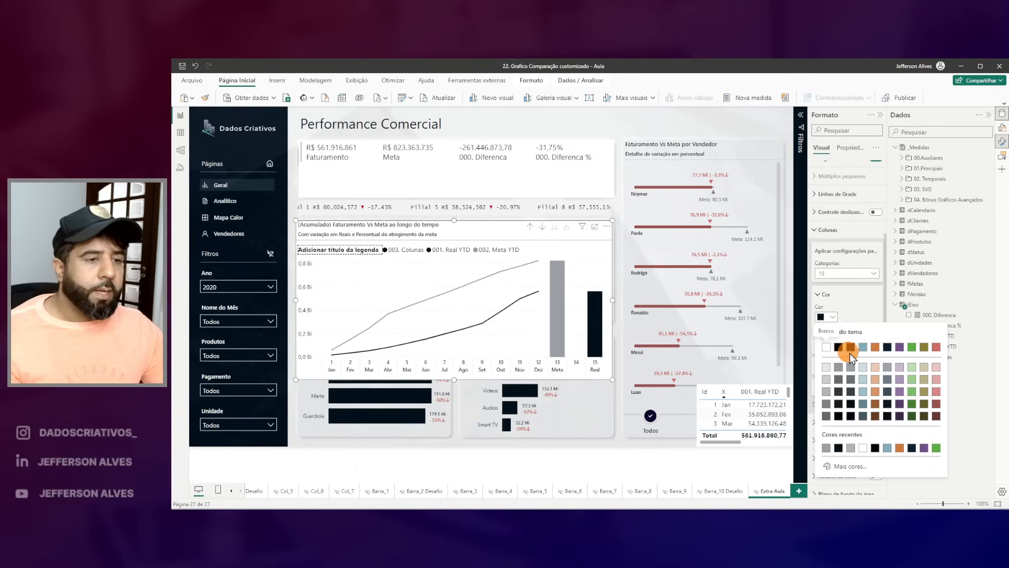
{"action": "left_click", "coordinate": [824, 344]}
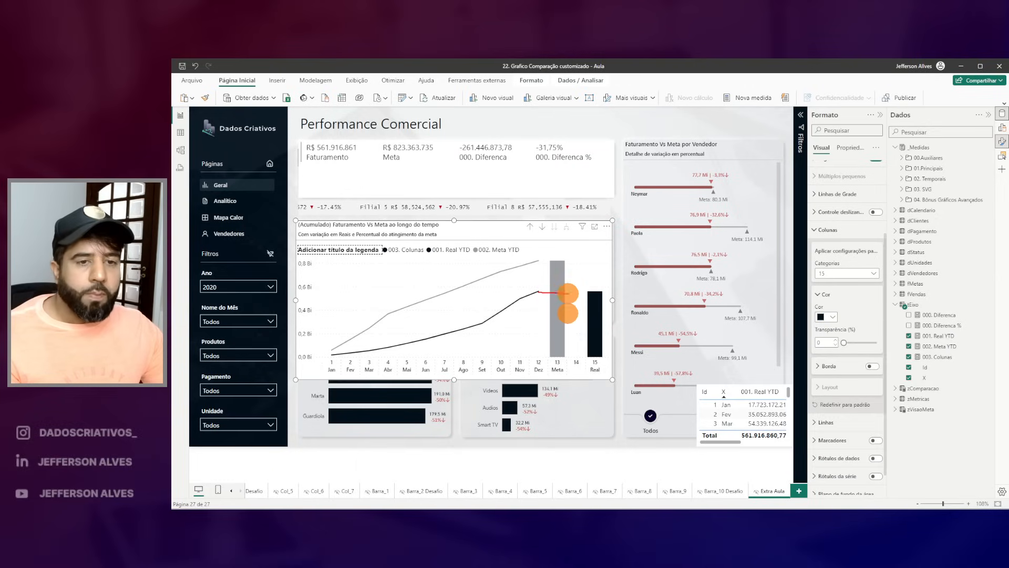
{"action": "left_click", "coordinate": [844, 274]}
{"action": "left_click", "coordinate": [833, 286]}
{"action": "left_click", "coordinate": [830, 387]}
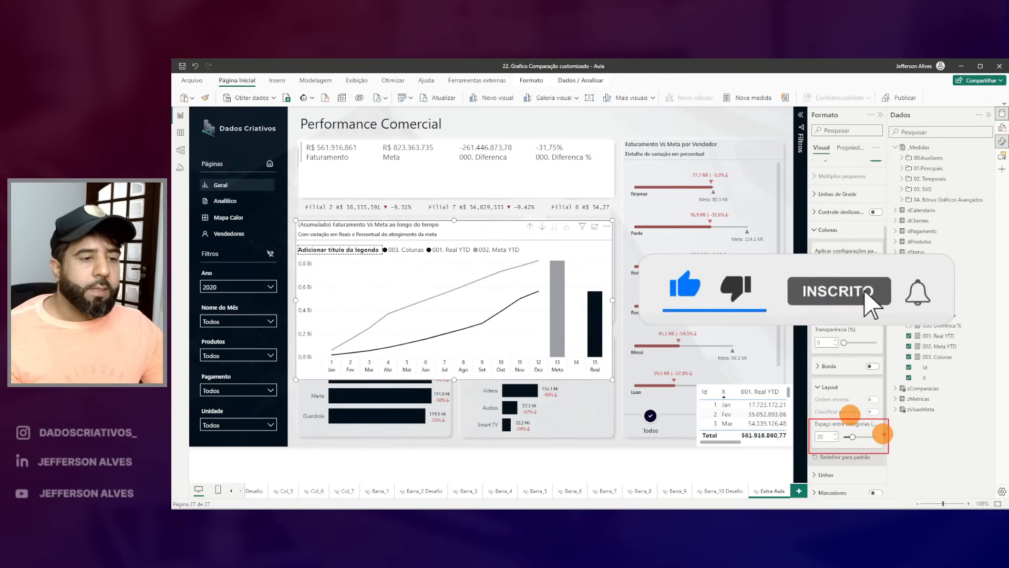
{"action": "left_click_drag", "start_coordinate": [852, 436], "coordinate": [844, 437]}
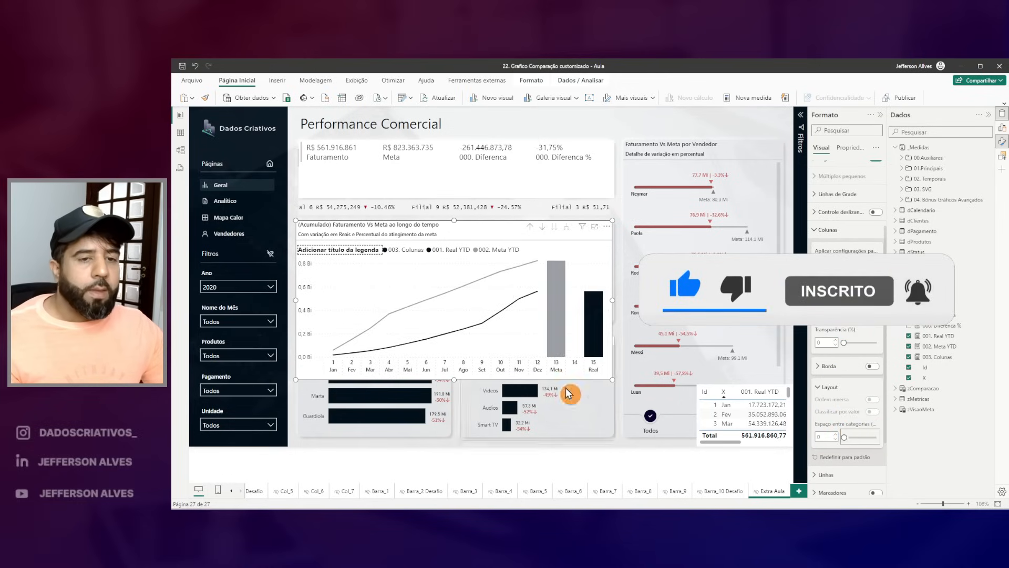
{"action": "left_click_drag", "start_coordinate": [565, 259], "coordinate": [587, 357]}
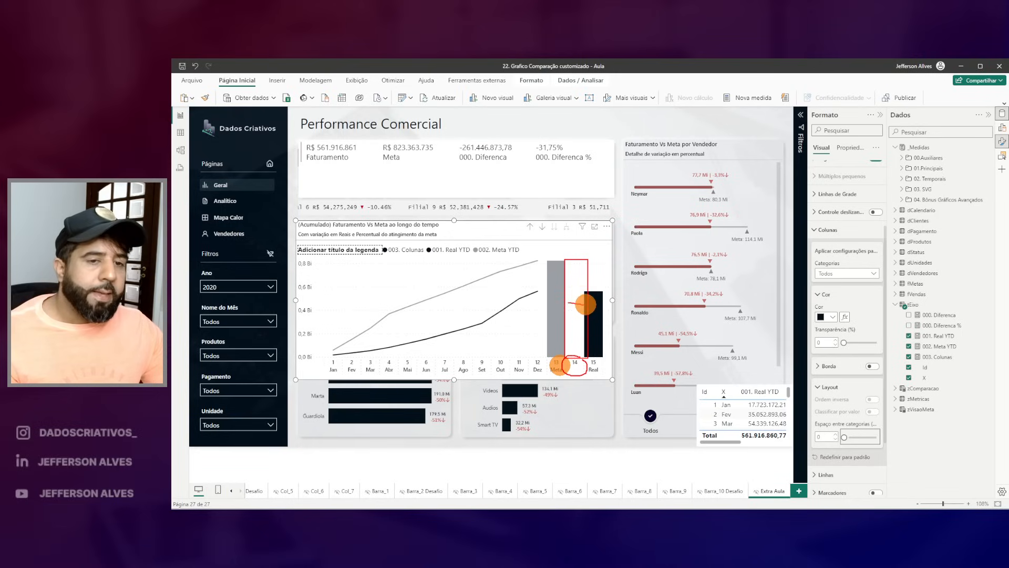
{"action": "key", "text": "Escape"}
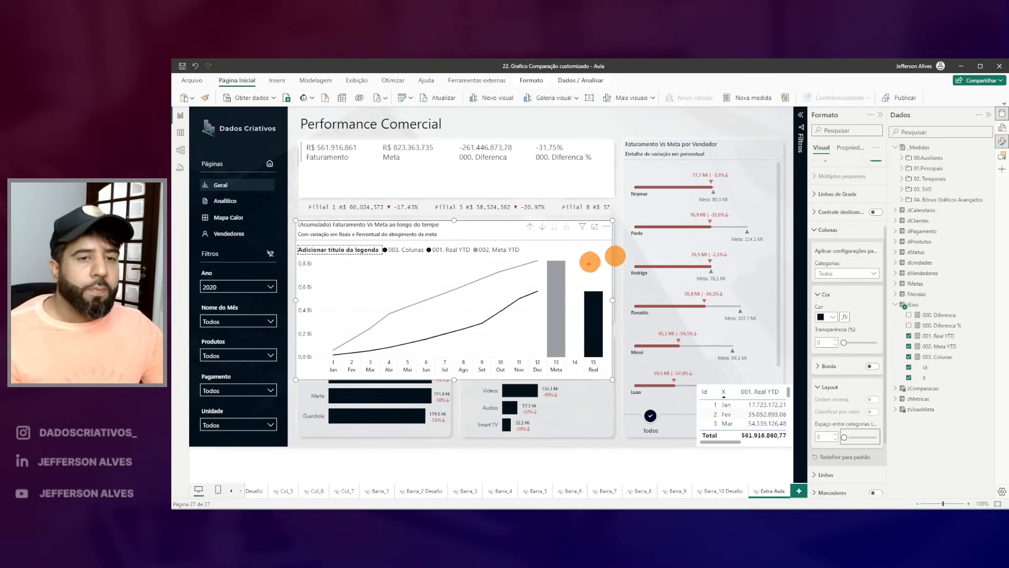
{"action": "left_click_drag", "start_coordinate": [584, 367], "coordinate": [570, 315]}
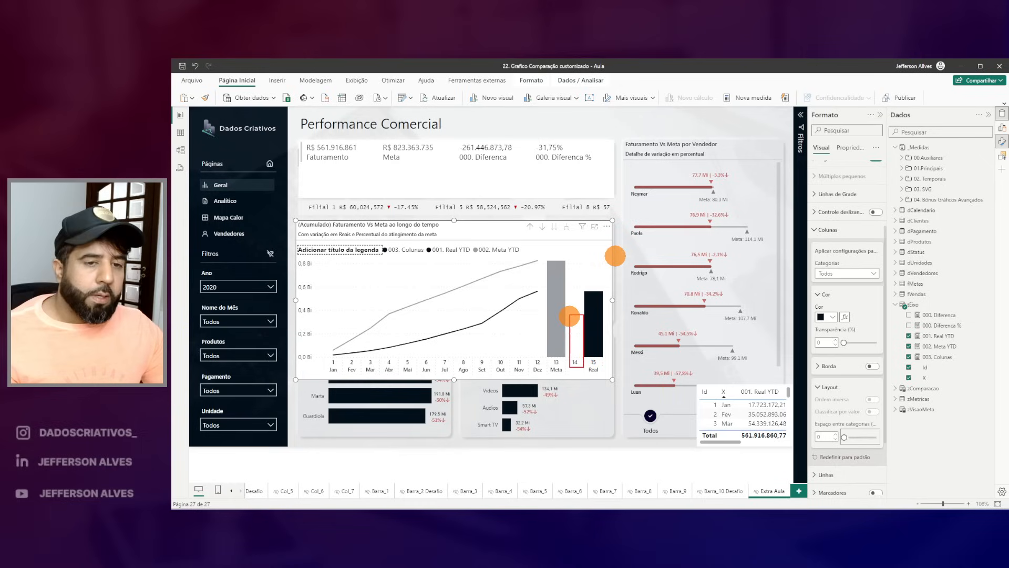
{"action": "mouse_move", "coordinate": [569, 277]}
{"action": "left_mouse_down"}
{"action": "mouse_move", "coordinate": [565, 258]}
{"action": "mouse_move", "coordinate": [589, 288]}
{"action": "left_mouse_up"}
{"action": "key", "text": "Escape"}
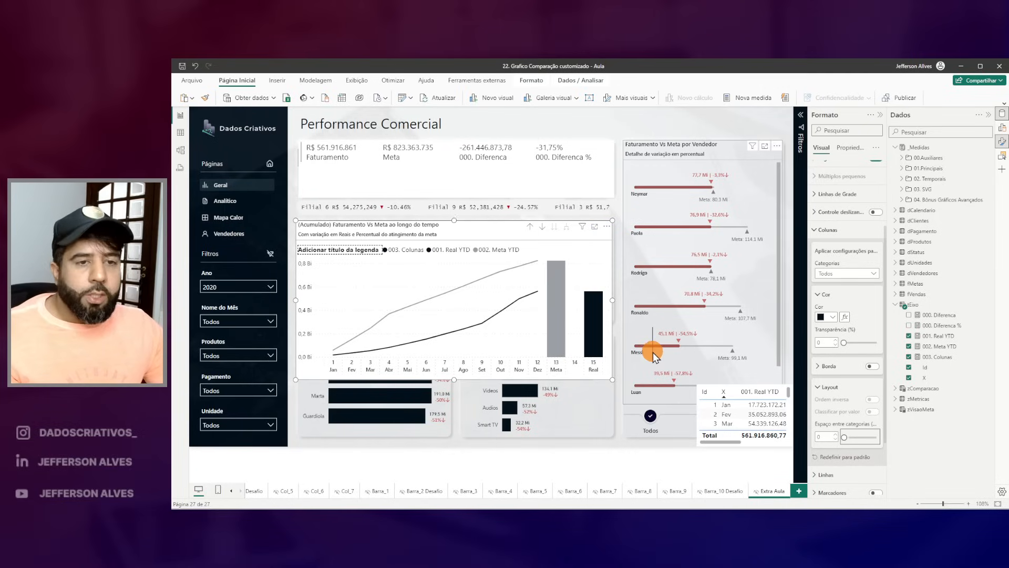
Step: Turn on data labels for the combo chart
{"action": "scroll", "coordinate": [841, 318], "scroll_direction": "up", "scroll_amount": 3}
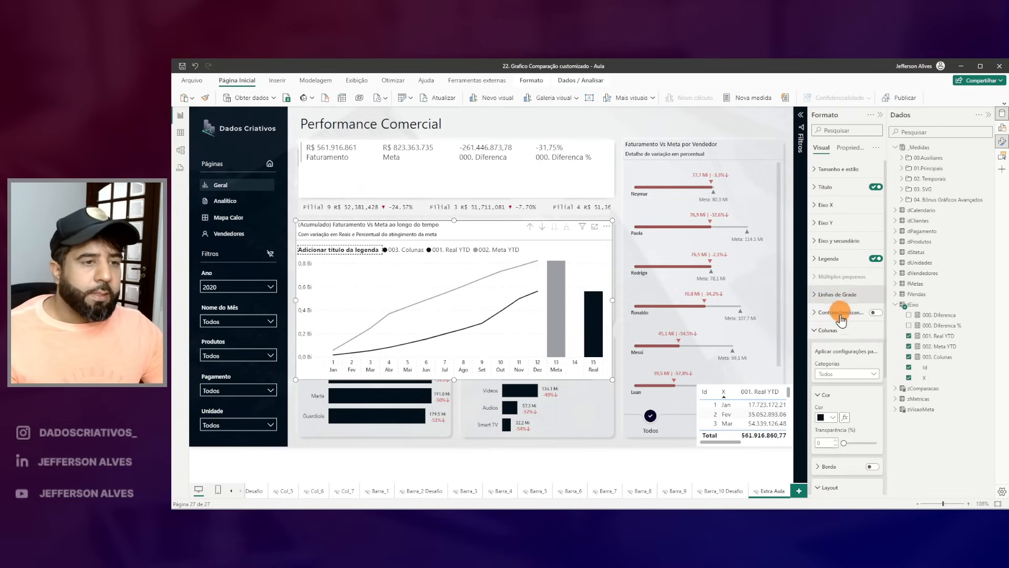
{"action": "left_click", "coordinate": [829, 330]}
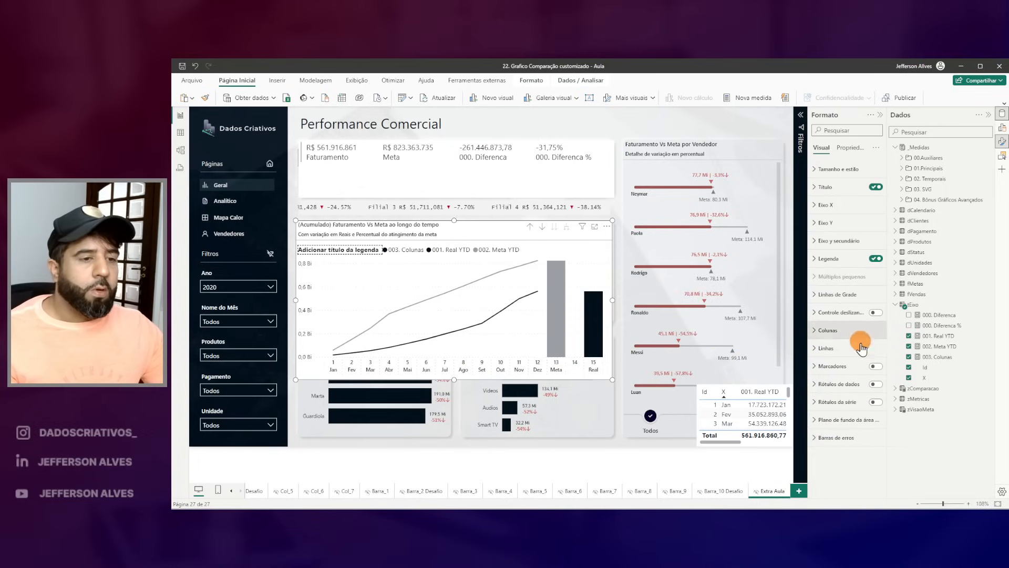
{"action": "left_click", "coordinate": [876, 385]}
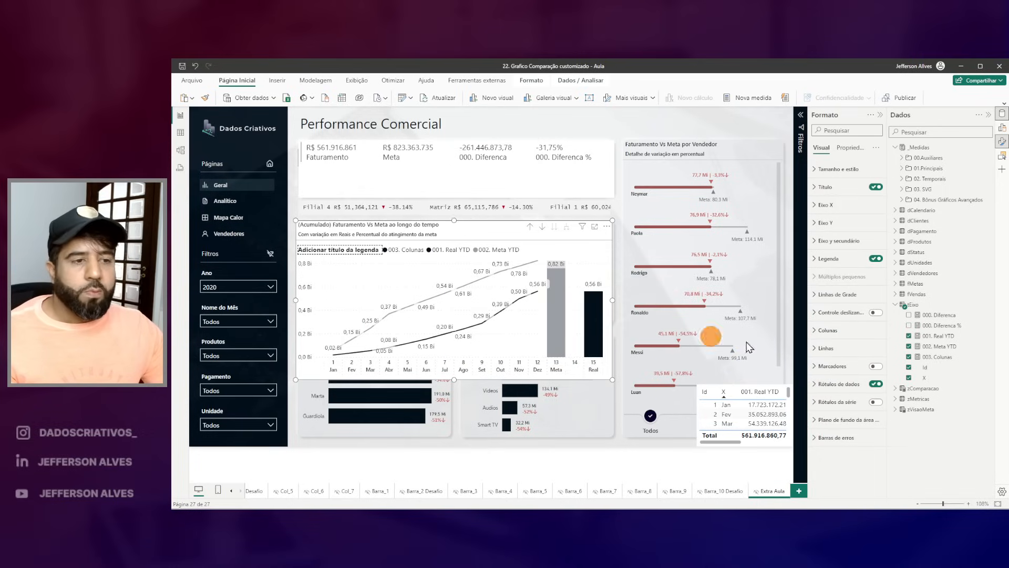
Step: Hide the data labels of the 001. Real YTD and 002. Meta YTD line series
{"action": "left_click", "coordinate": [829, 389]}
{"action": "scroll", "coordinate": [862, 399], "scroll_direction": "down", "scroll_amount": 3}
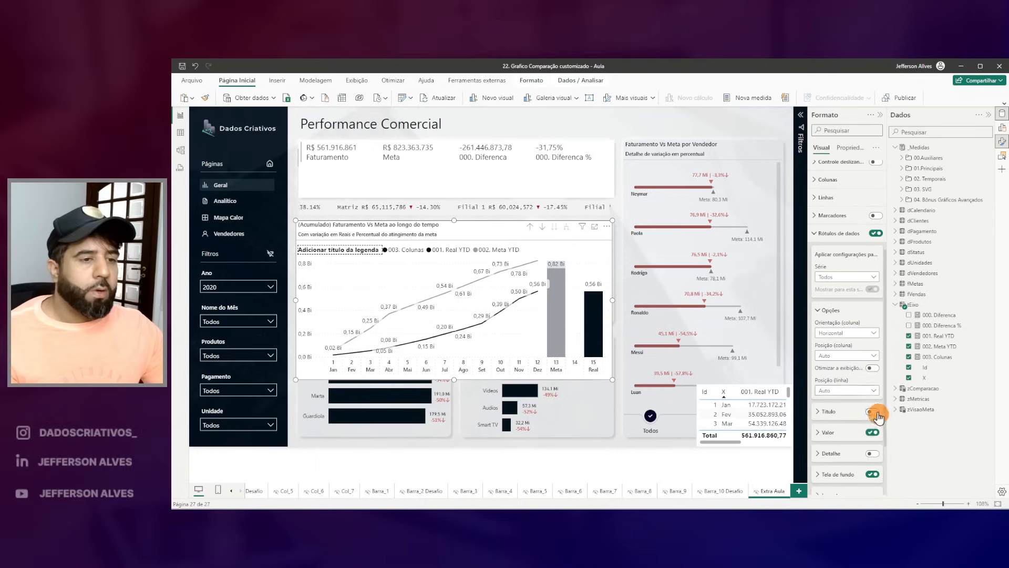
{"action": "left_click", "coordinate": [870, 278]}
{"action": "left_click", "coordinate": [835, 308]}
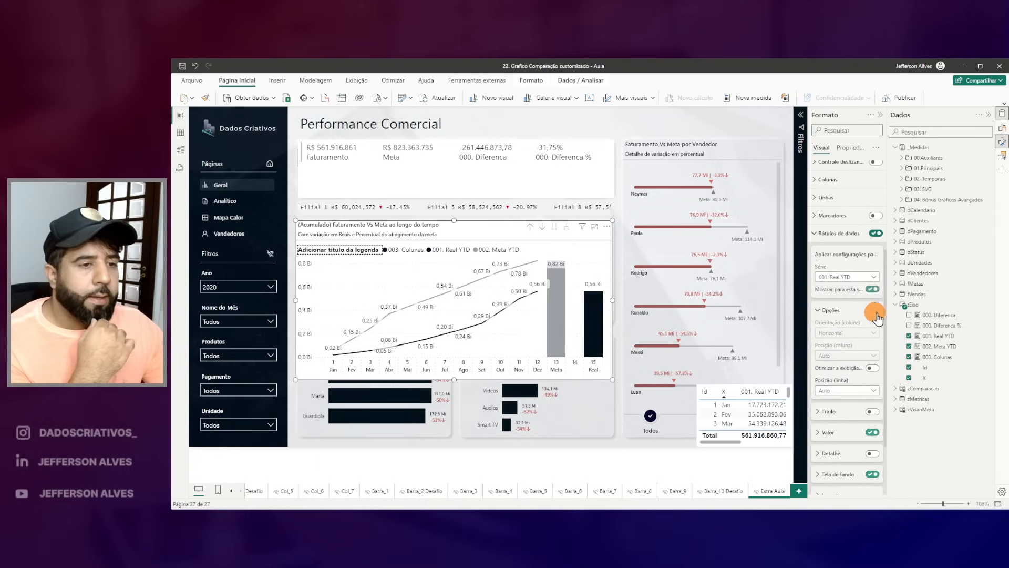
{"action": "left_click", "coordinate": [875, 290]}
{"action": "left_click", "coordinate": [872, 277]}
{"action": "left_click", "coordinate": [842, 315]}
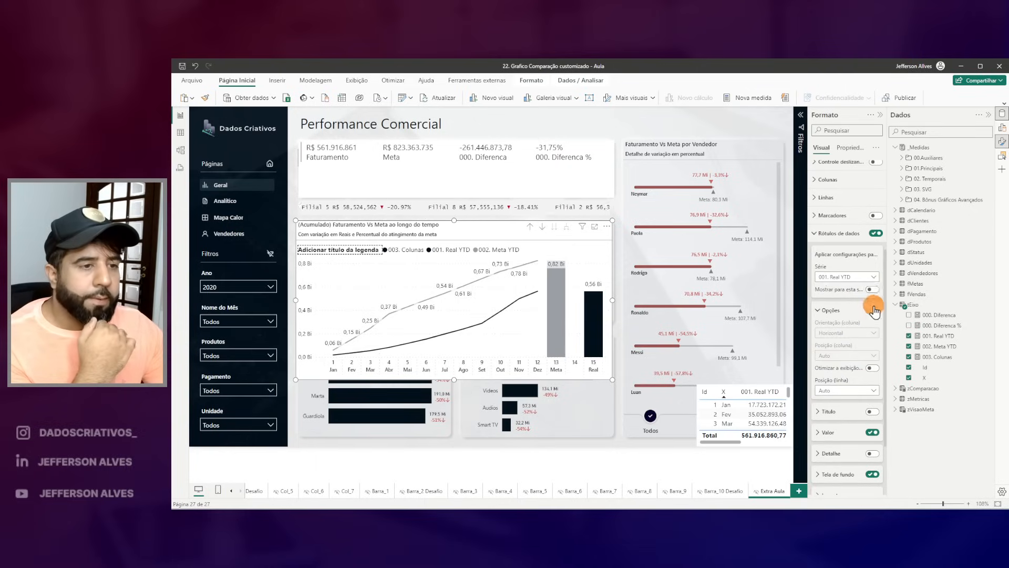
{"action": "left_click", "coordinate": [874, 290]}
Step: Choose the 003. Colunas series for label formatting and remove its label background
{"action": "left_click", "coordinate": [872, 277]}
{"action": "left_click", "coordinate": [841, 293]}
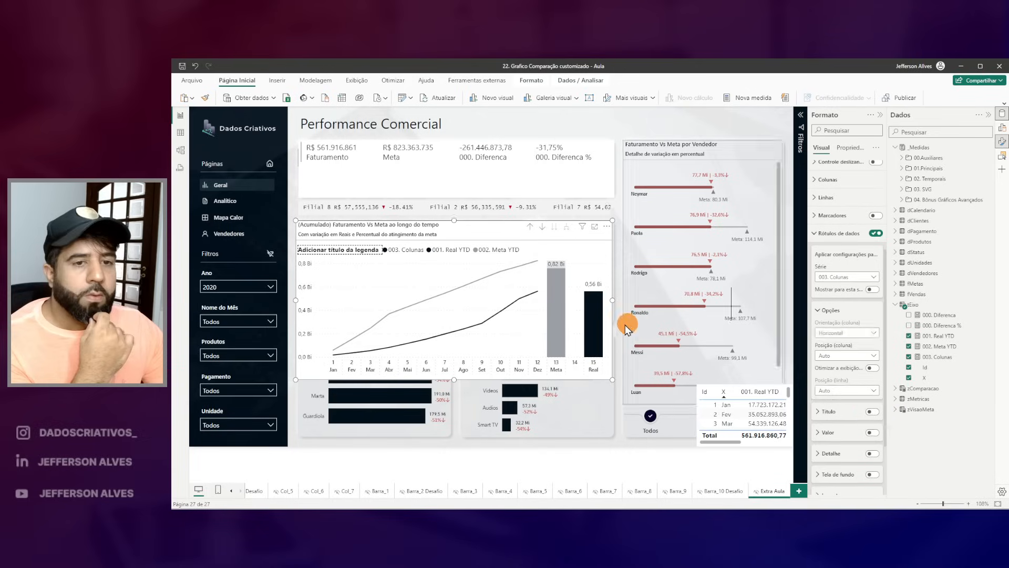
{"action": "left_click", "coordinate": [870, 413]}
{"action": "left_click", "coordinate": [872, 473]}
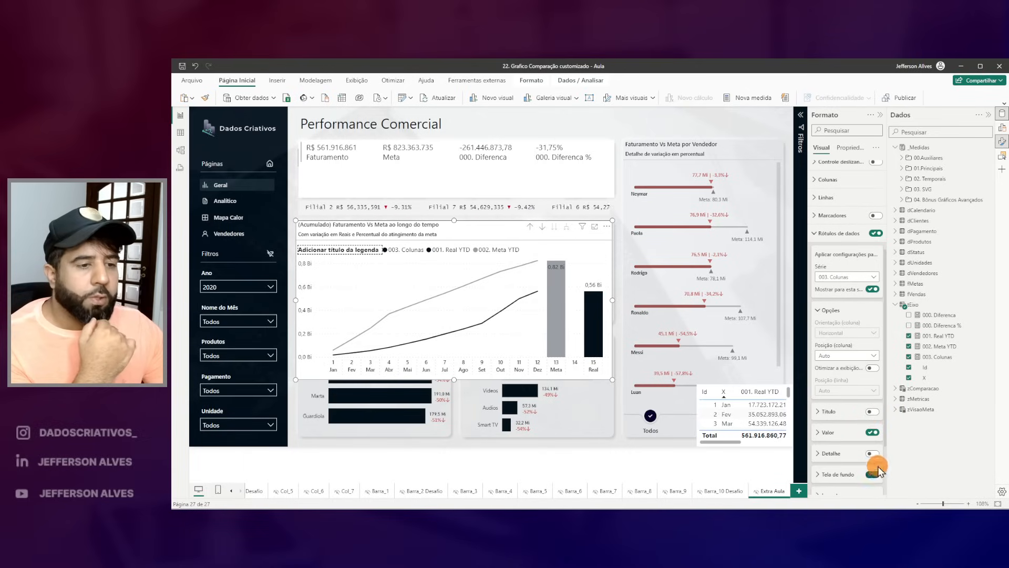
Step: Set the 003. Colunas data labels to the Calibri font and their column position to Extremidade interna
{"action": "left_click", "coordinate": [829, 434]}
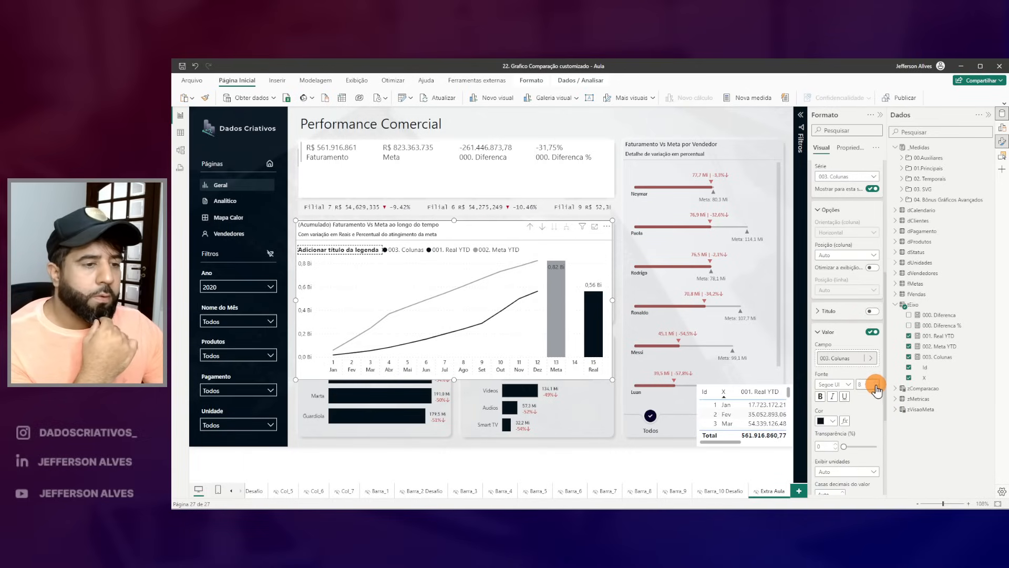
{"action": "left_click", "coordinate": [850, 385]}
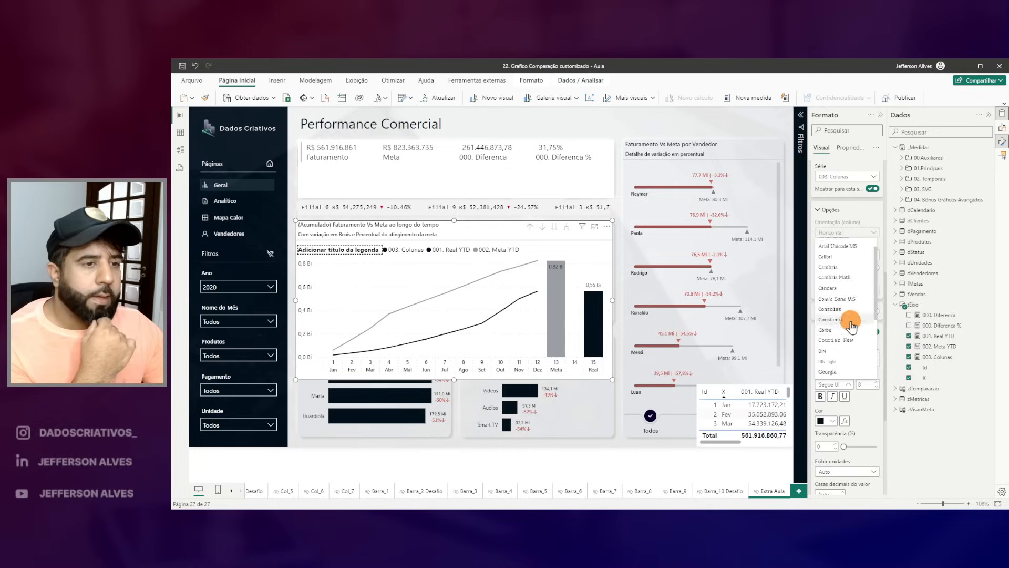
{"action": "left_click", "coordinate": [827, 257]}
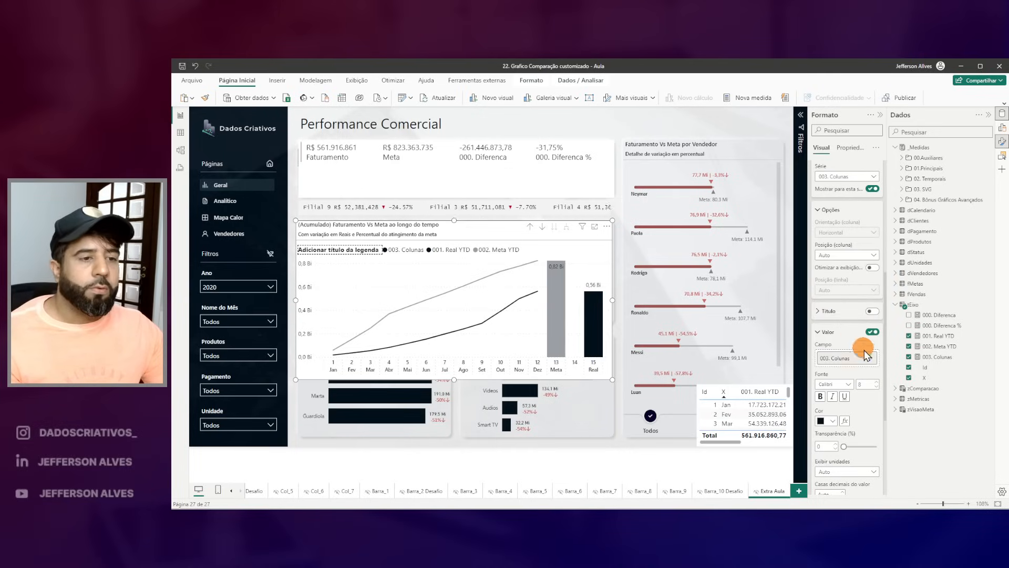
{"action": "left_click", "coordinate": [841, 255]}
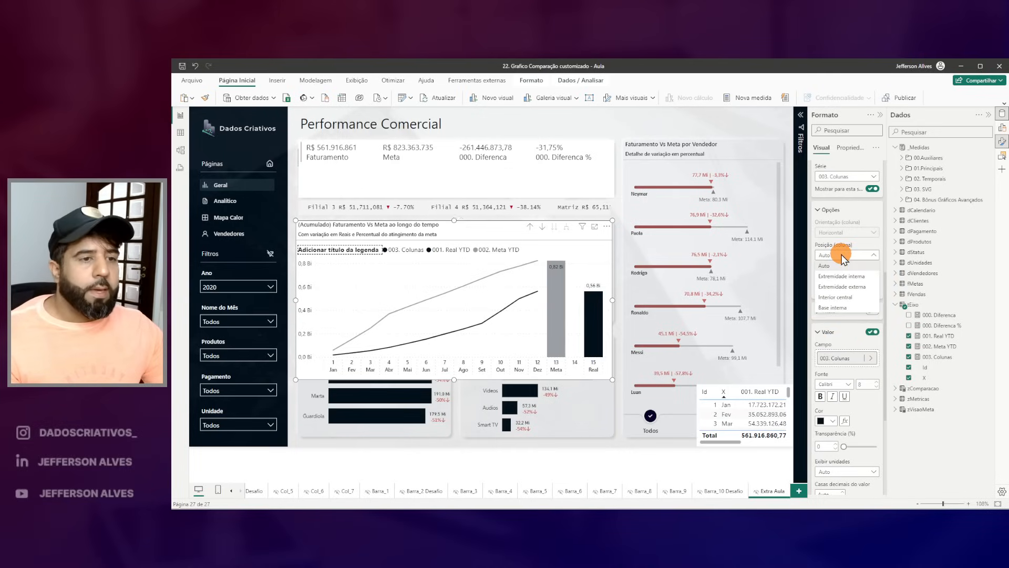
{"action": "left_click", "coordinate": [835, 274]}
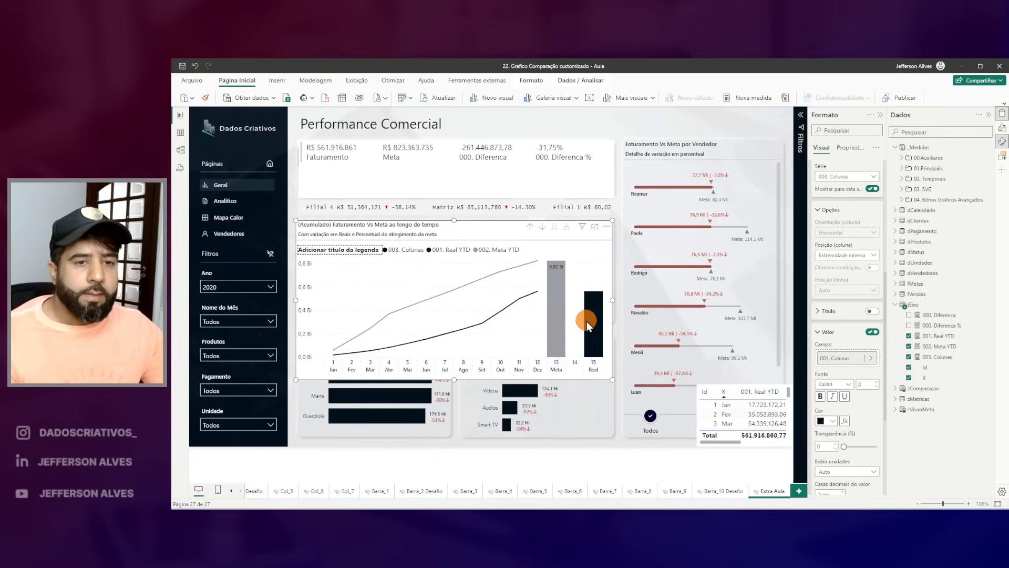
Step: Colour the values of the 003. Colunas data labels white
{"action": "left_click_drag", "start_coordinate": [541, 258], "coordinate": [601, 304]}
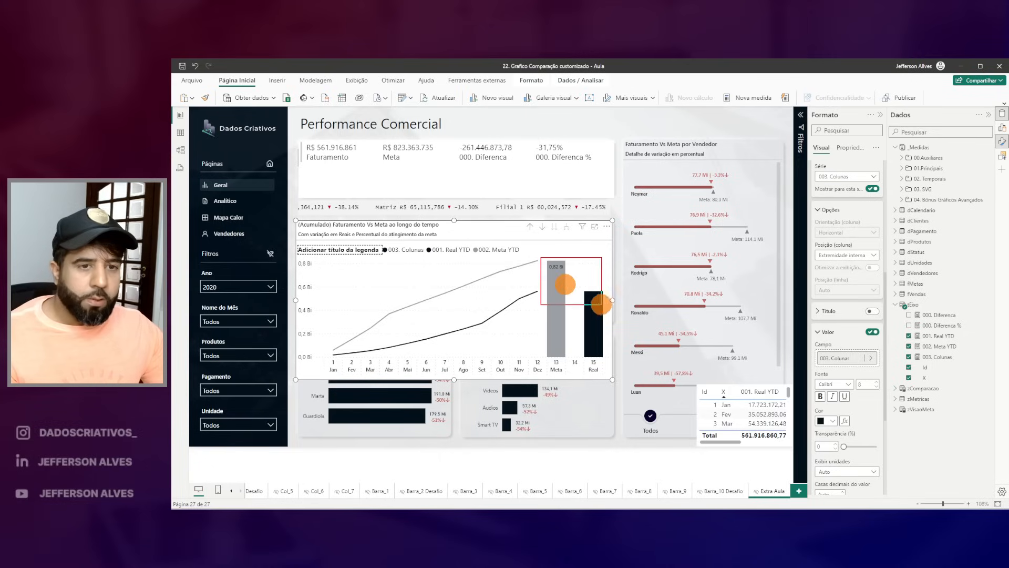
{"action": "left_click", "coordinate": [832, 424]}
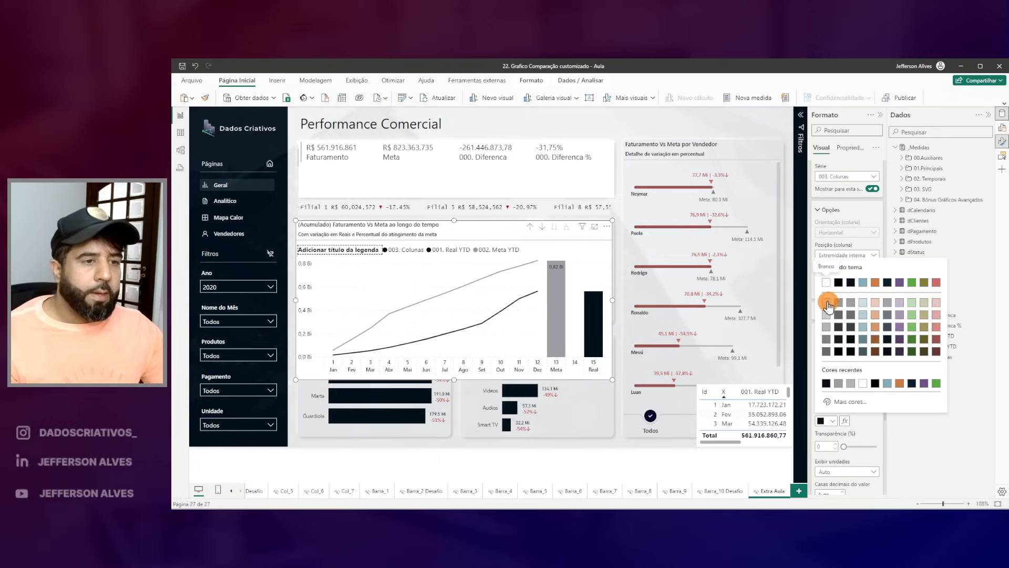
{"action": "left_click", "coordinate": [828, 288]}
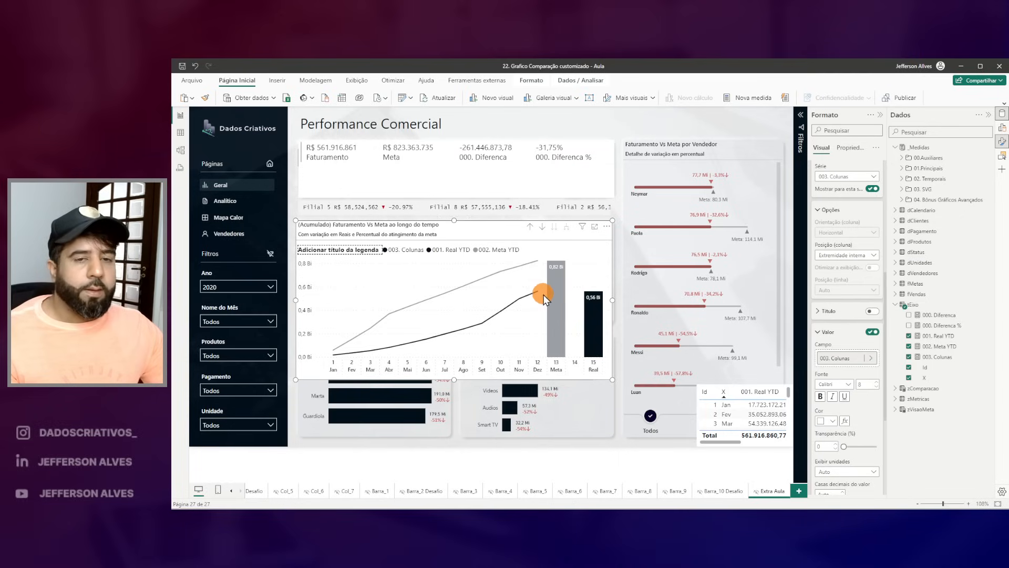
Step: Select the 003. Colunas measure and change its format to Dinâmico
{"action": "left_click", "coordinate": [969, 504]}
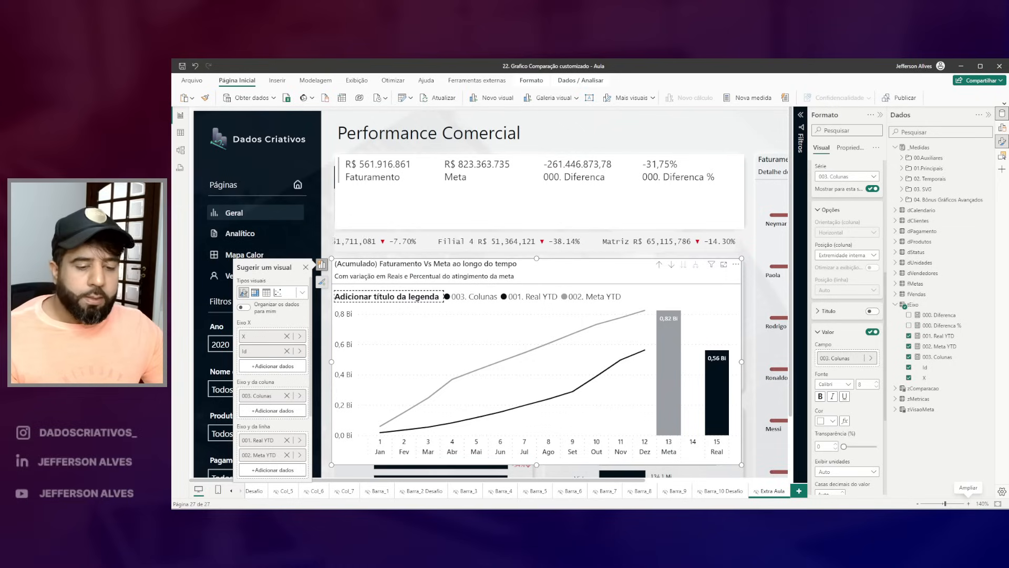
{"action": "left_click", "coordinate": [599, 243]}
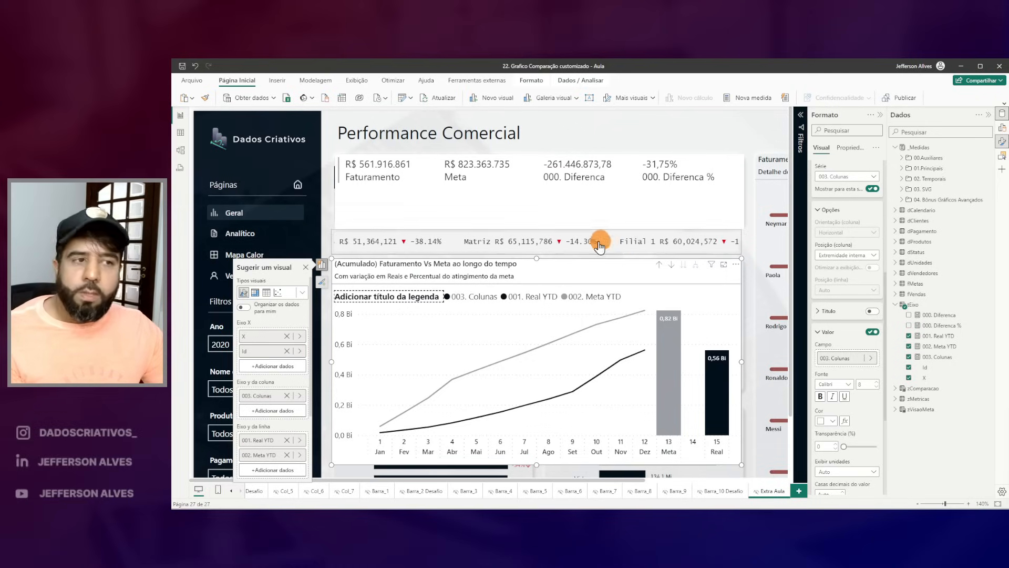
{"action": "left_click", "coordinate": [941, 358]}
{"action": "scroll", "coordinate": [439, 263], "scroll_direction": "down", "scroll_amount": 2}
{"action": "scroll", "coordinate": [394, 340], "scroll_direction": "up", "scroll_amount": 1}
{"action": "scroll", "coordinate": [394, 340], "scroll_direction": "up", "scroll_amount": 1}
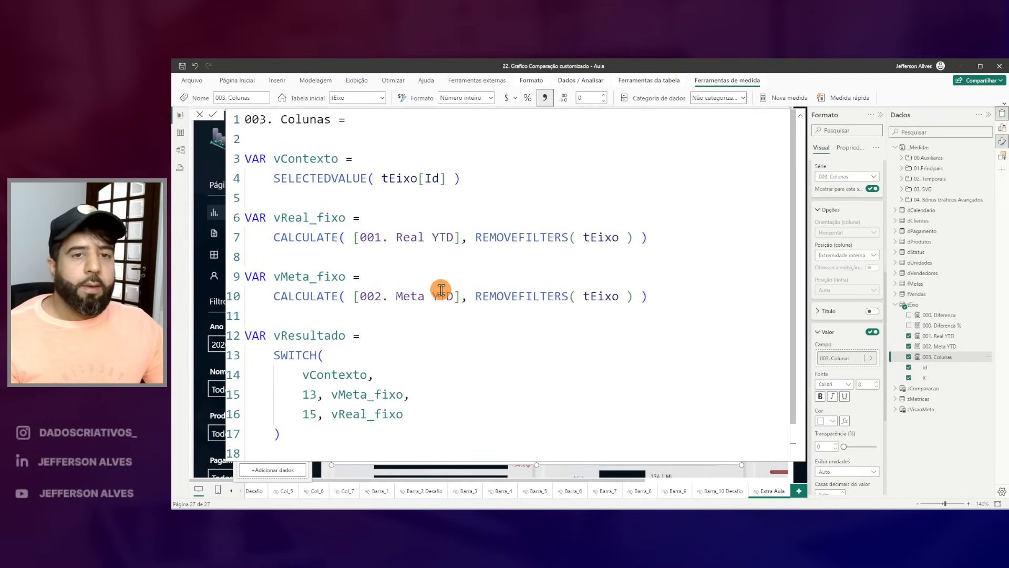
{"action": "left_click", "coordinate": [530, 80]}
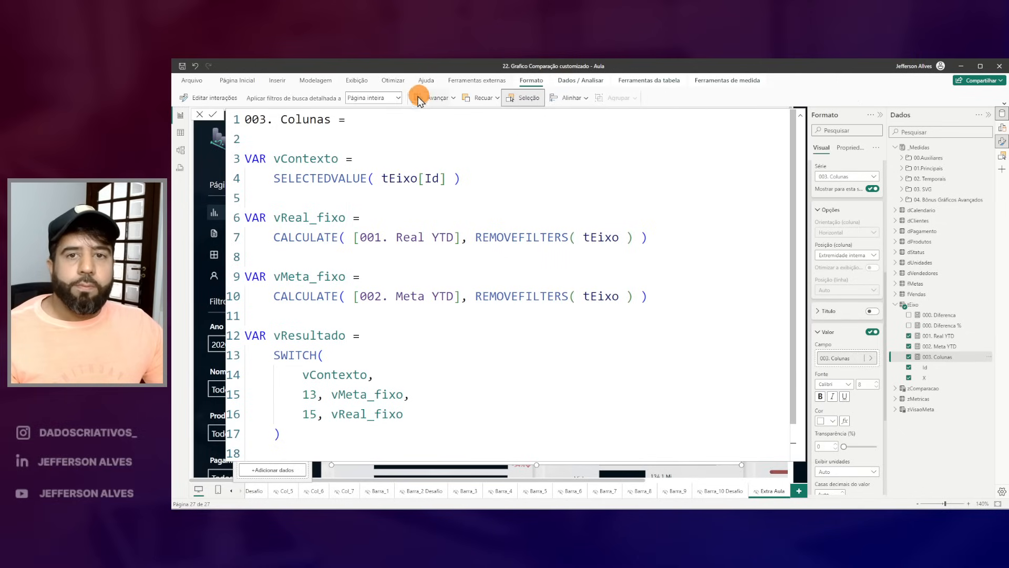
{"action": "left_click", "coordinate": [941, 347]}
{"action": "left_click", "coordinate": [941, 357]}
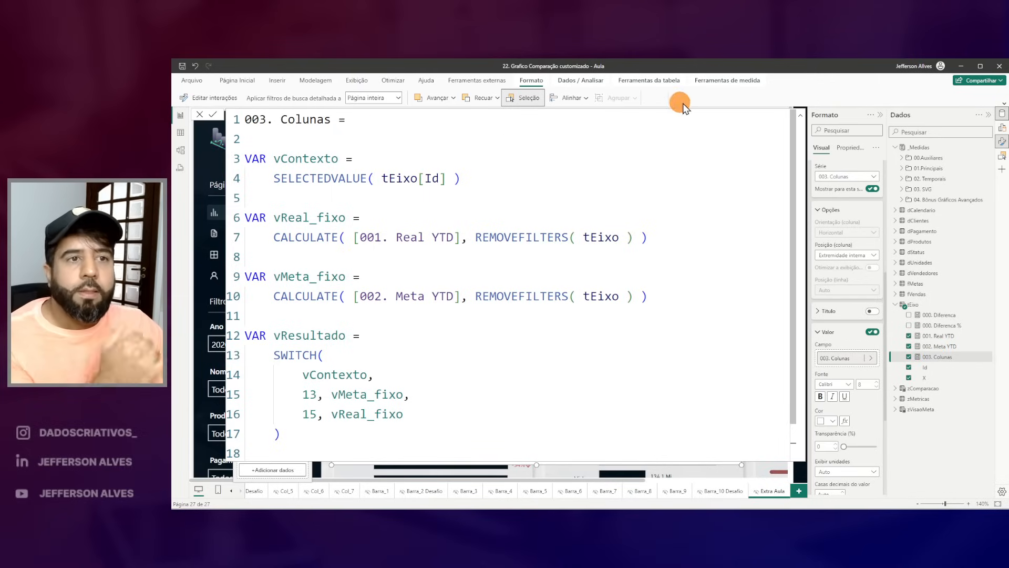
{"action": "left_click", "coordinate": [716, 83]}
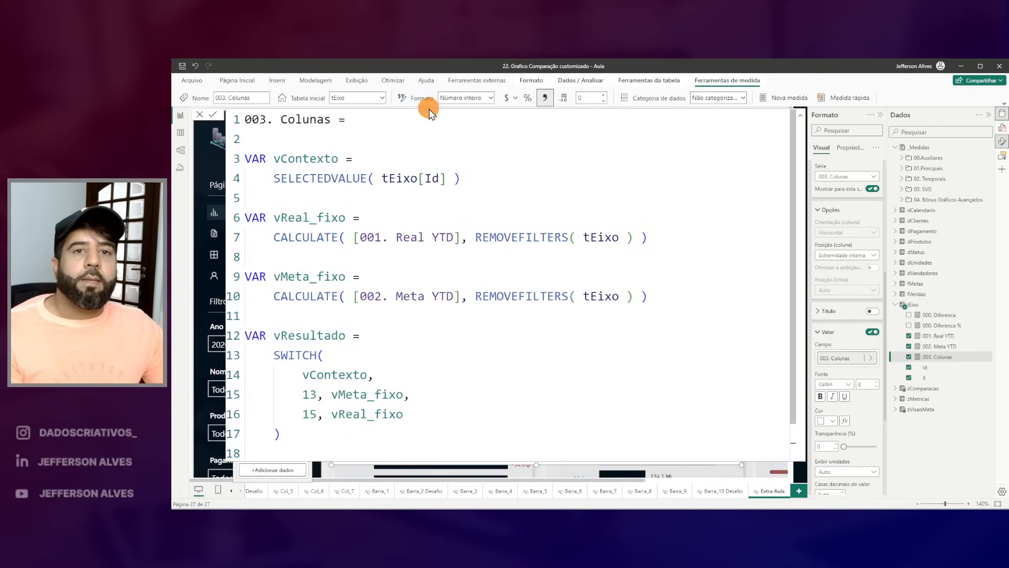
{"action": "left_click", "coordinate": [492, 97]}
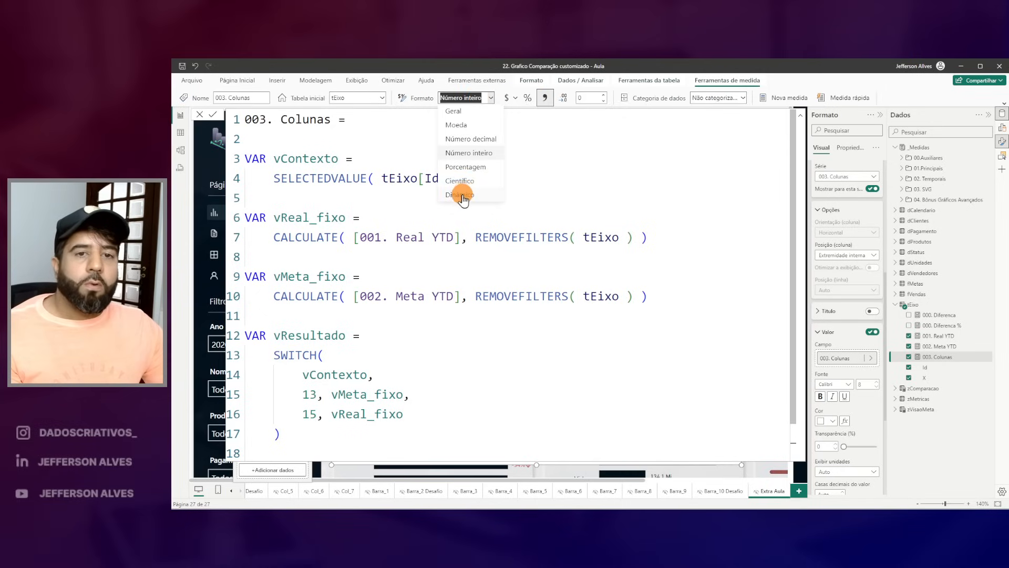
{"action": "left_click", "coordinate": [463, 192]}
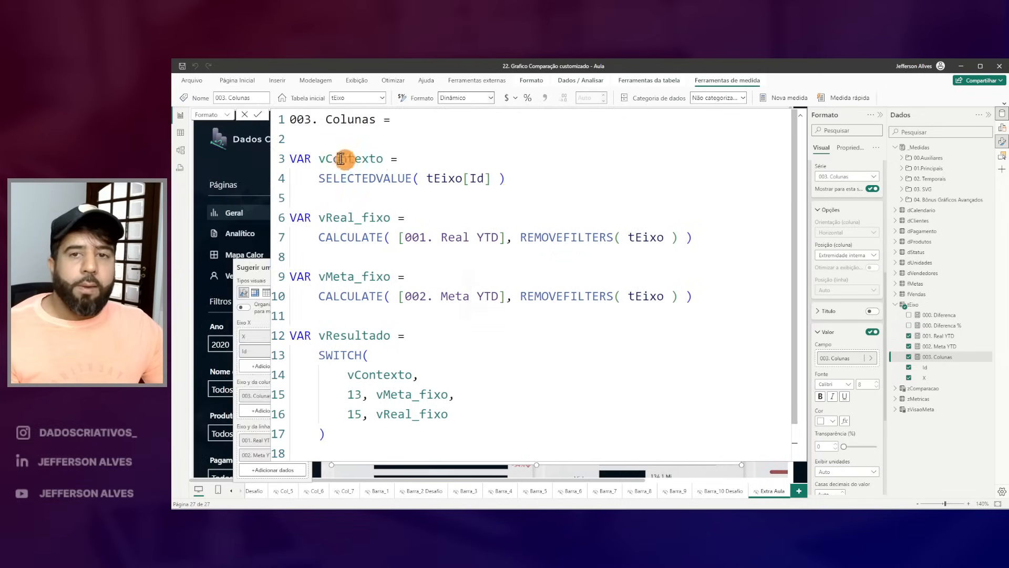
Step: Replace the 003. Colunas measure's dynamic format expression with the test text "oi" and apply it
{"action": "left_click_drag", "start_coordinate": [312, 119], "coordinate": [288, 119]}
{"action": "type", "text": "oi"}
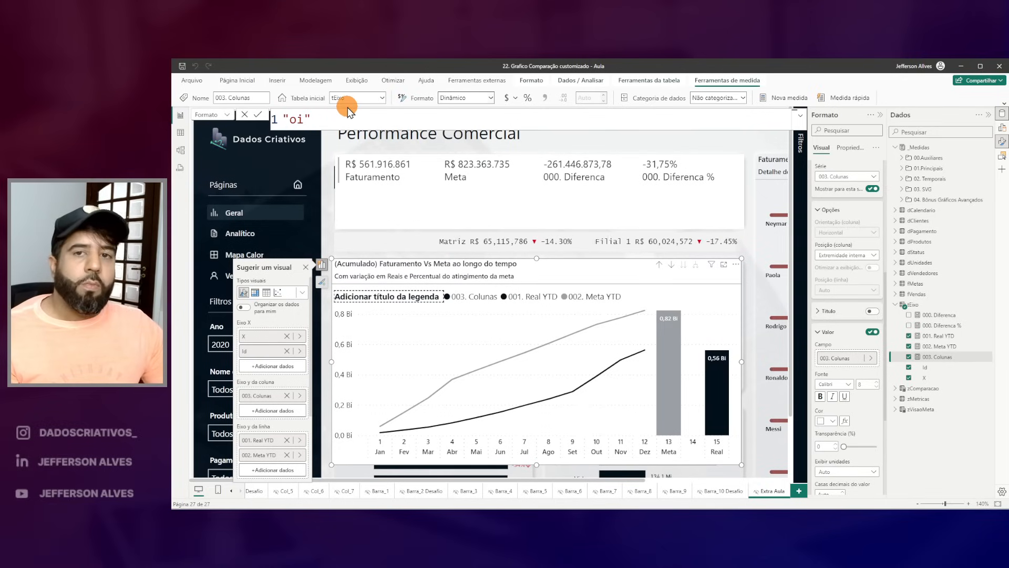
{"action": "key", "text": "Return"}
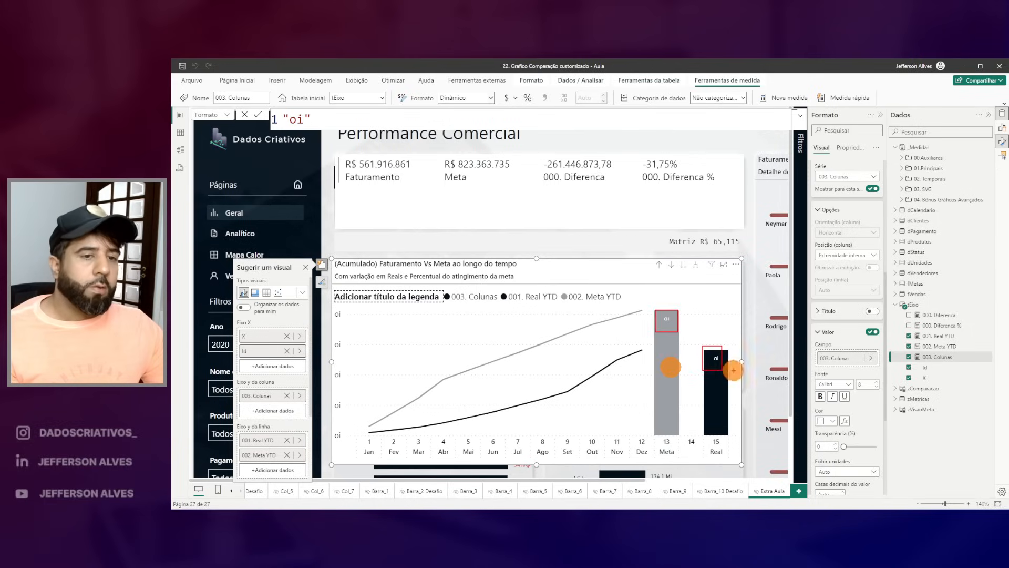
{"action": "left_click", "coordinate": [213, 114]}
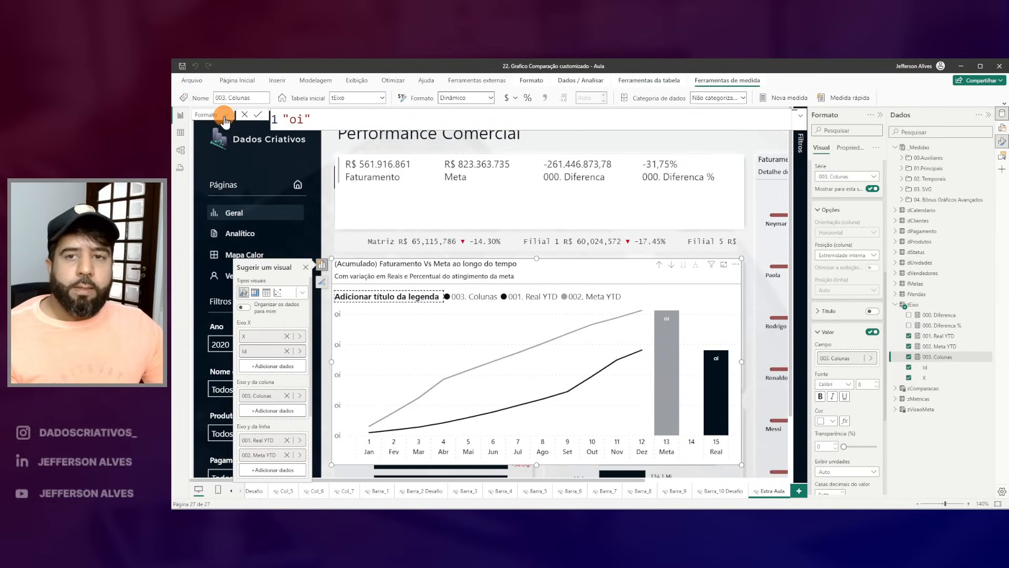
Step: Review the DAX expression of the 003. Colunas measure and return to its dynamic format expression to compare the test labels on both end columns
{"action": "left_click", "coordinate": [209, 130]}
{"action": "key", "text": "ctrl+2"}
{"action": "mouse_move", "coordinate": [273, 108]}
{"action": "left_mouse_down"}
{"action": "mouse_move", "coordinate": [482, 383]}
{"action": "mouse_move", "coordinate": [614, 444]}
{"action": "left_mouse_up"}
{"action": "key", "text": "Escape"}
{"action": "left_click", "coordinate": [213, 115]}
{"action": "left_click", "coordinate": [209, 123]}
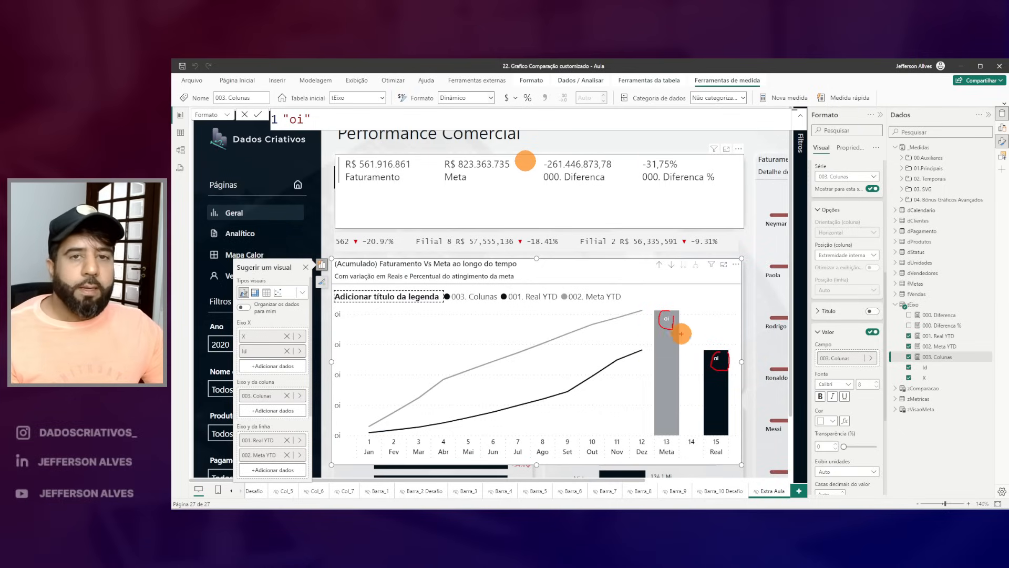
{"action": "key", "text": "Escape"}
Step: Replace the 003. Colunas format expression with a quoted SWITCH on SELECTEDMEASURE() using "#,,,.00 B" for 1E9, "#,,.00 M" for 1E6 and "#,.00 K" for 1E3
{"action": "mouse_move", "coordinate": [320, 121]}
{"action": "left_mouse_down"}
{"action": "mouse_move", "coordinate": [269, 118]}
{"action": "mouse_move", "coordinate": [458, 157]}
{"action": "left_mouse_up"}
{"action": "type", "text": "VAR vValor =     SELECTEDMEASURE()  RETURN \"\"\"\" &     SWITCH(         TRUE(),         ABS( vValor ) >= 1E9, FORMAT(vValor, \"#,,,.00 B;-#,,,.0 B;-\"),         ABS( vValor ) >= 1E6, FORMAT(vValor, \"#,,.00 M;-#,,.0 M;-\"),         ABS( vValor ) >= 1E3, FORMAT(vValor, \"#,.00 K;-#,.0 K;-\"),         FORMAT(vValor, \"#;-#;-\")     ) & \"\"\"\""}
{"action": "key", "text": "ctrl+2"}
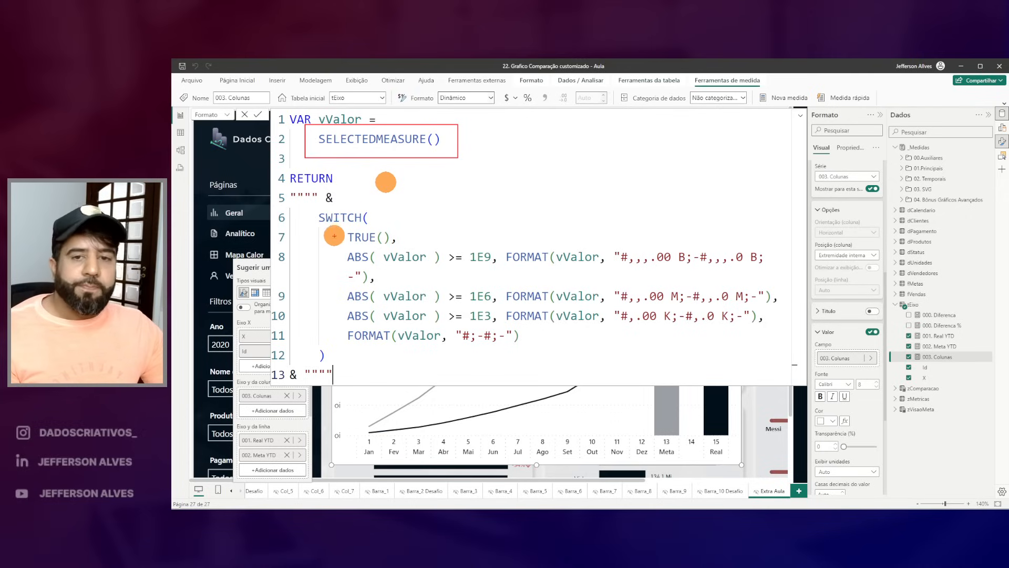
{"action": "mouse_move", "coordinate": [769, 243]}
{"action": "left_mouse_down"}
{"action": "mouse_move", "coordinate": [743, 268]}
{"action": "mouse_move", "coordinate": [341, 279]}
{"action": "mouse_move", "coordinate": [402, 298]}
{"action": "mouse_move", "coordinate": [766, 295]}
{"action": "mouse_move", "coordinate": [772, 304]}
{"action": "left_mouse_up"}
{"action": "mouse_move", "coordinate": [759, 309]}
{"action": "left_mouse_down"}
{"action": "mouse_move", "coordinate": [411, 337]}
{"action": "mouse_move", "coordinate": [351, 322]}
{"action": "left_mouse_up"}
{"action": "mouse_move", "coordinate": [521, 332]}
{"action": "left_mouse_down"}
{"action": "mouse_move", "coordinate": [431, 355]}
{"action": "mouse_move", "coordinate": [342, 351]}
{"action": "left_mouse_up"}
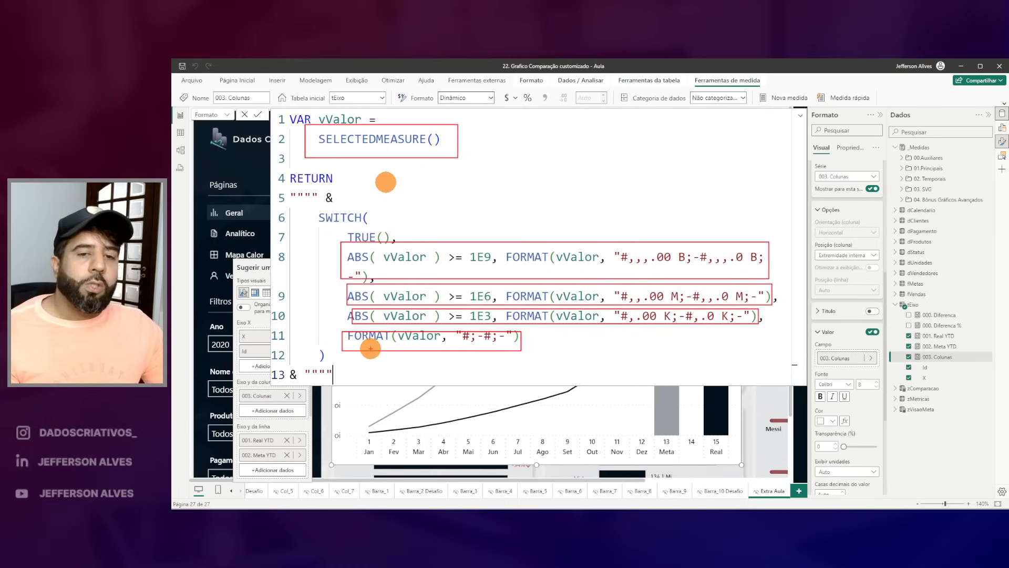
{"action": "key", "text": "Escape"}
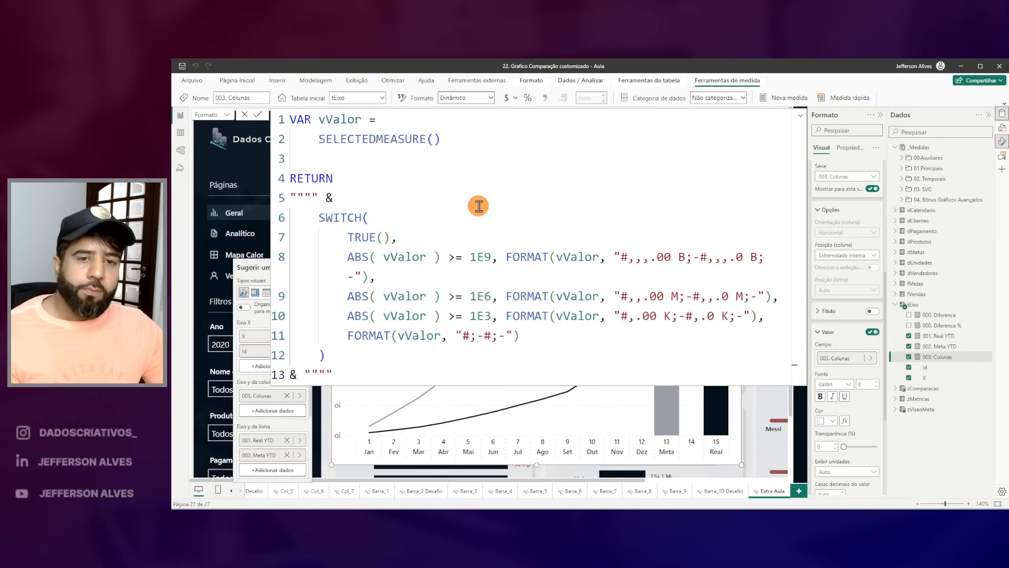
Step: Review the SWITCH block enclosed in quotation marks, apply the format expression and collapse the formula editor
{"action": "key", "text": "ctrl+2"}
{"action": "mouse_move", "coordinate": [295, 198]}
{"action": "left_mouse_down"}
{"action": "mouse_move", "coordinate": [354, 266]}
{"action": "mouse_move", "coordinate": [768, 383]}
{"action": "left_mouse_up"}
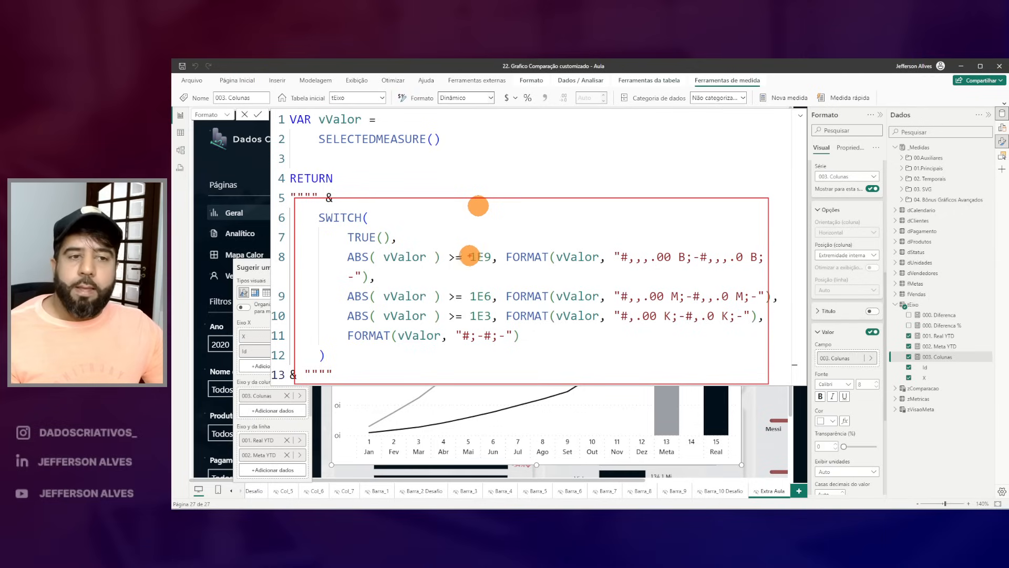
{"action": "key", "text": "Escape"}
{"action": "key", "text": "ctrl+2"}
{"action": "mouse_move", "coordinate": [303, 206]}
{"action": "left_mouse_down"}
{"action": "mouse_move", "coordinate": [699, 389]}
{"action": "mouse_move", "coordinate": [782, 367]}
{"action": "left_mouse_up"}
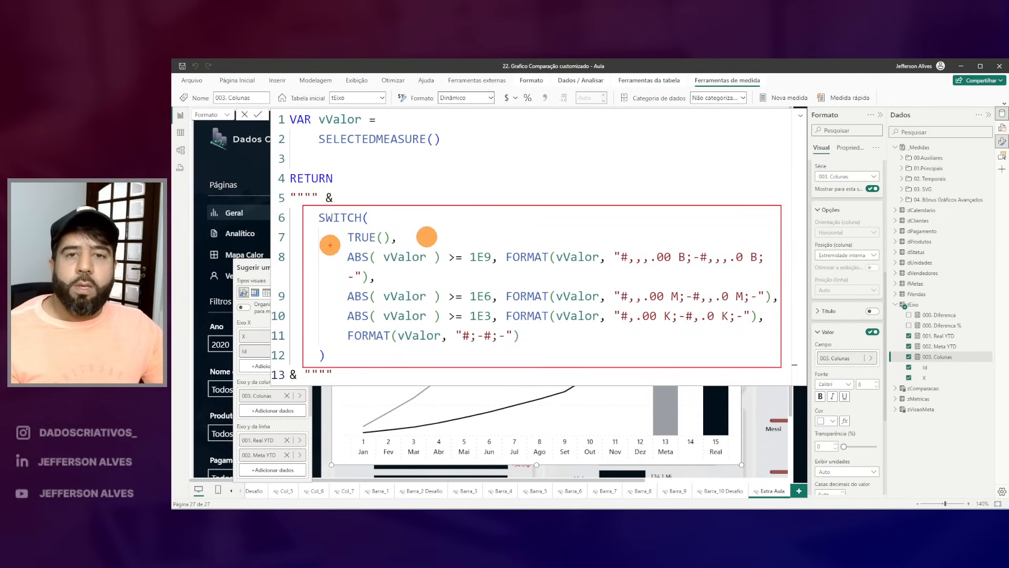
{"action": "key", "text": "Escape"}
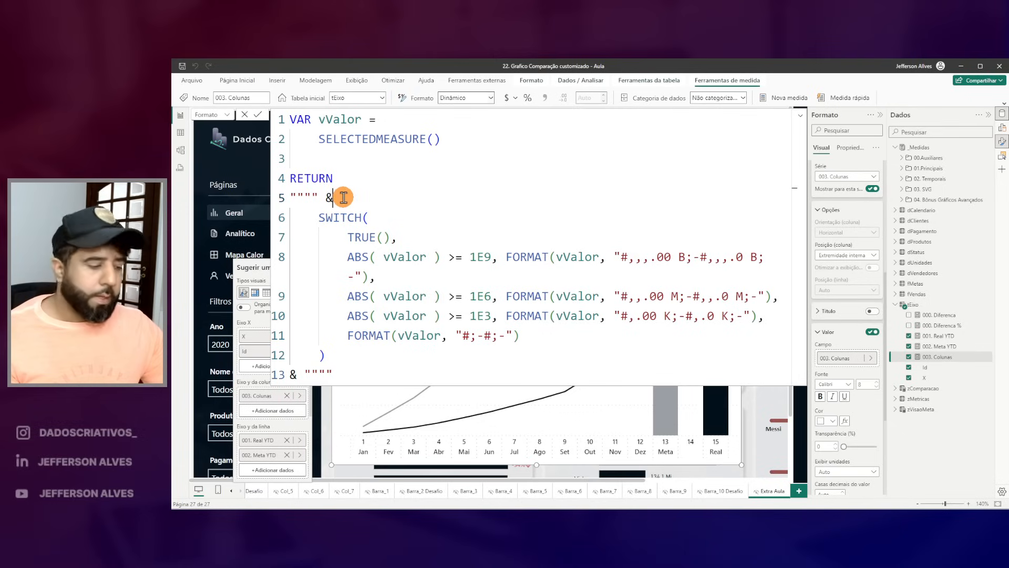
{"action": "left_click", "coordinate": [801, 115]}
{"action": "left_click", "coordinate": [802, 117]}
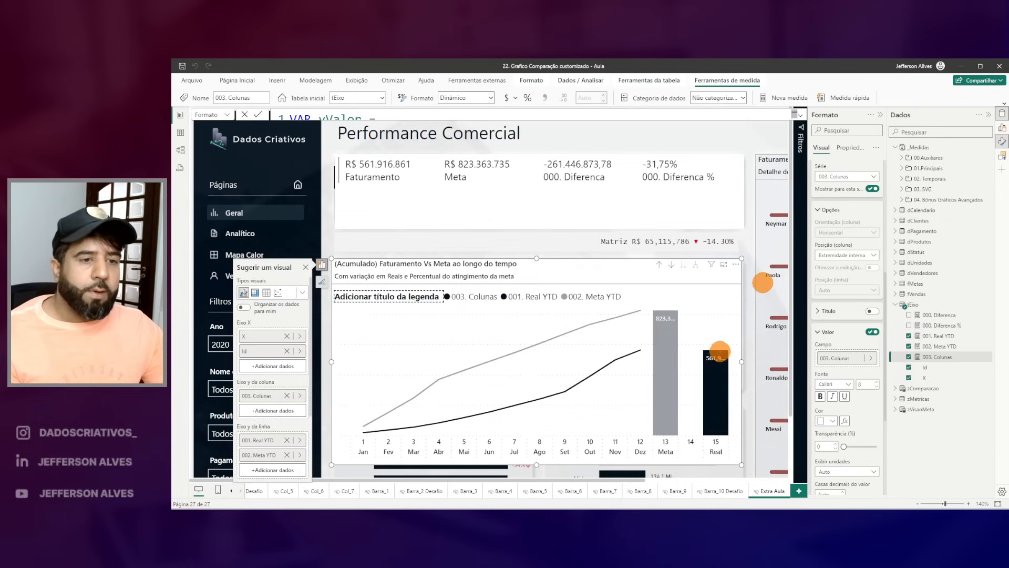
{"action": "left_click_drag", "start_coordinate": [702, 374], "coordinate": [731, 350]}
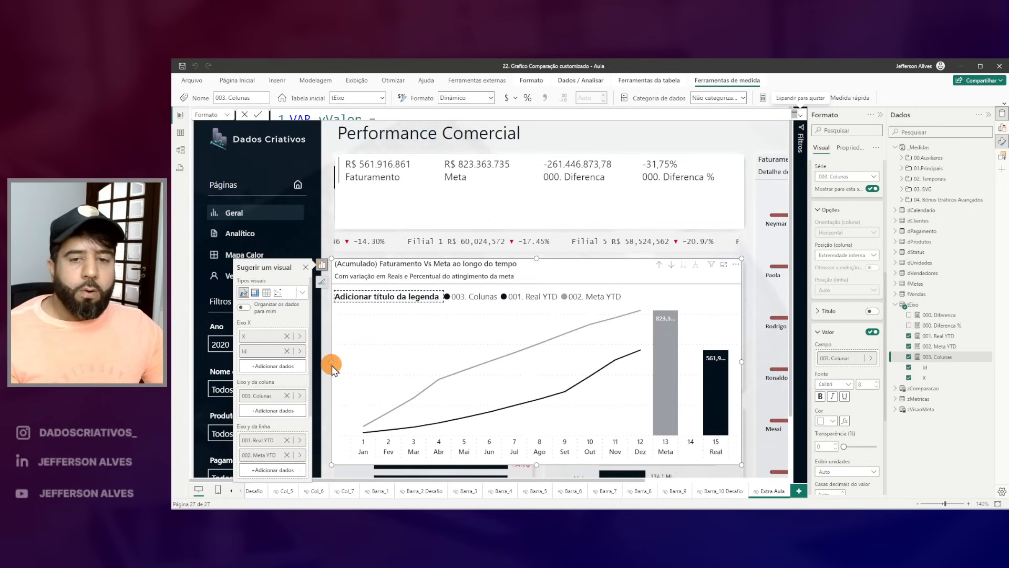
Step: Widen the combo chart over the side panel to read the full Meta and Real column labels, and shrink it back to roughly its previous width
{"action": "left_click", "coordinate": [315, 362]}
{"action": "left_click_drag", "start_coordinate": [315, 362], "coordinate": [207, 362]}
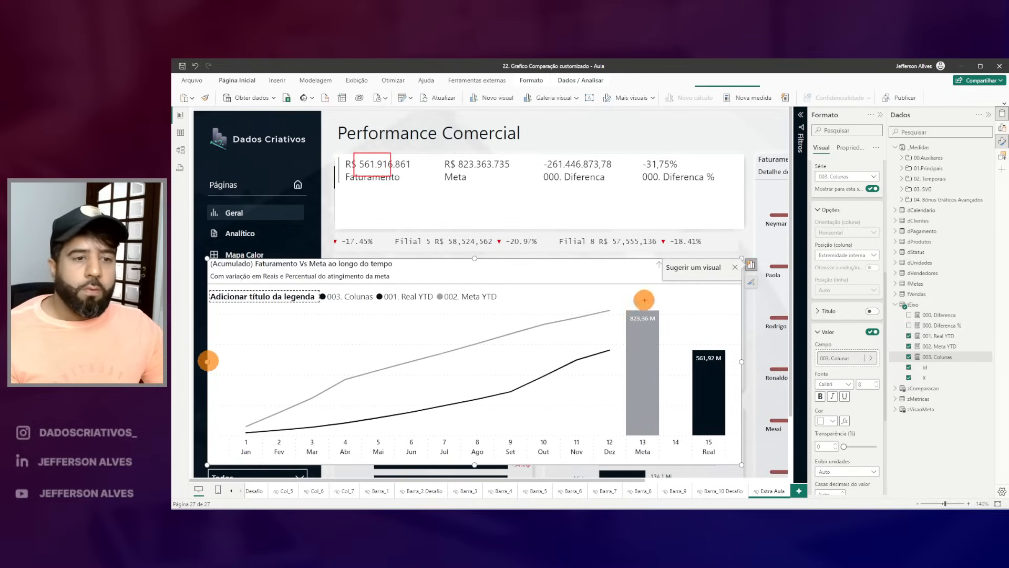
{"action": "mouse_move", "coordinate": [721, 349]}
{"action": "left_mouse_down"}
{"action": "mouse_move", "coordinate": [698, 368]}
{"action": "mouse_move", "coordinate": [729, 368]}
{"action": "left_mouse_up"}
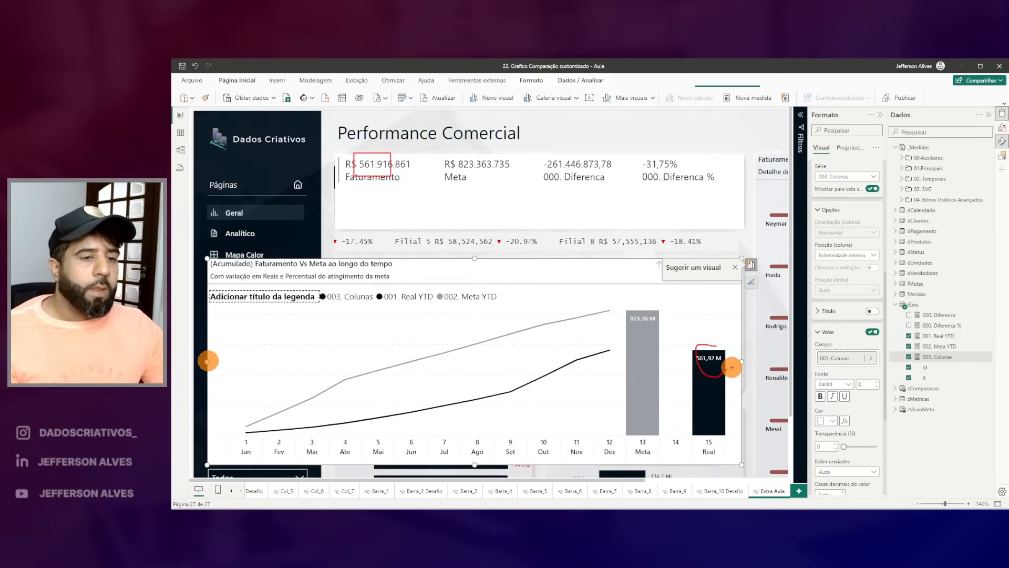
{"action": "key", "text": "Escape"}
{"action": "mouse_move", "coordinate": [207, 362]}
{"action": "left_mouse_down"}
{"action": "mouse_move", "coordinate": [345, 373]}
{"action": "mouse_move", "coordinate": [335, 371]}
{"action": "left_mouse_up"}
{"action": "left_click_drag", "start_coordinate": [336, 371], "coordinate": [336, 371]}
{"action": "key", "text": "ctrl+2"}
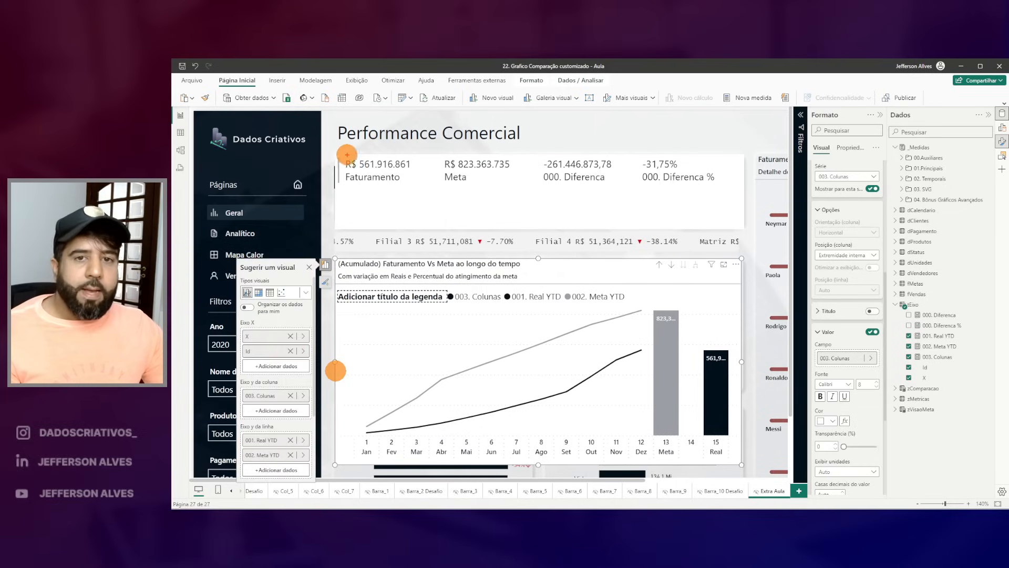
{"action": "left_click_drag", "start_coordinate": [337, 152], "coordinate": [431, 197]}
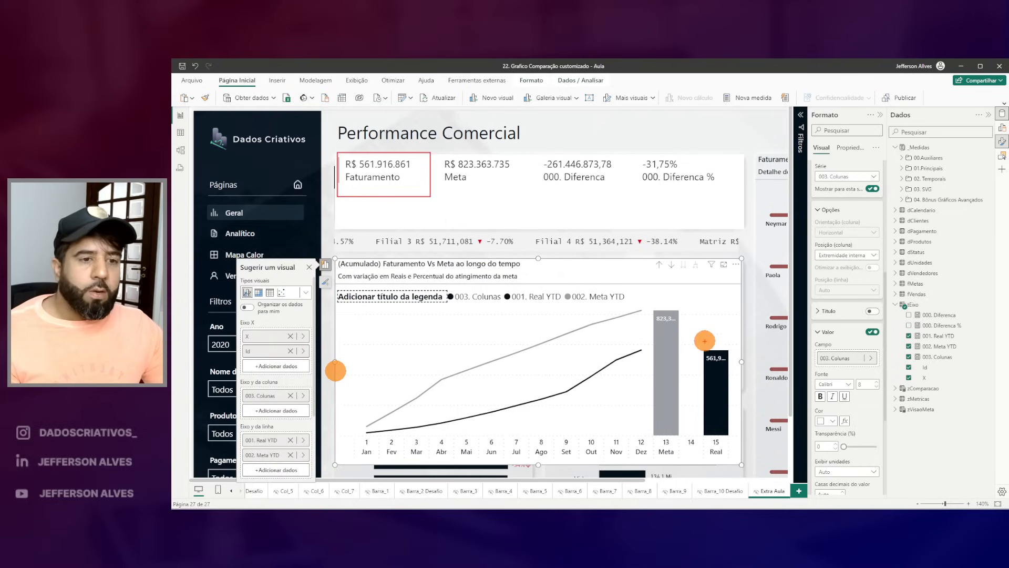
{"action": "key", "text": "Escape"}
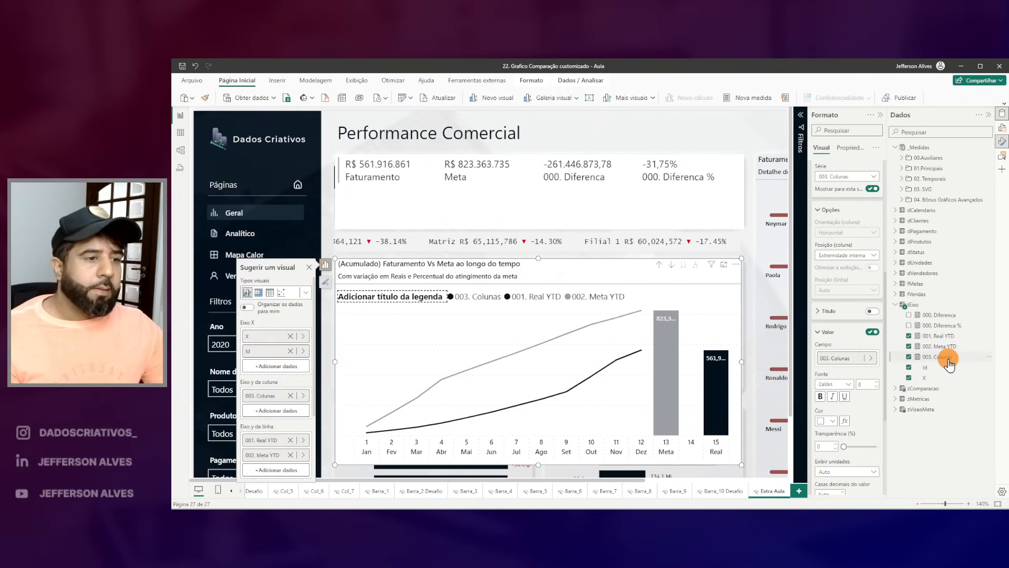
Step: Remove the decimals from the 1E6 line of the 003. Colunas dynamic format so it reads "#,, M;-#,, M;-", and apply it
{"action": "left_click", "coordinate": [946, 358]}
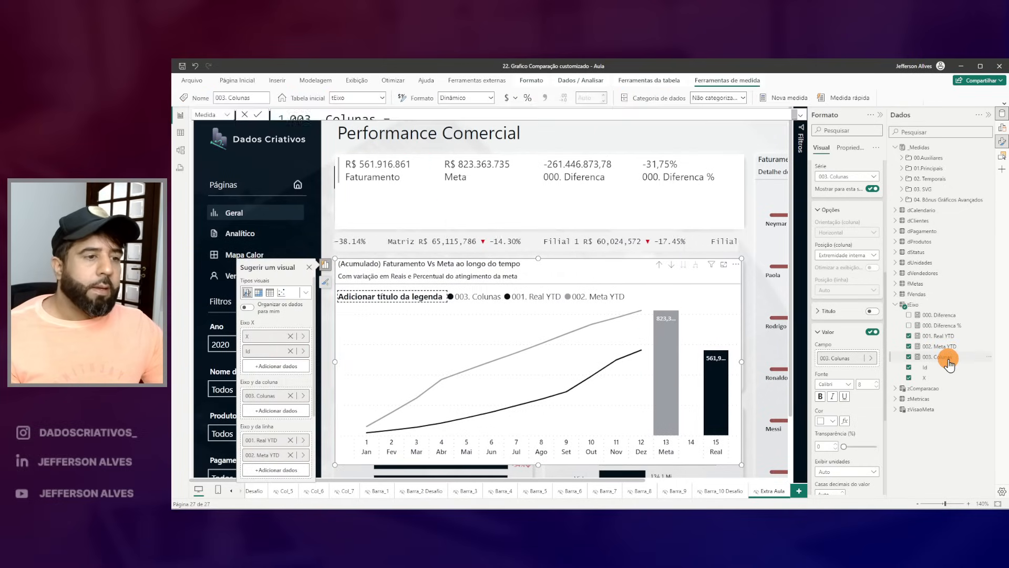
{"action": "left_click", "coordinate": [227, 115]}
{"action": "left_click", "coordinate": [208, 135]}
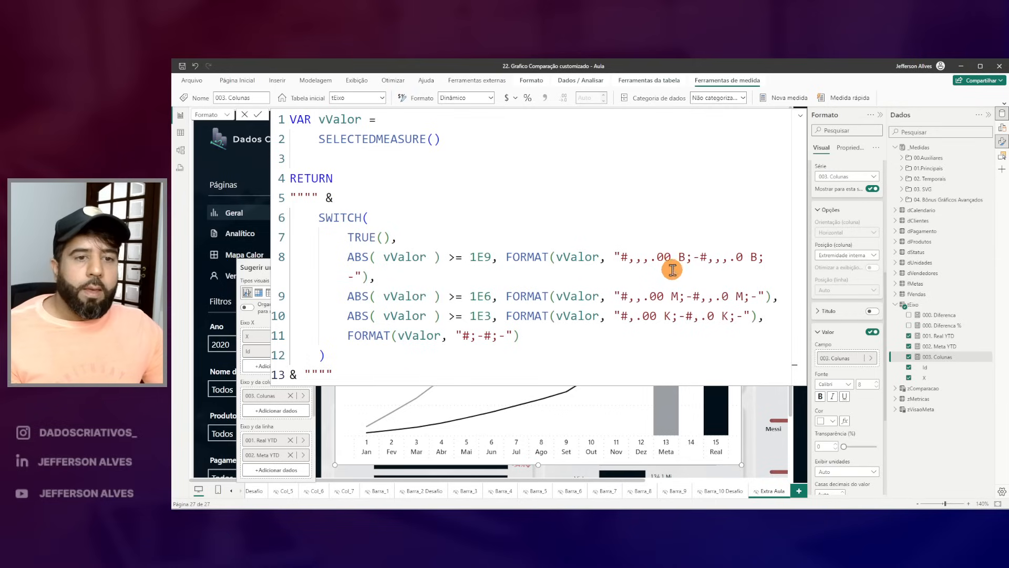
{"action": "left_click_drag", "start_coordinate": [346, 284], "coordinate": [790, 306]}
{"action": "key", "text": "Escape"}
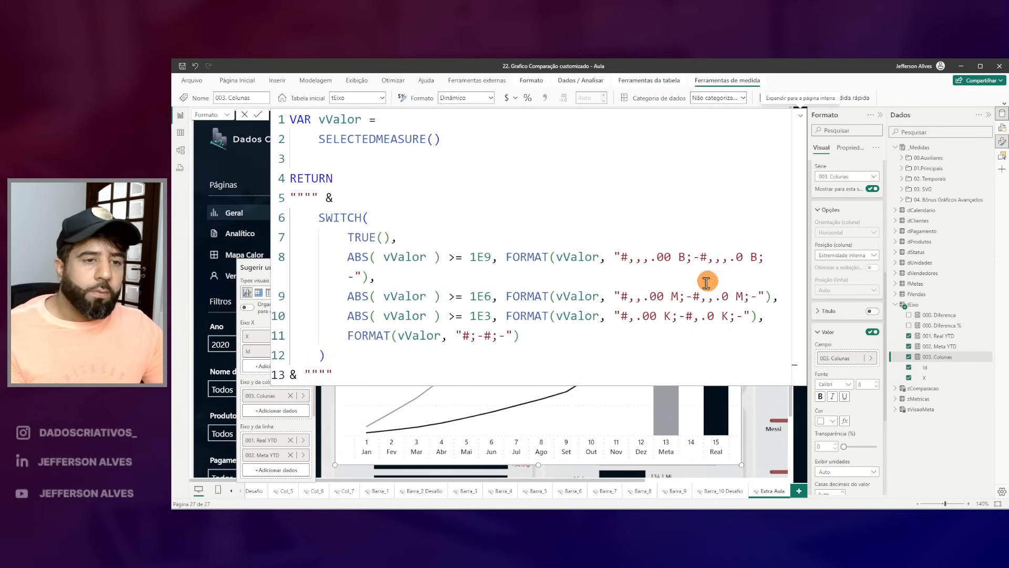
{"action": "left_click", "coordinate": [679, 296]}
{"action": "key", "text": "BackSpace"}
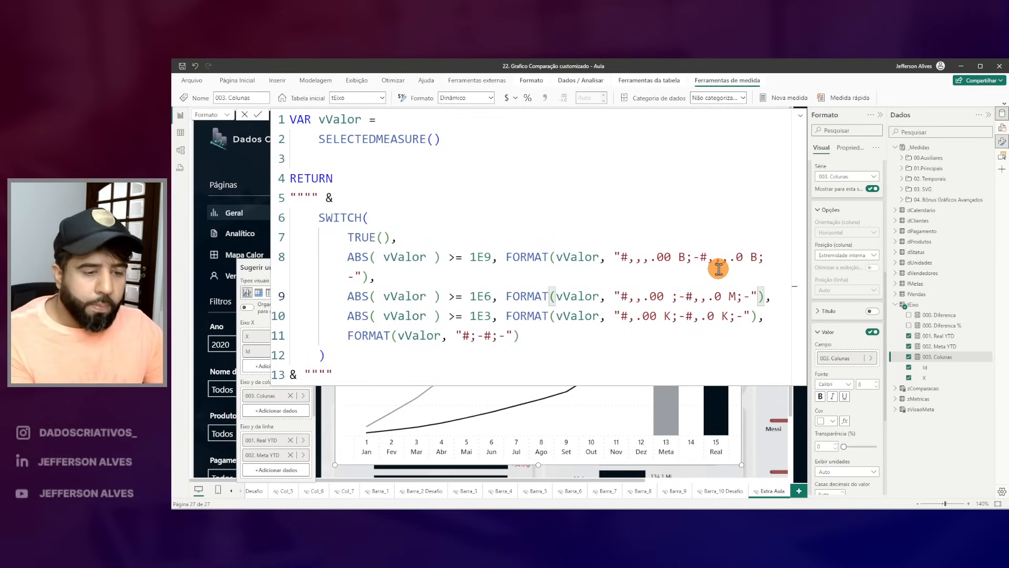
{"action": "type", "text": "M"}
{"action": "key", "text": "Left"}
{"action": "key", "text": "Left"}
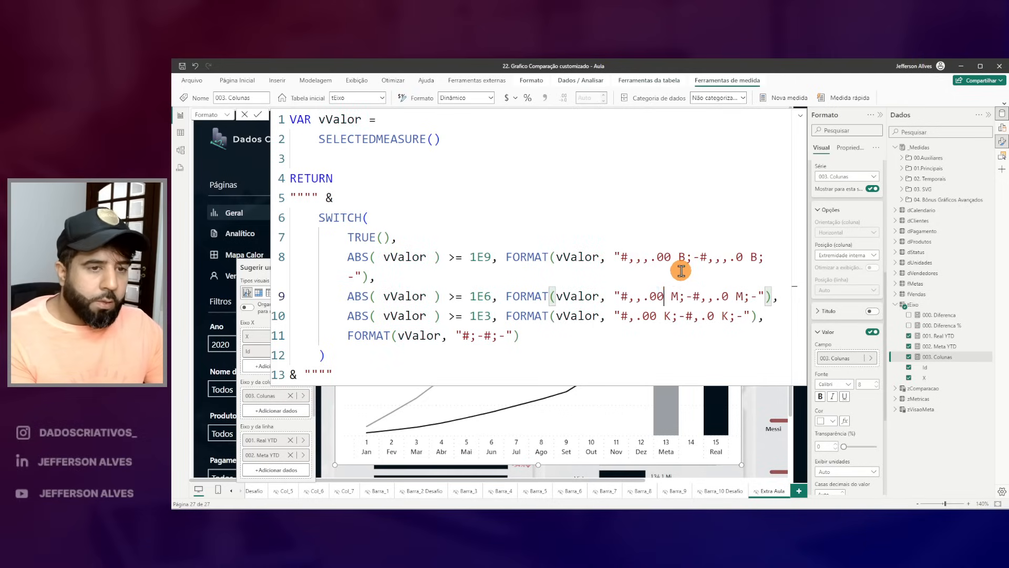
{"action": "key", "text": "BackSpace"}
{"action": "key", "text": "BackSpace"}
{"action": "key", "text": "BackSpace"}
{"action": "left_click", "coordinate": [708, 296]}
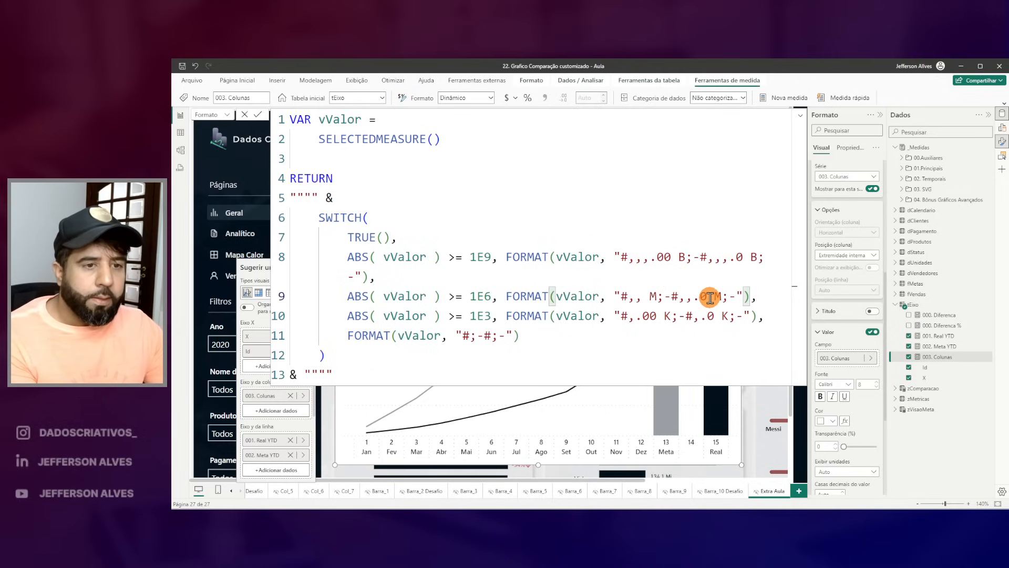
{"action": "key", "text": "BackSpace"}
{"action": "key", "text": "BackSpace"}
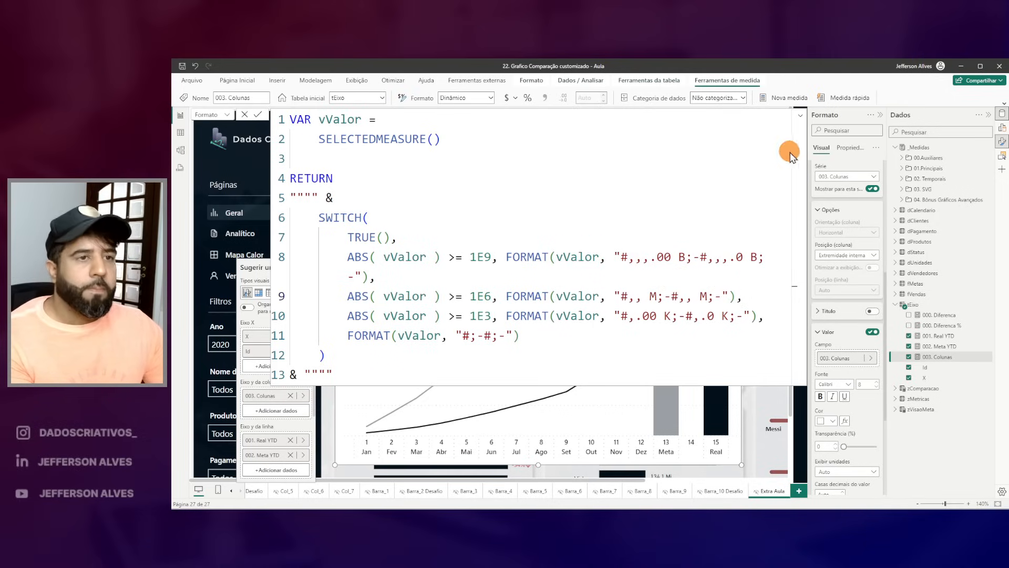
{"action": "left_click", "coordinate": [343, 167]}
{"action": "key", "text": "Return"}
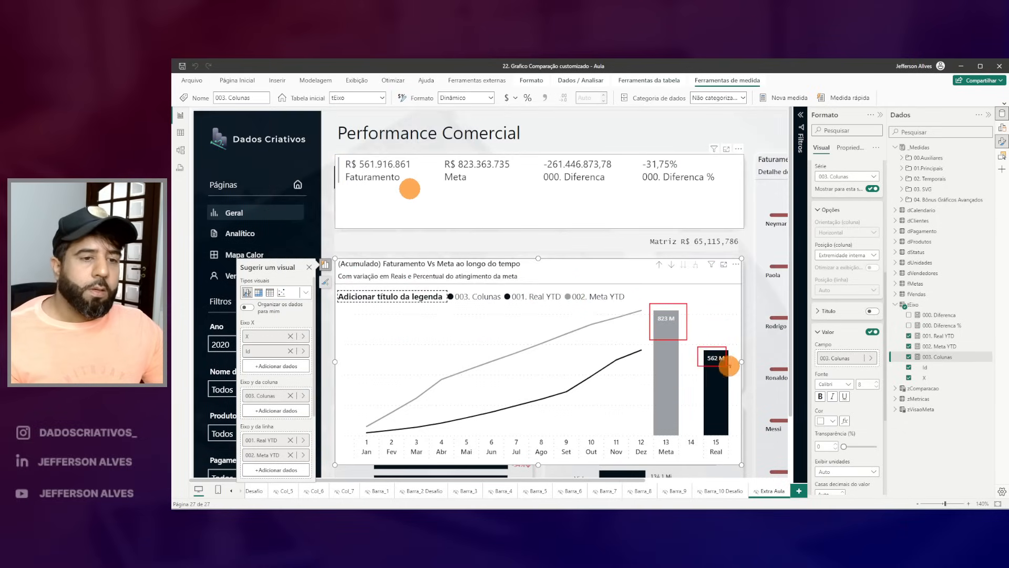
Step: Filter the report to the year 2019 to check the column labels in billions, and set the Ano filter back to 2020
{"action": "left_click", "coordinate": [274, 315]}
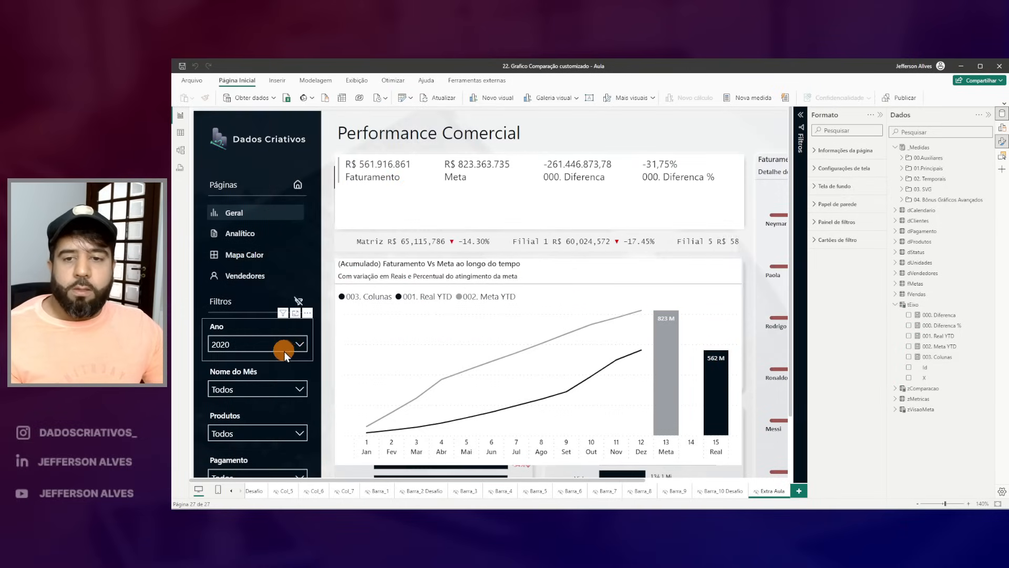
{"action": "left_click", "coordinate": [284, 349]}
{"action": "left_click", "coordinate": [237, 233]}
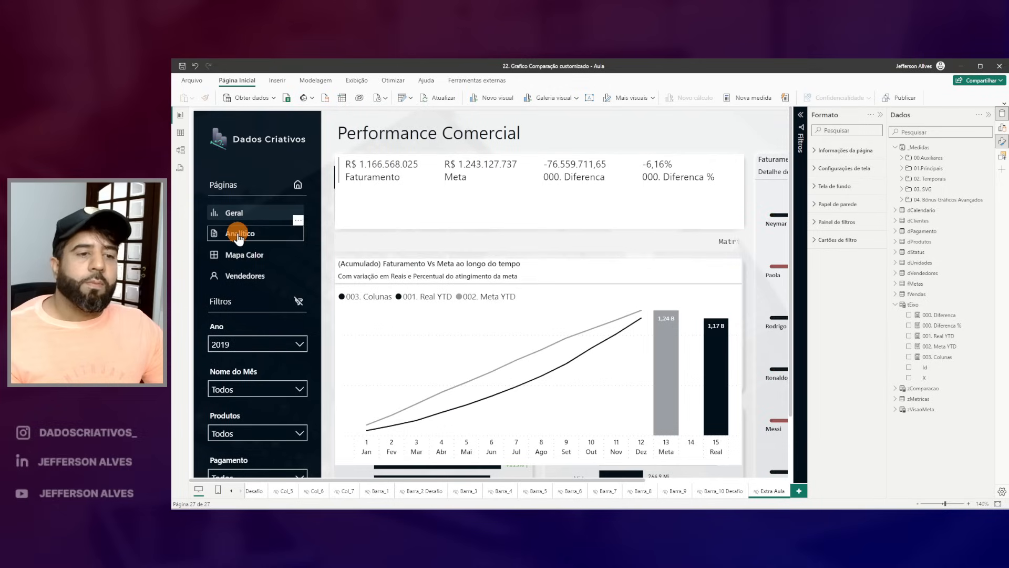
{"action": "left_click_drag", "start_coordinate": [726, 321], "coordinate": [723, 313]}
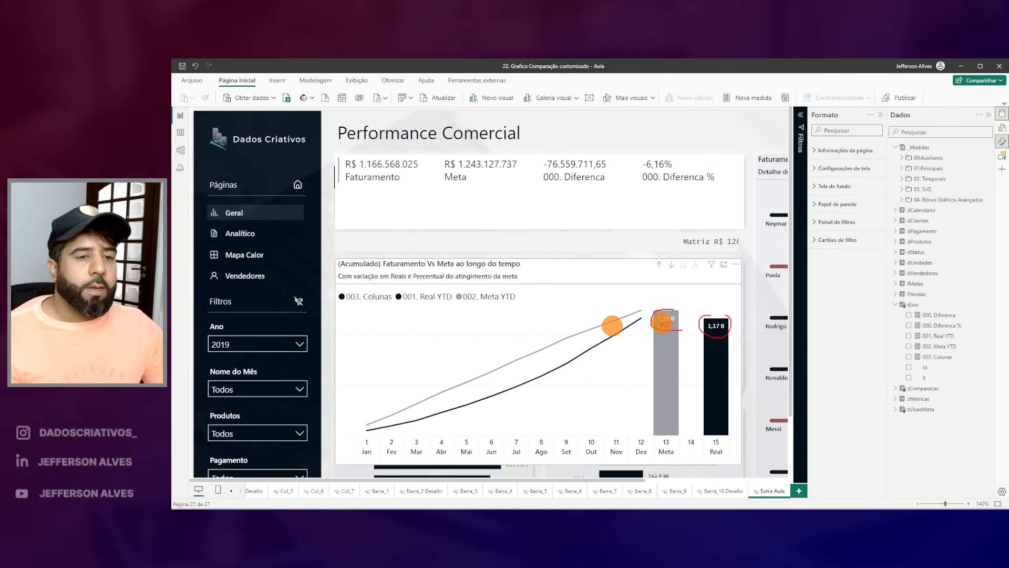
{"action": "left_click", "coordinate": [236, 344]}
{"action": "left_click", "coordinate": [230, 248]}
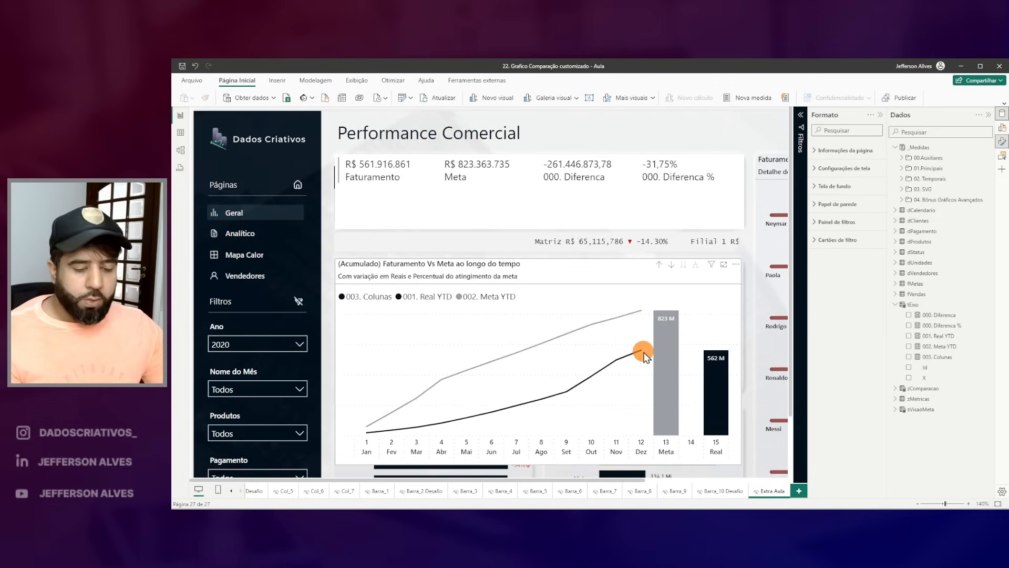
Step: Compare the combo chart with the reference screenshot, examining the connector and variation label between the Meta and Real columns, and return to the report
{"action": "mouse_move", "coordinate": [642, 347]}
{"action": "left_click_drag", "start_coordinate": [649, 301], "coordinate": [675, 327]}
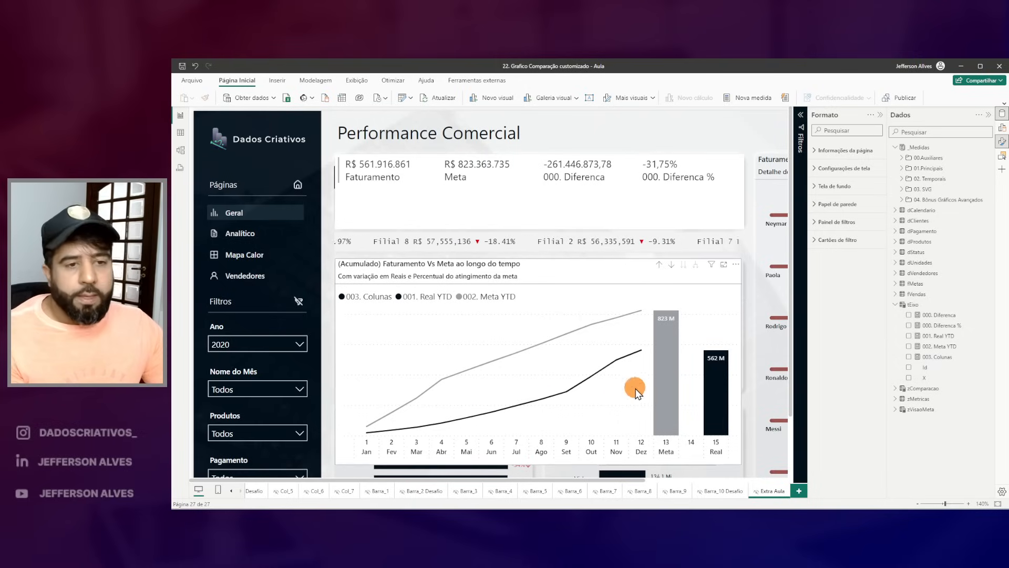
{"action": "scroll", "coordinate": [578, 362], "scroll_direction": "down", "scroll_amount": 2}
{"action": "mouse_move", "coordinate": [379, 368]}
{"action": "left_mouse_down"}
{"action": "mouse_move", "coordinate": [531, 282]}
{"action": "mouse_move", "coordinate": [599, 272]}
{"action": "mouse_move", "coordinate": [428, 376]}
{"action": "mouse_move", "coordinate": [616, 309]}
{"action": "mouse_move", "coordinate": [738, 384]}
{"action": "left_mouse_up"}
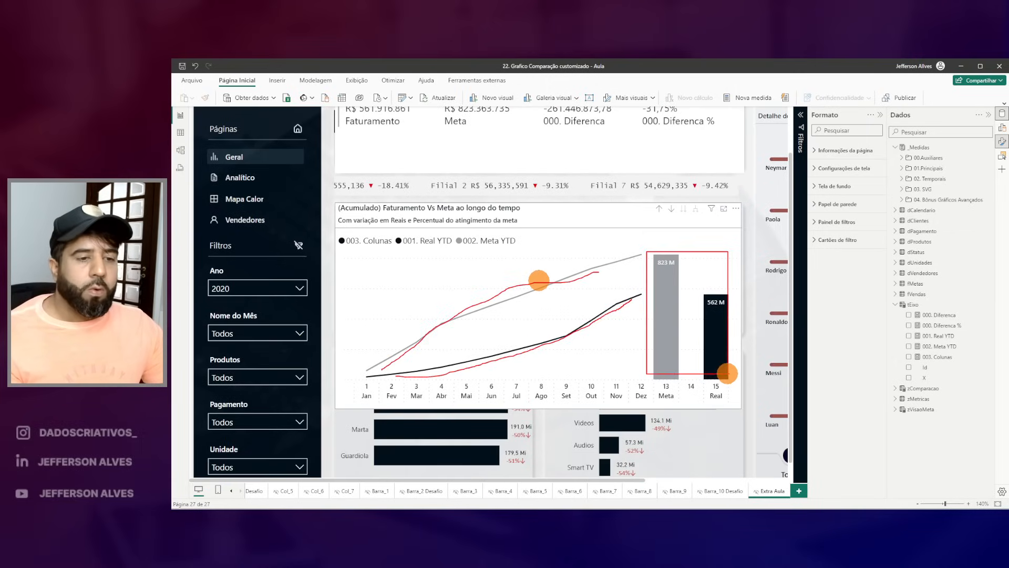
{"action": "key", "text": "Escape"}
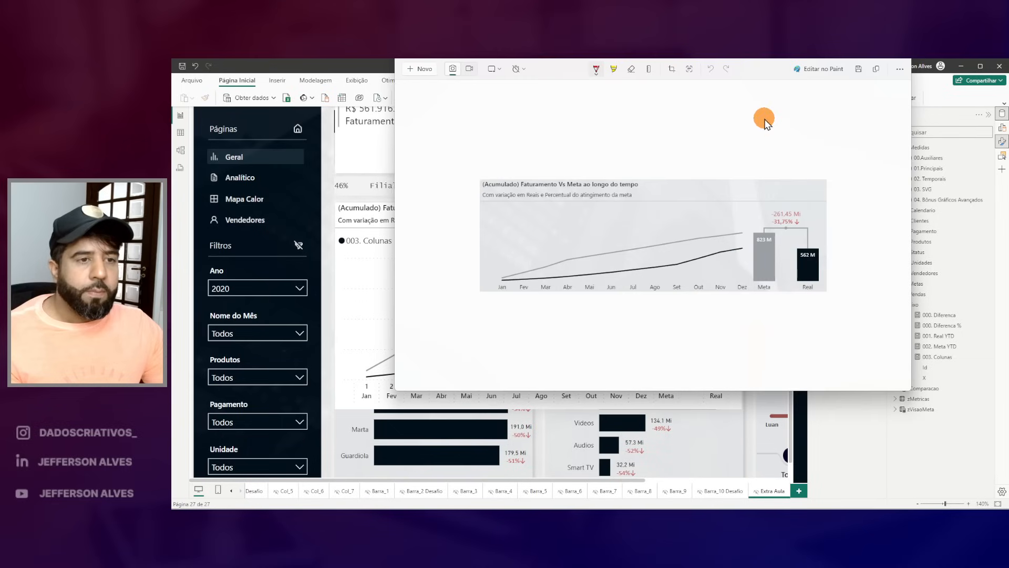
{"action": "left_click_drag", "start_coordinate": [773, 230], "coordinate": [810, 250]}
{"action": "left_click", "coordinate": [350, 185]}
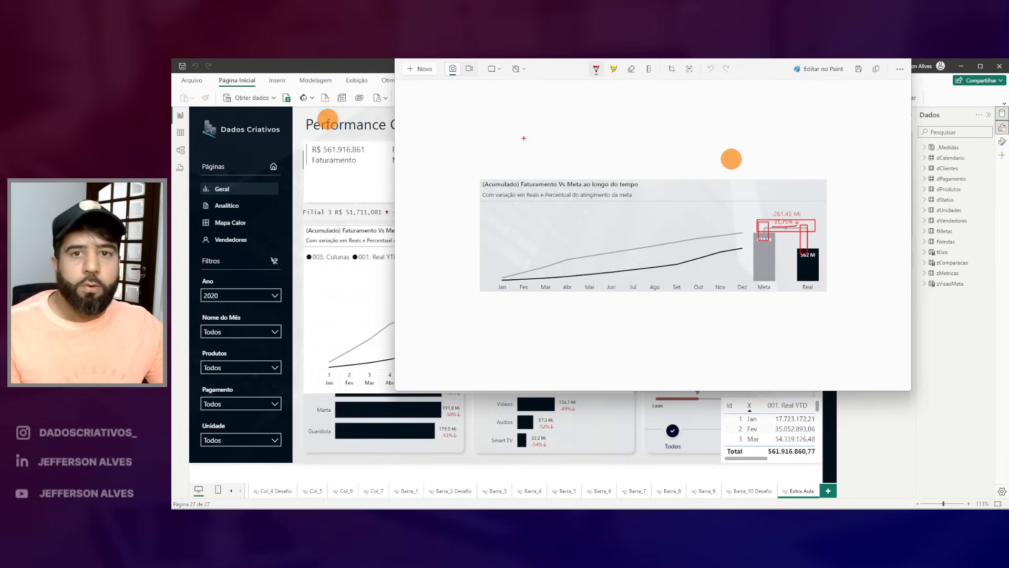
{"action": "left_click", "coordinate": [300, 124]}
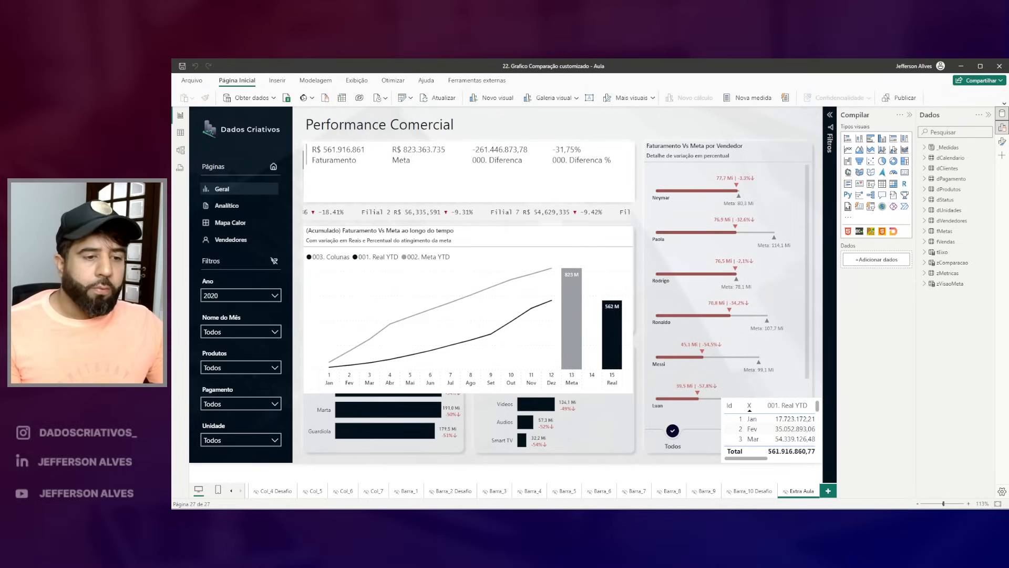
{"action": "key", "text": "alt+Tab"}
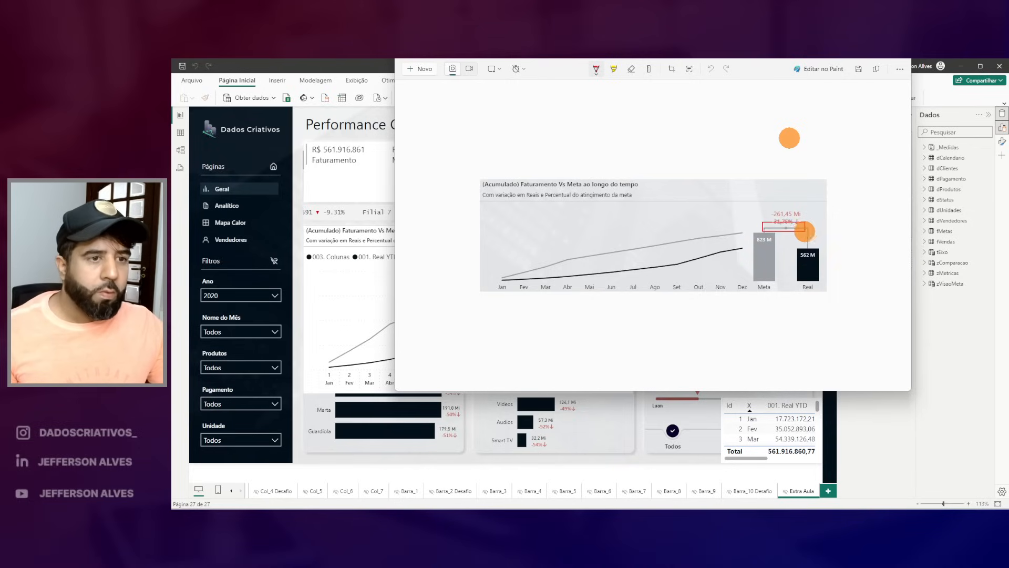
{"action": "left_click_drag", "start_coordinate": [803, 231], "coordinate": [807, 223]}
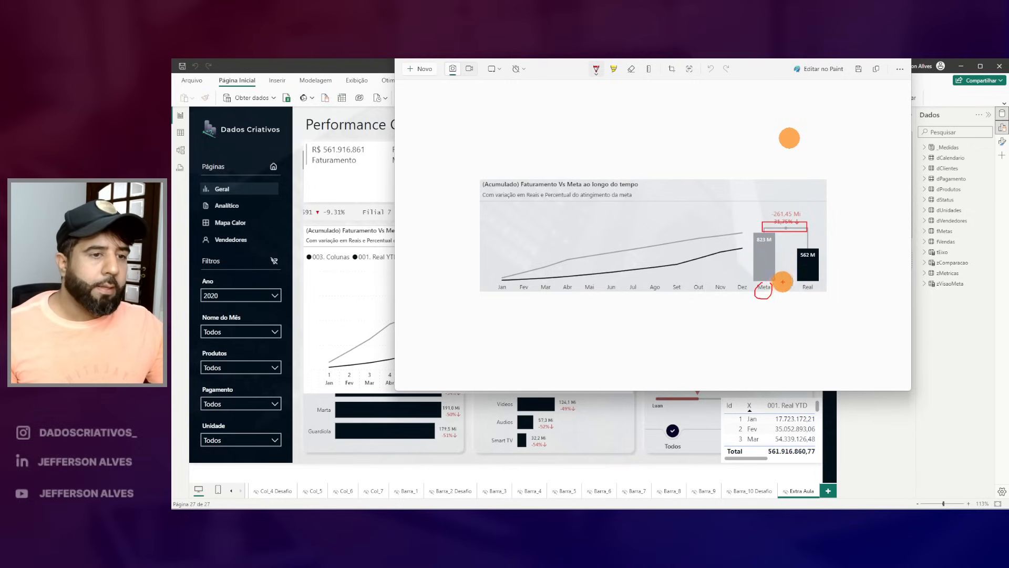
{"action": "key", "text": "Escape"}
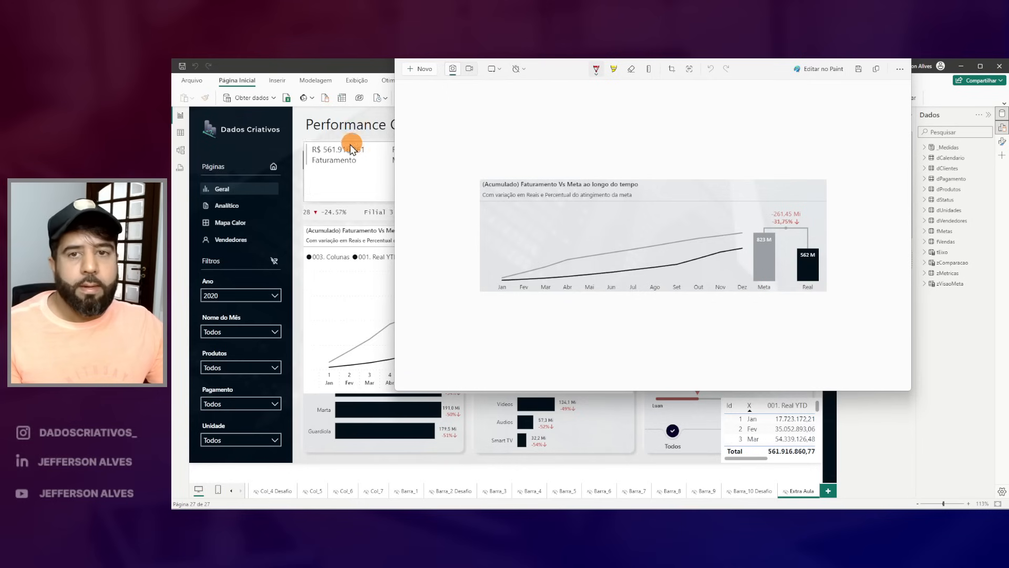
{"action": "left_click", "coordinate": [302, 135]}
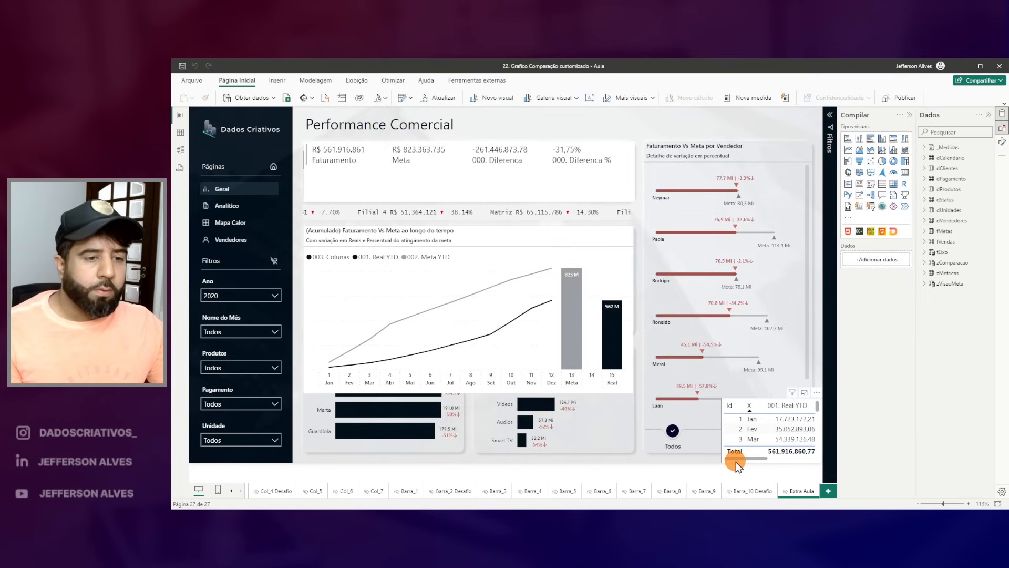
Step: Enlarge the small Id table across the report canvas so all its columns and the Meta and Real rows fit
{"action": "left_click", "coordinate": [729, 407]}
{"action": "left_click_drag", "start_coordinate": [718, 397], "coordinate": [458, 207]}
{"action": "left_click", "coordinate": [766, 348]}
{"action": "left_click", "coordinate": [721, 347]}
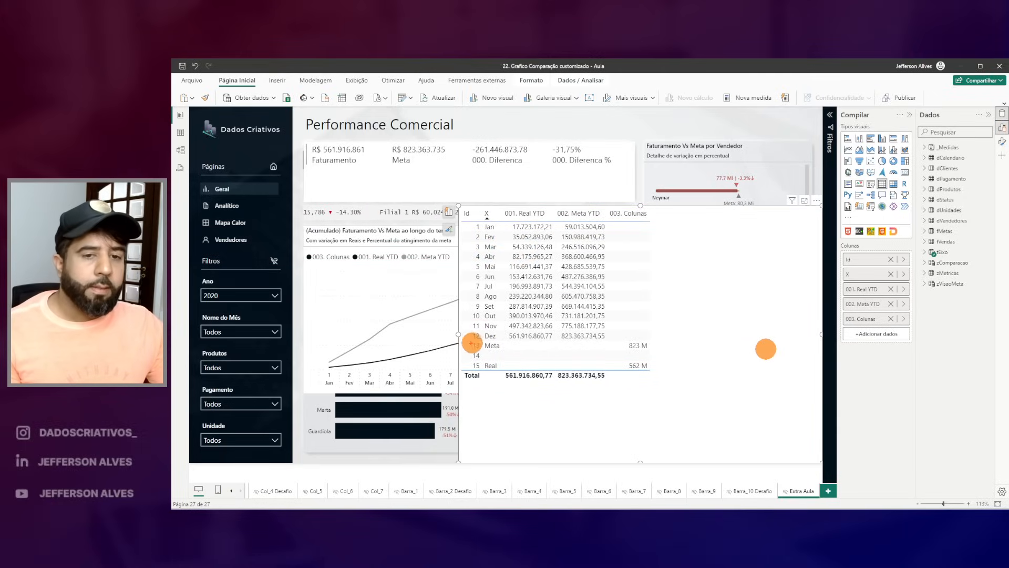
{"action": "left_click_drag", "start_coordinate": [464, 340], "coordinate": [663, 379]}
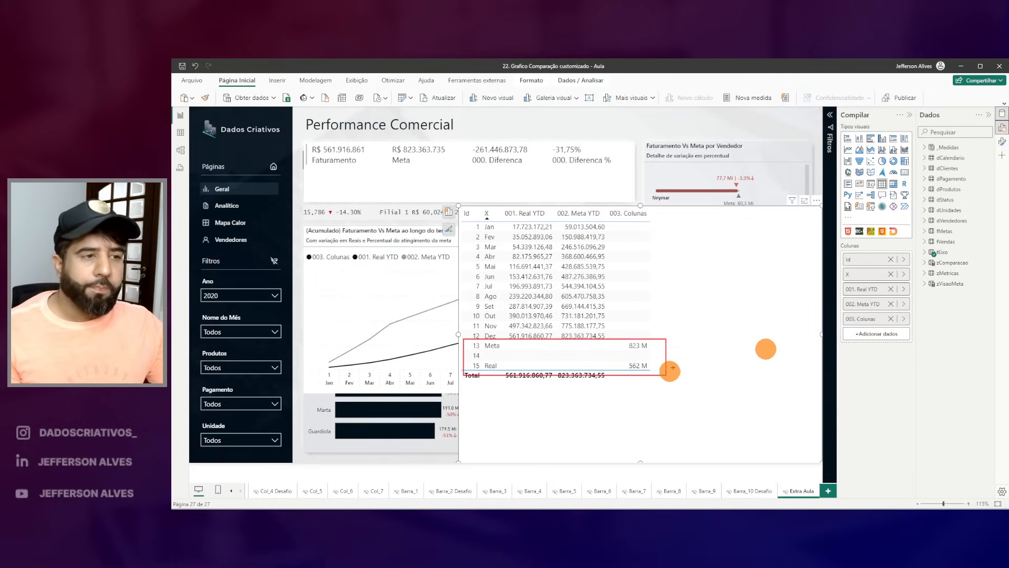
Step: Copy the full 003. Colunas formula into a new measure in the tEixo table
{"action": "left_click", "coordinate": [926, 252]}
{"action": "left_click", "coordinate": [954, 306]}
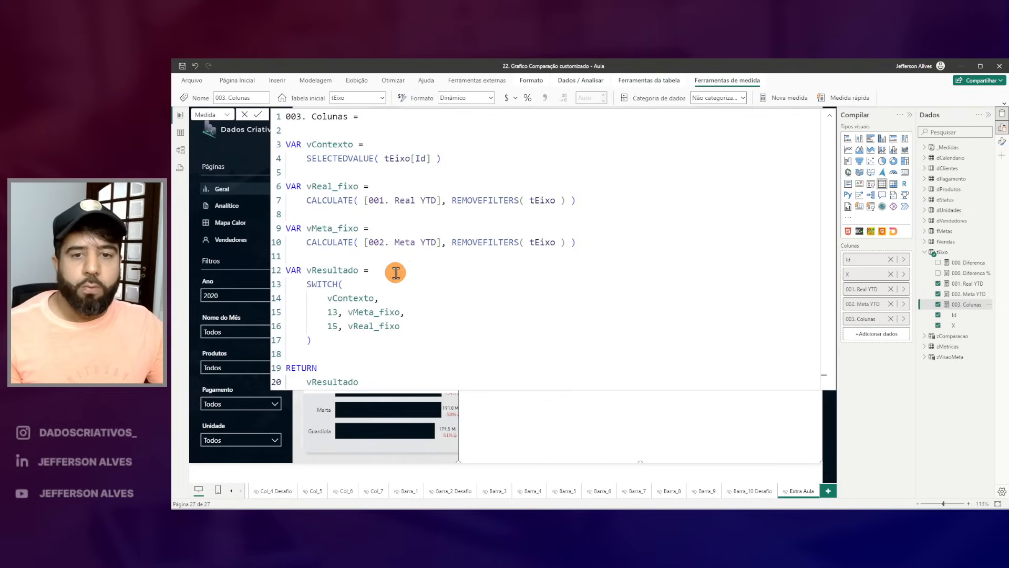
{"action": "key", "text": "ctrl+a"}
{"action": "key", "text": "ctrl+c"}
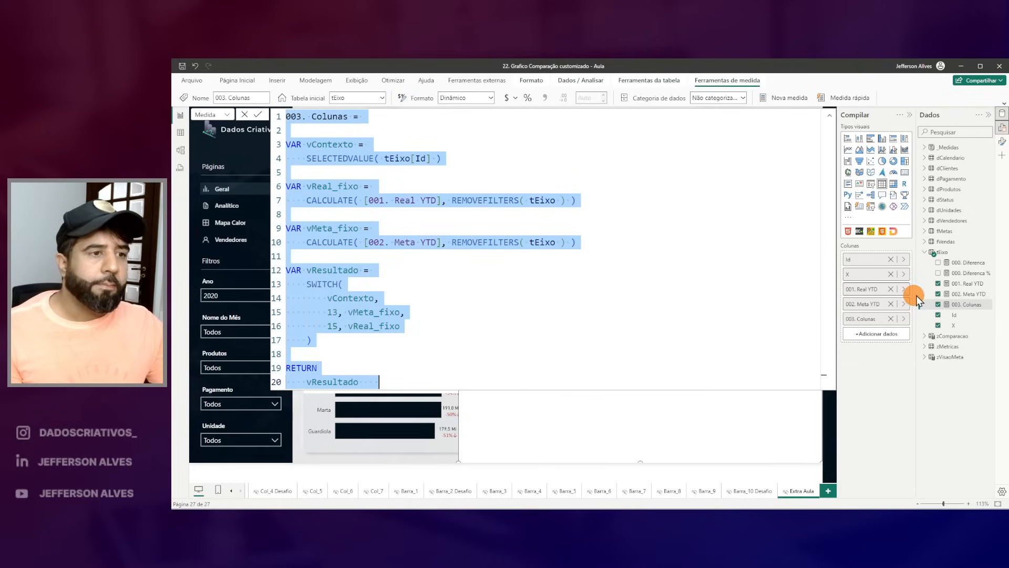
{"action": "right_click", "coordinate": [956, 255]}
{"action": "key", "text": "Escape"}
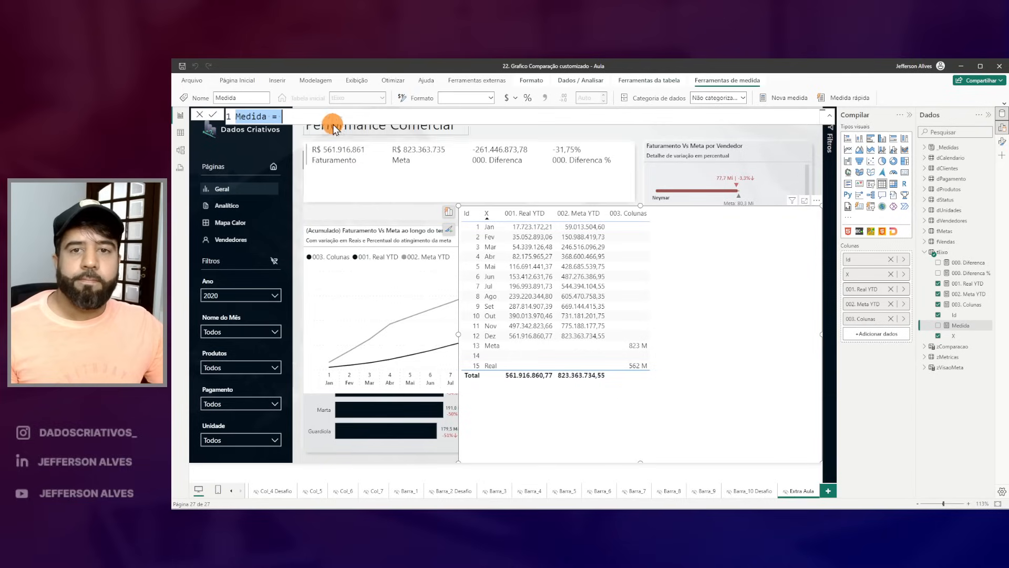
{"action": "key", "text": "ctrl+v"}
Step: Rename the copied measure to 004. Linha HOR in the first line of its formula
{"action": "left_click", "coordinate": [263, 119]}
{"action": "key", "text": "BackSpace"}
{"action": "type", "text": "4"}
{"action": "key", "text": "Down"}
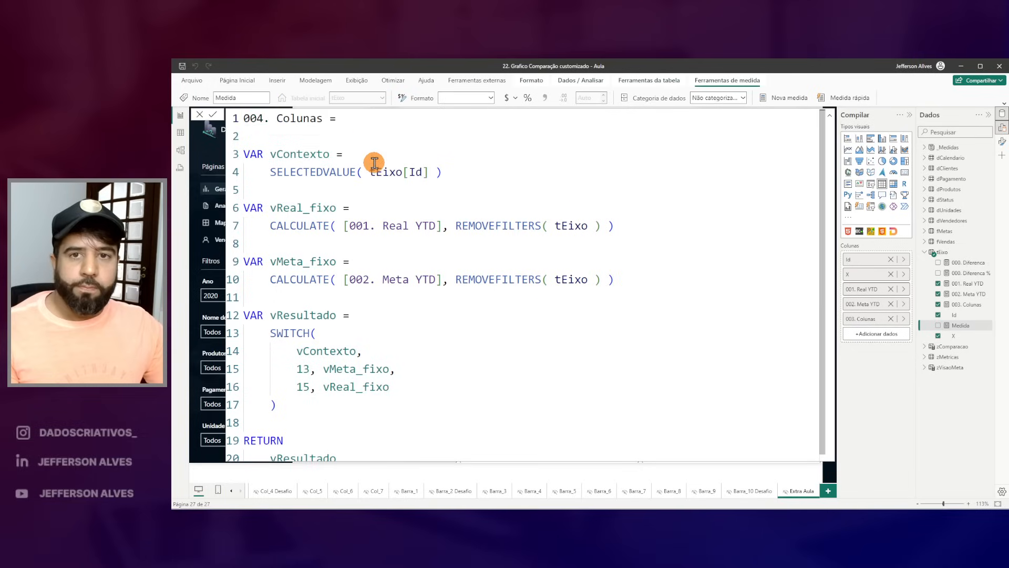
{"action": "double_click", "coordinate": [309, 120]}
{"action": "type", "text": "lINH"}
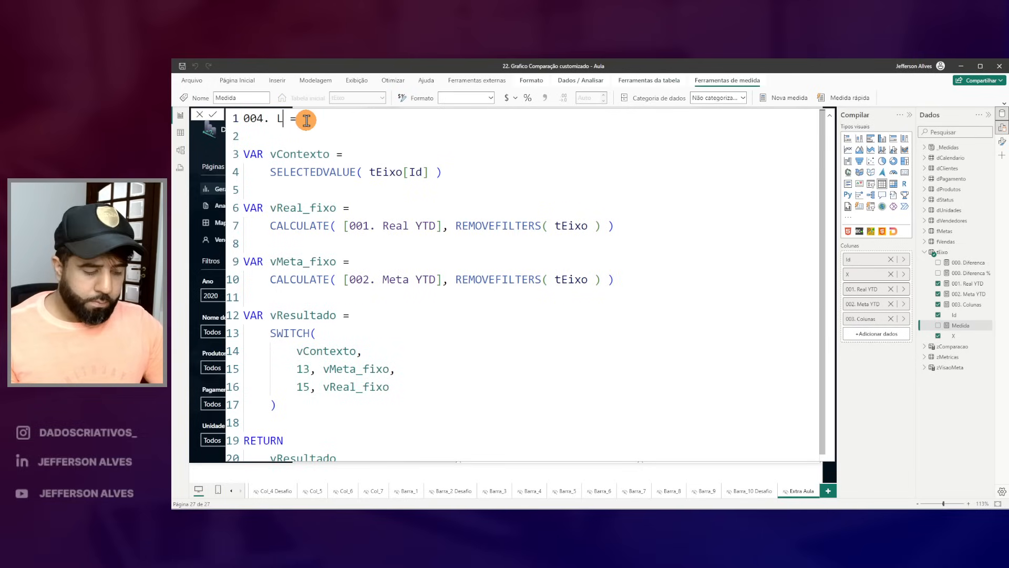
{"action": "type", "text": "a HOR"}
{"action": "left_click", "coordinate": [395, 126]}
{"action": "mouse_move", "coordinate": [268, 143]}
{"action": "left_mouse_down"}
{"action": "mouse_move", "coordinate": [323, 169]}
{"action": "mouse_move", "coordinate": [461, 190]}
{"action": "left_mouse_up"}
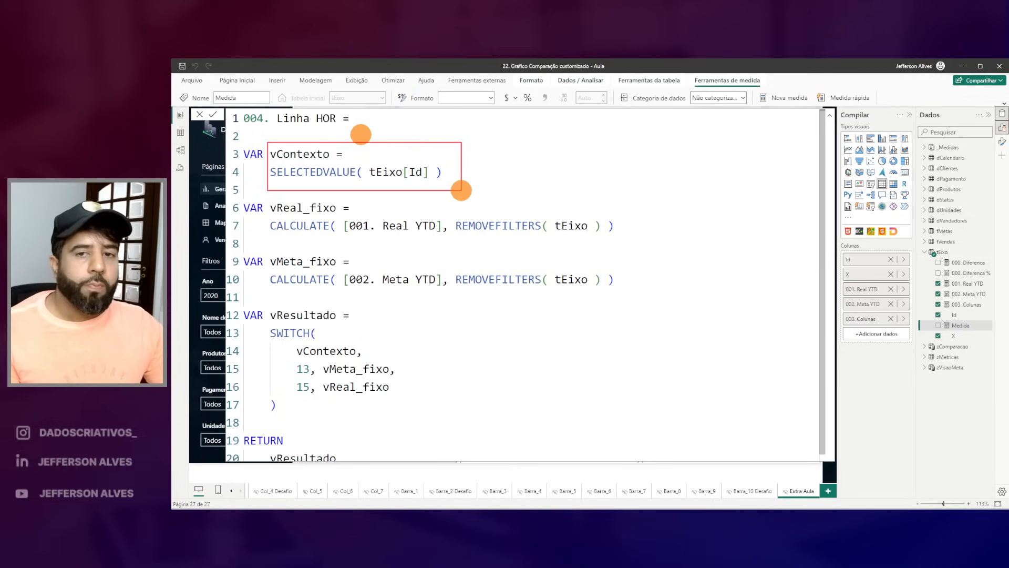
Step: Make 004. Linha HOR return vContexto, apply the formula, and add the measure to the table
{"action": "double_click", "coordinate": [331, 451]}
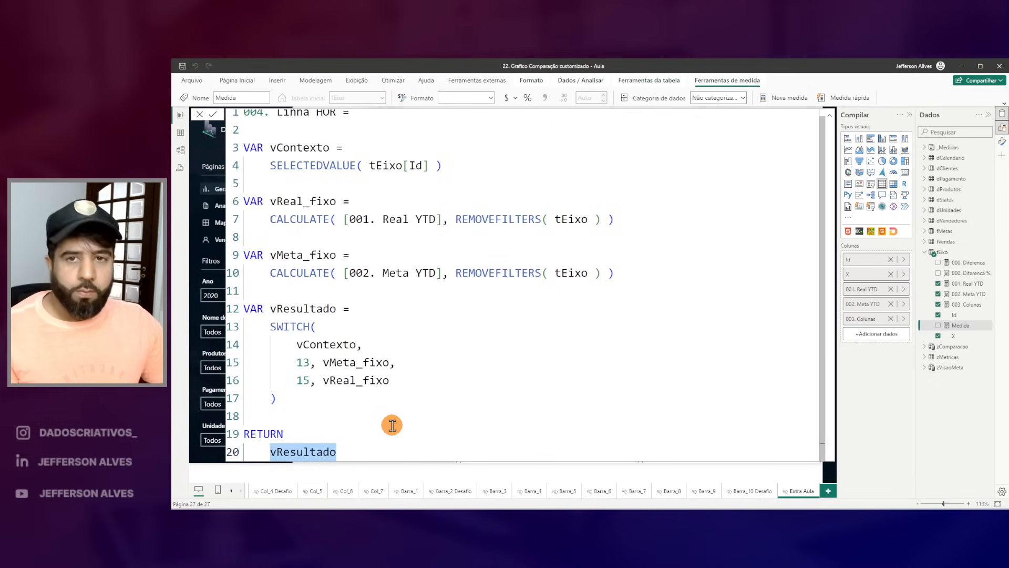
{"action": "type", "text": "vContexto"}
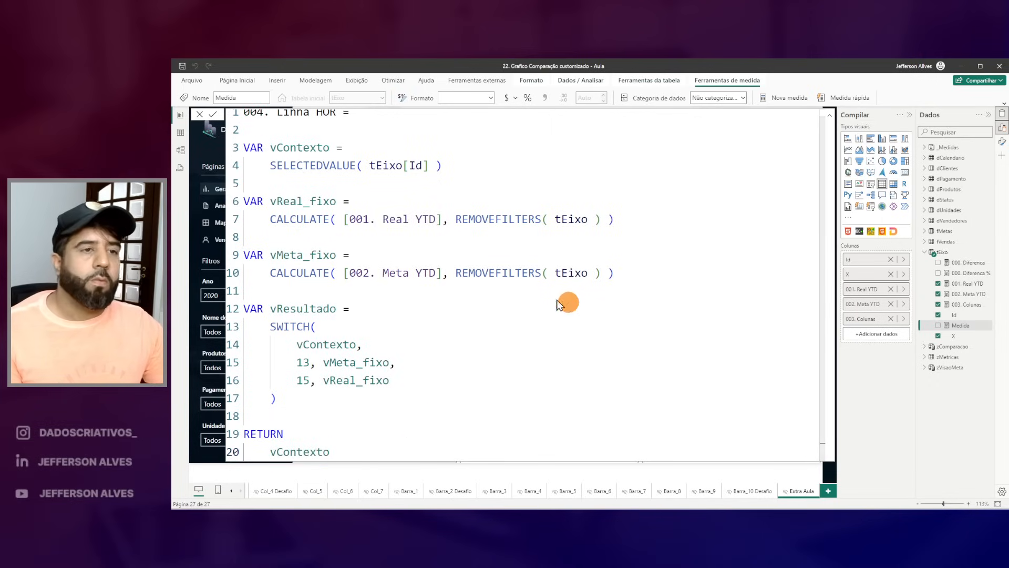
{"action": "key", "text": "Return"}
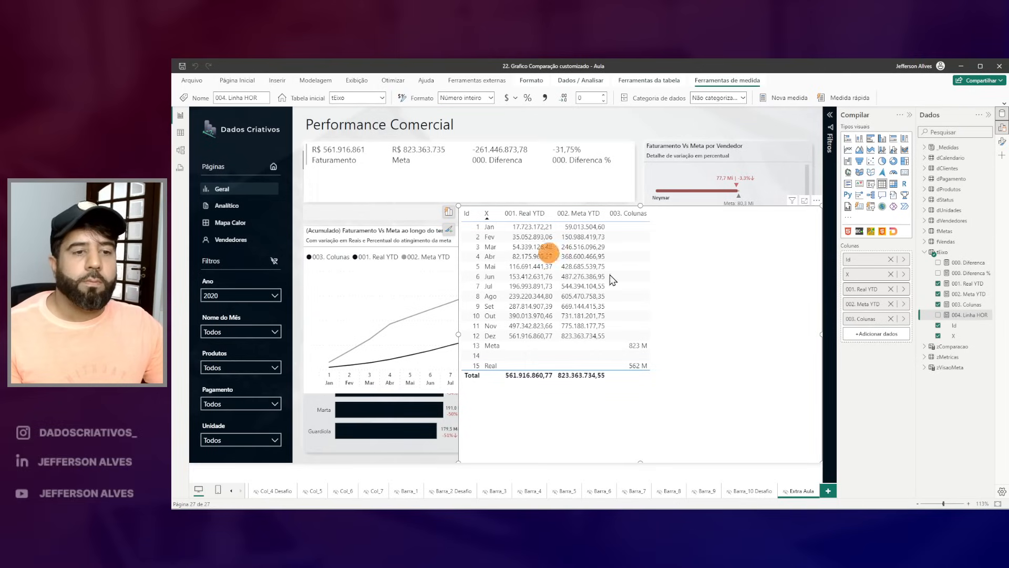
{"action": "left_click", "coordinate": [938, 314]}
{"action": "left_click", "coordinate": [733, 305]}
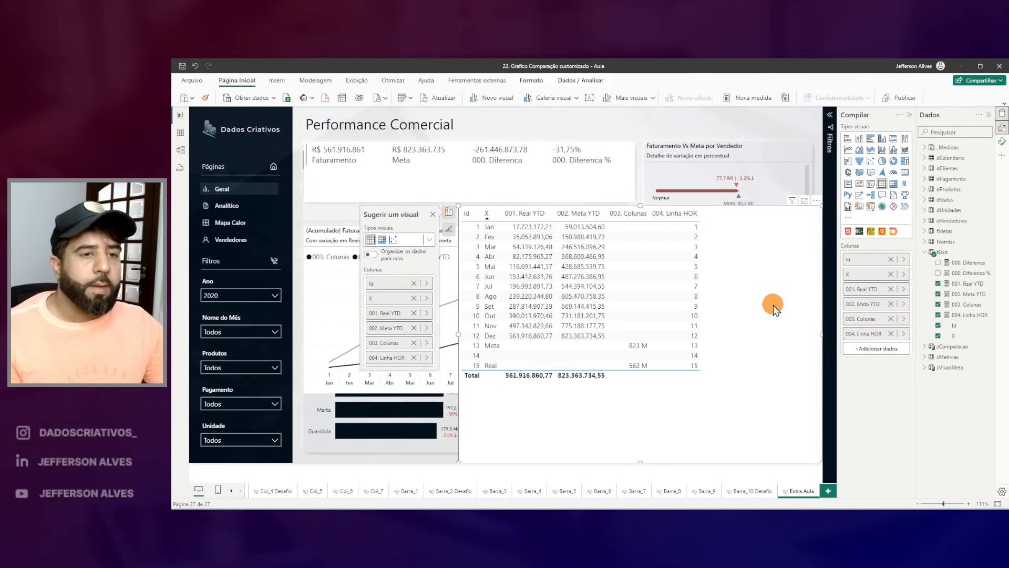
Step: Compare the 004. Linha HOR values with the Id column, focusing on row 12 and rows 13 to 15
{"action": "left_click_drag", "start_coordinate": [688, 222], "coordinate": [710, 235]}
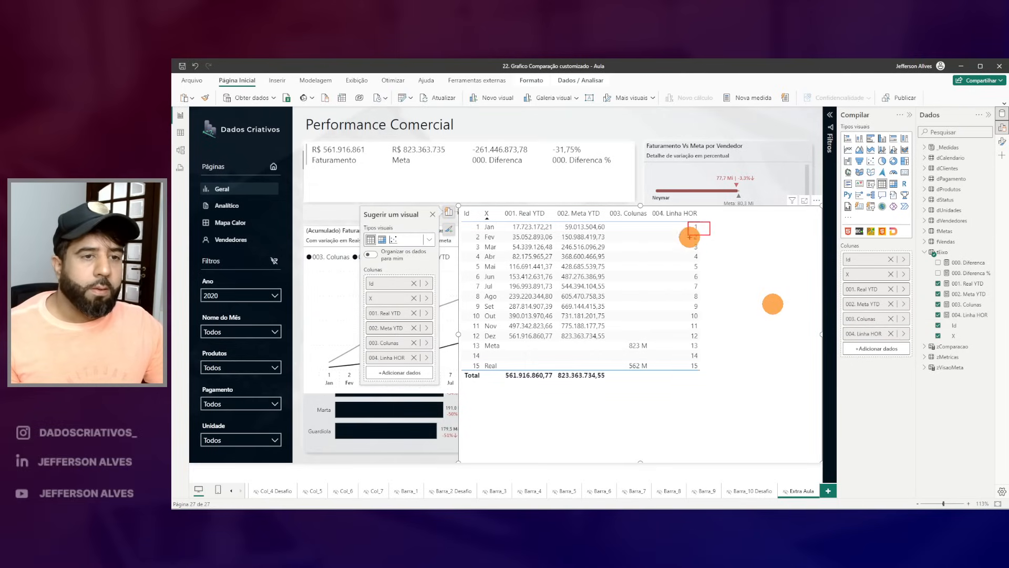
{"action": "left_click_drag", "start_coordinate": [469, 225], "coordinate": [475, 252]}
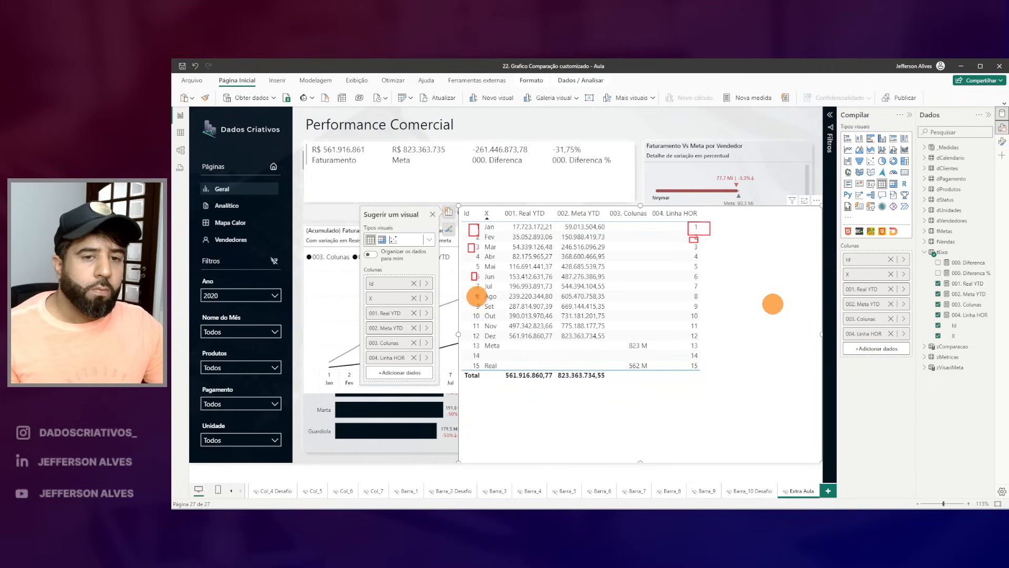
{"action": "key", "text": "Escape"}
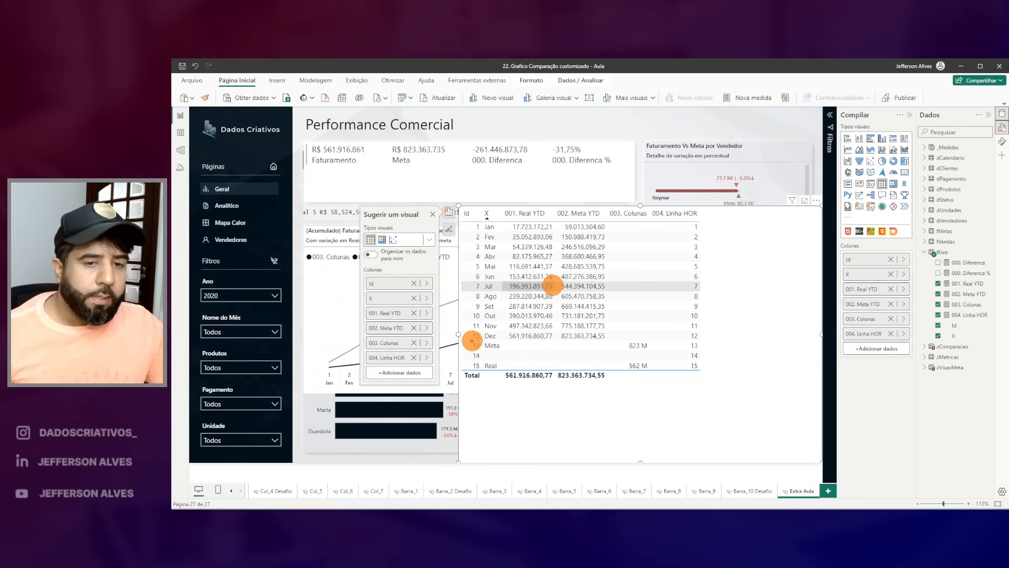
{"action": "left_click_drag", "start_coordinate": [467, 340], "coordinate": [714, 375]}
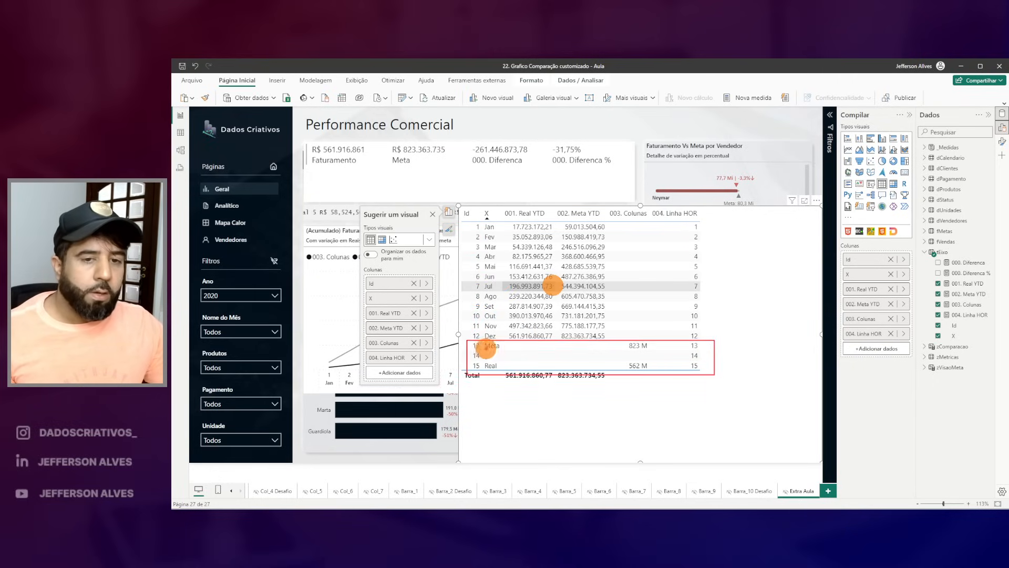
{"action": "key", "text": "Escape"}
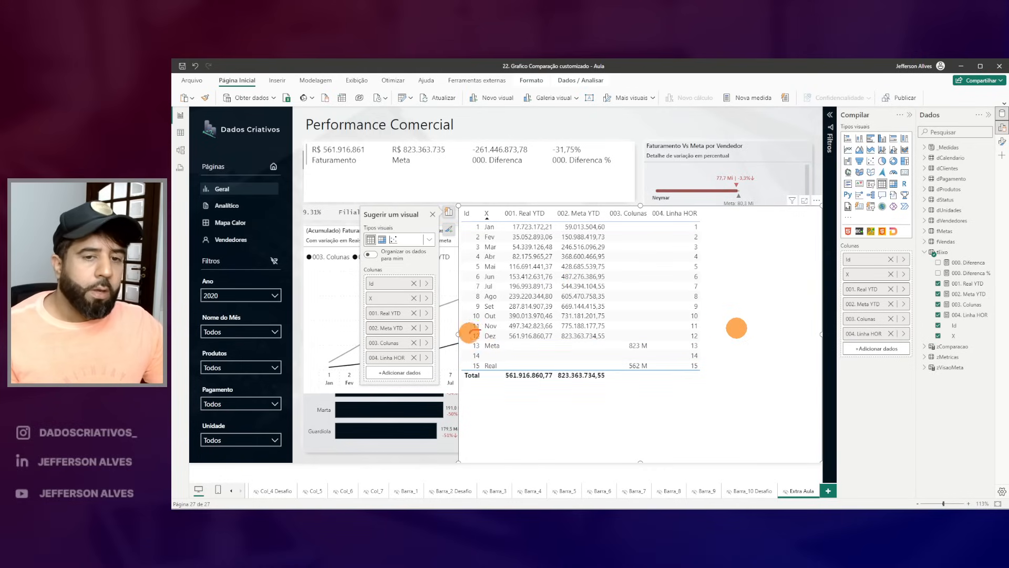
{"action": "left_click_drag", "start_coordinate": [480, 337], "coordinate": [476, 331]}
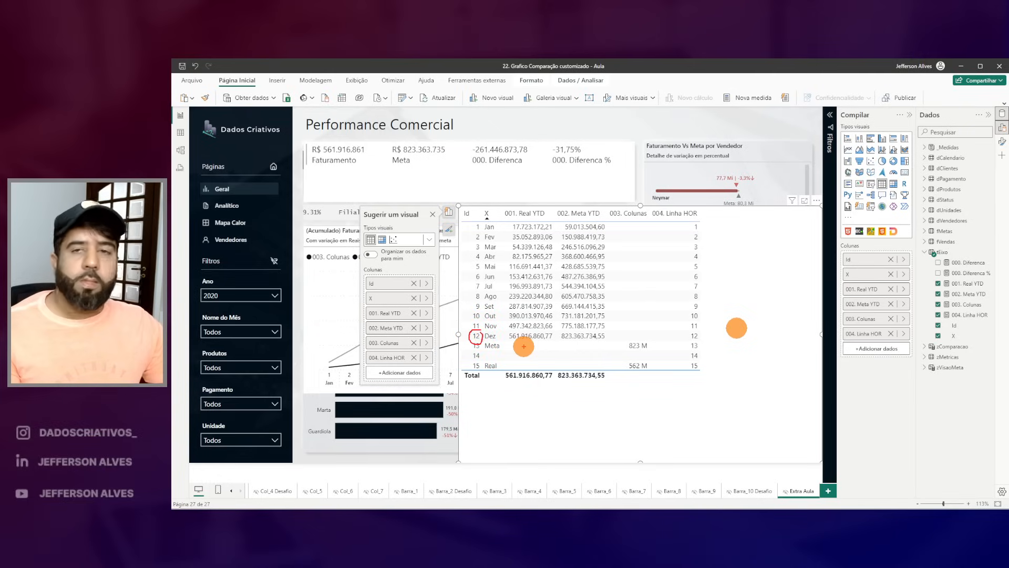
Step: Replace the SWITCH in vResultado of 004. Linha HOR with IF( vContexto > 12, 1, 0 )
{"action": "left_click", "coordinate": [966, 315]}
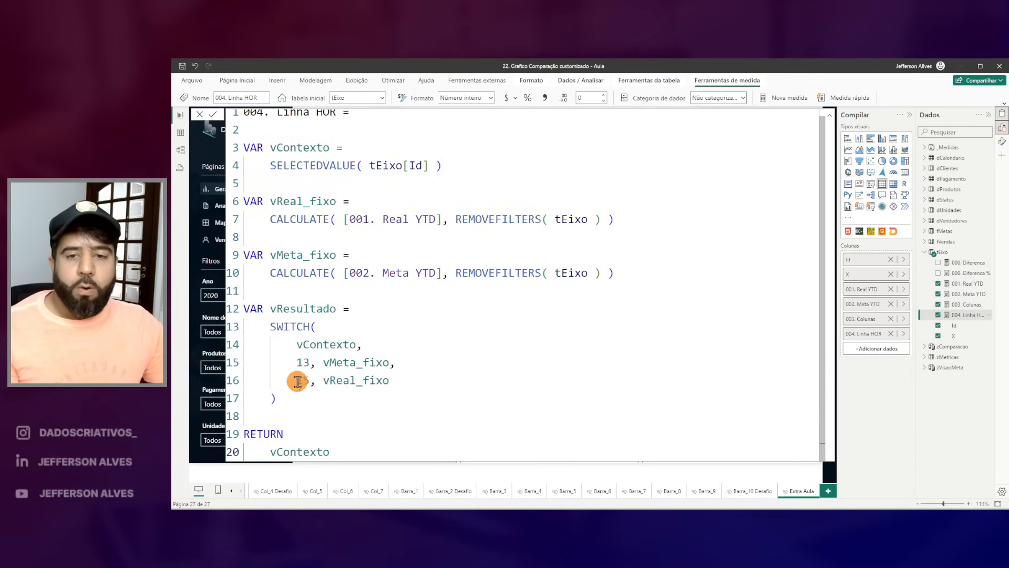
{"action": "left_click_drag", "start_coordinate": [287, 398], "coordinate": [272, 328]}
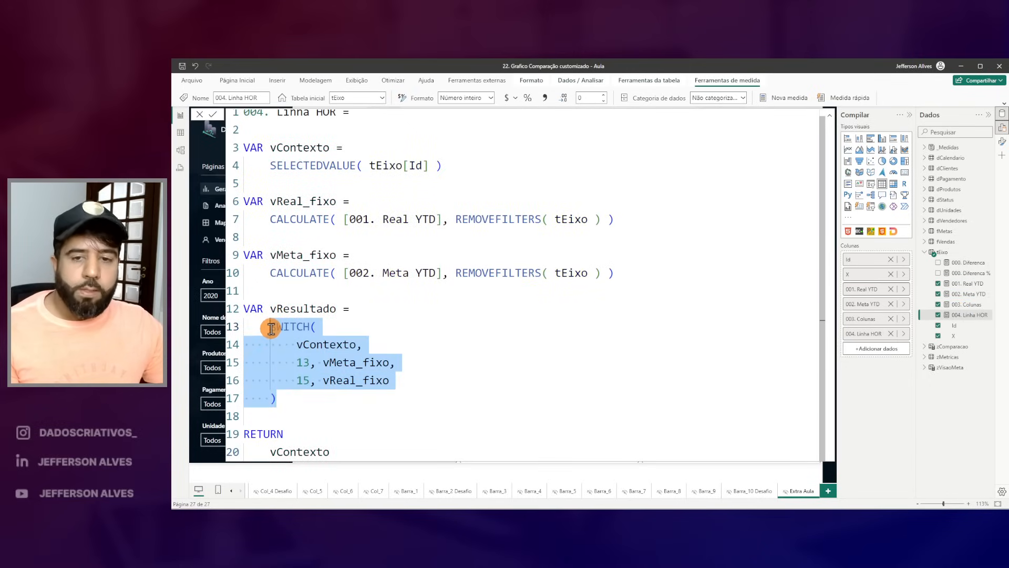
{"action": "type", "text": "IF("}
{"action": "key", "text": "shift+Return"}
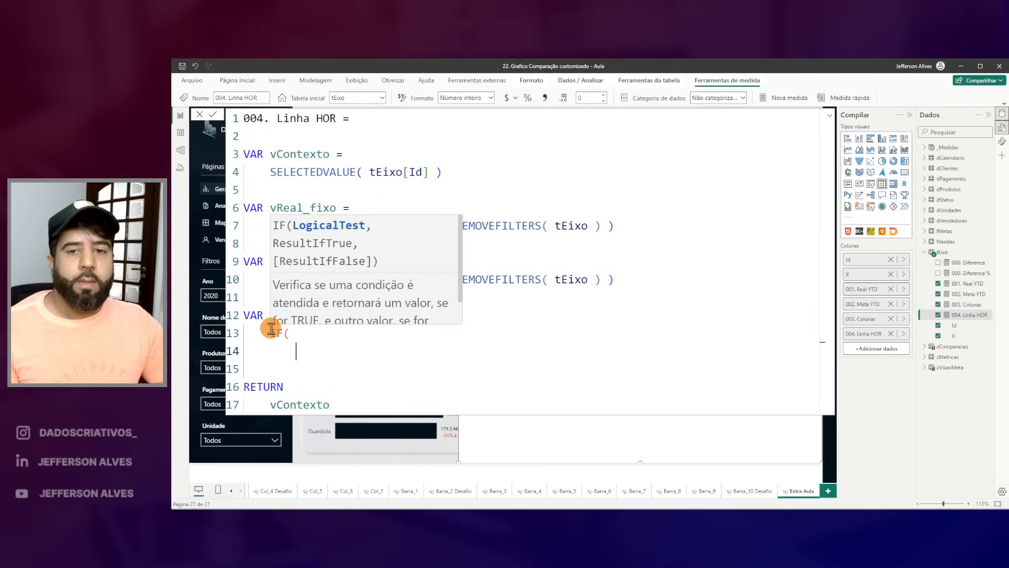
{"action": "type", "text": "vContexto"}
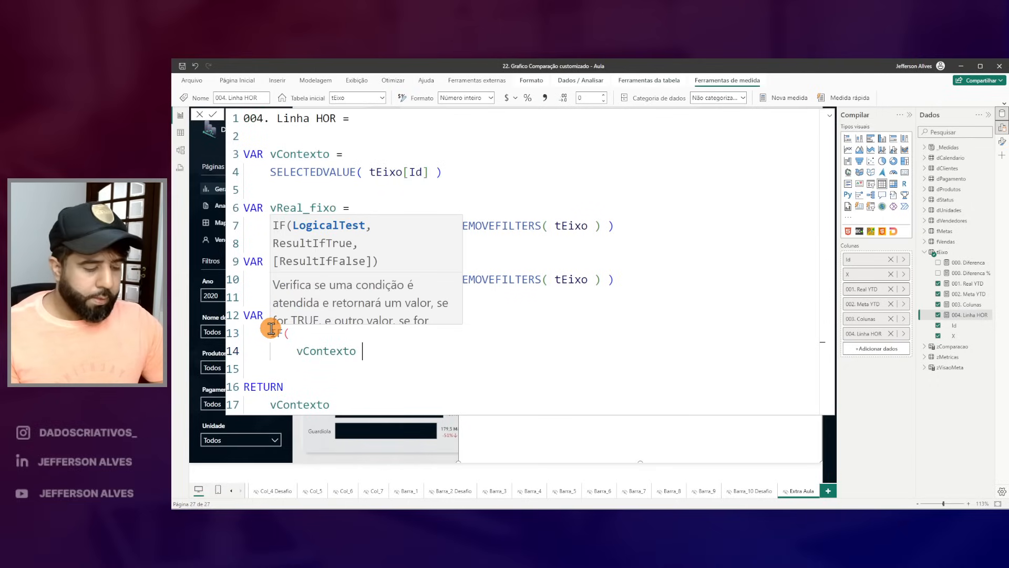
{"action": "type", "text": " > 12,"}
{"action": "key", "text": "shift+Return"}
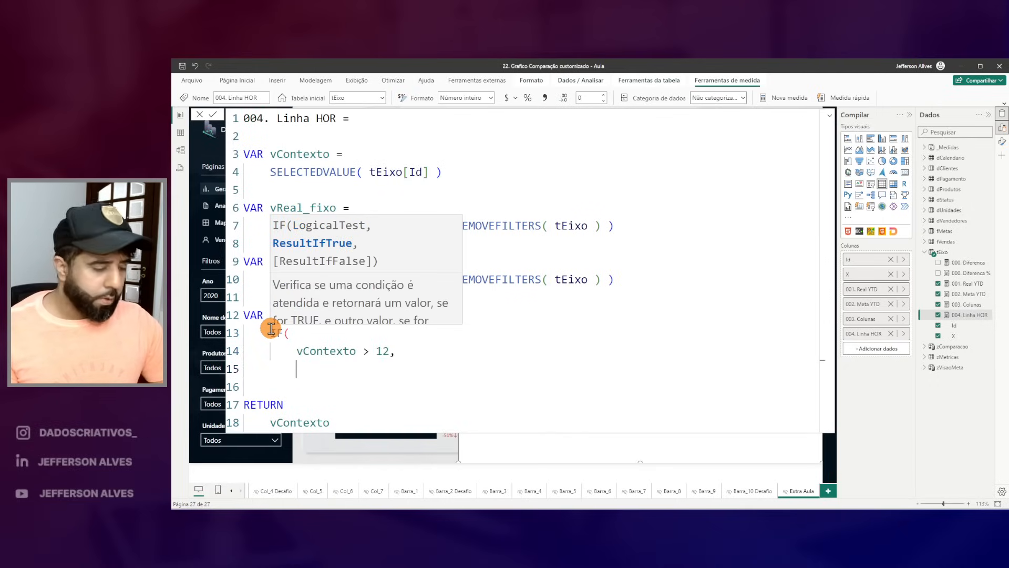
{"action": "type", "text": "1,"}
{"action": "key", "text": "shift+Return"}
{"action": "type", "text": "0"}
{"action": "key", "text": "shift+Return"}
{"action": "type", "text": ")"}
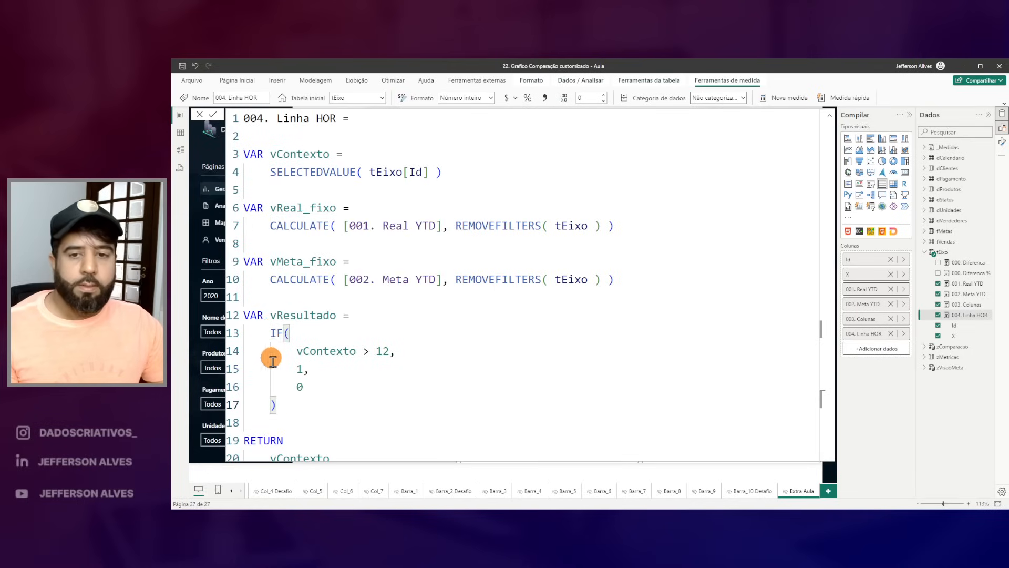
Step: Make 004. Linha HOR return vResultado instead of vContexto, and apply the formula
{"action": "scroll", "coordinate": [304, 451], "scroll_direction": "down", "scroll_amount": 1}
{"action": "double_click", "coordinate": [304, 451]}
{"action": "type", "text": "vReal_fixo"}
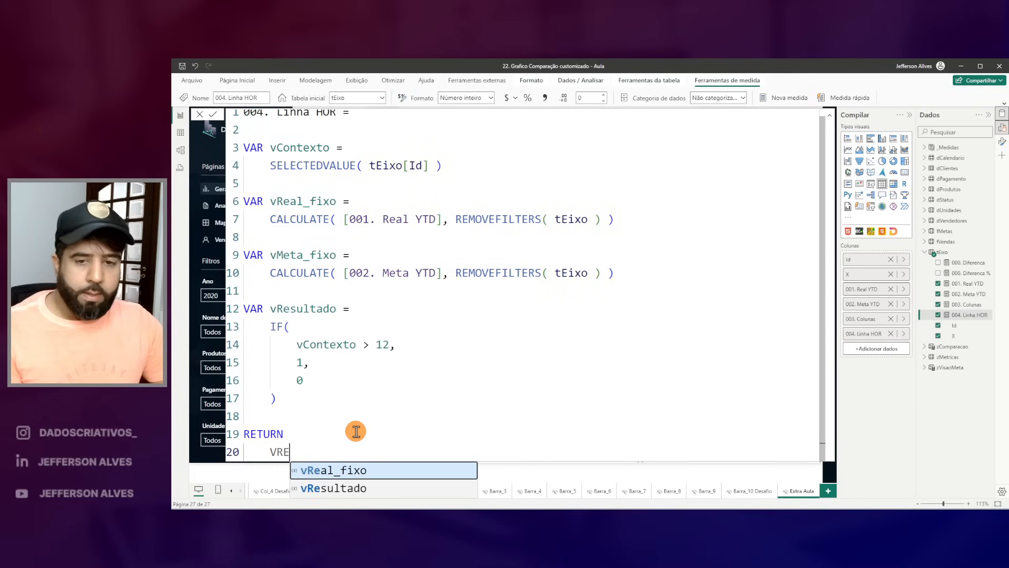
{"action": "key", "text": "BackSpace"}
{"action": "key", "text": "BackSpace"}
{"action": "key", "text": "BackSpace"}
{"action": "key", "text": "BackSpace"}
{"action": "key", "text": "BackSpace"}
{"action": "key", "text": "BackSpace"}
{"action": "key", "text": "BackSpace"}
{"action": "key", "text": "BackSpace"}
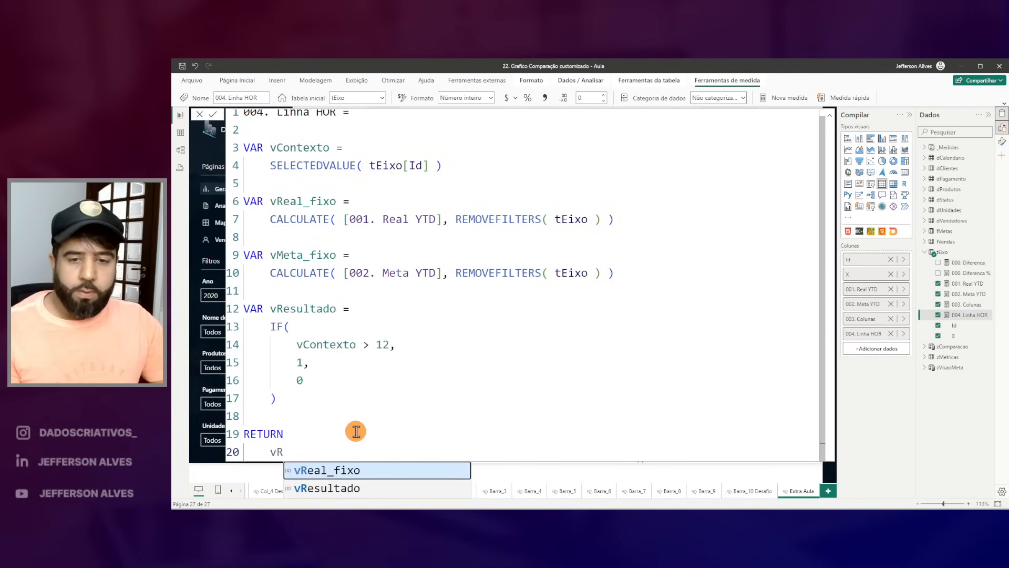
{"action": "key", "text": "Down"}
{"action": "key", "text": "Tab"}
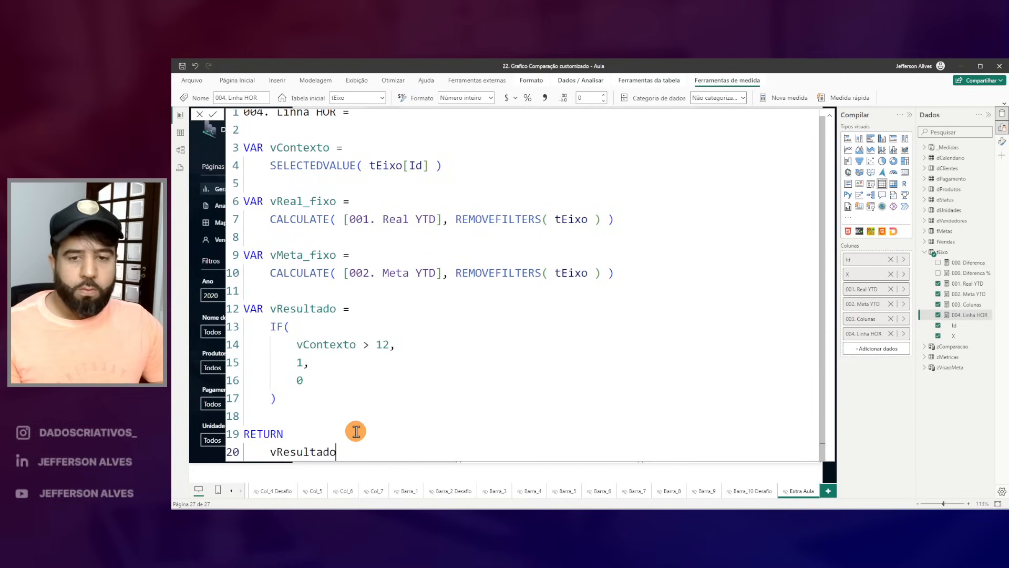
{"action": "key", "text": "Return"}
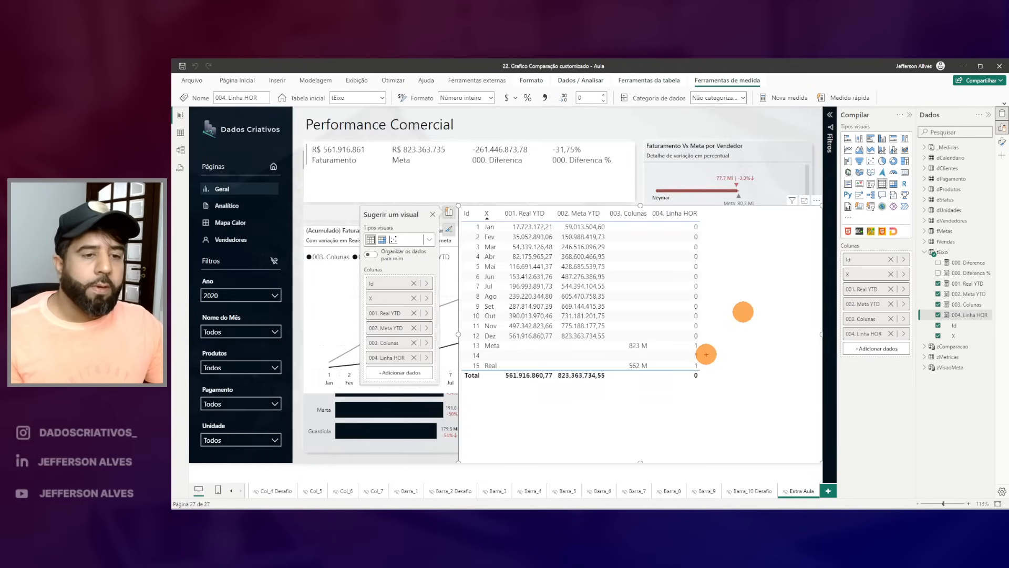
Step: Examine the 004. Linha HOR values by row and relate rows 13 to 15 to the combo chart's Meta and Real columns
{"action": "left_click_drag", "start_coordinate": [703, 366], "coordinate": [469, 373]}
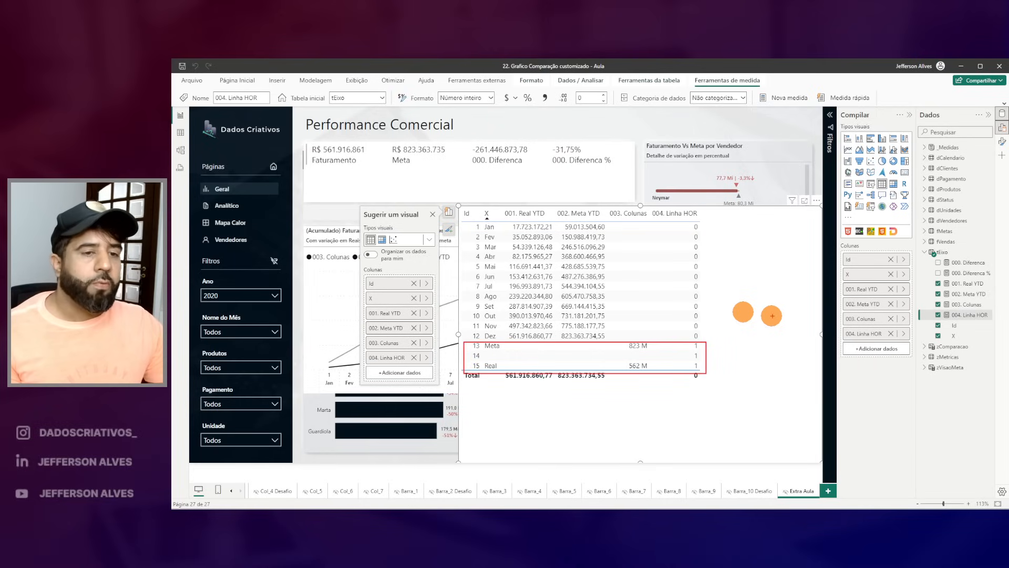
{"action": "mouse_move", "coordinate": [701, 216]}
{"action": "left_mouse_down"}
{"action": "mouse_move", "coordinate": [698, 338]}
{"action": "mouse_move", "coordinate": [699, 223]}
{"action": "left_mouse_up"}
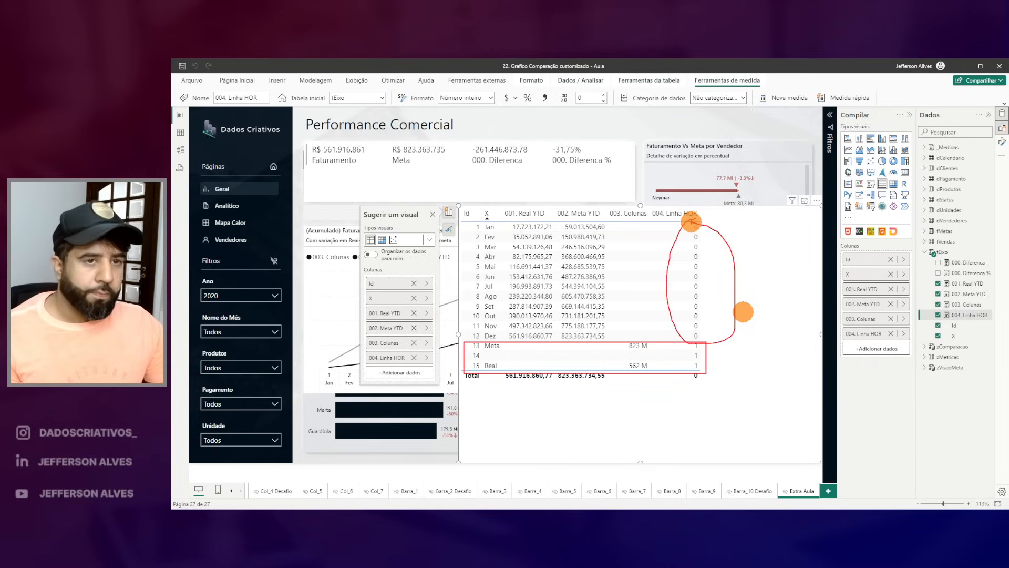
{"action": "key", "text": "Escape"}
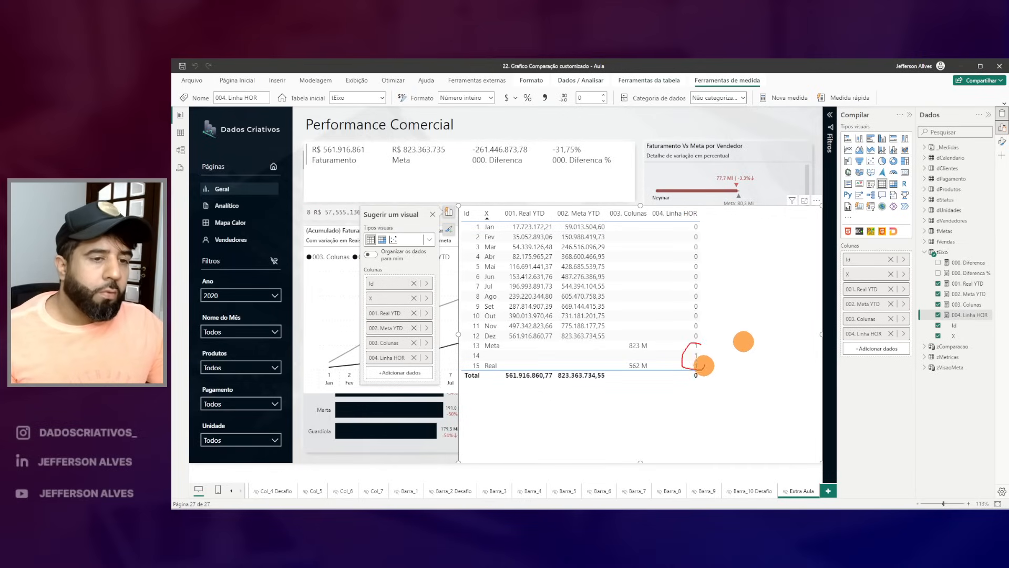
{"action": "left_click", "coordinate": [624, 129]}
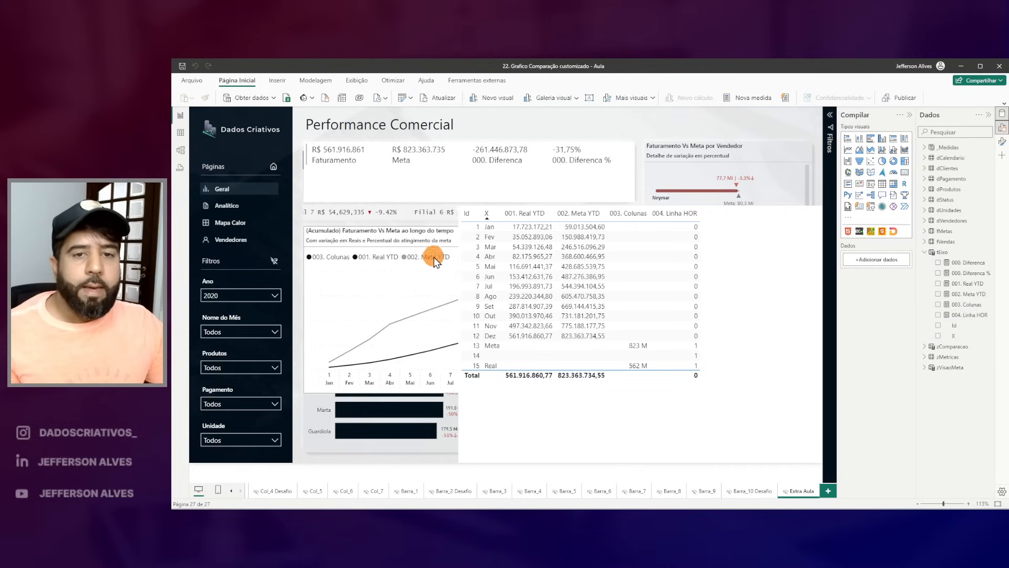
{"action": "left_click", "coordinate": [419, 268]}
{"action": "left_click_drag", "start_coordinate": [561, 269], "coordinate": [583, 369]}
{"action": "left_click_drag", "start_coordinate": [598, 297], "coordinate": [624, 379]}
{"action": "mouse_move", "coordinate": [701, 341]}
{"action": "left_mouse_down"}
{"action": "mouse_move", "coordinate": [721, 352]}
{"action": "mouse_move", "coordinate": [711, 339]}
{"action": "left_mouse_up"}
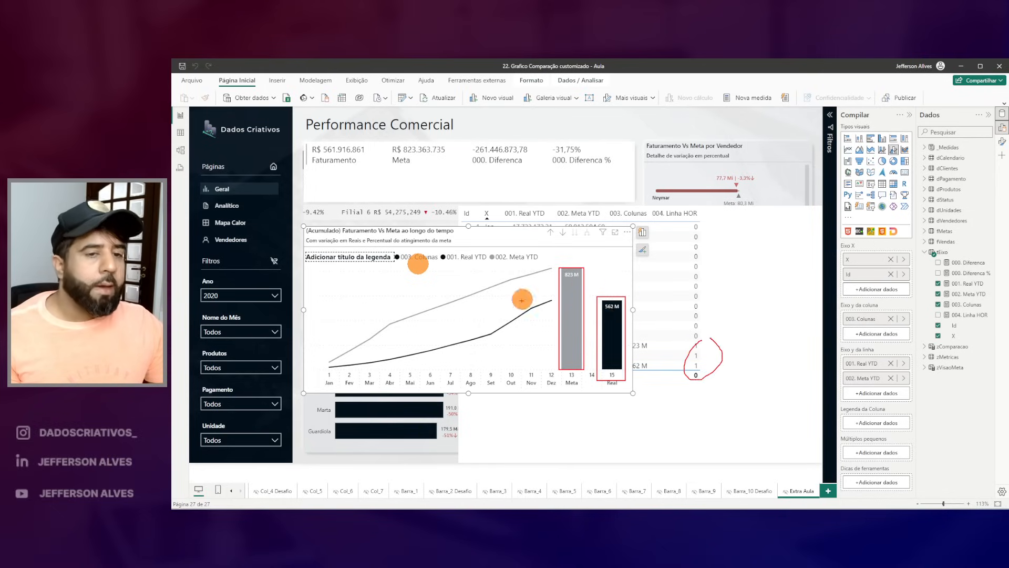
{"action": "key", "text": "Escape"}
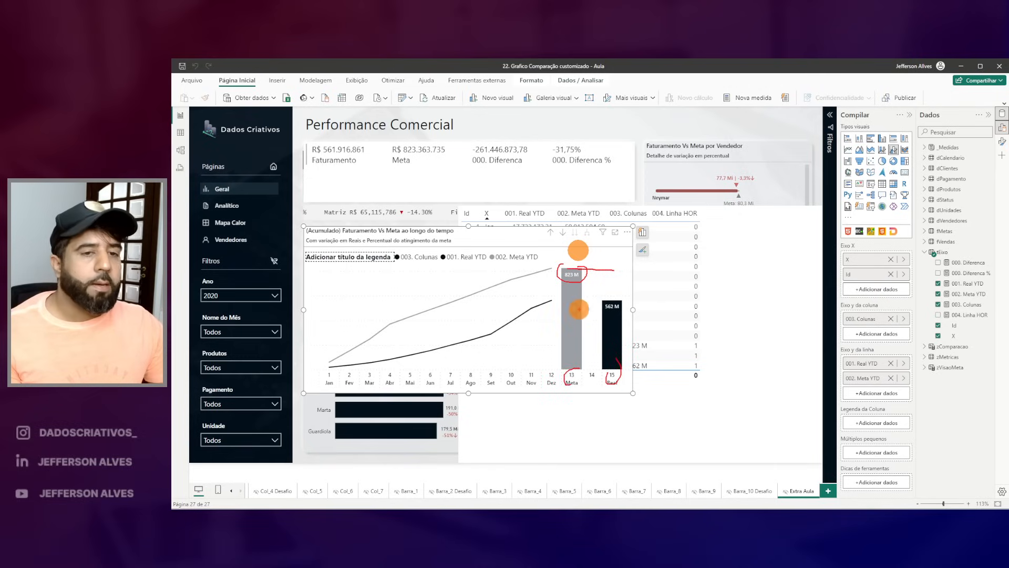
{"action": "key", "text": "Escape"}
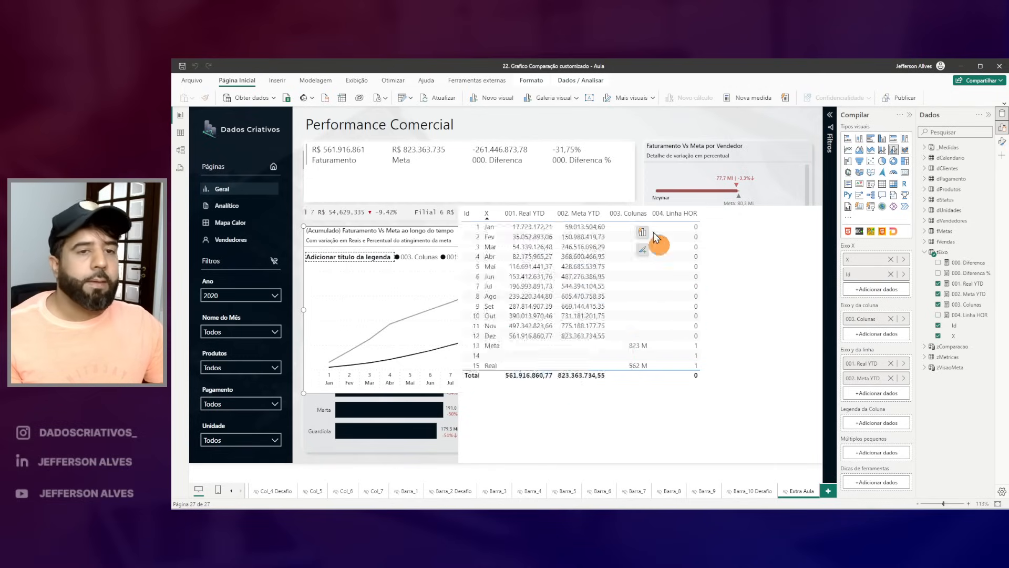
Step: Add a vMaior_valor variable to 004. Linha HOR, defined as MAX( vReal_fixo, vMeta_fixo )
{"action": "left_click", "coordinate": [620, 124]}
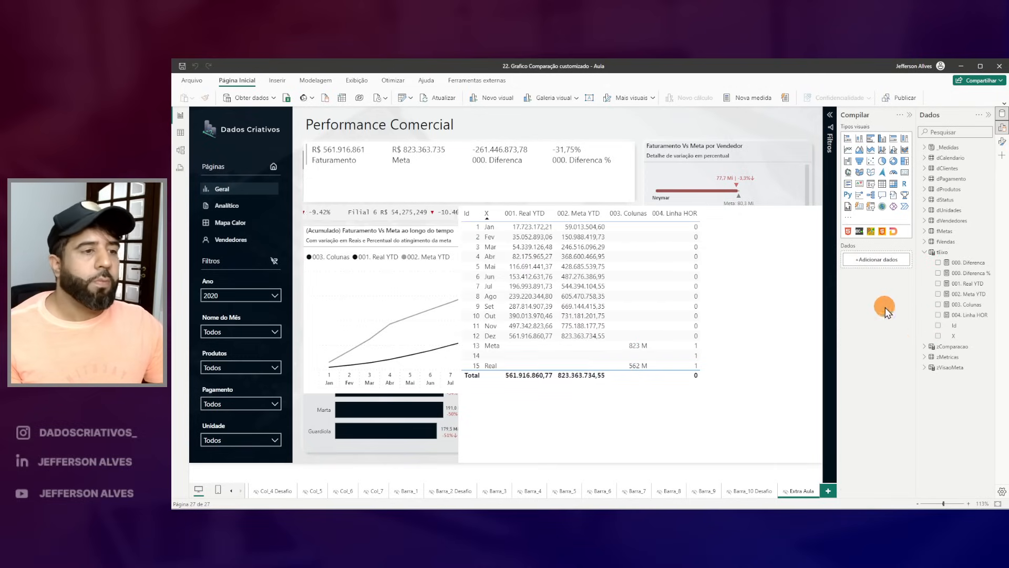
{"action": "left_click", "coordinate": [969, 315]}
{"action": "left_click", "coordinate": [638, 271]}
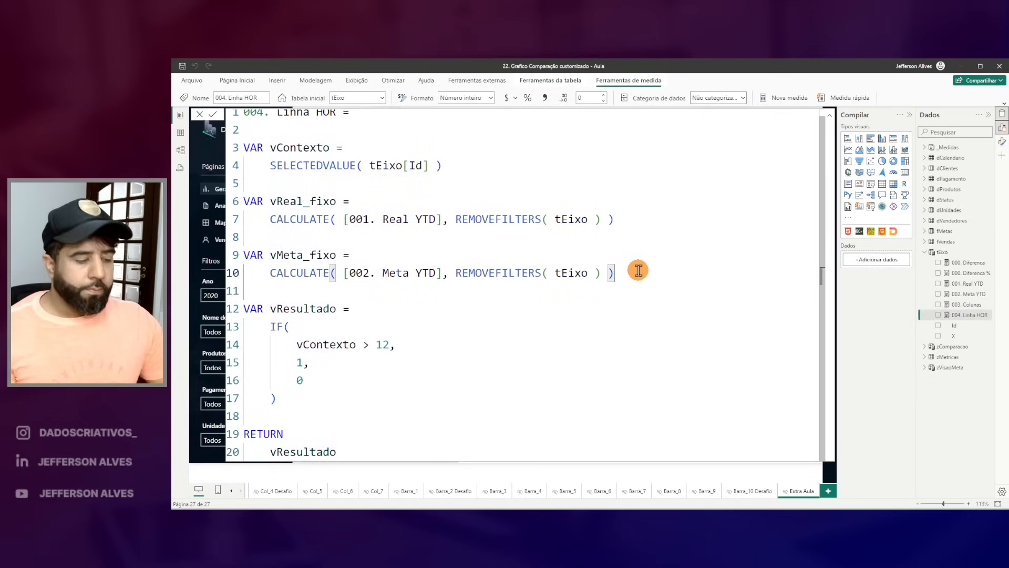
{"action": "key", "text": "Return"}
{"action": "key", "text": "Return"}
{"action": "type", "text": "VAR vMaior_va"}
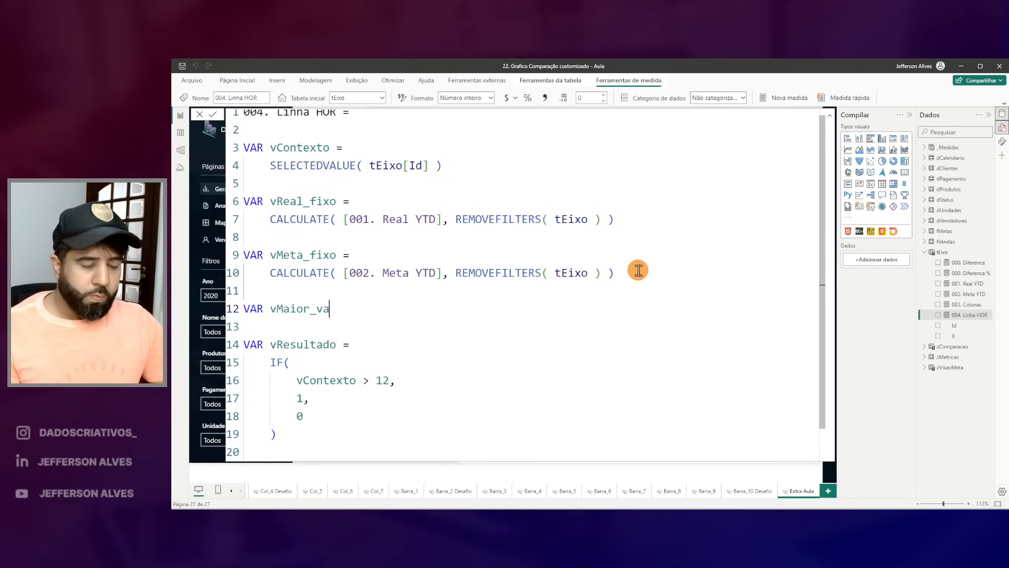
{"action": "type", "text": "lor ="}
{"action": "key", "text": "shift+Return"}
{"action": "key", "text": "Tab"}
{"action": "type", "text": "MAX("}
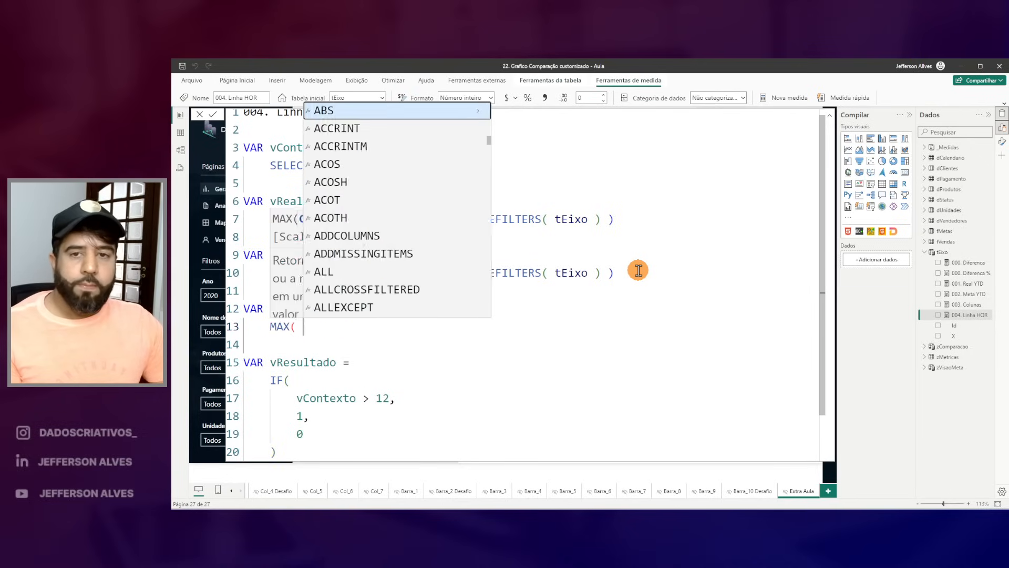
{"action": "key", "text": "Escape"}
{"action": "key", "text": "Escape"}
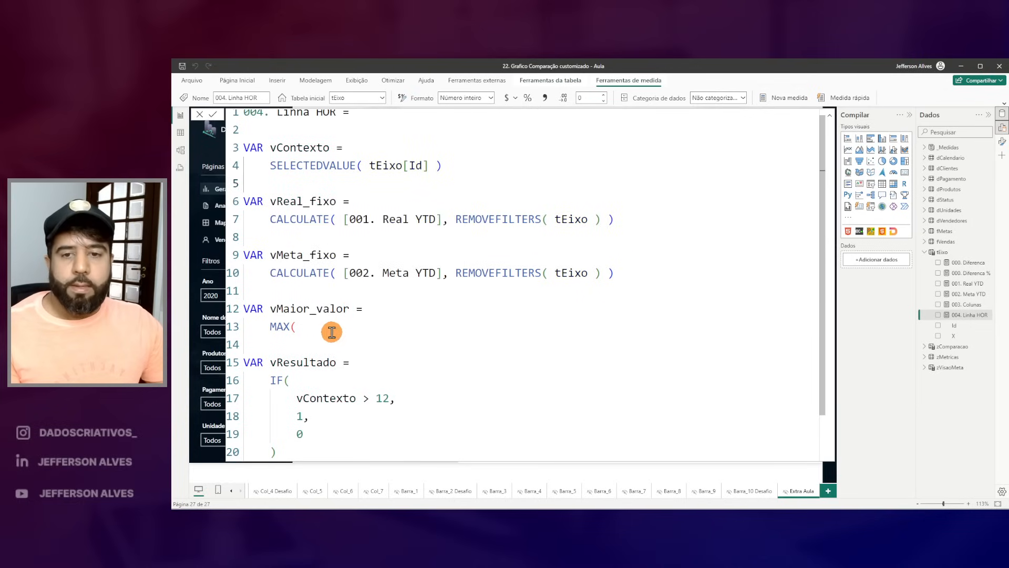
{"action": "type", "text": "vReal_fixo"}
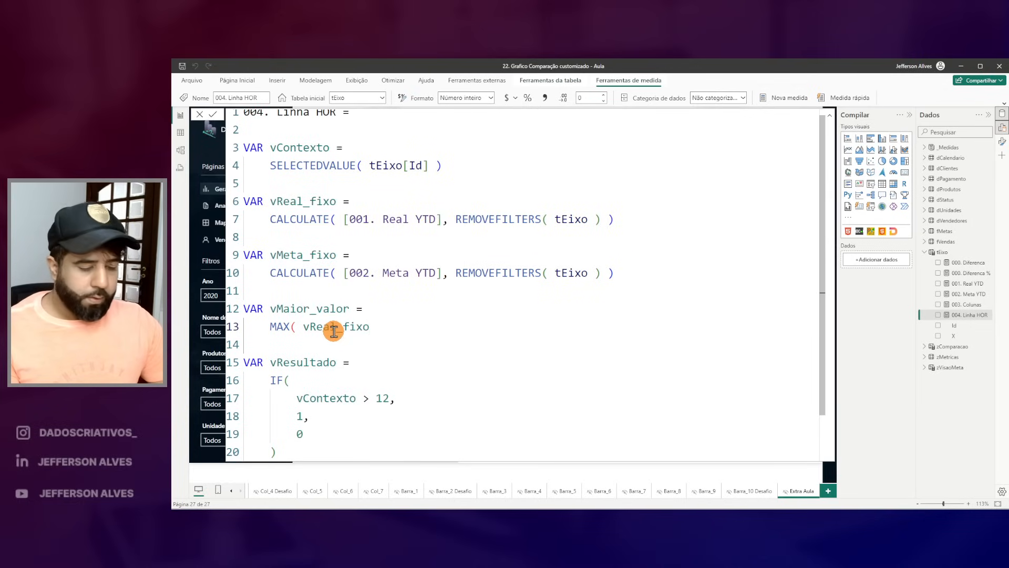
{"action": "type", "text": ", vMeta_fixo )"}
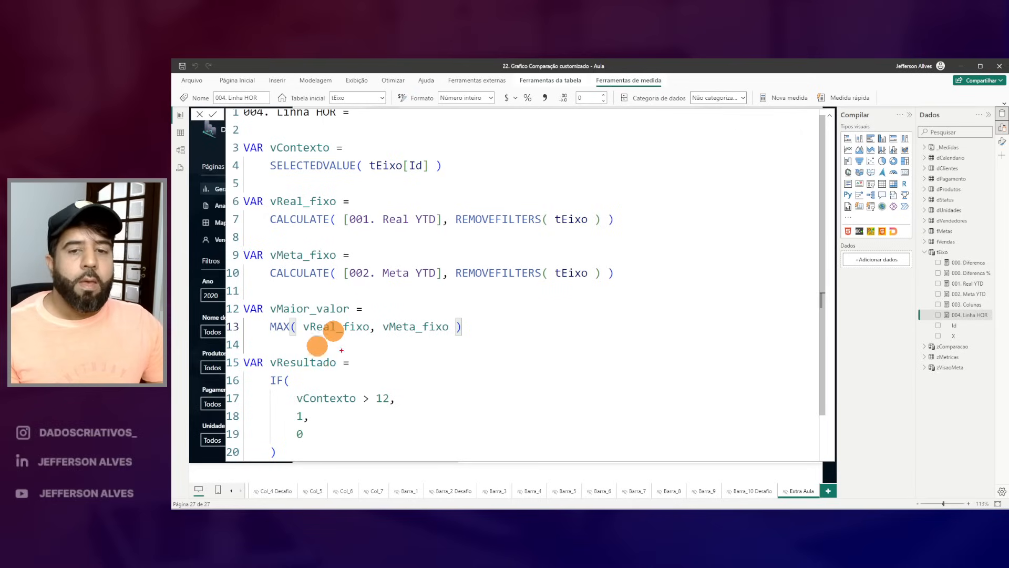
{"action": "left_click_drag", "start_coordinate": [398, 333], "coordinate": [430, 340]}
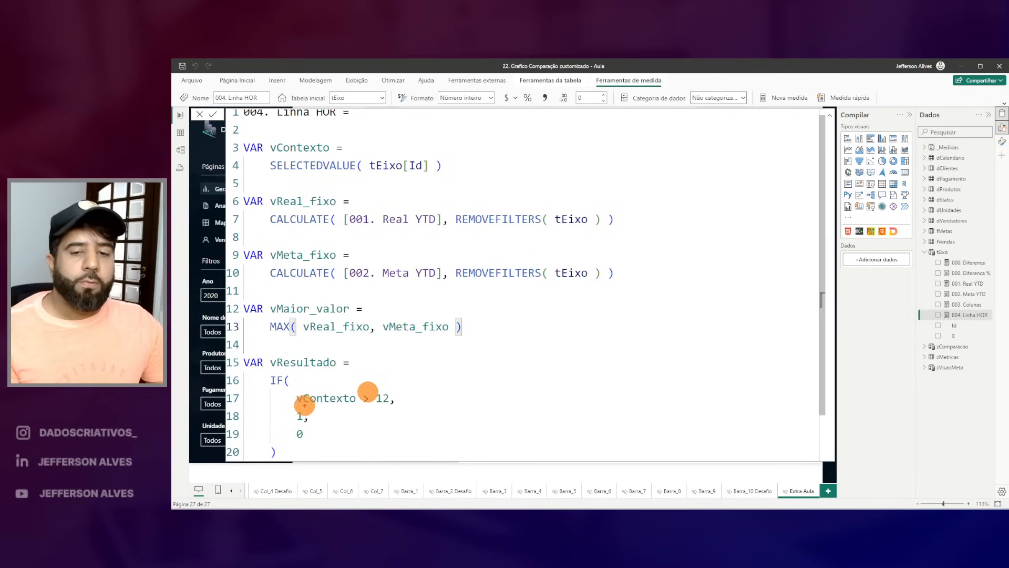
Step: Make the IF in vResultado return vMaior_valor when vContexto > 12, remove its 0 alternative, and apply the formula
{"action": "left_click", "coordinate": [303, 416]}
{"action": "key", "text": "BackSpace"}
{"action": "type", "text": "vMa"}
{"action": "key", "text": "Tab"}
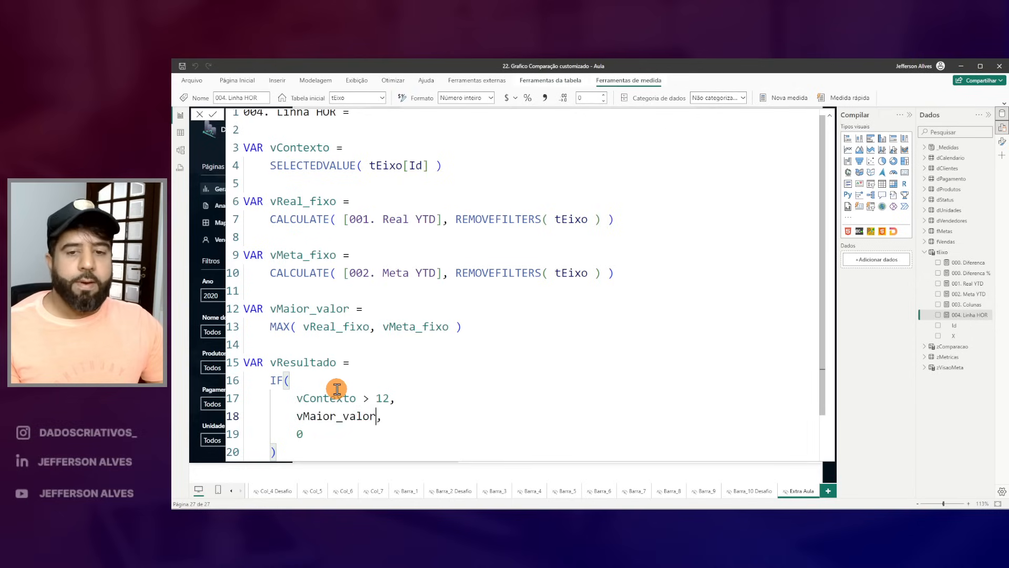
{"action": "left_click", "coordinate": [315, 434]}
{"action": "key", "text": "BackSpace"}
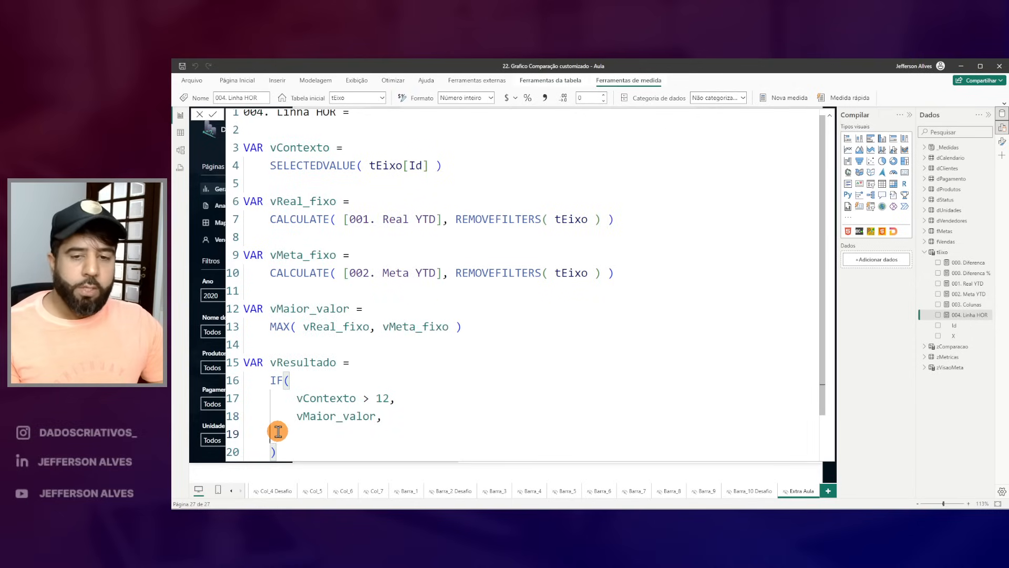
{"action": "key", "text": "BackSpace"}
{"action": "scroll", "coordinate": [488, 293], "scroll_direction": "down", "scroll_amount": 1}
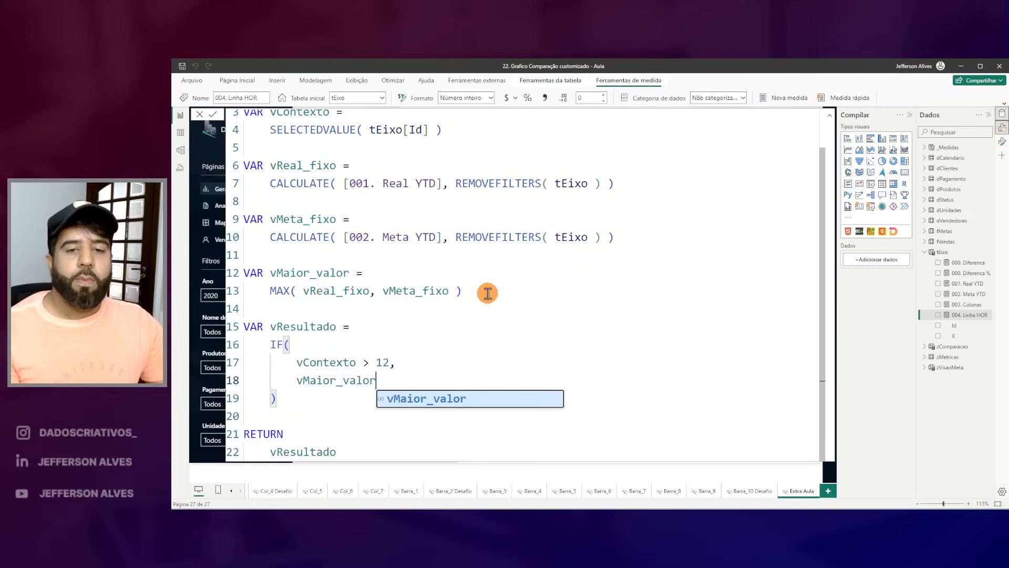
{"action": "key", "text": "Escape"}
{"action": "left_click", "coordinate": [363, 211]}
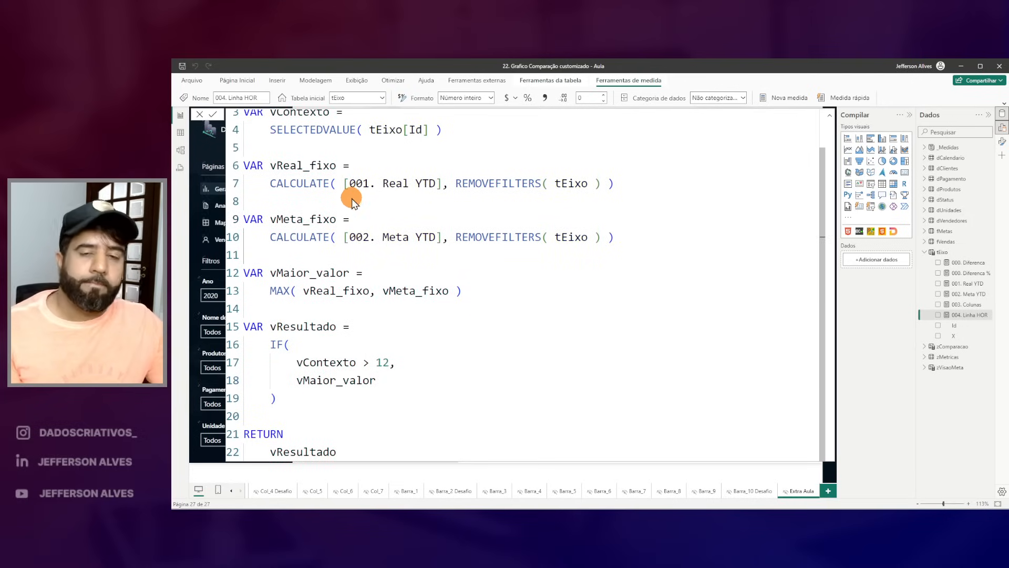
{"action": "key", "text": "Return"}
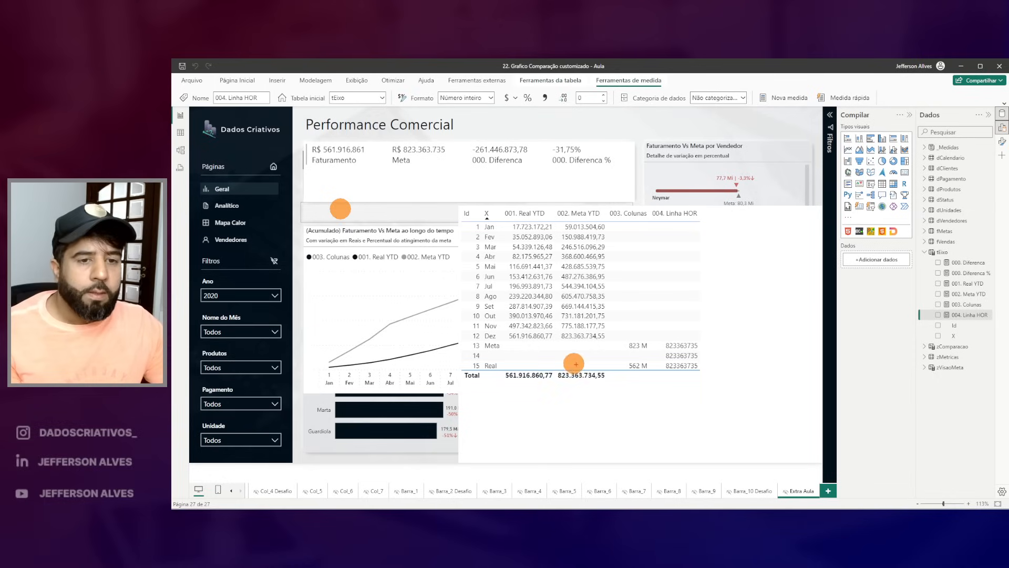
Step: Compare 003. Colunas with 004. Linha HOR in rows 13 to 15, filtering Ano to 2019 and back to 2020
{"action": "left_click_drag", "start_coordinate": [624, 338], "coordinate": [656, 379]}
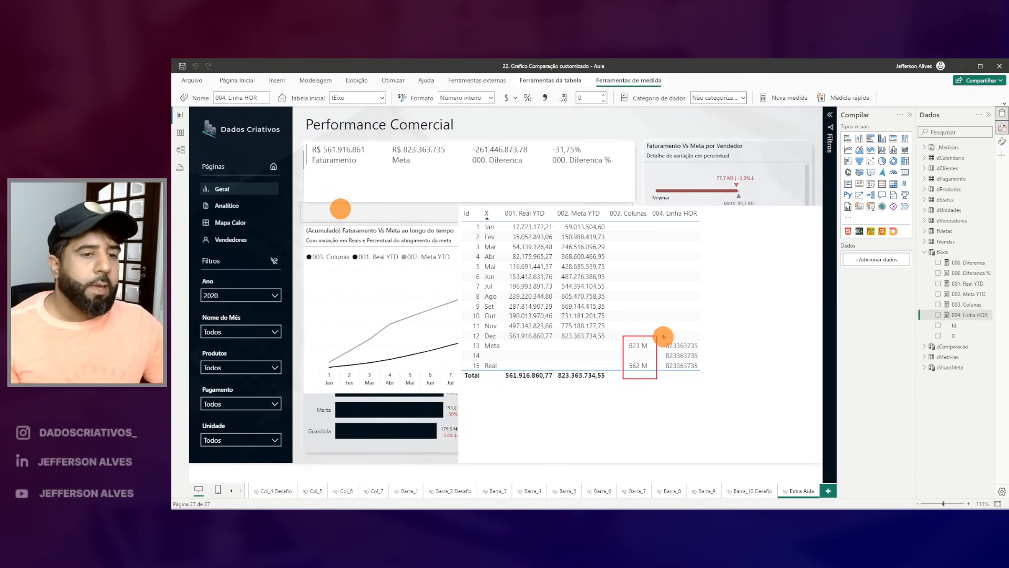
{"action": "mouse_move", "coordinate": [498, 344]}
{"action": "left_mouse_down"}
{"action": "mouse_move", "coordinate": [463, 354]}
{"action": "mouse_move", "coordinate": [507, 353]}
{"action": "left_mouse_up"}
{"action": "key", "text": "Escape"}
{"action": "left_click", "coordinate": [225, 296]}
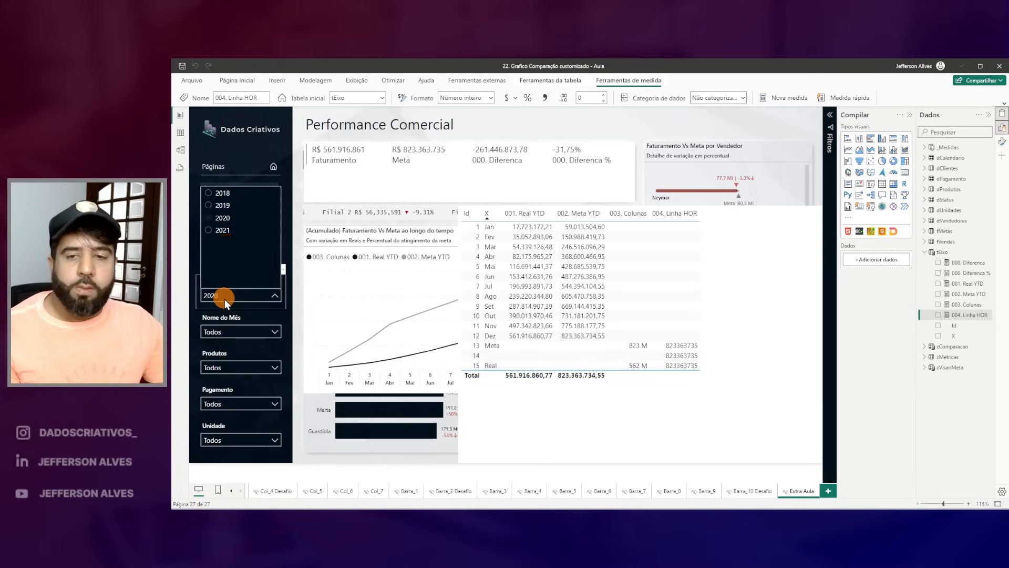
{"action": "left_click", "coordinate": [220, 207]}
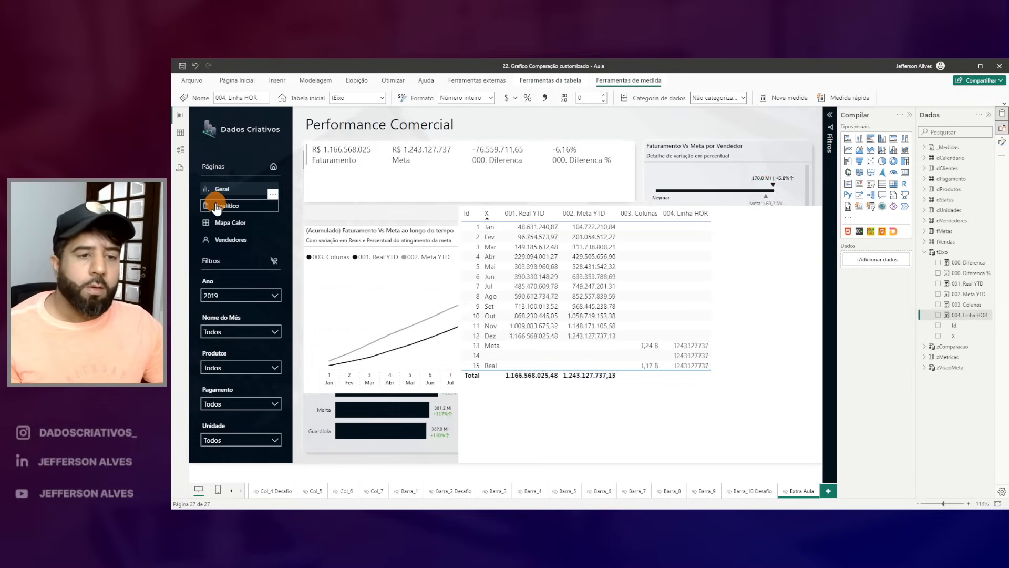
{"action": "left_click_drag", "start_coordinate": [628, 330], "coordinate": [716, 386]}
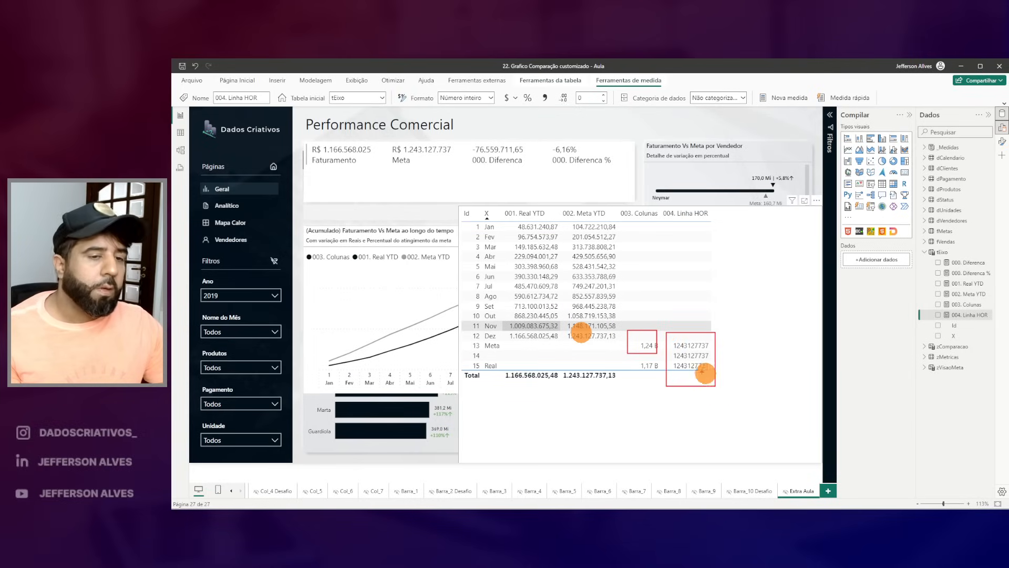
{"action": "left_click", "coordinate": [224, 299]}
{"action": "left_click", "coordinate": [219, 222]}
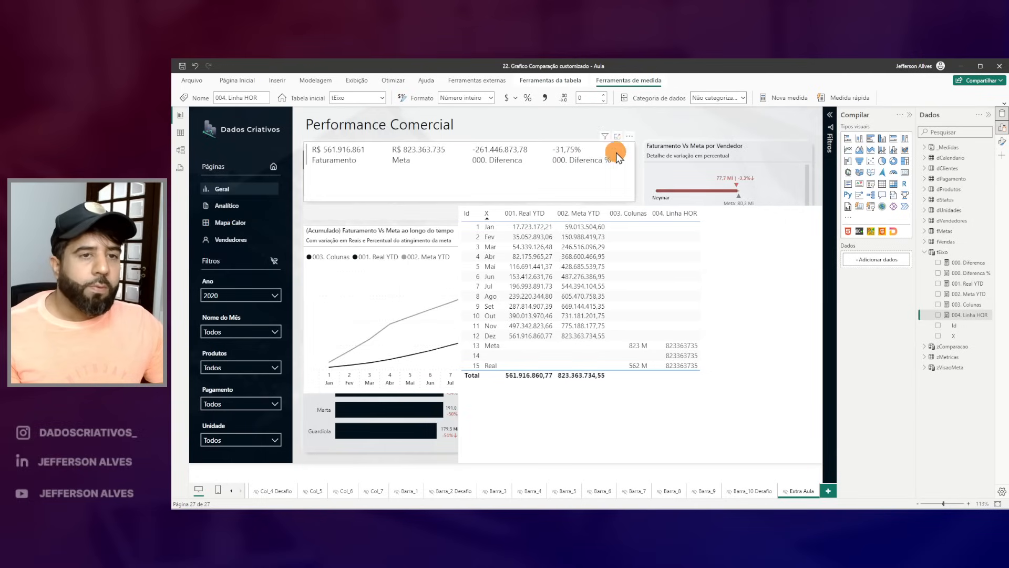
Step: Shrink the table clear of the combo chart and add 004. Linha HOR to the chart's line y-axis
{"action": "left_click", "coordinate": [673, 250]}
{"action": "left_click_drag", "start_coordinate": [460, 207], "coordinate": [654, 371]}
{"action": "left_click", "coordinate": [509, 236]}
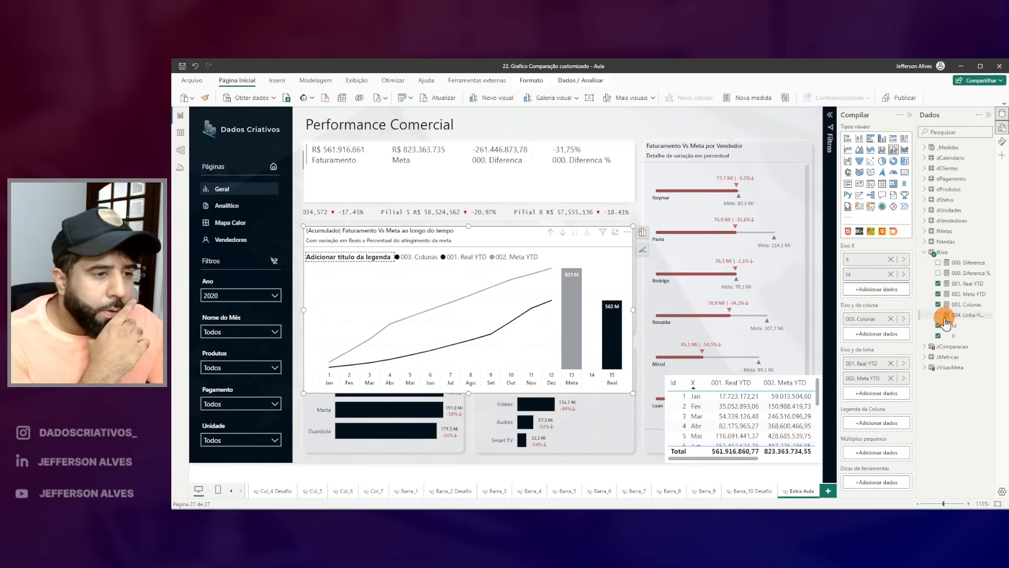
{"action": "left_click_drag", "start_coordinate": [969, 339], "coordinate": [889, 393]}
Step: Examine the horizontal line above the Meta and Real columns, filtering Ano to 2019 and back to 2020
{"action": "left_click_drag", "start_coordinate": [569, 259], "coordinate": [618, 273]}
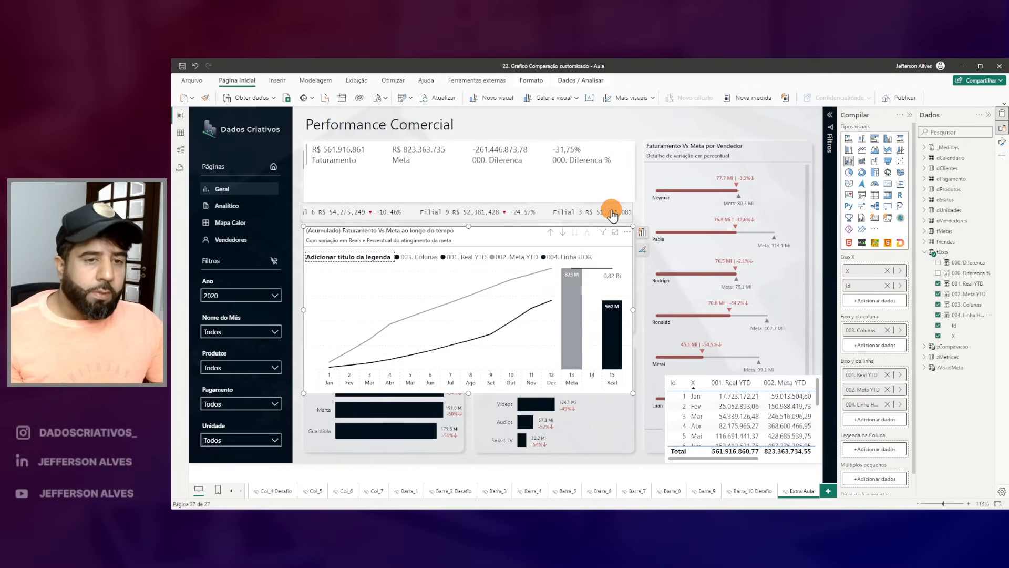
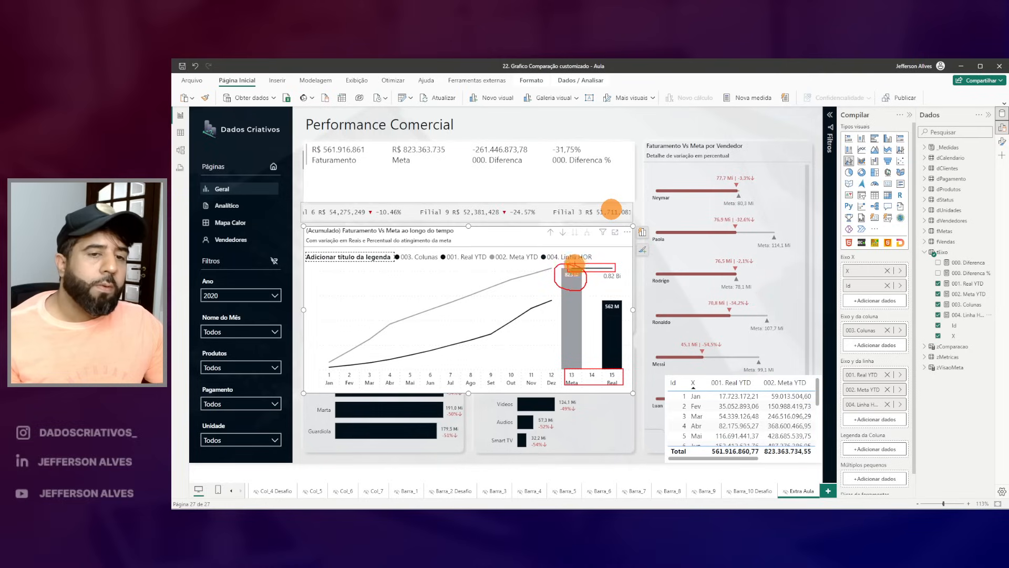
{"action": "left_click", "coordinate": [247, 297]}
{"action": "left_click", "coordinate": [220, 207]}
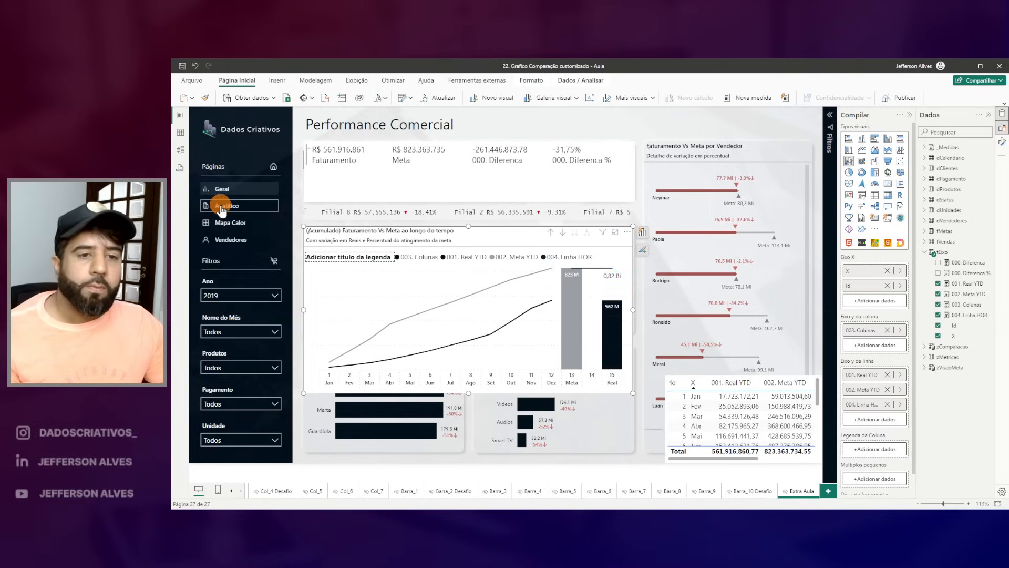
{"action": "left_click", "coordinate": [237, 294]}
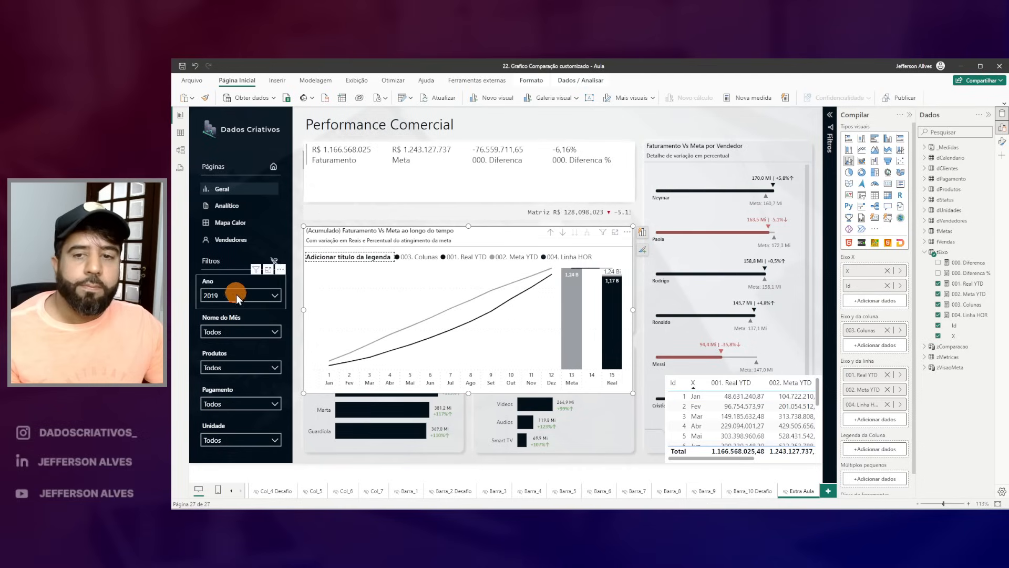
{"action": "left_click", "coordinate": [221, 218]}
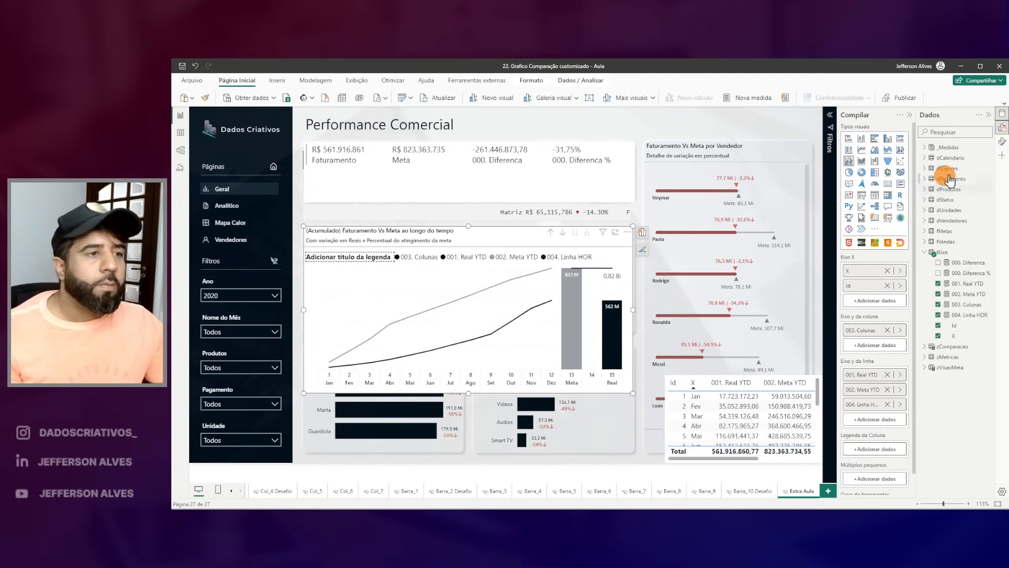
Step: Hide the combo chart's data labels for the 004. Linha HOR series
{"action": "left_click", "coordinate": [1003, 141]}
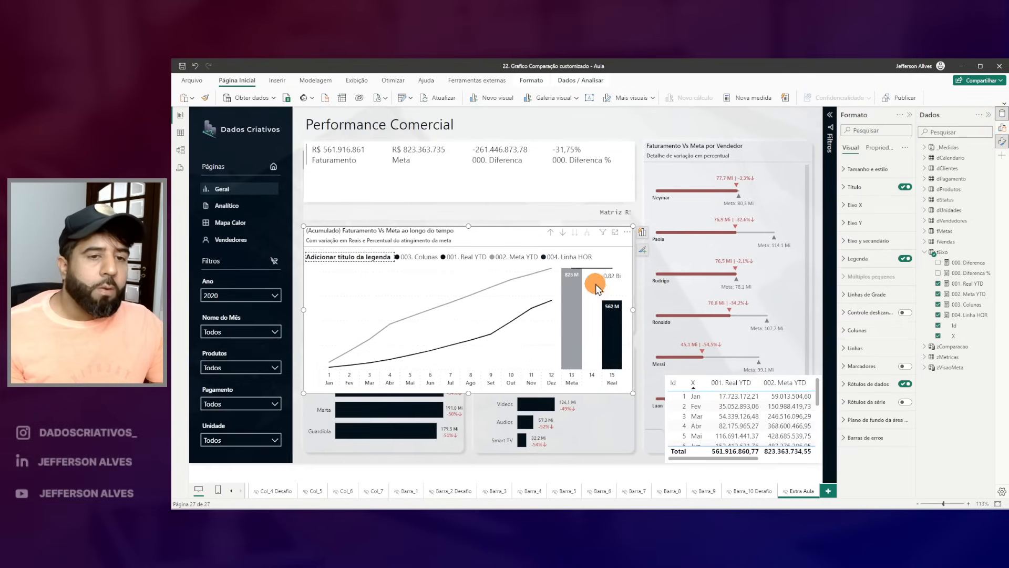
{"action": "left_click", "coordinate": [905, 384]}
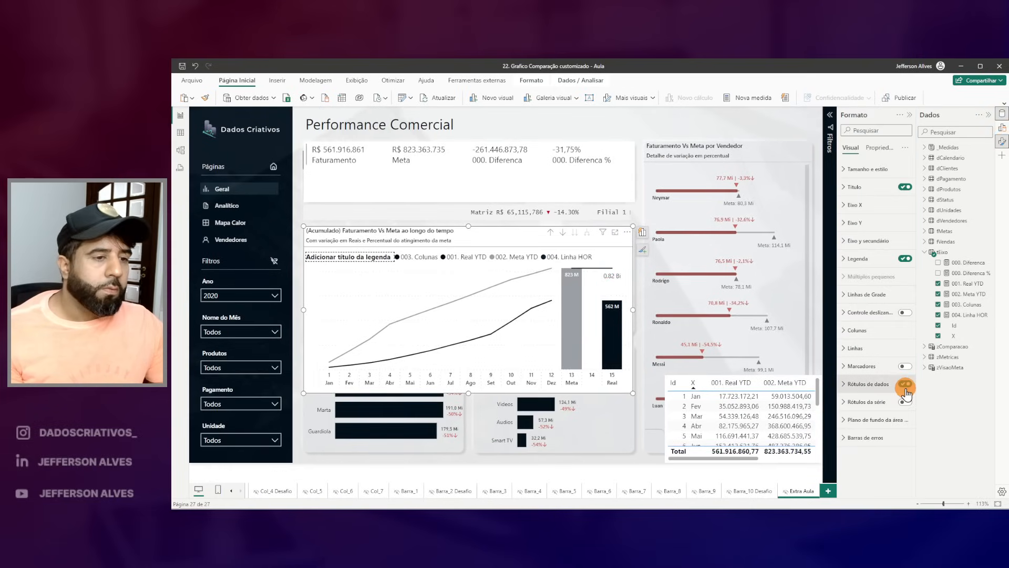
{"action": "left_click", "coordinate": [865, 383]}
{"action": "left_click", "coordinate": [892, 377]}
{"action": "left_click", "coordinate": [871, 430]}
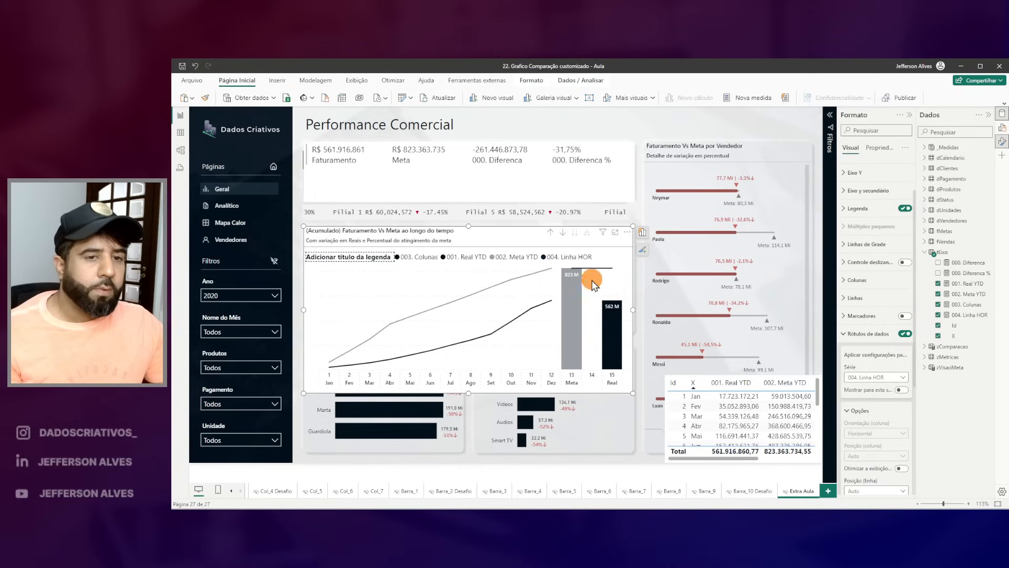
Step: Set the 004. Linha HOR line colour to grey
{"action": "left_click", "coordinate": [855, 298]}
{"action": "left_click", "coordinate": [873, 341]}
{"action": "left_click", "coordinate": [867, 383]}
{"action": "scroll", "coordinate": [872, 416], "scroll_direction": "down", "scroll_amount": 3}
{"action": "left_click", "coordinate": [858, 324]}
{"action": "left_click", "coordinate": [860, 345]}
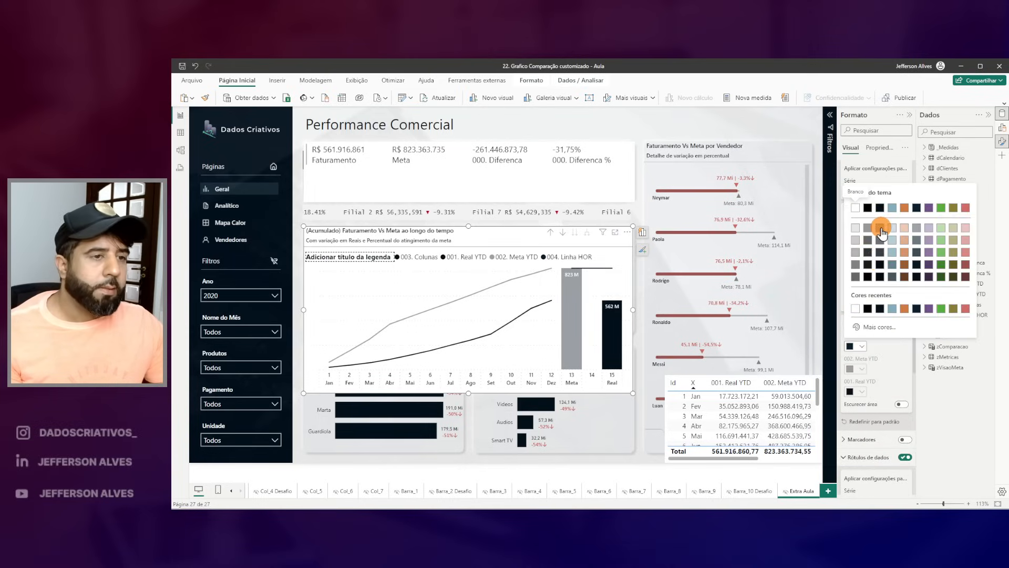
{"action": "left_click", "coordinate": [884, 236]}
Step: Check the reference chart picture in the Snipping Tool, focusing on the gap between the Meta column and the connector, and return to the report
{"action": "key", "text": "ctrl+2"}
{"action": "left_click_drag", "start_coordinate": [859, 270], "coordinate": [858, 281]}
{"action": "key", "text": "Escape"}
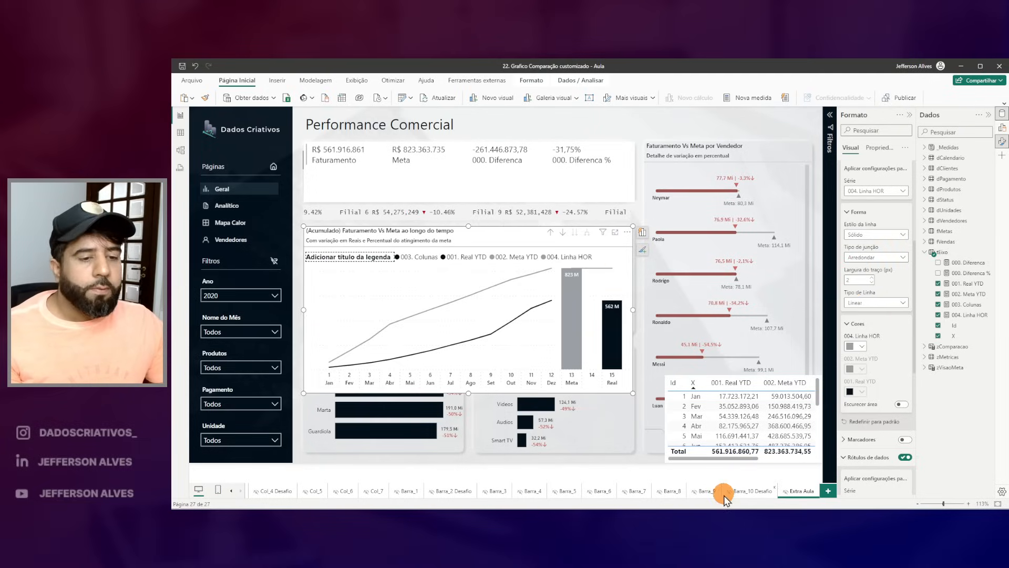
{"action": "left_click", "coordinate": [722, 519]}
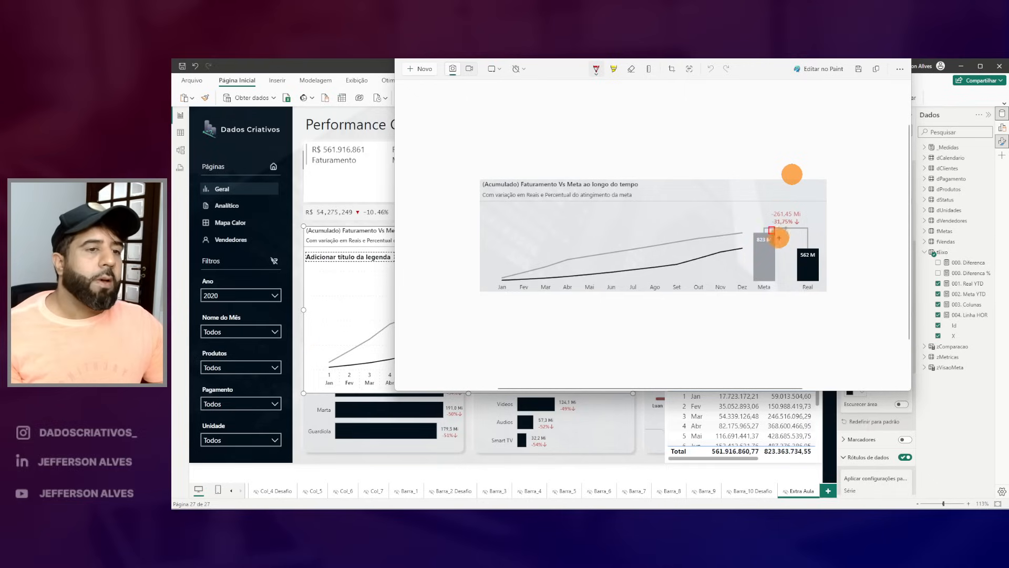
{"action": "left_click", "coordinate": [297, 128]}
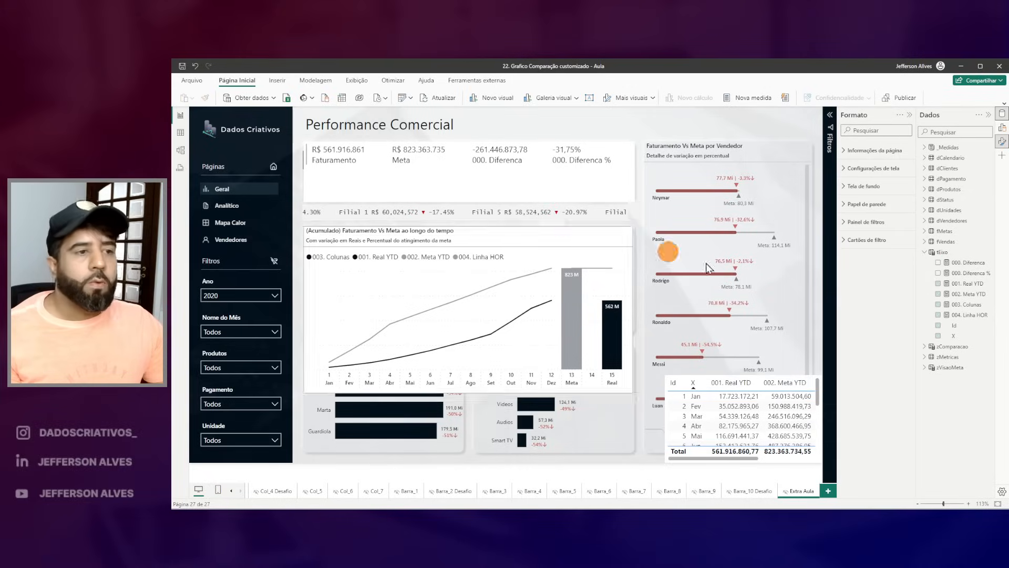
Step: Add a vDeslocamento variable with the value 1.1 below vMaior_valor in 004. Linha HOR
{"action": "left_click", "coordinate": [954, 316]}
{"action": "scroll", "coordinate": [510, 286], "scroll_direction": "down", "scroll_amount": 1}
{"action": "left_click", "coordinate": [509, 287]}
{"action": "key", "text": "Return"}
{"action": "key", "text": "Return"}
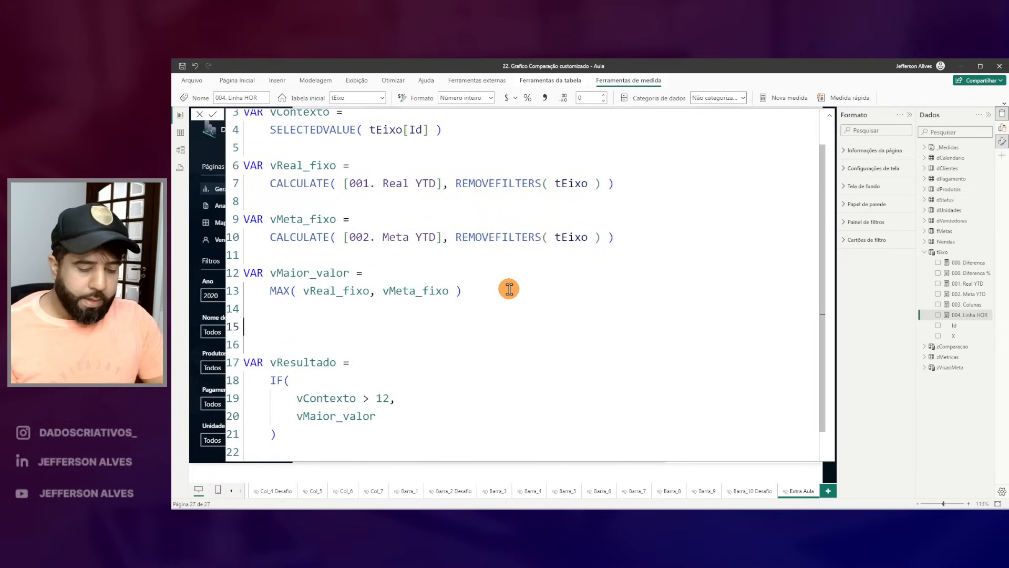
{"action": "type", "text": "var"}
{"action": "key", "text": "Tab"}
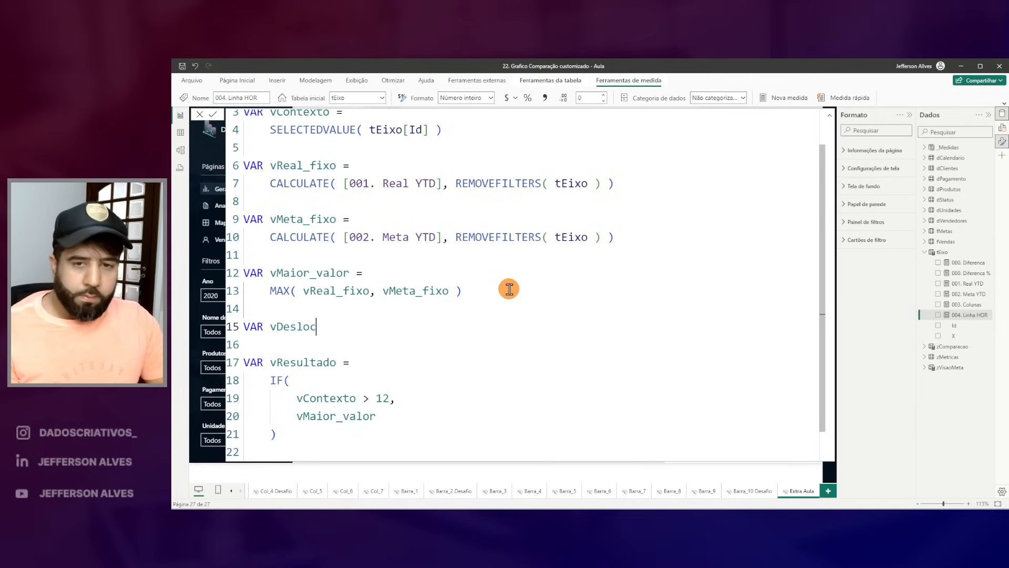
{"action": "type", "text": "vDeslocamento ="}
{"action": "key", "text": "shift+Return"}
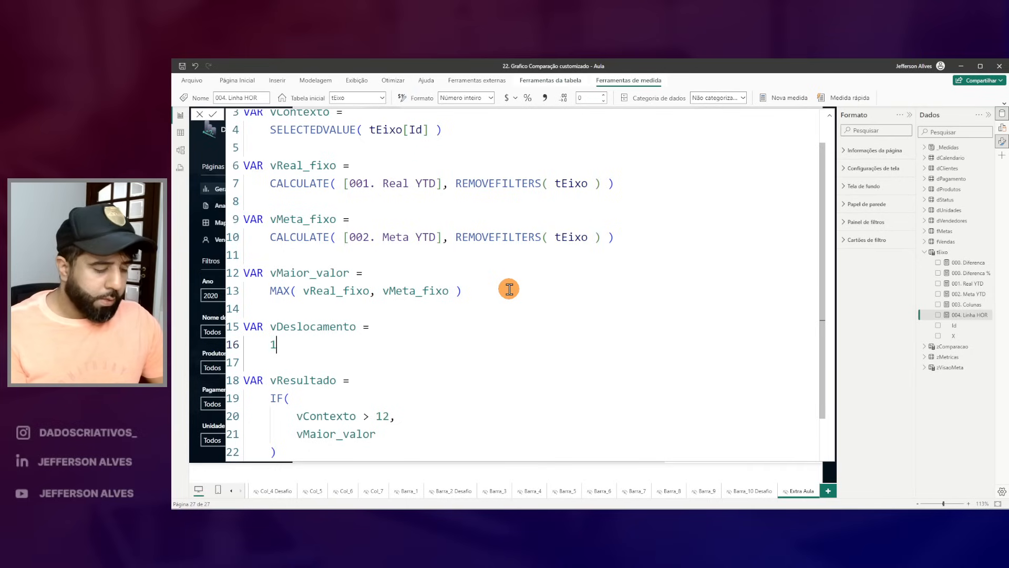
Step: Multiply vMaior_valor by vDeslocamento in the vResultado IF of 004. Linha HOR and commit the measure
{"action": "left_click", "coordinate": [401, 435]}
{"action": "type", "text": "* "}
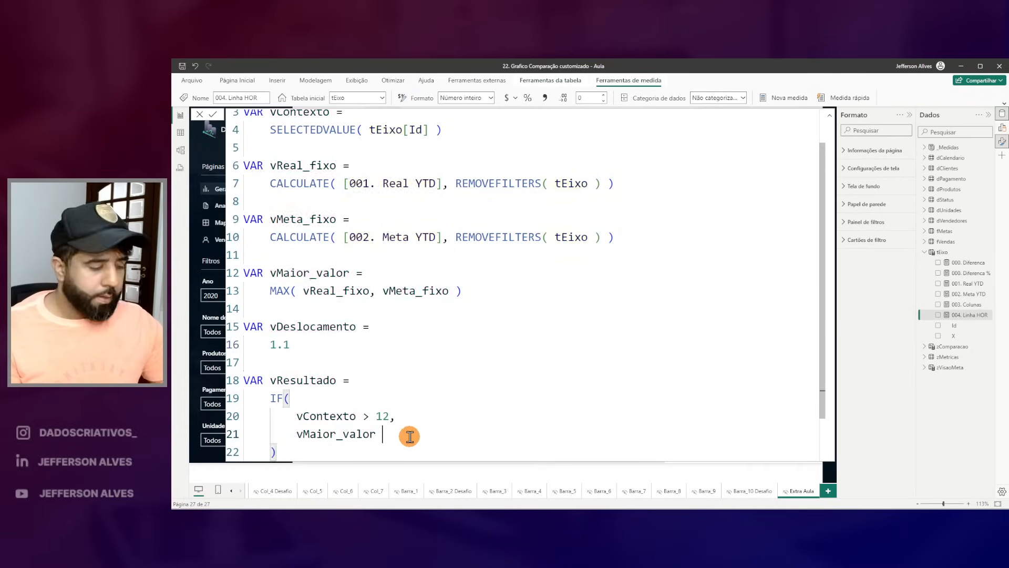
{"action": "type", "text": "v"}
{"action": "key", "text": "Down"}
{"action": "key", "text": "Down"}
{"action": "key", "text": "Down"}
{"action": "key", "text": "Down"}
{"action": "key", "text": "Down"}
{"action": "key", "text": "Down"}
{"action": "key", "text": "Down"}
{"action": "key", "text": "Down"}
{"action": "key", "text": "Down"}
{"action": "key", "text": "Tab"}
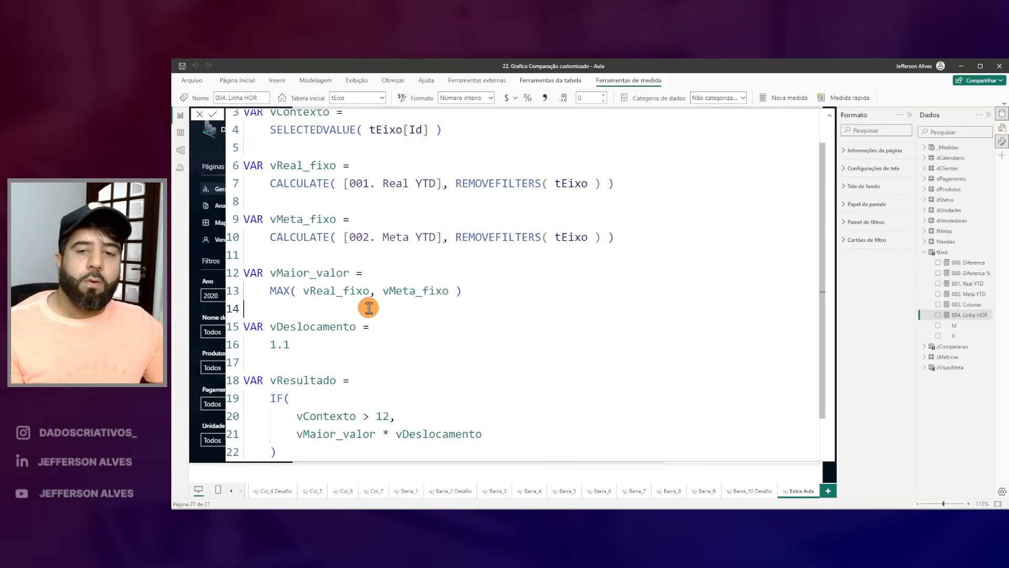
{"action": "key", "text": "Return"}
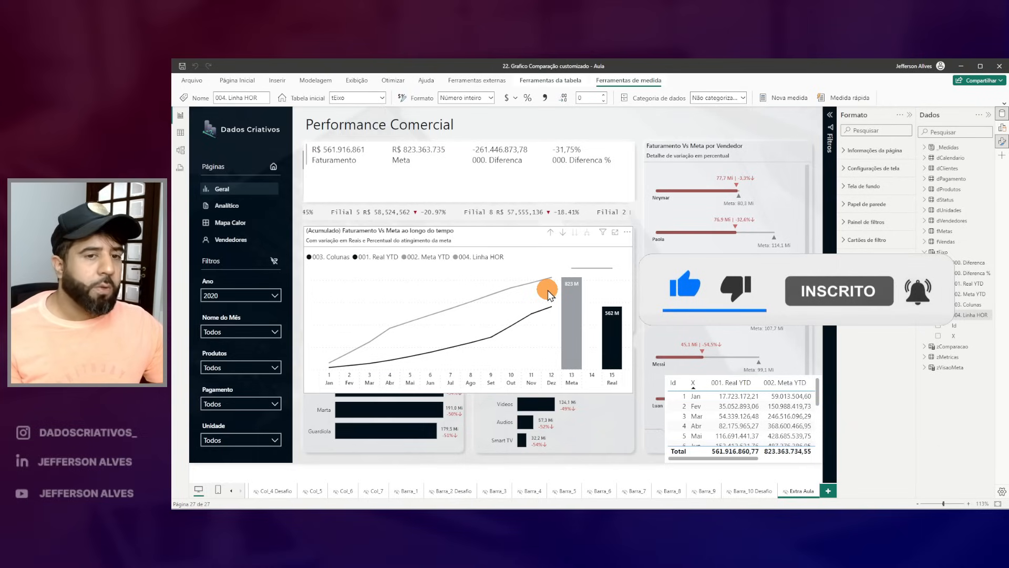
Step: Turn off the legend of the accumulated Faturamento Vs Meta combo chart
{"action": "left_click", "coordinate": [507, 234]}
{"action": "left_click_drag", "start_coordinate": [566, 259], "coordinate": [605, 273]}
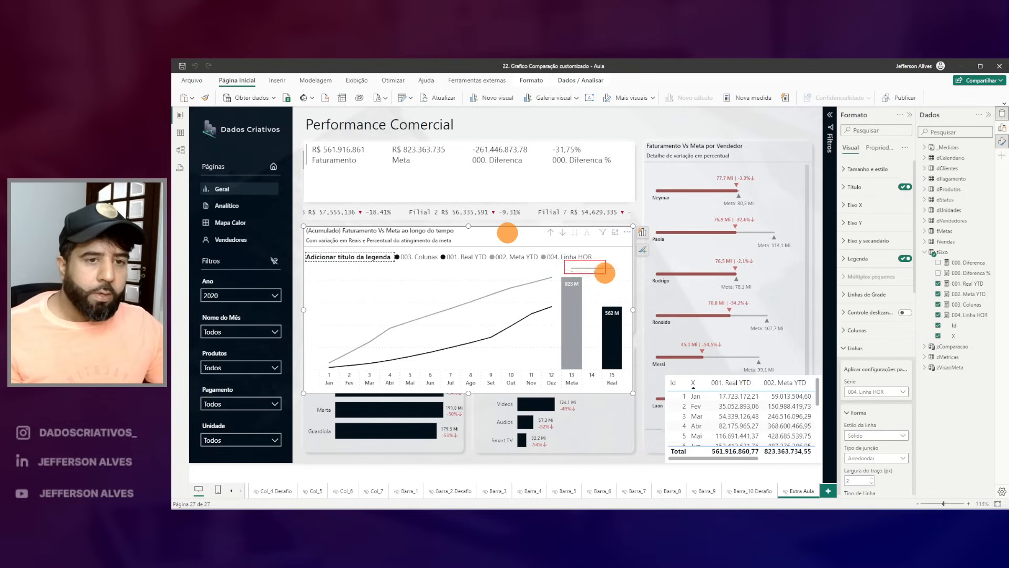
{"action": "left_click", "coordinate": [905, 258]}
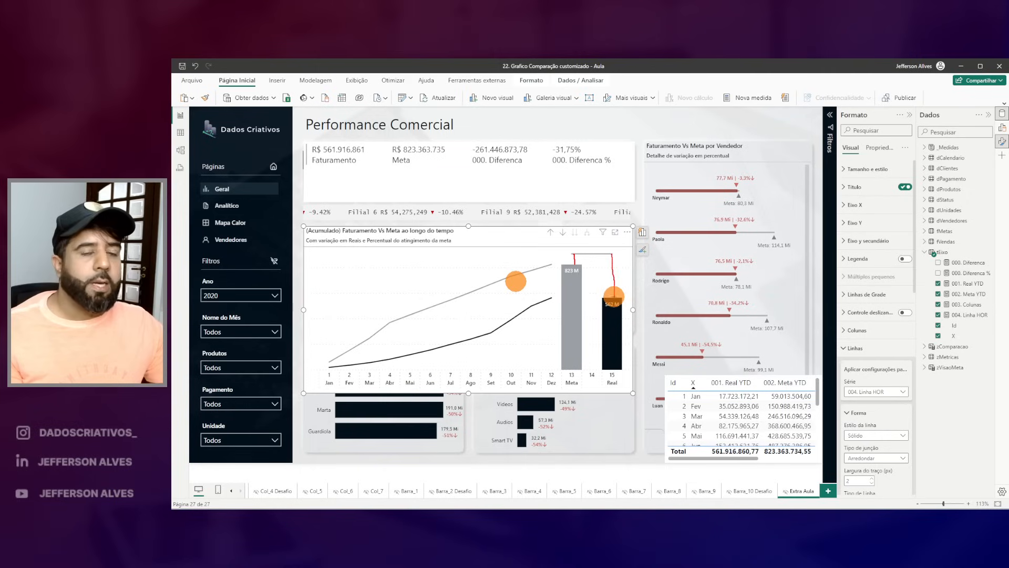
Step: Enable error bars for the combo chart's 003. Colunas series
{"action": "left_click", "coordinate": [862, 347]}
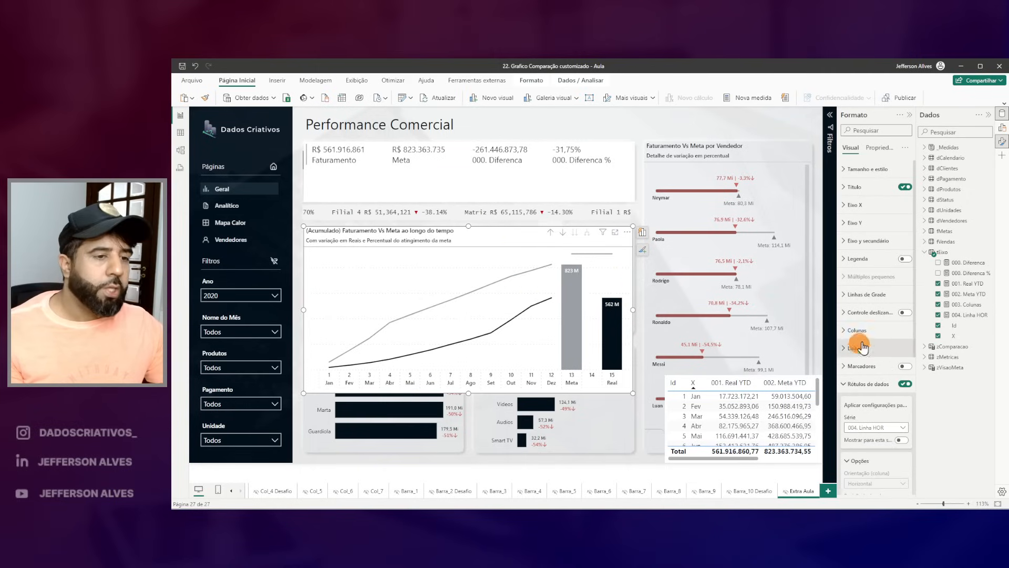
{"action": "left_click", "coordinate": [868, 383]}
{"action": "left_click", "coordinate": [852, 439]}
{"action": "scroll", "coordinate": [913, 299], "scroll_direction": "down", "scroll_amount": 5}
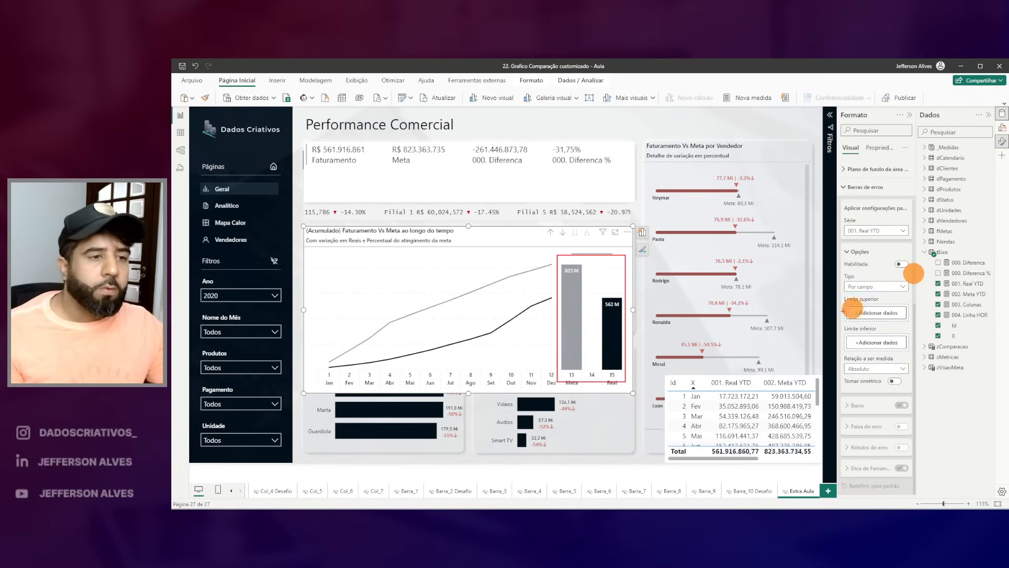
{"action": "left_click", "coordinate": [903, 231]}
{"action": "left_click", "coordinate": [873, 273]}
{"action": "key", "text": "ctrl+2"}
{"action": "left_click_drag", "start_coordinate": [901, 277], "coordinate": [916, 281]}
{"action": "key", "text": "Escape"}
{"action": "left_click", "coordinate": [900, 284]}
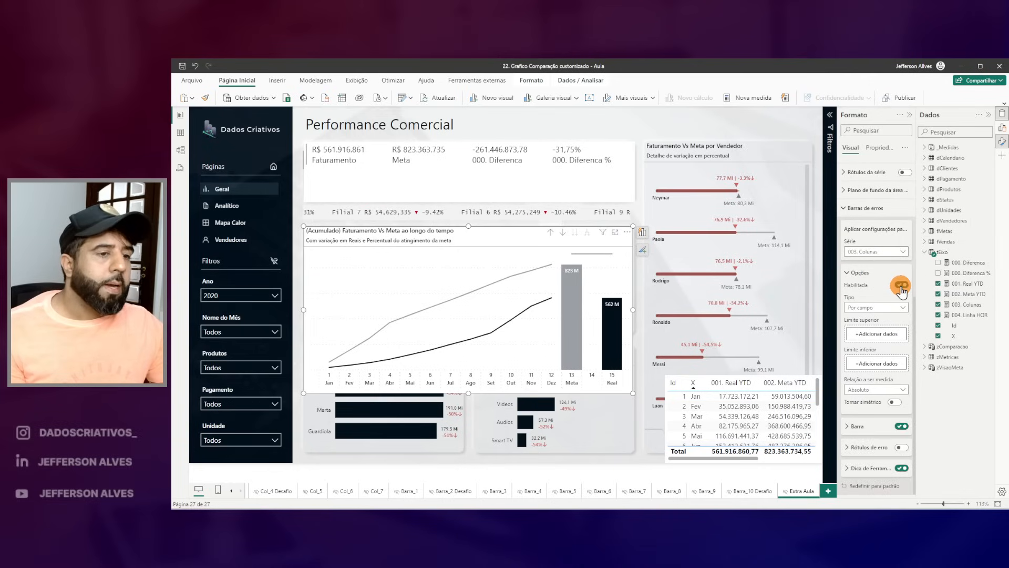
Step: Set 004. Linha HOR as the upper bound of the 003. Colunas error bars and examine positions 13 to 15
{"action": "left_click_drag", "start_coordinate": [840, 345], "coordinate": [917, 372]}
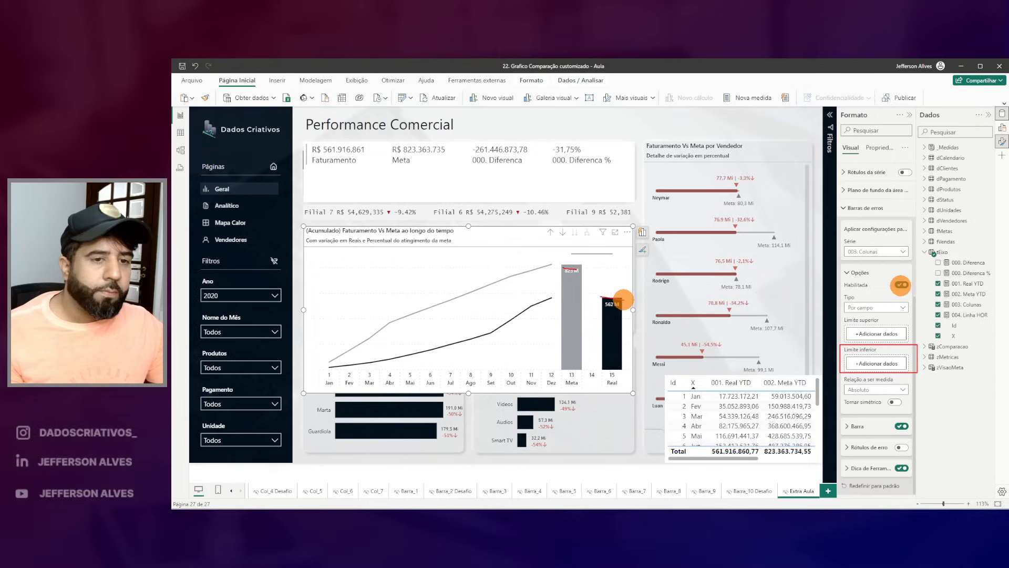
{"action": "left_click_drag", "start_coordinate": [856, 313], "coordinate": [898, 314]}
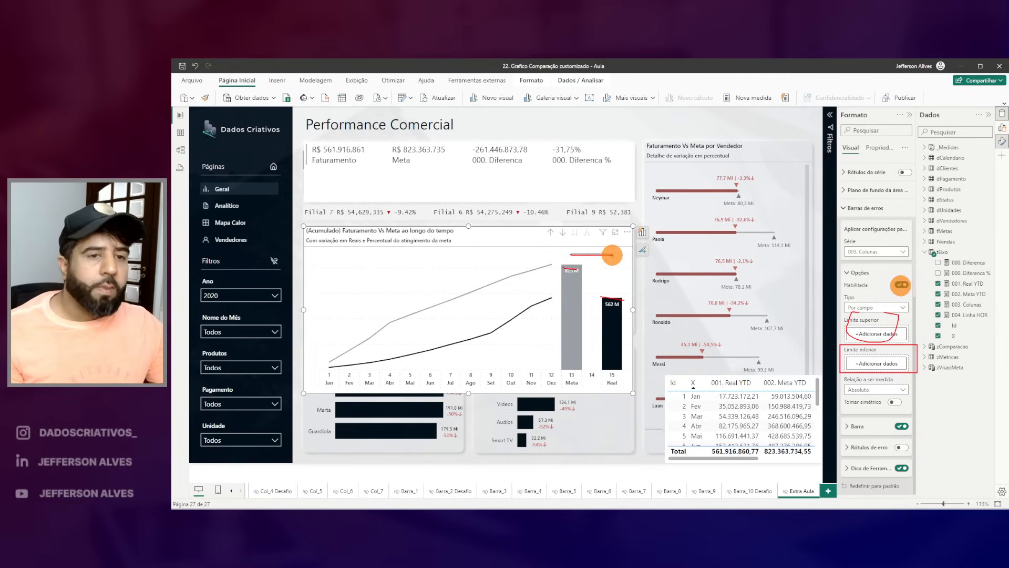
{"action": "key", "text": "Escape"}
{"action": "mouse_move", "coordinate": [964, 314]}
{"action": "left_mouse_down"}
{"action": "mouse_move", "coordinate": [967, 342]}
{"action": "mouse_move", "coordinate": [941, 362]}
{"action": "mouse_move", "coordinate": [880, 332]}
{"action": "left_mouse_up"}
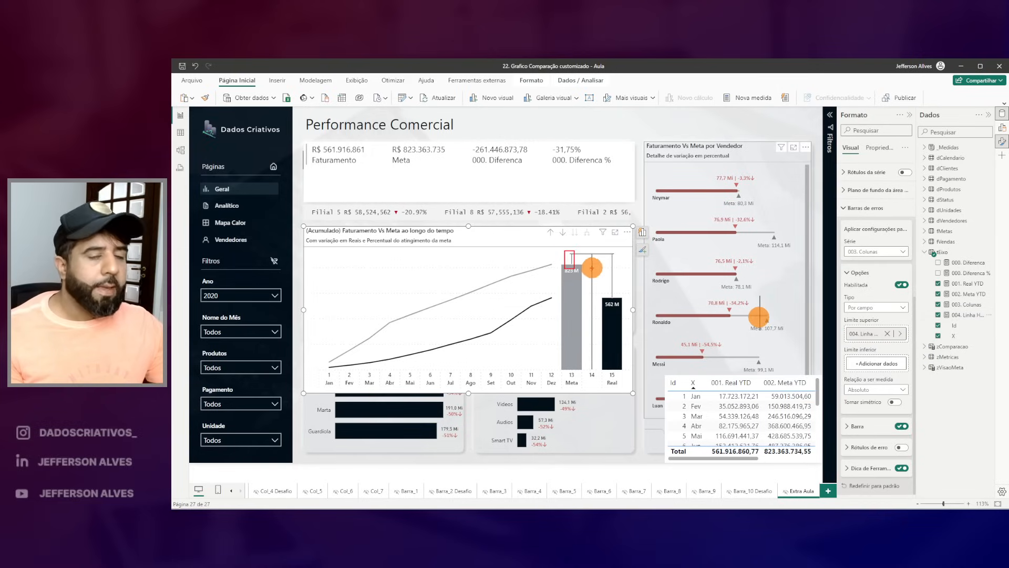
{"action": "left_click_drag", "start_coordinate": [605, 252], "coordinate": [622, 300]}
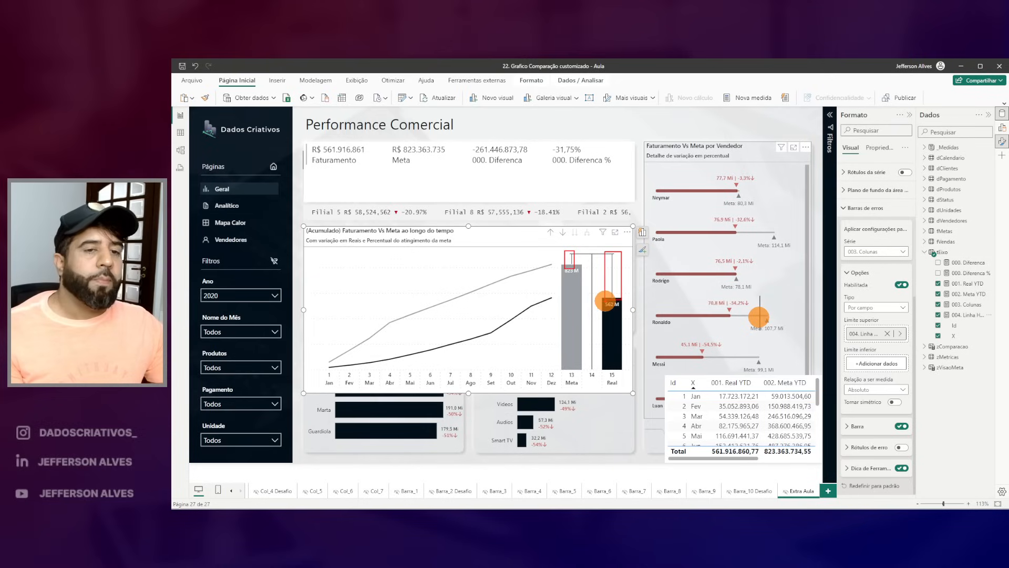
{"action": "key", "text": "Escape"}
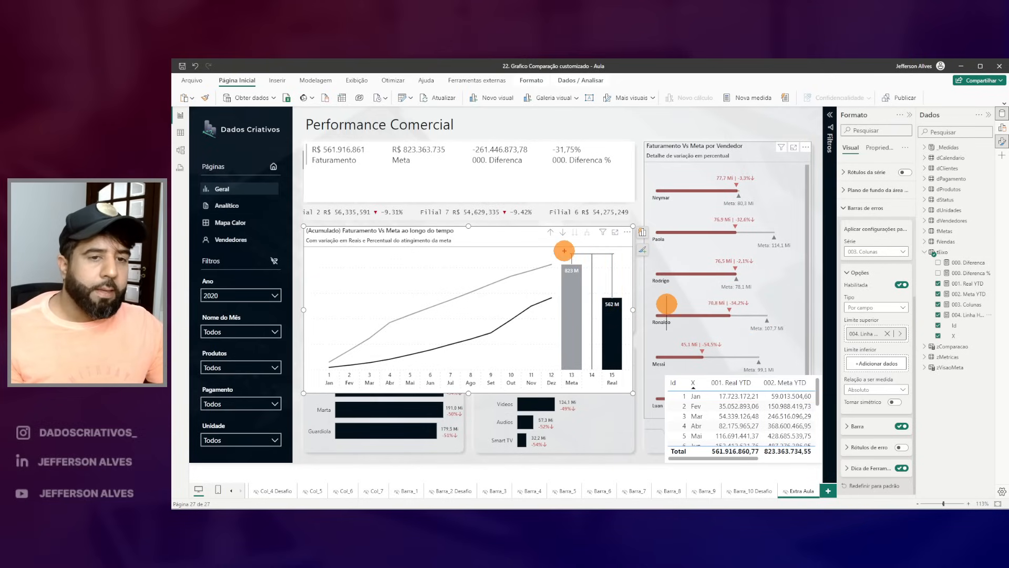
{"action": "left_click_drag", "start_coordinate": [575, 336], "coordinate": [580, 389]}
{"action": "mouse_move", "coordinate": [602, 248]}
{"action": "left_mouse_down"}
{"action": "mouse_move", "coordinate": [606, 345]}
{"action": "mouse_move", "coordinate": [631, 389]}
{"action": "left_mouse_up"}
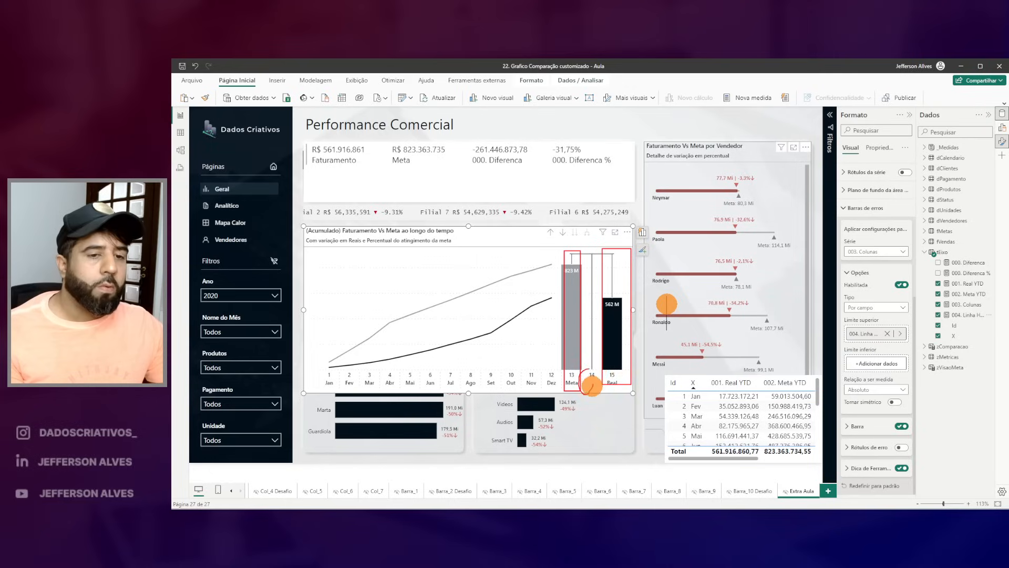
Step: Copy the complete 004. Linha HOR formula and clear the upper bound of the 003. Colunas error bars
{"action": "left_click", "coordinate": [968, 315]}
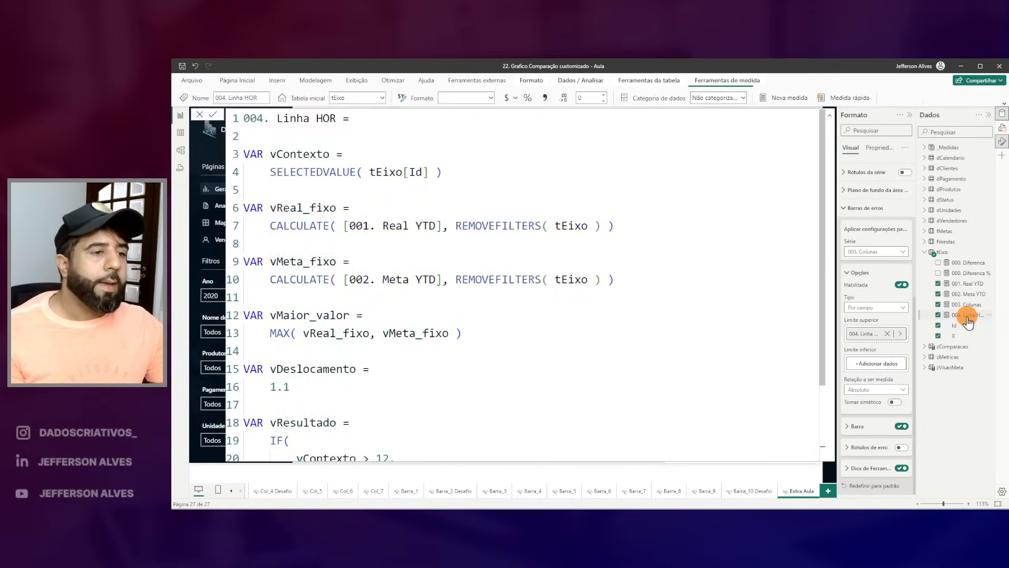
{"action": "scroll", "coordinate": [465, 315], "scroll_direction": "down", "scroll_amount": 3}
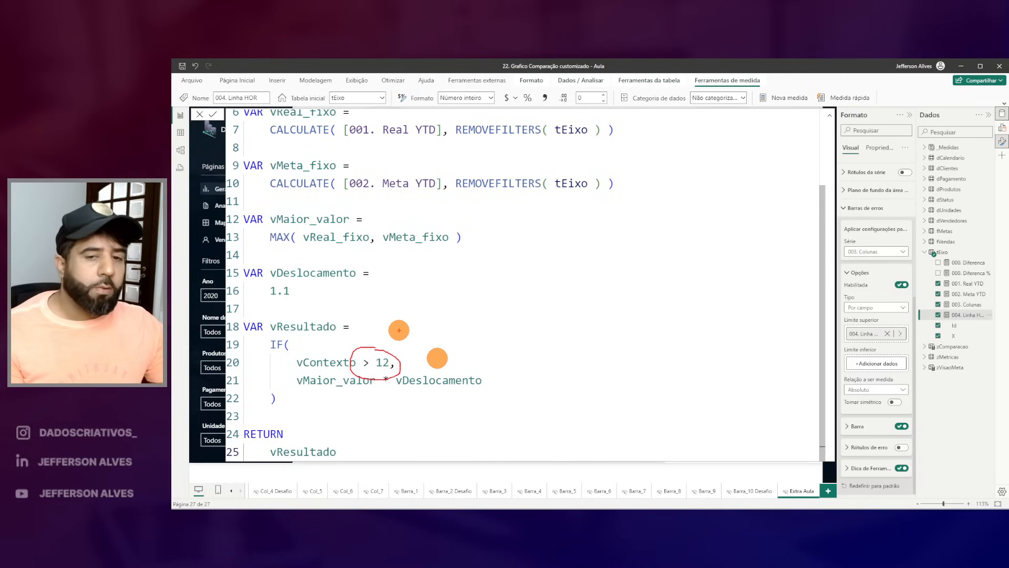
{"action": "key", "text": "ctrl+a"}
{"action": "key", "text": "ctrl+c"}
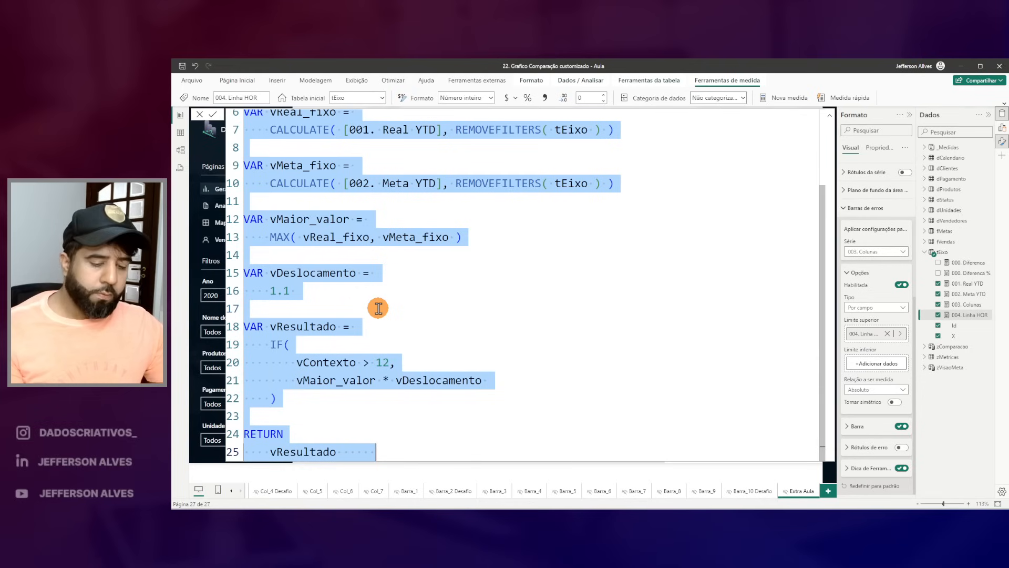
{"action": "key", "text": "Escape"}
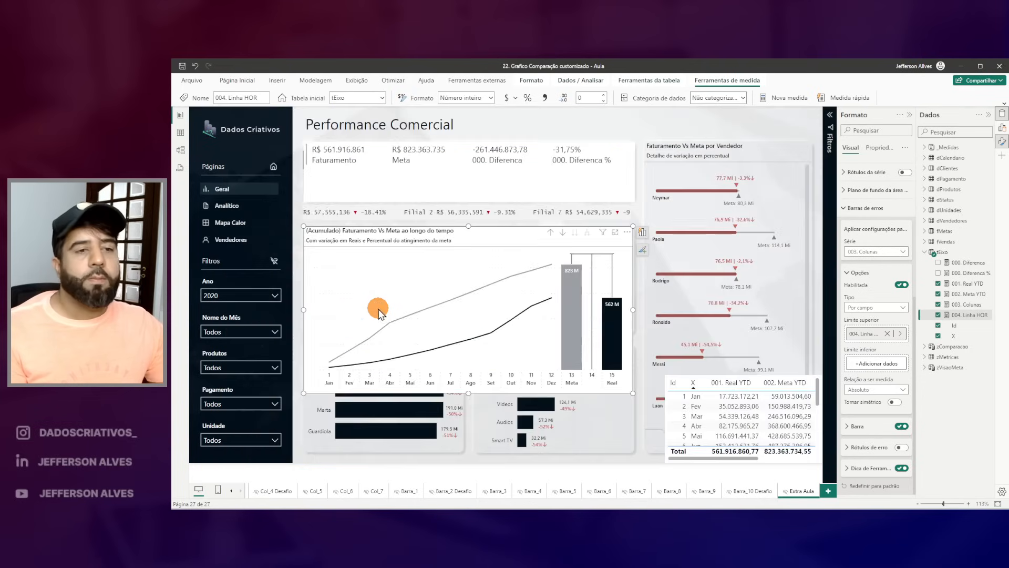
{"action": "left_click", "coordinate": [890, 336]}
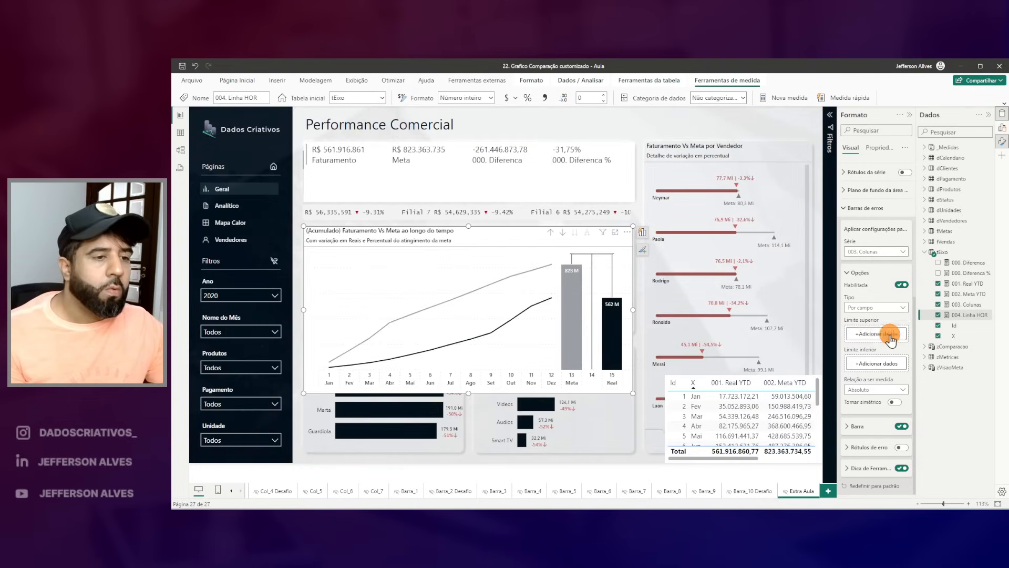
Step: Create a new measure in tEixo from the copied formula and name it Linha VER with a new number prefix
{"action": "right_click", "coordinate": [942, 259]}
{"action": "left_click", "coordinate": [905, 272]}
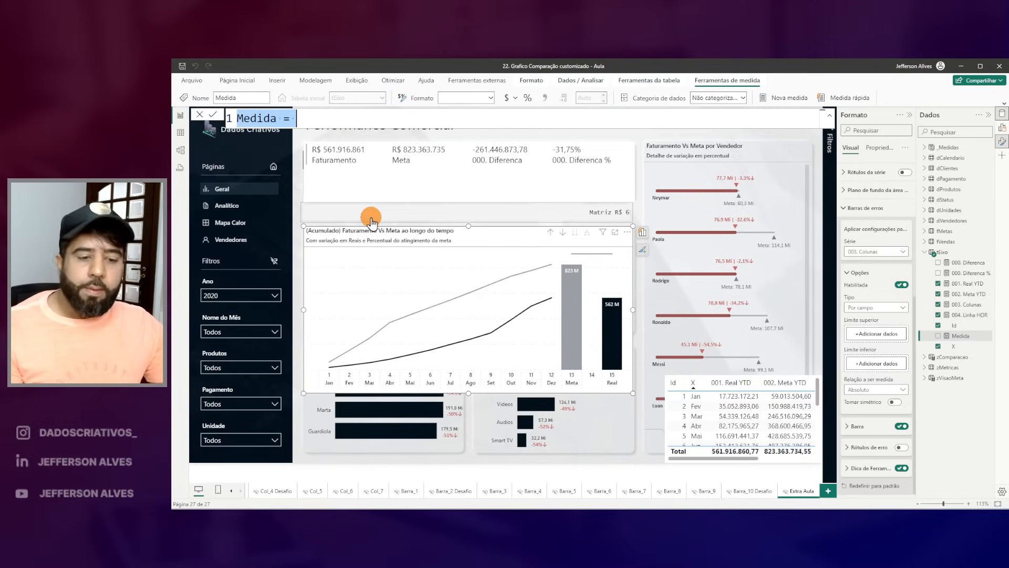
{"action": "key", "text": "ctrl+v"}
{"action": "scroll", "coordinate": [372, 218], "scroll_direction": "up", "scroll_amount": 3}
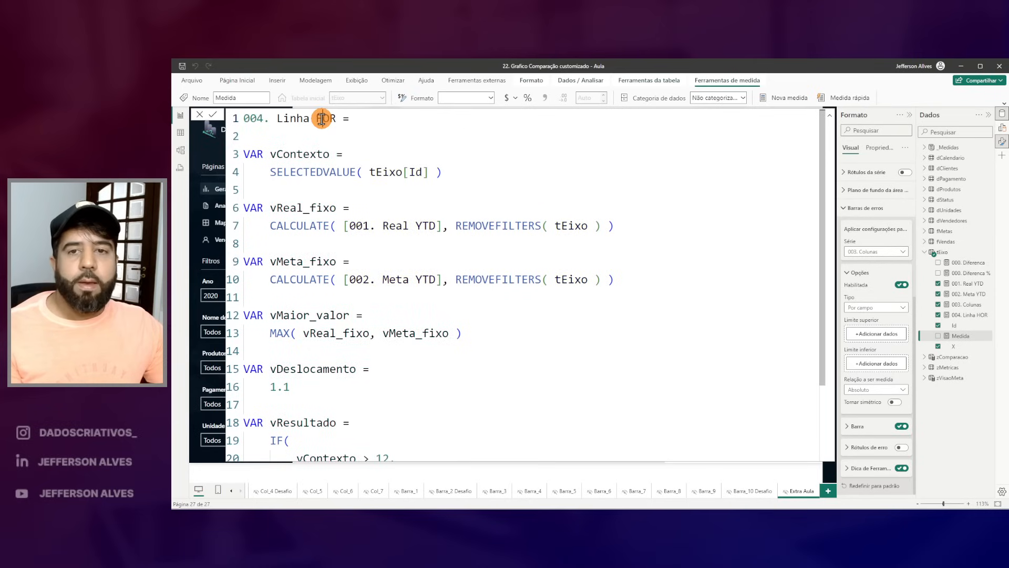
{"action": "type", "text": "R"}
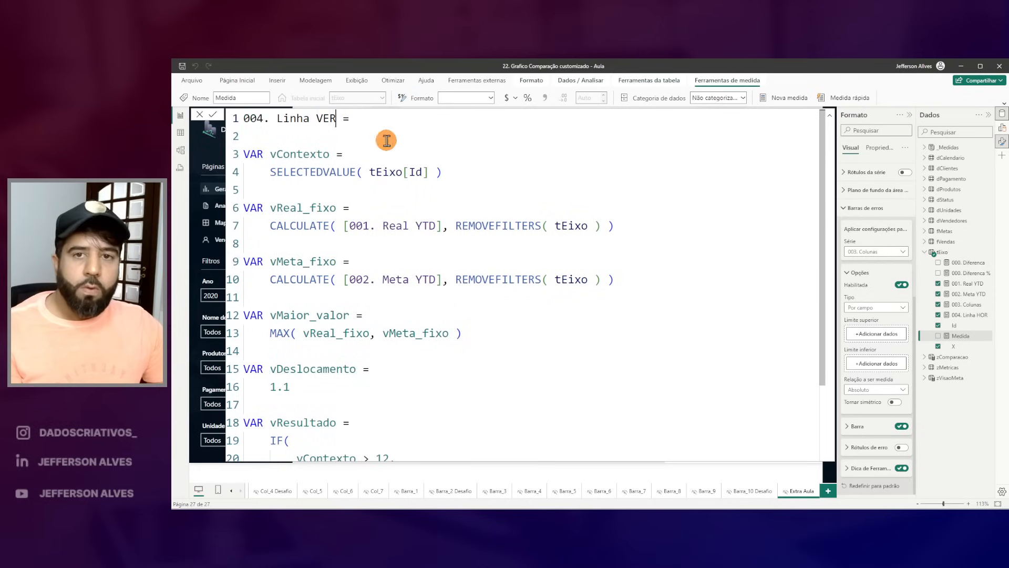
{"action": "left_click", "coordinate": [270, 118]}
{"action": "double_click", "coordinate": [265, 117]}
{"action": "type", "text": "00"}
Step: Change the IF condition in the new measure's vResultado to vContexto = 13
{"action": "scroll", "coordinate": [489, 360], "scroll_direction": "down", "scroll_amount": 5}
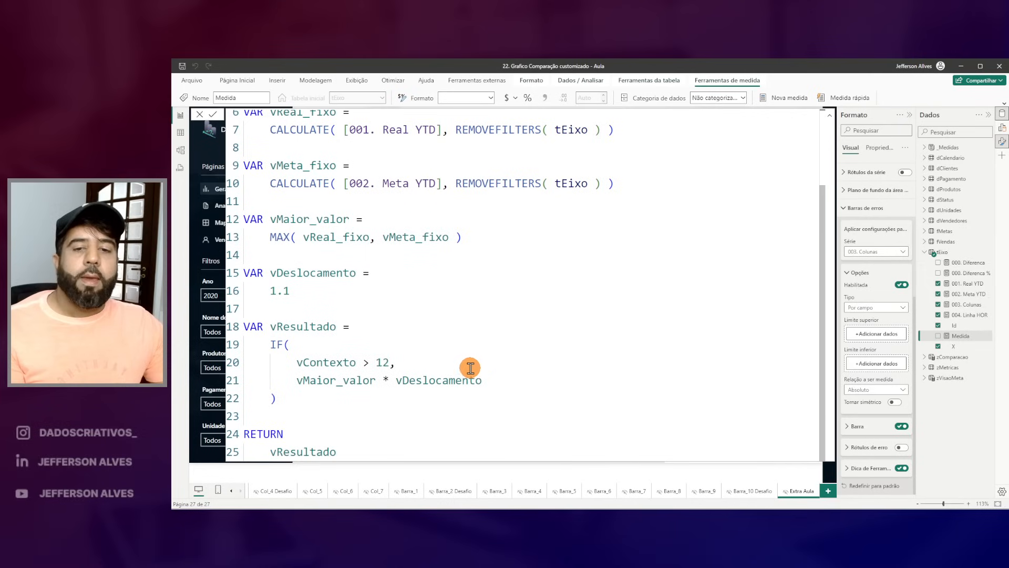
{"action": "left_click_drag", "start_coordinate": [285, 344], "coordinate": [397, 373]}
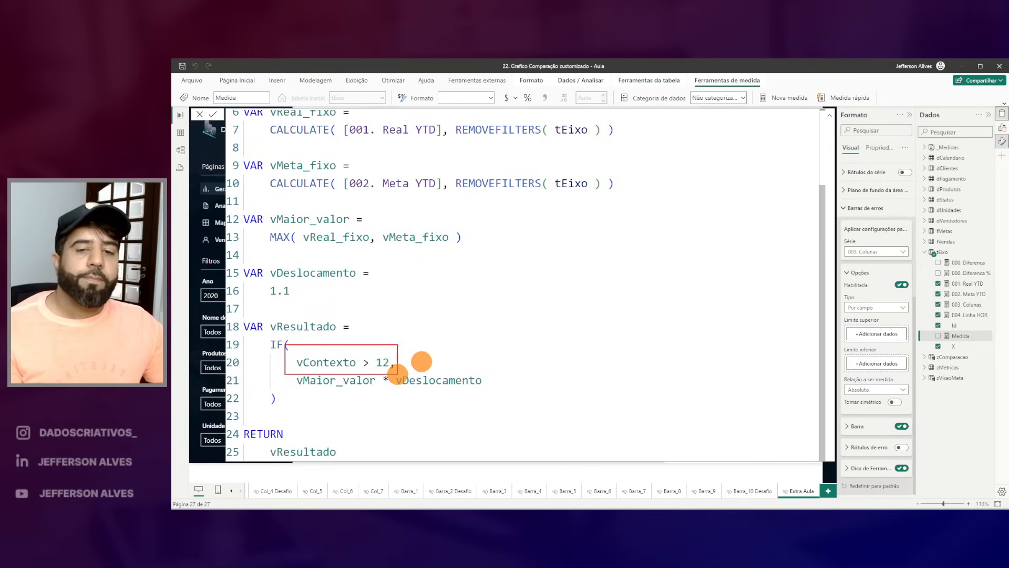
{"action": "key", "text": "Escape"}
{"action": "left_click", "coordinate": [363, 363]}
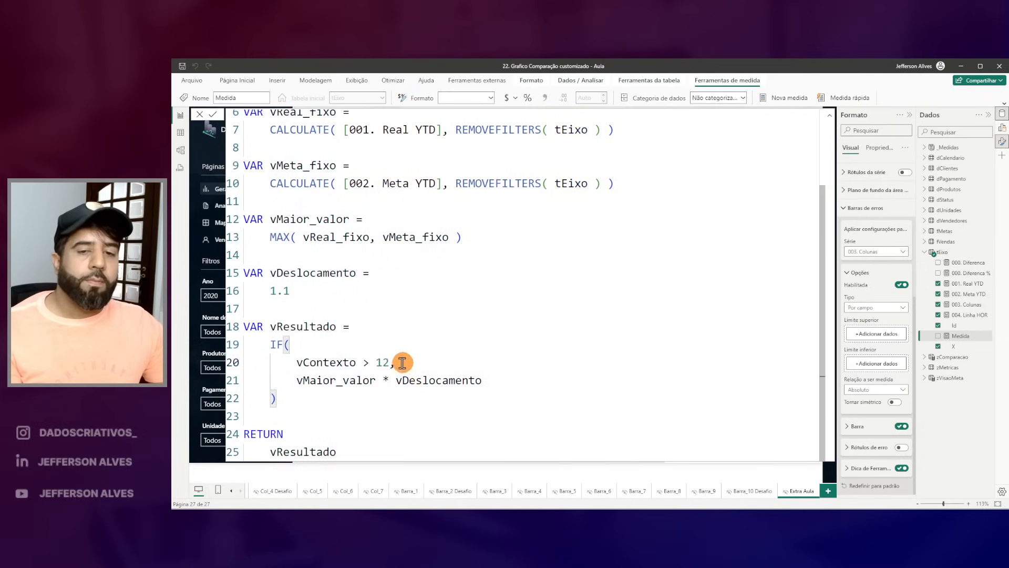
{"action": "key", "text": "Delete"}
{"action": "type", "text": "="}
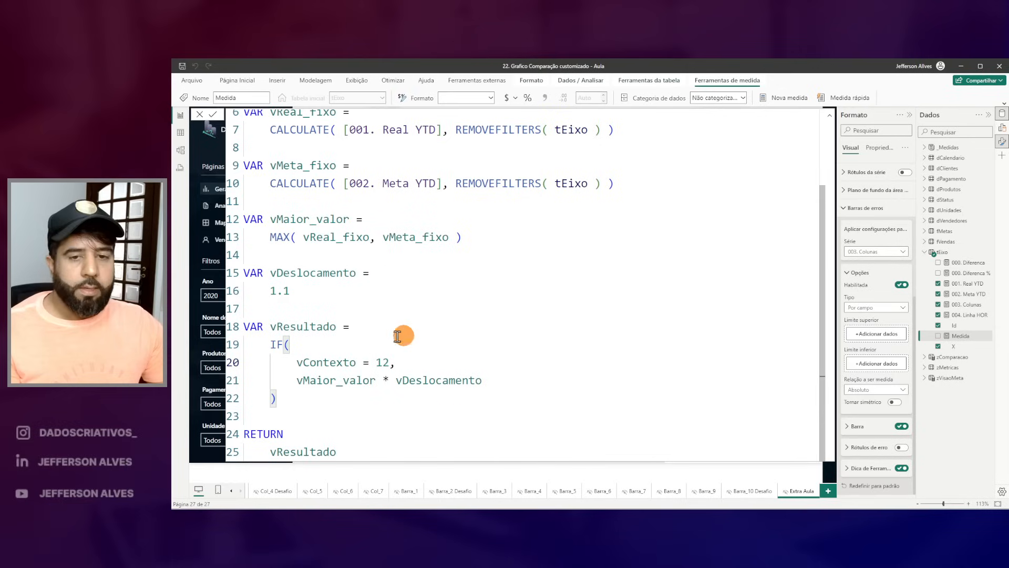
{"action": "double_click", "coordinate": [389, 361]}
{"action": "type", "text": "13 "}
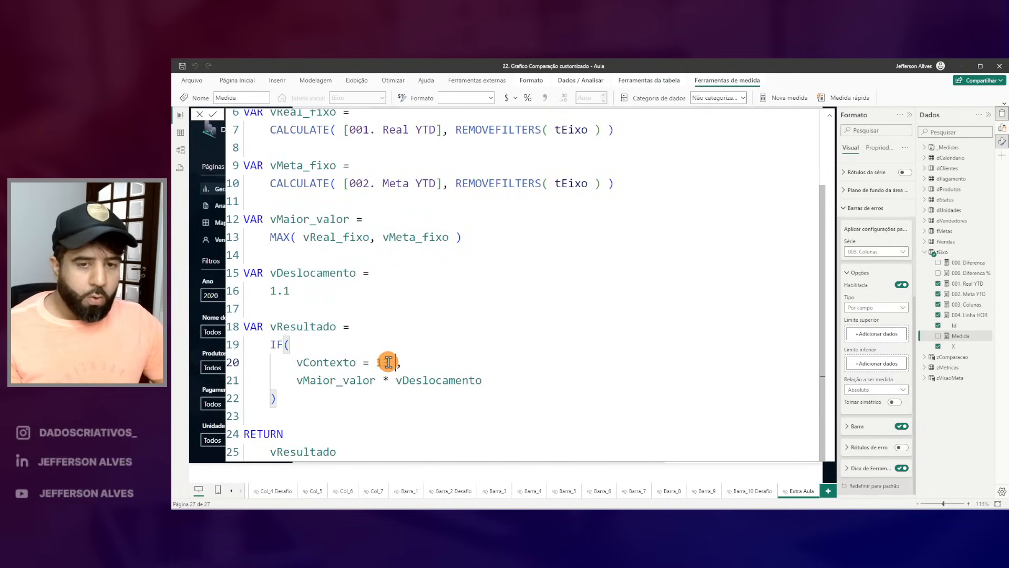
Step: Extend the IF condition of measure 005. Linha VER with || vContexto = 15 and save the measure
{"action": "type", "text": "|| vContexto = 15"}
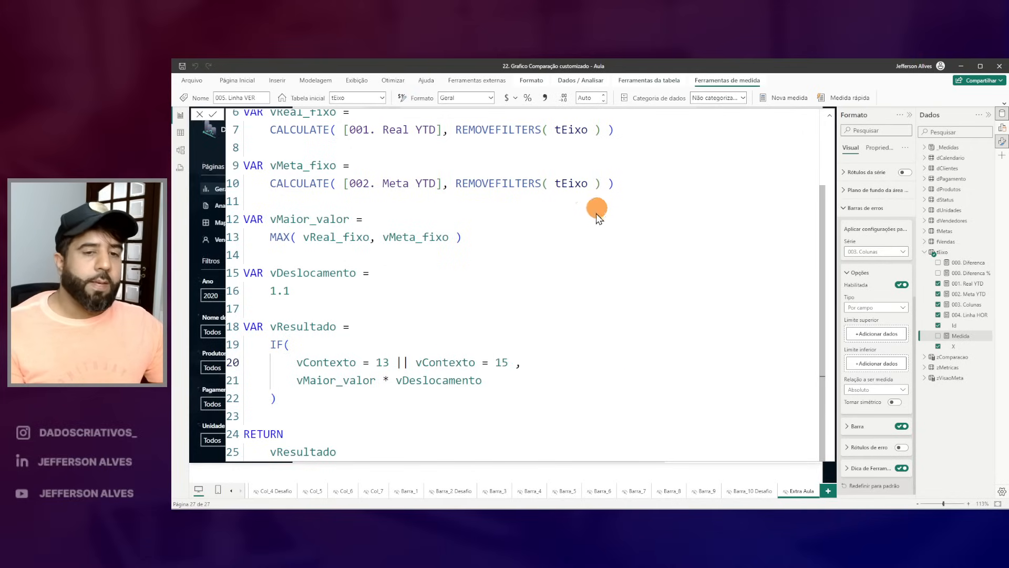
{"action": "scroll", "coordinate": [420, 331], "scroll_direction": "down", "scroll_amount": 2}
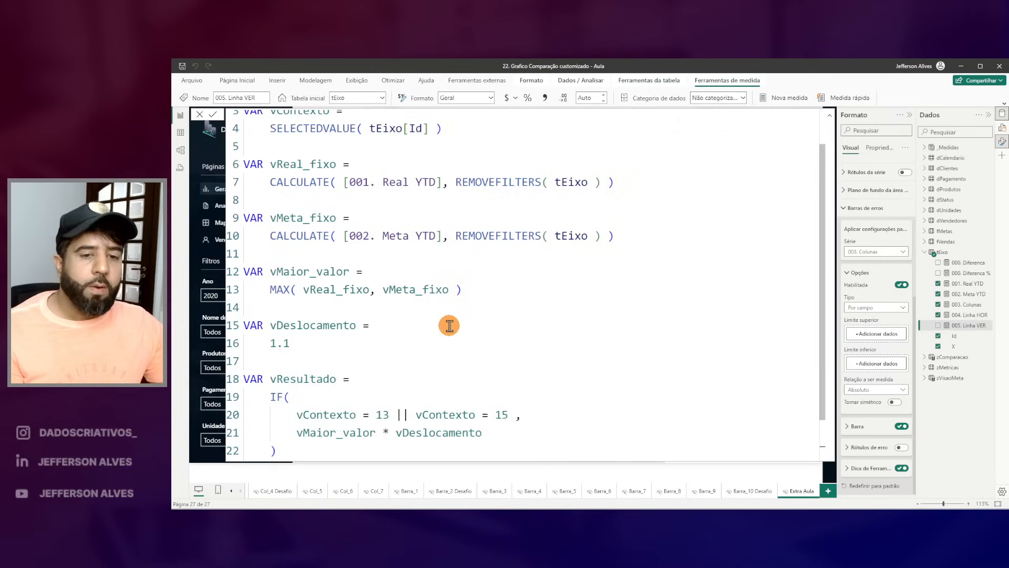
{"action": "key", "text": "Escape"}
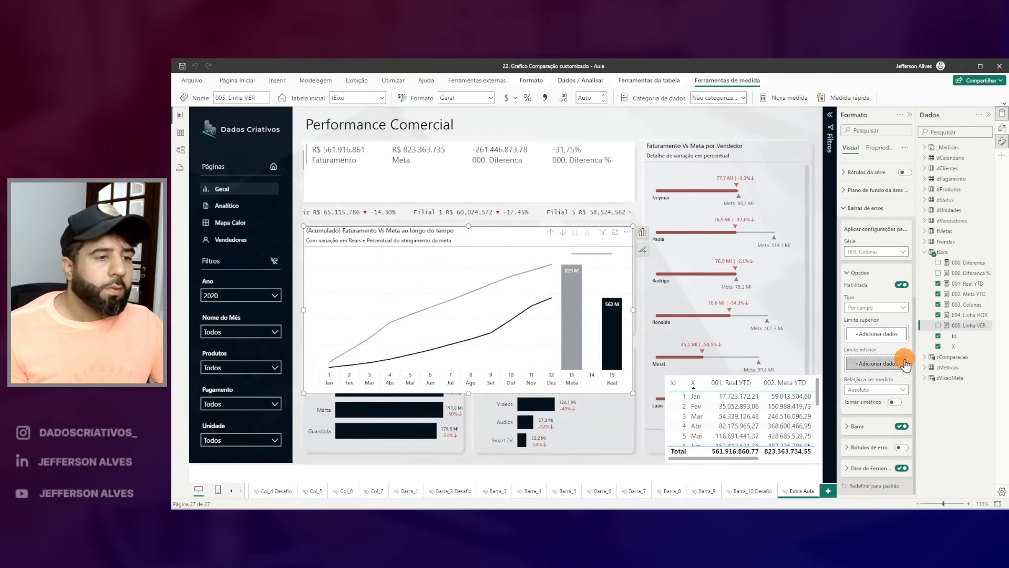
Step: Assign 005. Linha VER as the upper bound of the 003. Colunas error bars and turn off their tooltip
{"action": "left_click_drag", "start_coordinate": [967, 325], "coordinate": [865, 333]}
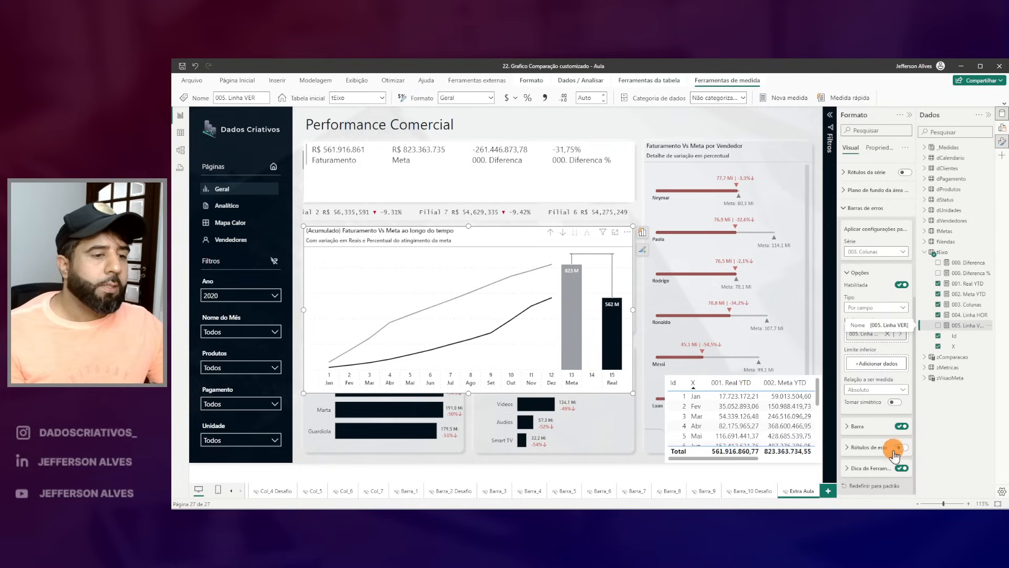
{"action": "left_click", "coordinate": [902, 468]}
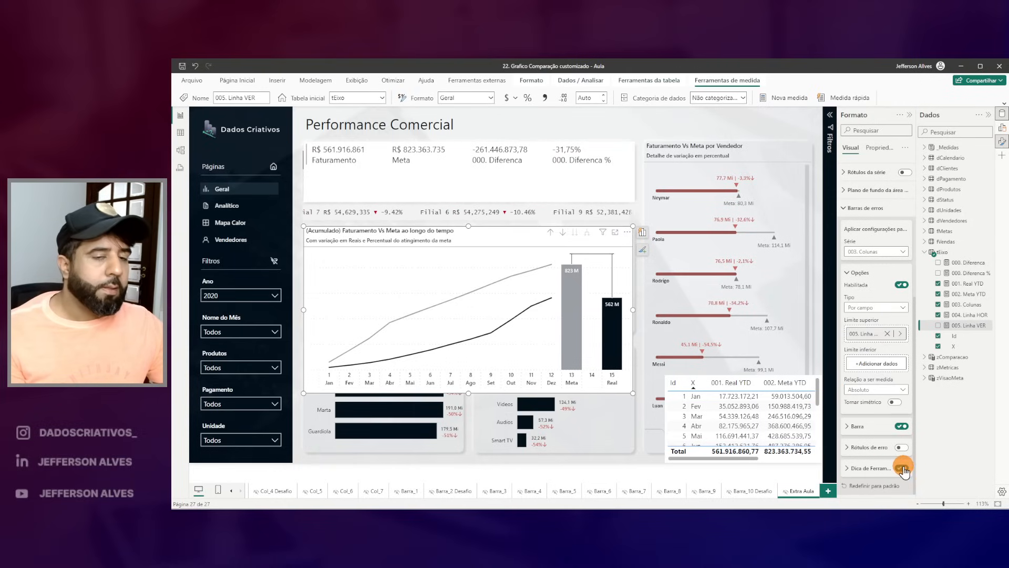
Step: Format the error bars in grey with width 2, no marker and a border size of 0
{"action": "left_click", "coordinate": [862, 429]}
{"action": "scroll", "coordinate": [862, 400], "scroll_direction": "down", "scroll_amount": 3}
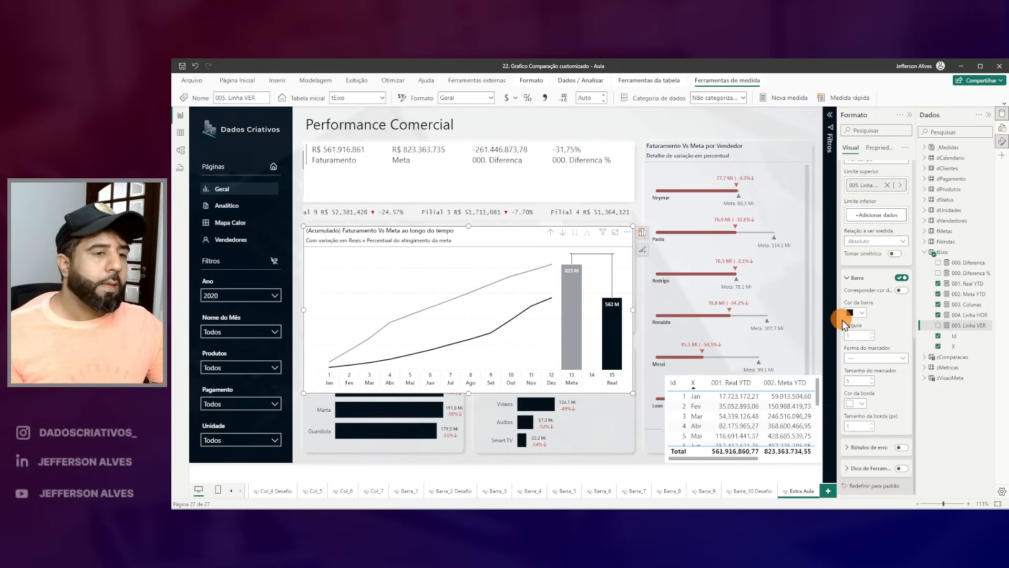
{"action": "left_click", "coordinate": [860, 314]}
{"action": "left_click", "coordinate": [874, 363]}
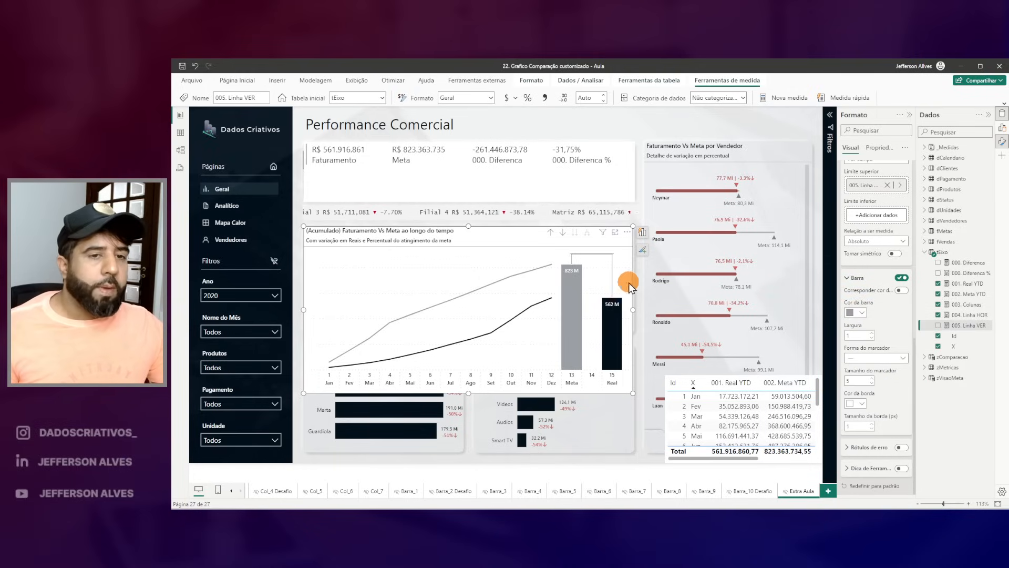
{"action": "left_click", "coordinate": [871, 334]}
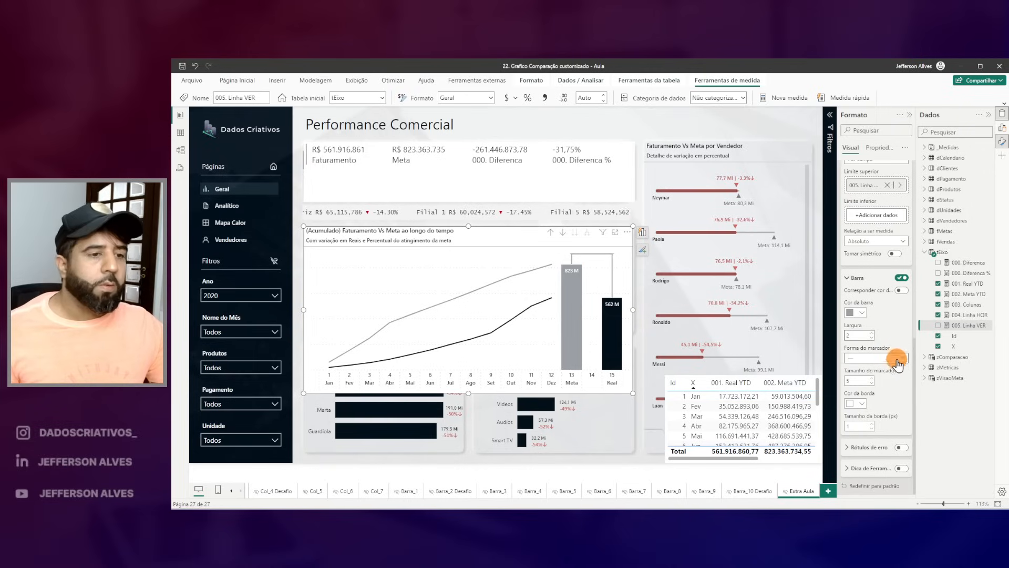
{"action": "left_click", "coordinate": [873, 358]}
{"action": "left_click", "coordinate": [863, 452]}
{"action": "left_click", "coordinate": [871, 429]}
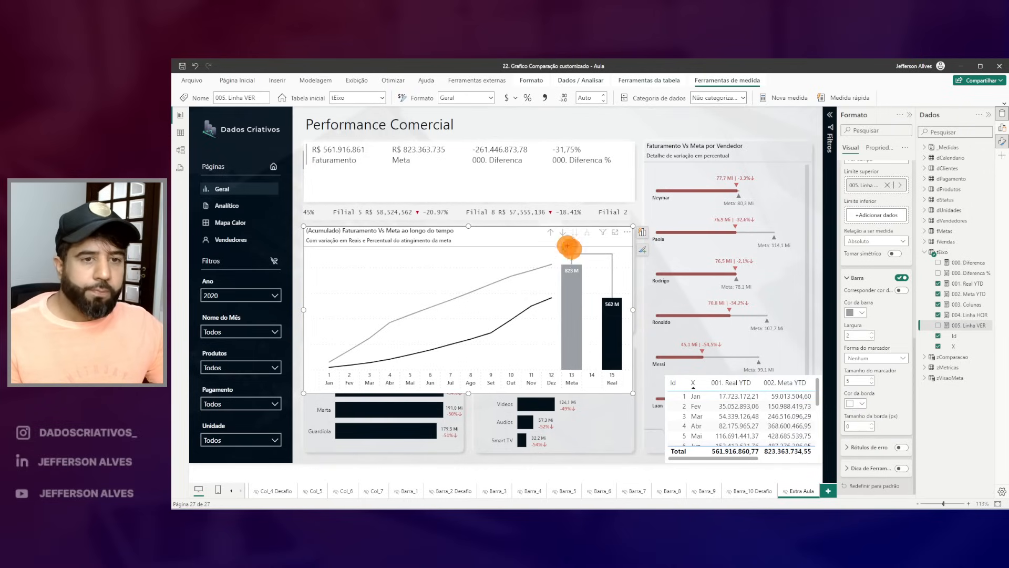
Step: Filter the report by year 2019 and by 2021, examining how the months and the Meta and Real columns display
{"action": "left_click", "coordinate": [236, 295]}
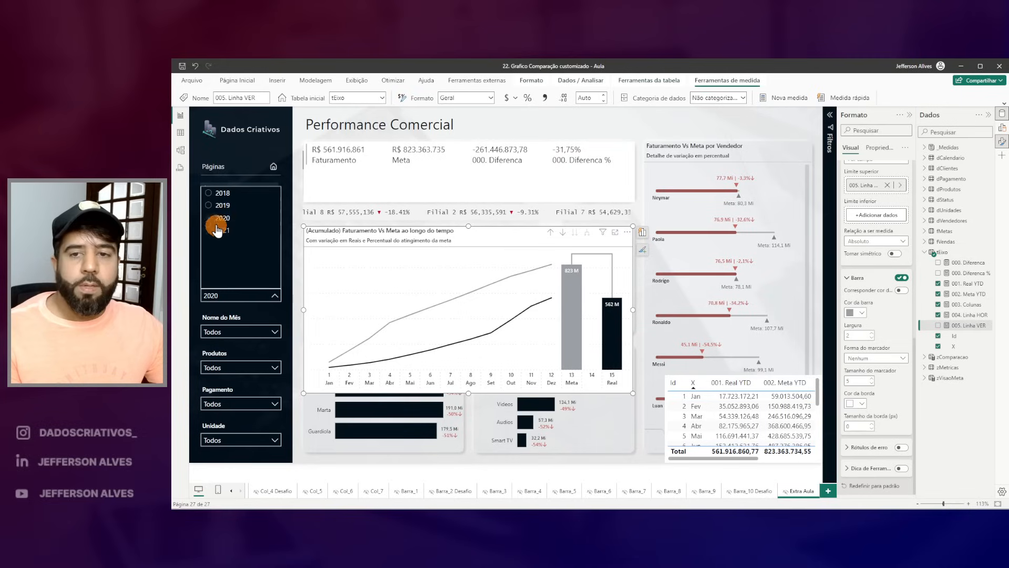
{"action": "left_click", "coordinate": [219, 217]}
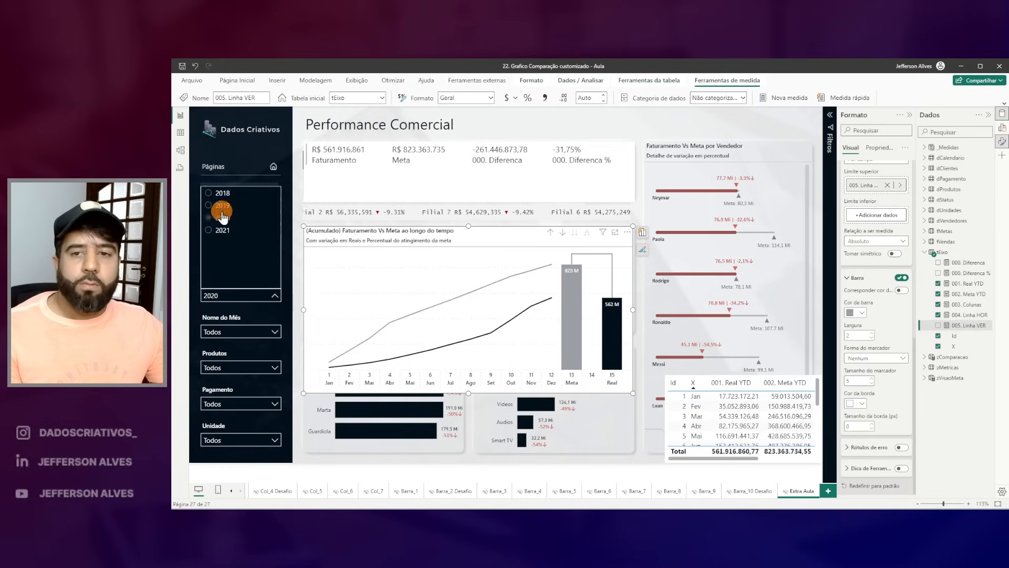
{"action": "left_click", "coordinate": [219, 206]}
{"action": "left_click", "coordinate": [264, 295]}
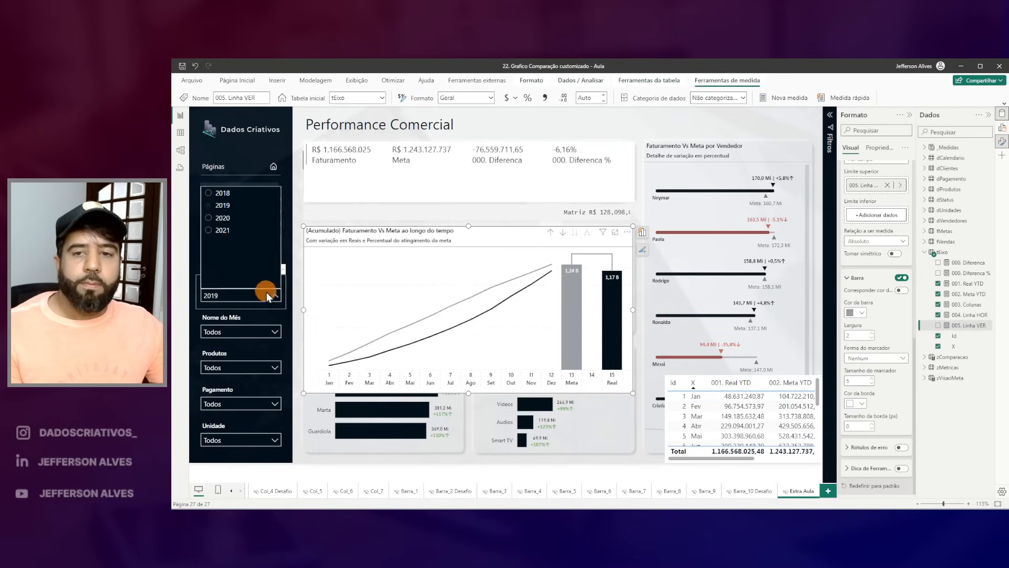
{"action": "left_click", "coordinate": [222, 231]}
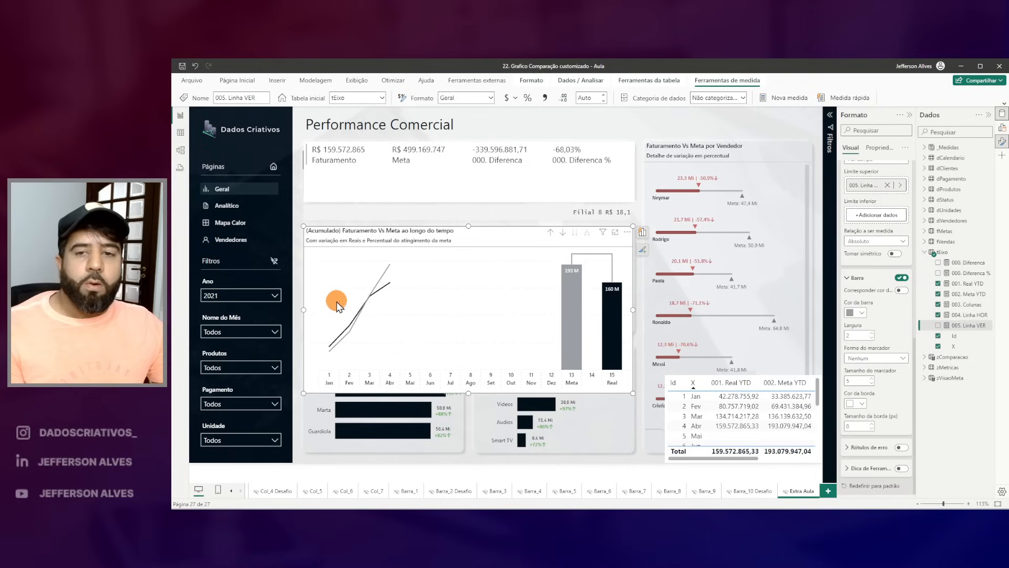
{"action": "left_click_drag", "start_coordinate": [195, 277], "coordinate": [284, 322]}
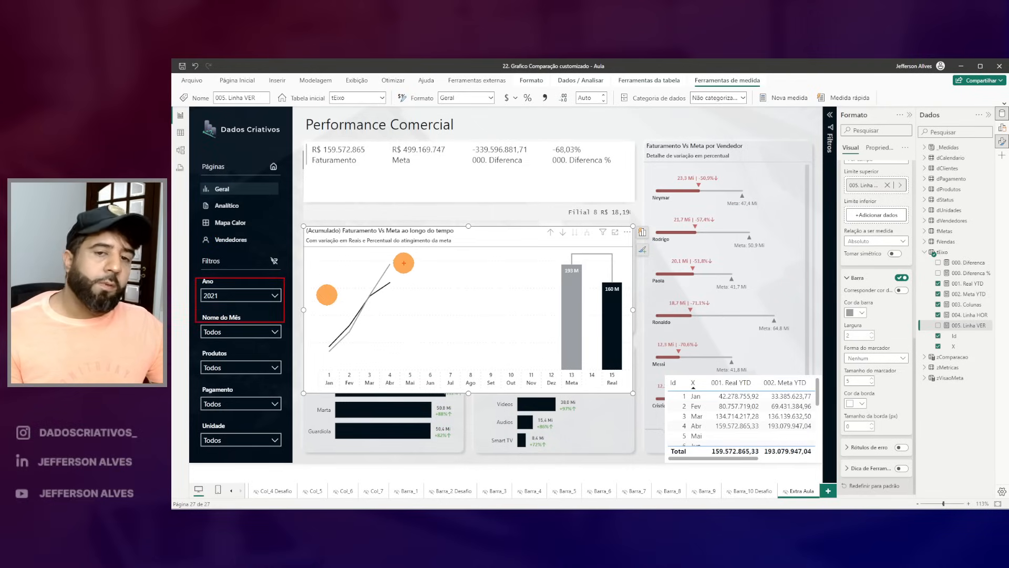
{"action": "mouse_move", "coordinate": [579, 331]}
{"action": "left_mouse_down"}
{"action": "mouse_move", "coordinate": [604, 378]}
{"action": "mouse_move", "coordinate": [622, 390]}
{"action": "left_mouse_up"}
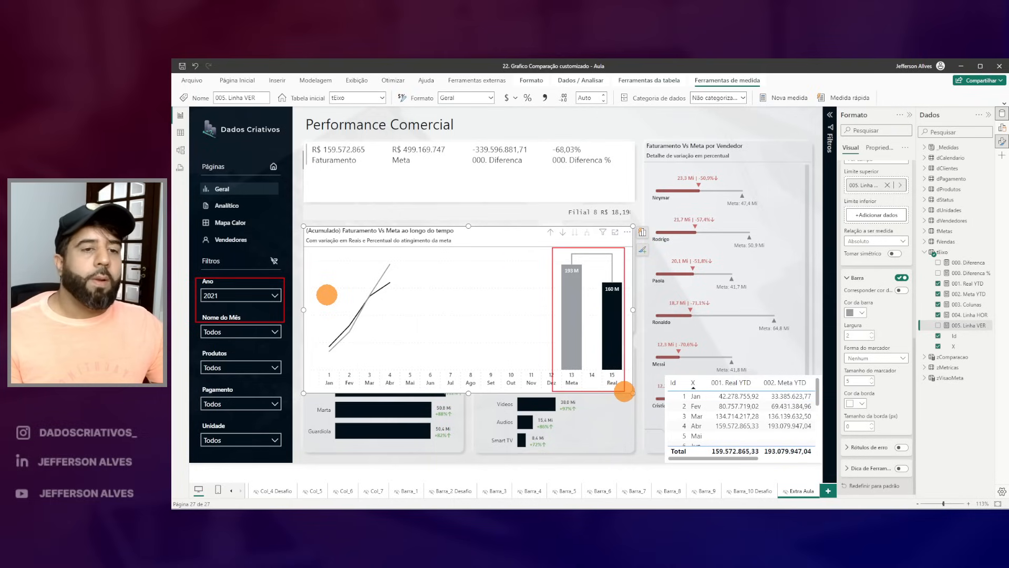
{"action": "left_click_drag", "start_coordinate": [398, 258], "coordinate": [573, 408]}
Step: Turn off showing items with no data for the X field on the chart's X axis
{"action": "left_click", "coordinate": [642, 233]}
{"action": "left_click_drag", "start_coordinate": [649, 292], "coordinate": [690, 322]}
{"action": "right_click", "coordinate": [678, 304]}
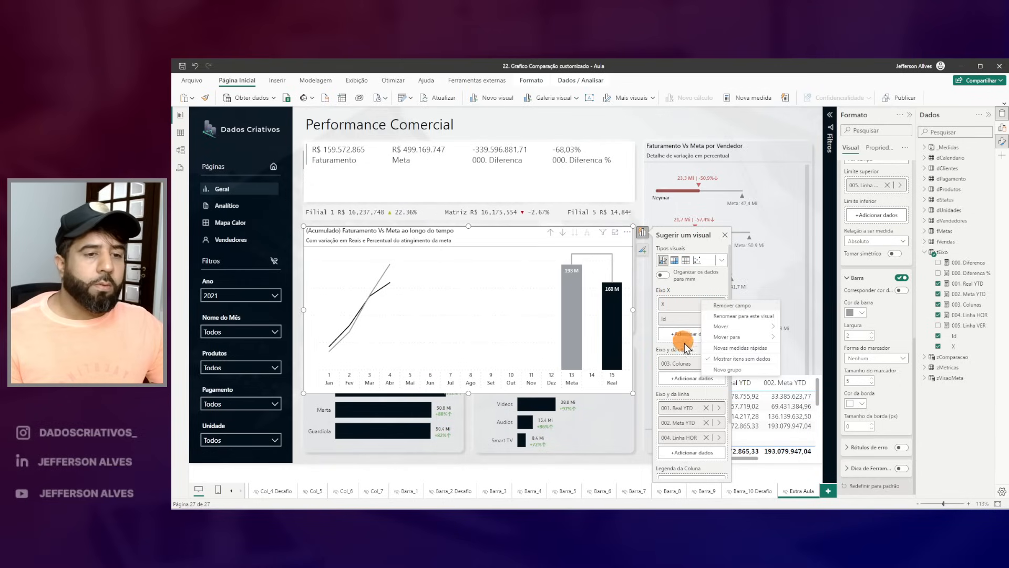
{"action": "left_click", "coordinate": [728, 362]}
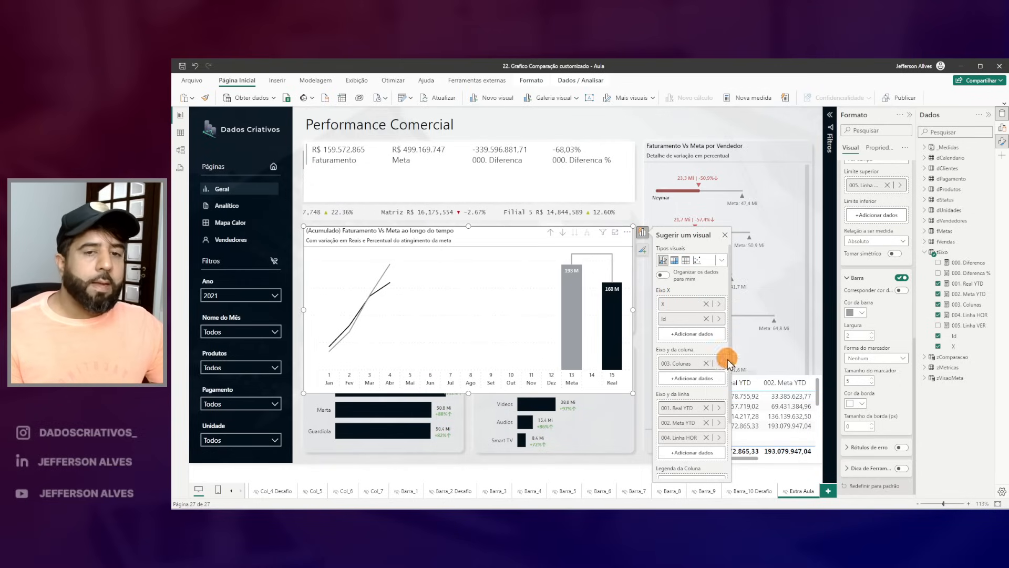
Step: Set the Ano filter to 2019
{"action": "left_click", "coordinate": [256, 296]}
{"action": "left_click", "coordinate": [219, 208]}
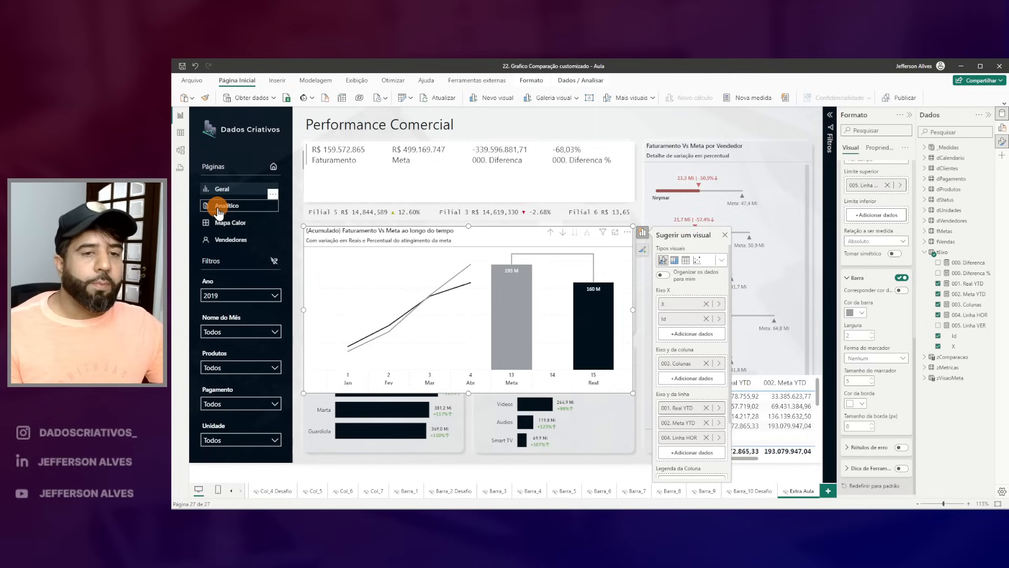
{"action": "left_click", "coordinate": [805, 365]}
{"action": "left_click", "coordinate": [915, 364]}
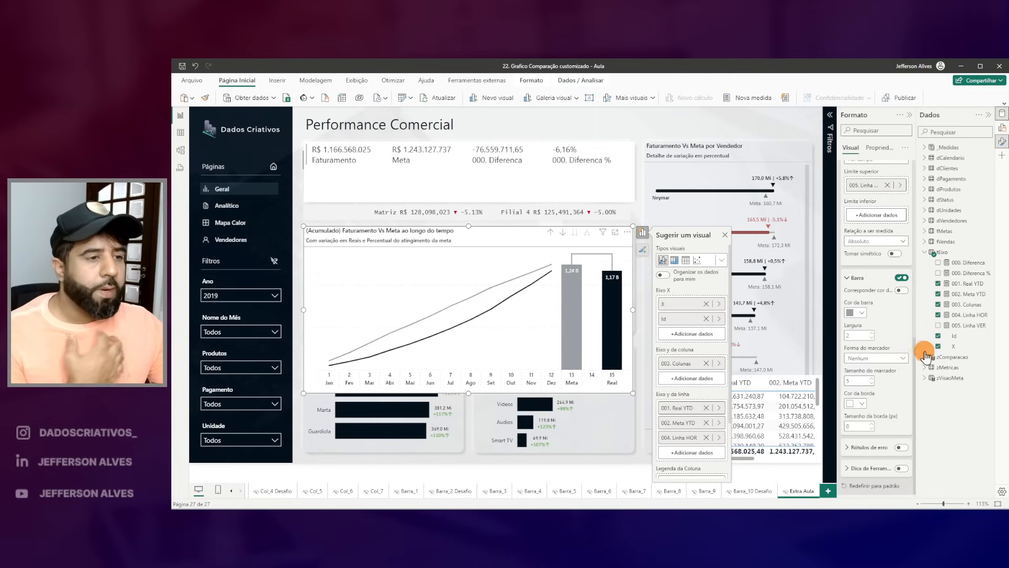
Step: Rewrite the IF condition of measure 005. Linha VER as vContexto IN { 13, 15 } and save it
{"action": "left_click", "coordinate": [946, 326]}
{"action": "scroll", "coordinate": [536, 329], "scroll_direction": "down", "scroll_amount": 2}
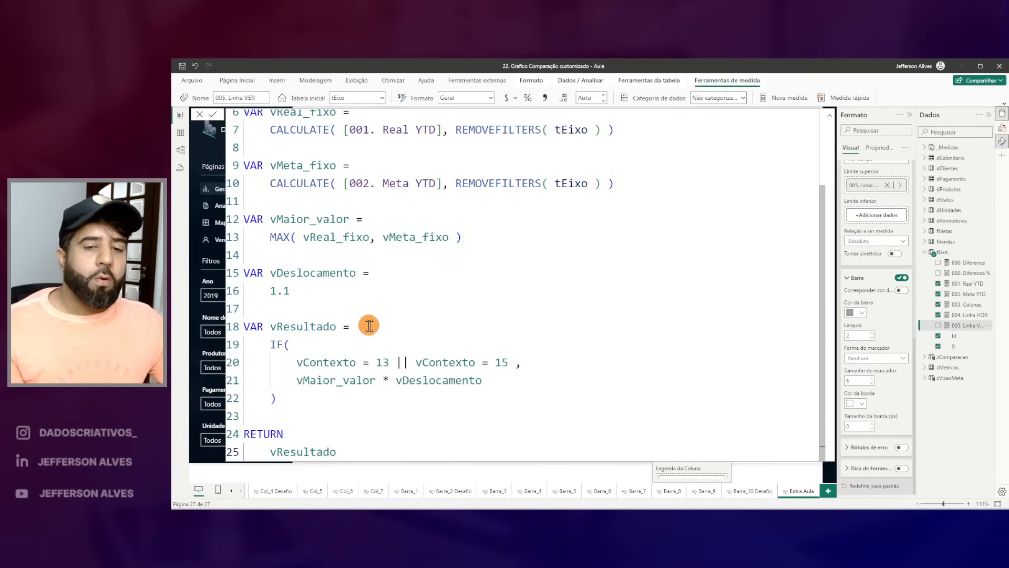
{"action": "left_click_drag", "start_coordinate": [329, 368], "coordinate": [392, 373]}
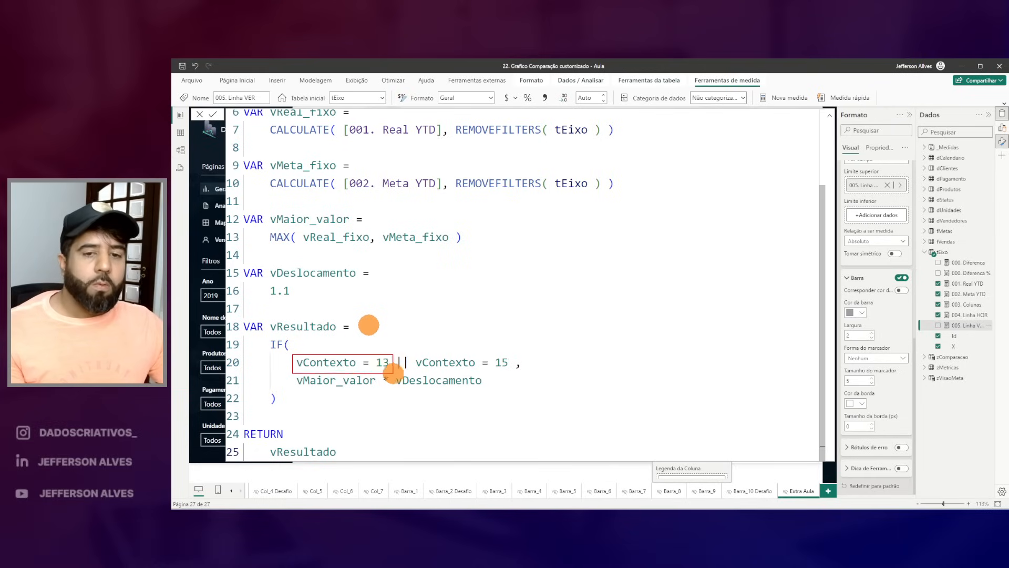
{"action": "left_click_drag", "start_coordinate": [508, 364], "coordinate": [362, 368]}
{"action": "key", "text": "BackSpace"}
{"action": "type", "text": "IN { 13, 15"}
{"action": "key", "text": "Return"}
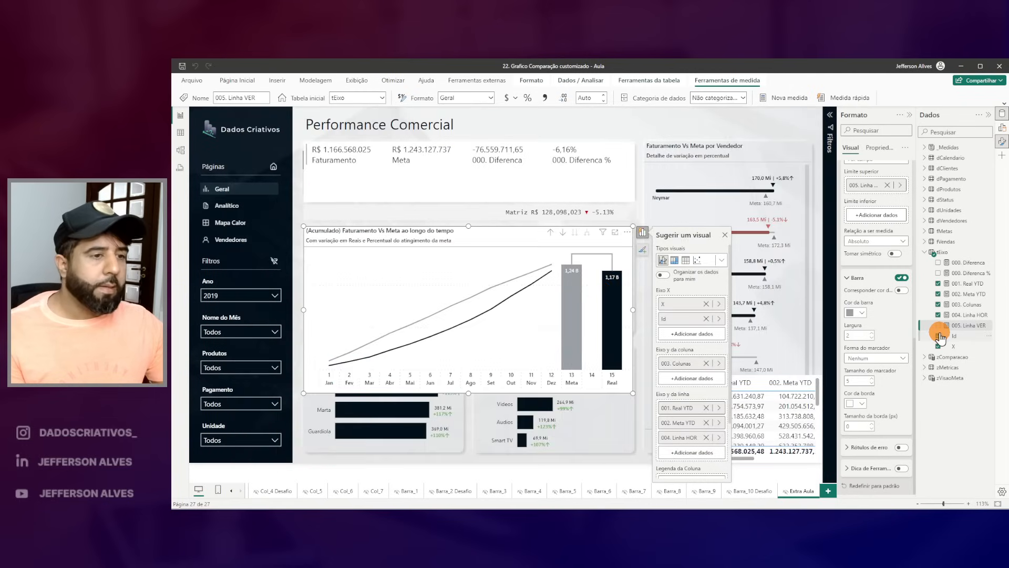
Step: Compare the formulas of 005. Linha VER and 004. Linha HOR, examining their variables and IF conditions
{"action": "left_click", "coordinate": [969, 326]}
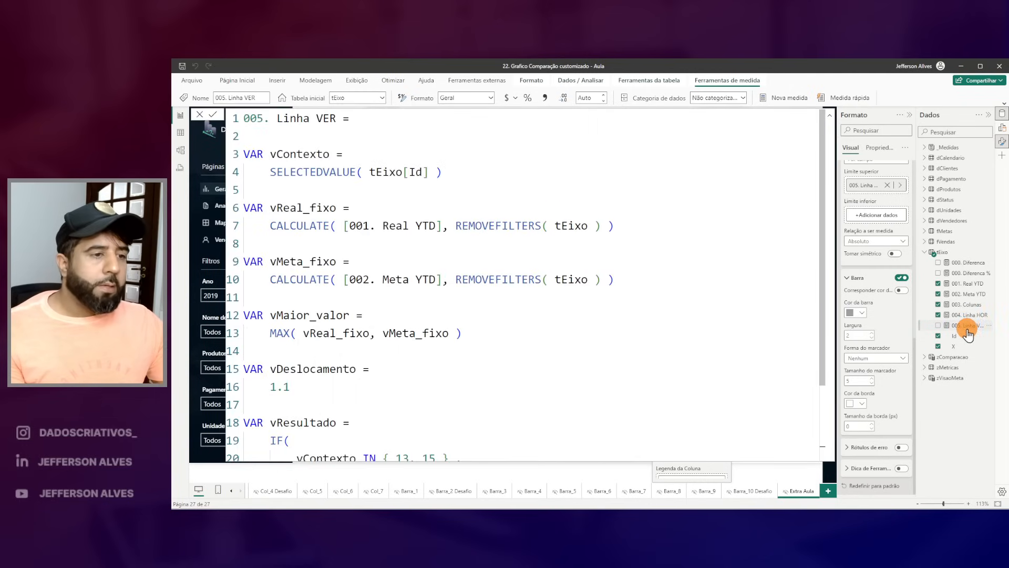
{"action": "scroll", "coordinate": [468, 365], "scroll_direction": "down", "scroll_amount": 2}
{"action": "scroll", "coordinate": [469, 363], "scroll_direction": "up", "scroll_amount": 2}
{"action": "scroll", "coordinate": [341, 263], "scroll_direction": "down", "scroll_amount": 2}
{"action": "mouse_move", "coordinate": [292, 365]}
{"action": "left_mouse_down"}
{"action": "mouse_move", "coordinate": [369, 390]}
{"action": "mouse_move", "coordinate": [509, 405]}
{"action": "left_mouse_up"}
{"action": "key", "text": "Escape"}
{"action": "left_click", "coordinate": [966, 314]}
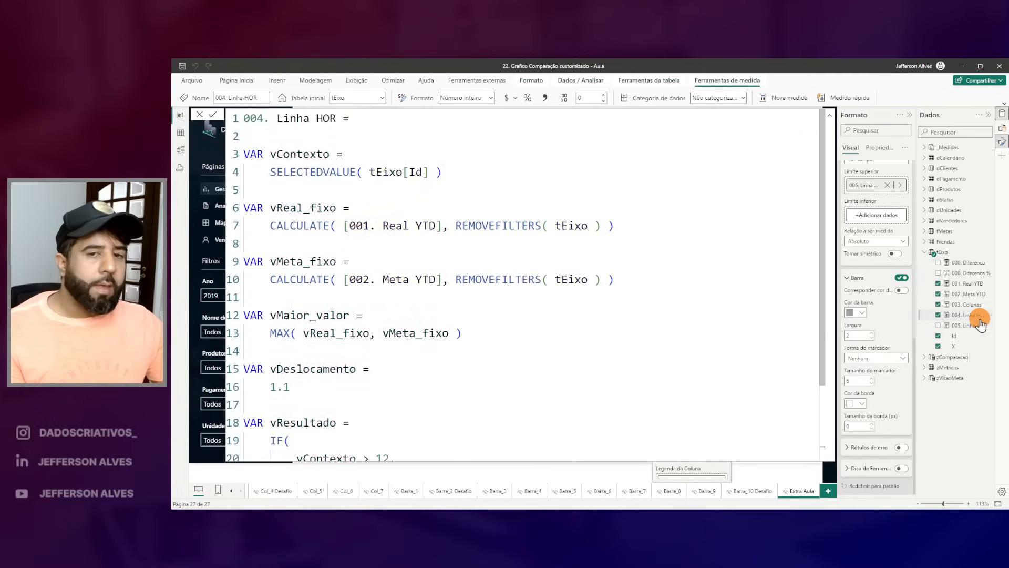
{"action": "scroll", "coordinate": [517, 324], "scroll_direction": "down", "scroll_amount": 1}
{"action": "scroll", "coordinate": [320, 278], "scroll_direction": "up", "scroll_amount": 1}
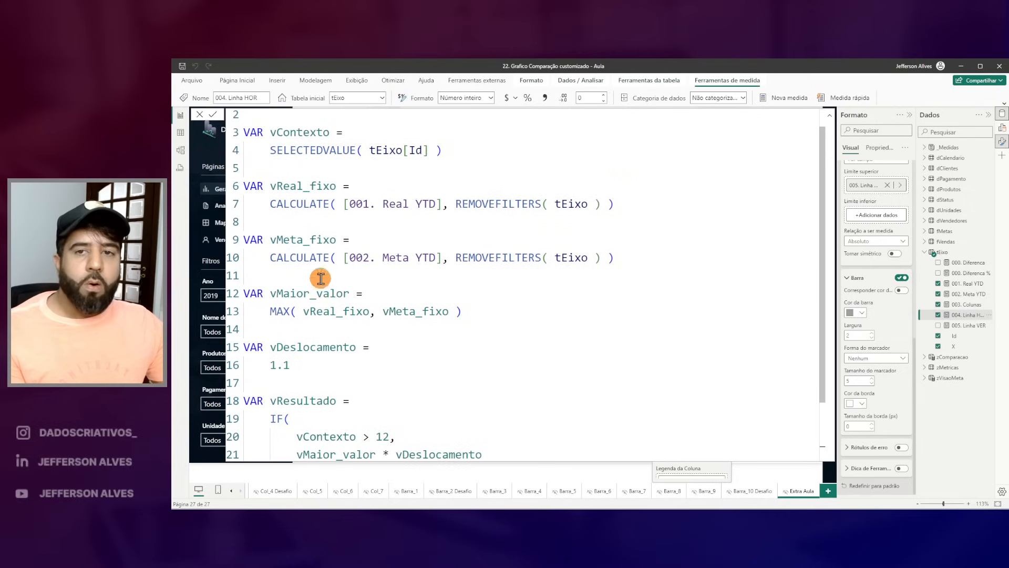
{"action": "left_click_drag", "start_coordinate": [233, 98], "coordinate": [409, 160]}
{"action": "key", "text": "Escape"}
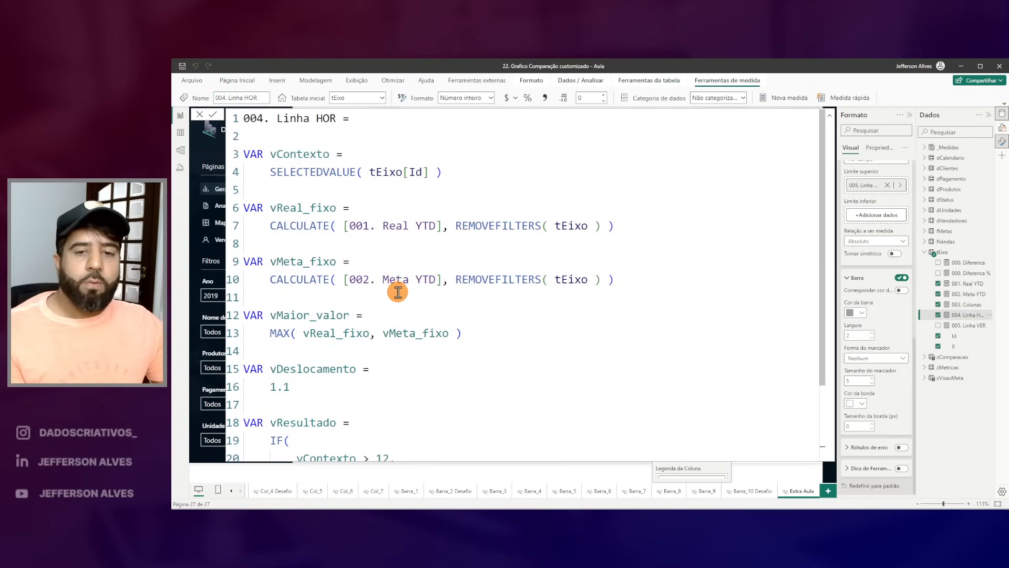
{"action": "scroll", "coordinate": [400, 297], "scroll_direction": "down", "scroll_amount": 2}
{"action": "left_click_drag", "start_coordinate": [280, 364], "coordinate": [508, 390]}
{"action": "key", "text": "Escape"}
{"action": "key", "text": "Escape"}
{"action": "key", "text": "ctrl+2"}
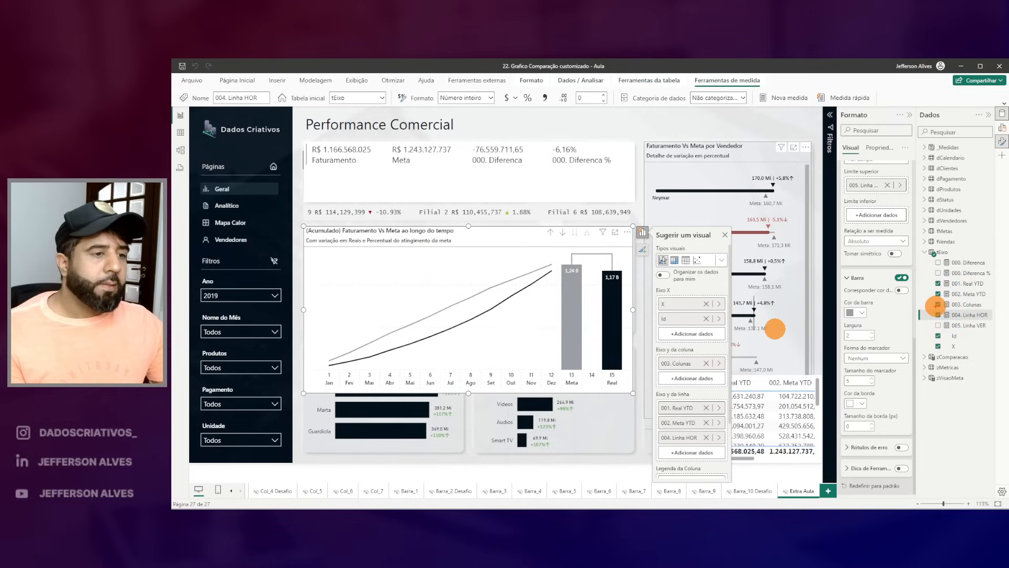
{"action": "key", "text": "Escape"}
Step: Delete the vReal_fixo, vMeta_fixo, vMaior_valor and vDeslocamento variables from measure 005. Linha VER
{"action": "left_click", "coordinate": [968, 325]}
{"action": "left_click_drag", "start_coordinate": [482, 382], "coordinate": [318, 381]}
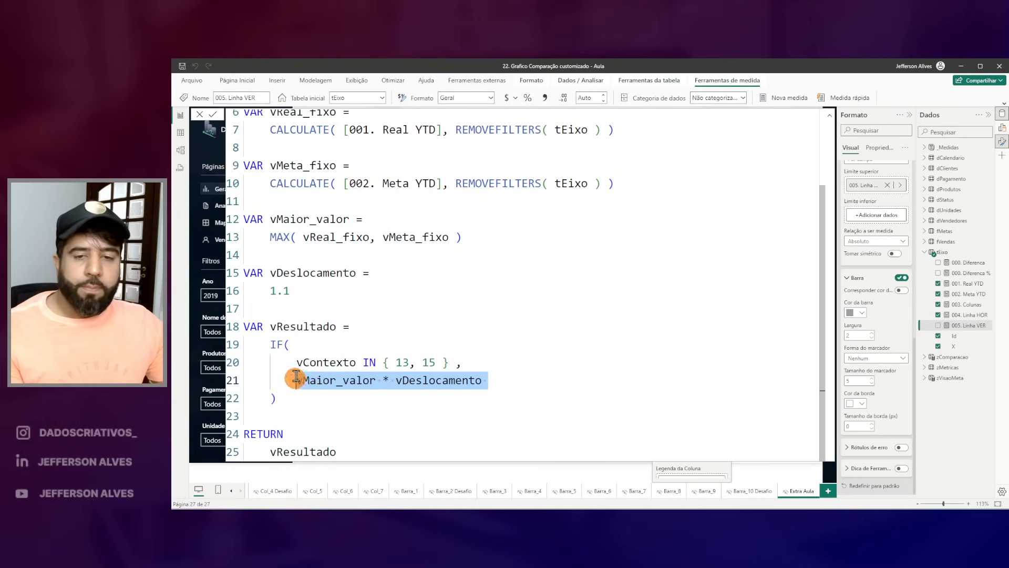
{"action": "left_click_drag", "start_coordinate": [298, 372], "coordinate": [370, 400]}
{"action": "scroll", "coordinate": [356, 287], "scroll_direction": "up", "scroll_amount": 3}
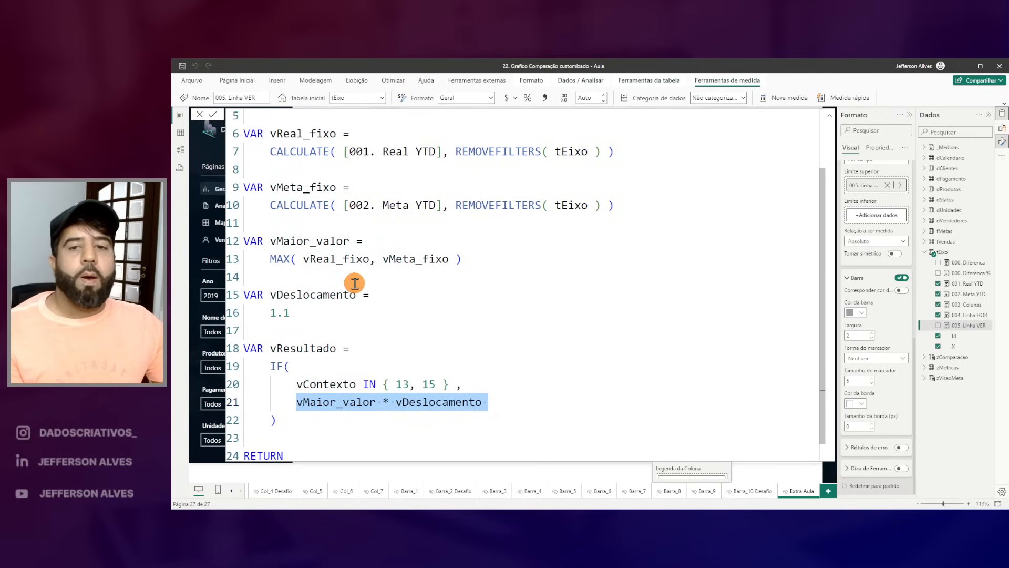
{"action": "mouse_move", "coordinate": [243, 297]}
{"action": "left_mouse_down"}
{"action": "mouse_move", "coordinate": [514, 349]}
{"action": "mouse_move", "coordinate": [230, 308]}
{"action": "left_mouse_up"}
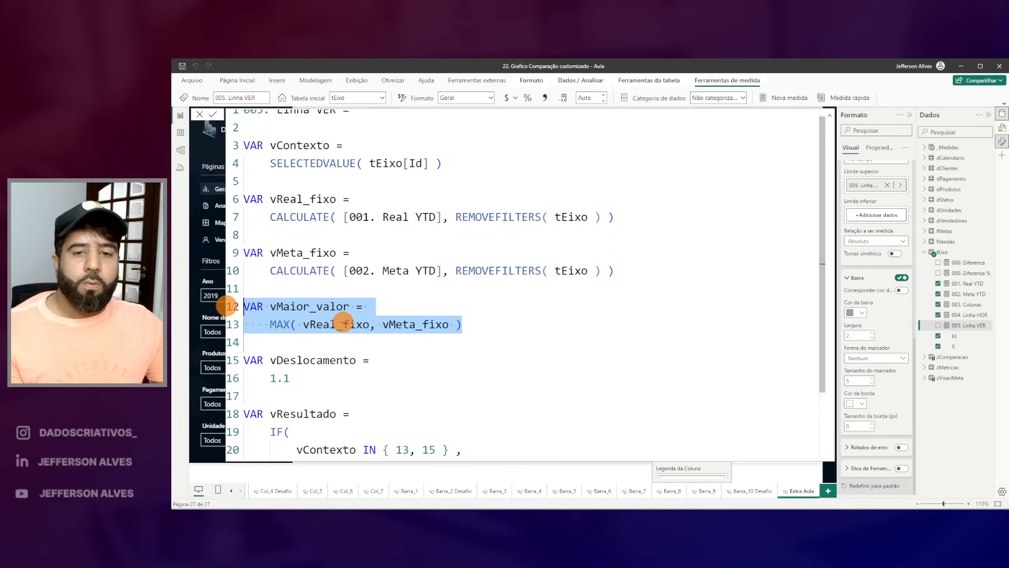
{"action": "left_click_drag", "start_coordinate": [284, 257], "coordinate": [309, 168]}
{"action": "mouse_move", "coordinate": [472, 324]}
{"action": "left_mouse_down"}
{"action": "mouse_move", "coordinate": [237, 209]}
{"action": "mouse_move", "coordinate": [226, 194]}
{"action": "left_mouse_up"}
{"action": "key", "text": "Delete"}
{"action": "left_click_drag", "start_coordinate": [392, 332], "coordinate": [477, 374]}
{"action": "left_click_drag", "start_coordinate": [368, 263], "coordinate": [202, 234]}
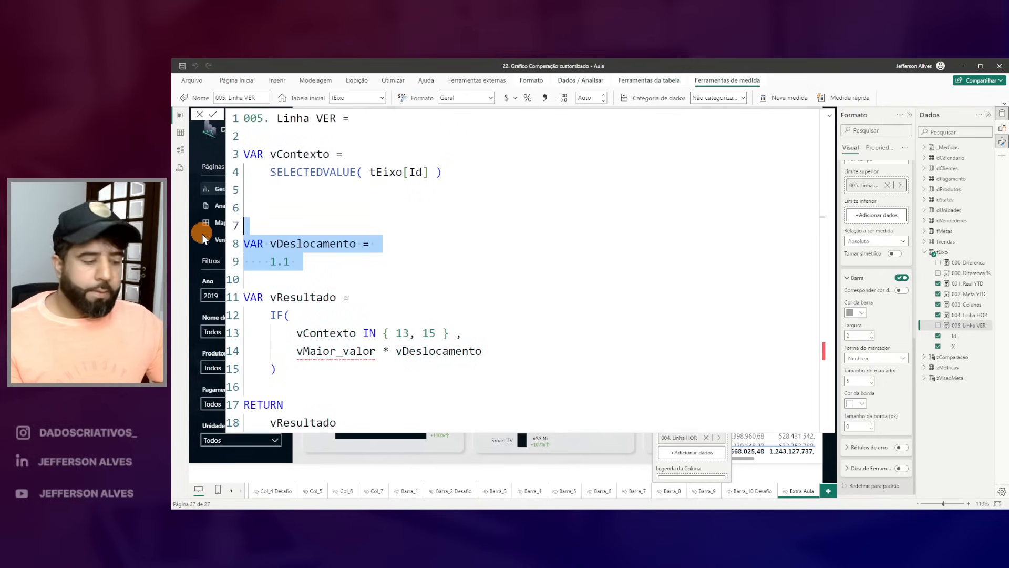
{"action": "key", "text": "Delete"}
Step: Replace the IF result in 005. Linha VER with a reference to the measure [004. Linha HOR]
{"action": "mouse_move", "coordinate": [289, 271]}
{"action": "left_mouse_down"}
{"action": "mouse_move", "coordinate": [502, 296]}
{"action": "mouse_move", "coordinate": [299, 281]}
{"action": "left_mouse_up"}
{"action": "type", "text": "["}
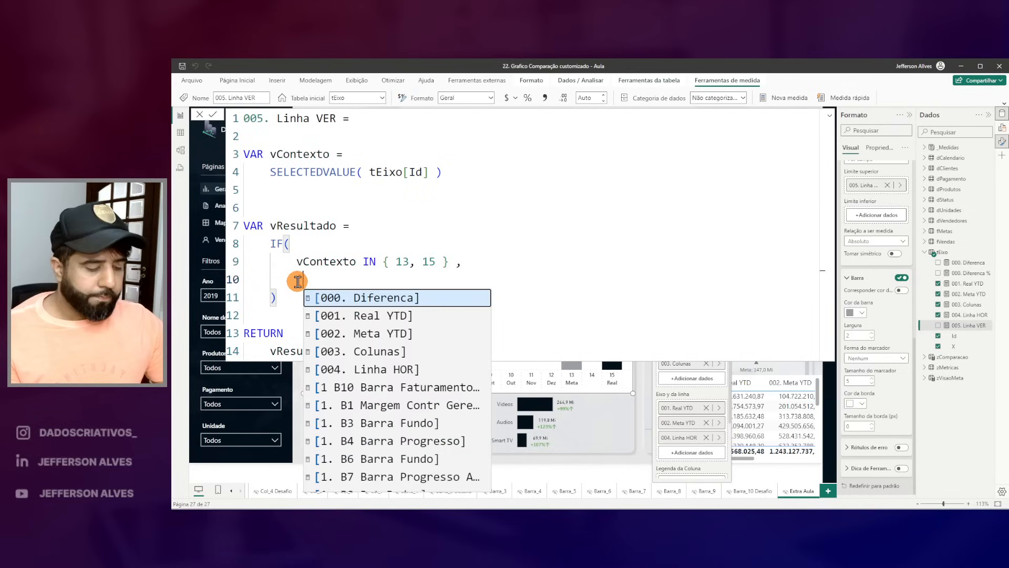
{"action": "type", "text": "004."}
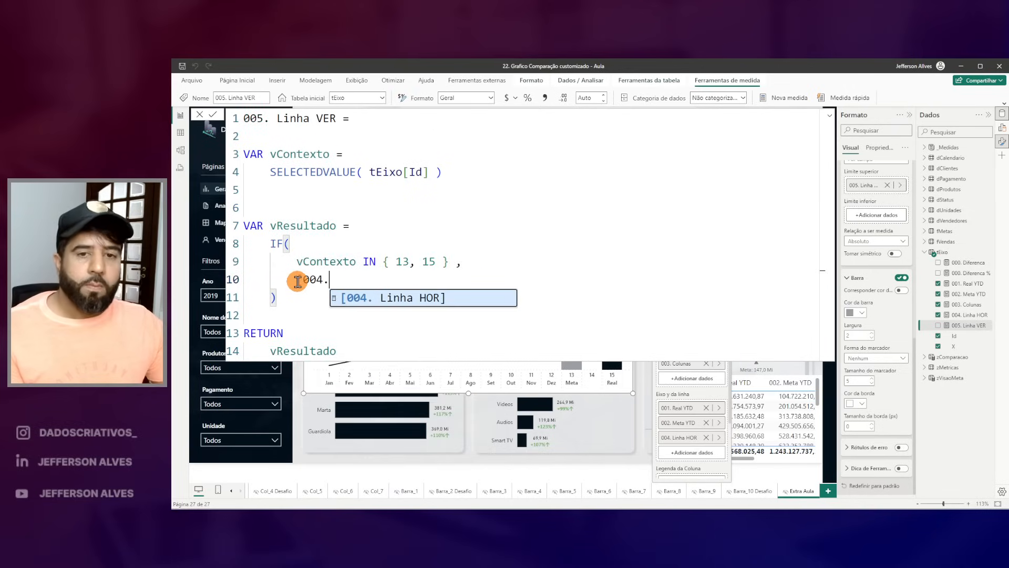
{"action": "key", "text": "Tab"}
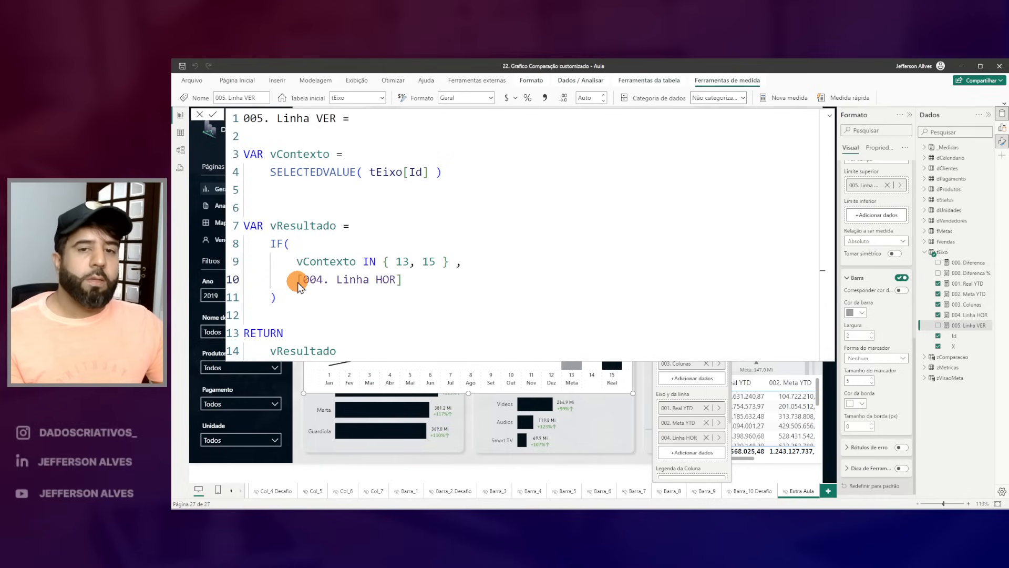
{"action": "mouse_move", "coordinate": [227, 103]}
{"action": "left_mouse_down"}
{"action": "mouse_move", "coordinate": [451, 329]}
{"action": "mouse_move", "coordinate": [534, 351]}
{"action": "left_mouse_up"}
{"action": "key", "text": "Escape"}
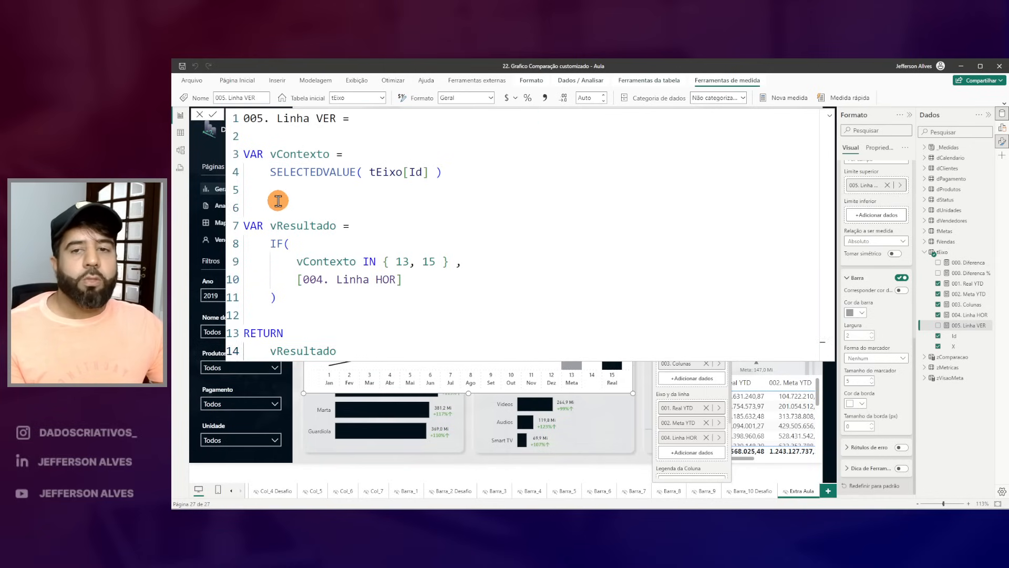
Step: Compare the Meta and Real connector lines with the reference capture in the Snipping Tool, examining the difference label and the blank category 14
{"action": "key", "text": "Escape"}
{"action": "key", "text": "ctrl+2"}
{"action": "left_click_drag", "start_coordinate": [562, 248], "coordinate": [641, 394]}
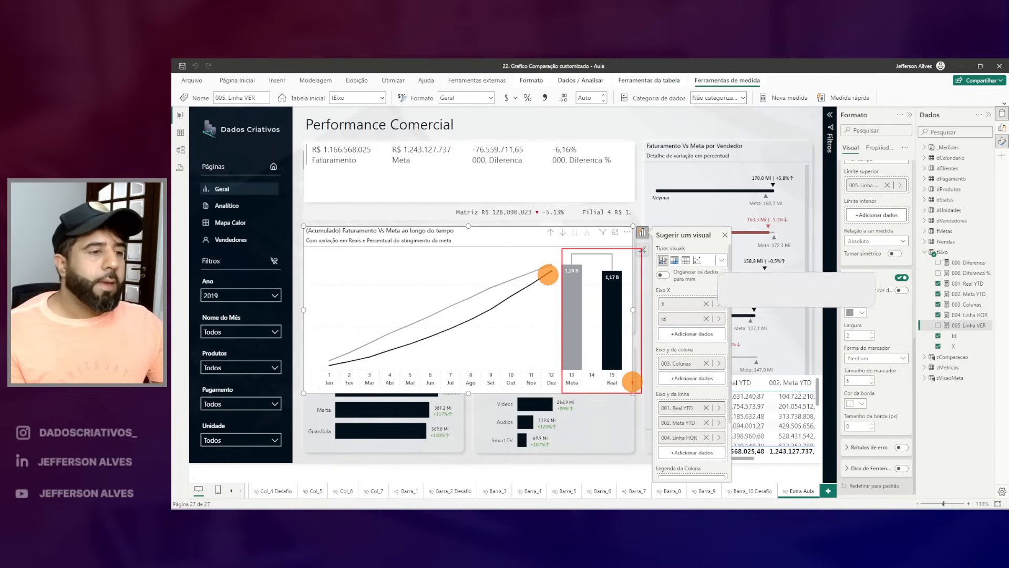
{"action": "key", "text": "Escape"}
{"action": "key", "text": "ctrl+2"}
{"action": "left_click_drag", "start_coordinate": [955, 316], "coordinate": [952, 316]}
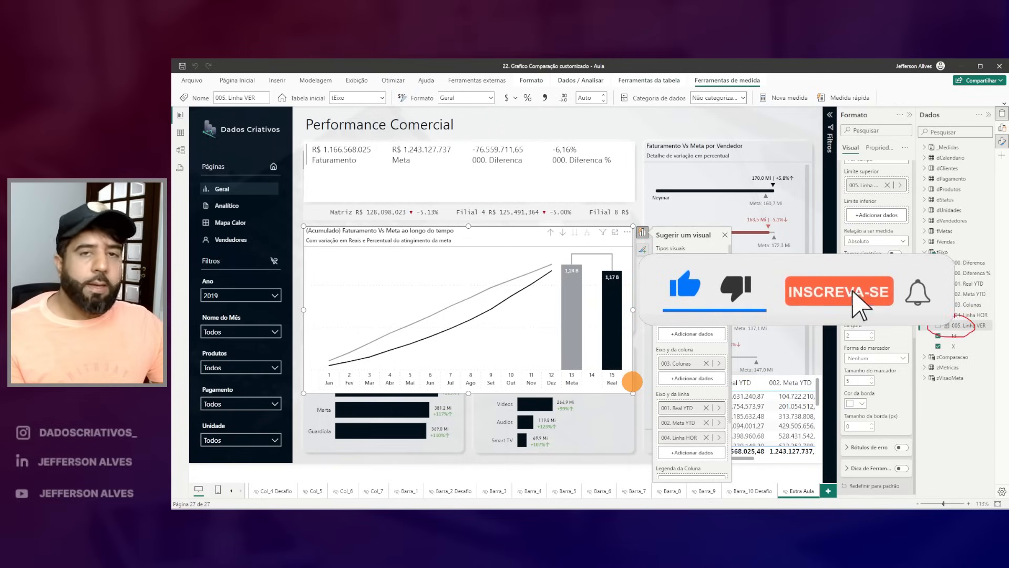
{"action": "key", "text": "Escape"}
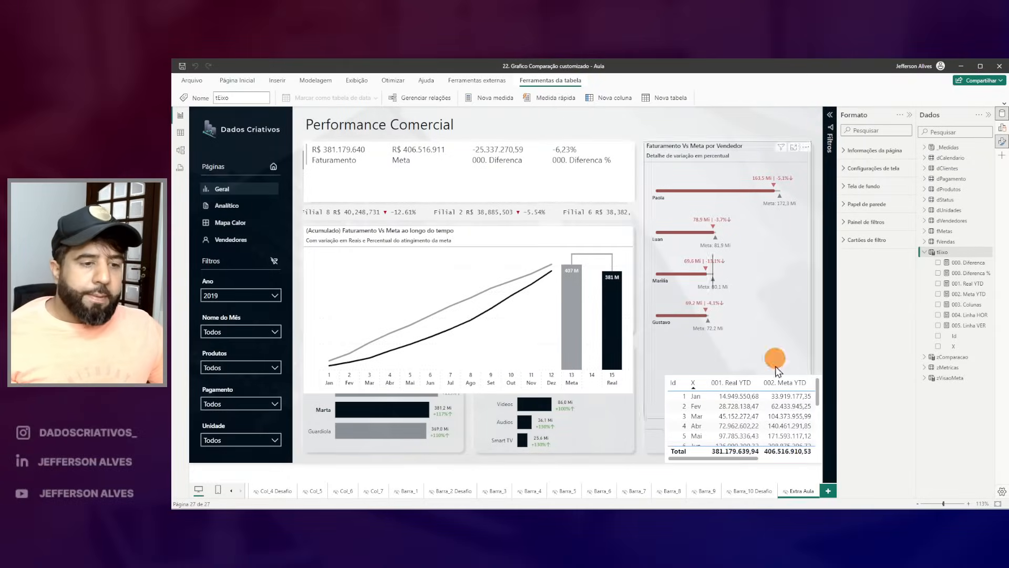
{"action": "key", "text": "alt+Tab"}
{"action": "left_click_drag", "start_coordinate": [768, 148], "coordinate": [763, 164]}
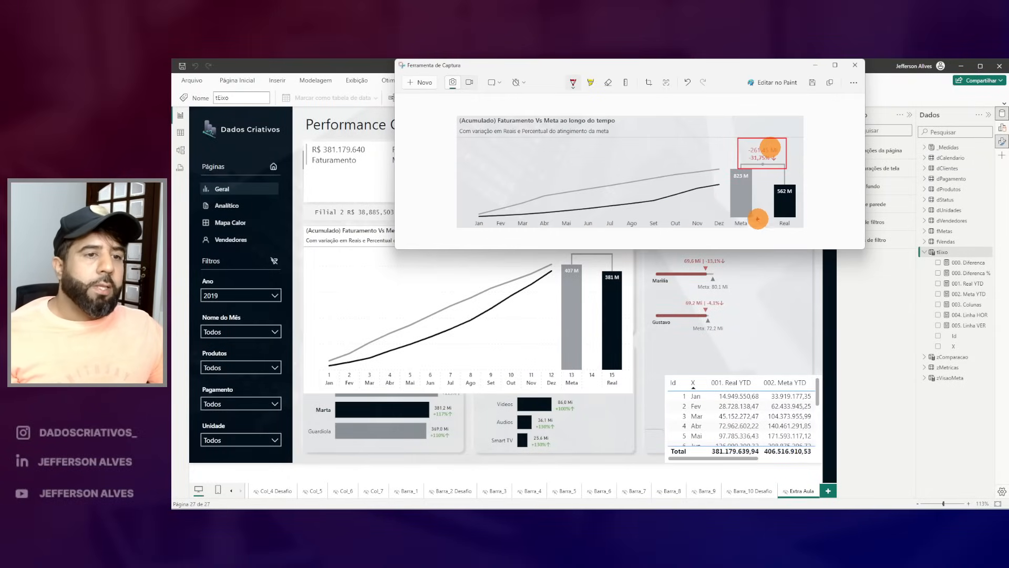
{"action": "left_click_drag", "start_coordinate": [733, 215], "coordinate": [793, 230]}
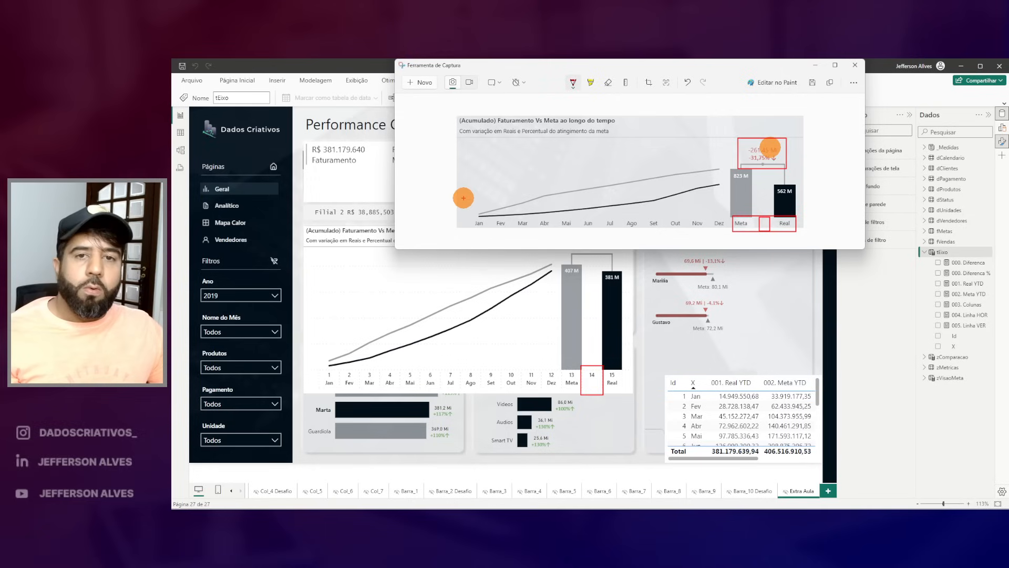
{"action": "left_click", "coordinate": [300, 131]}
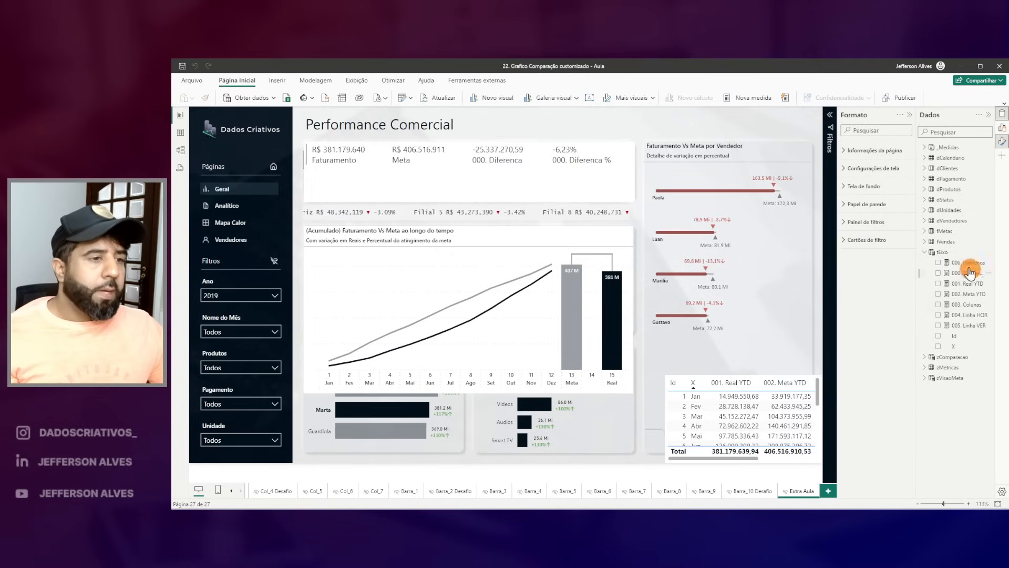
Step: Create a new measure in tEixo named 006. Rotulo Dados from a copy of the 005. Linha VER formula
{"action": "left_click", "coordinate": [986, 324]}
{"action": "key", "text": "ctrl+a"}
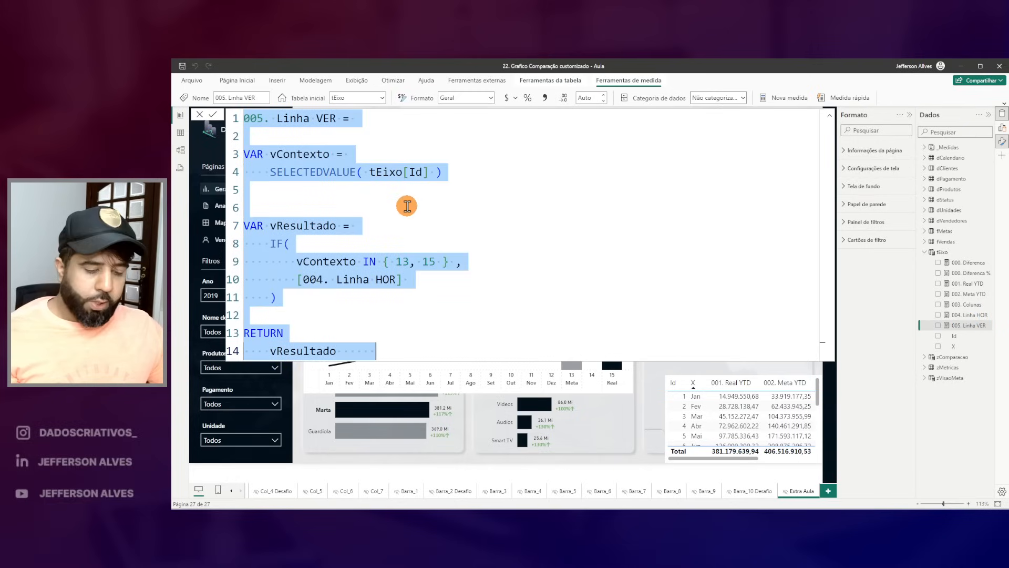
{"action": "right_click", "coordinate": [940, 252]}
{"action": "left_click", "coordinate": [915, 269]}
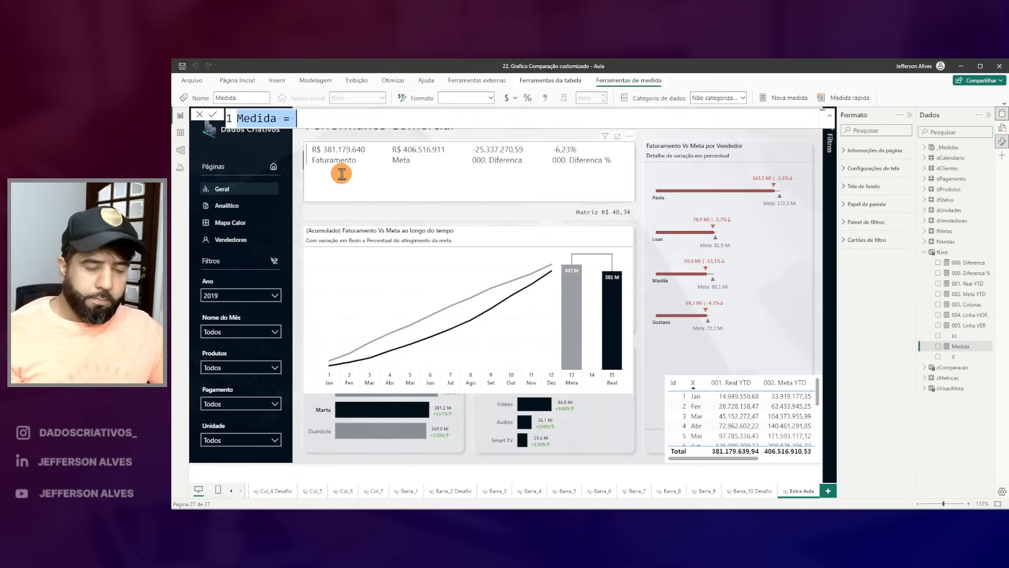
{"action": "key", "text": "ctrl+v"}
{"action": "key", "text": "BackSpace"}
{"action": "type", "text": "6"}
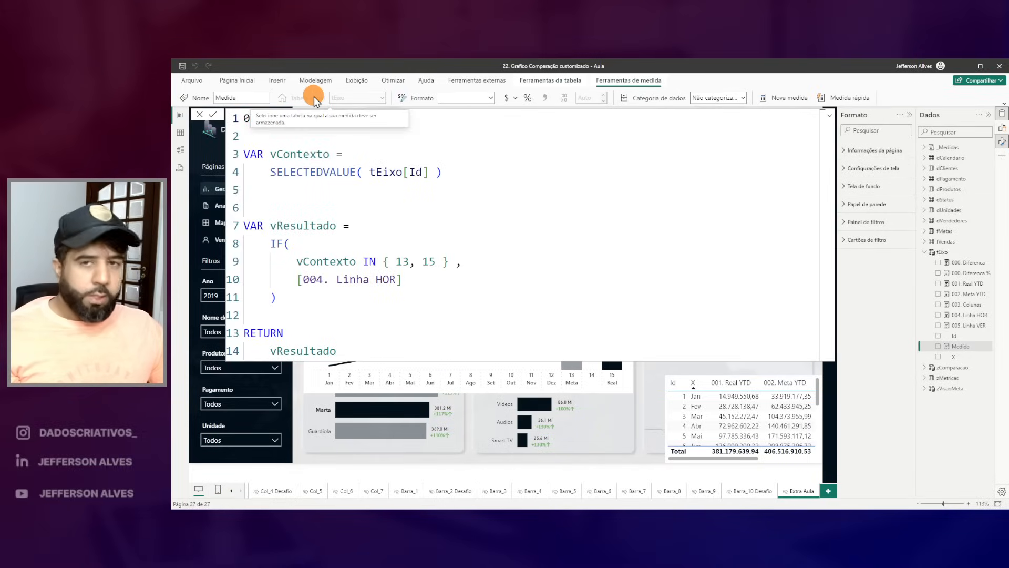
{"action": "left_click_drag", "start_coordinate": [337, 118], "coordinate": [279, 120]}
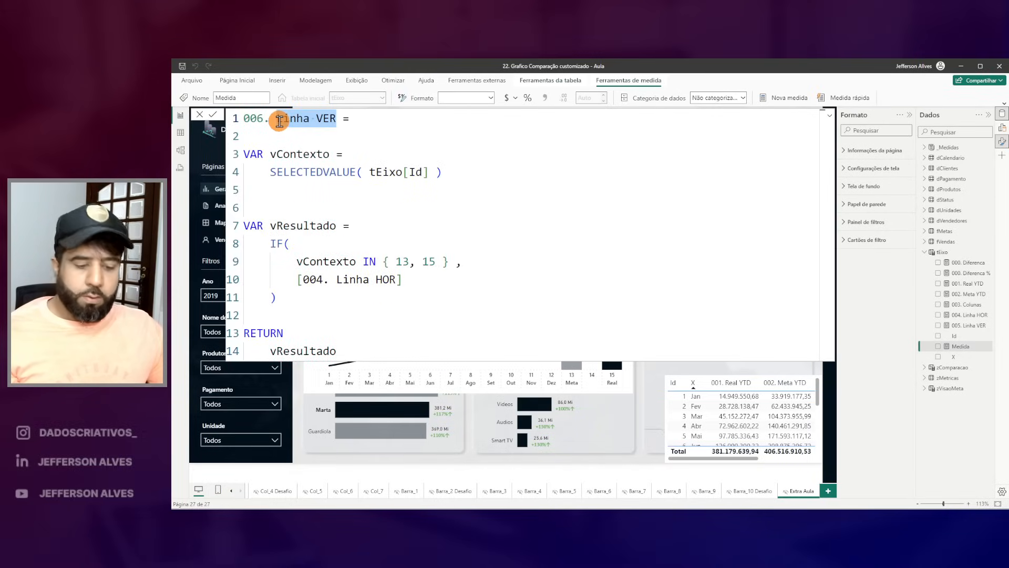
{"action": "type", "text": "Rotulo Dados"}
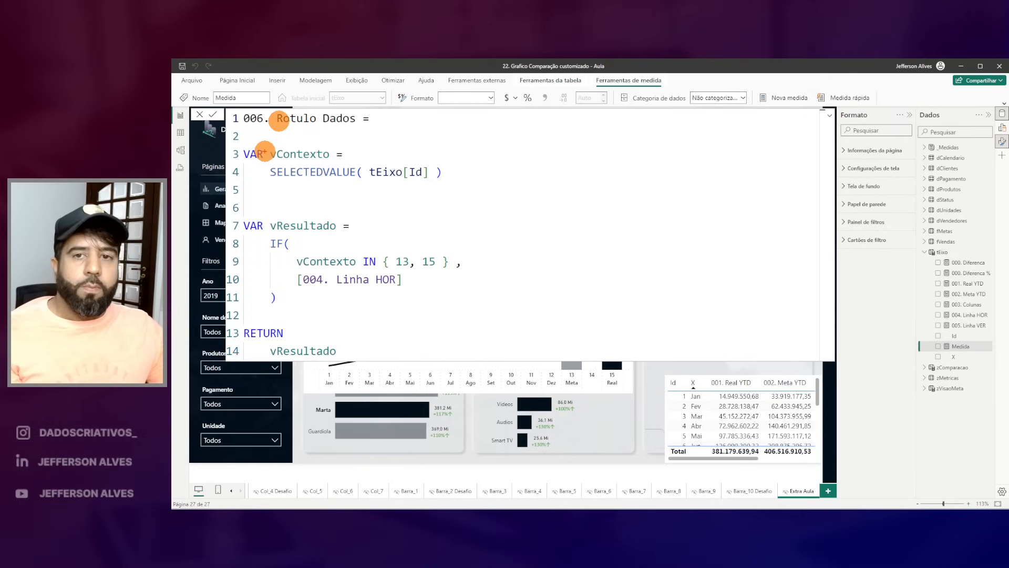
Step: Change the IF condition of 006. Rotulo Dados to vContexto = 14 and save the measure
{"action": "mouse_move", "coordinate": [255, 136]}
{"action": "left_mouse_down"}
{"action": "mouse_move", "coordinate": [461, 175]}
{"action": "mouse_move", "coordinate": [477, 188]}
{"action": "left_mouse_up"}
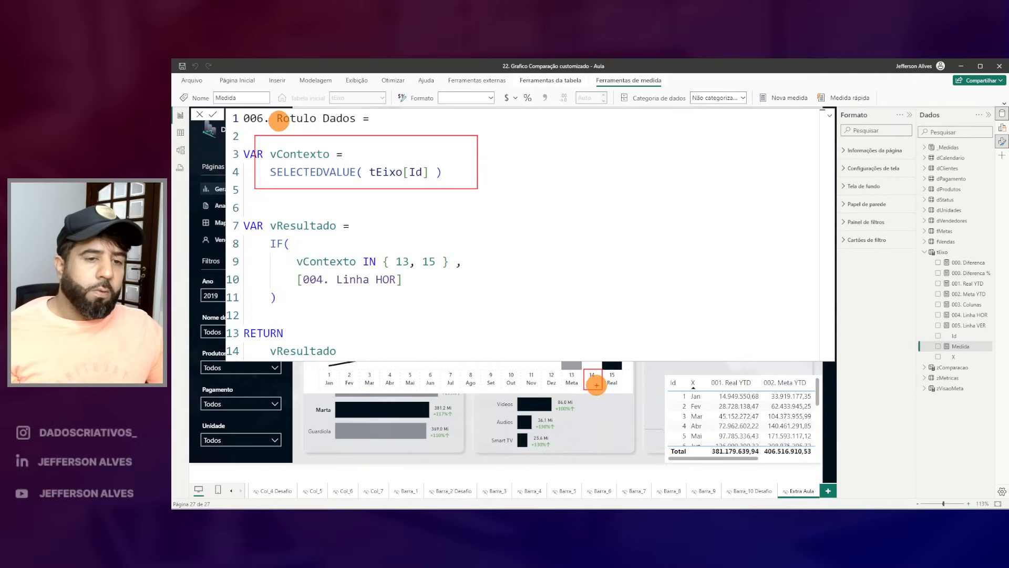
{"action": "left_click_drag", "start_coordinate": [449, 262], "coordinate": [361, 269]}
{"action": "key", "text": "BackSpace"}
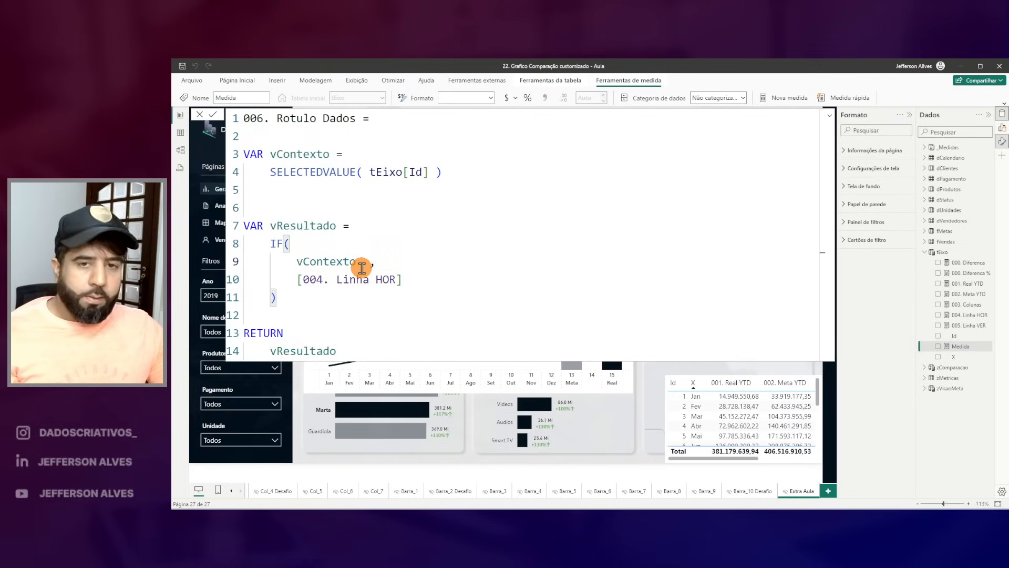
{"action": "type", "text": "= 14"}
{"action": "left_click_drag", "start_coordinate": [585, 370], "coordinate": [602, 390]}
{"action": "left_click_drag", "start_coordinate": [377, 247], "coordinate": [401, 269]}
{"action": "left_click_drag", "start_coordinate": [307, 290], "coordinate": [311, 289]}
{"action": "key", "text": "Escape"}
{"action": "left_click", "coordinate": [312, 328]}
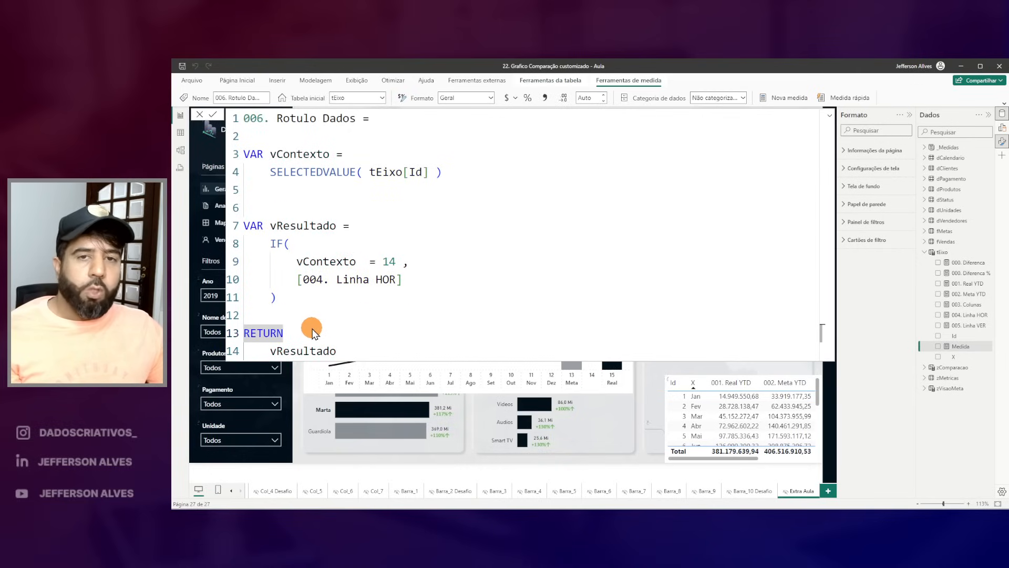
{"action": "key", "text": "Return"}
{"action": "left_click", "coordinate": [283, 196]}
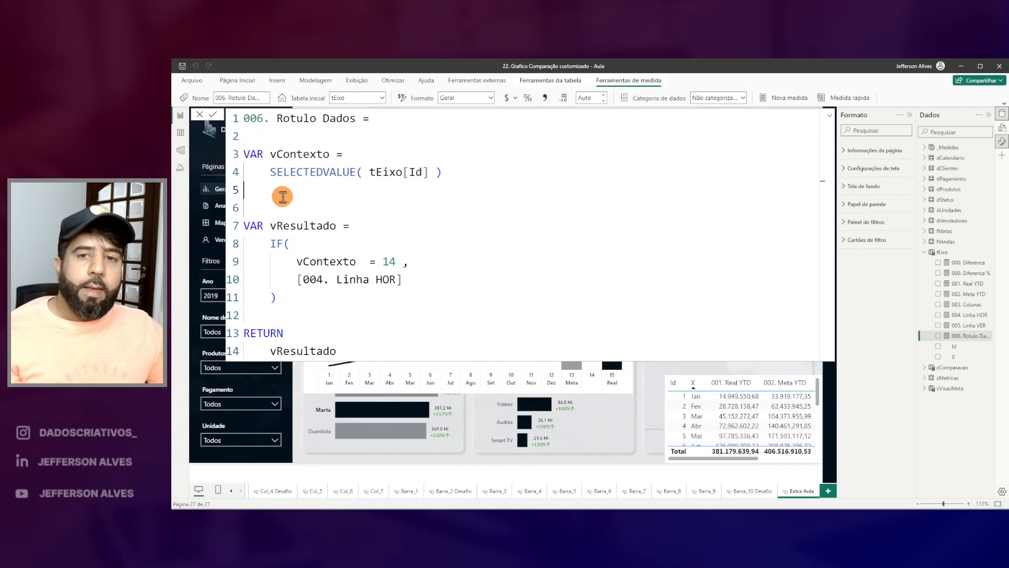
{"action": "key", "text": "Escape"}
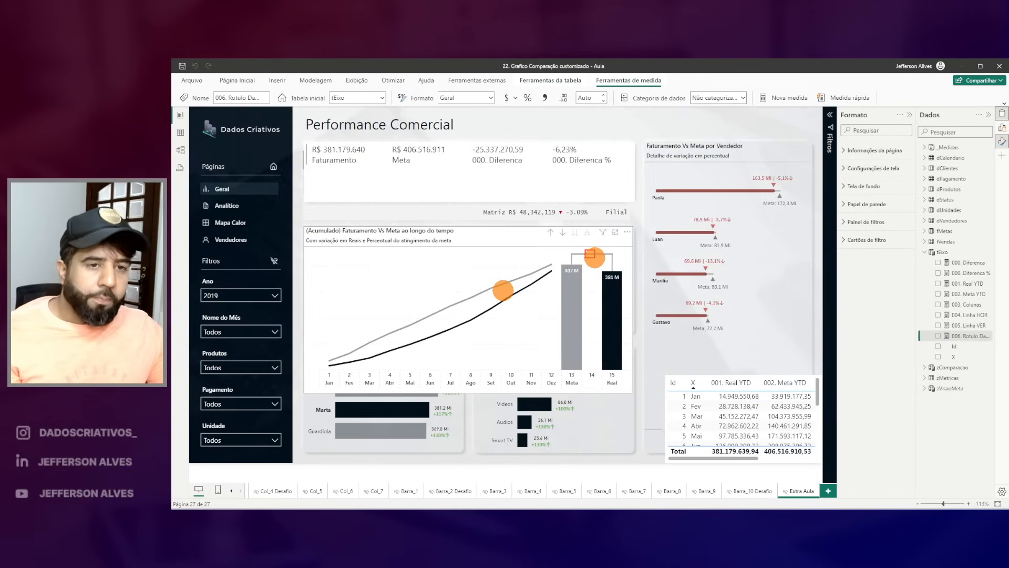
Step: Add the 006. Rotulo Dados measure to the line Y-axis of the accumulated Faturamento Vs Meta chart
{"action": "left_click", "coordinate": [999, 143]}
{"action": "left_click", "coordinate": [371, 227]}
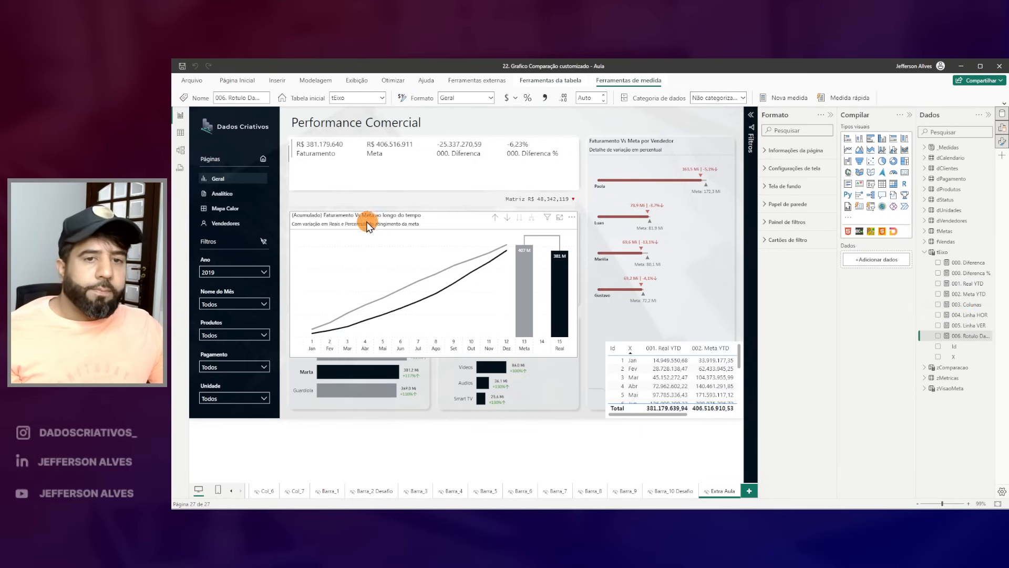
{"action": "left_click_drag", "start_coordinate": [993, 319], "coordinate": [900, 409]}
{"action": "left_click", "coordinate": [998, 129]}
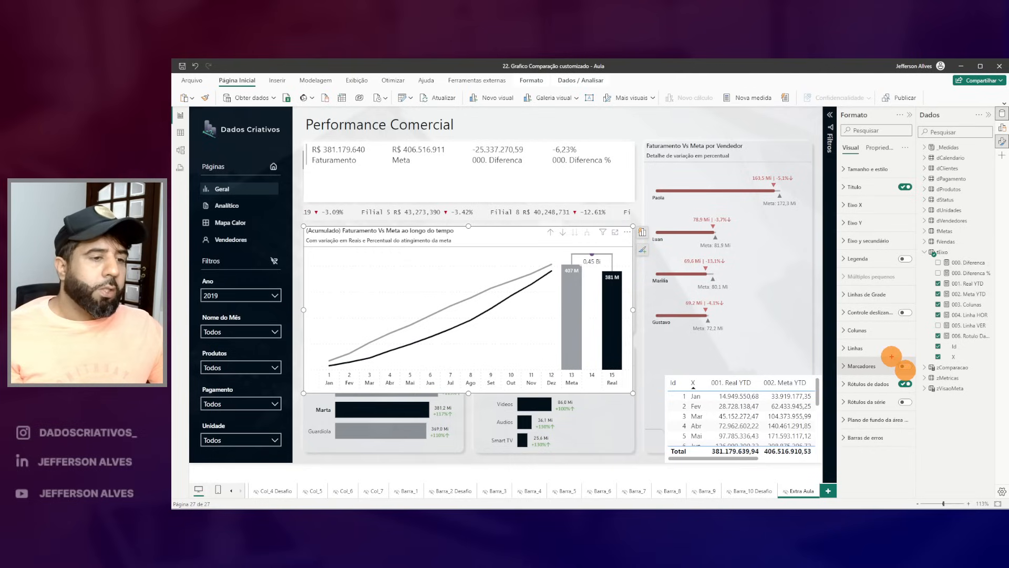
Step: Enable the chart's markers and hide them for the 001. Real YTD, 002. Meta YTD and 004. Linha HOR series
{"action": "left_click", "coordinate": [904, 368]}
{"action": "left_click", "coordinate": [863, 366]}
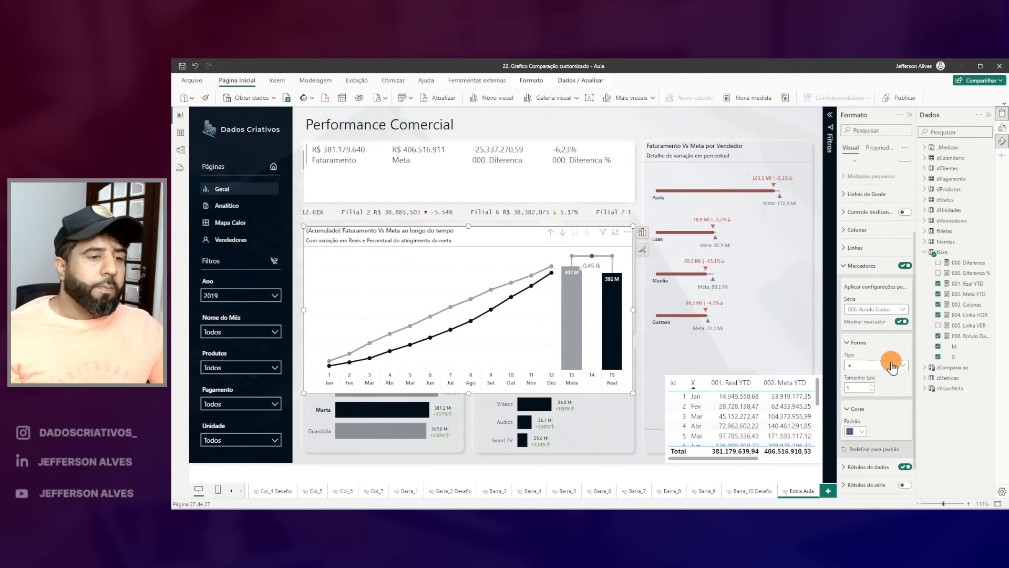
{"action": "left_click", "coordinate": [897, 314]}
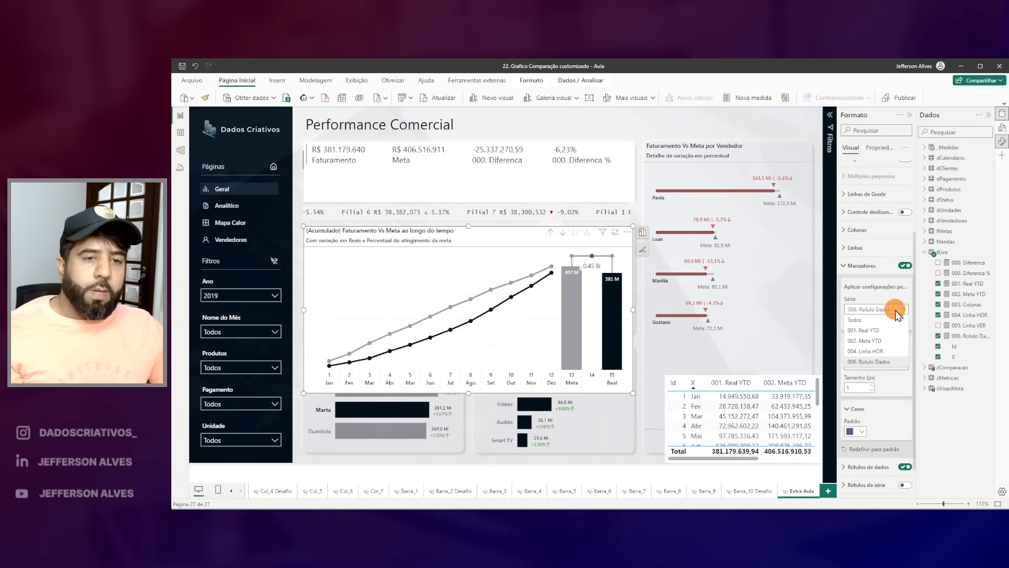
{"action": "left_click", "coordinate": [868, 330]}
{"action": "left_click", "coordinate": [902, 322]}
{"action": "left_click", "coordinate": [902, 309]}
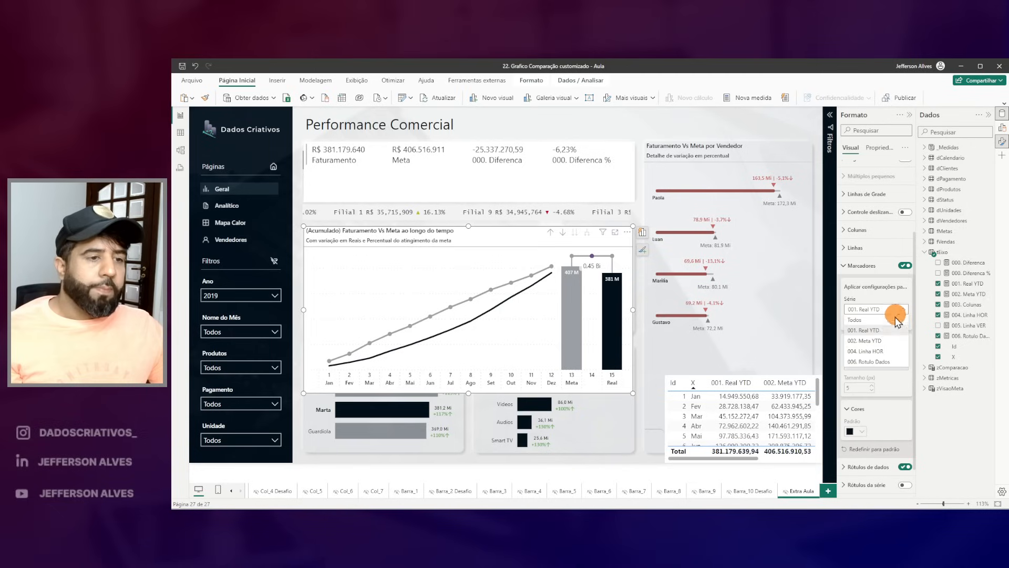
{"action": "left_click", "coordinate": [902, 338]}
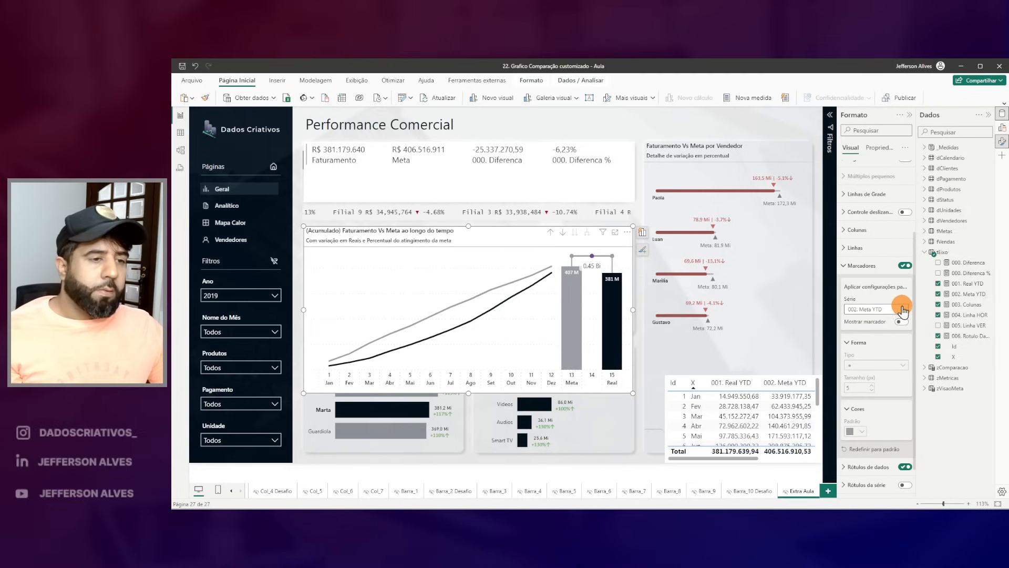
{"action": "left_click", "coordinate": [902, 310]}
{"action": "left_click", "coordinate": [874, 351]}
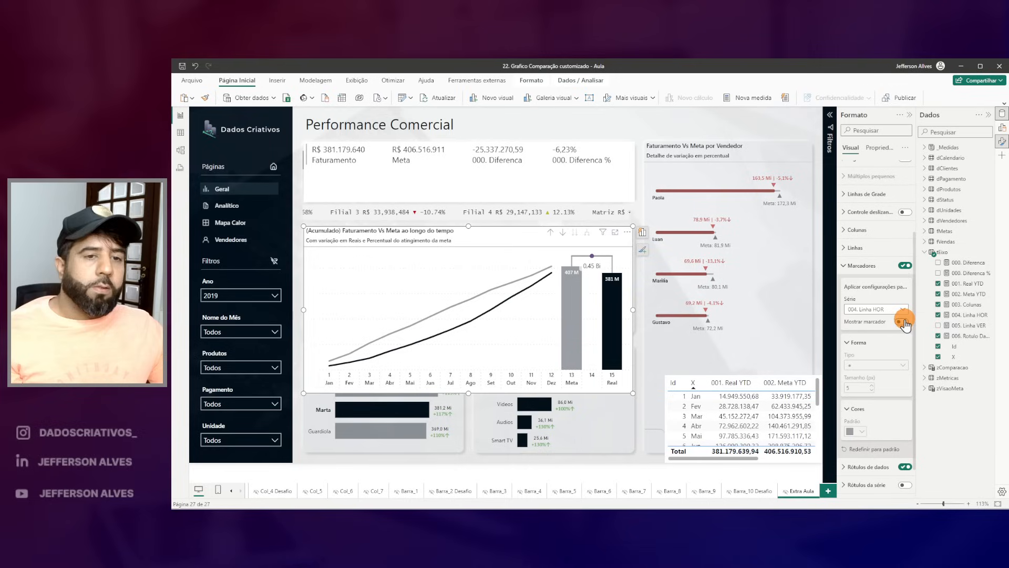
{"action": "left_click", "coordinate": [902, 309]}
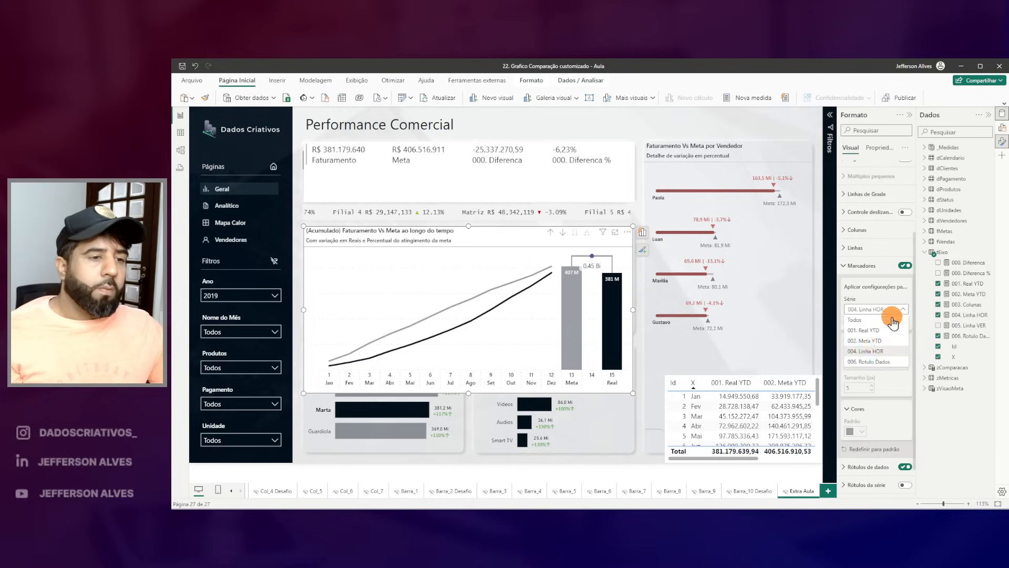
Step: Set the 006. Rotulo Dados series marker to size 3 px with a gray colour
{"action": "left_click", "coordinate": [867, 326]}
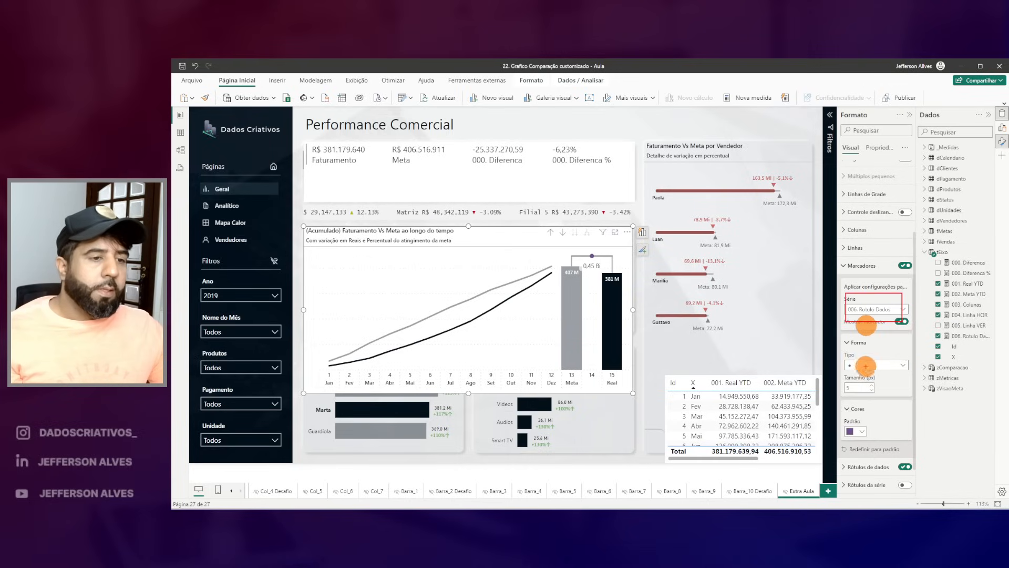
{"action": "double_click", "coordinate": [867, 387]}
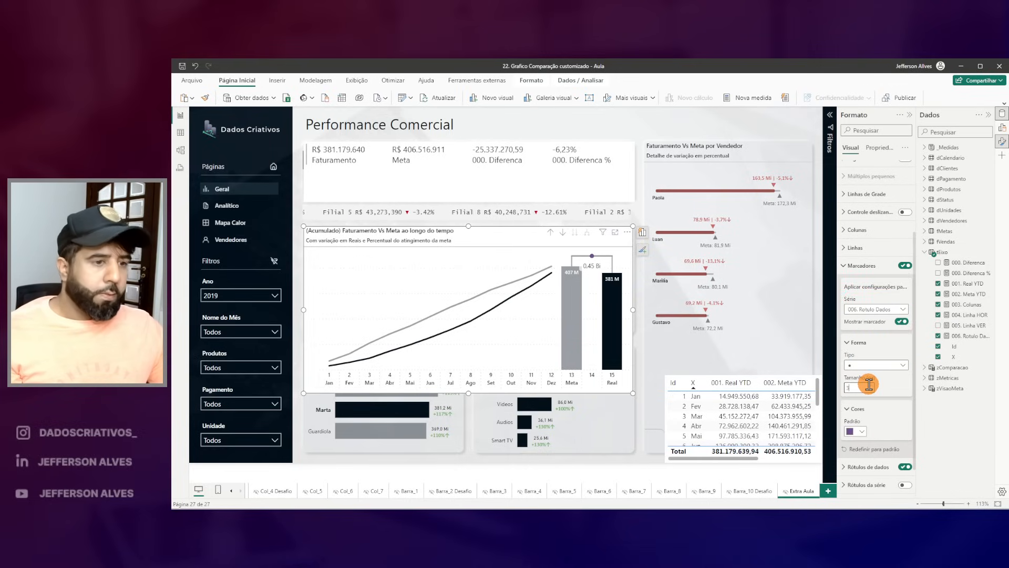
{"action": "type", "text": "3"}
{"action": "left_click", "coordinate": [856, 431]}
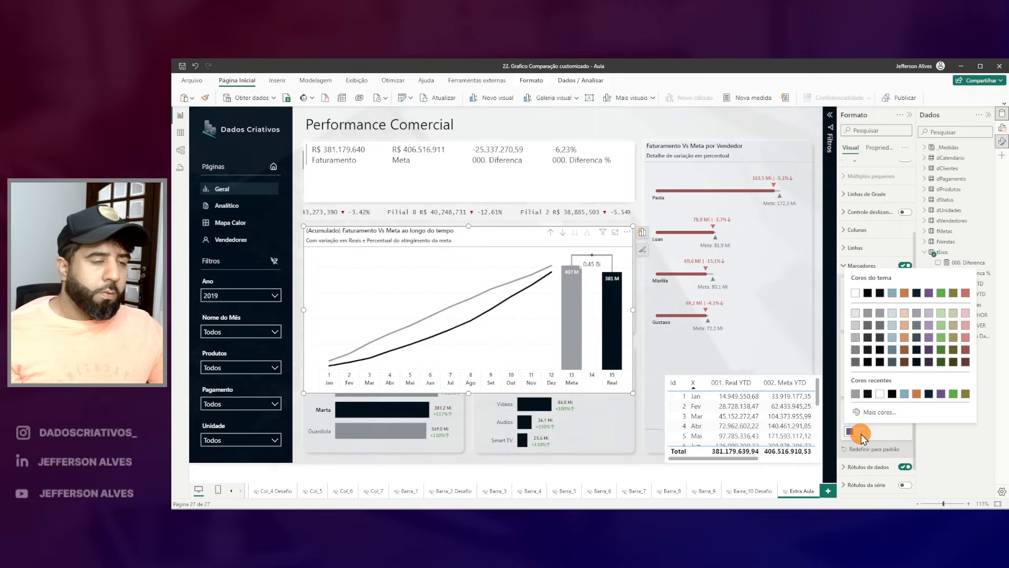
{"action": "left_click", "coordinate": [882, 313]}
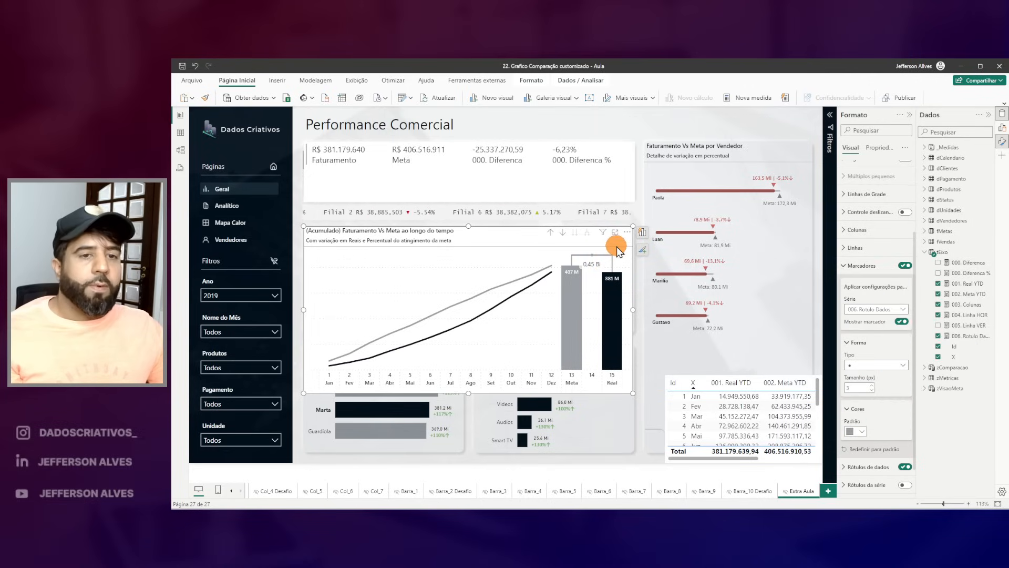
Step: Toggle the background of the data label for the 006. Rotulo Dados series
{"action": "left_click", "coordinate": [853, 265]}
{"action": "left_click", "coordinate": [855, 388]}
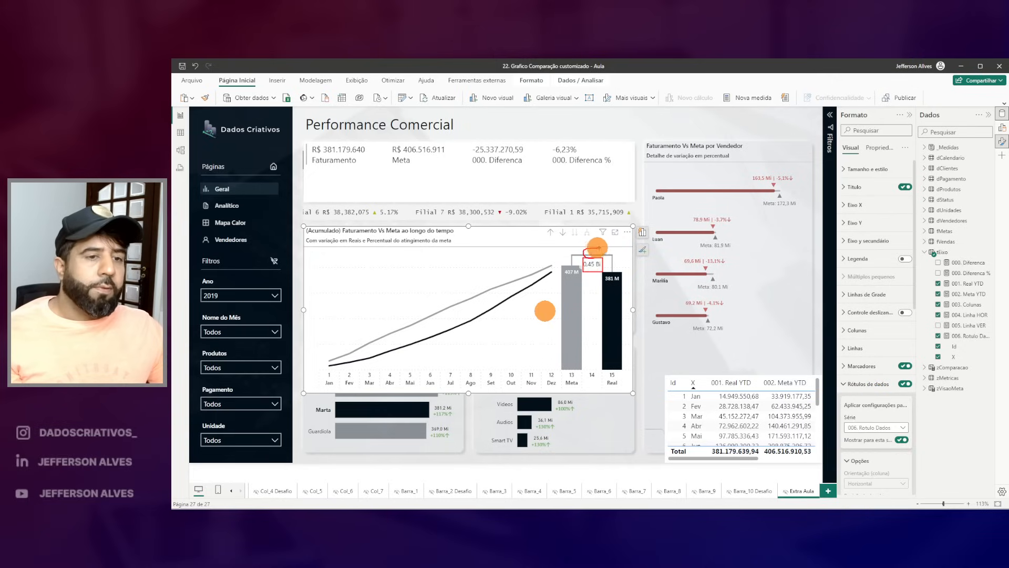
{"action": "scroll", "coordinate": [886, 402], "scroll_direction": "down", "scroll_amount": 5}
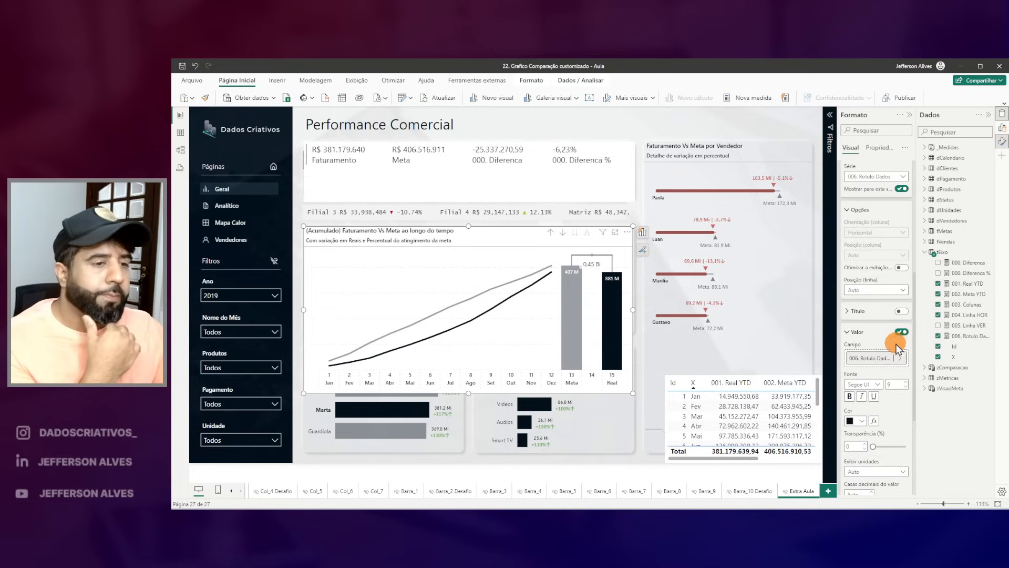
{"action": "scroll", "coordinate": [900, 356], "scroll_direction": "down", "scroll_amount": 3}
{"action": "left_click", "coordinate": [903, 393]}
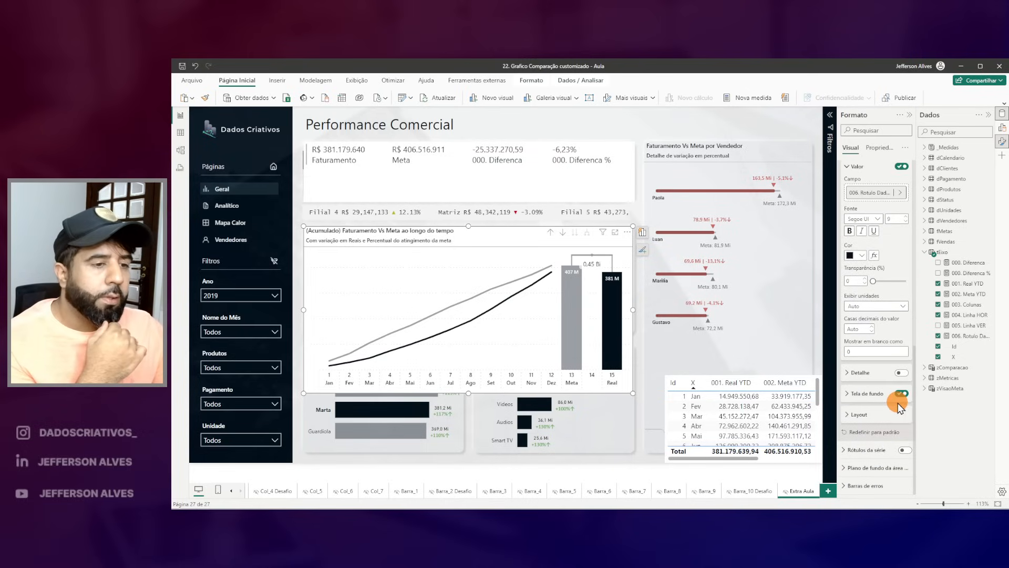
Step: Set the line label position of the 006. Rotulo Dados series to Acima and clear the bar chart's cross-filter
{"action": "scroll", "coordinate": [891, 324], "scroll_direction": "up", "scroll_amount": 5}
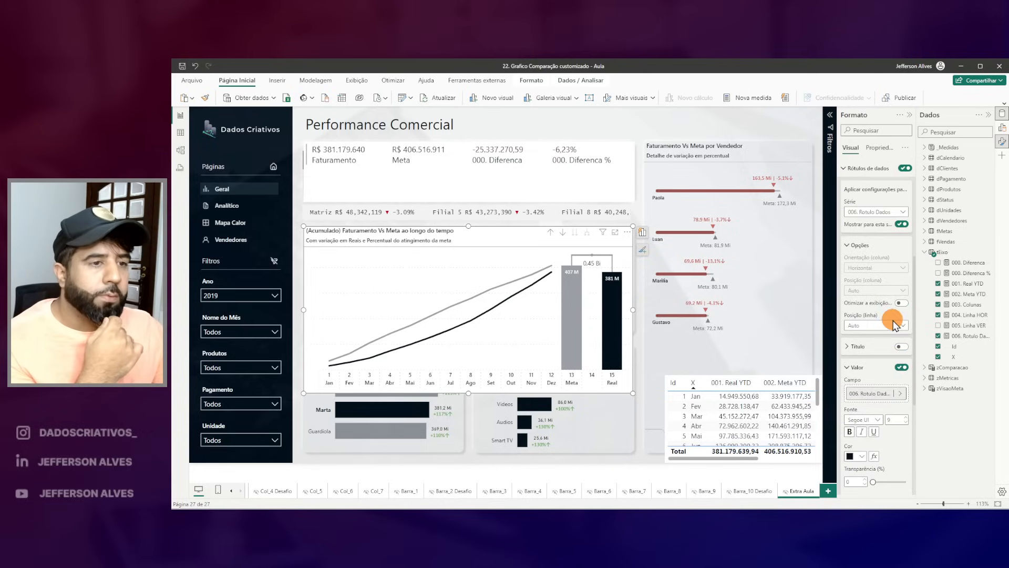
{"action": "scroll", "coordinate": [879, 284], "scroll_direction": "down", "scroll_amount": 3}
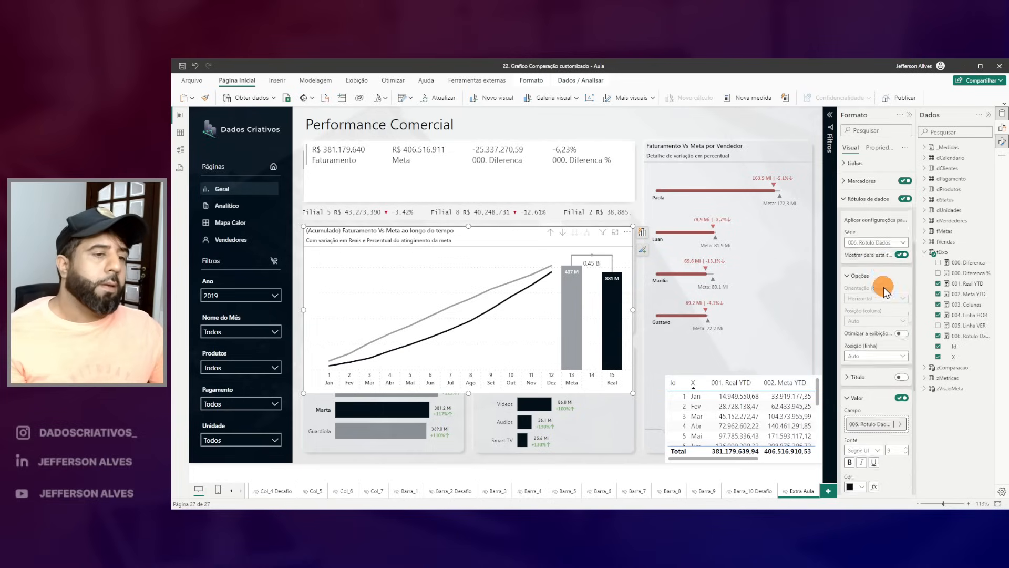
{"action": "scroll", "coordinate": [902, 341], "scroll_direction": "up", "scroll_amount": 1}
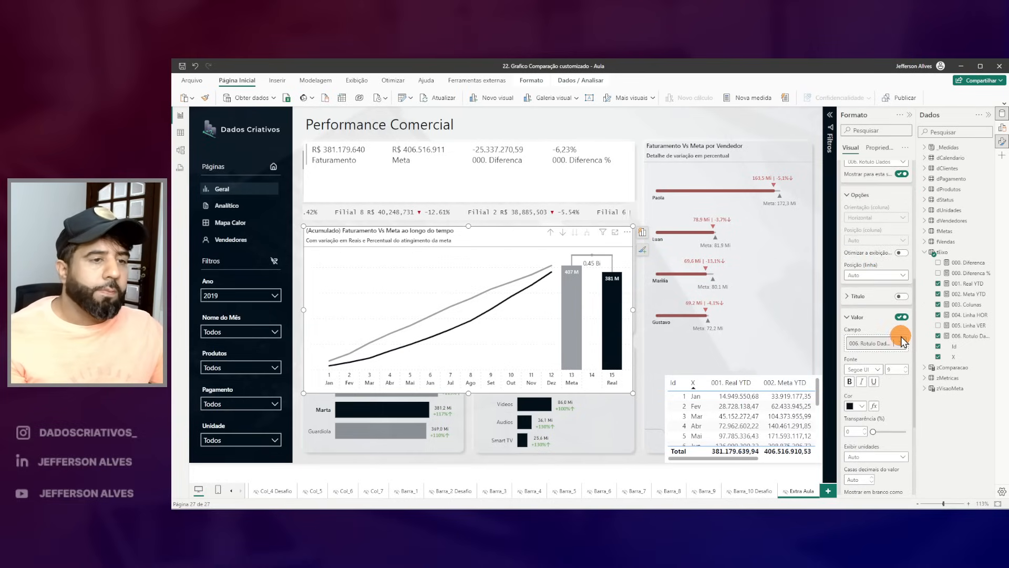
{"action": "left_click", "coordinate": [876, 276]}
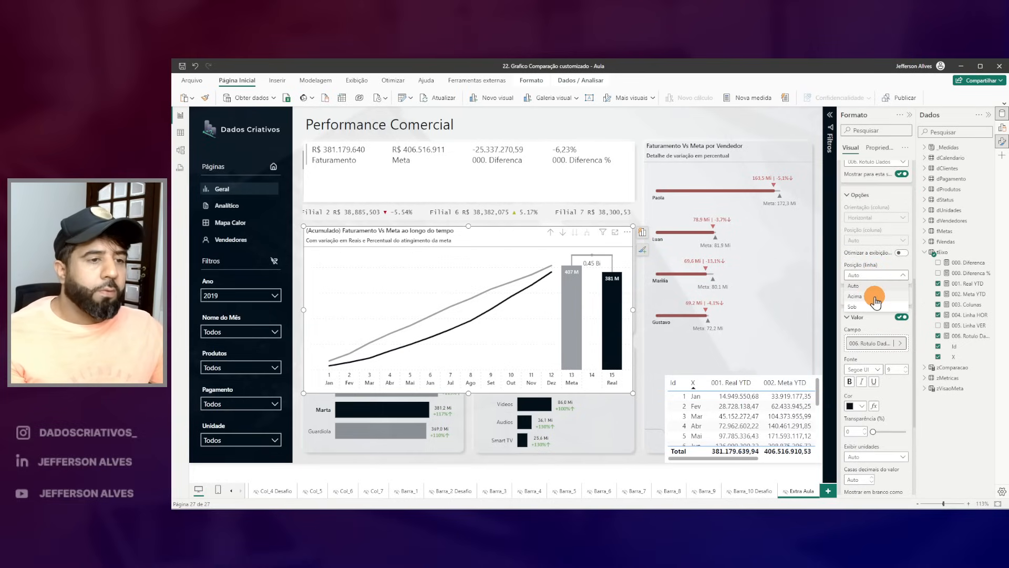
{"action": "left_click", "coordinate": [874, 298]}
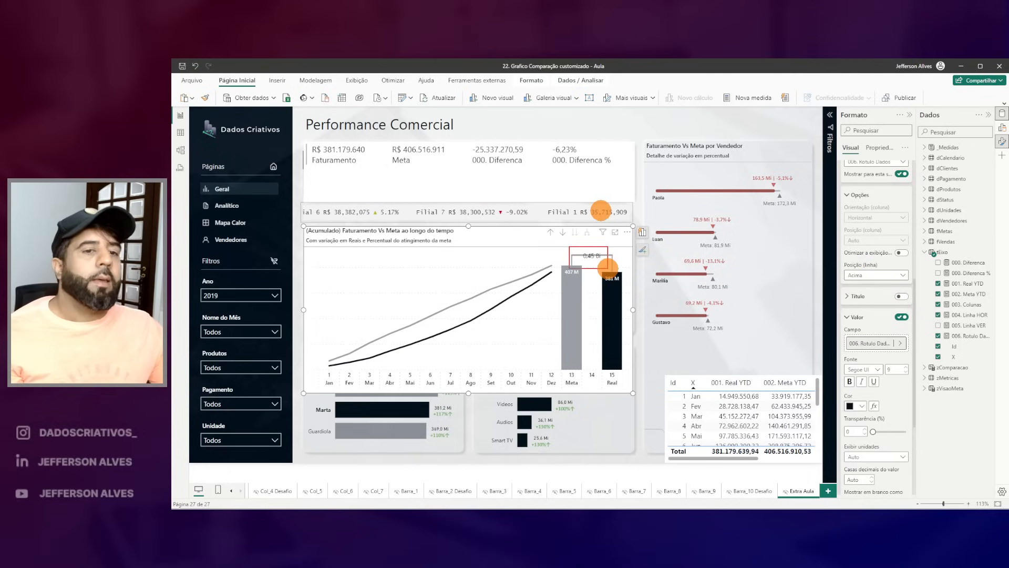
{"action": "left_click", "coordinate": [386, 431]}
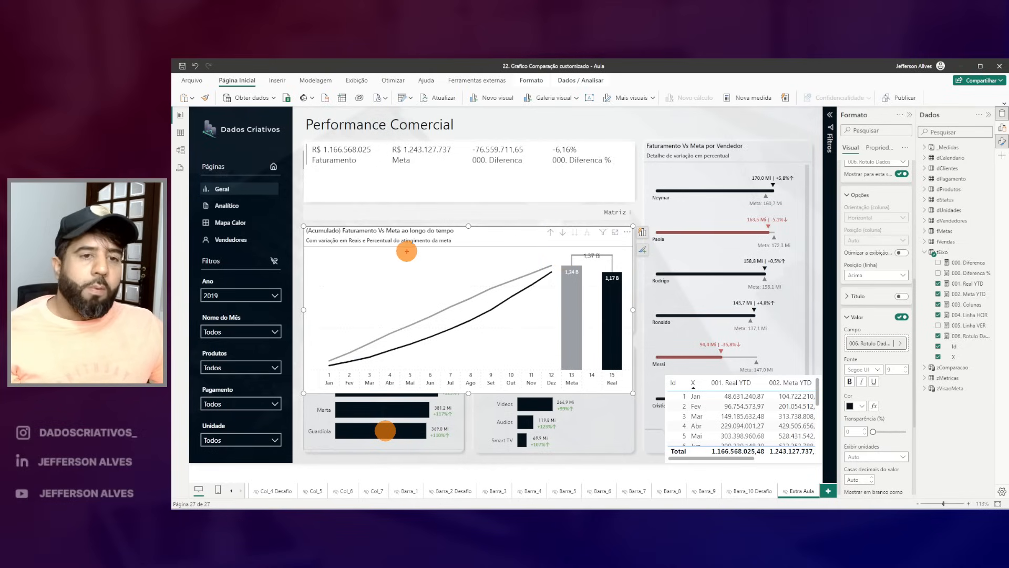
{"action": "left_click_drag", "start_coordinate": [308, 258], "coordinate": [627, 254]}
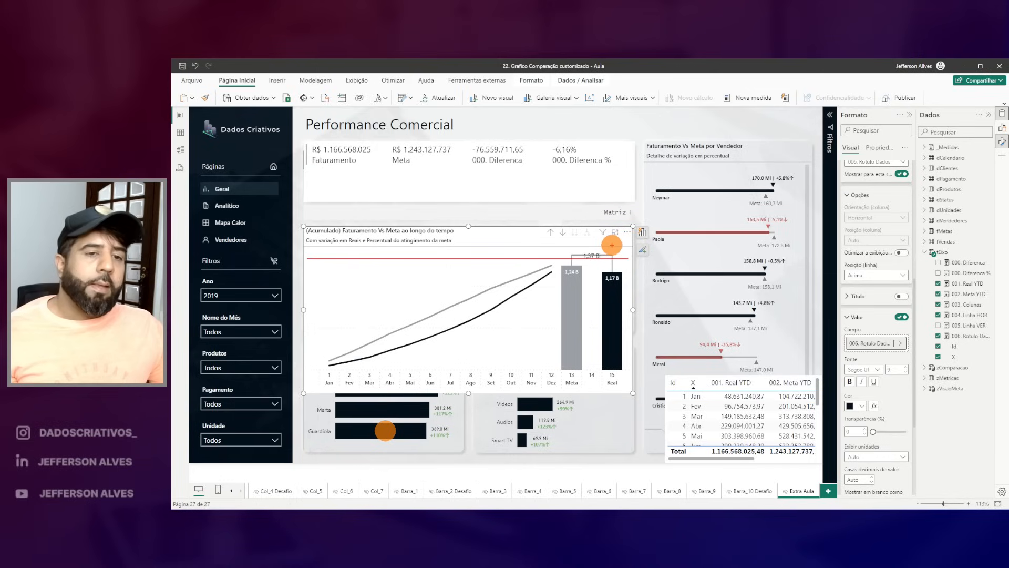
{"action": "left_click_drag", "start_coordinate": [577, 248], "coordinate": [544, 253]}
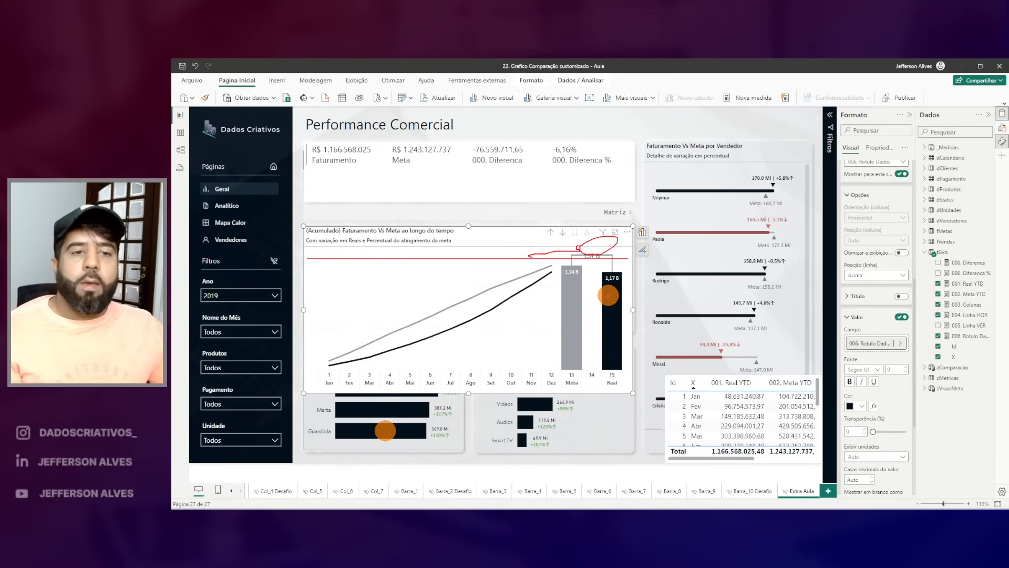
{"action": "key", "text": "Escape"}
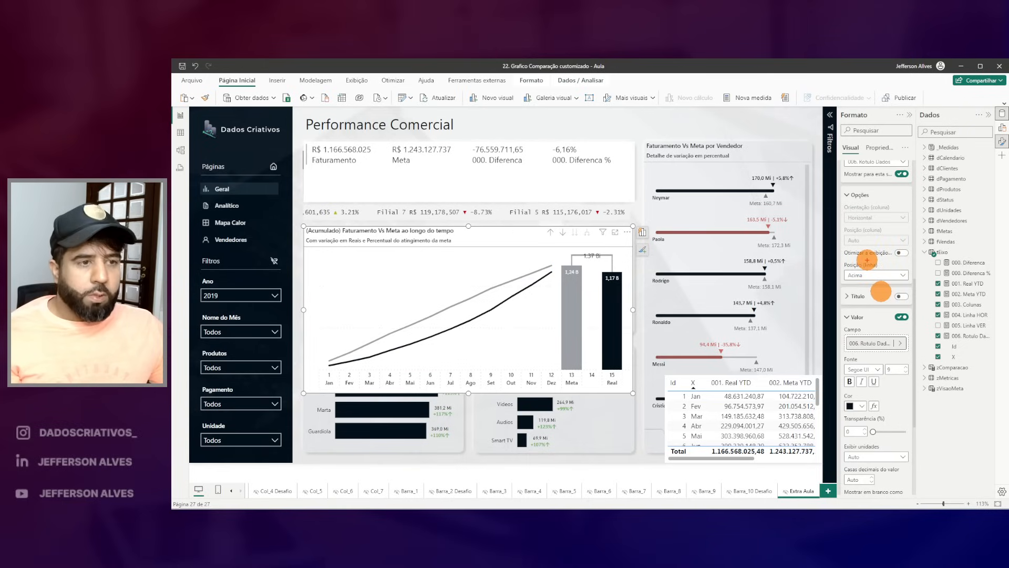
{"action": "mouse_move", "coordinate": [864, 258]}
{"action": "left_mouse_down"}
{"action": "mouse_move", "coordinate": [840, 270]}
{"action": "mouse_move", "coordinate": [872, 254]}
{"action": "left_mouse_up"}
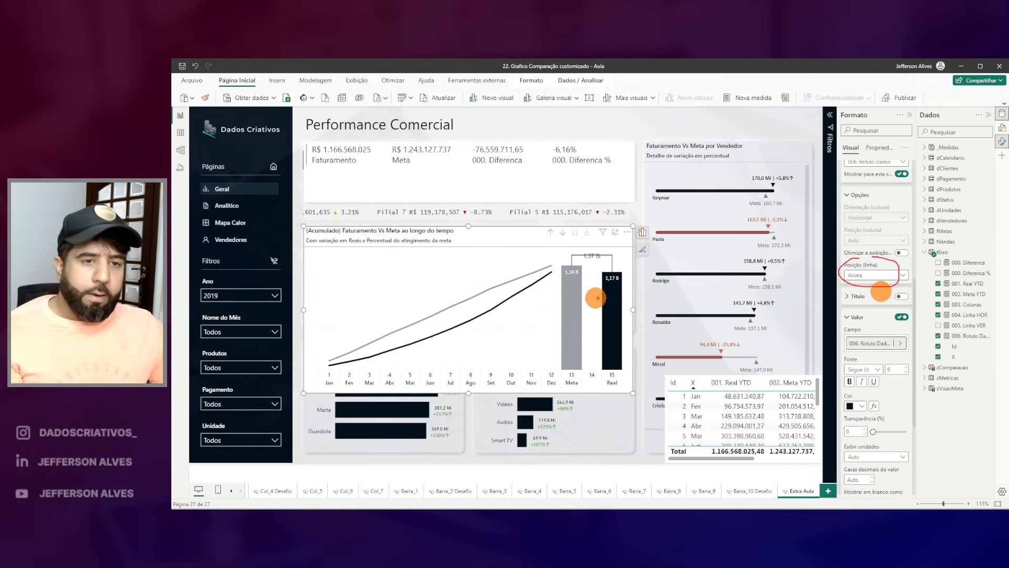
{"action": "mouse_move", "coordinate": [623, 262]}
{"action": "left_mouse_down"}
{"action": "mouse_move", "coordinate": [489, 364]}
{"action": "mouse_move", "coordinate": [447, 371]}
{"action": "left_mouse_up"}
{"action": "left_click_drag", "start_coordinate": [612, 241], "coordinate": [610, 243]}
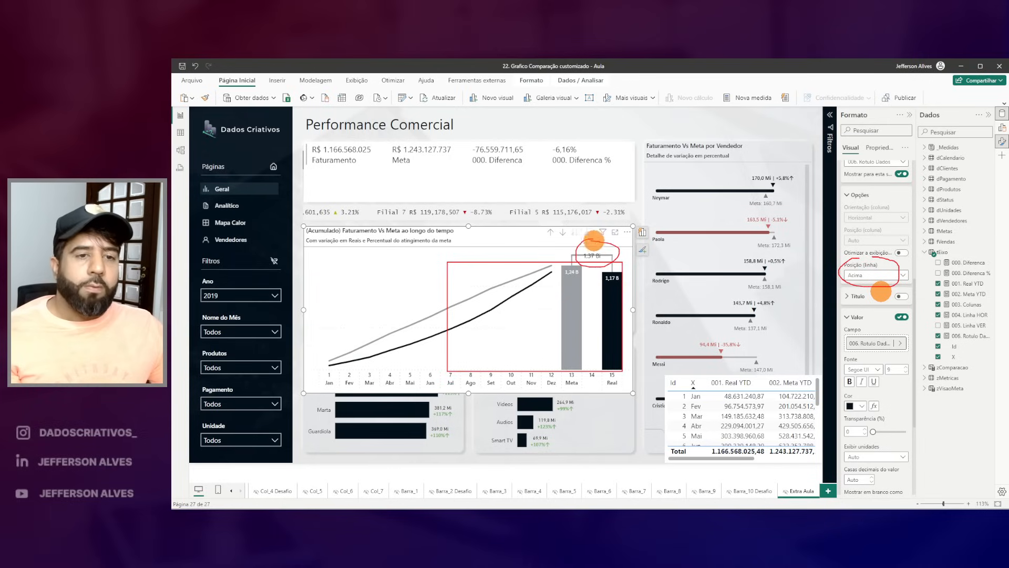
{"action": "key", "text": "Escape"}
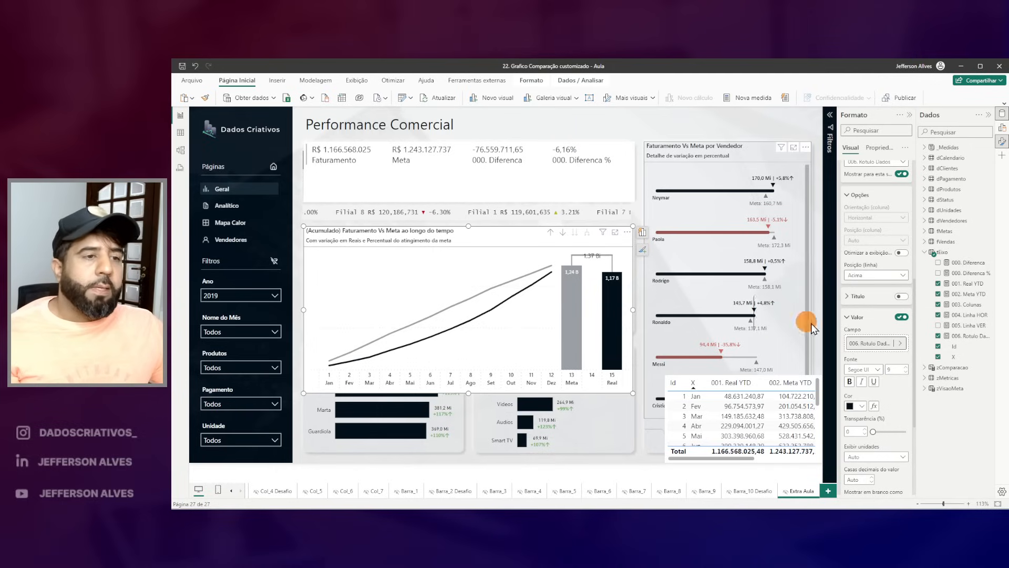
Step: Open the Y-axis range settings of the accumulated Faturamento Vs Meta chart
{"action": "scroll", "coordinate": [862, 316], "scroll_direction": "up", "scroll_amount": 5}
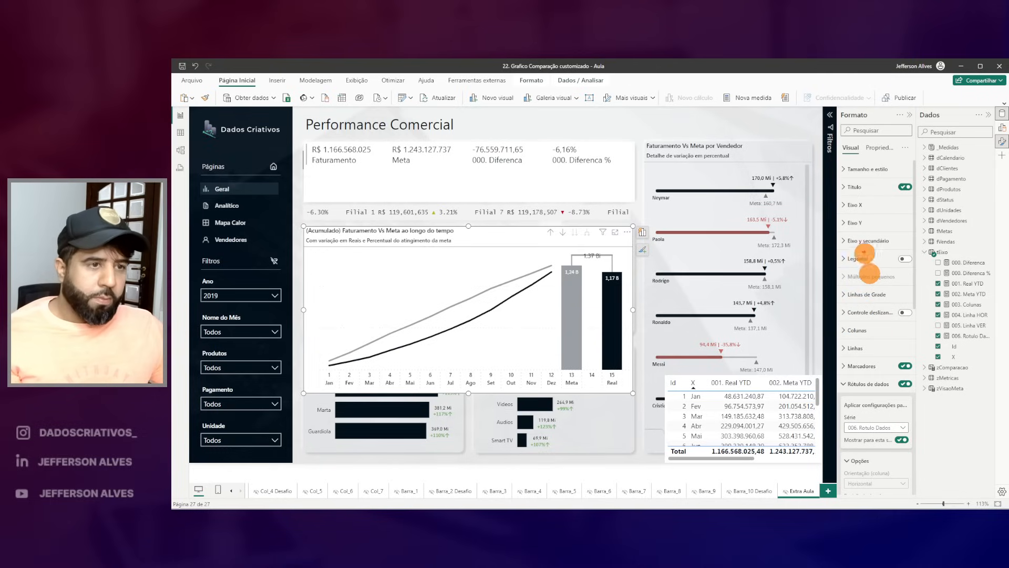
{"action": "left_click", "coordinate": [844, 222]}
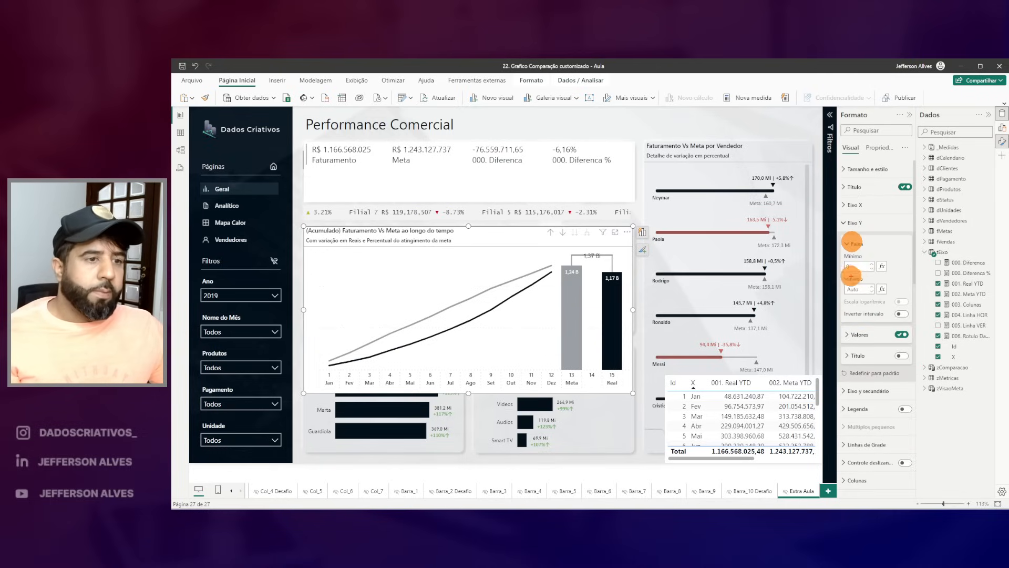
{"action": "left_click_drag", "start_coordinate": [887, 279], "coordinate": [887, 298]}
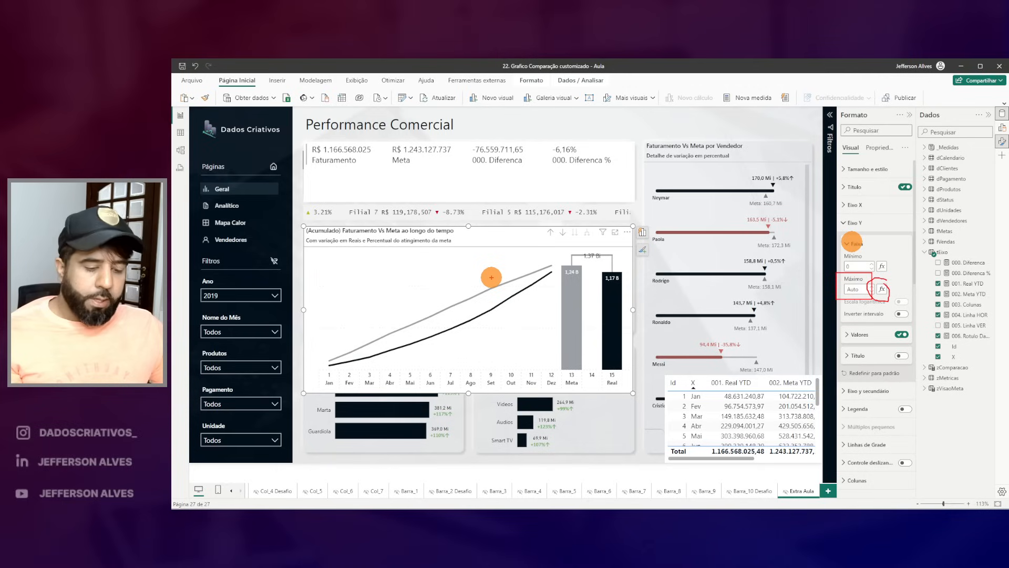
{"action": "left_click_drag", "start_coordinate": [483, 254], "coordinate": [613, 255]}
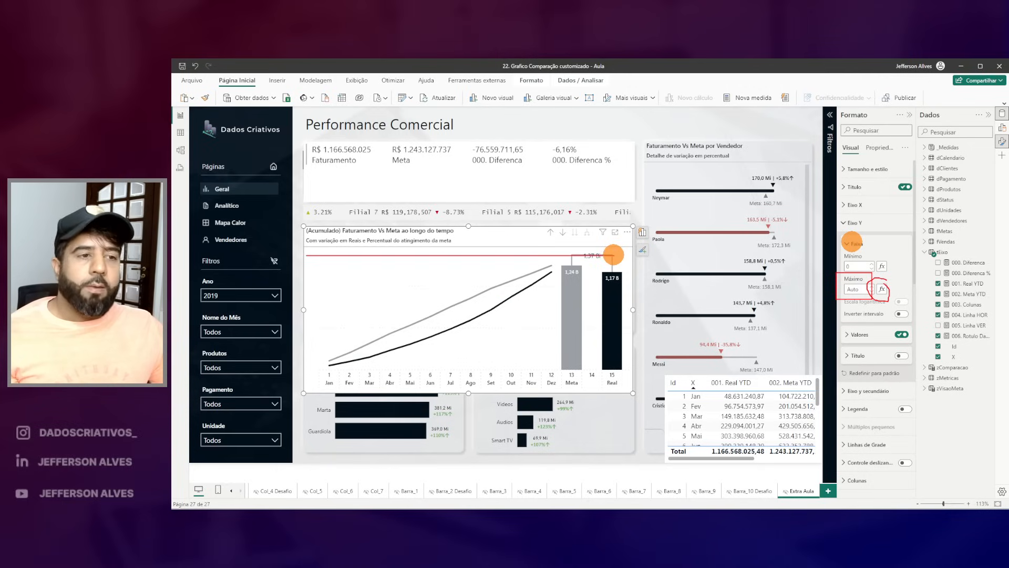
{"action": "key", "text": "Escape"}
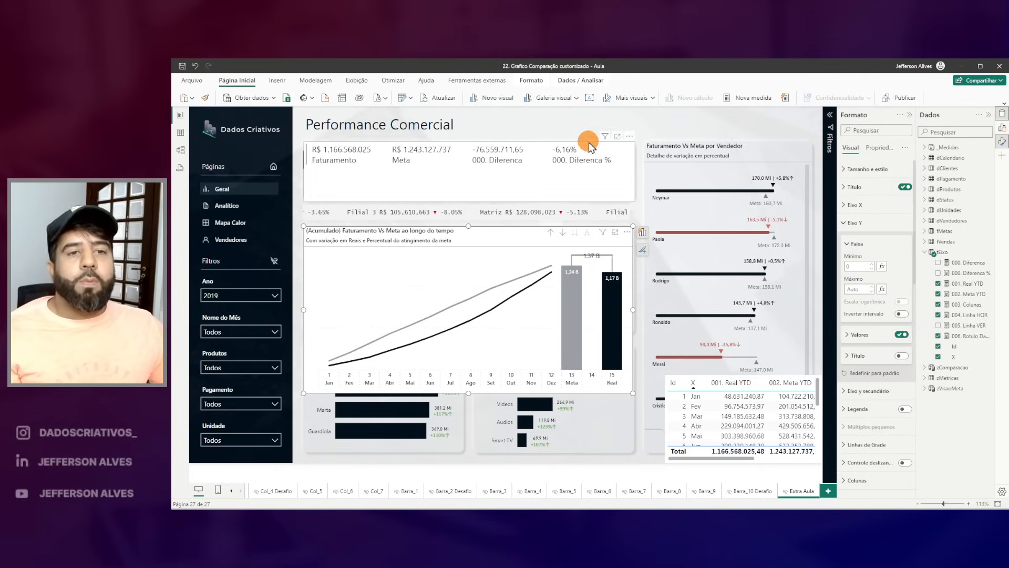
Step: Try adding the 004. Linha HOR measure to the card that holds Faturamento and Meta, and remove it again
{"action": "left_click", "coordinate": [442, 150]}
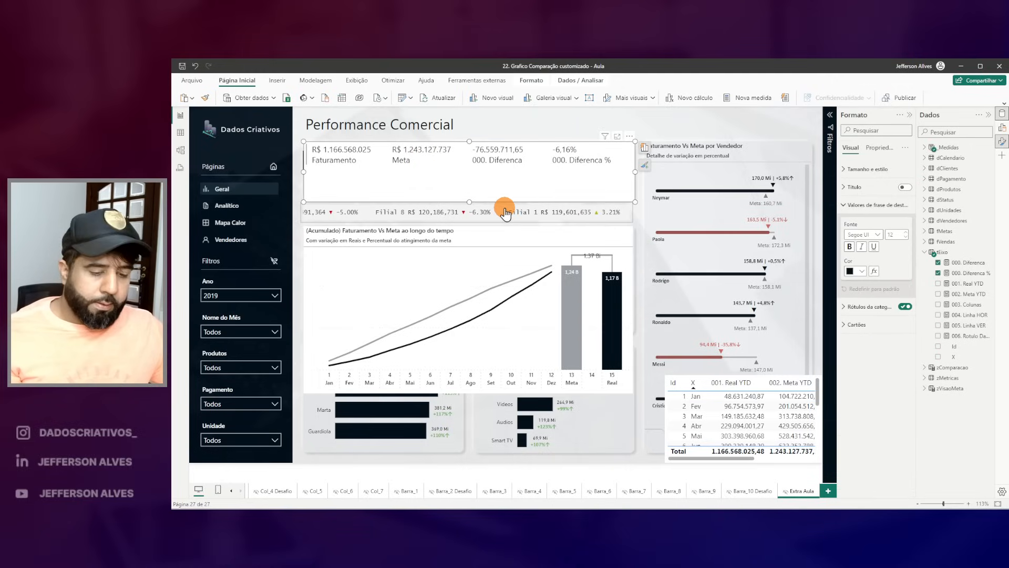
{"action": "key", "text": "ctrl+2"}
{"action": "mouse_move", "coordinate": [494, 144]}
{"action": "left_mouse_down"}
{"action": "mouse_move", "coordinate": [485, 204]}
{"action": "mouse_move", "coordinate": [529, 142]}
{"action": "left_mouse_up"}
{"action": "key", "text": "Escape"}
{"action": "left_click", "coordinate": [940, 314]}
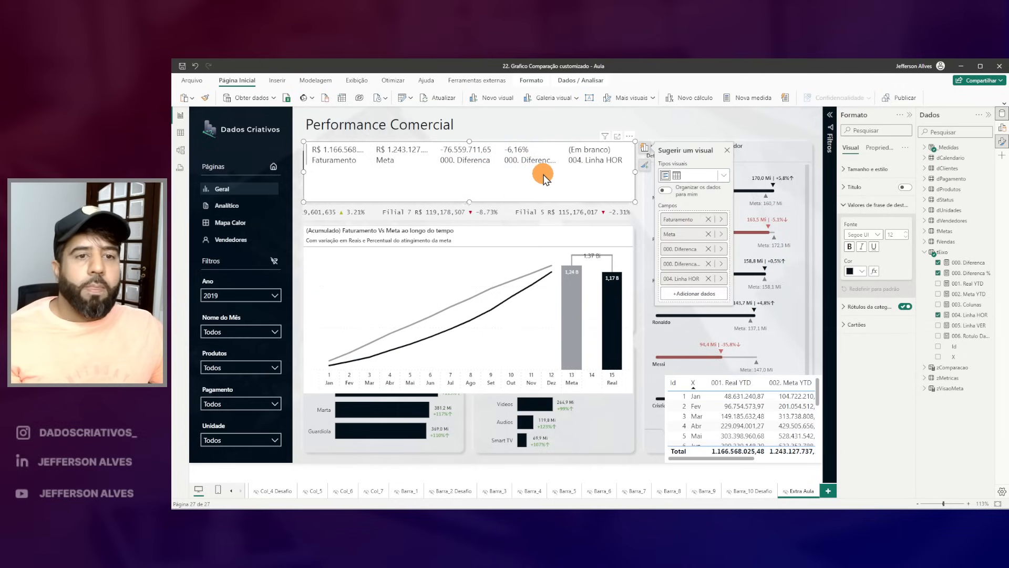
{"action": "left_click", "coordinate": [939, 315]}
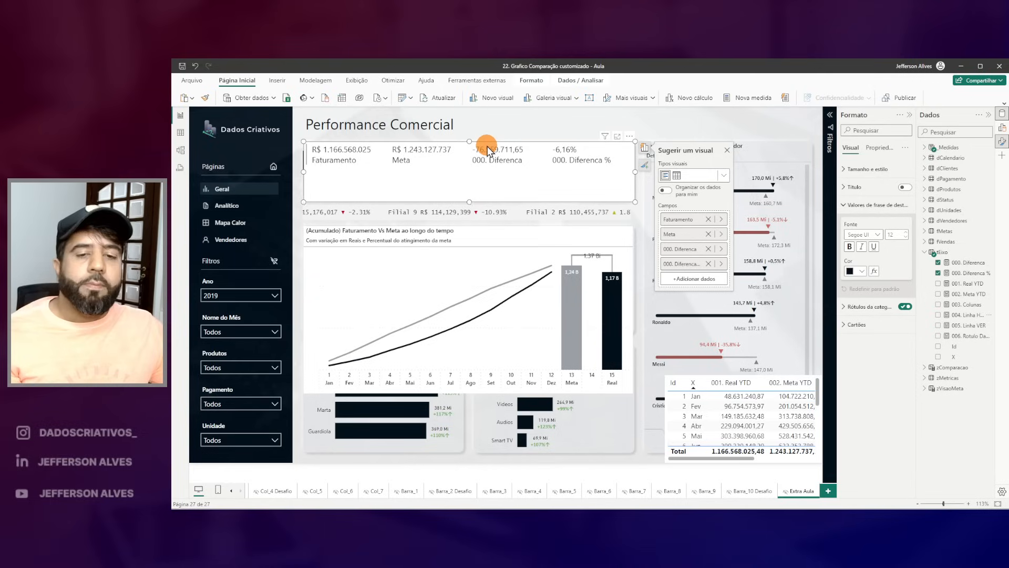
Step: Cross-filter the report page by the lowest visible bar of the bar chart beneath the accumulated chart
{"action": "left_click_drag", "start_coordinate": [321, 421], "coordinate": [392, 450]}
{"action": "left_click", "coordinate": [369, 434]}
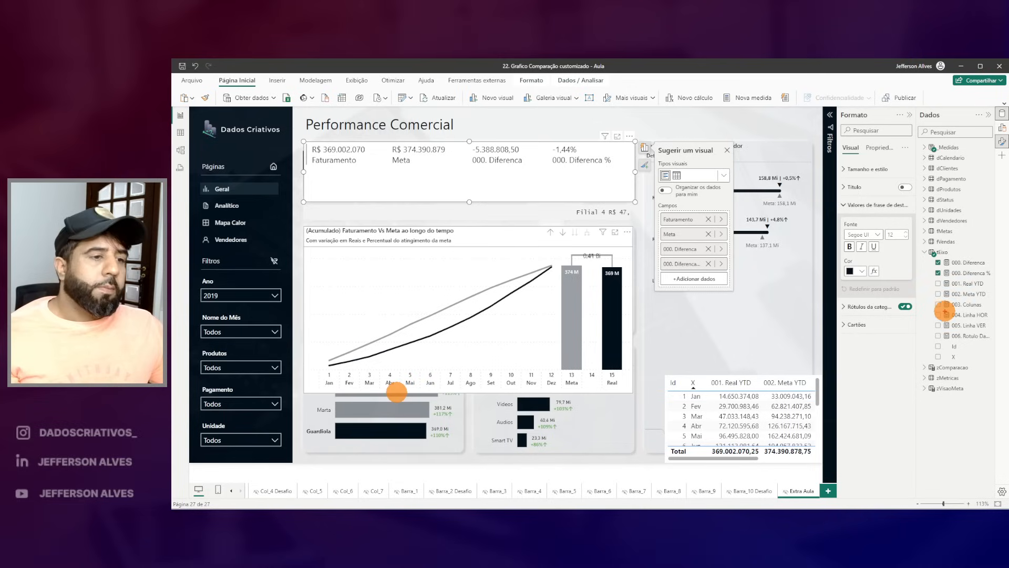
{"action": "left_click_drag", "start_coordinate": [935, 306], "coordinate": [990, 319]}
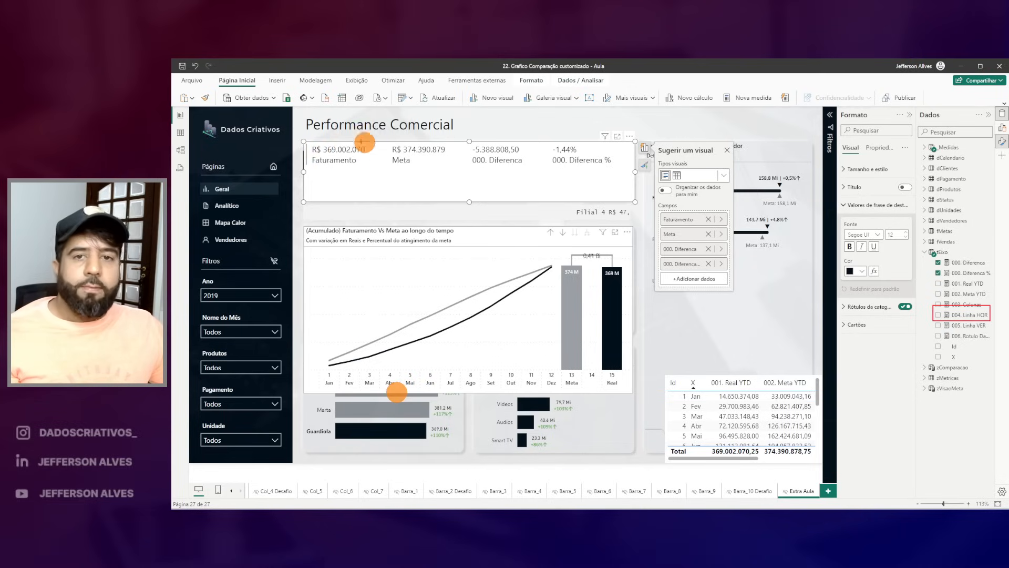
{"action": "left_click_drag", "start_coordinate": [288, 149], "coordinate": [326, 126]}
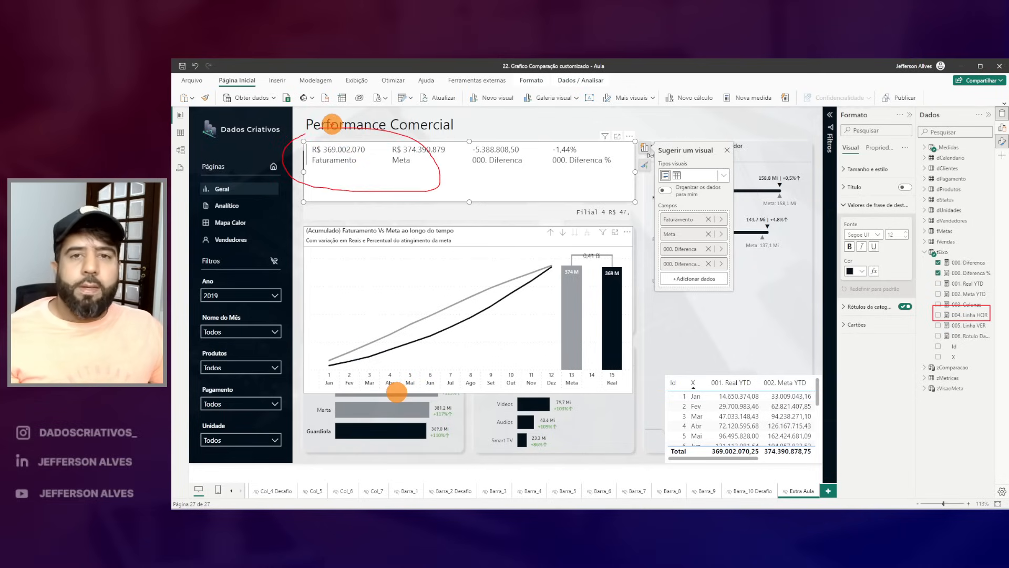
{"action": "key", "text": "Escape"}
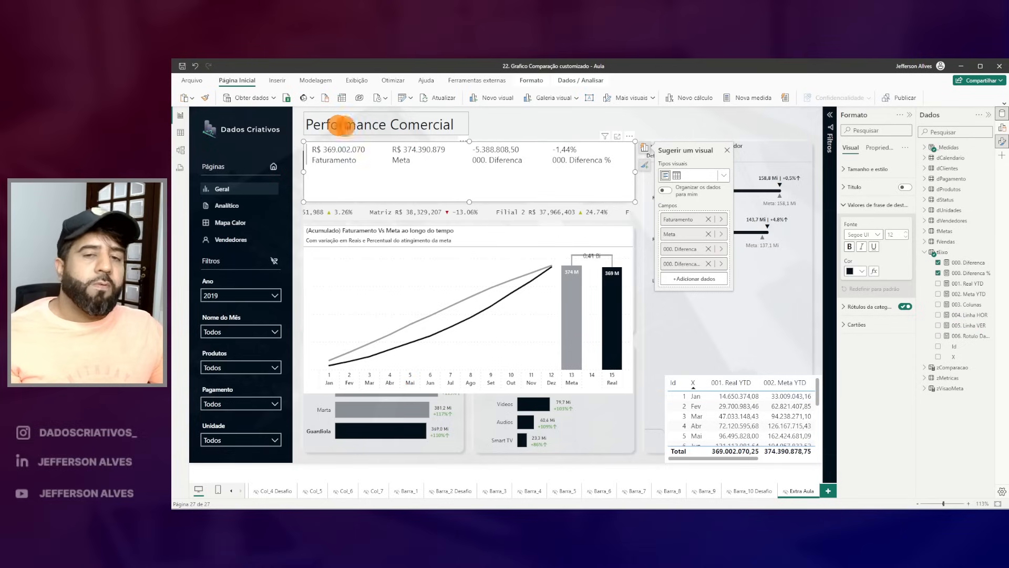
{"action": "left_click_drag", "start_coordinate": [381, 143], "coordinate": [455, 174]}
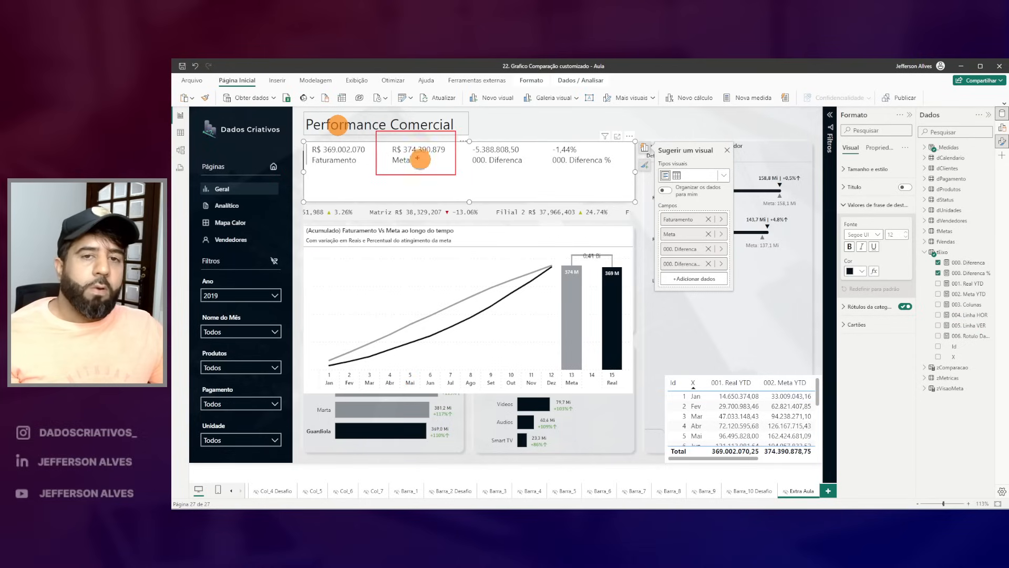
{"action": "key", "text": "Escape"}
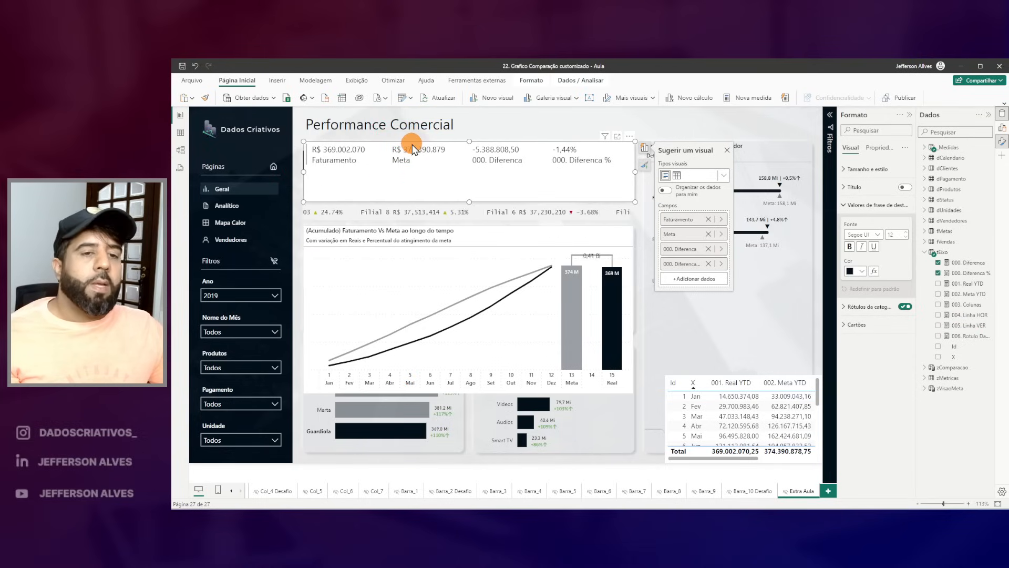
{"action": "left_click_drag", "start_coordinate": [306, 259], "coordinate": [573, 255]}
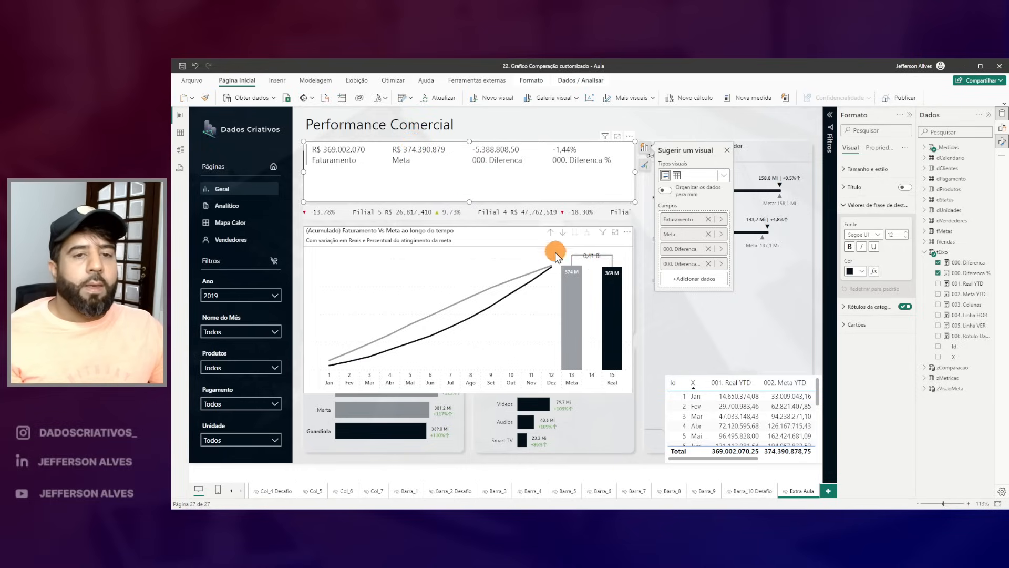
Step: Set the Y-axis maximum of the accumulated Faturamento Vs Meta chart to 450000000
{"action": "left_click", "coordinate": [516, 234]}
{"action": "left_click_drag", "start_coordinate": [887, 279], "coordinate": [873, 279]}
{"action": "left_click", "coordinate": [867, 289]}
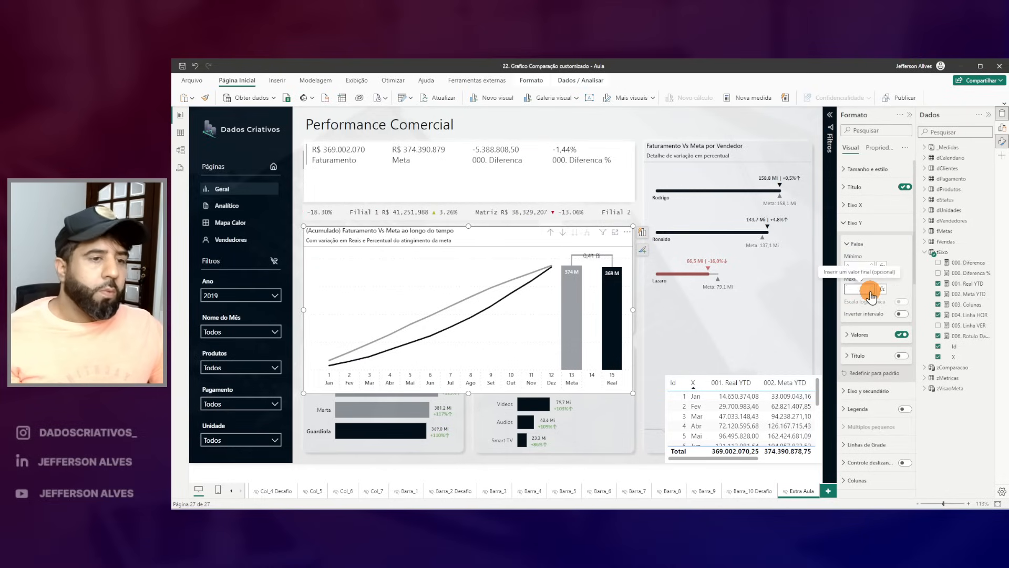
{"action": "type", "text": "40"}
{"action": "key", "text": "BackSpace"}
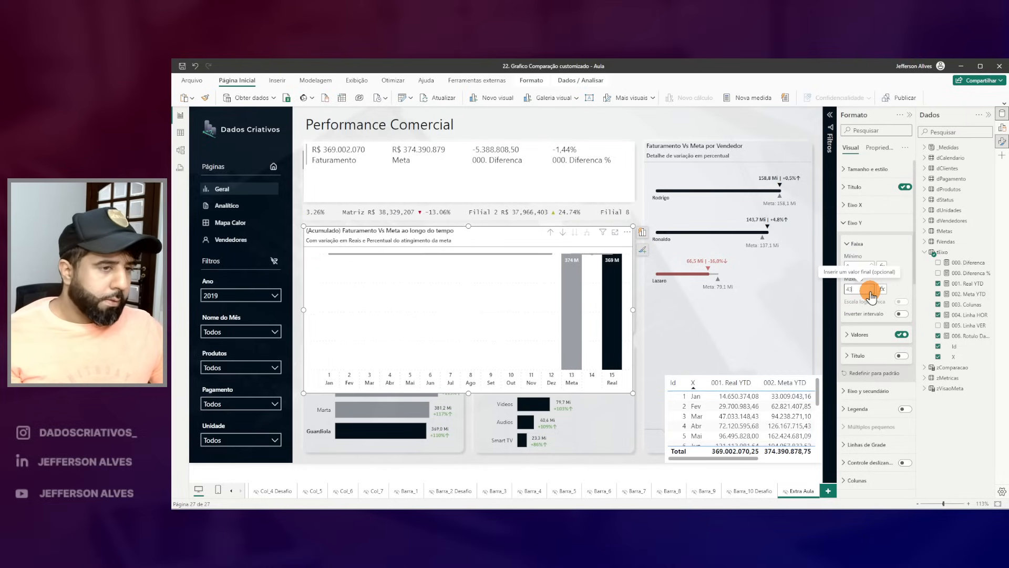
{"action": "type", "text": "00000000"}
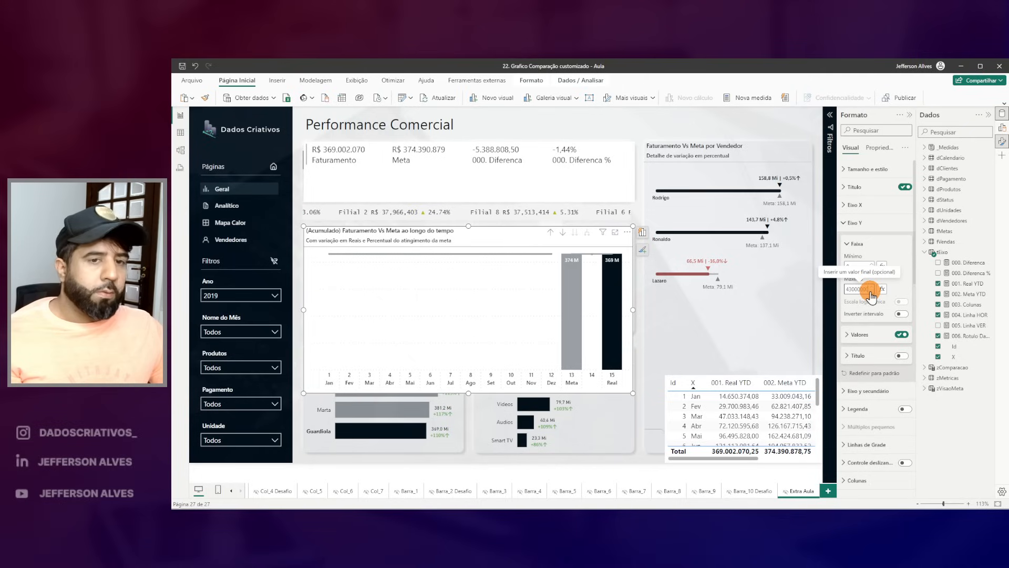
{"action": "left_click", "coordinate": [867, 288]}
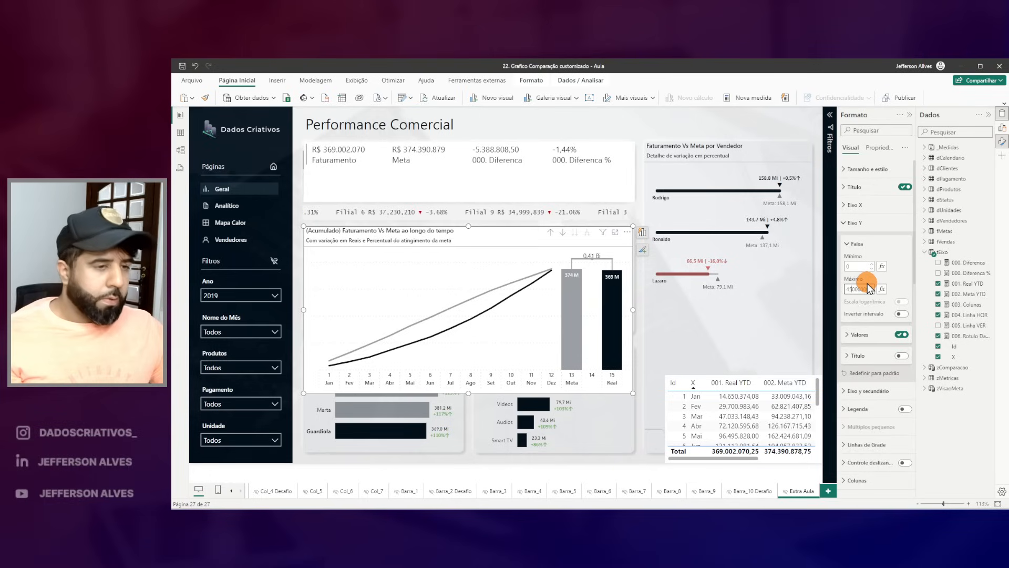
{"action": "type", "text": "5"}
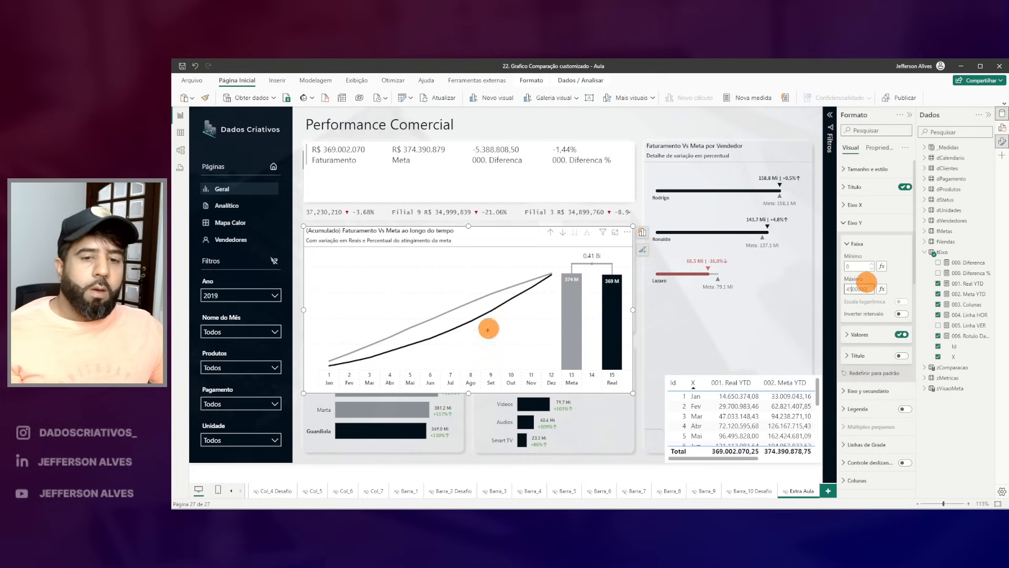
{"action": "left_click_drag", "start_coordinate": [388, 140], "coordinate": [437, 167]}
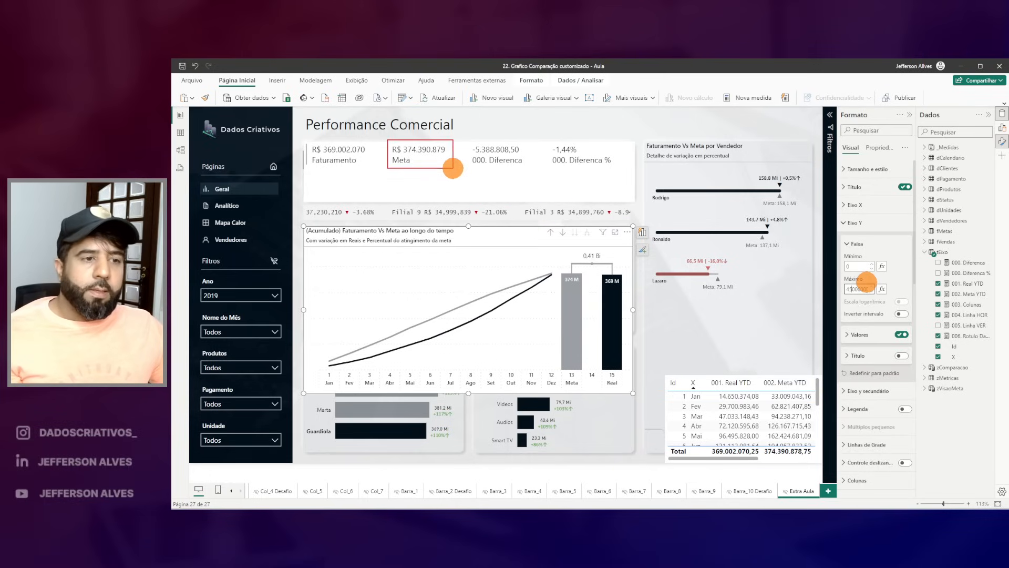
{"action": "left_click_drag", "start_coordinate": [834, 272], "coordinate": [894, 303]}
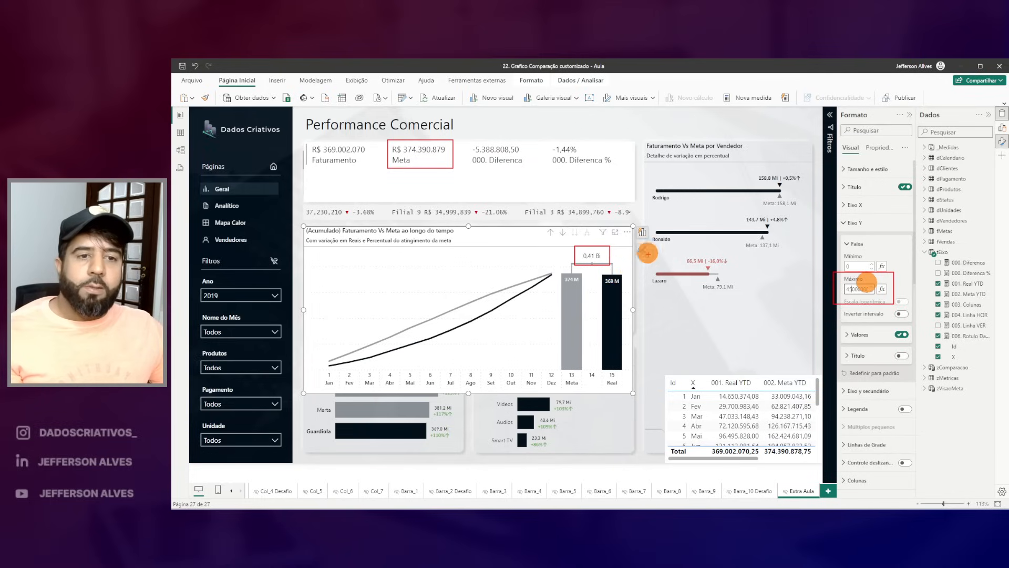
{"action": "left_click", "coordinate": [863, 289]}
{"action": "left_click_drag", "start_coordinate": [853, 297], "coordinate": [869, 279]}
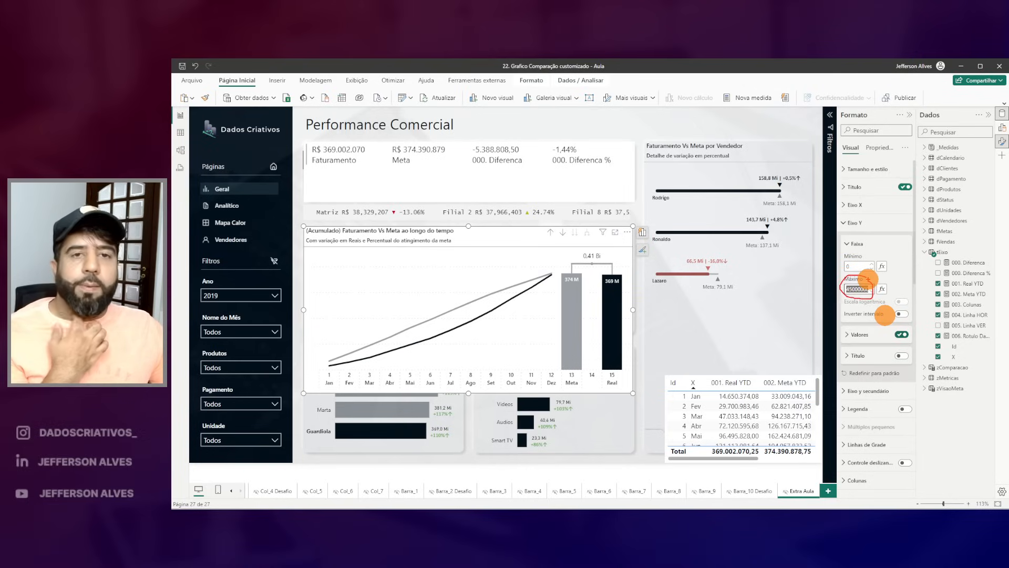
Step: Cross-filter the report page by the bar just above the lowest one in the bar chart beneath the accumulated chart
{"action": "left_click_drag", "start_coordinate": [309, 403], "coordinate": [444, 425]}
{"action": "key", "text": "Escape"}
{"action": "left_click", "coordinate": [377, 411]}
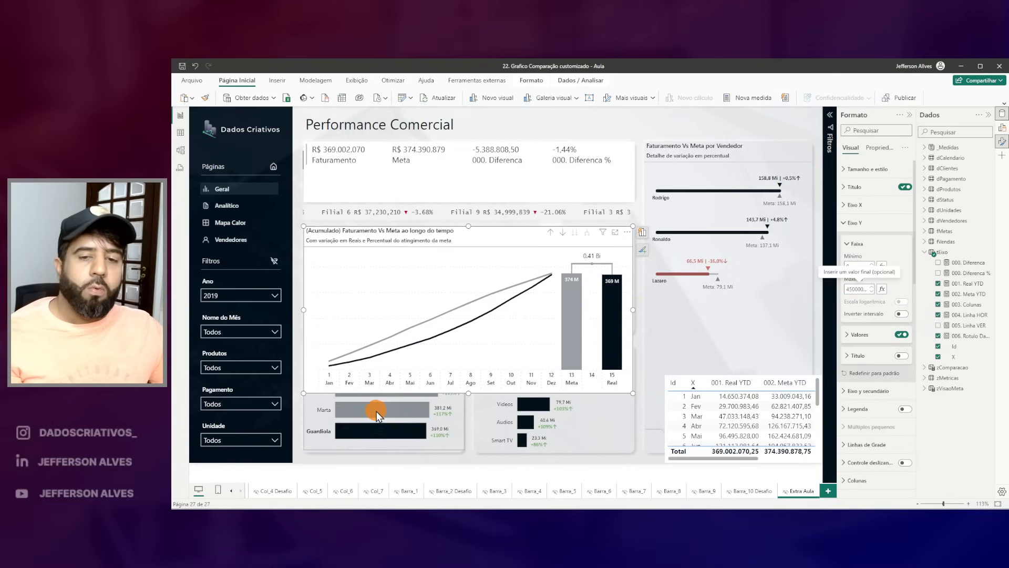
{"action": "key", "text": "ctrl+2"}
{"action": "left_click_drag", "start_coordinate": [324, 398], "coordinate": [406, 427]}
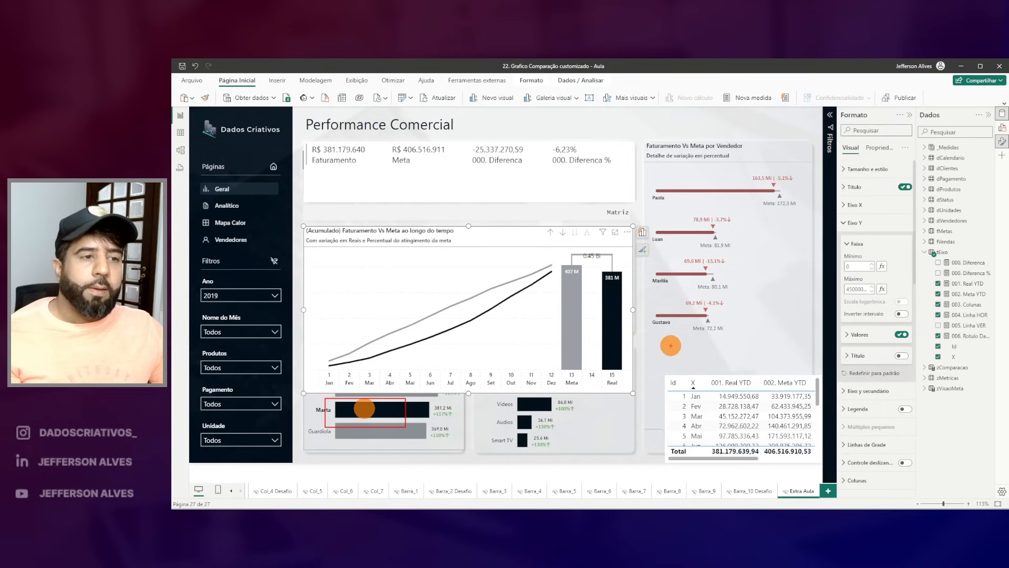
{"action": "mouse_move", "coordinate": [852, 281]}
{"action": "left_mouse_down"}
{"action": "mouse_move", "coordinate": [856, 302]}
{"action": "mouse_move", "coordinate": [870, 280]}
{"action": "left_mouse_up"}
{"action": "key", "text": "Escape"}
{"action": "key", "text": "ctrl+2"}
{"action": "left_click_drag", "start_coordinate": [599, 248], "coordinate": [602, 275]}
{"action": "key", "text": "Escape"}
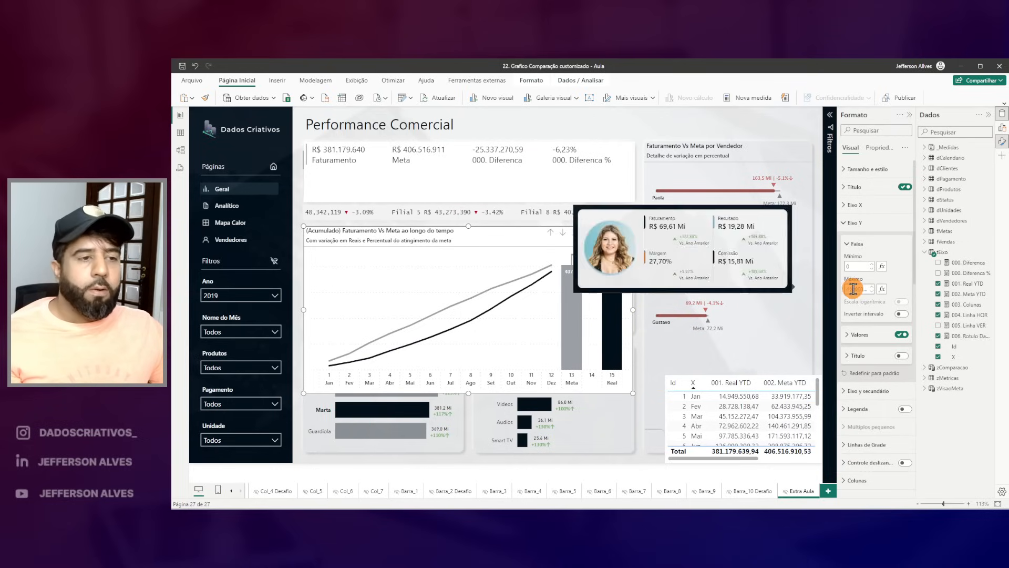
Step: Set the Y-axis maximum of the accumulated Faturamento Vs Meta chart to 530000000
{"action": "key", "text": "BackSpace"}
{"action": "key", "text": "BackSpace"}
{"action": "type", "text": "53"}
{"action": "mouse_move", "coordinate": [585, 258]}
{"action": "left_mouse_down"}
{"action": "mouse_move", "coordinate": [611, 273]}
{"action": "mouse_move", "coordinate": [363, 257]}
{"action": "left_mouse_up"}
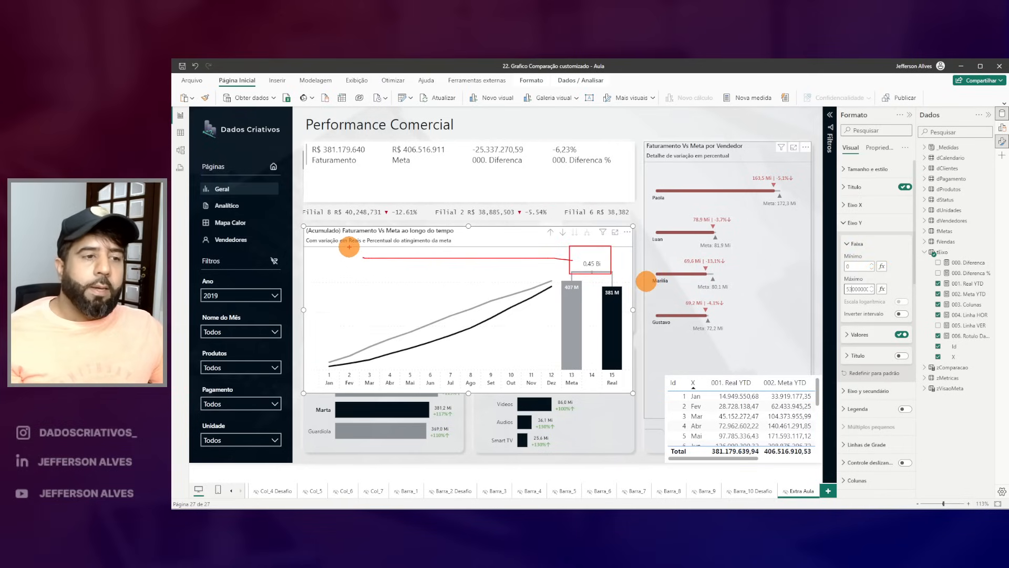
{"action": "left_click_drag", "start_coordinate": [884, 274], "coordinate": [899, 287]}
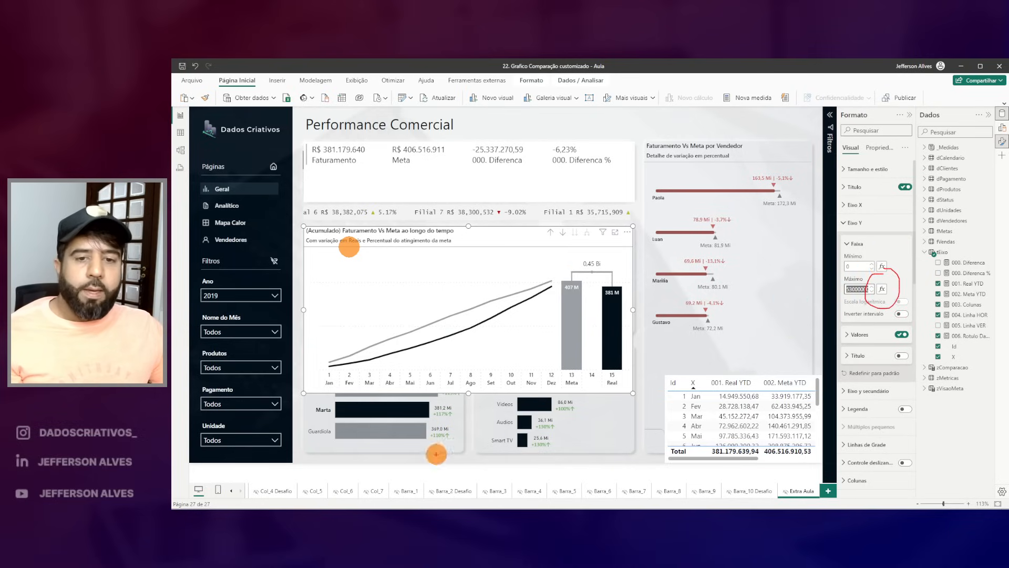
{"action": "mouse_move", "coordinate": [612, 249]}
{"action": "left_mouse_down"}
{"action": "mouse_move", "coordinate": [536, 273]}
{"action": "mouse_move", "coordinate": [313, 273]}
{"action": "left_mouse_up"}
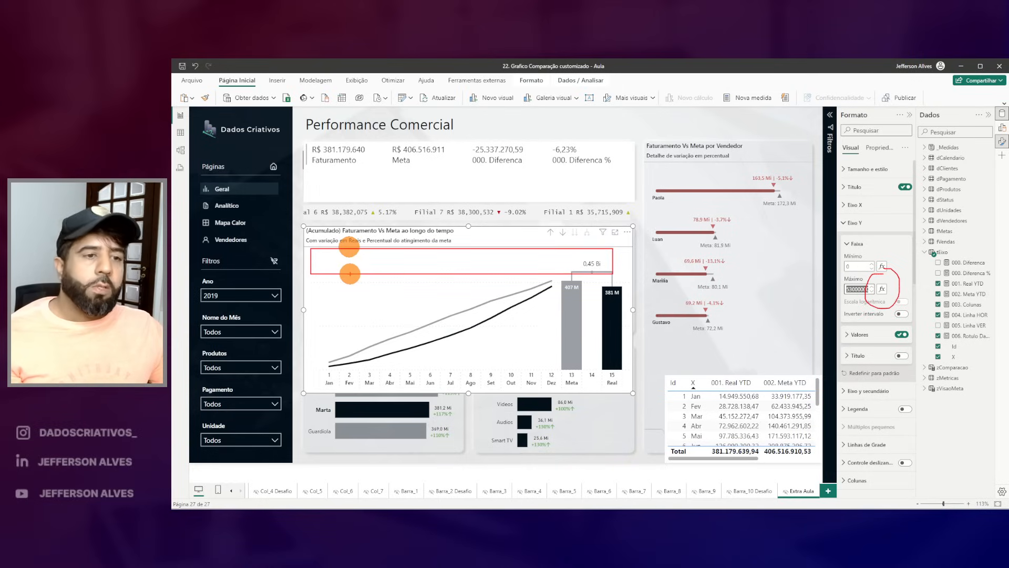
Step: Copy the whole formula of the 004. Linha HOR measure and create a new measure in the tEixo table
{"action": "left_click", "coordinate": [938, 325]}
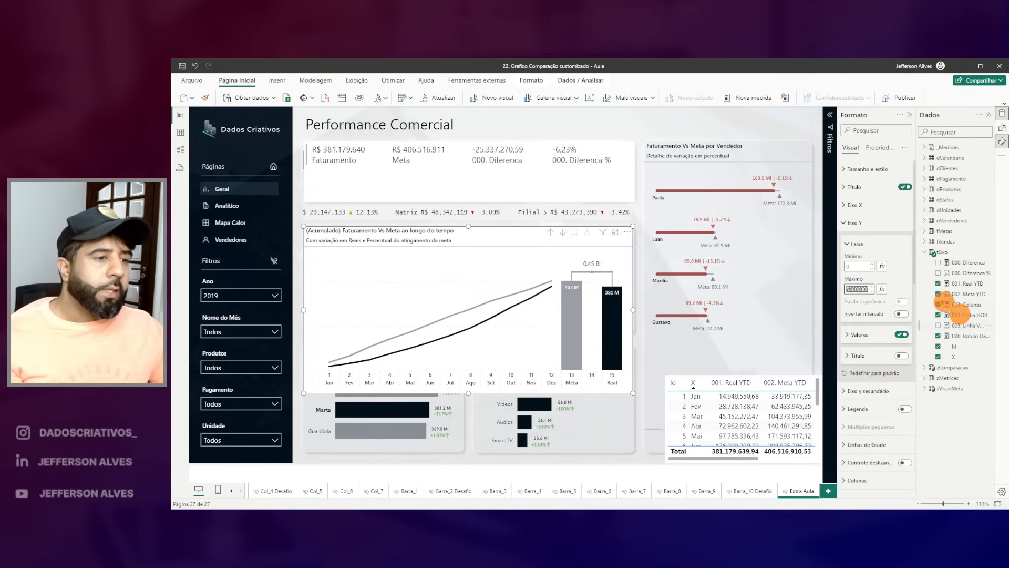
{"action": "left_click", "coordinate": [967, 315]}
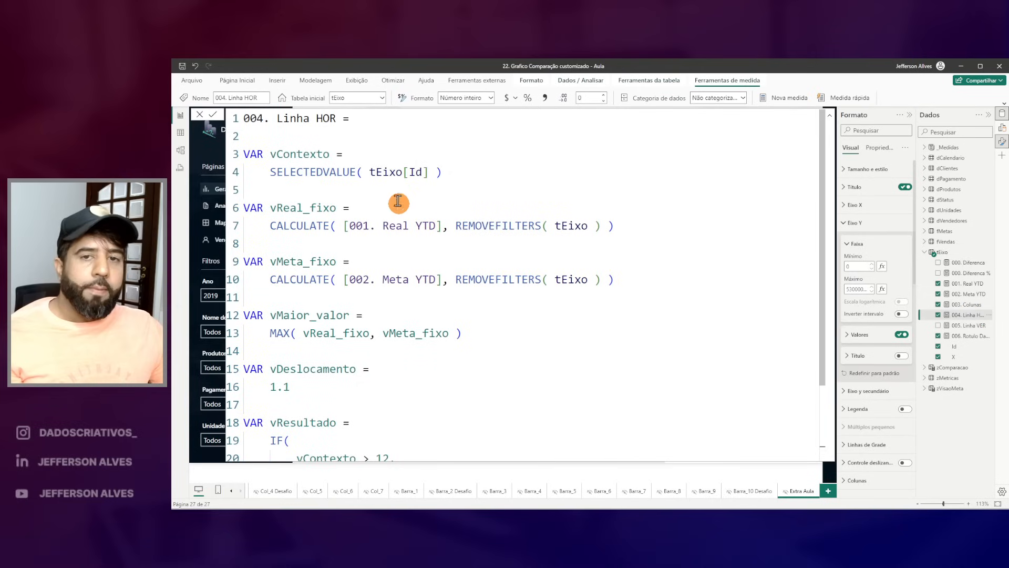
{"action": "key", "text": "ctrl+a"}
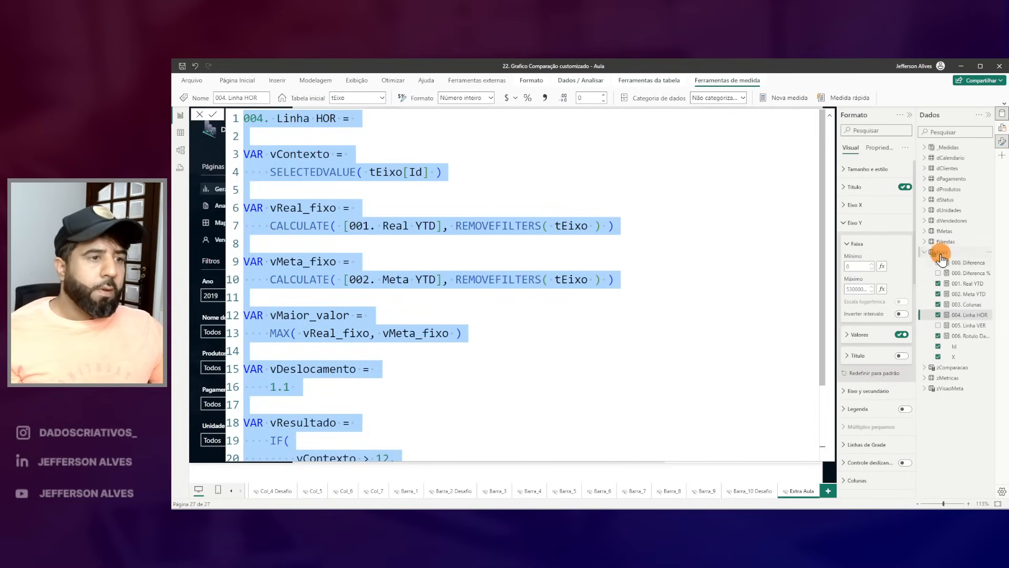
{"action": "right_click", "coordinate": [941, 258]}
{"action": "left_click", "coordinate": [881, 266]}
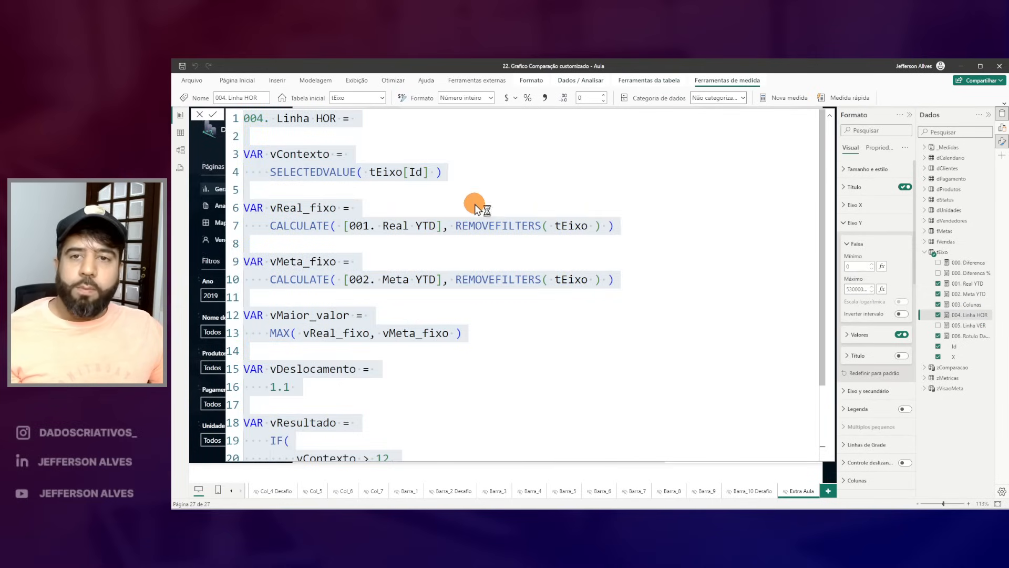
Step: Reuse the copied 004. Linha HOR formula in the new measure and name it 007. Y Max
{"action": "double_click", "coordinate": [258, 118]}
{"action": "type", "text": "007"}
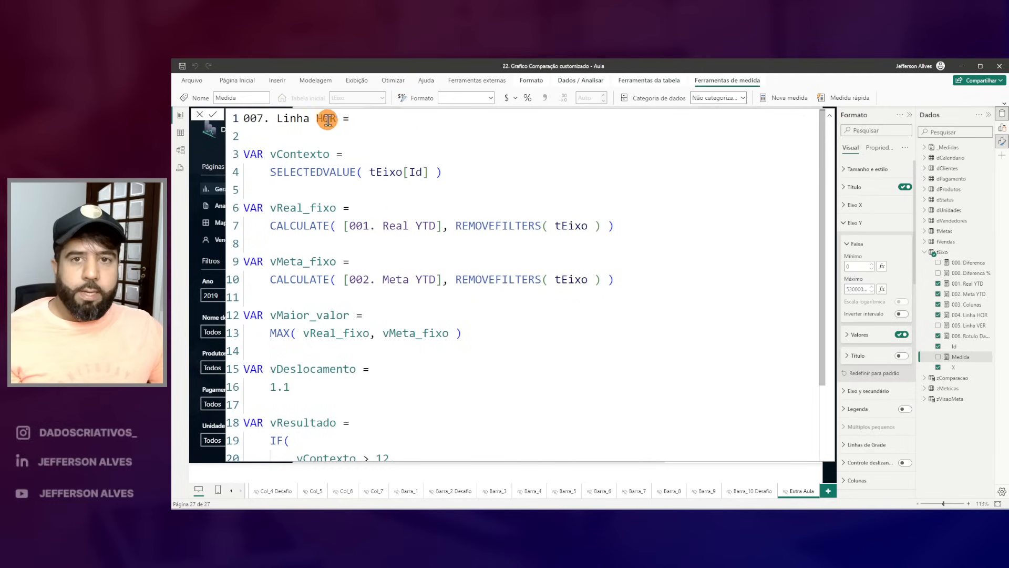
{"action": "left_click_drag", "start_coordinate": [335, 121], "coordinate": [281, 119]}
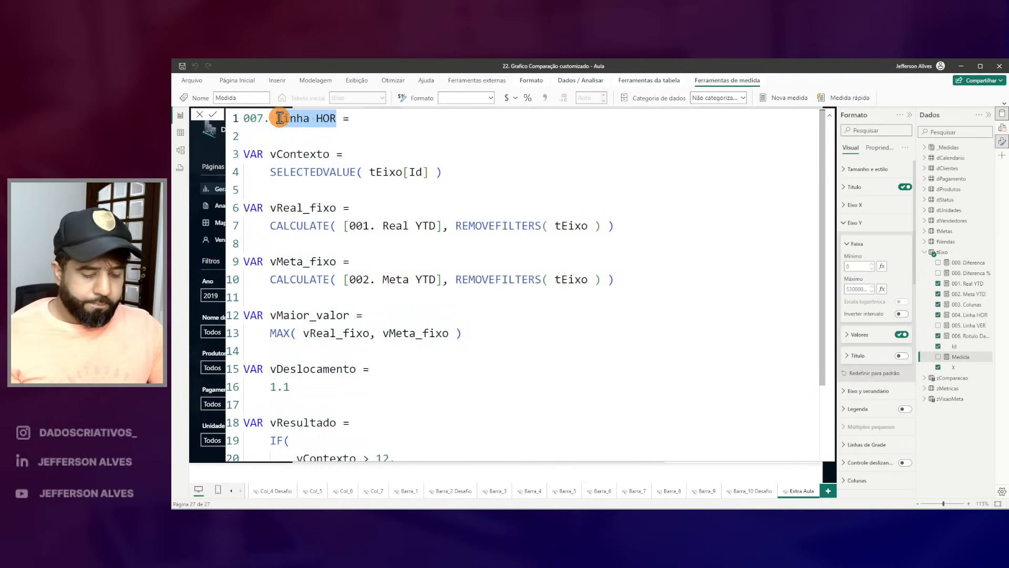
{"action": "type", "text": "Lim"}
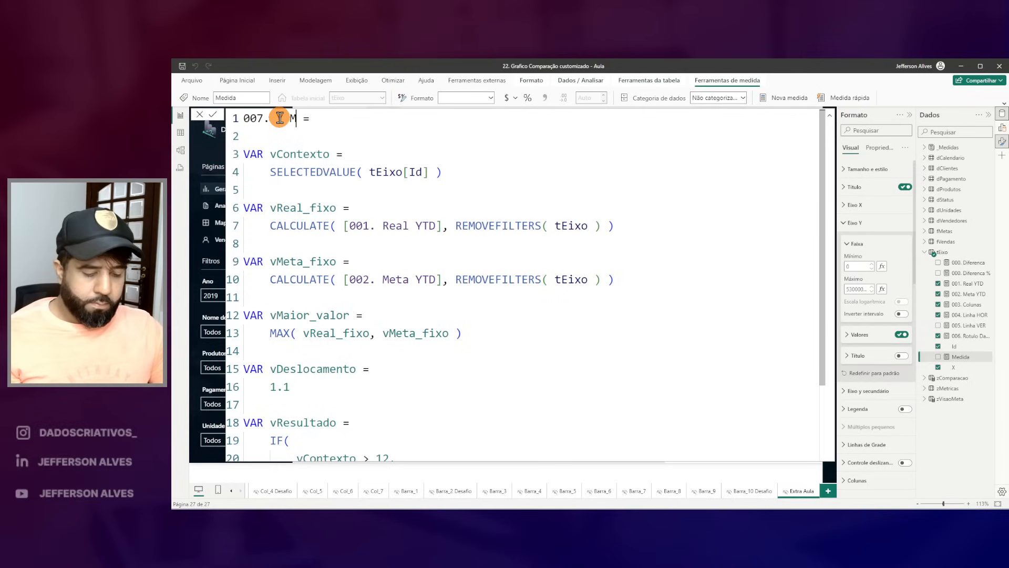
Step: Delete the vContexto variable and its leftover blank lines from the 007. Y Max formula
{"action": "left_click_drag", "start_coordinate": [453, 172], "coordinate": [227, 154]}
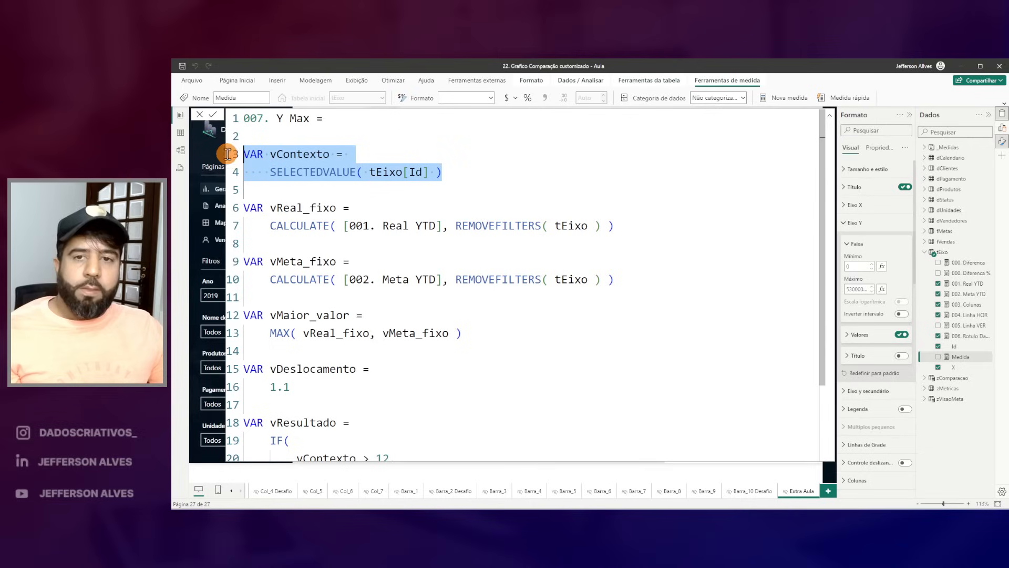
{"action": "key", "text": "BackSpace"}
{"action": "key", "text": "BackSpace"}
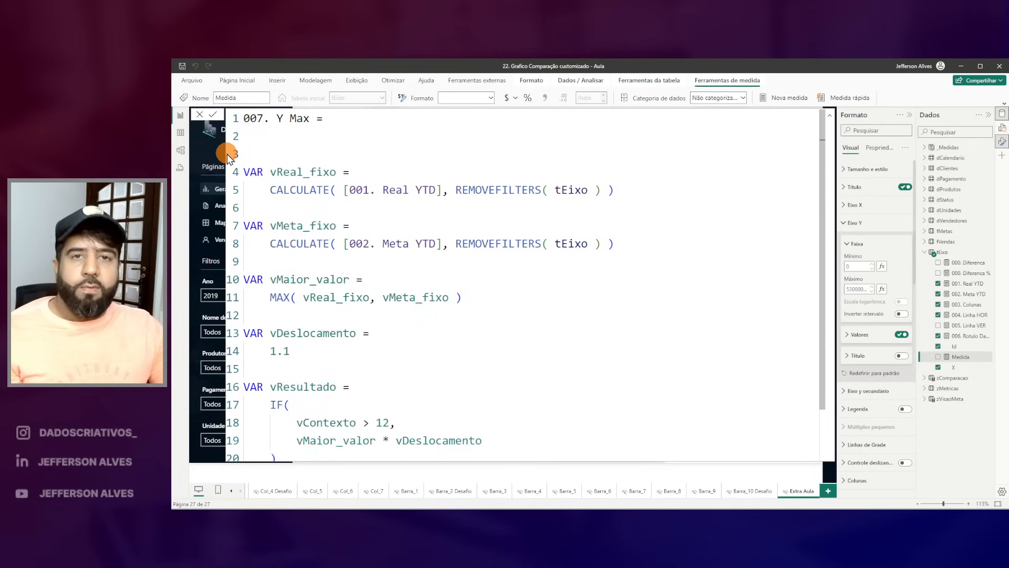
{"action": "key", "text": "BackSpace"}
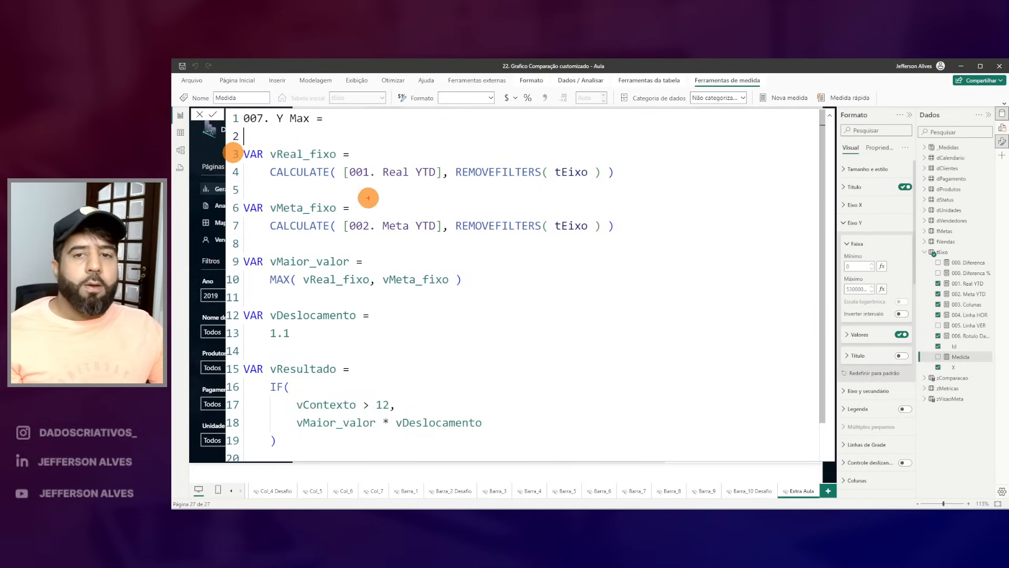
Step: Remove the IF condition from vResultado so it returns vMaior_valor * vDeslocamento, and save the 007. Y Max measure
{"action": "mouse_move", "coordinate": [239, 144]}
{"action": "left_mouse_down"}
{"action": "mouse_move", "coordinate": [270, 263]}
{"action": "mouse_move", "coordinate": [658, 292]}
{"action": "left_mouse_up"}
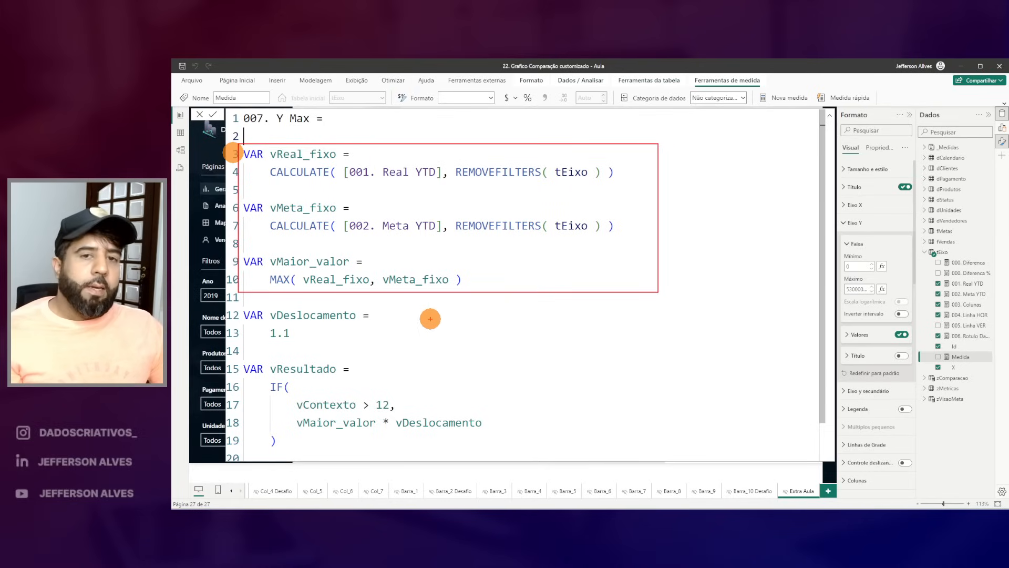
{"action": "mouse_move", "coordinate": [267, 315]}
{"action": "left_mouse_down"}
{"action": "mouse_move", "coordinate": [390, 350]}
{"action": "mouse_move", "coordinate": [292, 383]}
{"action": "mouse_move", "coordinate": [268, 370]}
{"action": "left_mouse_up"}
{"action": "key", "text": "Escape"}
{"action": "scroll", "coordinate": [389, 368], "scroll_direction": "down", "scroll_amount": 1}
{"action": "key", "text": "Delete"}
{"action": "left_click_drag", "start_coordinate": [326, 405], "coordinate": [249, 404]}
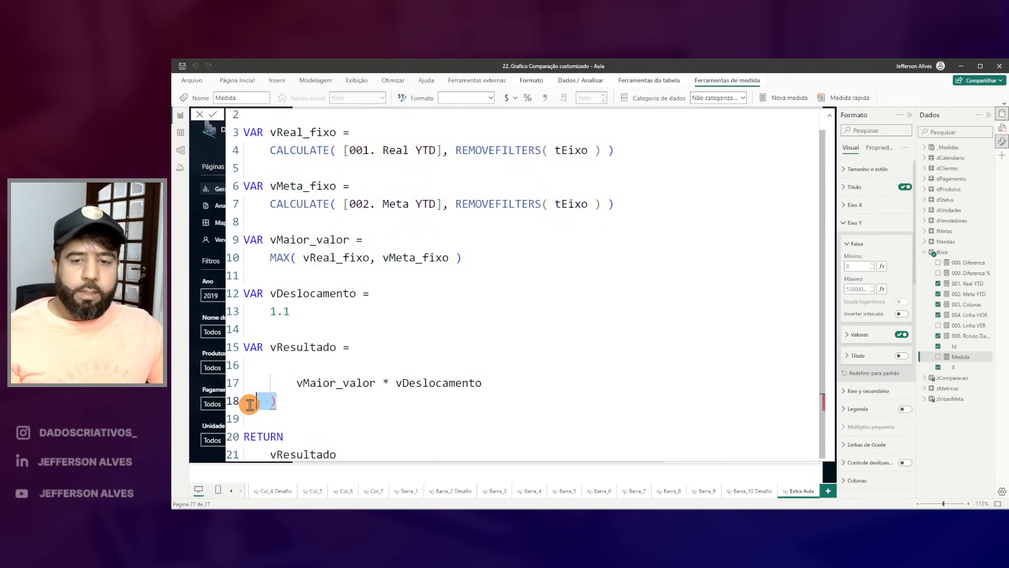
{"action": "key", "text": "Delete"}
{"action": "left_click", "coordinate": [295, 382]}
{"action": "key", "text": "BackSpace"}
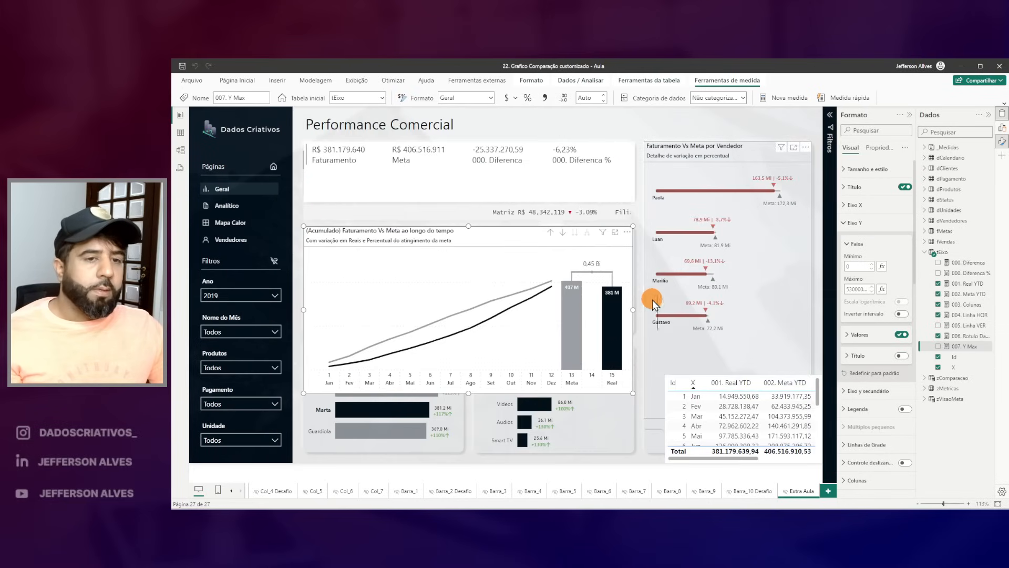
Step: Add the 007. Y Max measure to the line Y-axis of the accumulated Faturamento Vs Meta chart
{"action": "left_click", "coordinate": [619, 130]}
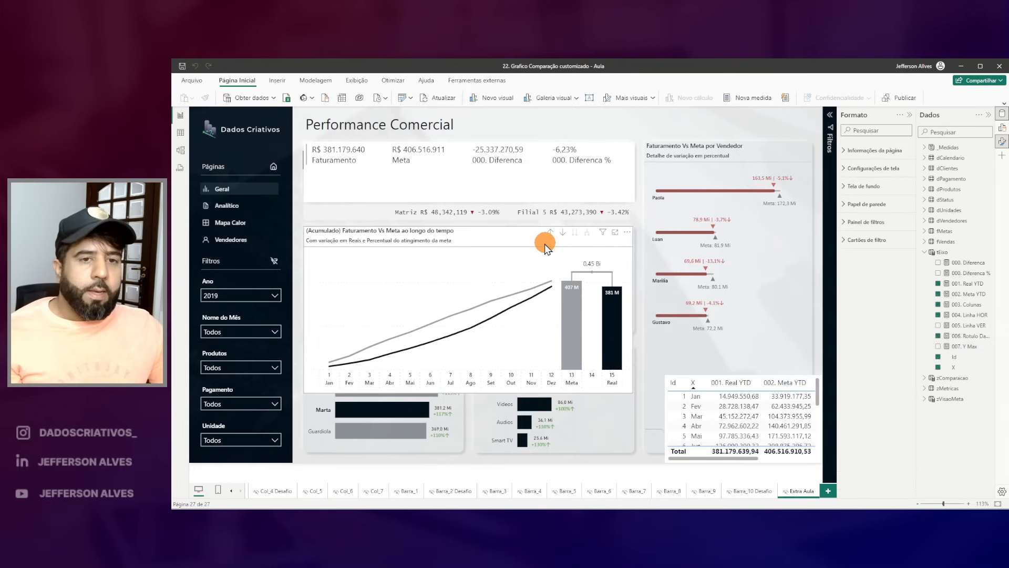
{"action": "left_click", "coordinate": [510, 238]}
{"action": "left_click", "coordinate": [643, 232]}
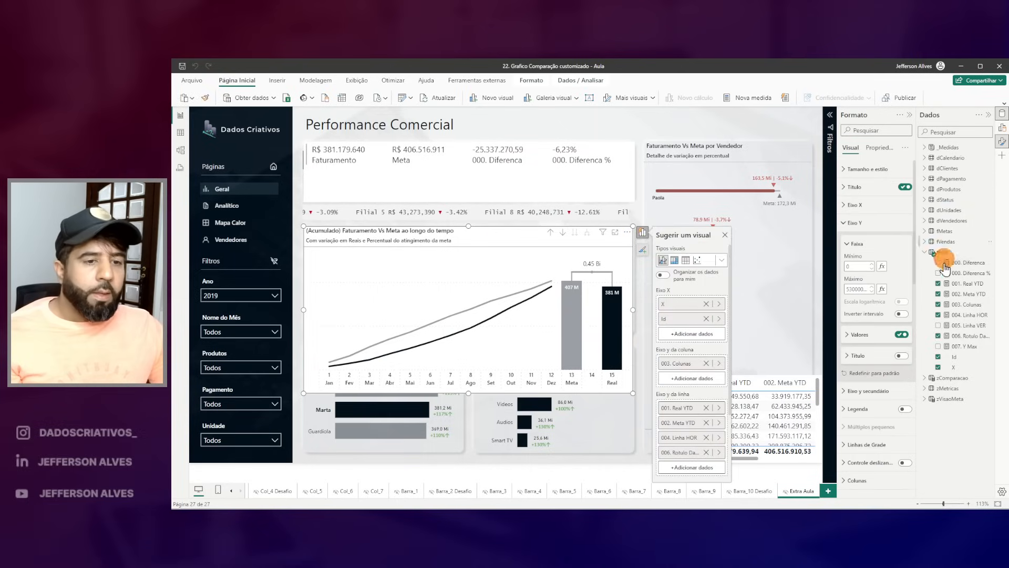
{"action": "left_click", "coordinate": [610, 117]}
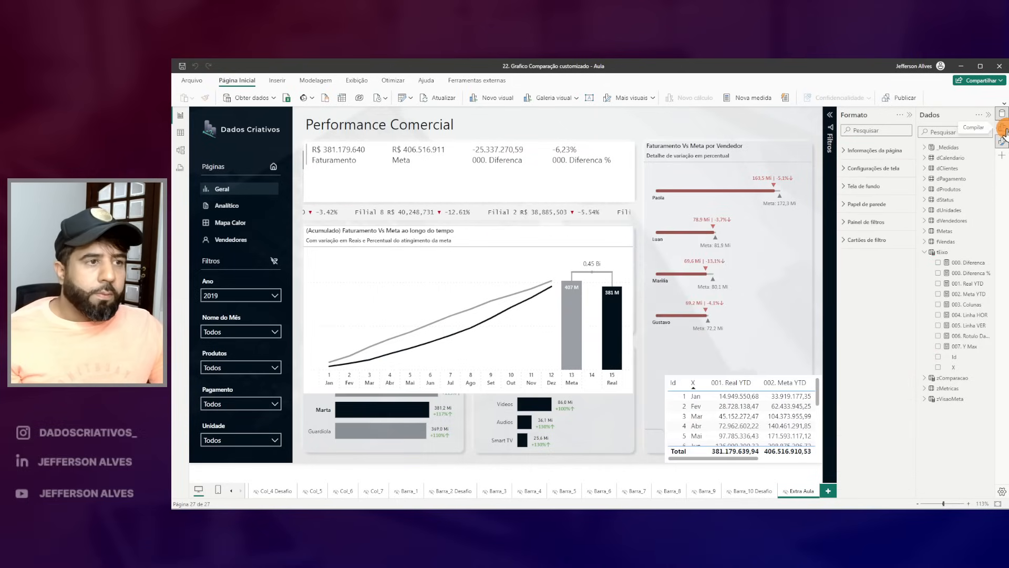
{"action": "left_click", "coordinate": [1002, 129]}
{"action": "left_click", "coordinate": [441, 216]}
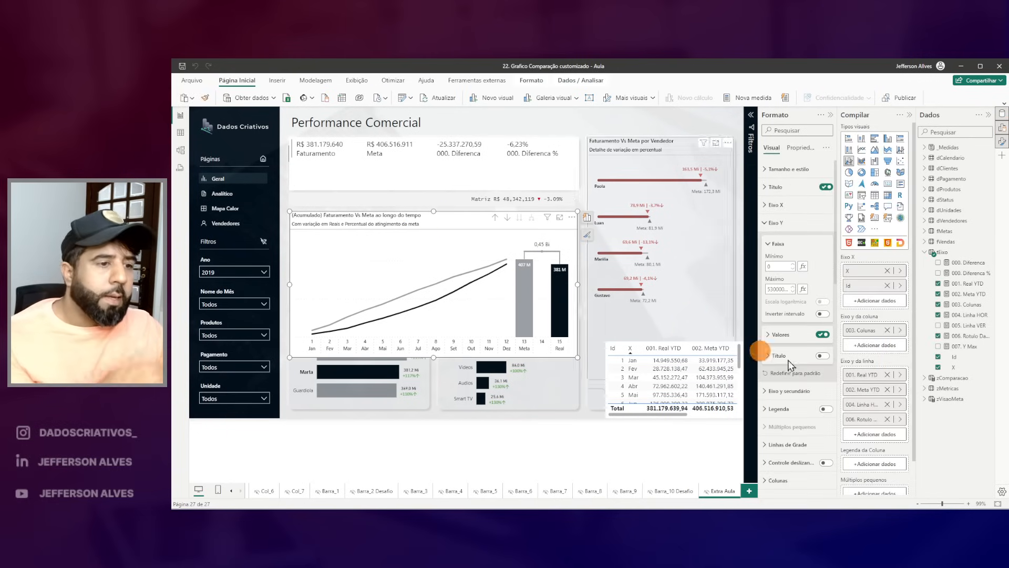
{"action": "left_click_drag", "start_coordinate": [965, 346], "coordinate": [884, 434]}
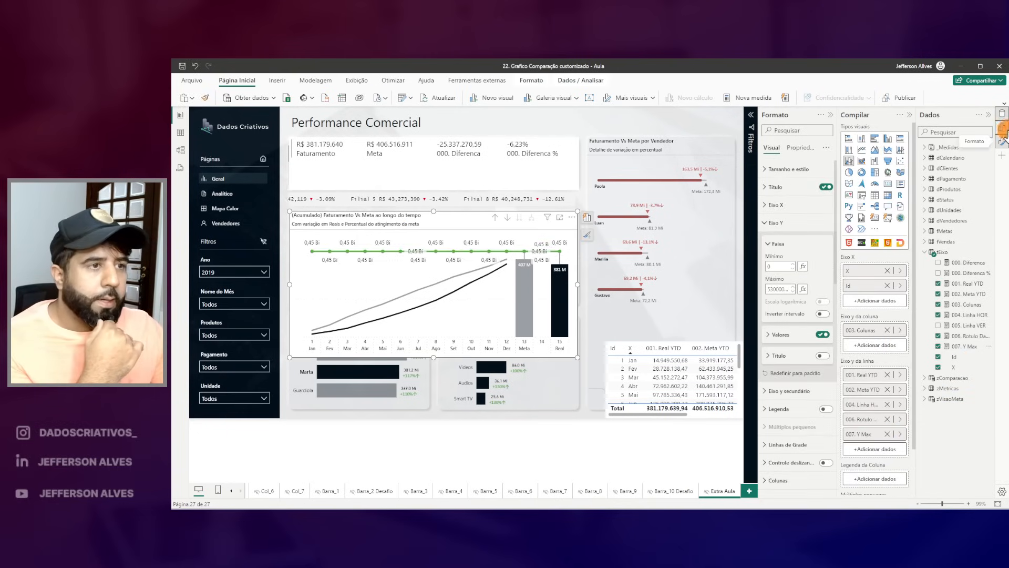
{"action": "left_click", "coordinate": [1003, 129]}
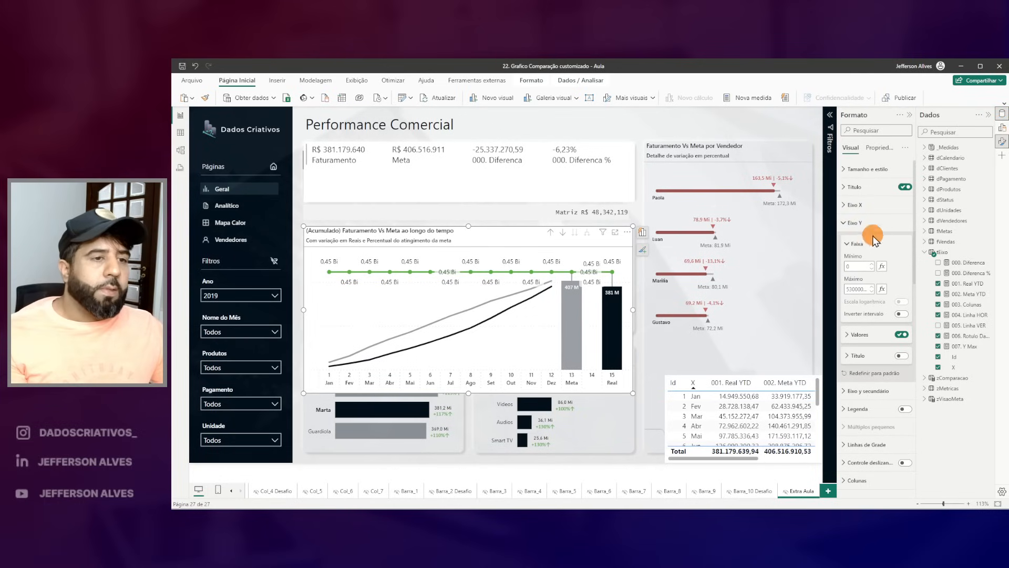
Step: Clear the fixed Y-axis maximum of the accumulated chart and close its Y-axis settings
{"action": "left_click", "coordinate": [852, 224]}
{"action": "left_click", "coordinate": [852, 224]}
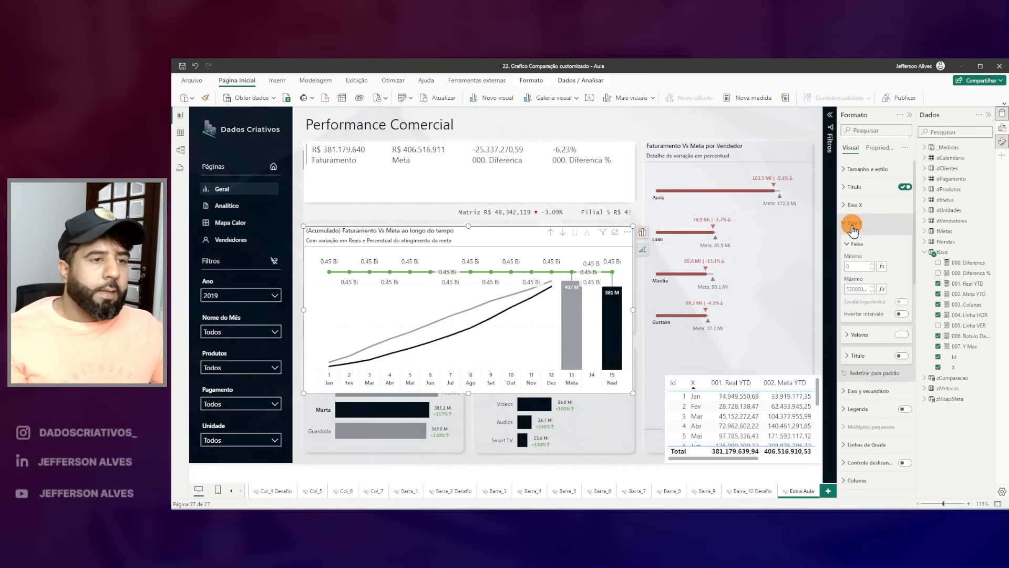
{"action": "double_click", "coordinate": [861, 290]}
{"action": "key", "text": "BackSpace"}
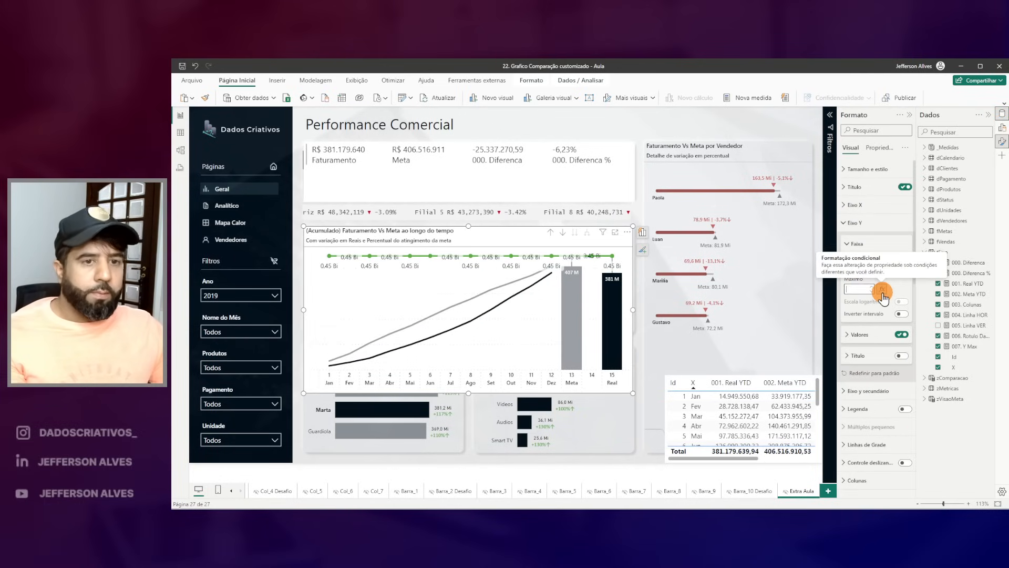
{"action": "left_click", "coordinate": [849, 223]}
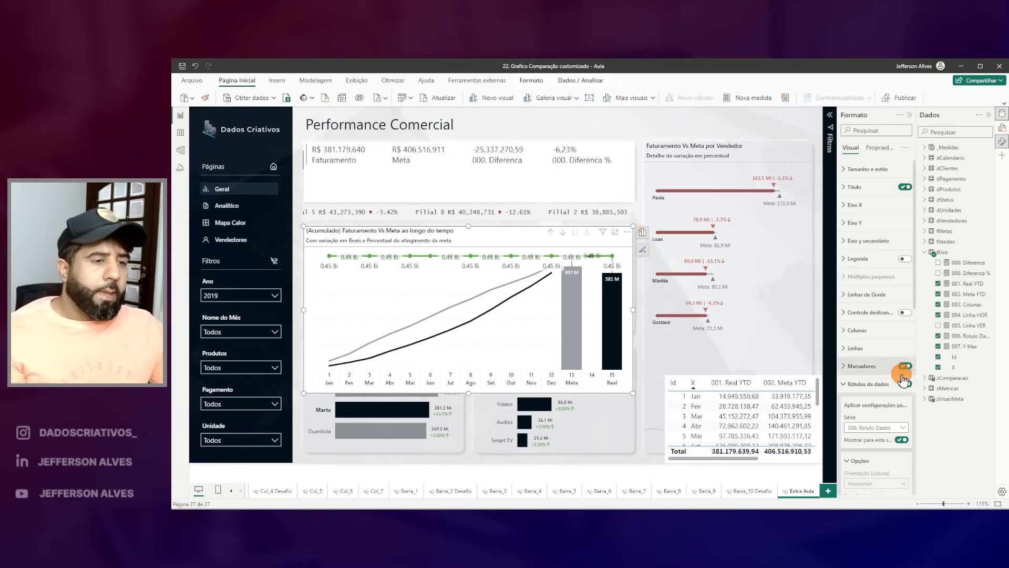
Step: Turn off the markers for the 007. Y Max series of the accumulated chart
{"action": "left_click", "coordinate": [888, 366]}
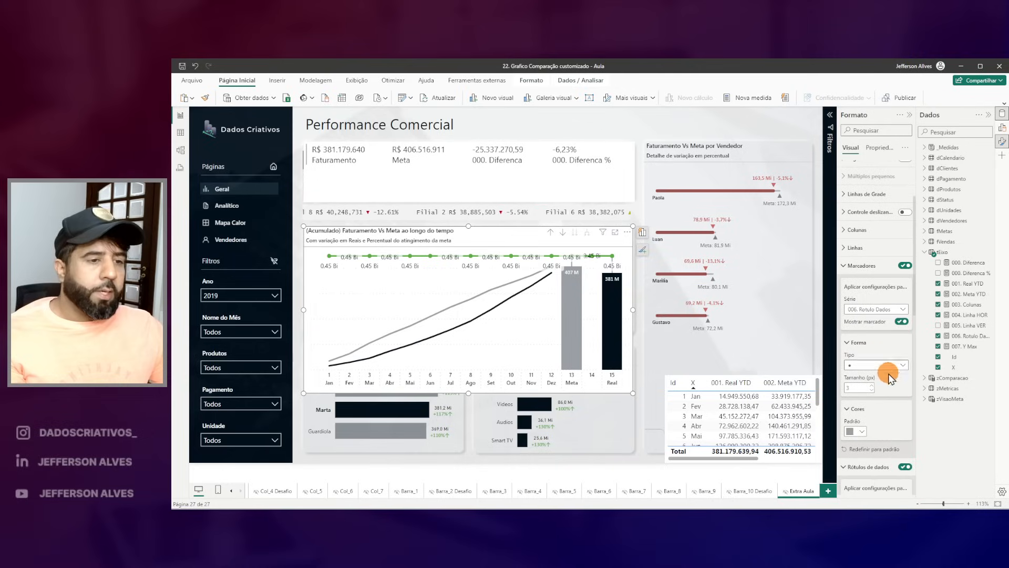
{"action": "left_click", "coordinate": [894, 311]}
{"action": "left_click", "coordinate": [859, 371]}
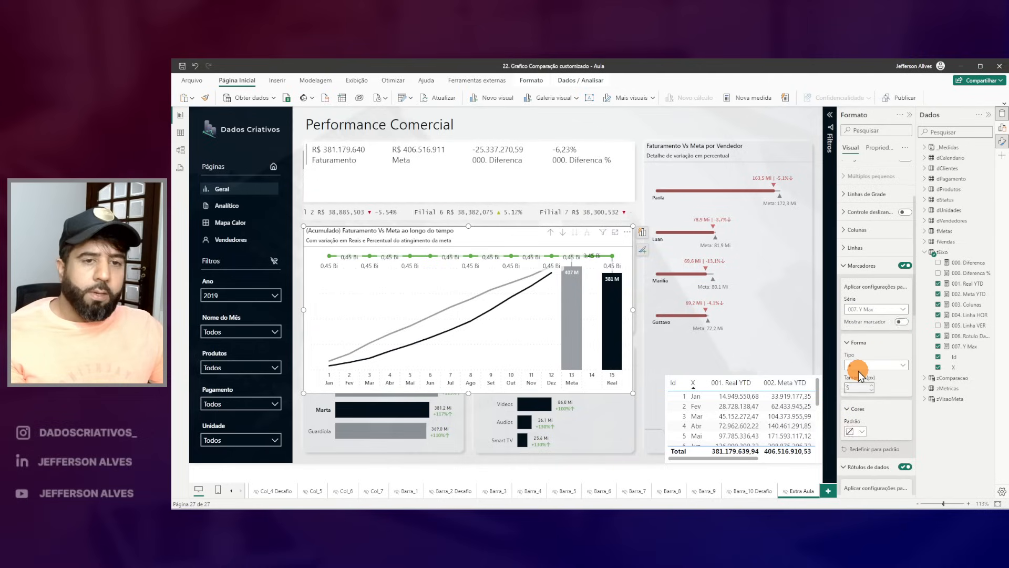
{"action": "left_click", "coordinate": [902, 323]}
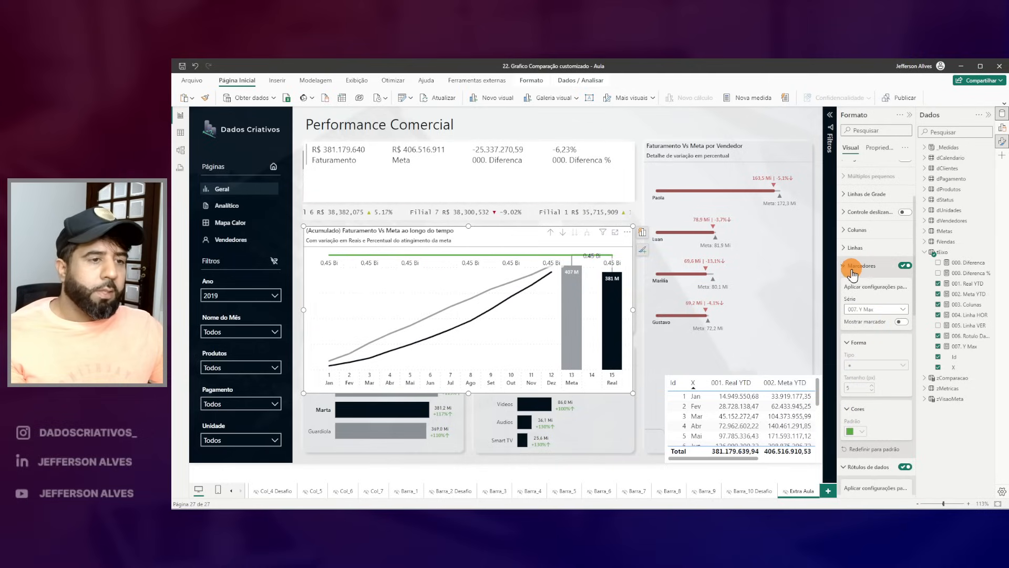
{"action": "left_click", "coordinate": [853, 266]}
Step: Turn off the data labels for the 007. Y Max series of the accumulated chart
{"action": "left_click", "coordinate": [868, 327]}
{"action": "left_click", "coordinate": [874, 389]}
{"action": "left_click", "coordinate": [902, 340]}
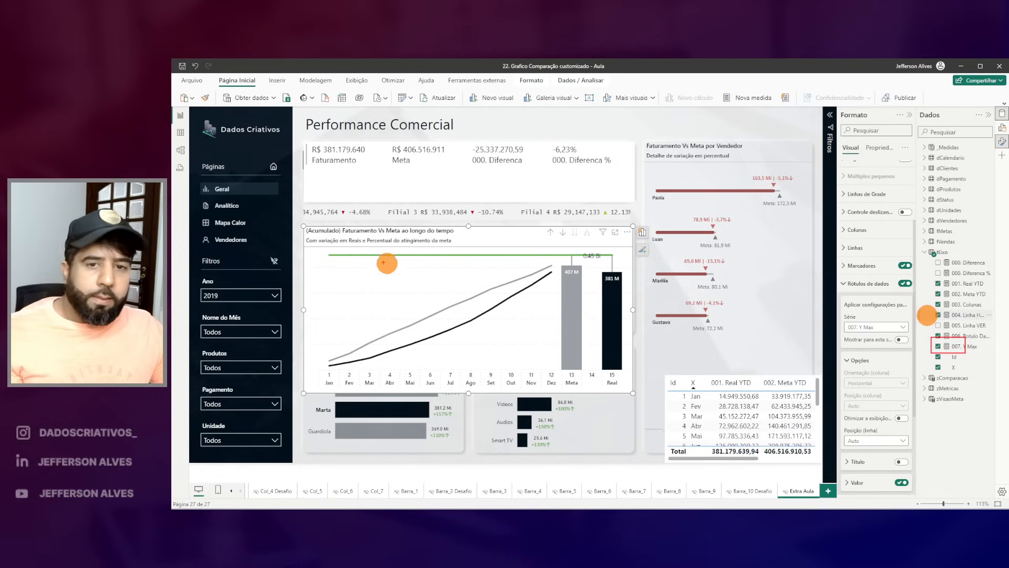
Step: Cross-filter the report page by the lowest visible bar beneath the accumulated chart to check the Y Max line's headroom
{"action": "left_click_drag", "start_coordinate": [484, 258], "coordinate": [609, 256]}
{"action": "left_click", "coordinate": [387, 428]}
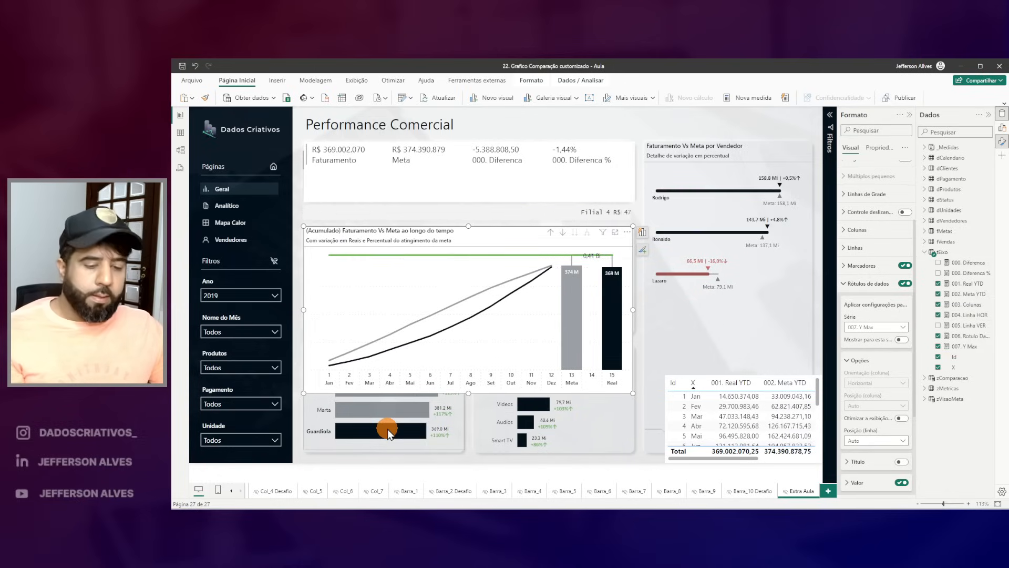
{"action": "mouse_move", "coordinate": [520, 256]}
{"action": "left_mouse_down"}
{"action": "mouse_move", "coordinate": [333, 252]}
{"action": "mouse_move", "coordinate": [343, 256]}
{"action": "left_mouse_up"}
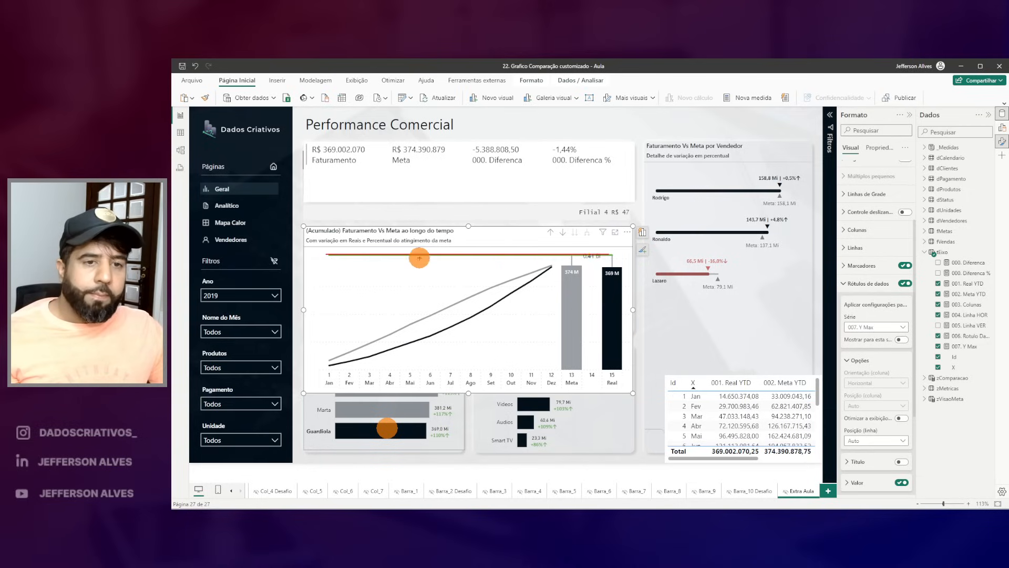
{"action": "left_click_drag", "start_coordinate": [574, 250], "coordinate": [601, 250]}
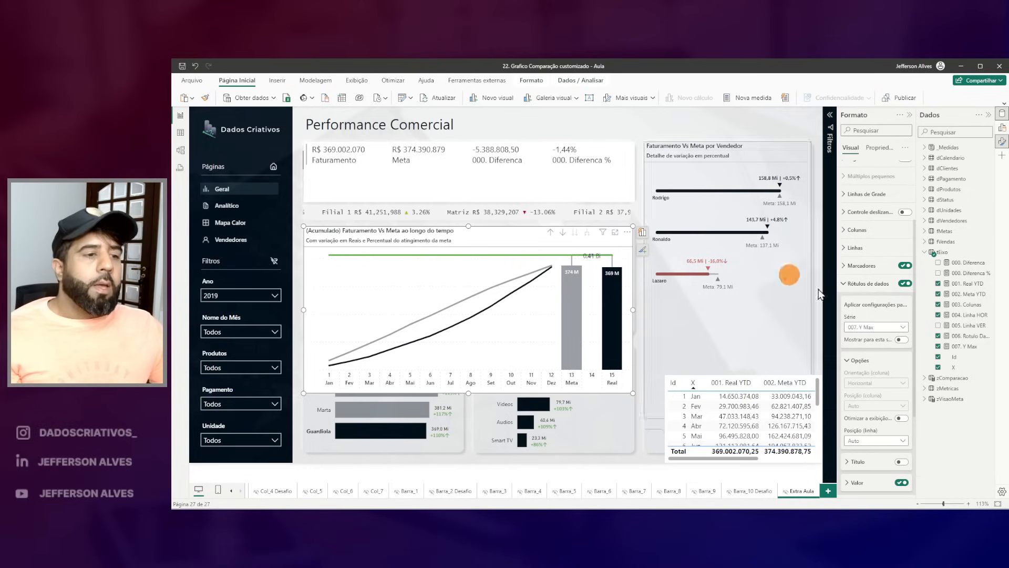
Step: Set the vDeslocamento factor in the 007. Y Max measure to 1.4 and collapse the formula editor
{"action": "left_click", "coordinate": [947, 346]}
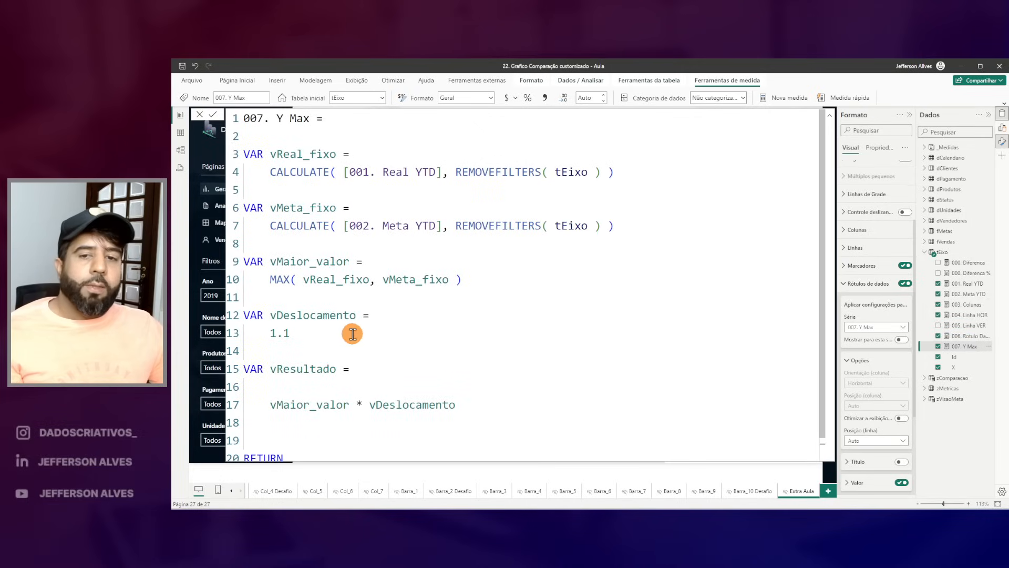
{"action": "left_click", "coordinate": [307, 331]}
{"action": "key", "text": "BackSpace"}
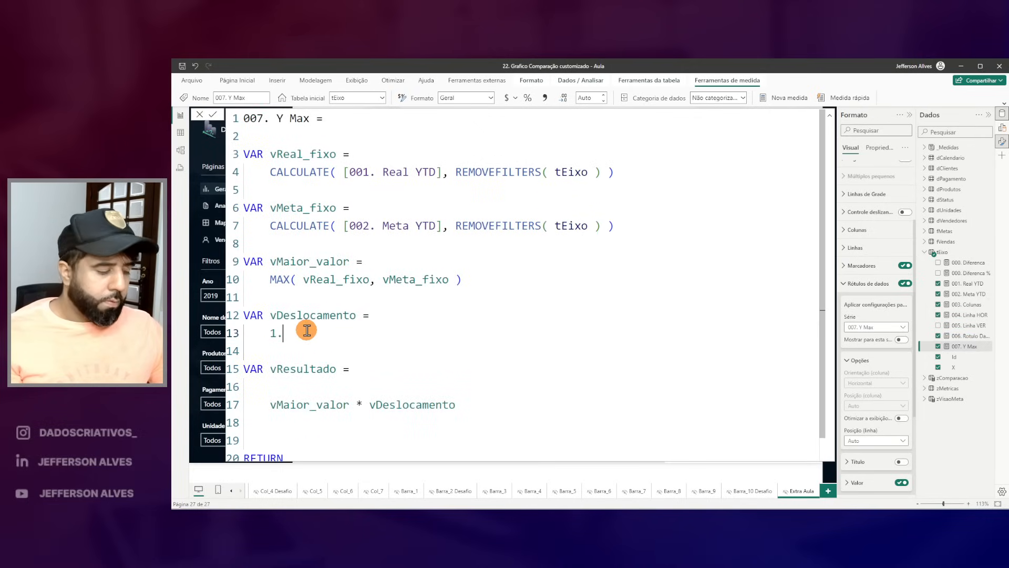
{"action": "key", "text": "Return"}
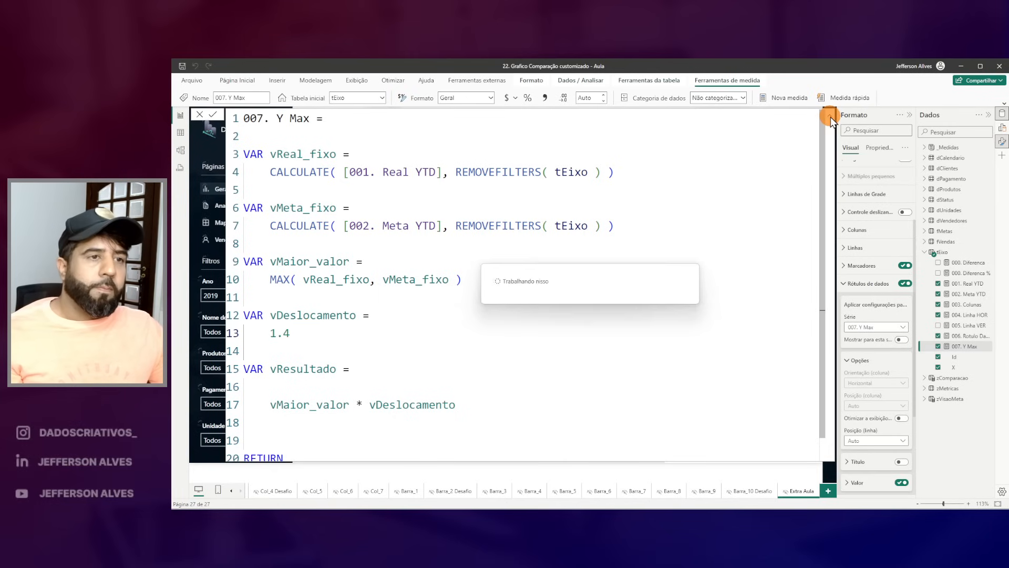
{"action": "left_click", "coordinate": [831, 116]}
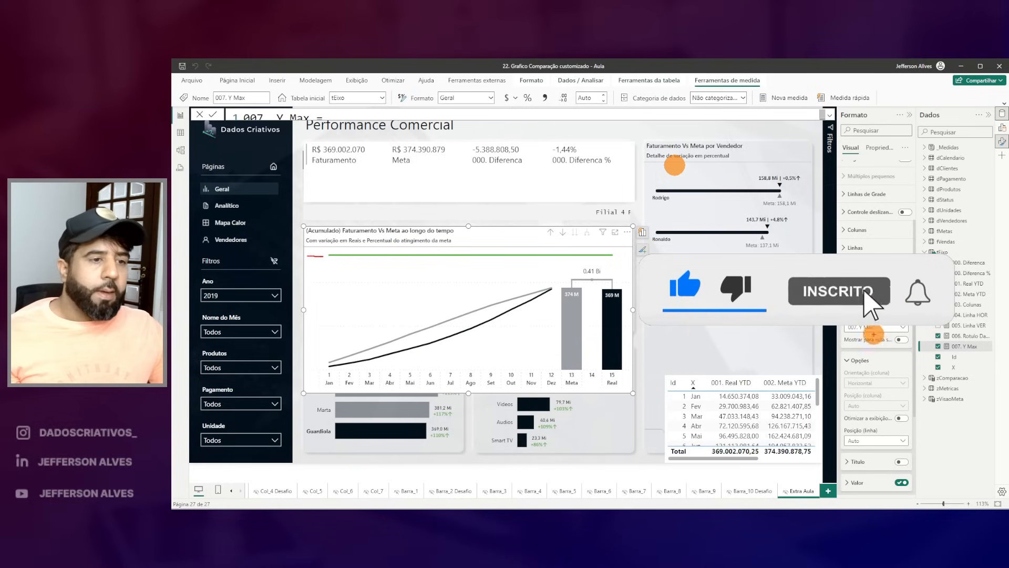
{"action": "mouse_move", "coordinate": [960, 345]}
{"action": "left_mouse_down"}
{"action": "mouse_move", "coordinate": [920, 347]}
{"action": "mouse_move", "coordinate": [960, 349]}
{"action": "left_mouse_up"}
{"action": "mouse_move", "coordinate": [331, 255]}
{"action": "left_mouse_down"}
{"action": "mouse_move", "coordinate": [592, 258]}
{"action": "mouse_move", "coordinate": [570, 276]}
{"action": "mouse_move", "coordinate": [329, 285]}
{"action": "left_mouse_up"}
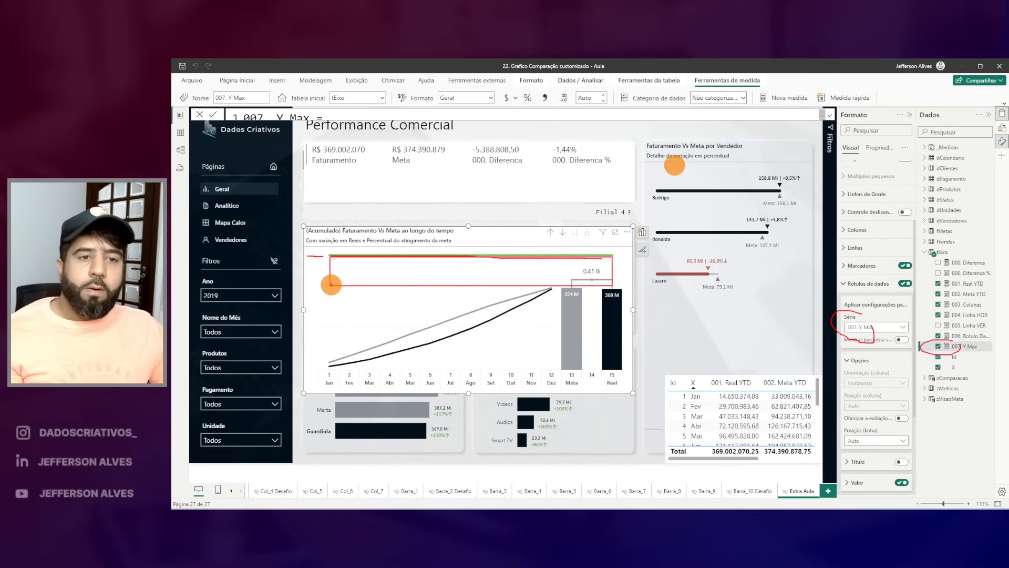
{"action": "key", "text": "Escape"}
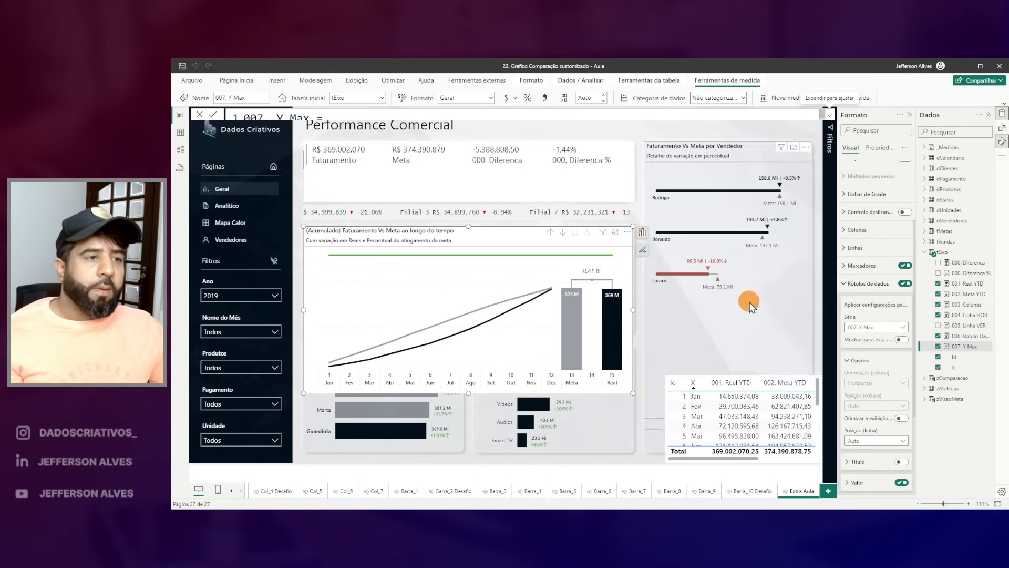
Step: Remove the 007. Y Max series from the line values of the accumulated chart
{"action": "left_click", "coordinate": [1002, 131]}
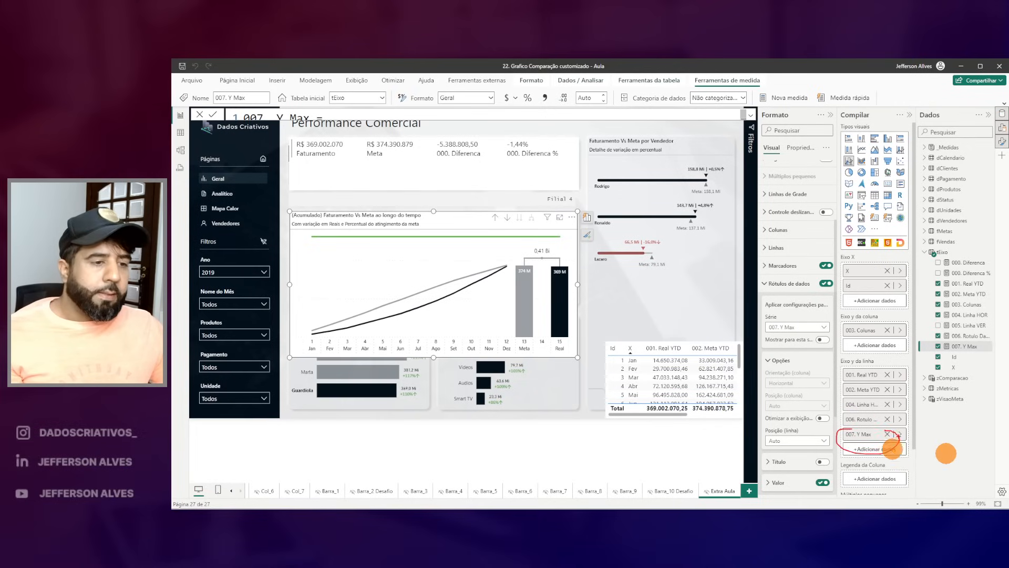
{"action": "left_click", "coordinate": [887, 434]}
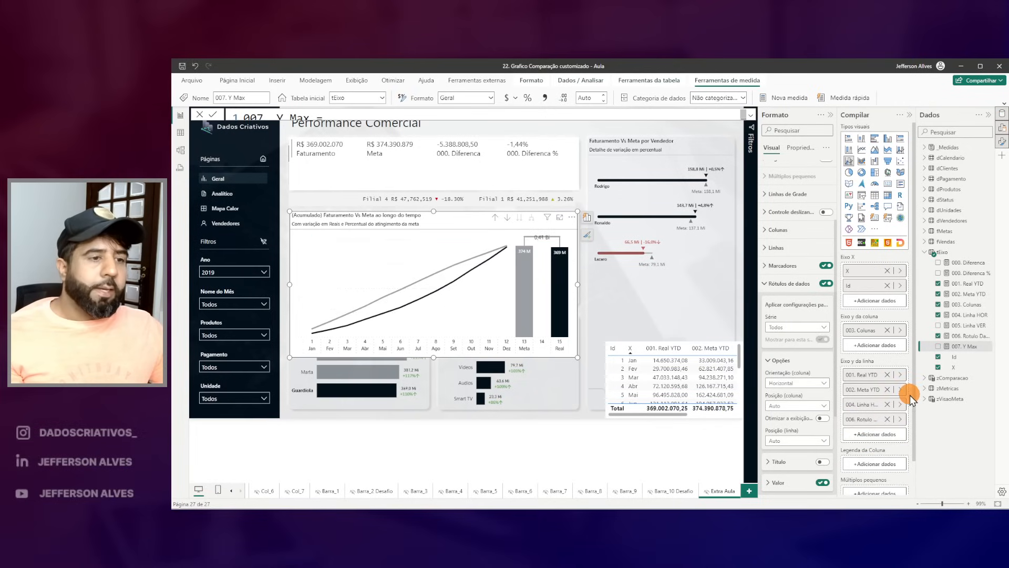
{"action": "left_click", "coordinate": [1002, 131]}
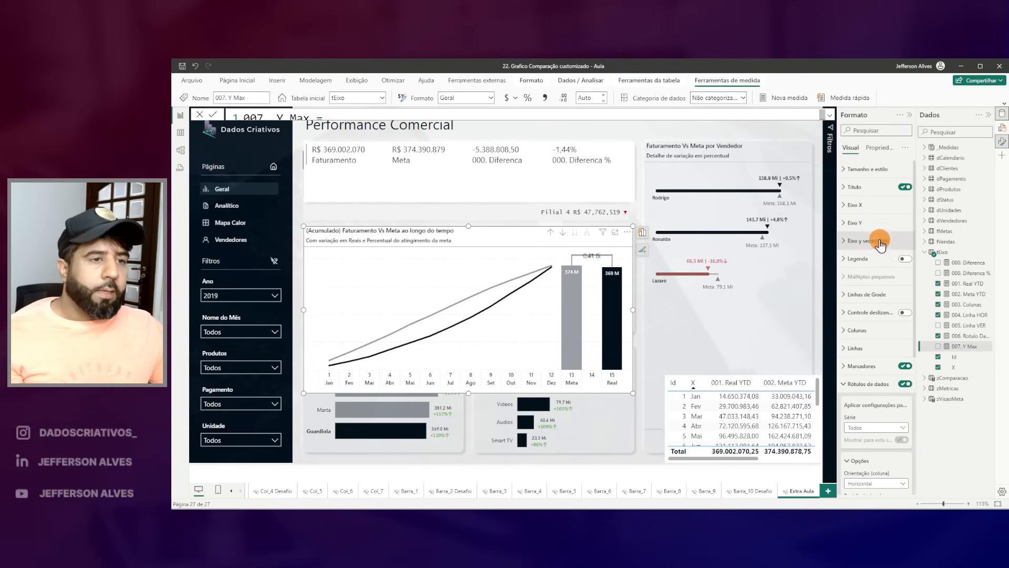
Step: Drive the accumulated chart's Y-axis maximum by conditional formatting based on the field value of the 007. Y Max measure
{"action": "left_click", "coordinate": [851, 223]}
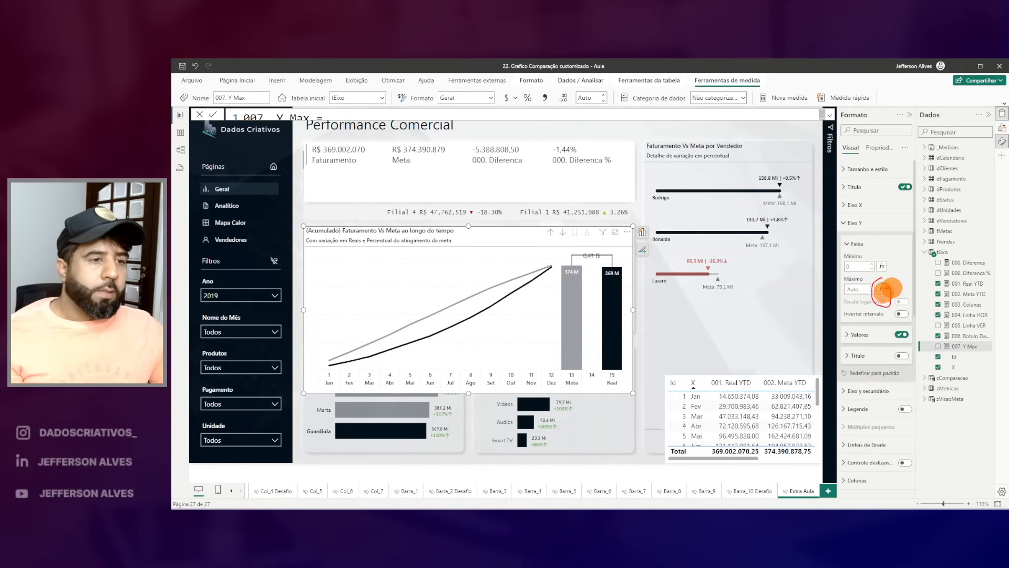
{"action": "left_click", "coordinate": [883, 291]}
{"action": "left_click", "coordinate": [429, 238]}
{"action": "type", "text": "007"}
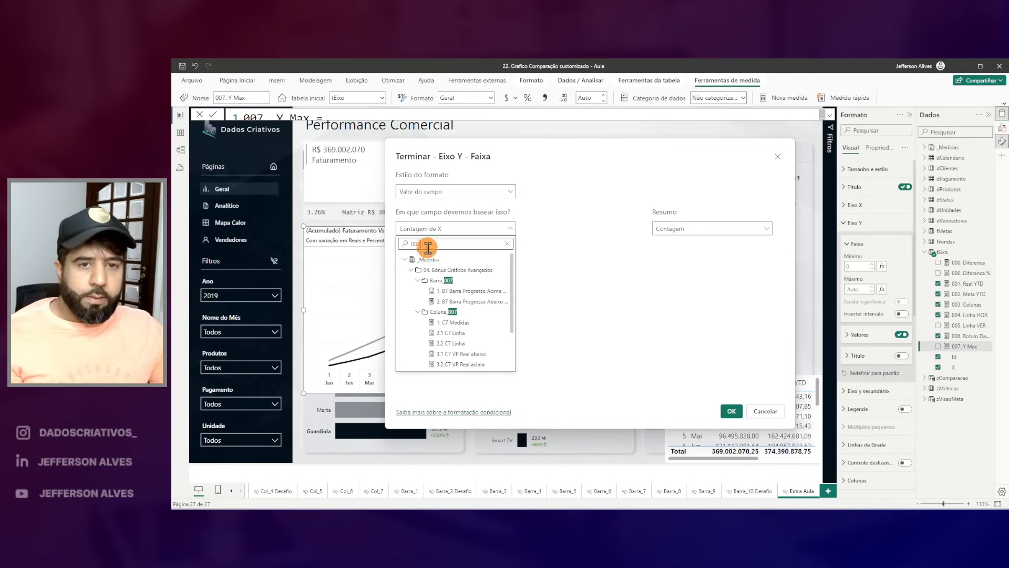
{"action": "key", "text": "BackSpace"}
{"action": "scroll", "coordinate": [428, 342], "scroll_direction": "down", "scroll_amount": 3}
{"action": "left_click", "coordinate": [407, 313]}
{"action": "scroll", "coordinate": [457, 331], "scroll_direction": "down", "scroll_amount": 1}
{"action": "scroll", "coordinate": [455, 341], "scroll_direction": "down", "scroll_amount": 3}
{"action": "left_click", "coordinate": [448, 353]}
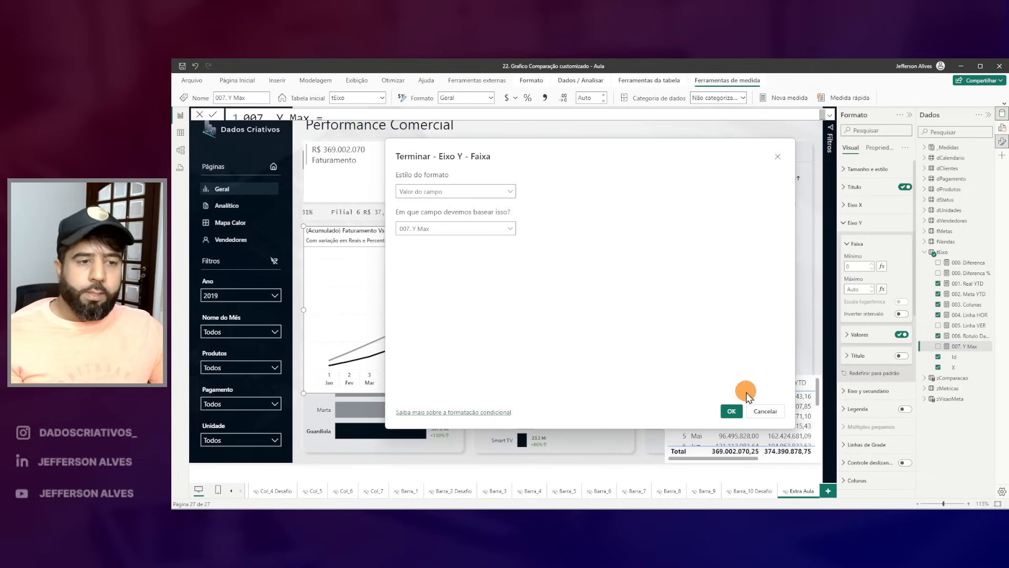
{"action": "left_click", "coordinate": [731, 411]}
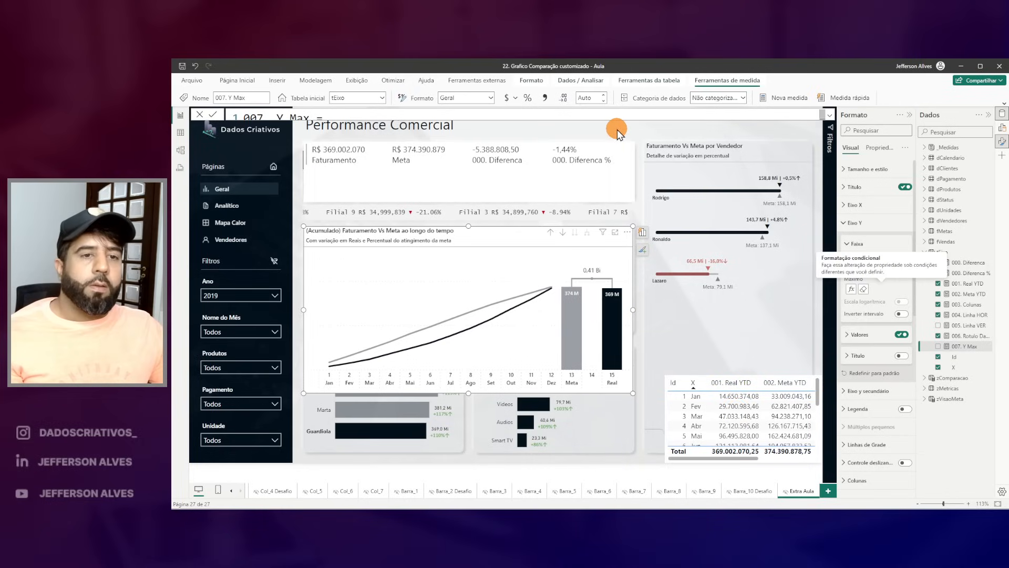
Step: Review the 006. Rotulo Dados and 004. Linha HOR formulas to trace where the connector label's value comes from
{"action": "left_click_drag", "start_coordinate": [523, 280], "coordinate": [312, 284]}
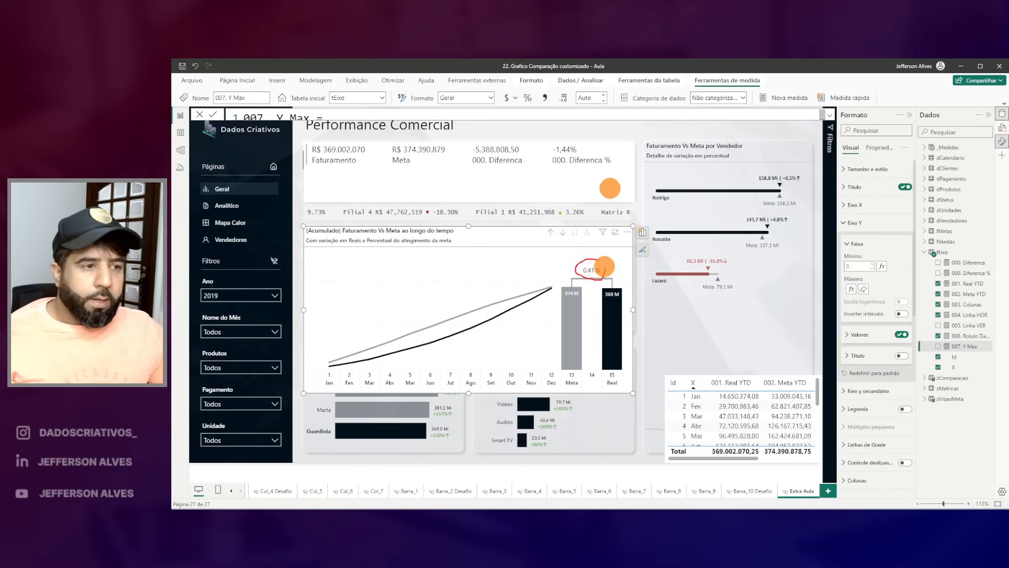
{"action": "left_click", "coordinate": [967, 336]}
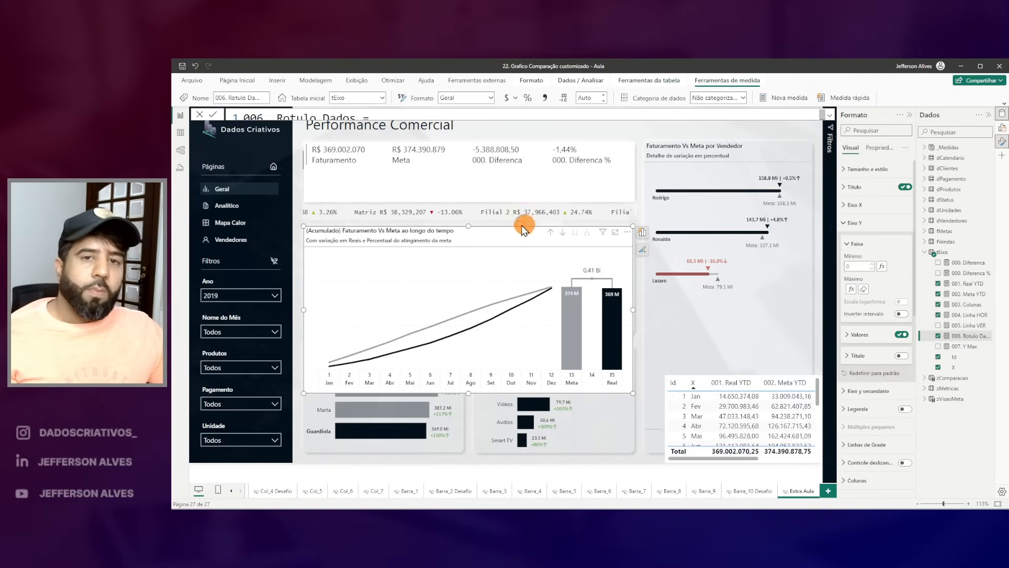
{"action": "left_click", "coordinate": [824, 112]}
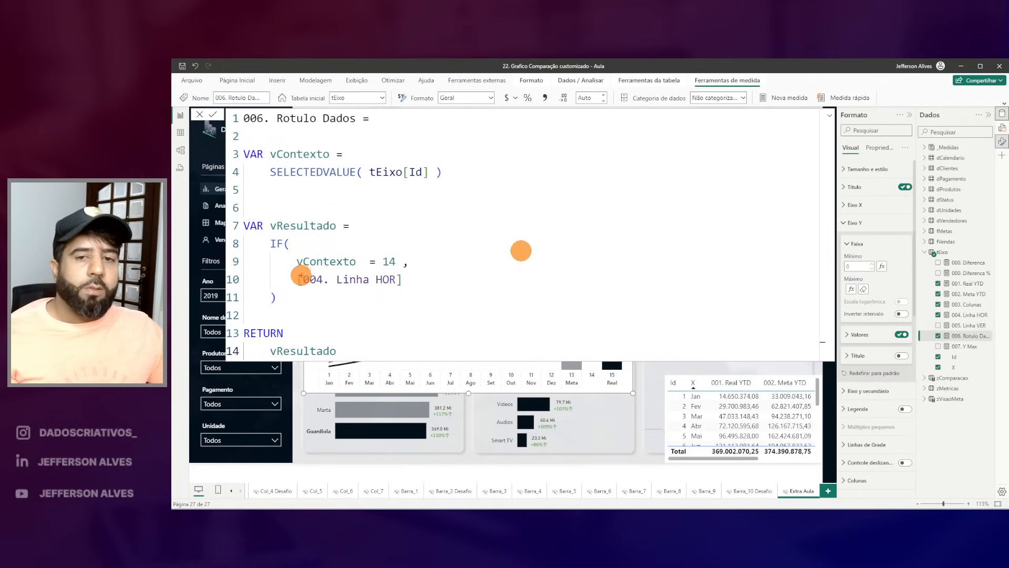
{"action": "left_click_drag", "start_coordinate": [286, 265], "coordinate": [409, 298]}
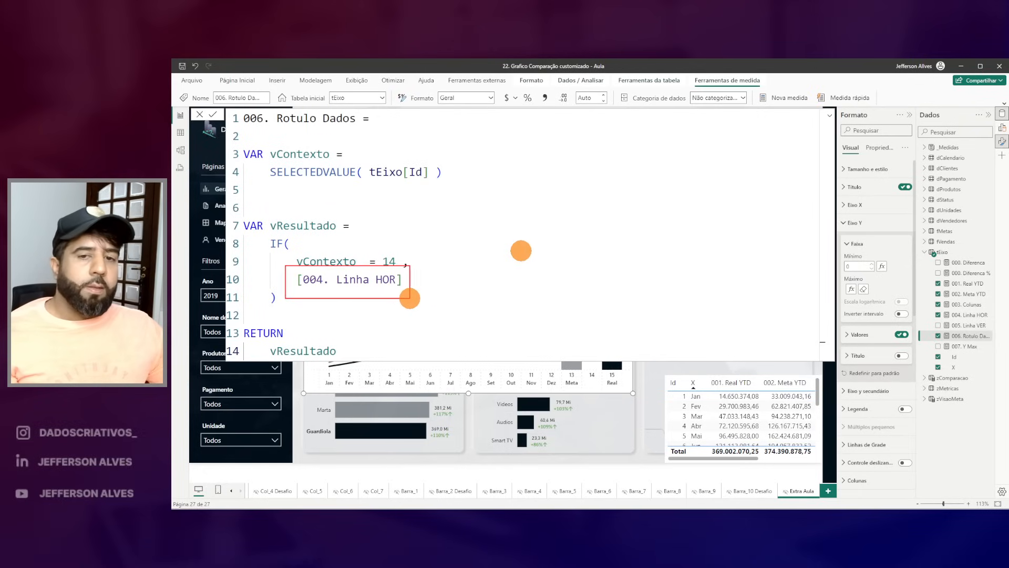
{"action": "left_click", "coordinate": [959, 317]}
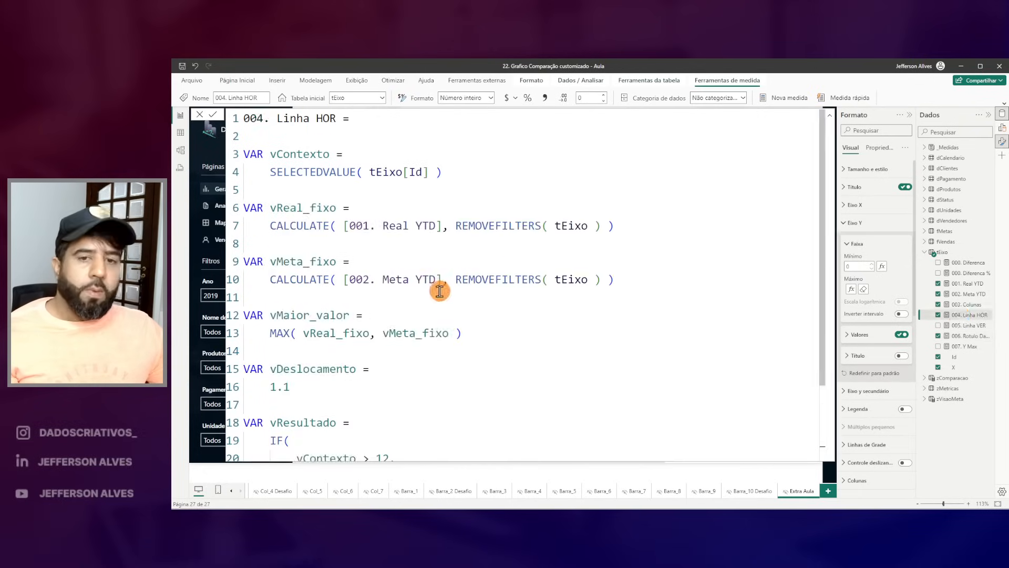
{"action": "scroll", "coordinate": [441, 287], "scroll_direction": "down", "scroll_amount": 3}
{"action": "left_click_drag", "start_coordinate": [286, 367], "coordinate": [375, 399]}
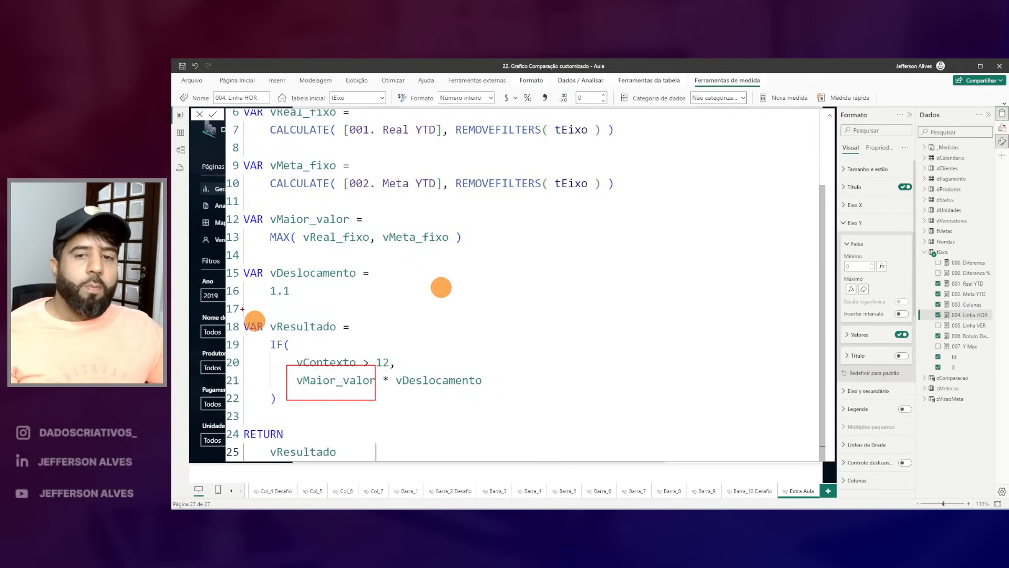
{"action": "left_click_drag", "start_coordinate": [275, 279], "coordinate": [306, 286]}
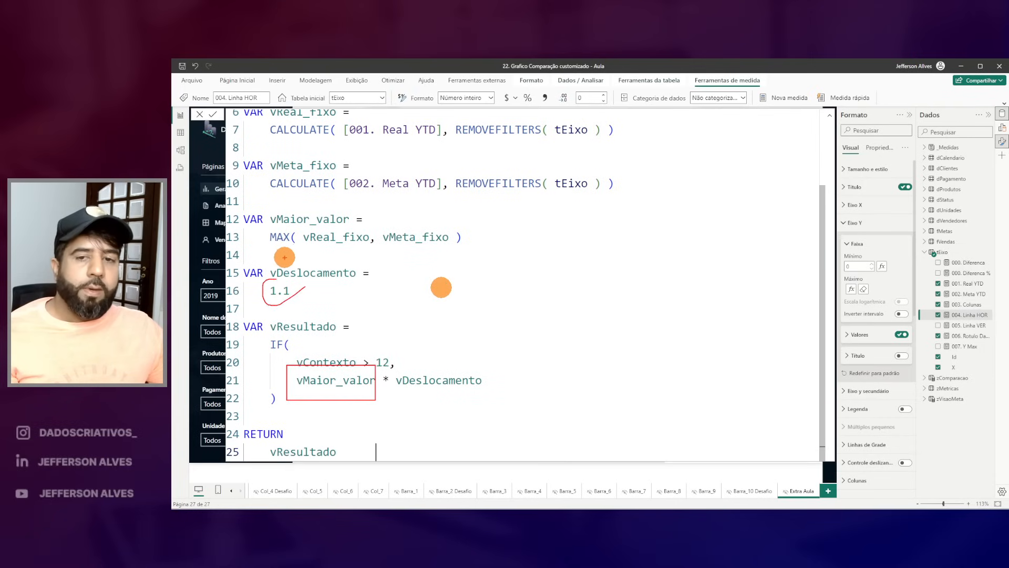
{"action": "key", "text": "Escape"}
{"action": "key", "text": "Escape"}
{"action": "key", "text": "ctrl+2"}
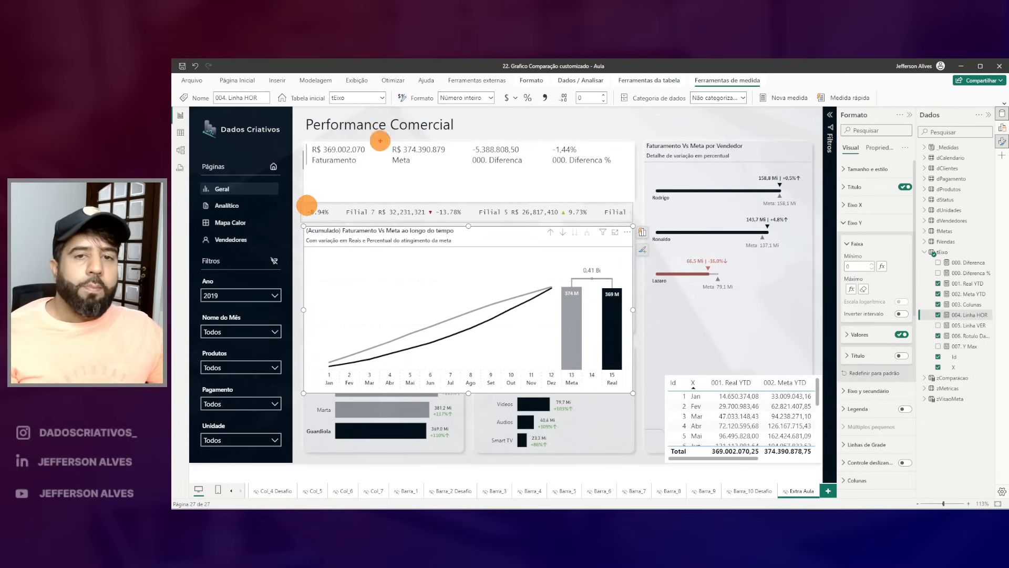
{"action": "left_click_drag", "start_coordinate": [381, 144], "coordinate": [432, 174]}
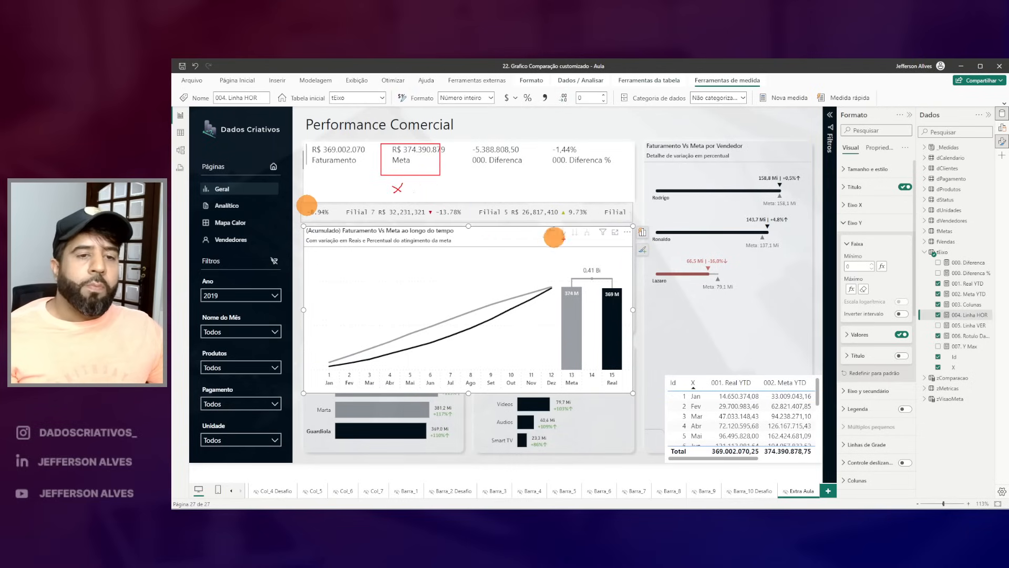
{"action": "left_click_drag", "start_coordinate": [593, 260], "coordinate": [607, 272]}
{"action": "key", "text": "Escape"}
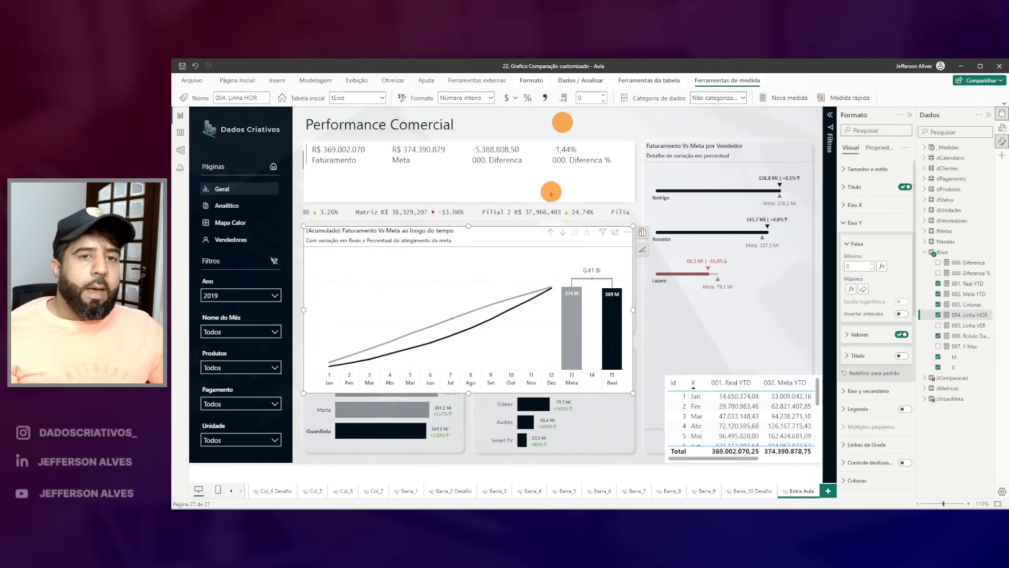
{"action": "left_click_drag", "start_coordinate": [575, 258], "coordinate": [603, 274]}
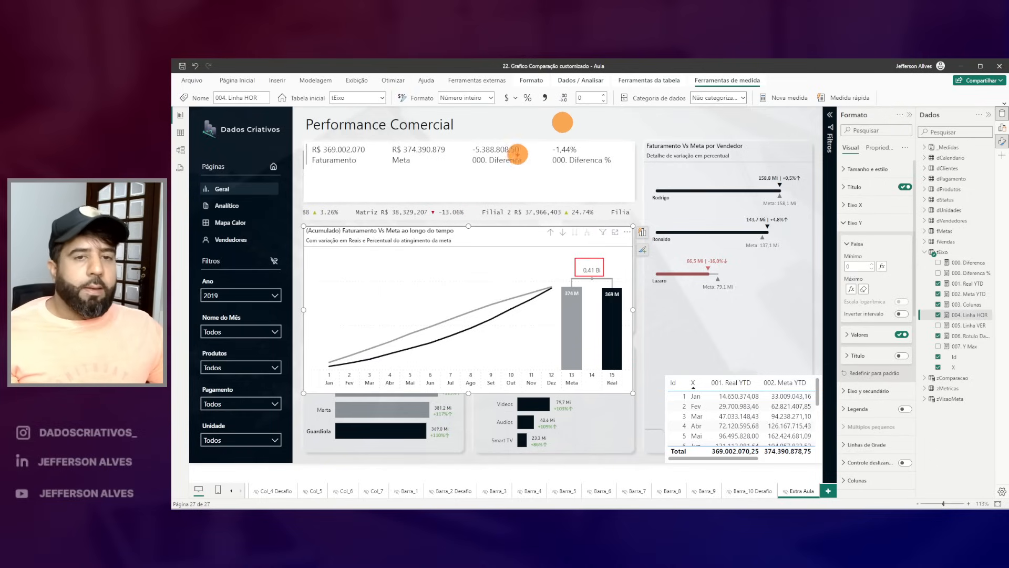
{"action": "mouse_move", "coordinate": [503, 136]}
{"action": "left_mouse_down"}
{"action": "mouse_move", "coordinate": [457, 155]}
{"action": "mouse_move", "coordinate": [520, 178]}
{"action": "mouse_move", "coordinate": [497, 131]}
{"action": "left_mouse_up"}
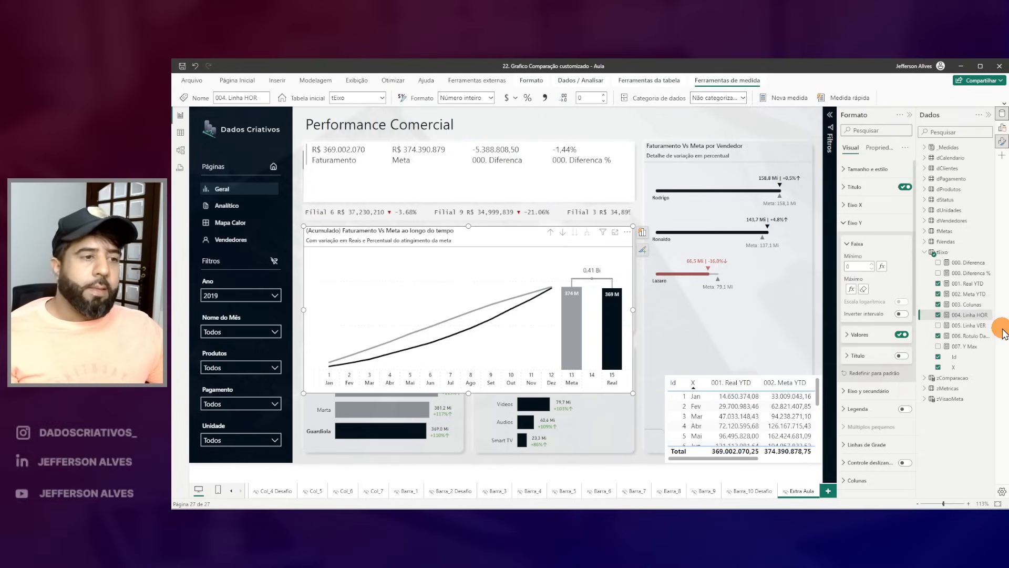
Step: Set the format of the 006. Rotulo Dados measure to Dinâmico with a SWITCH expression that formats vValor in signed Bi, Mi or K
{"action": "left_click", "coordinate": [972, 337]}
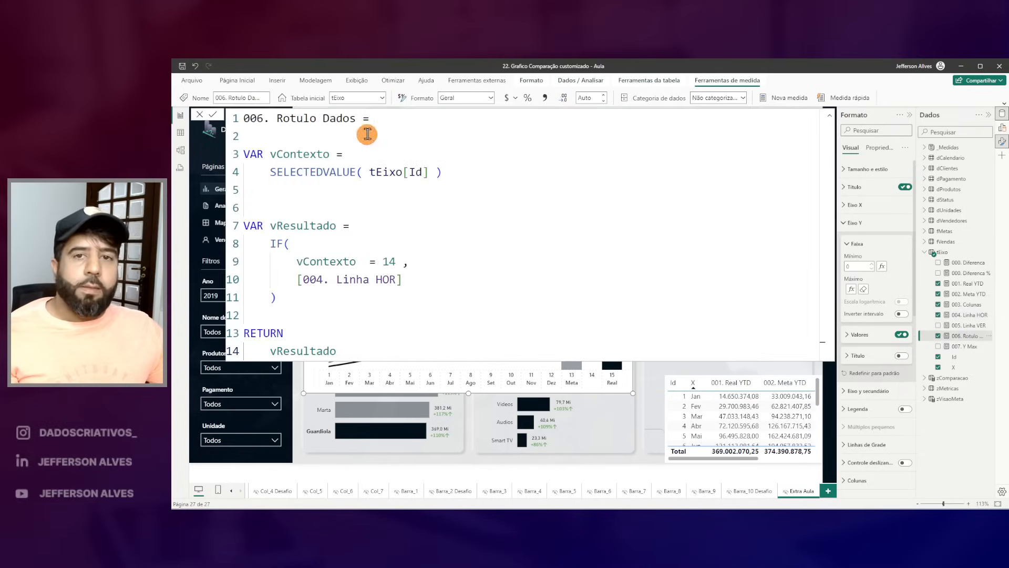
{"action": "left_click", "coordinate": [491, 99]}
{"action": "left_click", "coordinate": [461, 194]}
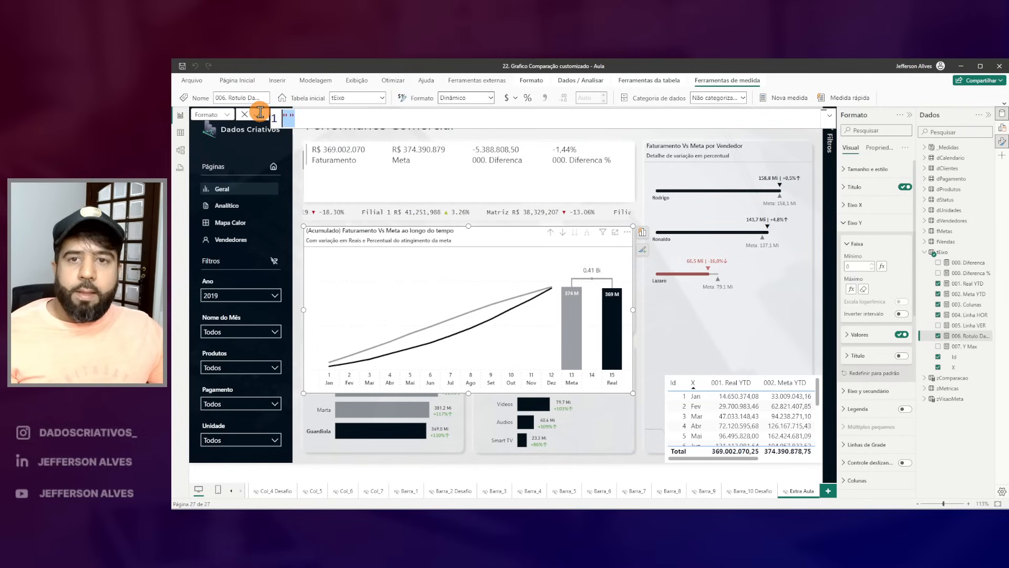
{"action": "type", "text": "VAR vValor =     [0. Diferenca]  RETURN \"\"\"\" &     SWITCH(         TRUE(),         ABS( vValor ) >= 1E9, FORMAT(vValor, \"+#,,,.00 Bi;-#,,,.00 Bi;-\"),         ABS( vValor ) >= 1E6, FORMAT(vValor, \"+#,,.00 Mi;-#,,.00 Mi;-\"),         ABS( vValor ) >= 1E3, FORMAT(vValor, \"+#,.00 K;-#,.00 K;-\"),         FORMAT(vValor, \"+#;-#;-\")     ) & \"\"\"\""}
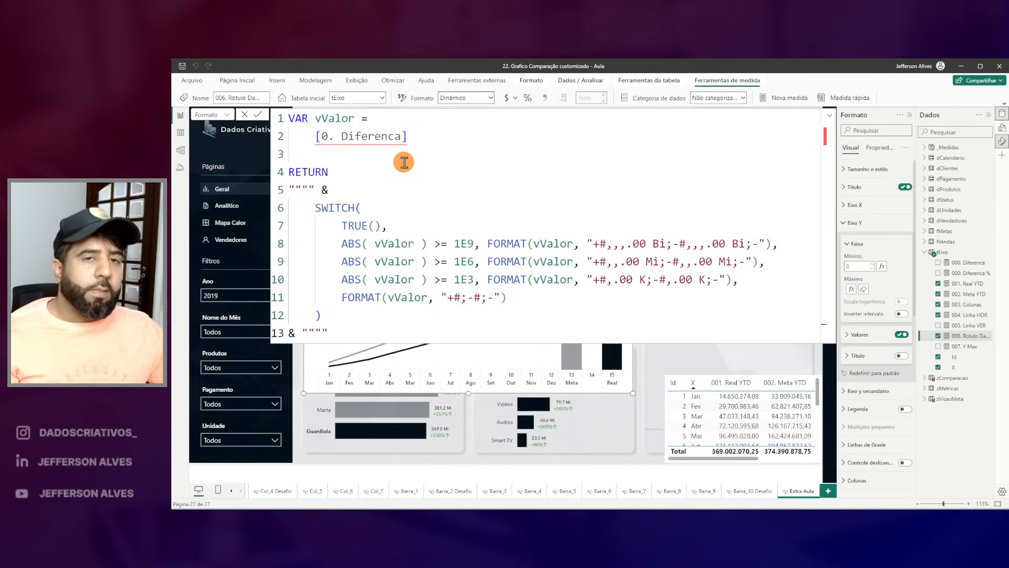
Step: Point the vValor variable in the dynamic format expression to [000. Diferenca]
{"action": "left_click", "coordinate": [327, 136]}
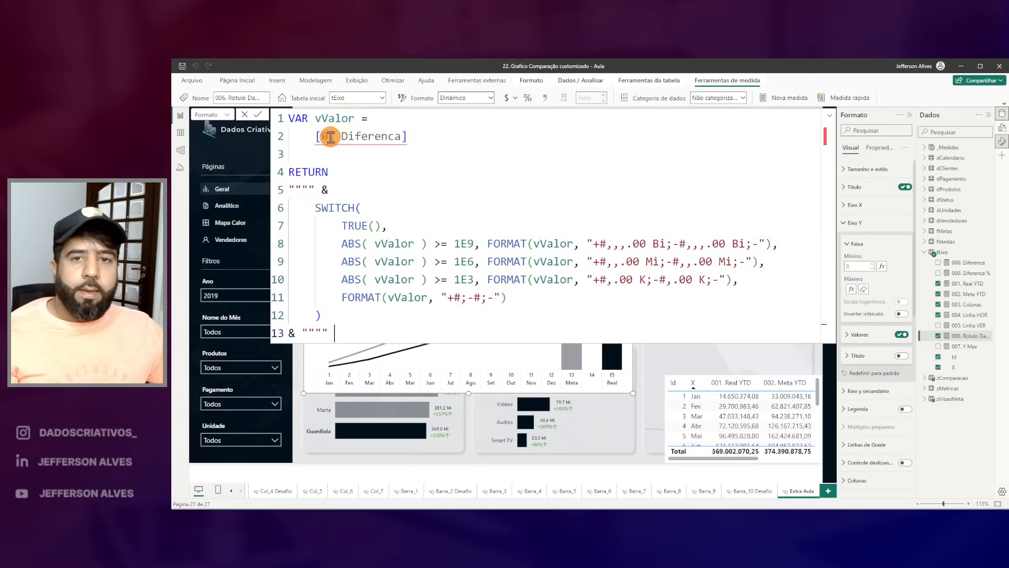
{"action": "type", "text": "00"}
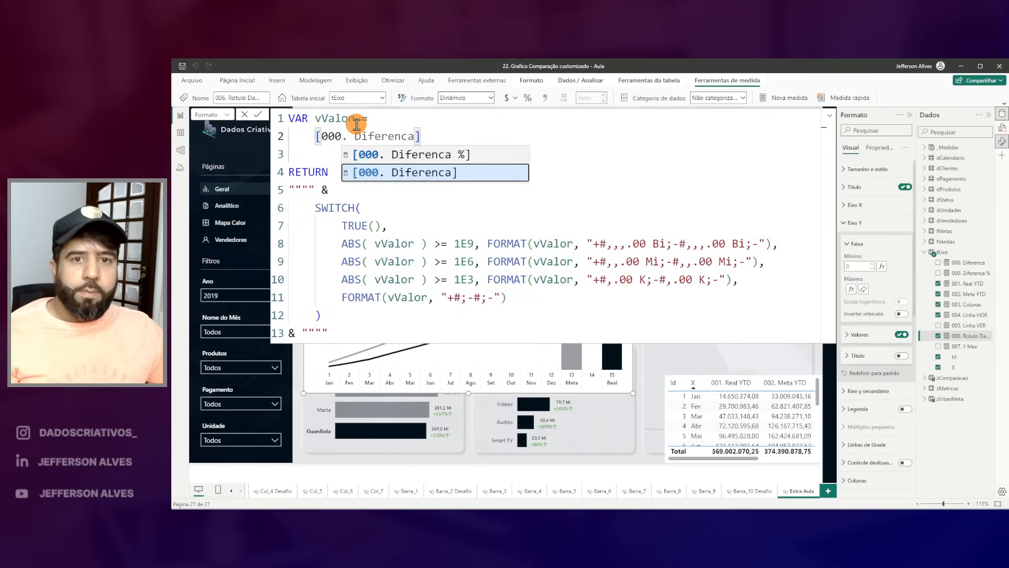
{"action": "key", "text": "Tab"}
{"action": "left_click_drag", "start_coordinate": [506, 136], "coordinate": [437, 134]}
{"action": "key", "text": "BackSpace"}
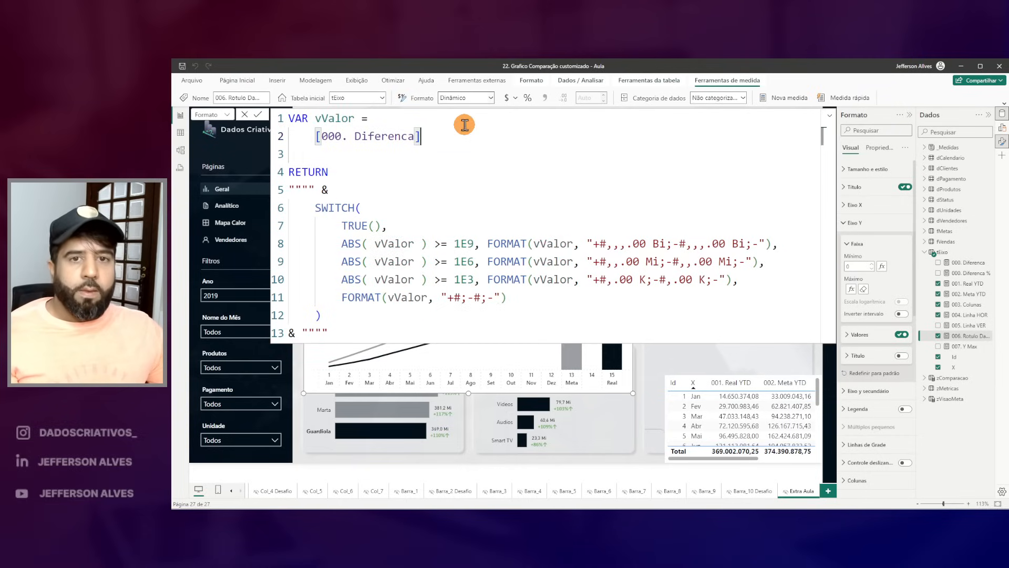
{"action": "mouse_move", "coordinate": [293, 199]}
{"action": "left_mouse_down"}
{"action": "mouse_move", "coordinate": [802, 332]}
{"action": "mouse_move", "coordinate": [793, 331]}
{"action": "left_mouse_up"}
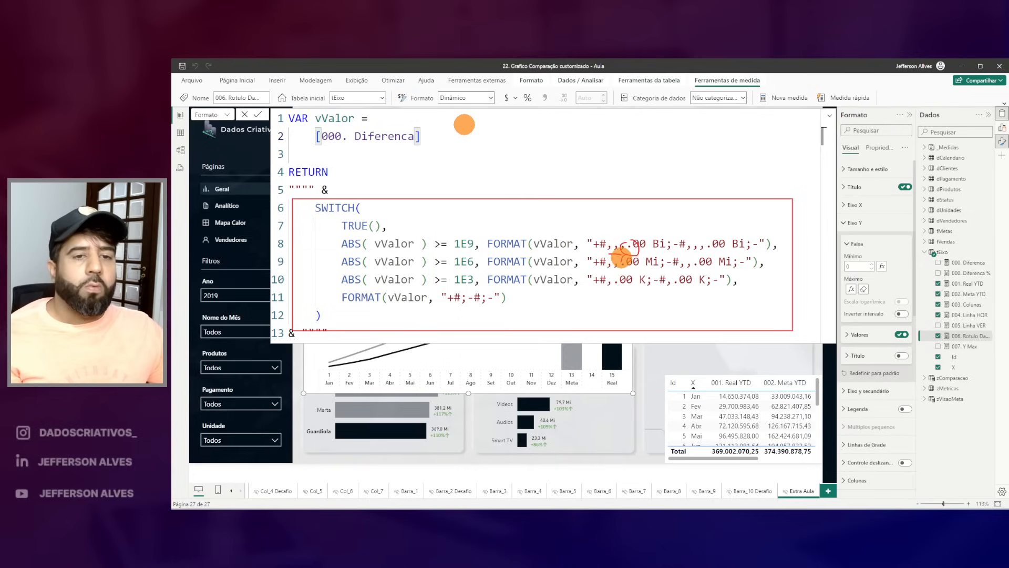
{"action": "left_click_drag", "start_coordinate": [627, 251], "coordinate": [623, 268]}
{"action": "left_click_drag", "start_coordinate": [395, 243], "coordinate": [402, 240]}
{"action": "mouse_move", "coordinate": [463, 230]}
{"action": "left_mouse_down"}
{"action": "mouse_move", "coordinate": [491, 286]}
{"action": "mouse_move", "coordinate": [444, 228]}
{"action": "left_mouse_up"}
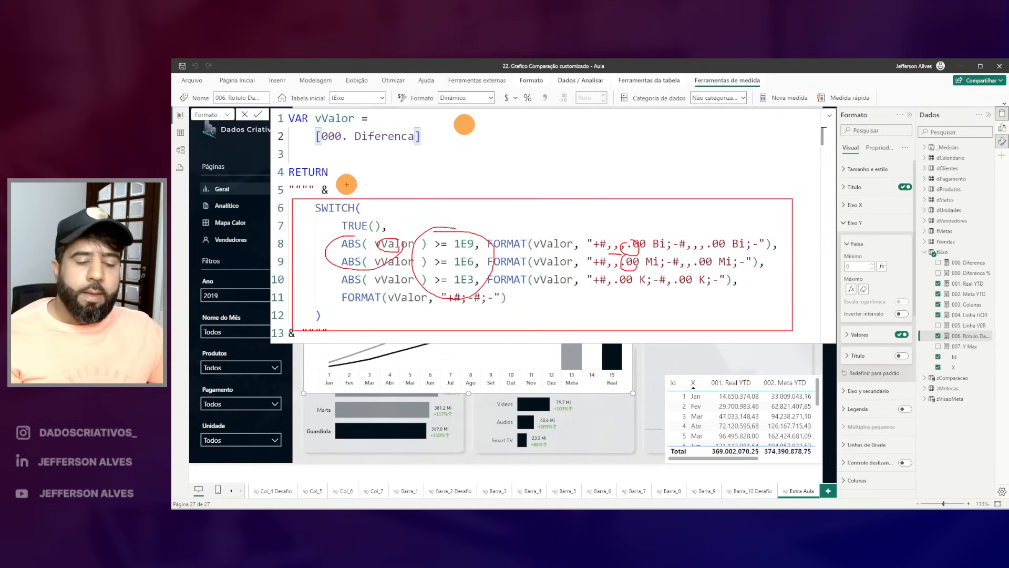
{"action": "key", "text": "Escape"}
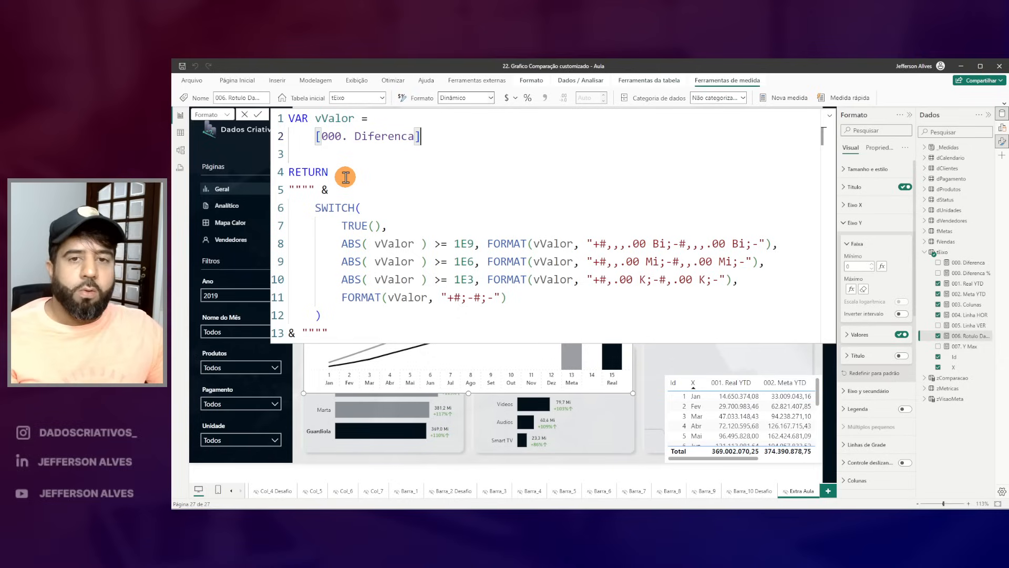
{"action": "mouse_move", "coordinate": [305, 196]}
{"action": "left_mouse_down"}
{"action": "mouse_move", "coordinate": [342, 264]}
{"action": "mouse_move", "coordinate": [788, 314]}
{"action": "left_mouse_up"}
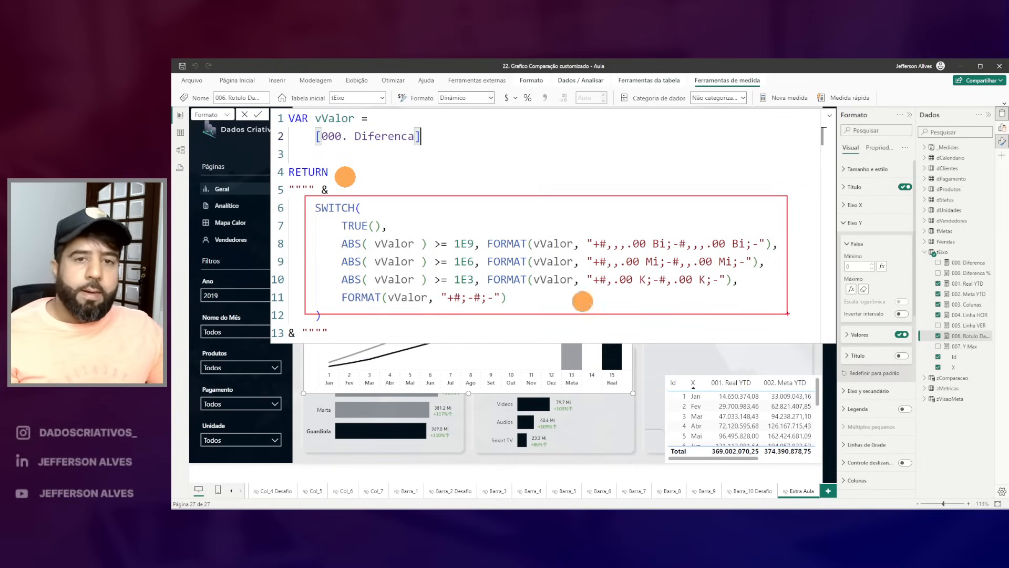
Step: Review the SWITCH block of the dynamic format expression and apply it to the 006. Rotulo Dados measure
{"action": "key", "text": "Escape"}
{"action": "left_click", "coordinate": [422, 207]}
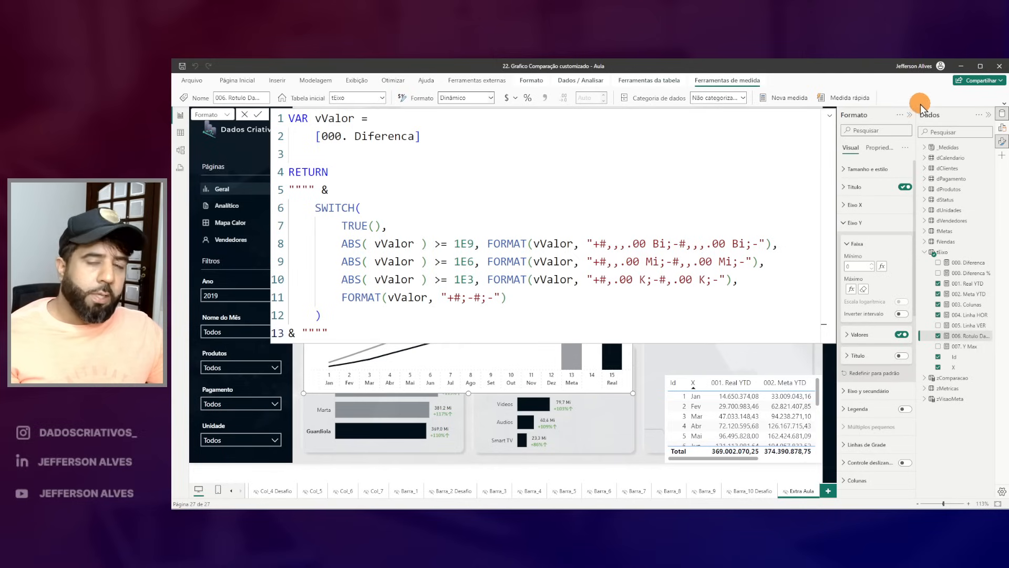
{"action": "mouse_move", "coordinate": [291, 190]}
{"action": "left_mouse_down"}
{"action": "mouse_move", "coordinate": [721, 310]}
{"action": "mouse_move", "coordinate": [789, 317]}
{"action": "left_mouse_up"}
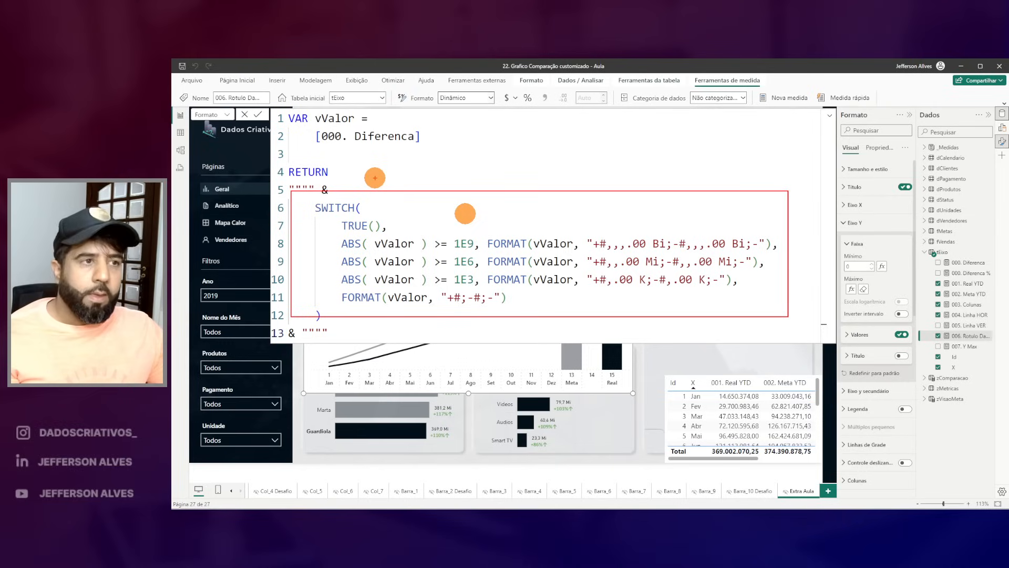
{"action": "key", "text": "Escape"}
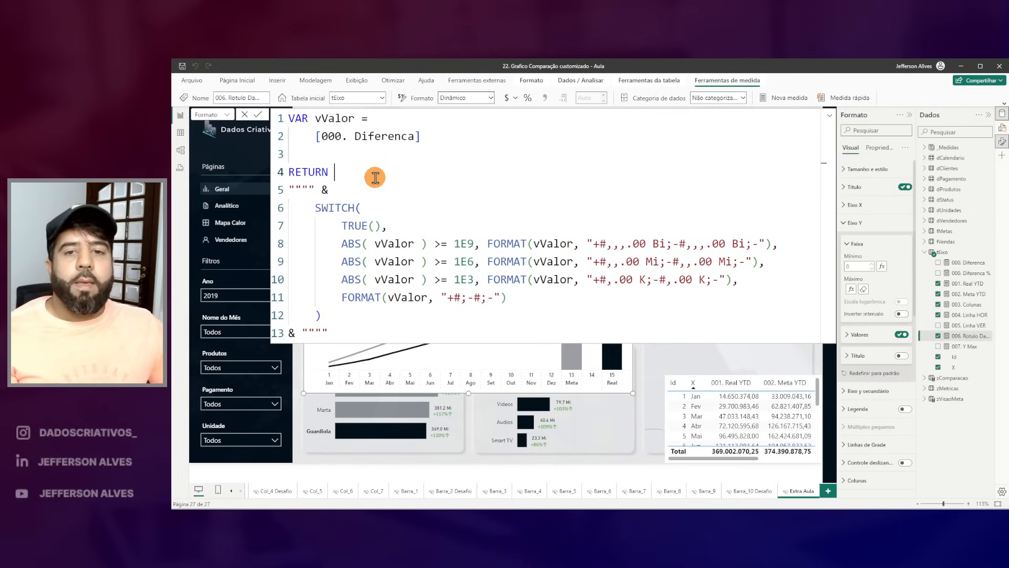
{"action": "key", "text": "Return"}
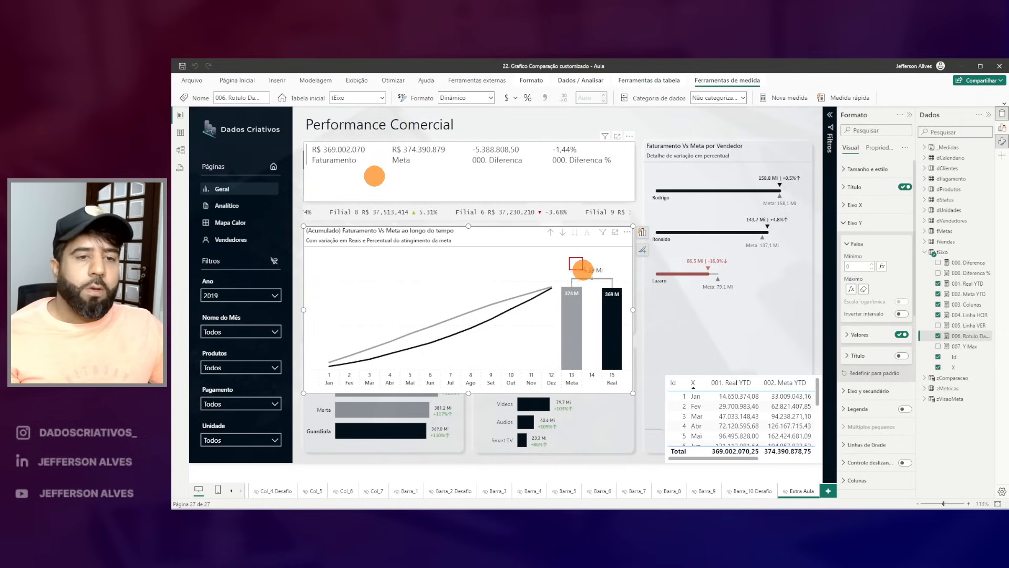
Step: Filter the report to the year 2020 and clear the bar chart's cross-filter to check the difference label
{"action": "left_click_drag", "start_coordinate": [464, 140], "coordinate": [533, 181]}
{"action": "key", "text": "Escape"}
{"action": "left_click", "coordinate": [210, 298]}
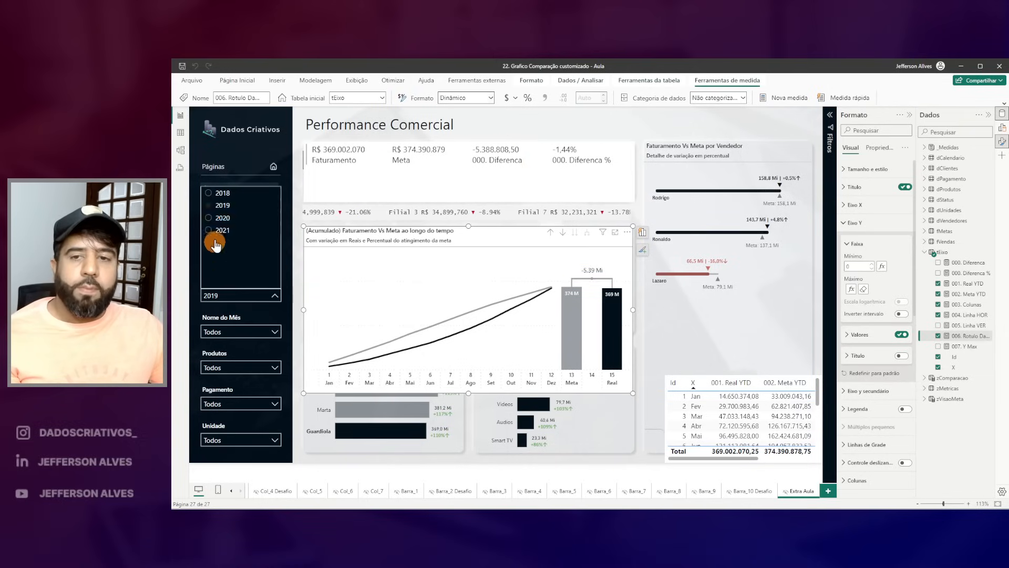
{"action": "left_click", "coordinate": [216, 221]}
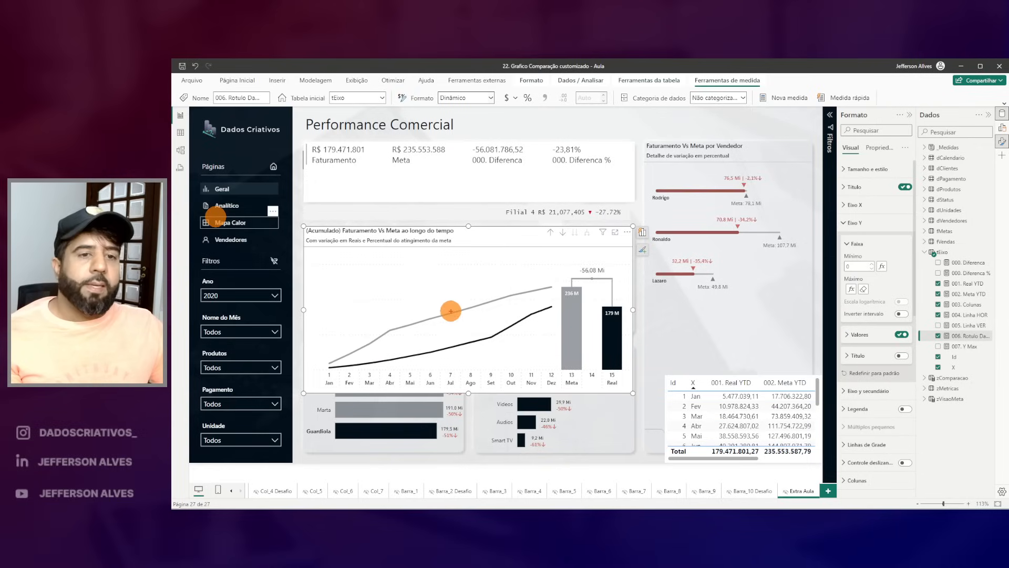
{"action": "left_click", "coordinate": [410, 431]}
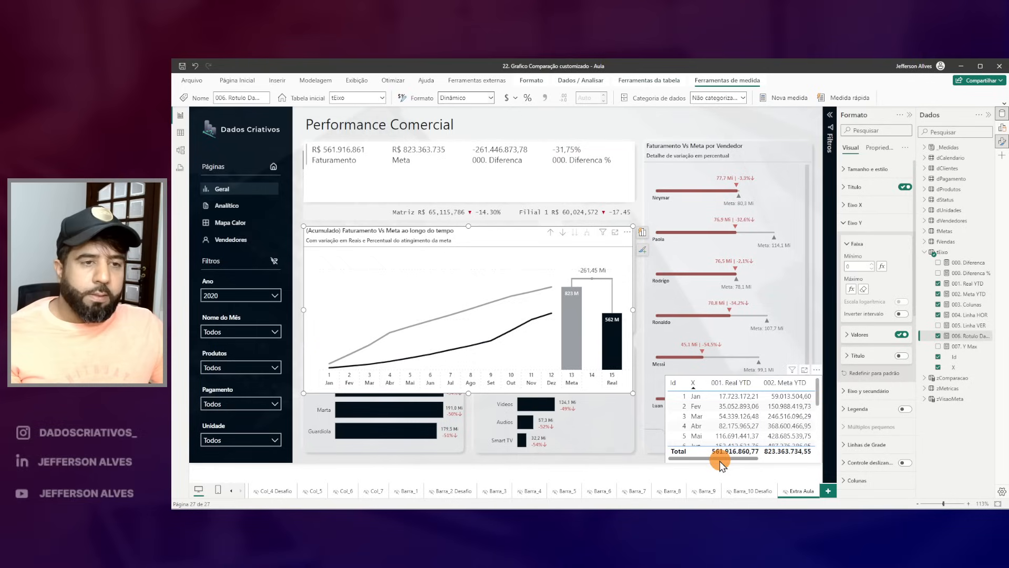
Step: Shrink the Id and X data table into the page's lower corner and compare the 000. Diferenca card with the connector label
{"action": "left_click", "coordinate": [667, 377]}
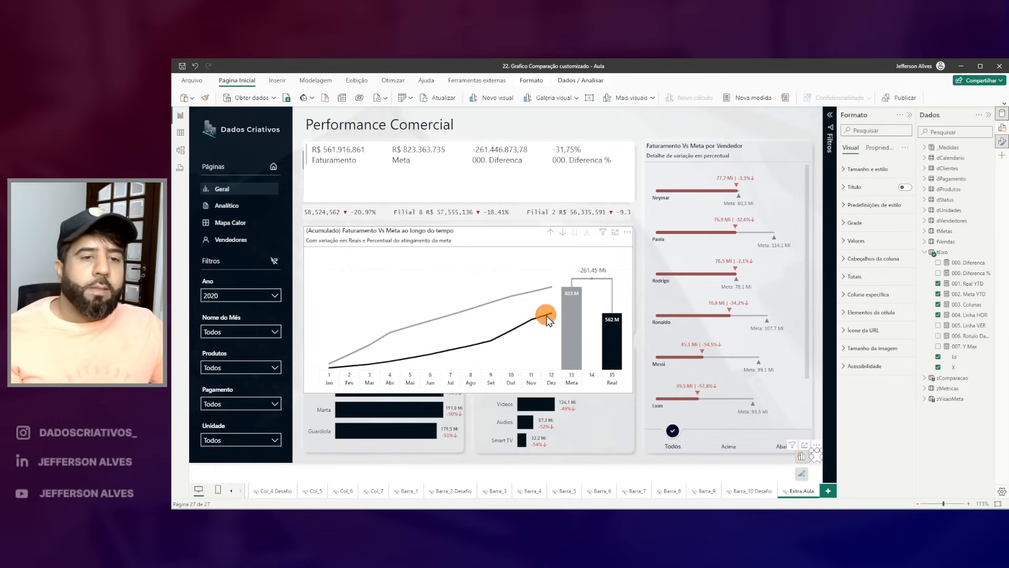
{"action": "left_click_drag", "start_coordinate": [458, 136], "coordinate": [534, 172]}
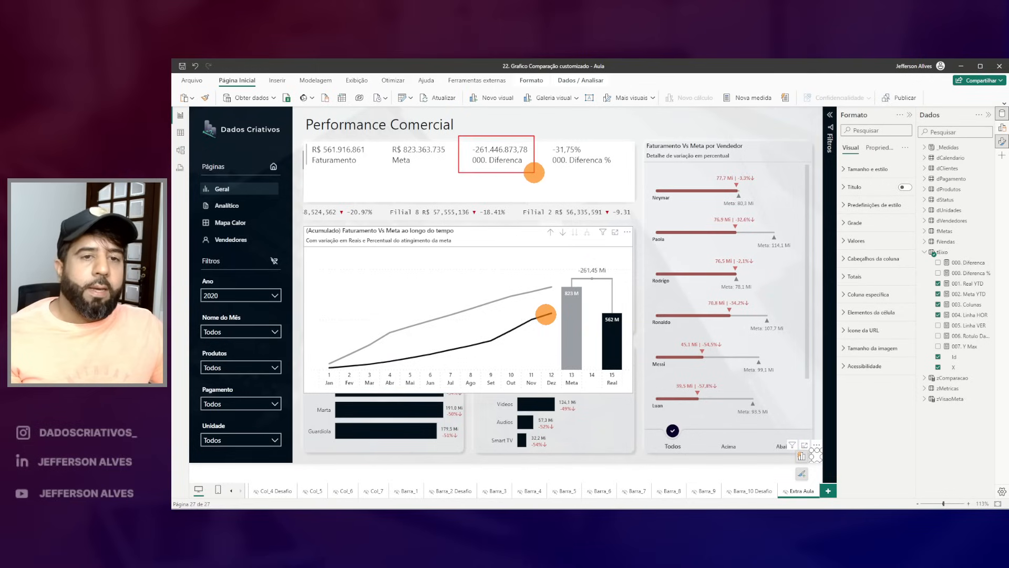
{"action": "left_click_drag", "start_coordinate": [587, 261], "coordinate": [604, 268]}
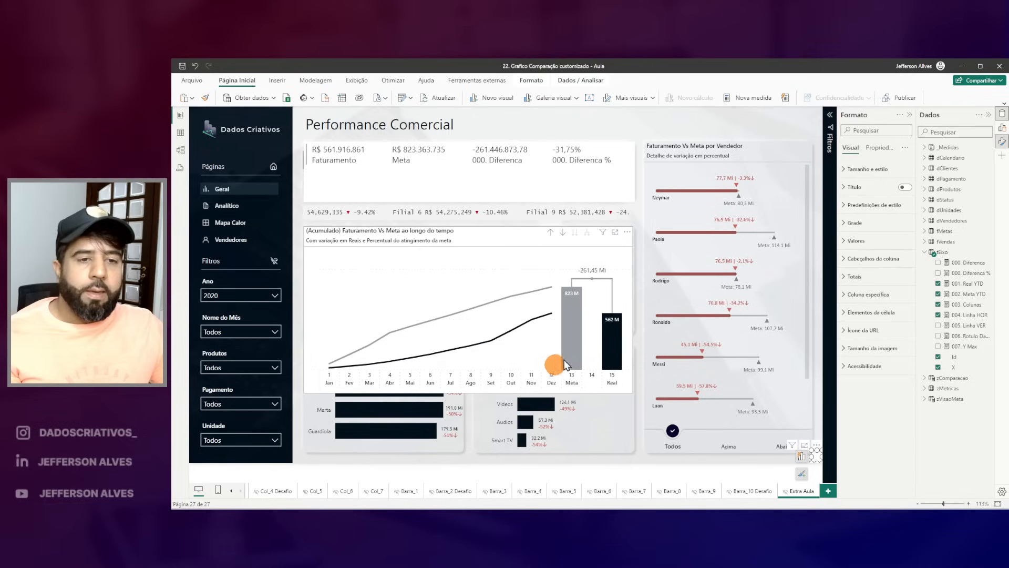
Step: Open conditional formatting for the value colour of the accumulated chart's 006. Rotulo Dados label, using the Gradiente style
{"action": "left_click", "coordinate": [515, 237]}
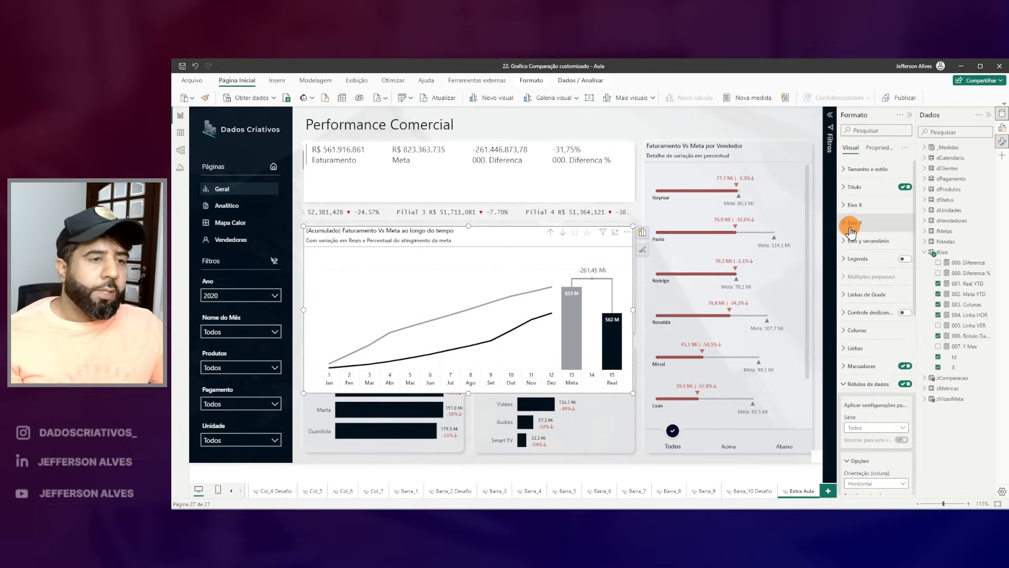
{"action": "scroll", "coordinate": [872, 315], "scroll_direction": "down", "scroll_amount": 4}
{"action": "left_click_drag", "start_coordinate": [882, 315], "coordinate": [910, 317]}
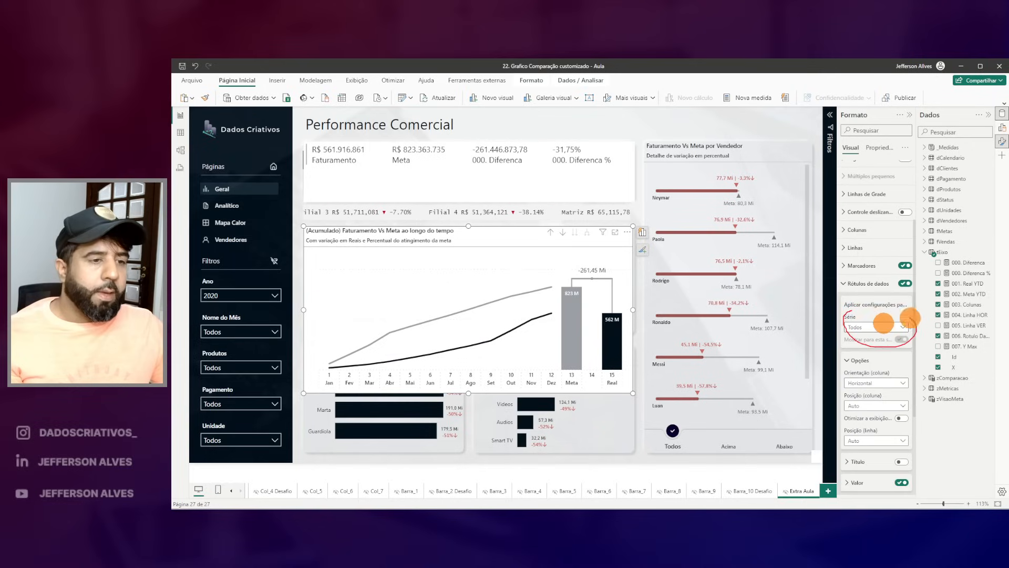
{"action": "left_click", "coordinate": [903, 327]}
{"action": "left_click", "coordinate": [876, 392]}
{"action": "scroll", "coordinate": [875, 392], "scroll_direction": "down", "scroll_amount": 8}
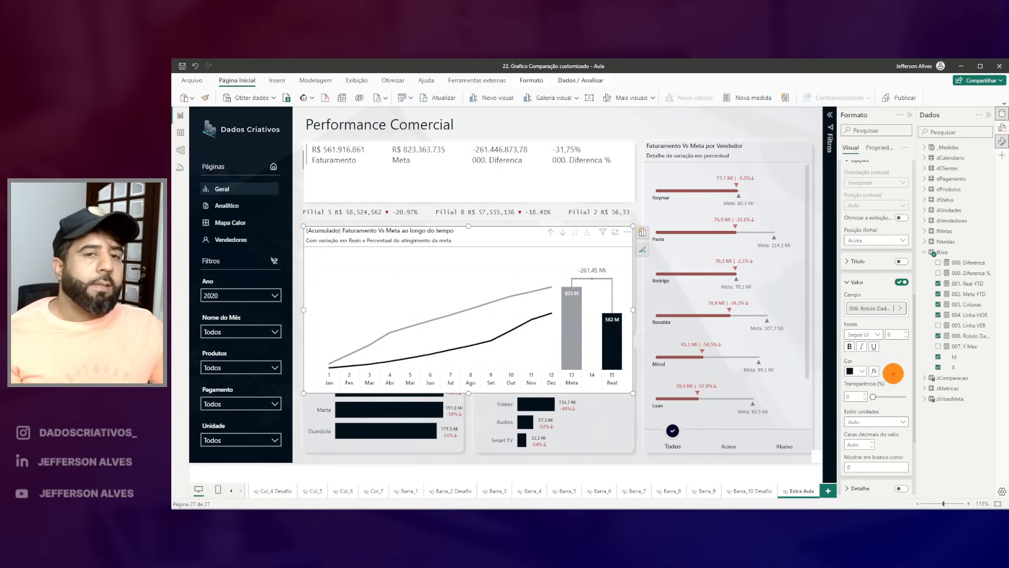
{"action": "left_click_drag", "start_coordinate": [448, 134], "coordinate": [625, 177]}
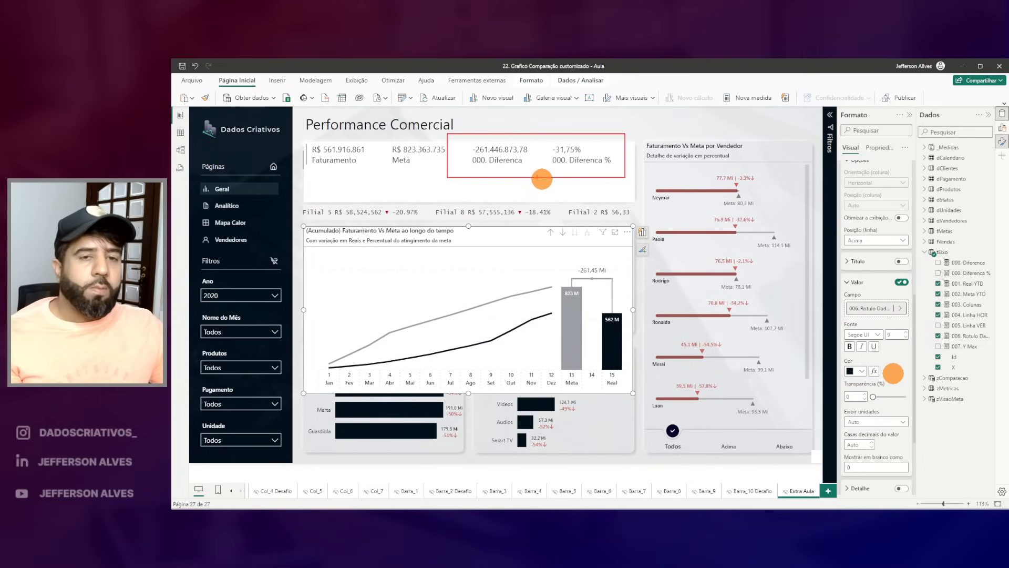
{"action": "left_click_drag", "start_coordinate": [474, 136], "coordinate": [500, 179]}
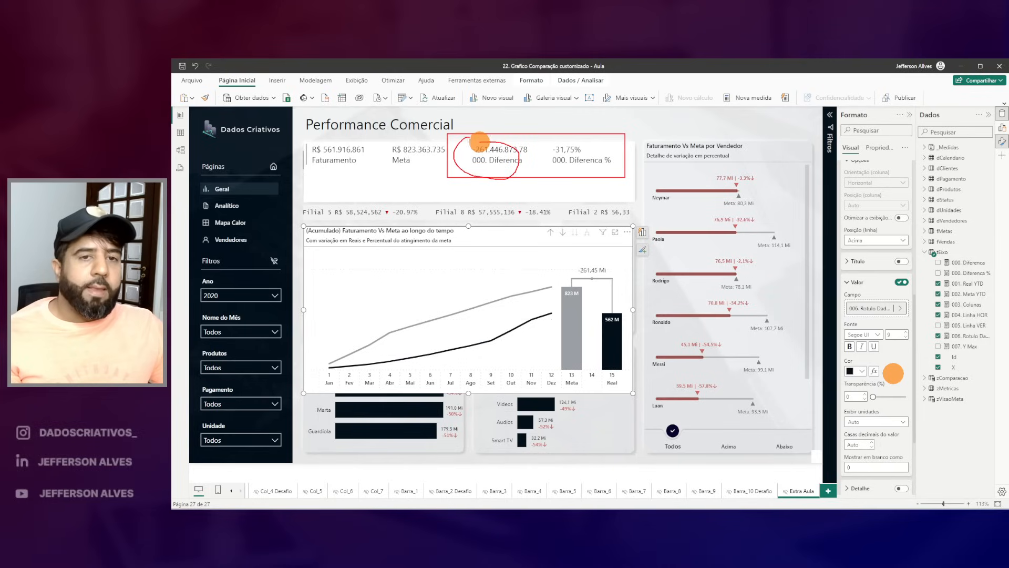
{"action": "left_click_drag", "start_coordinate": [572, 263], "coordinate": [605, 269]}
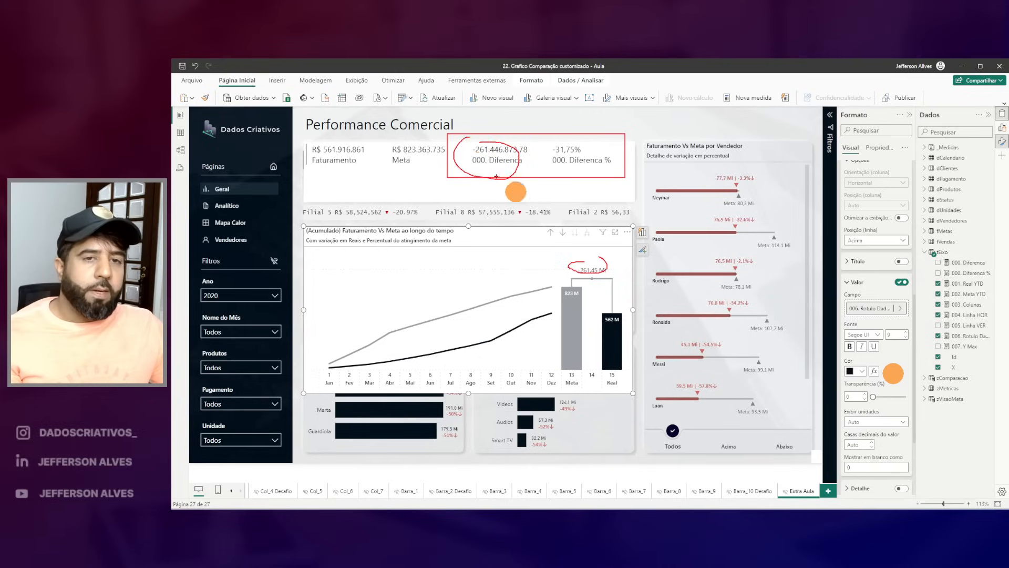
{"action": "left_click", "coordinate": [874, 371]}
{"action": "left_click", "coordinate": [457, 195]}
{"action": "left_click", "coordinate": [421, 206]}
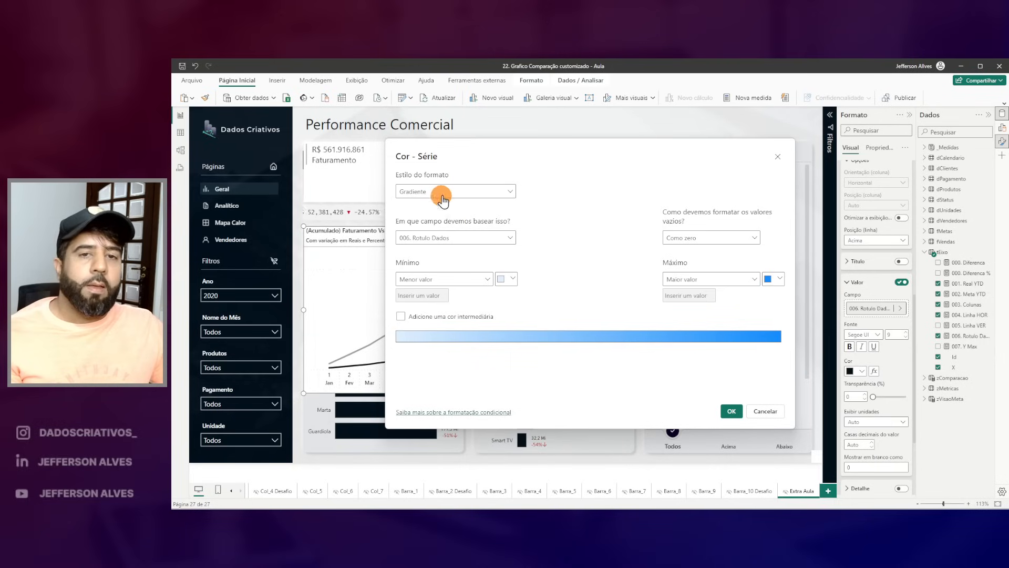
Step: Base the label's colour gradient on the 000. Diferenca measure and set both the minimum and maximum to Personalizar
{"action": "left_click", "coordinate": [466, 238]}
{"action": "scroll", "coordinate": [442, 326], "scroll_direction": "down", "scroll_amount": 3}
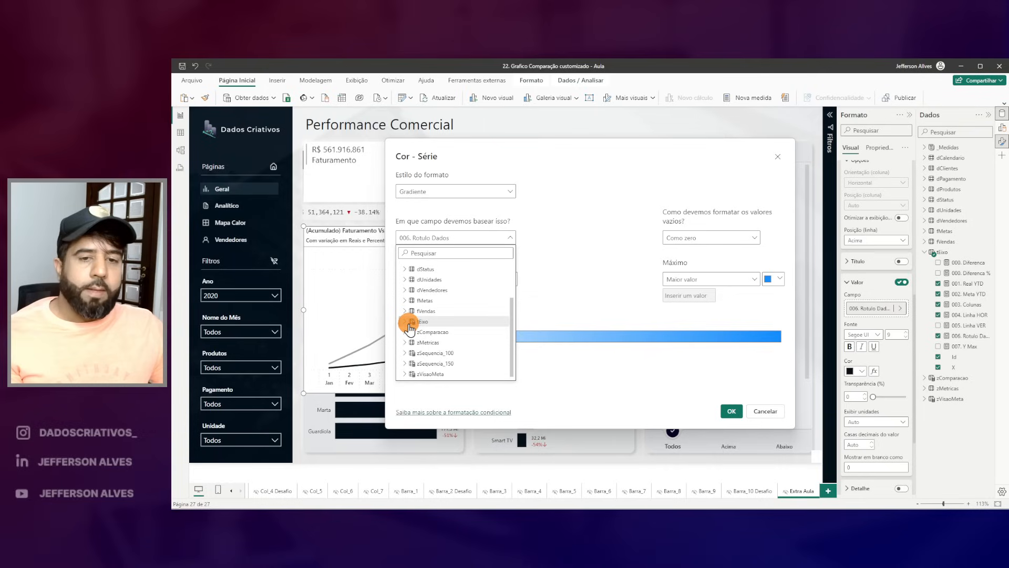
{"action": "left_click", "coordinate": [413, 323]}
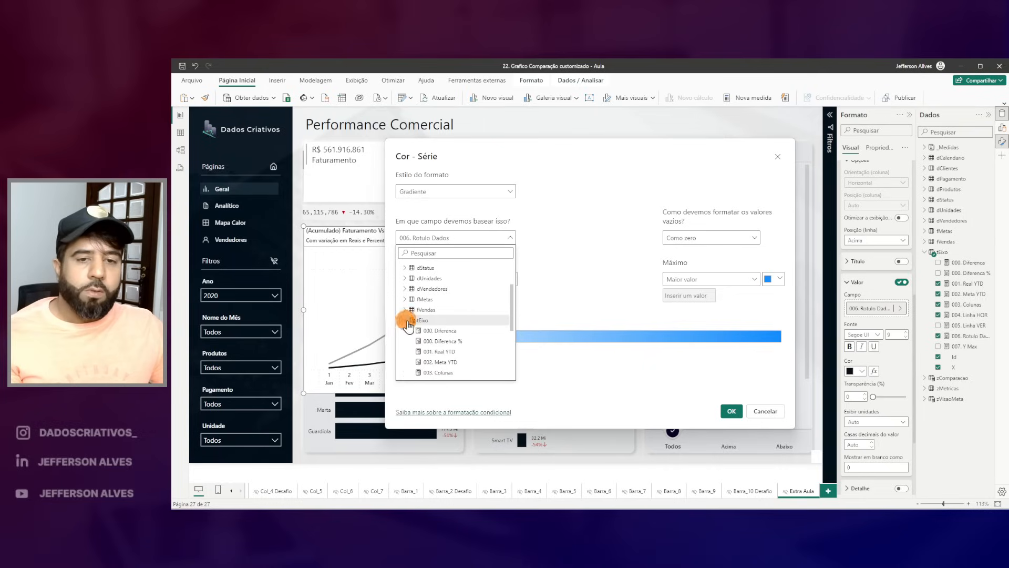
{"action": "left_click", "coordinate": [434, 330]}
{"action": "left_click", "coordinate": [466, 279]}
{"action": "left_click", "coordinate": [420, 311]}
{"action": "left_click", "coordinate": [727, 277]}
{"action": "left_click", "coordinate": [688, 306]}
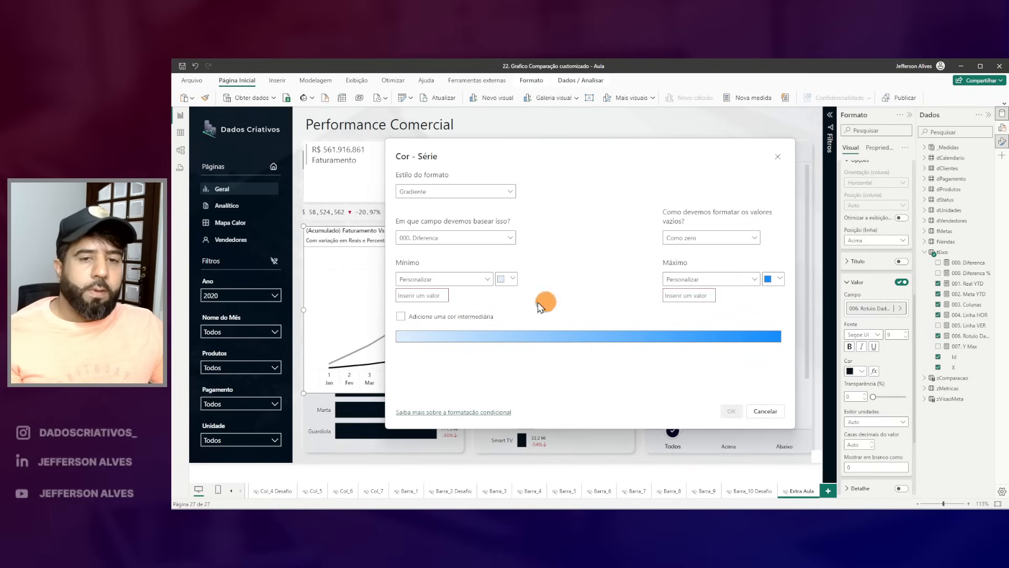
Step: Set the gradient's minimum to 0 in red, give the maximum a custom value with a dark theme colour, and apply the rule
{"action": "left_click", "coordinate": [436, 296]}
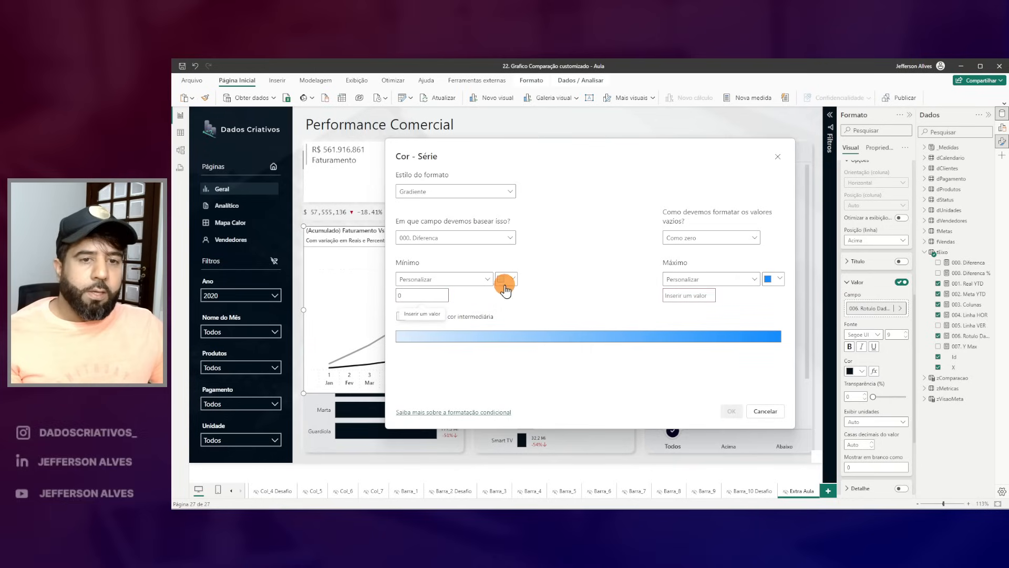
{"action": "left_click", "coordinate": [507, 278]}
{"action": "left_click", "coordinate": [620, 274]}
{"action": "left_click", "coordinate": [688, 296]}
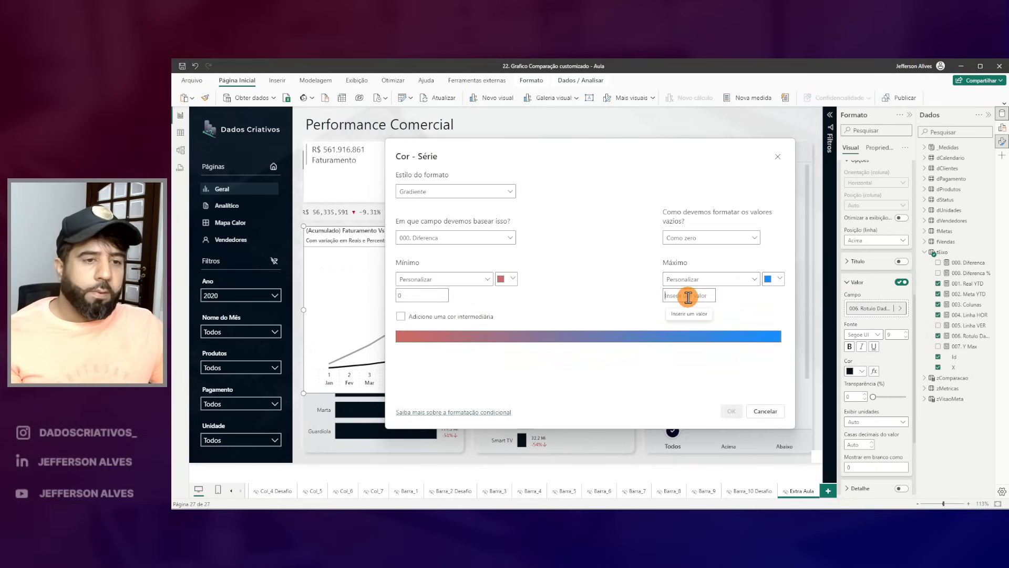
{"action": "left_click", "coordinate": [774, 279]}
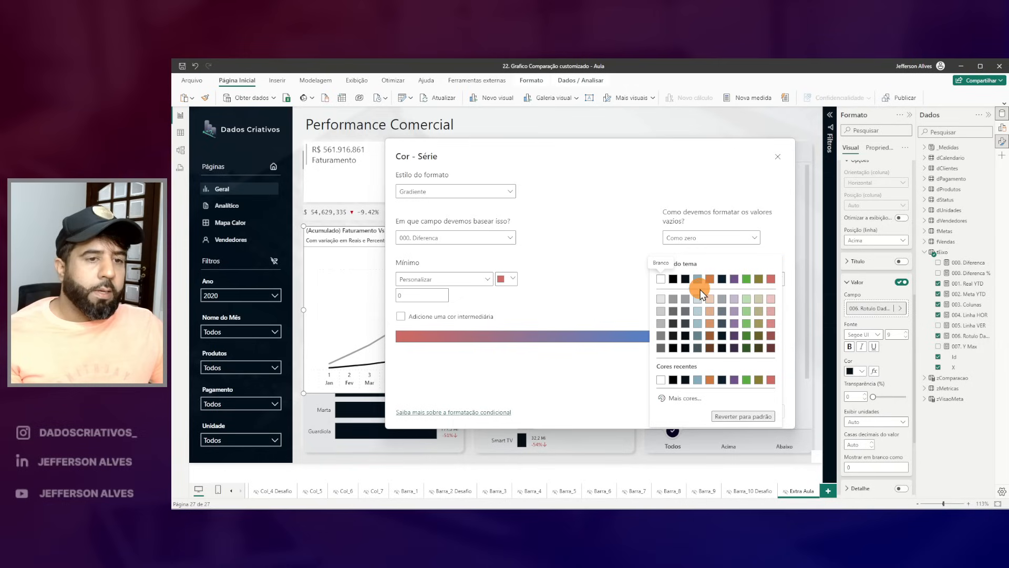
{"action": "left_click", "coordinate": [686, 279]}
{"action": "left_click", "coordinate": [730, 413]}
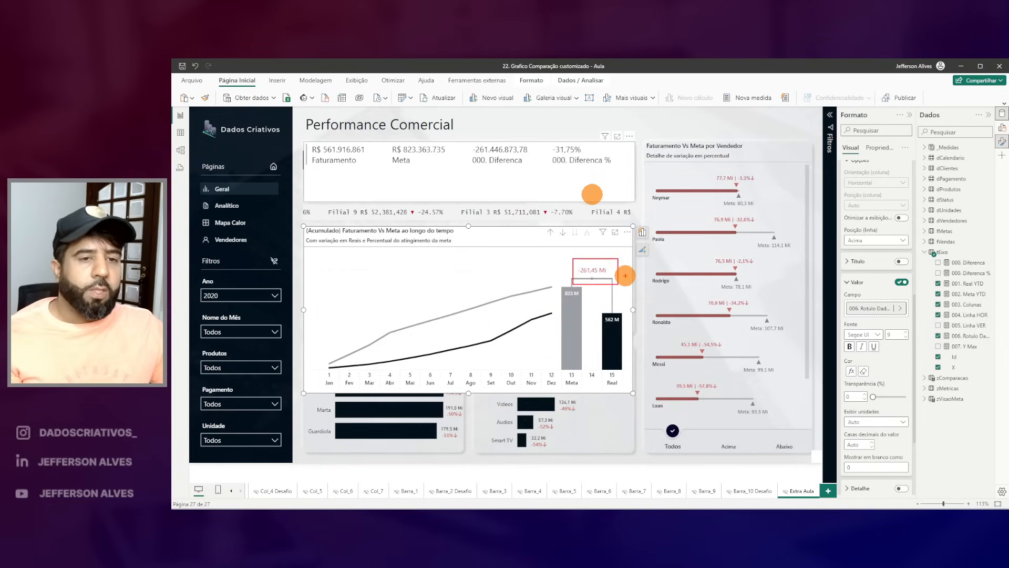
Step: Test the accumulated chart's label by cross-filtering the page by month 10 and by a single seller
{"action": "left_click", "coordinate": [968, 504]}
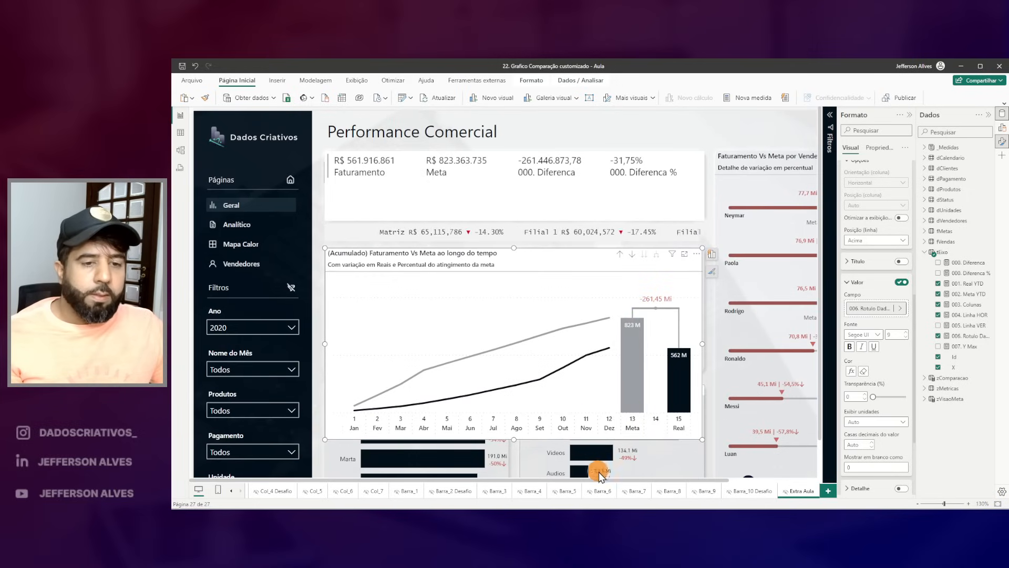
{"action": "left_click_drag", "start_coordinate": [609, 479], "coordinate": [675, 481]}
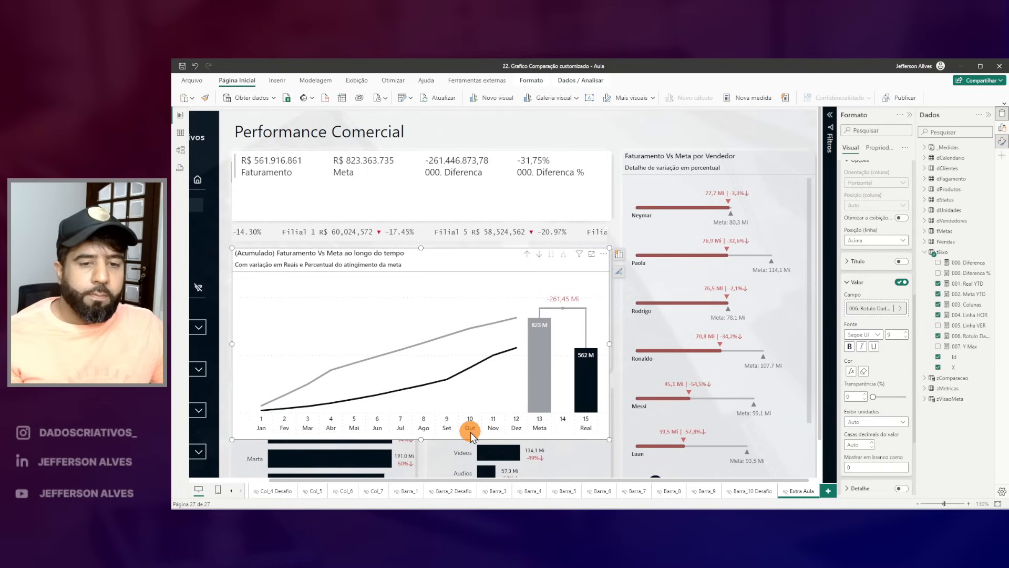
{"action": "left_click", "coordinate": [470, 428]}
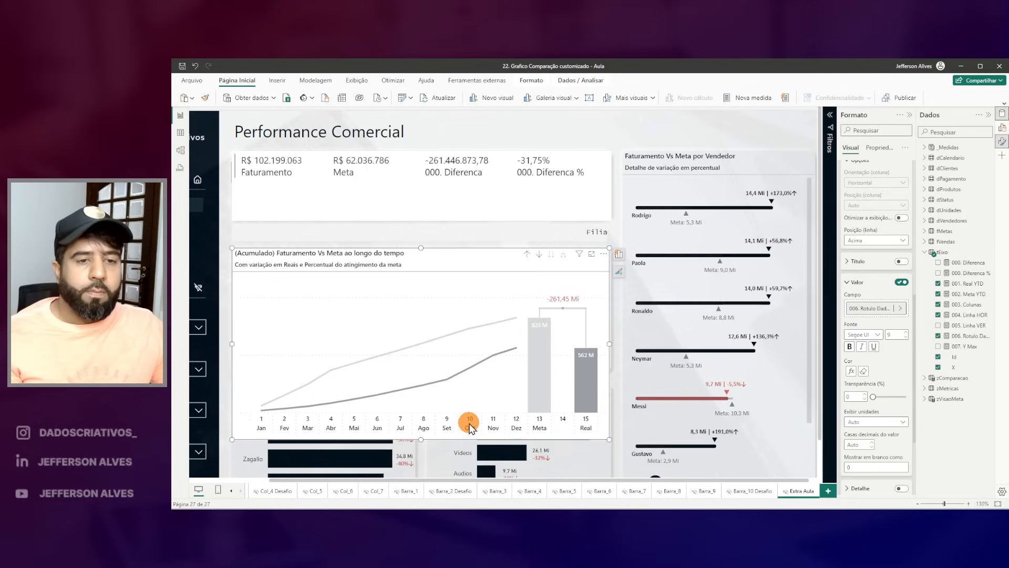
{"action": "left_click", "coordinate": [657, 351]}
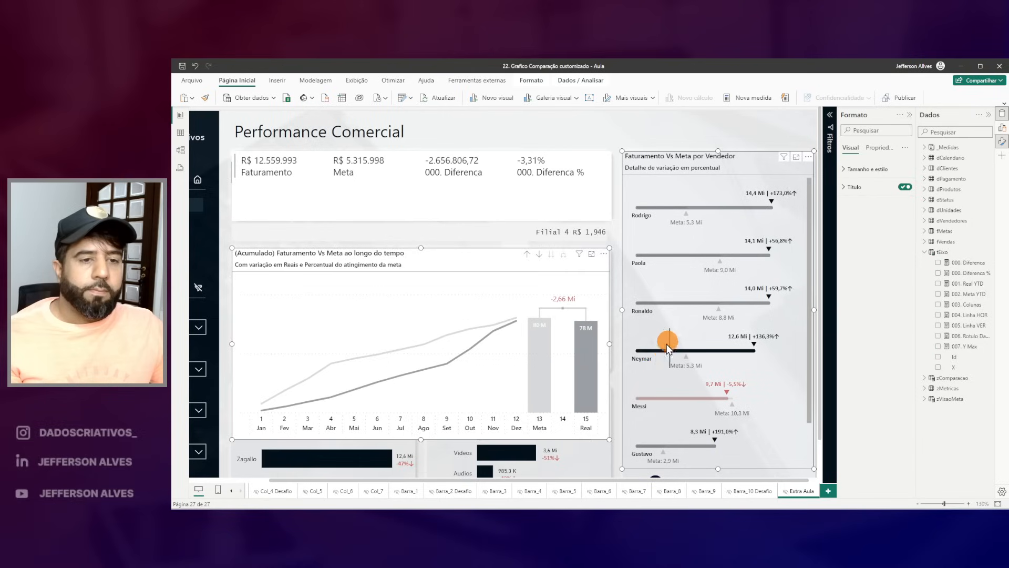
{"action": "left_click", "coordinate": [667, 348]}
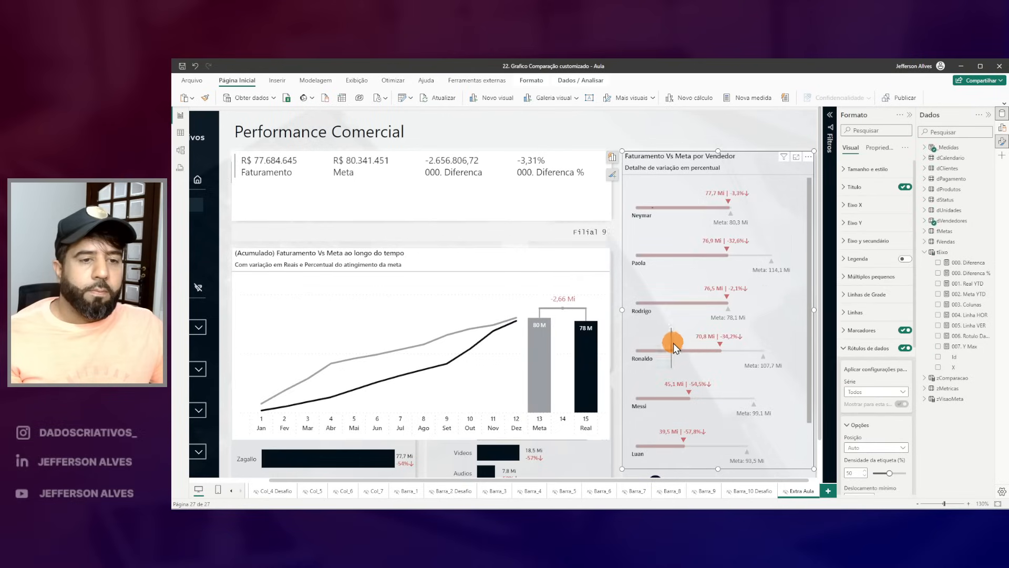
{"action": "left_click", "coordinate": [692, 139]}
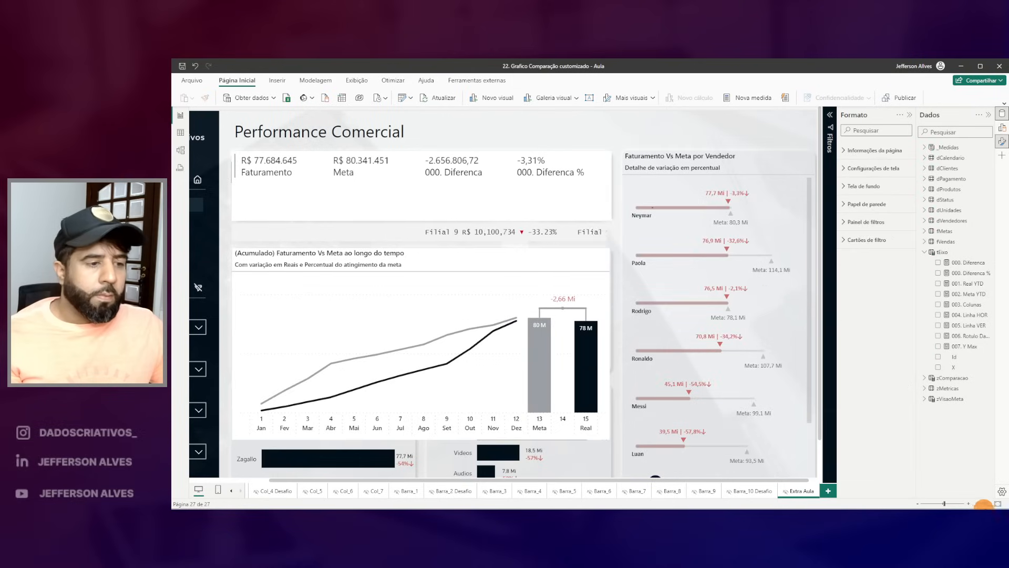
{"action": "left_click", "coordinate": [997, 503]}
Step: Filter the report to the year 2019 and clear the seller cross-filter
{"action": "left_click", "coordinate": [240, 296]}
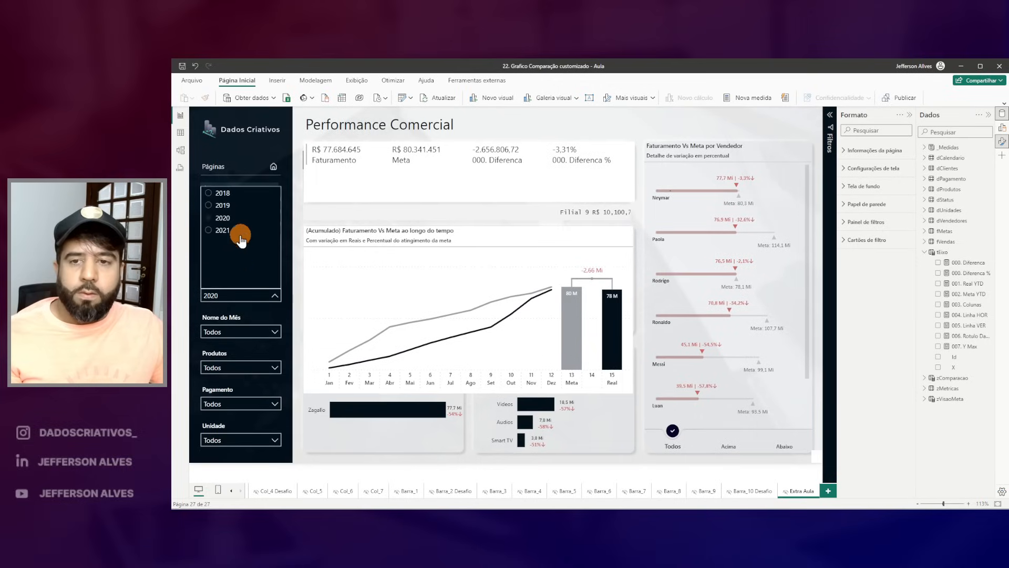
{"action": "left_click", "coordinate": [221, 205]}
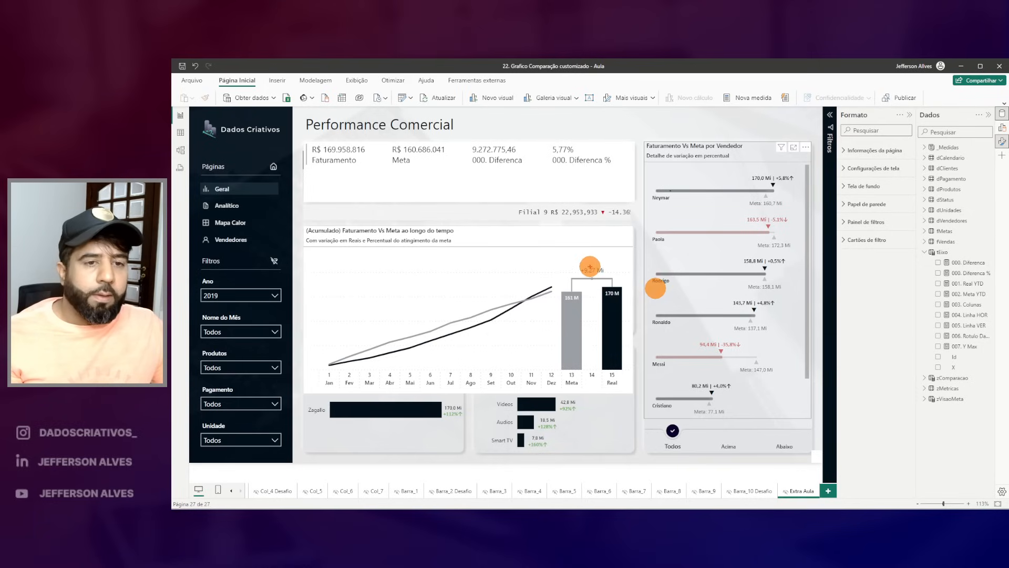
{"action": "left_click", "coordinate": [699, 170]}
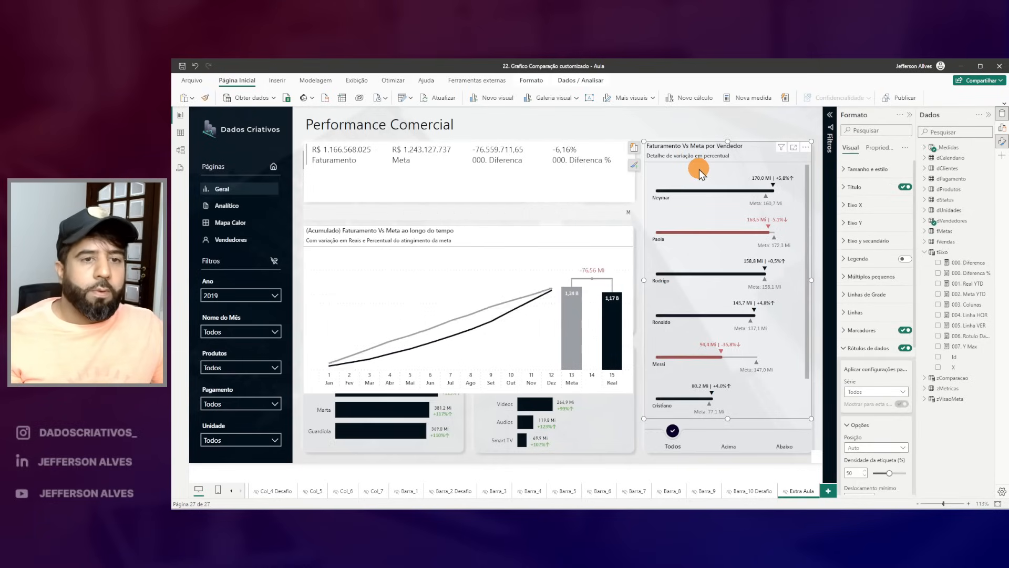
Step: Cross-filter by a seller above target and compare the connector label with the 000. Diferenca card
{"action": "left_click_drag", "start_coordinate": [454, 137], "coordinate": [546, 185]}
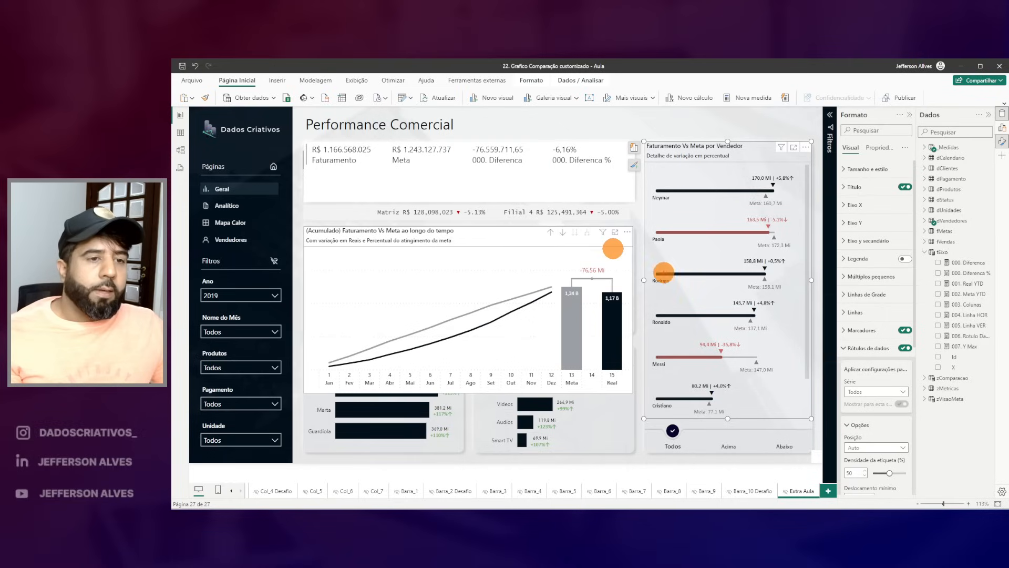
{"action": "mouse_move", "coordinate": [649, 254]}
{"action": "left_mouse_down"}
{"action": "mouse_move", "coordinate": [746, 291]}
{"action": "mouse_move", "coordinate": [782, 322]}
{"action": "mouse_move", "coordinate": [789, 344]}
{"action": "left_mouse_up"}
{"action": "left_click", "coordinate": [718, 314]}
{"action": "left_click_drag", "start_coordinate": [557, 259], "coordinate": [617, 294]}
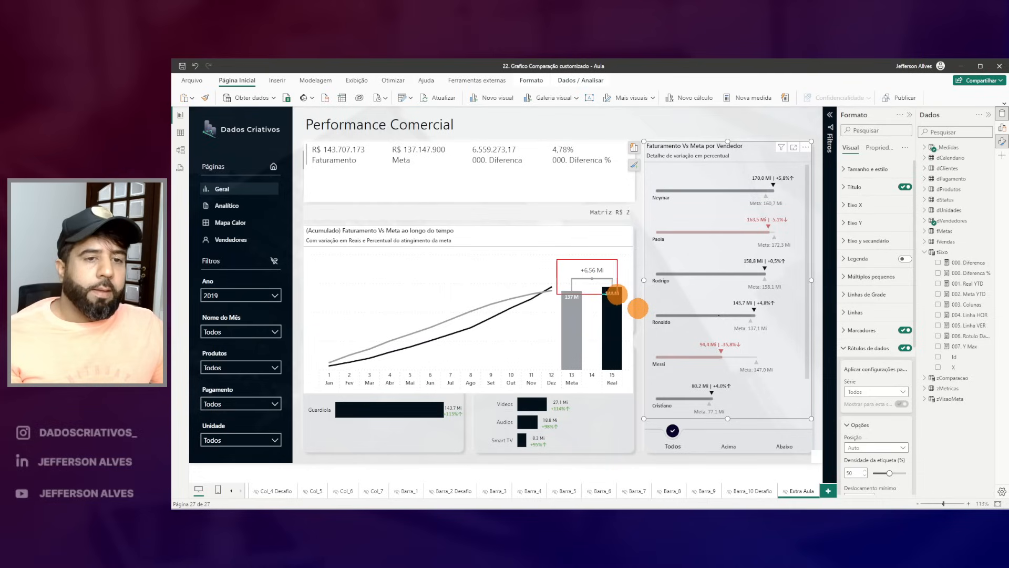
Step: Cross-filter the page by a seller below target to check the connector label, and clear the seller cross-filter
{"action": "left_click", "coordinate": [677, 355]}
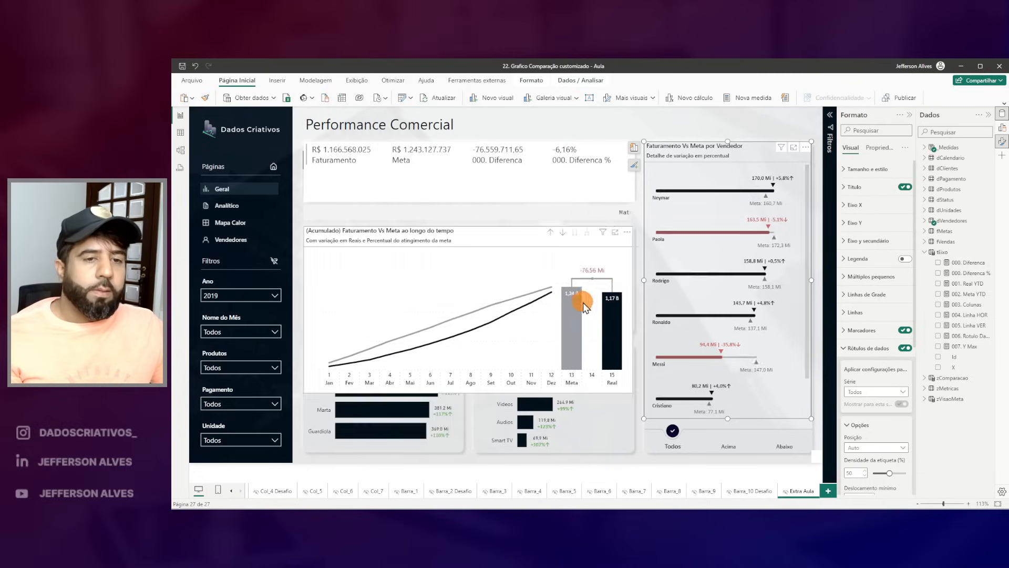
{"action": "left_click", "coordinate": [677, 358]}
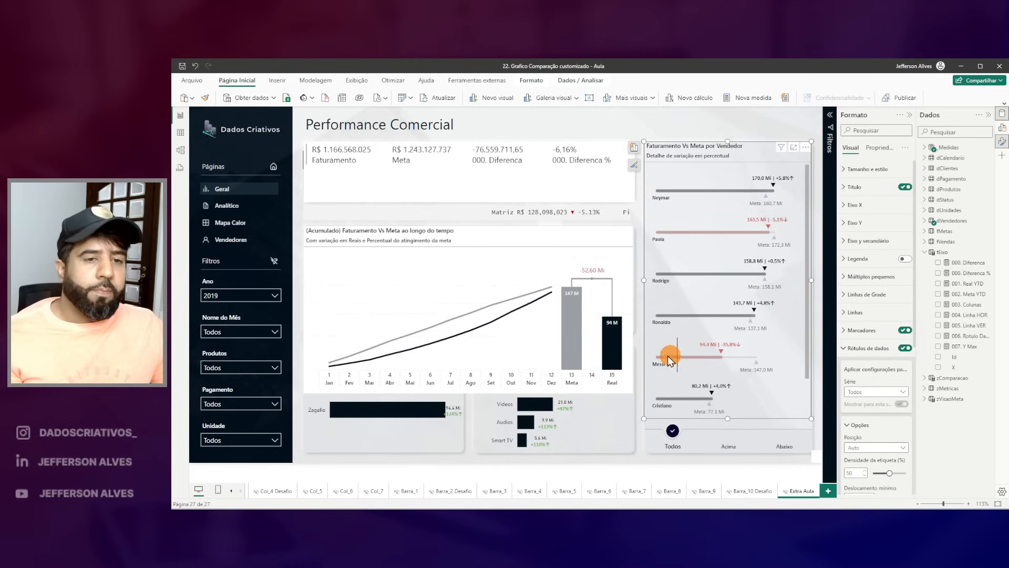
{"action": "left_click", "coordinate": [683, 316]}
{"action": "left_click", "coordinate": [683, 317]}
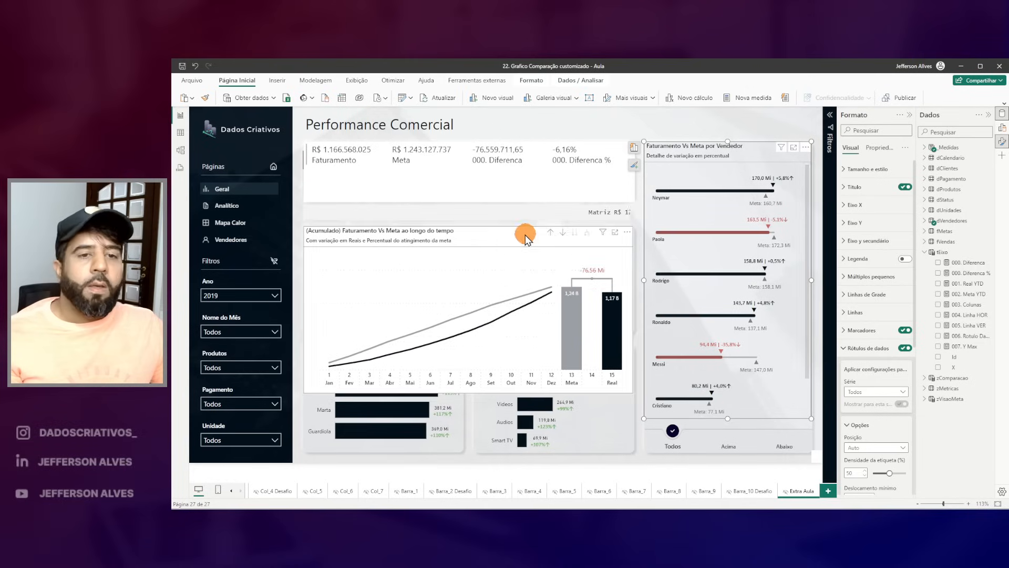
Step: Select the accumulated chart and compare its connector label with the 000. Diferenca card
{"action": "left_click", "coordinate": [526, 235]}
{"action": "mouse_move", "coordinate": [504, 135]}
{"action": "left_mouse_down"}
{"action": "mouse_move", "coordinate": [529, 178]}
{"action": "mouse_move", "coordinate": [523, 145]}
{"action": "left_mouse_up"}
{"action": "left_click_drag", "start_coordinate": [572, 263], "coordinate": [602, 266]}
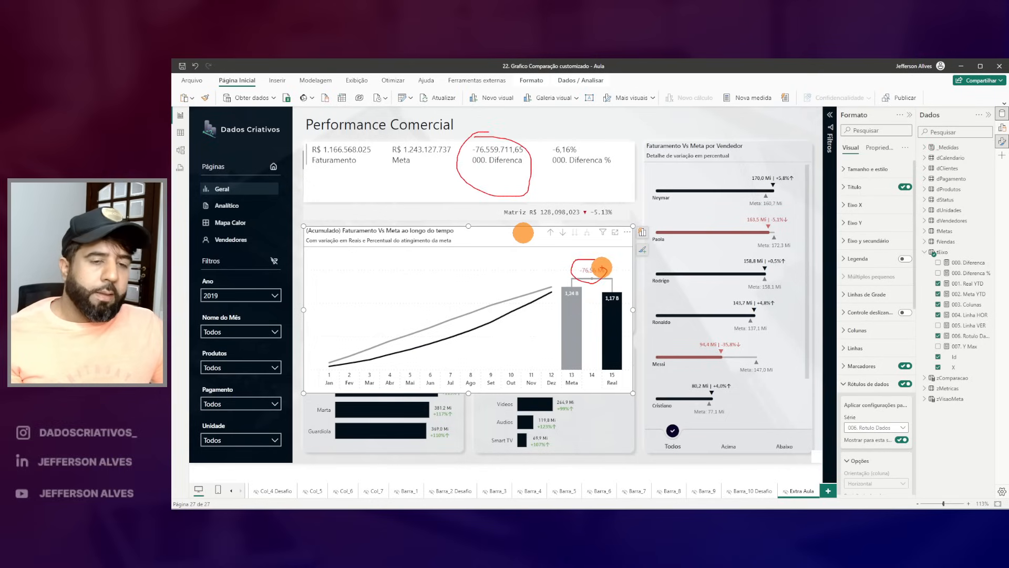
{"action": "key", "text": "Escape"}
{"action": "key", "text": "ctrl+2"}
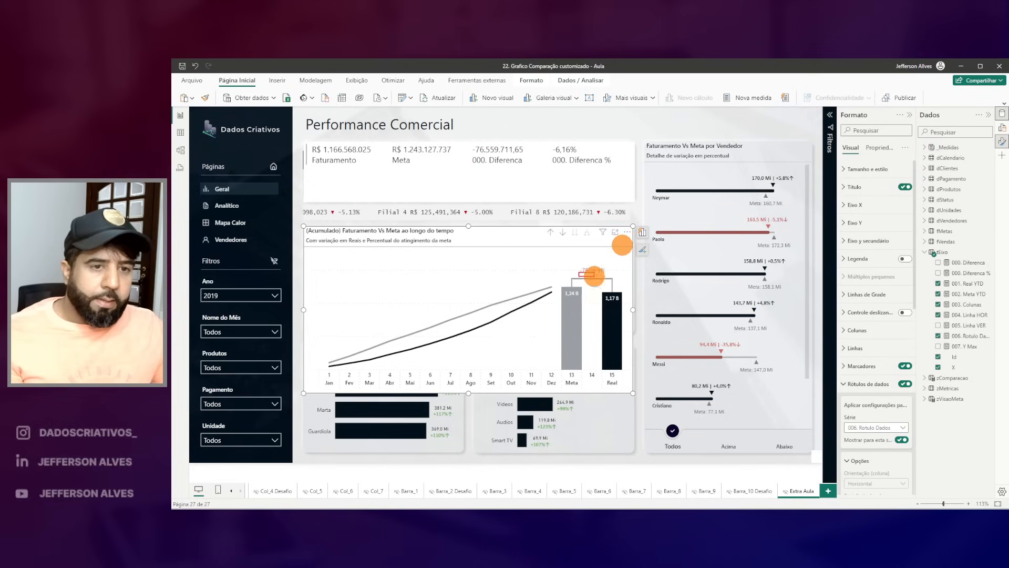
{"action": "key", "text": "Escape"}
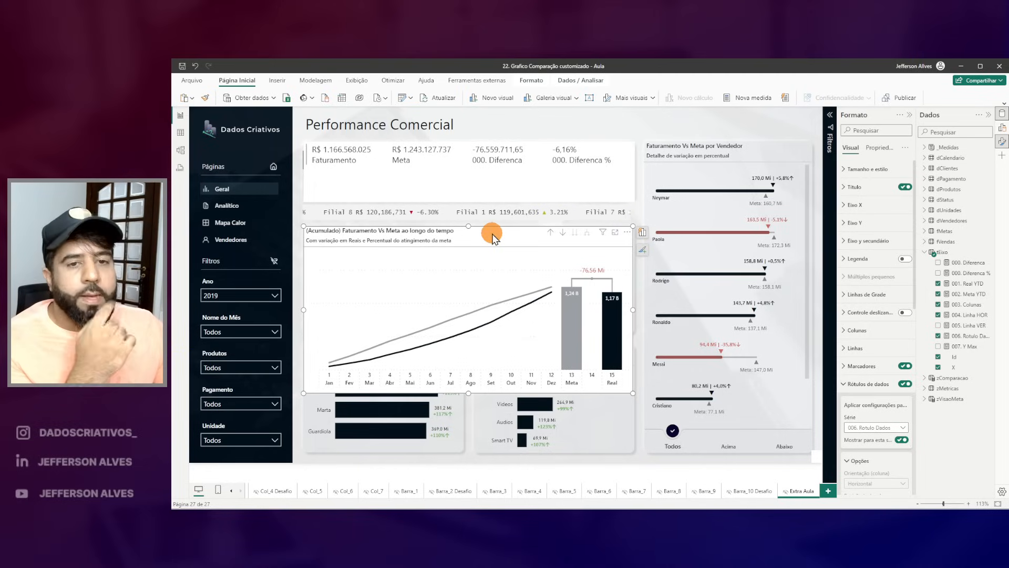
Step: Enable the detail for the 006. Rotulo Dados data labels and use 000. Diferenca % as its data
{"action": "scroll", "coordinate": [862, 364], "scroll_direction": "down", "scroll_amount": 4}
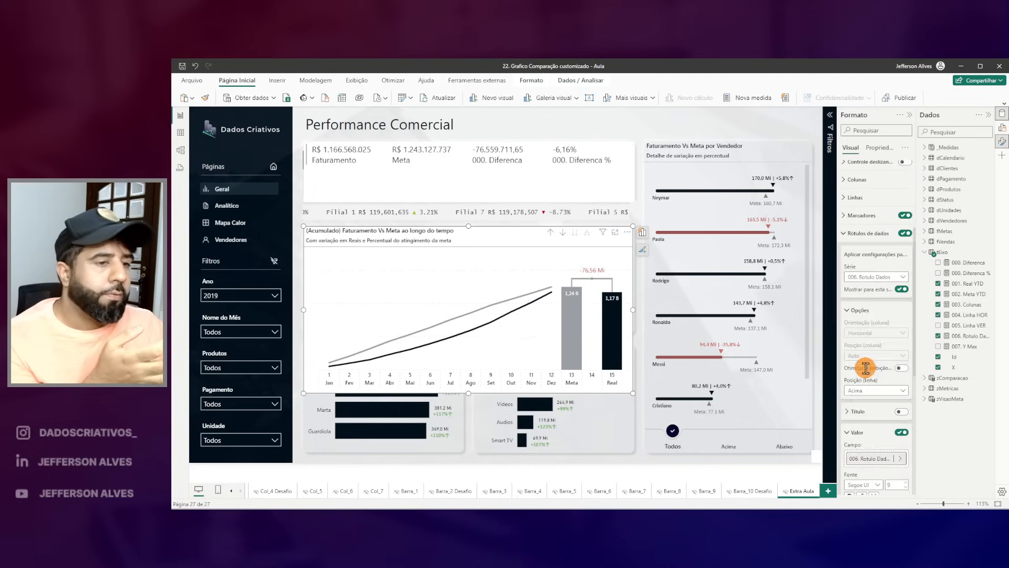
{"action": "scroll", "coordinate": [882, 363], "scroll_direction": "down", "scroll_amount": 1}
{"action": "key", "text": "ctrl+2"}
{"action": "left_click_drag", "start_coordinate": [837, 153], "coordinate": [927, 199]}
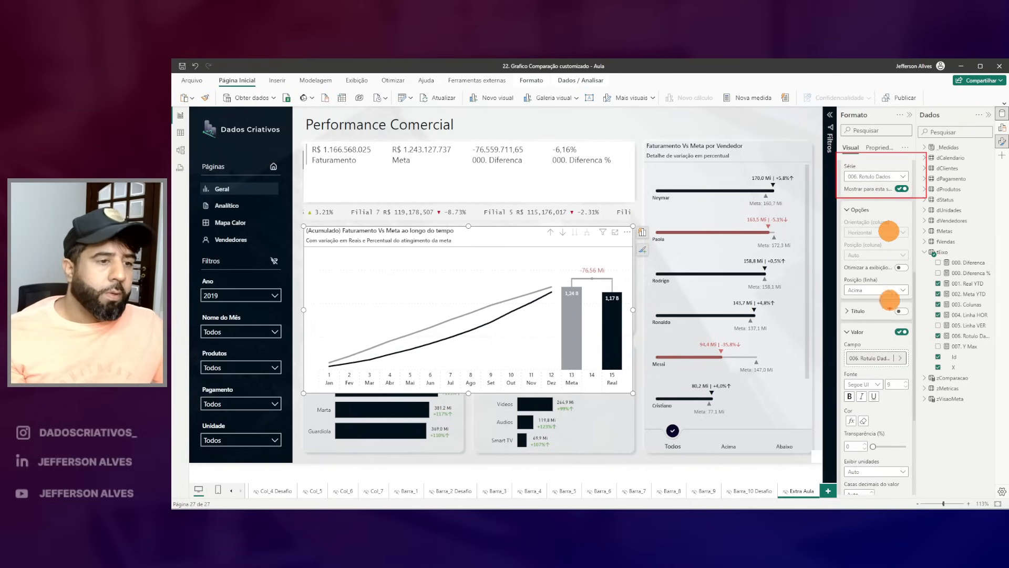
{"action": "key", "text": "Escape"}
{"action": "left_click", "coordinate": [847, 332]}
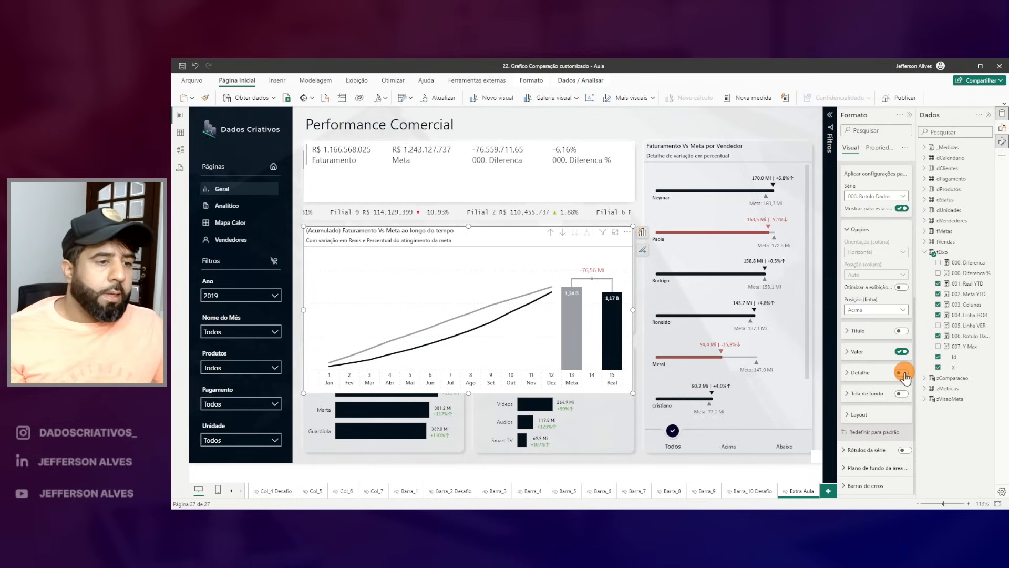
{"action": "left_click", "coordinate": [904, 373]}
{"action": "left_click", "coordinate": [860, 372]}
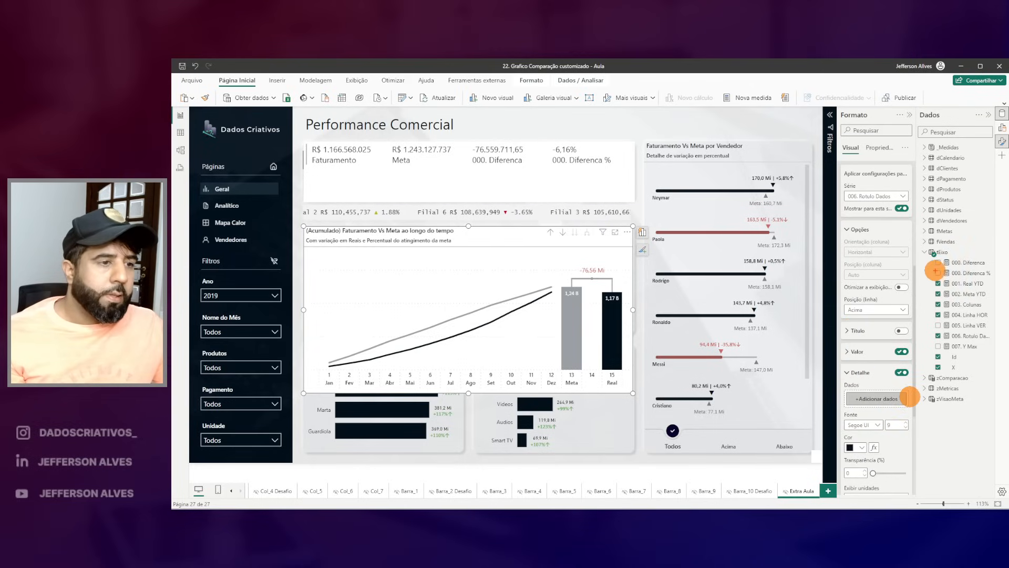
{"action": "left_click_drag", "start_coordinate": [971, 273], "coordinate": [888, 400]}
{"action": "left_click_drag", "start_coordinate": [552, 256], "coordinate": [621, 280]}
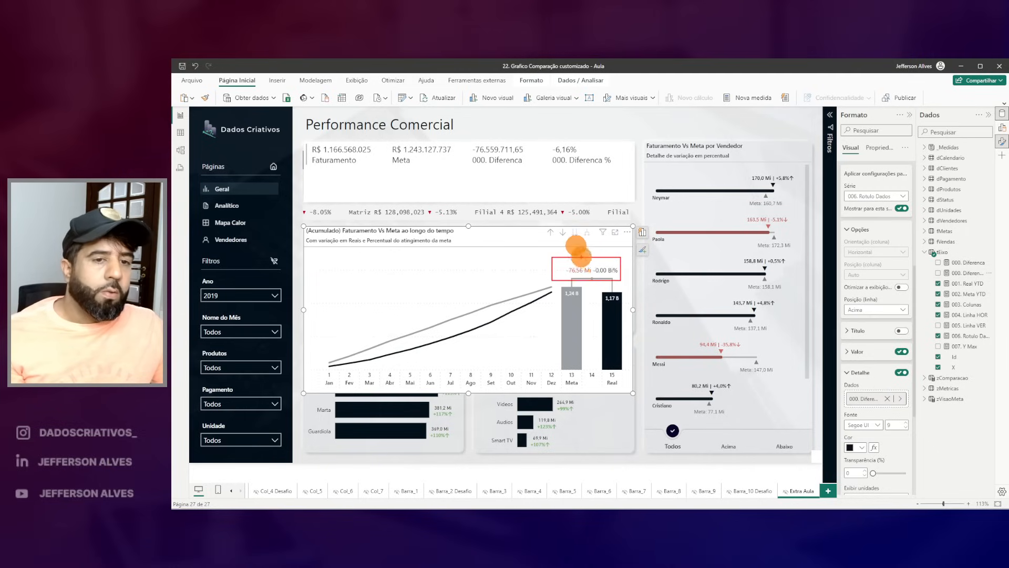
Step: Set the data label layout of the 006. Rotulo Dados series to Multi-linha
{"action": "scroll", "coordinate": [885, 370], "scroll_direction": "down", "scroll_amount": 3}
{"action": "scroll", "coordinate": [885, 370], "scroll_direction": "down", "scroll_amount": 2}
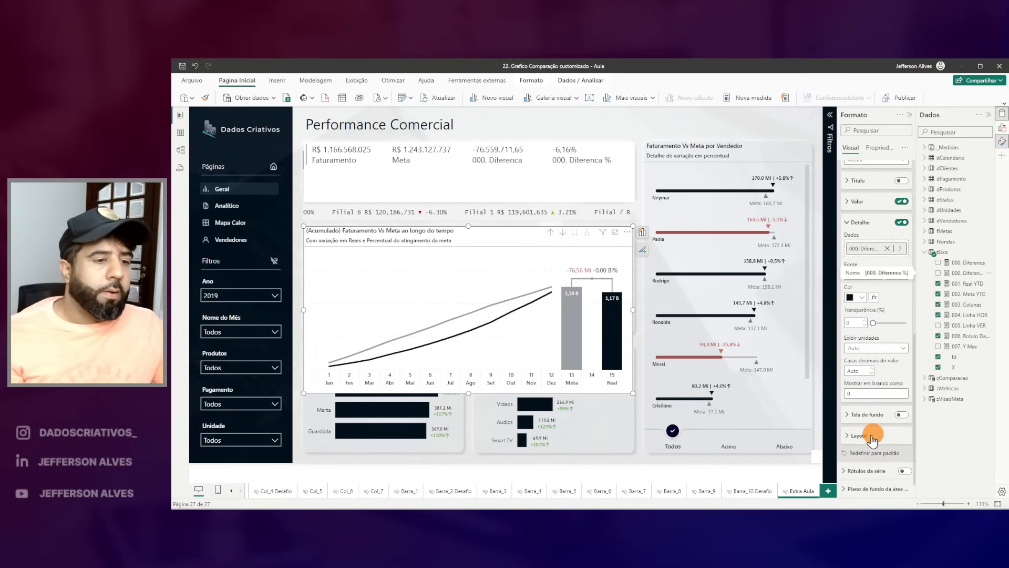
{"action": "left_click", "coordinate": [873, 391]}
{"action": "left_click", "coordinate": [899, 418]}
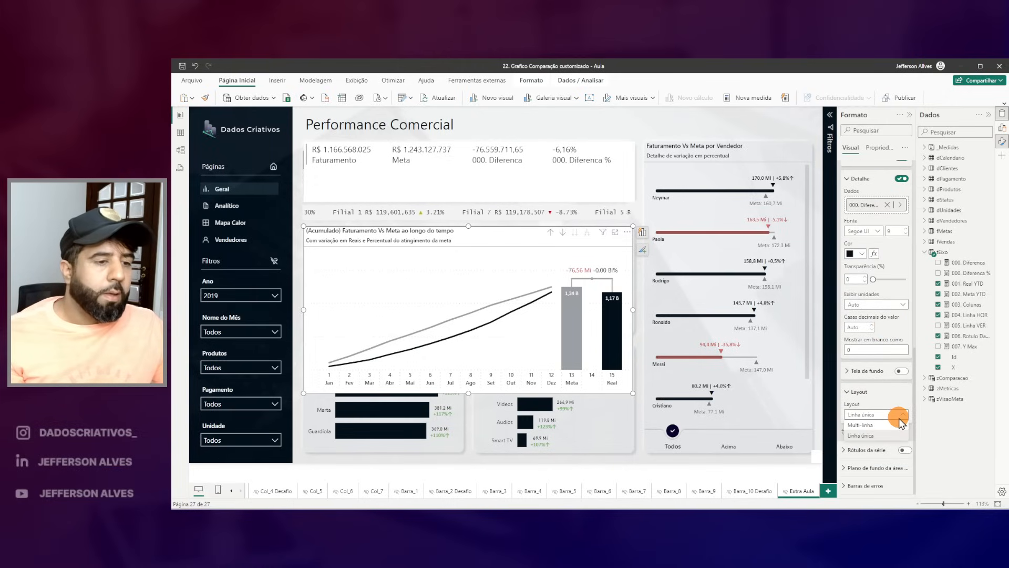
{"action": "left_click", "coordinate": [868, 434]}
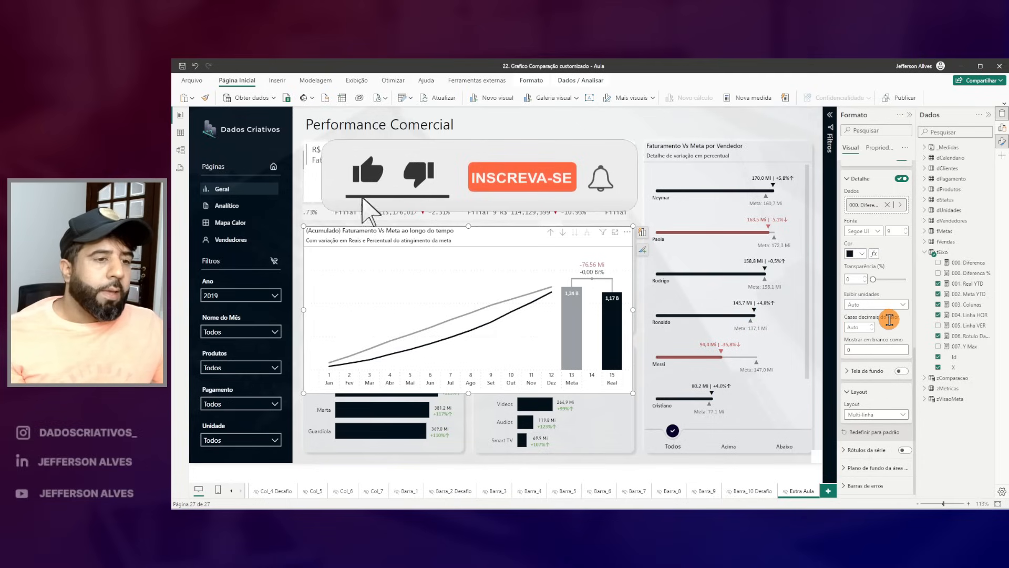
Step: Set the display units of the label's detail value to Personalizar
{"action": "mouse_move", "coordinate": [832, 285]}
{"action": "left_mouse_down"}
{"action": "mouse_move", "coordinate": [880, 316]}
{"action": "mouse_move", "coordinate": [906, 314]}
{"action": "left_mouse_up"}
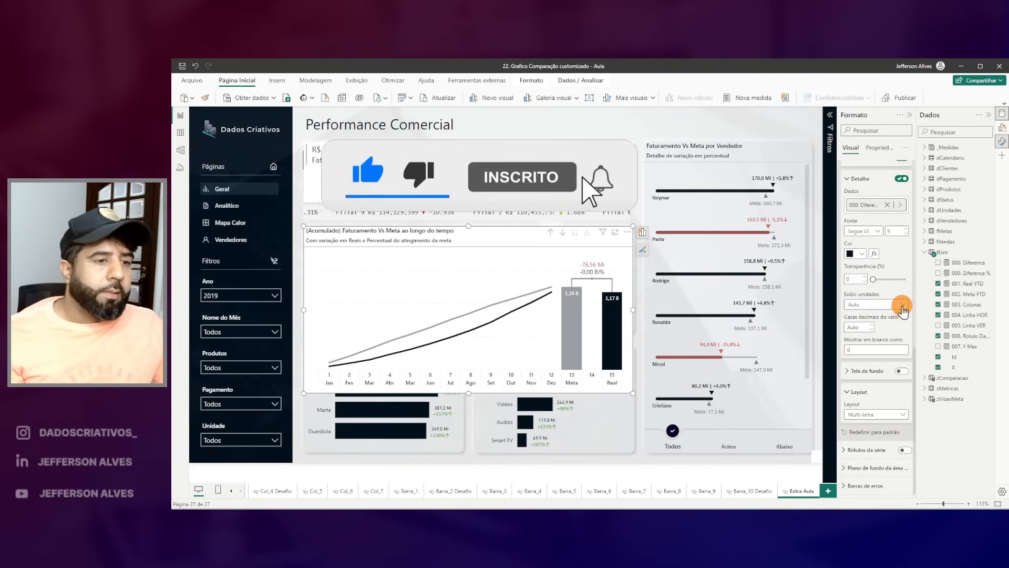
{"action": "left_click", "coordinate": [903, 305]}
{"action": "left_click", "coordinate": [876, 379]}
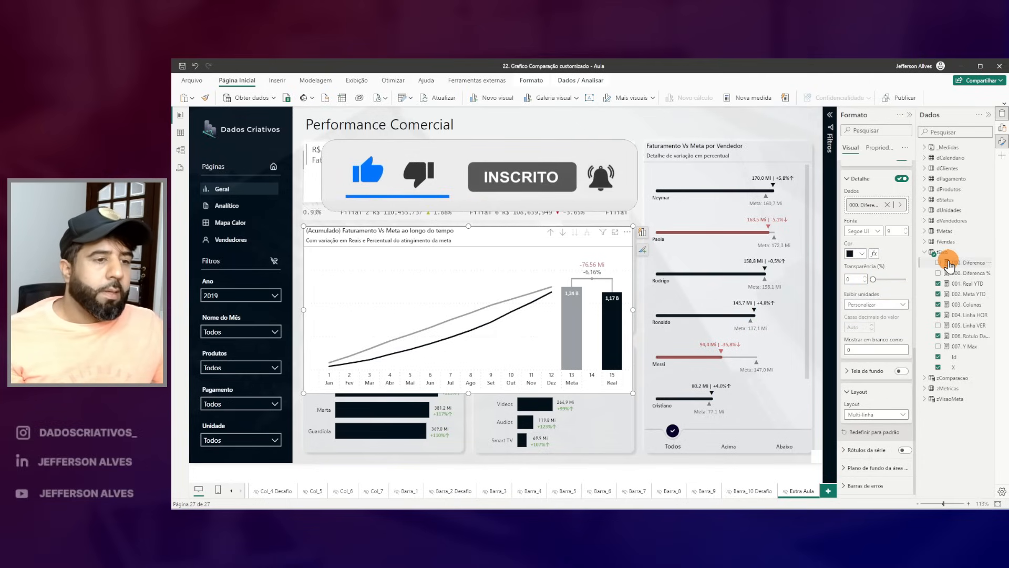
{"action": "left_click_drag", "start_coordinate": [578, 267], "coordinate": [611, 289]}
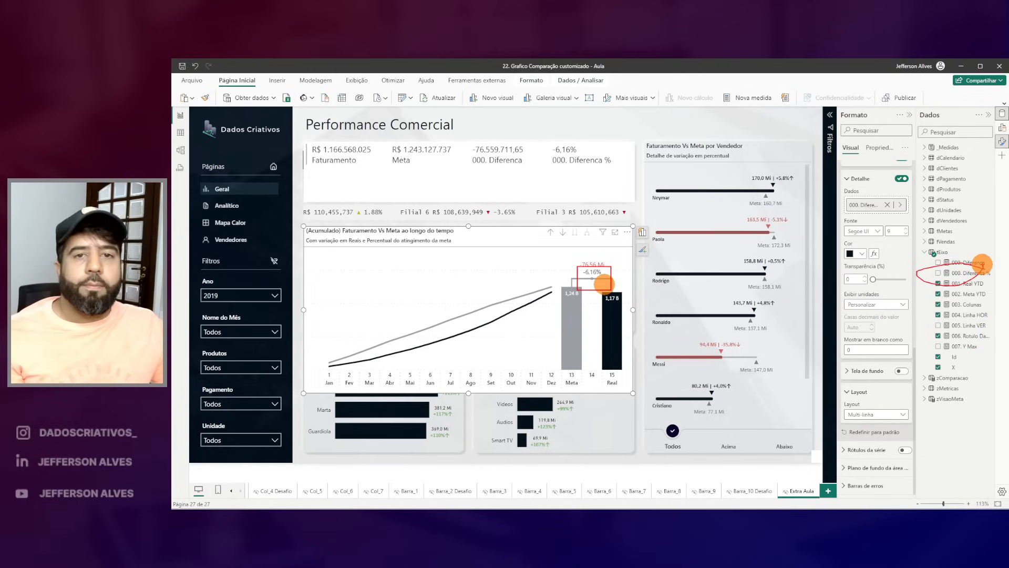
Step: Examine the 000. Diferenca % measure's formula and format alongside the label detail's decimal places setting
{"action": "left_click", "coordinate": [981, 273]}
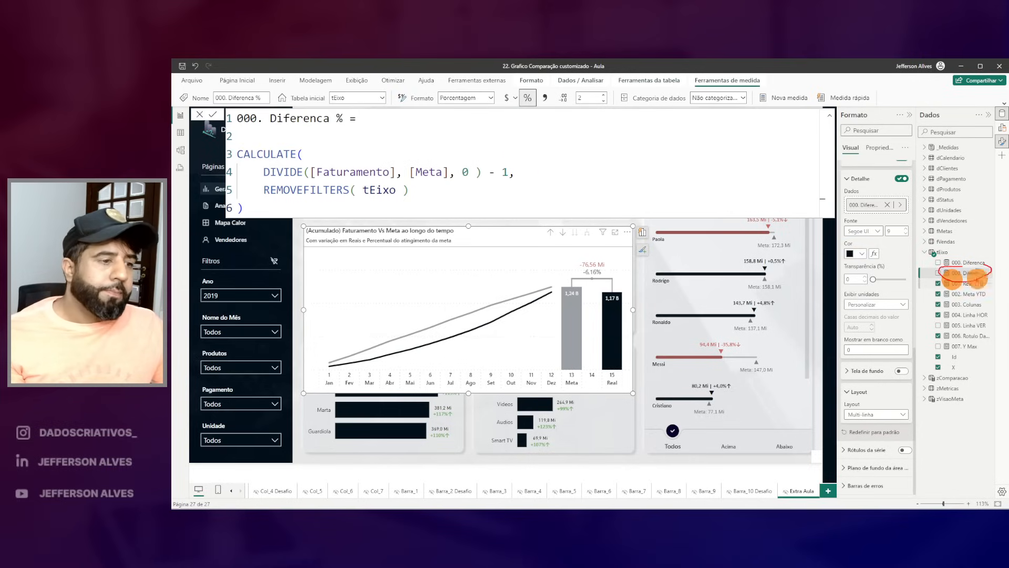
{"action": "left_click", "coordinate": [461, 99]}
{"action": "left_click", "coordinate": [530, 172]}
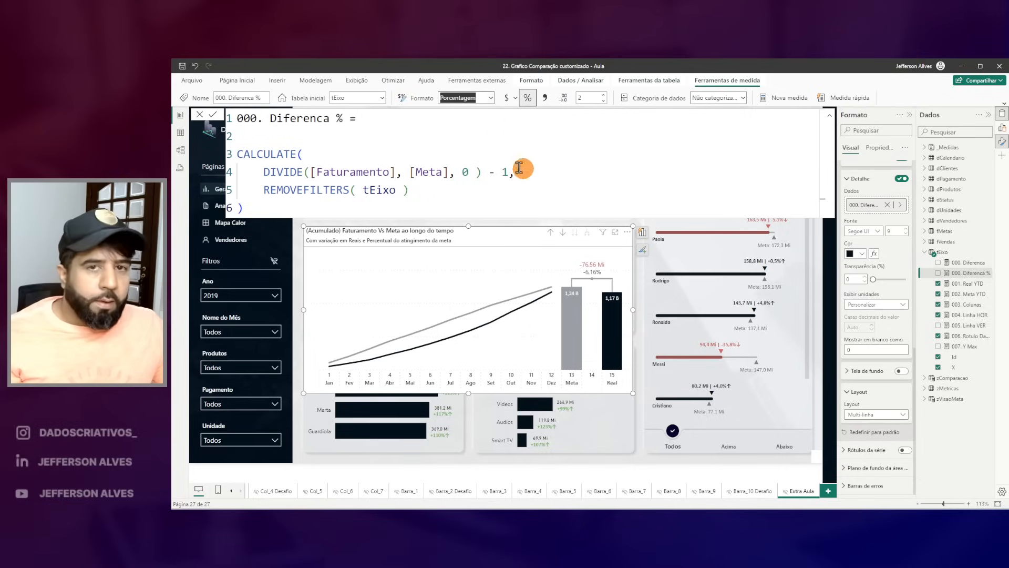
{"action": "left_click", "coordinate": [547, 177]}
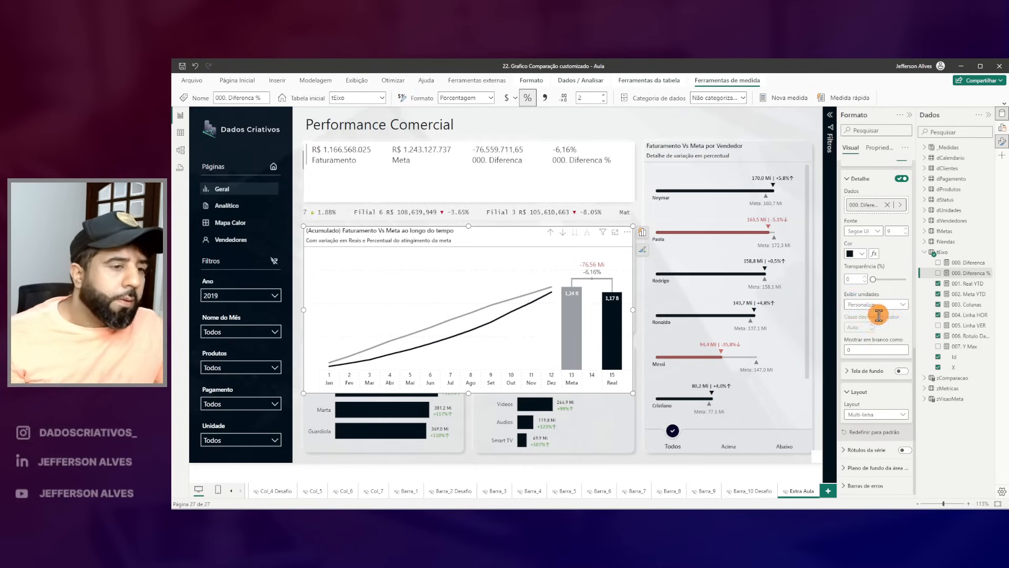
{"action": "left_click_drag", "start_coordinate": [853, 325], "coordinate": [899, 332]}
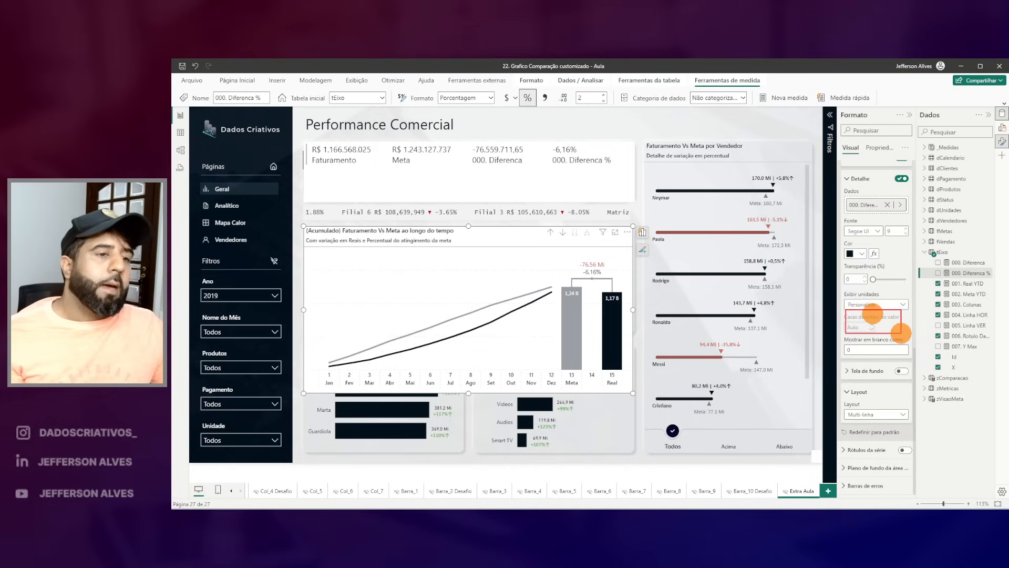
{"action": "left_click", "coordinate": [971, 307]}
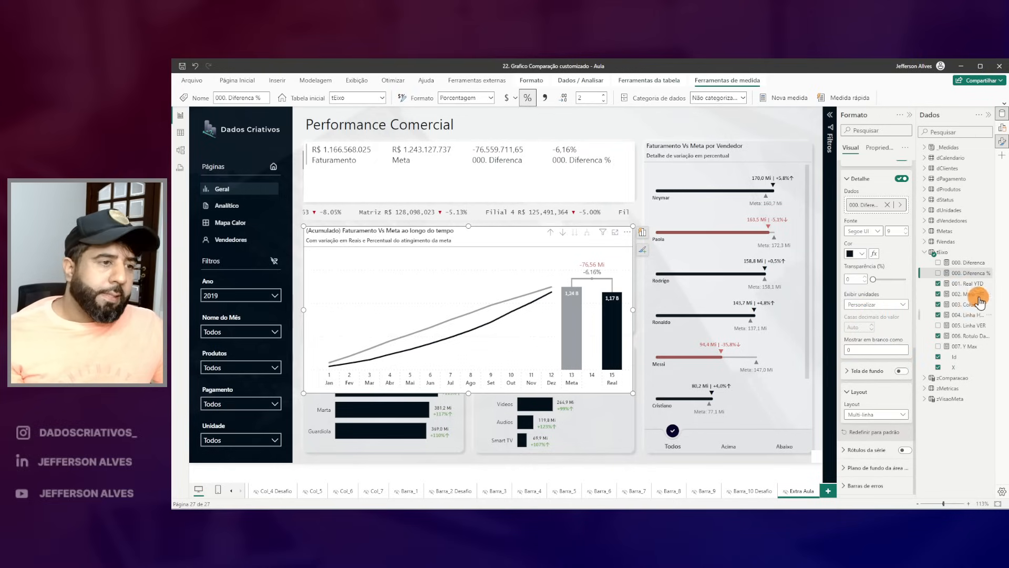
{"action": "left_click", "coordinate": [969, 273]}
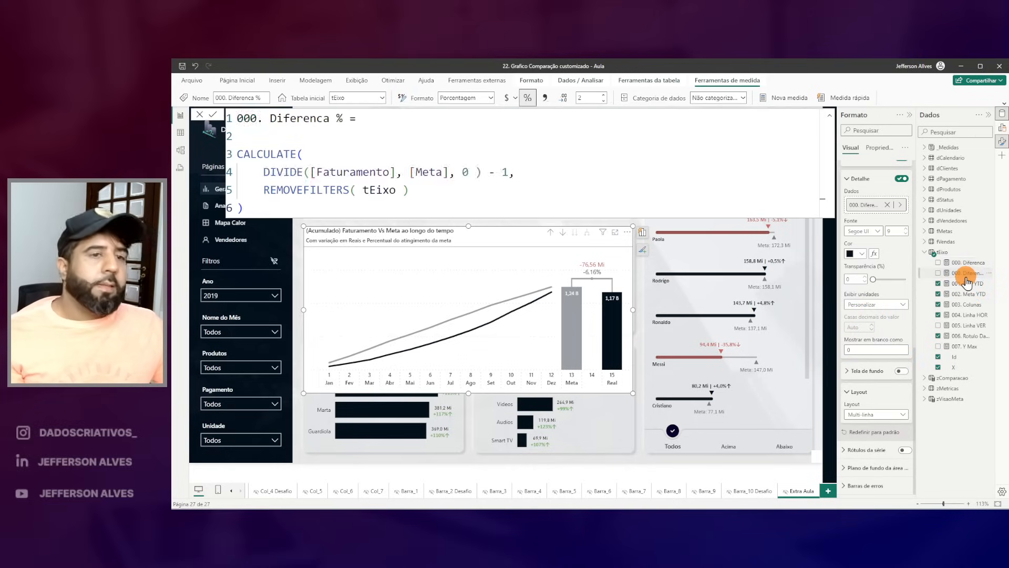
{"action": "mouse_move", "coordinate": [944, 265]}
{"action": "left_mouse_down"}
{"action": "mouse_move", "coordinate": [980, 279]}
{"action": "mouse_move", "coordinate": [648, 178]}
{"action": "left_mouse_up"}
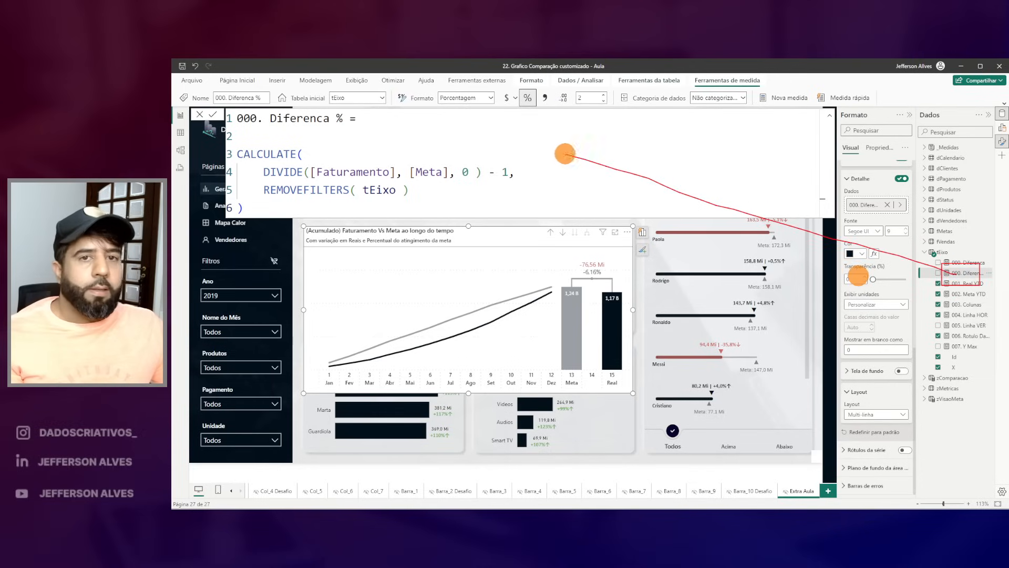
{"action": "mouse_move", "coordinate": [476, 76]}
{"action": "left_mouse_down"}
{"action": "mouse_move", "coordinate": [415, 95]}
{"action": "mouse_move", "coordinate": [473, 79]}
{"action": "left_mouse_up"}
{"action": "key", "text": "Escape"}
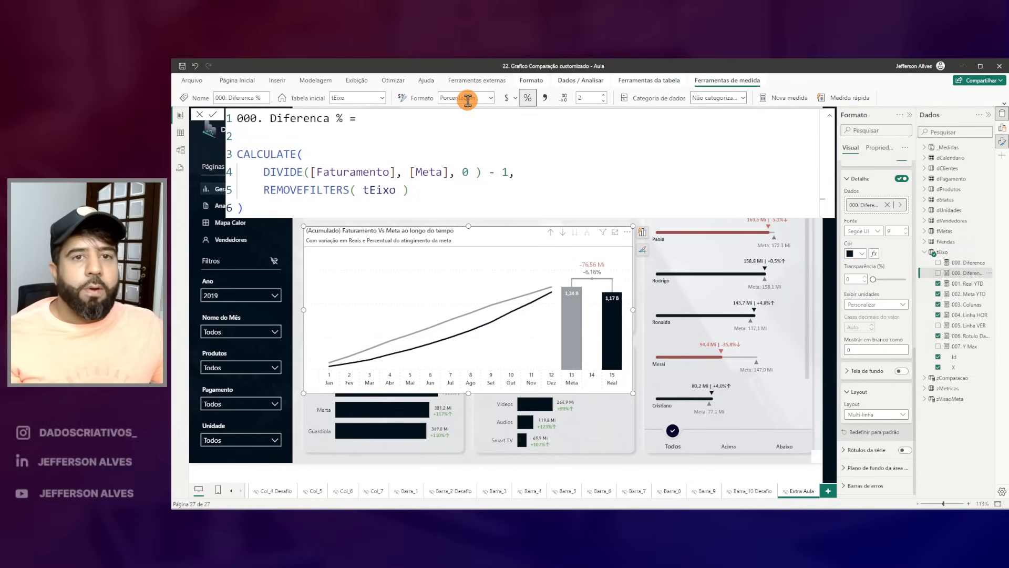
Step: Set the 000. Diferenca % measure's custom format to "+0.00% ↑ ;-0.00% ↓"
{"action": "left_click", "coordinate": [466, 99]}
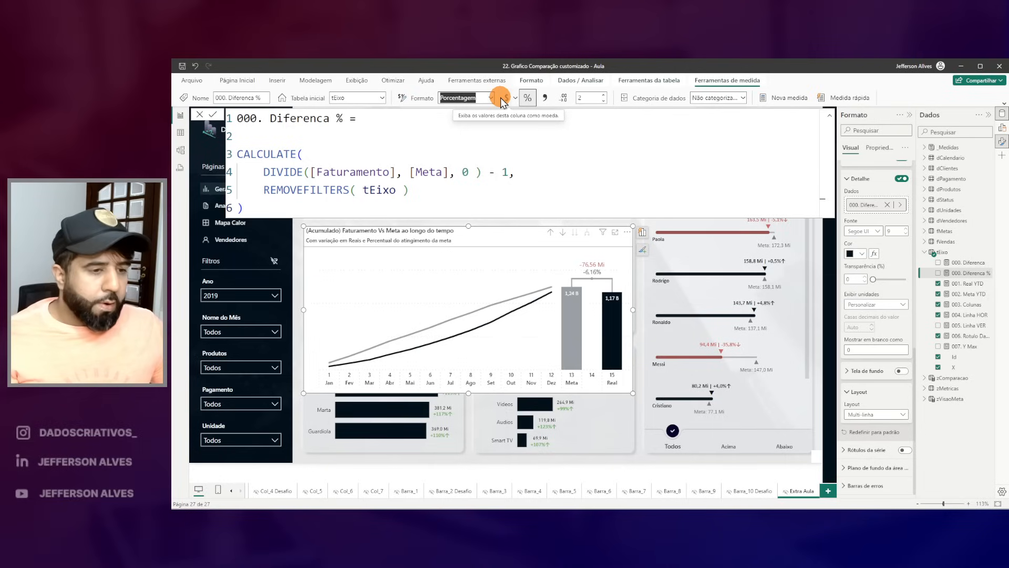
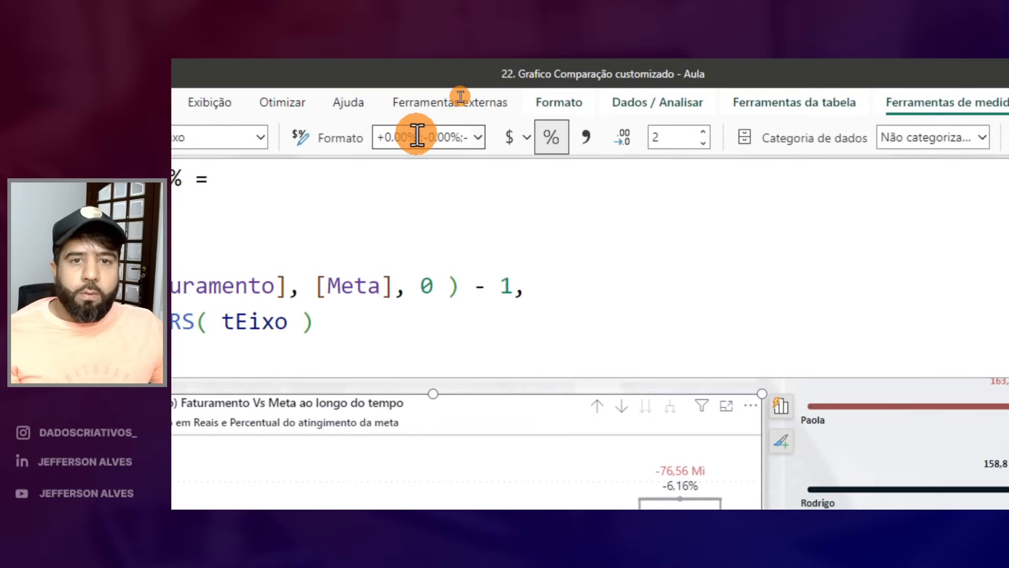
{"action": "left_click", "coordinate": [417, 135]}
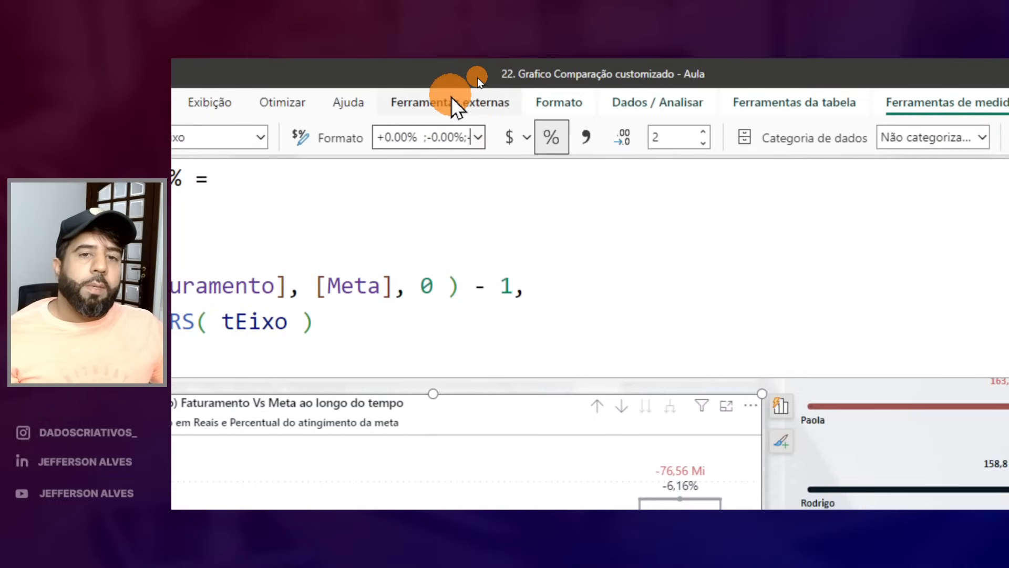
{"action": "left_click_drag", "start_coordinate": [419, 135], "coordinate": [373, 141]}
{"action": "left_click", "coordinate": [421, 137]}
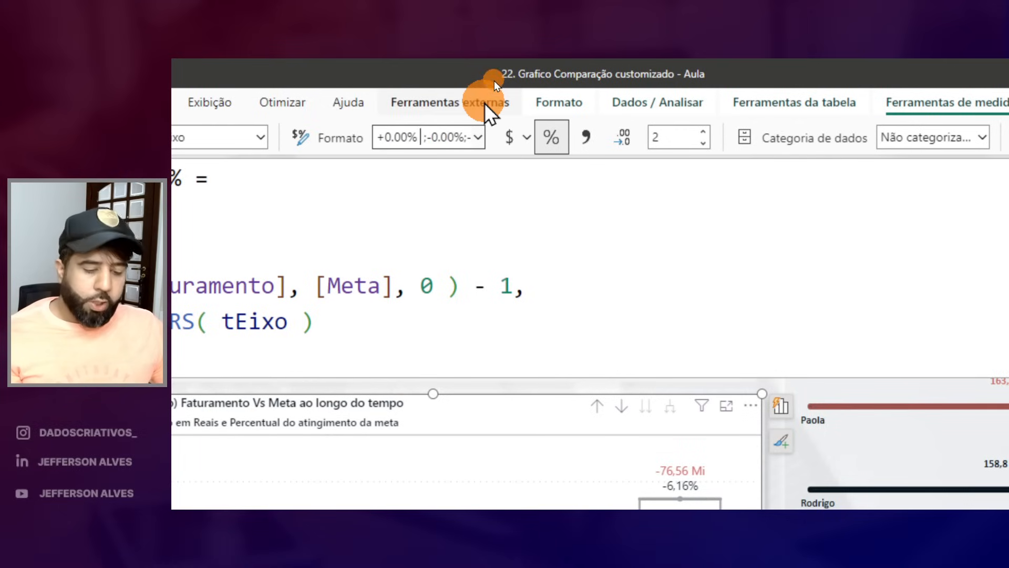
{"action": "type", "text": "↓"}
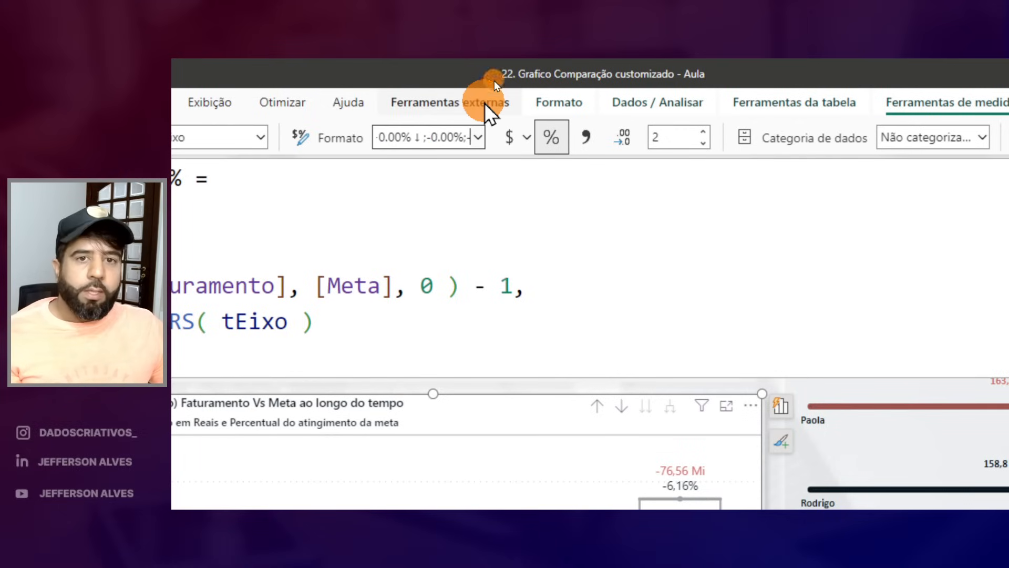
{"action": "key", "text": "BackSpace"}
{"action": "key", "text": "BackSpace"}
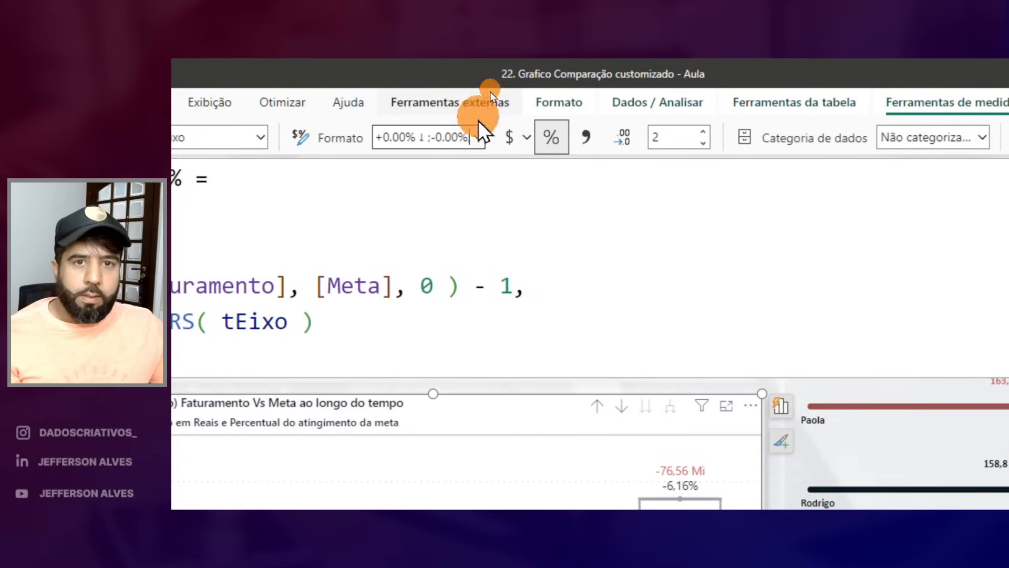
{"action": "left_click", "coordinate": [421, 136]}
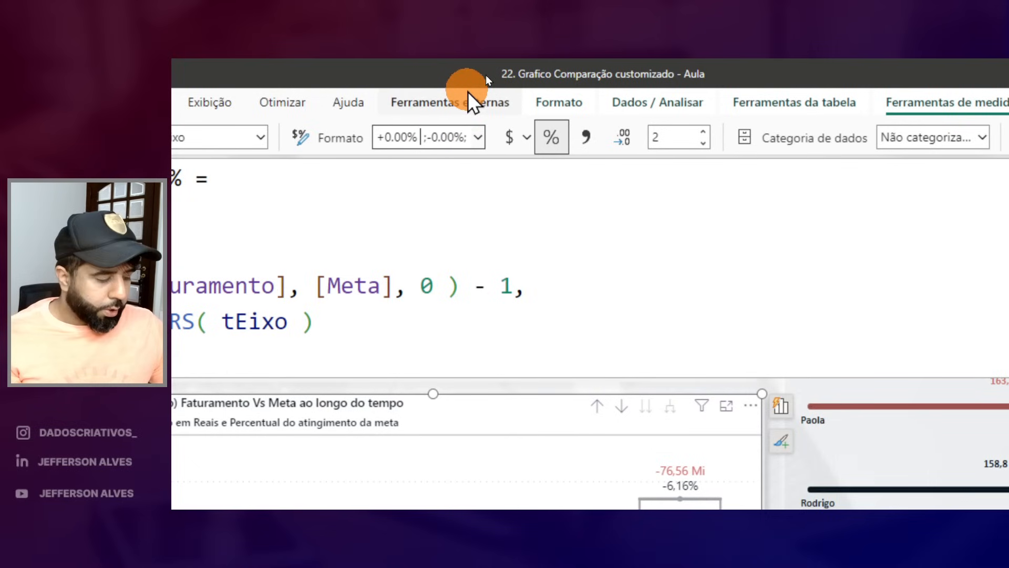
{"action": "type", "text": "↑"}
{"action": "left_click", "coordinate": [467, 140]}
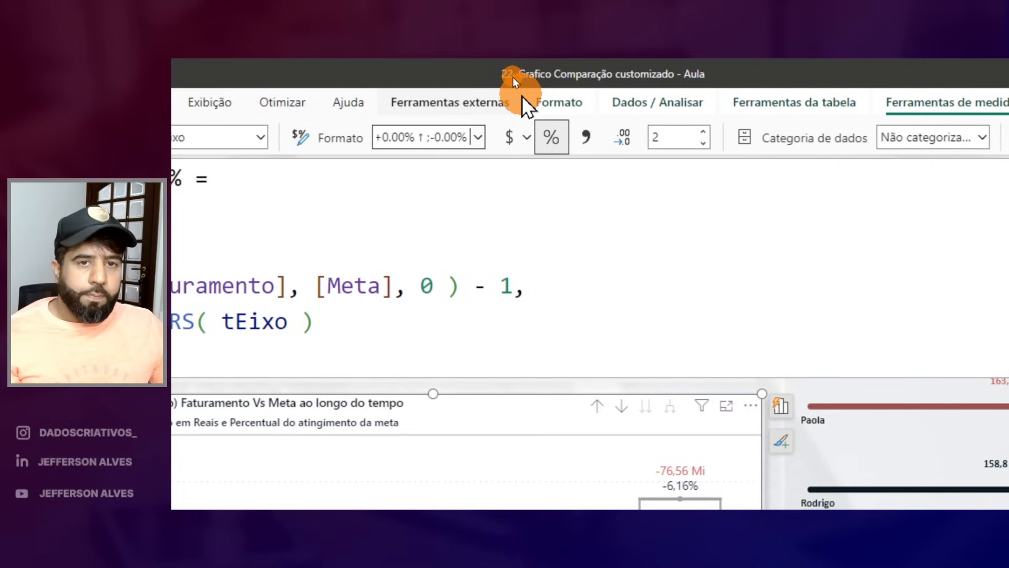
{"action": "type", "text": "↓"}
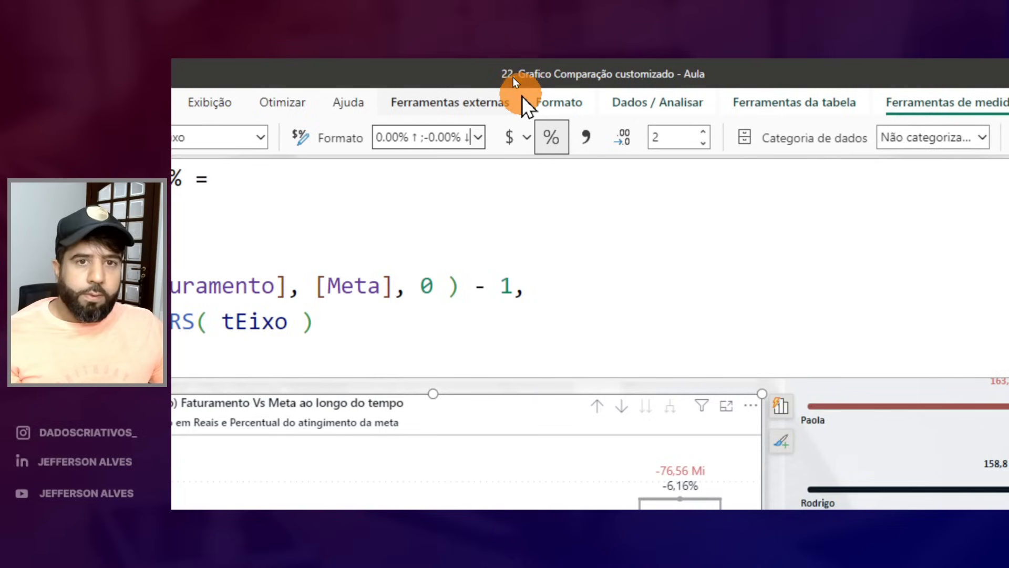
{"action": "key", "text": "Return"}
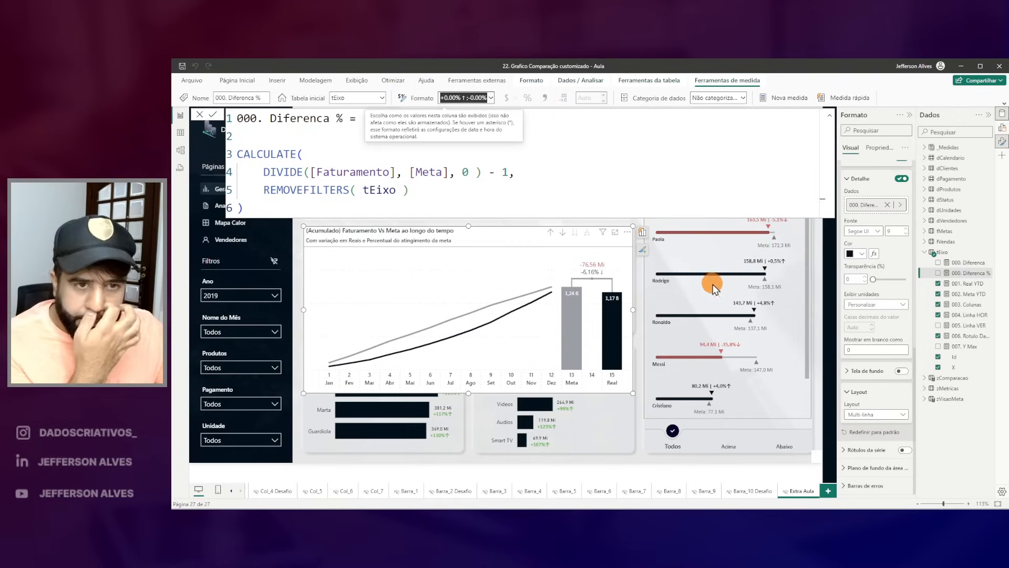
Step: Set the font of the data label's detail value to Calibri
{"action": "key", "text": "ctrl+2"}
{"action": "left_click_drag", "start_coordinate": [575, 266], "coordinate": [609, 279]}
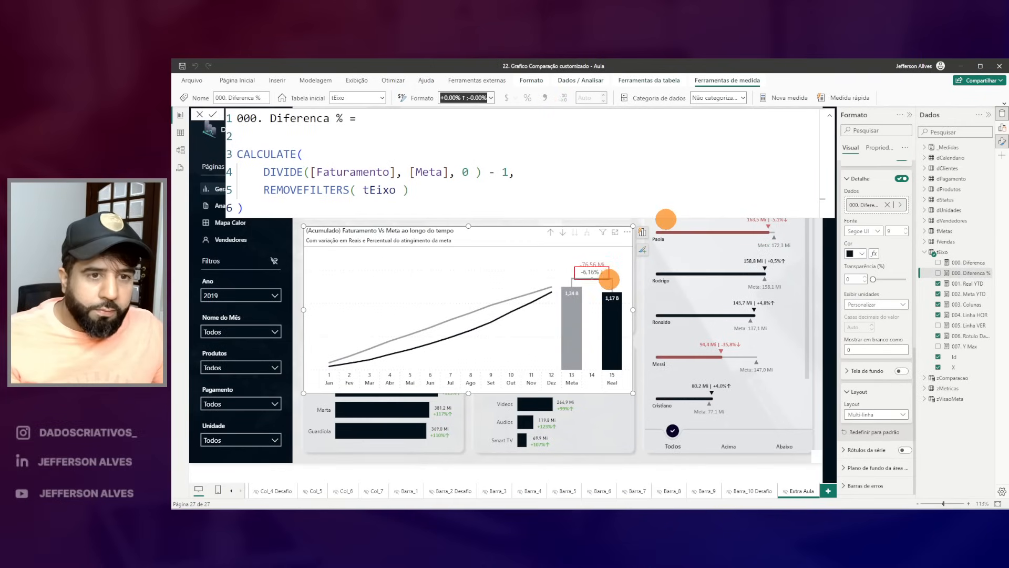
{"action": "key", "text": "Escape"}
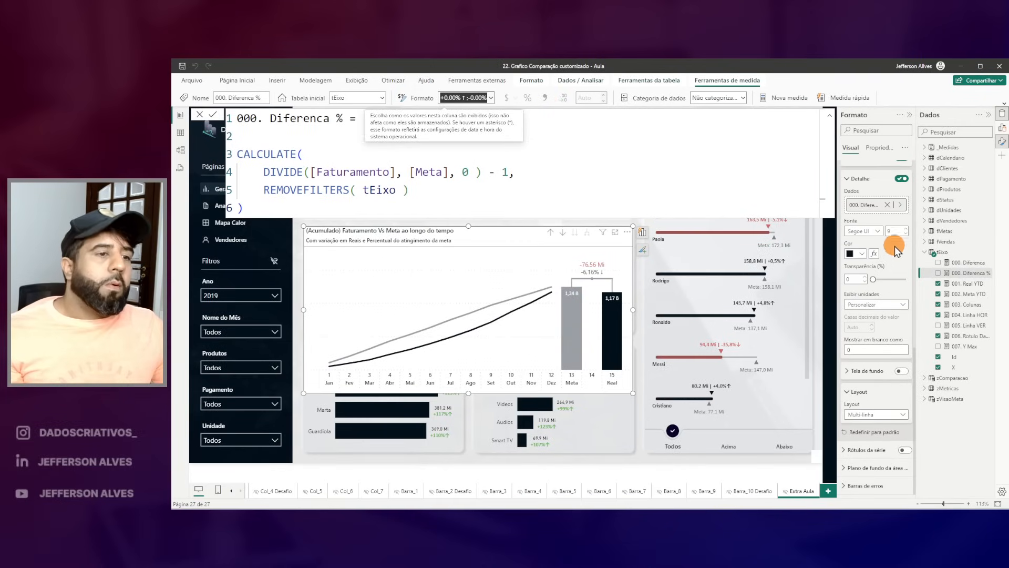
{"action": "scroll", "coordinate": [883, 251], "scroll_direction": "up", "scroll_amount": 1}
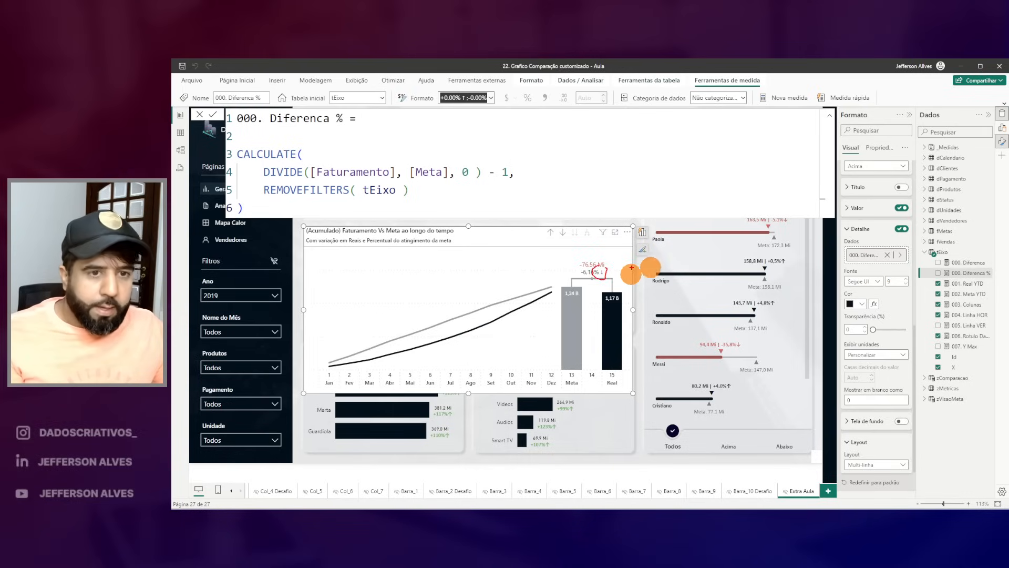
{"action": "key", "text": "Escape"}
{"action": "left_click", "coordinate": [877, 284]}
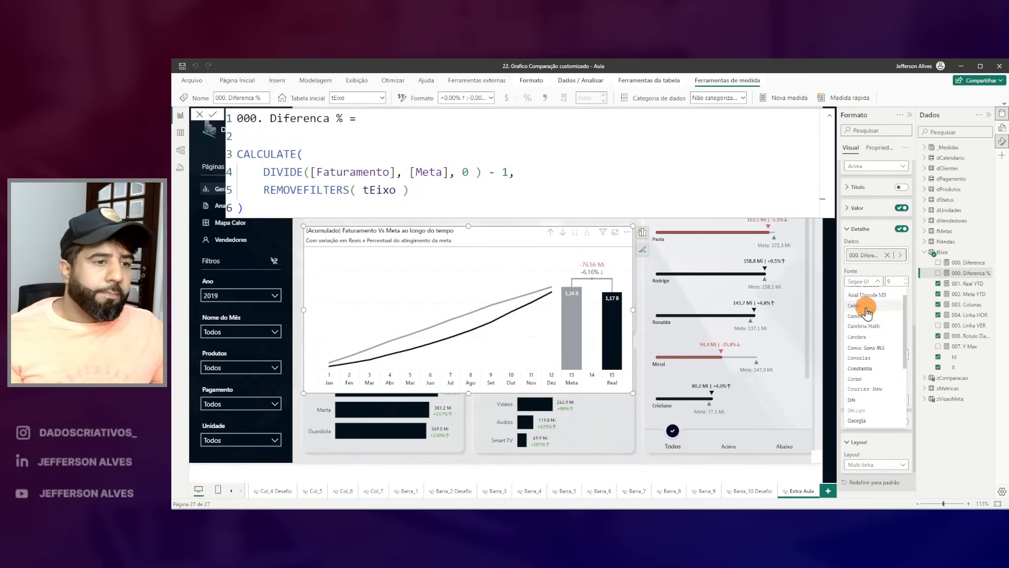
{"action": "left_click", "coordinate": [866, 306]}
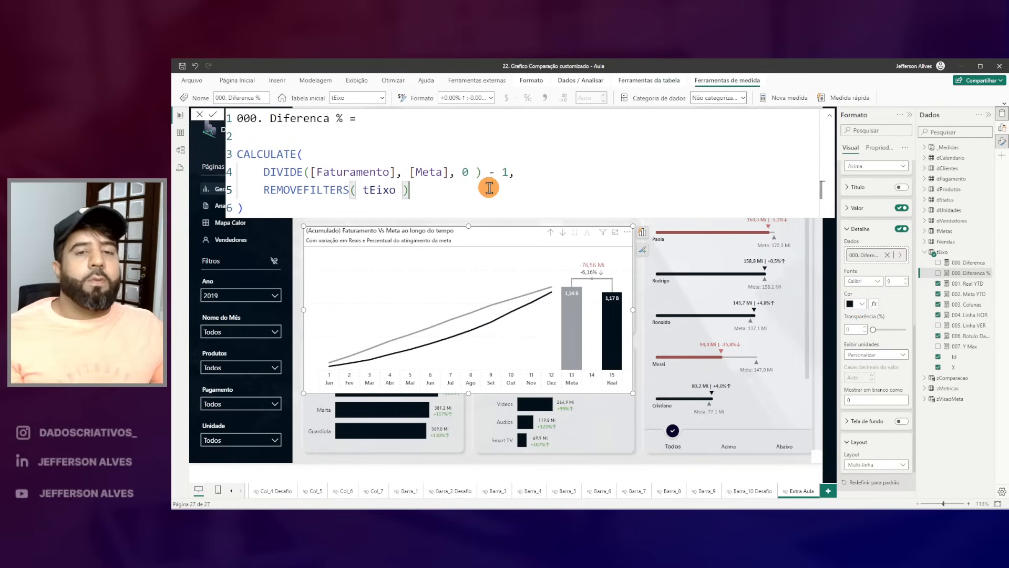
{"action": "key", "text": "Return"}
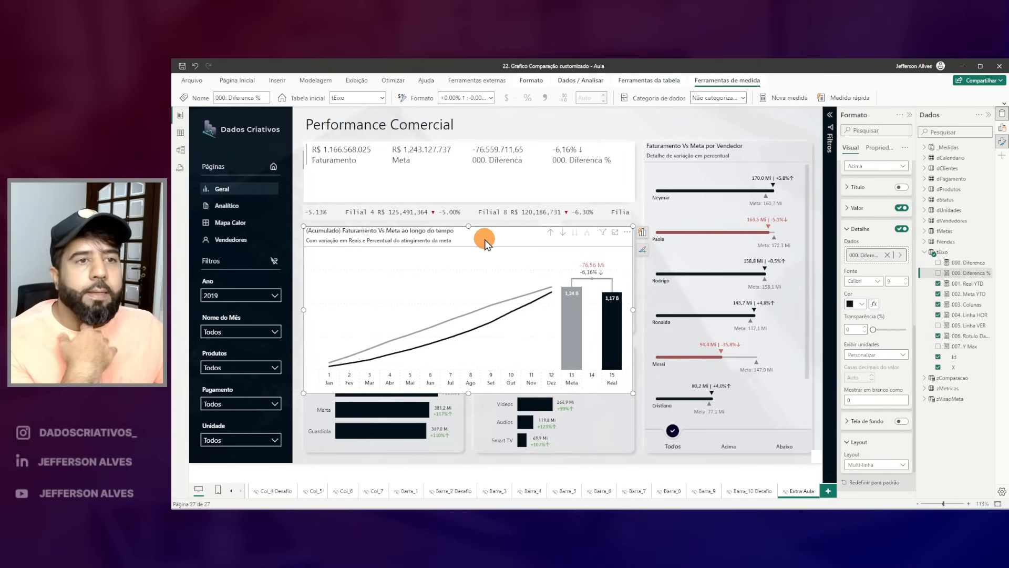
Step: Switch the Faturamento Vs Meta visual to a clustered column chart and make the label's detail value bold
{"action": "left_click", "coordinate": [642, 234]}
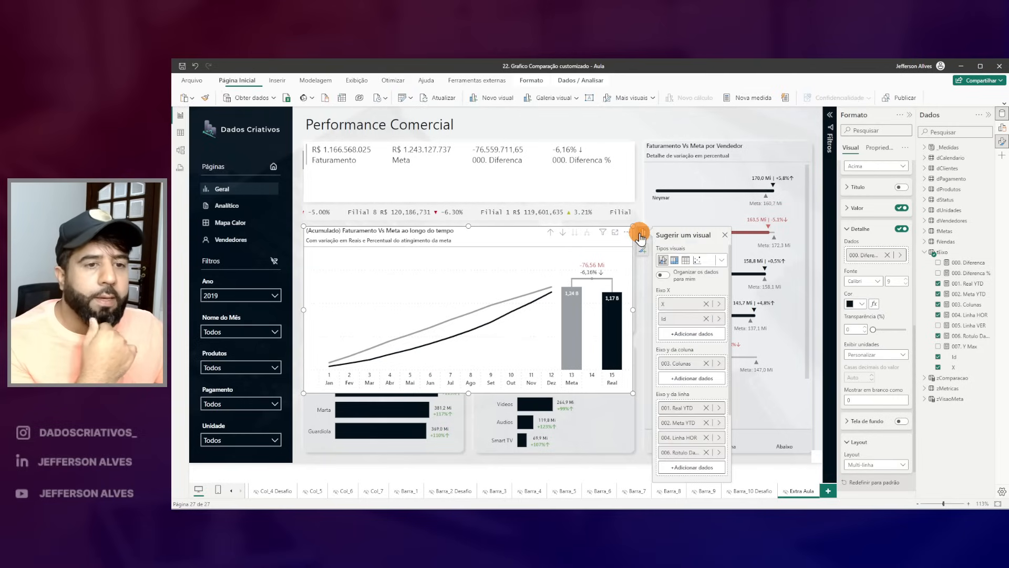
{"action": "left_click", "coordinate": [722, 260]}
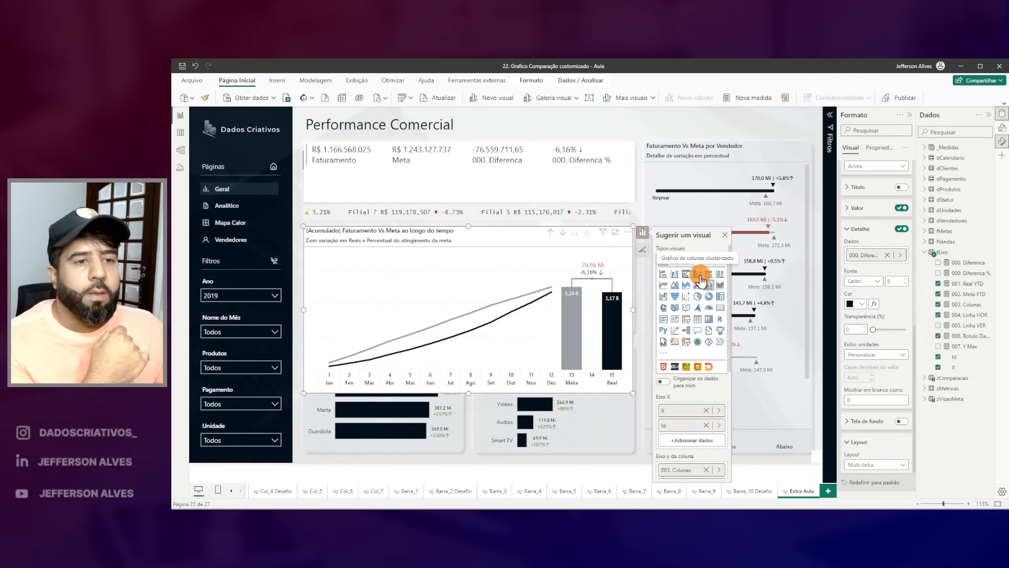
{"action": "left_click", "coordinate": [698, 275]}
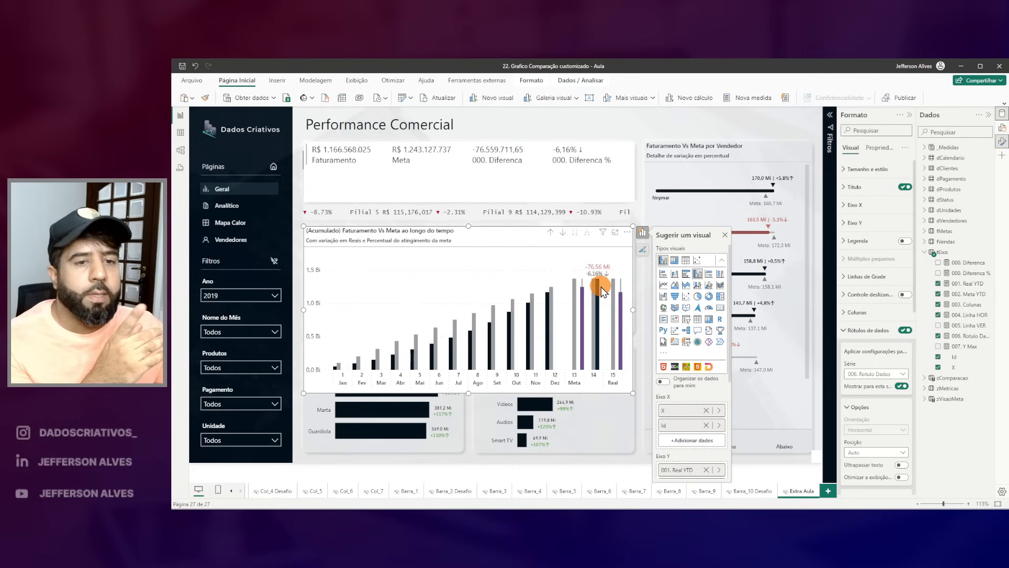
{"action": "scroll", "coordinate": [907, 337], "scroll_direction": "down", "scroll_amount": 3}
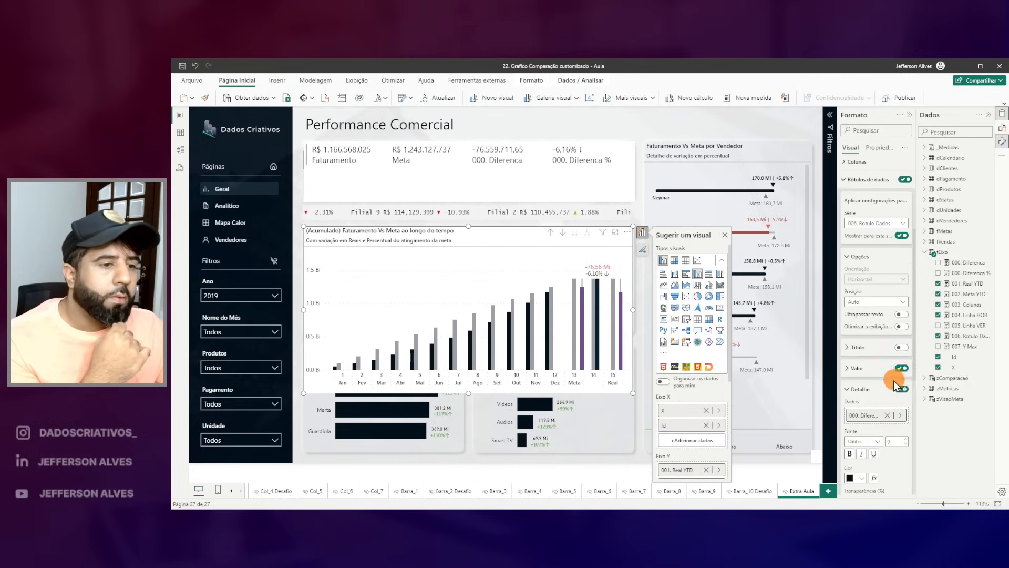
{"action": "scroll", "coordinate": [894, 380], "scroll_direction": "down", "scroll_amount": 2}
{"action": "left_click", "coordinate": [850, 353]}
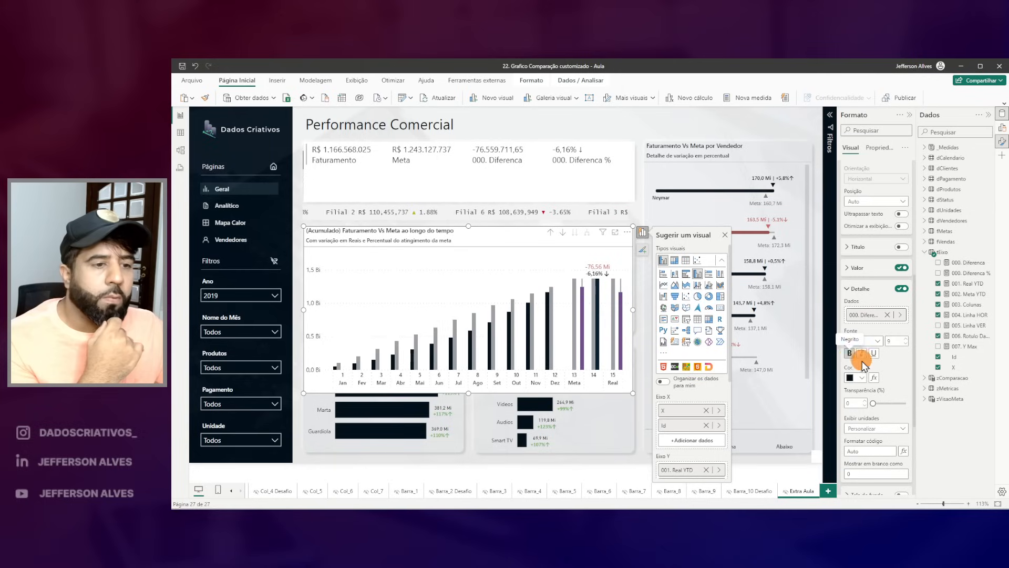
Step: Change the visual back to a line and clustered column chart
{"action": "left_click", "coordinate": [708, 284]}
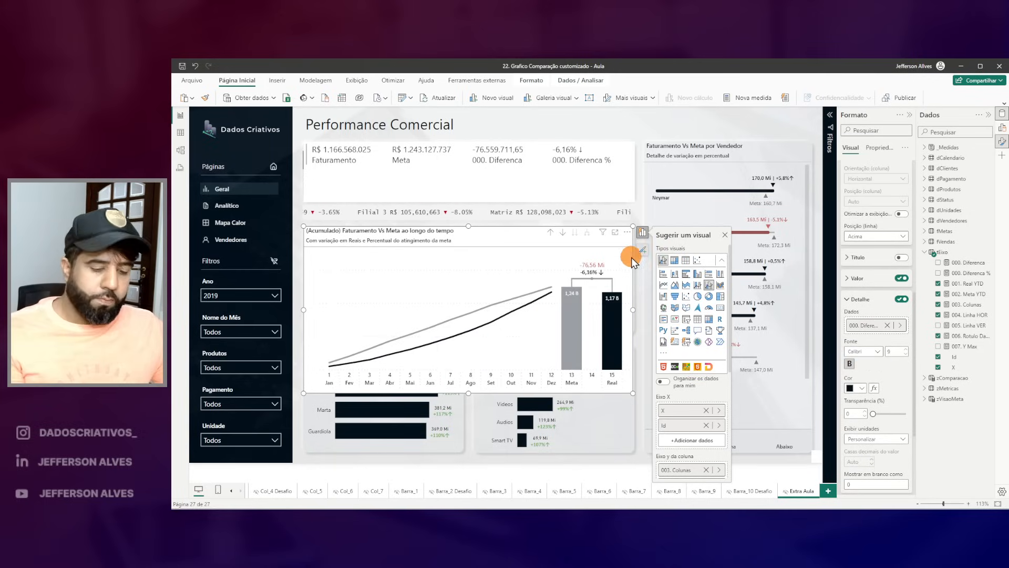
{"action": "key", "text": "ctrl+2"}
{"action": "left_click_drag", "start_coordinate": [572, 266], "coordinate": [613, 283]}
{"action": "key", "text": "Escape"}
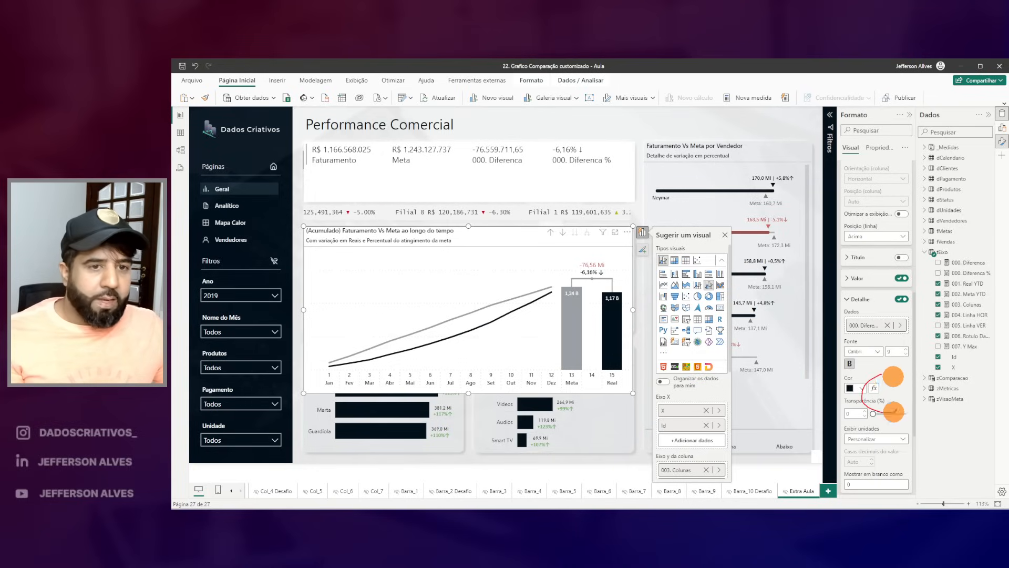
Step: Give the label detail's colour a conditional gradient from red at the minimum to black at the maximum
{"action": "left_click", "coordinate": [875, 388]}
{"action": "left_click", "coordinate": [508, 279]}
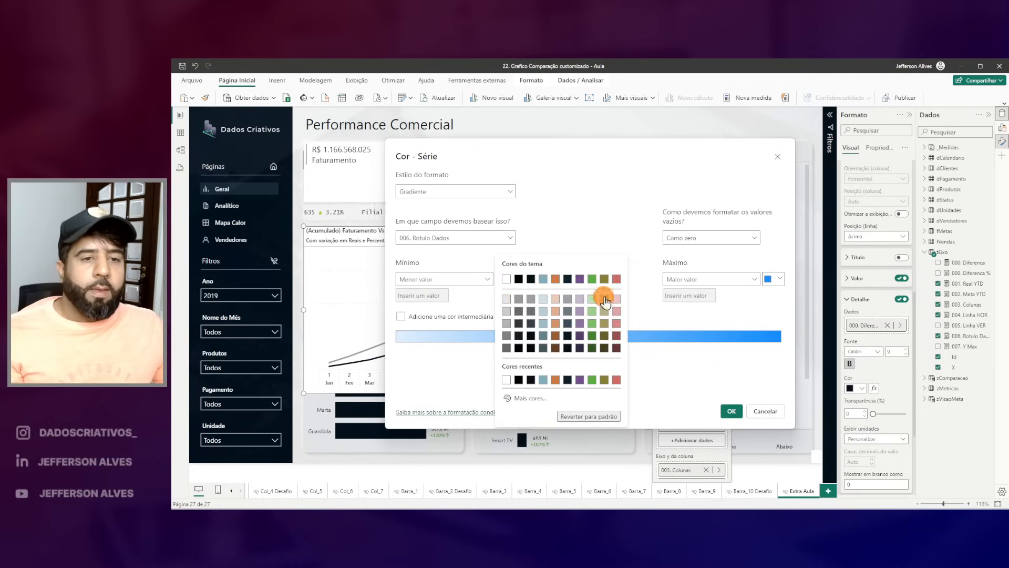
{"action": "left_click", "coordinate": [616, 279]}
{"action": "left_click", "coordinate": [773, 278]}
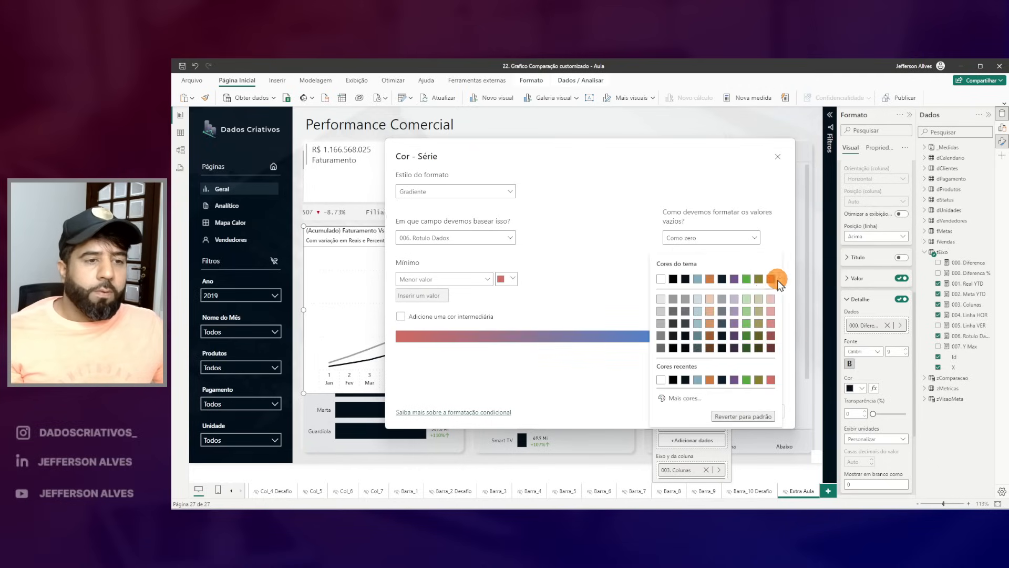
{"action": "left_click", "coordinate": [683, 280]}
Step: Base the detail colour's gradient on the 000. Diferenca measure
{"action": "left_click", "coordinate": [476, 237]}
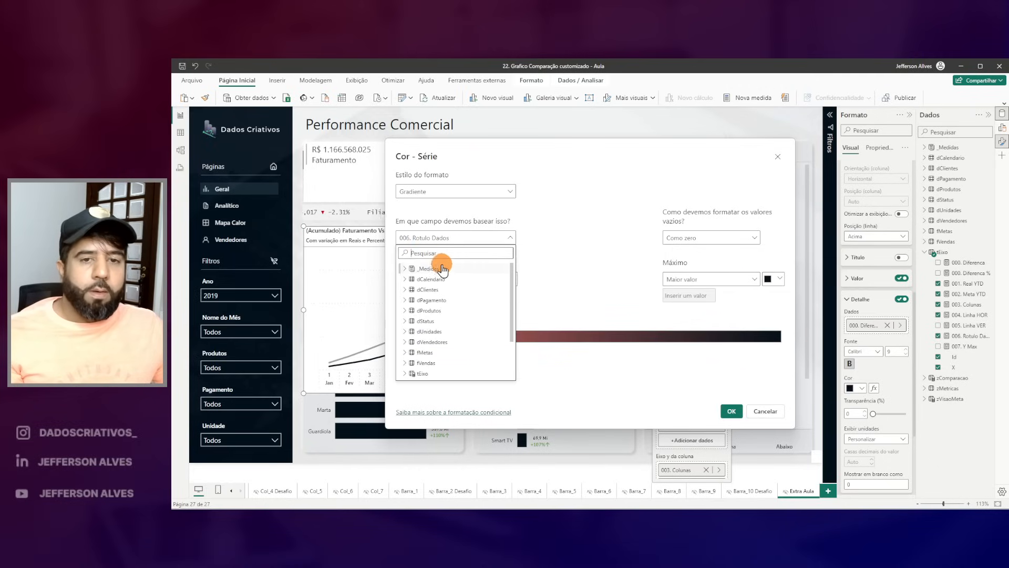
{"action": "scroll", "coordinate": [415, 336], "scroll_direction": "down", "scroll_amount": 1}
{"action": "left_click", "coordinate": [415, 340]}
{"action": "left_click", "coordinate": [457, 349]}
Step: Set the gradient's minimum to a custom value of 0, make its maximum a custom value too, and apply the formatting
{"action": "left_click", "coordinate": [455, 279]}
{"action": "left_click", "coordinate": [415, 307]}
{"action": "type", "text": "0"}
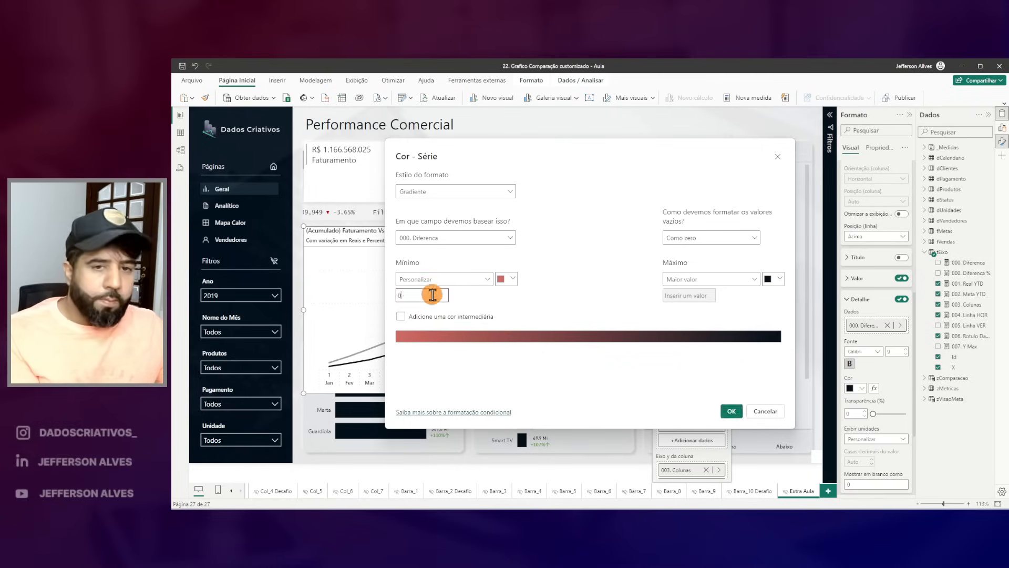
{"action": "left_click", "coordinate": [703, 278]}
{"action": "left_click", "coordinate": [679, 308]}
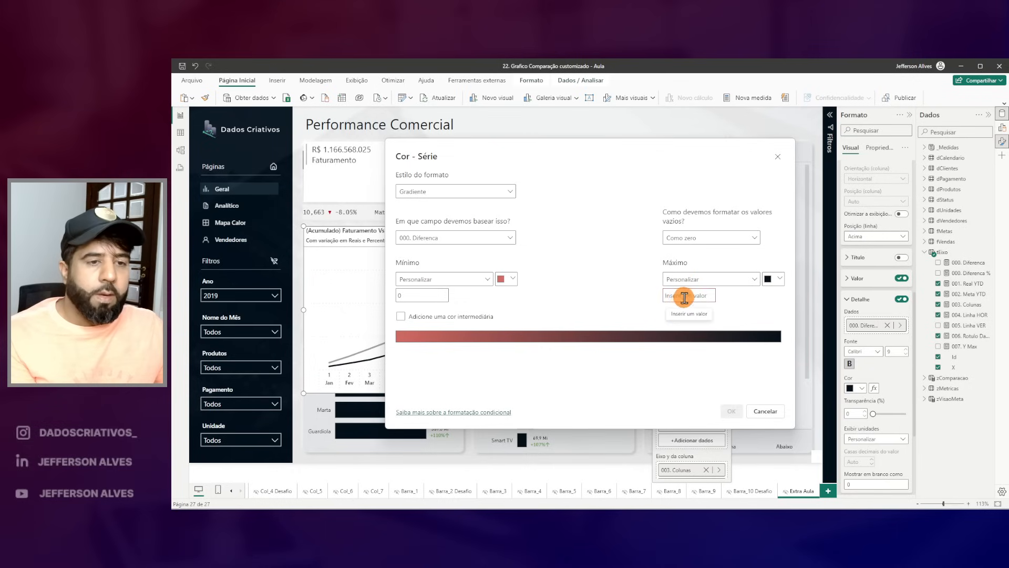
{"action": "left_click", "coordinate": [731, 411]}
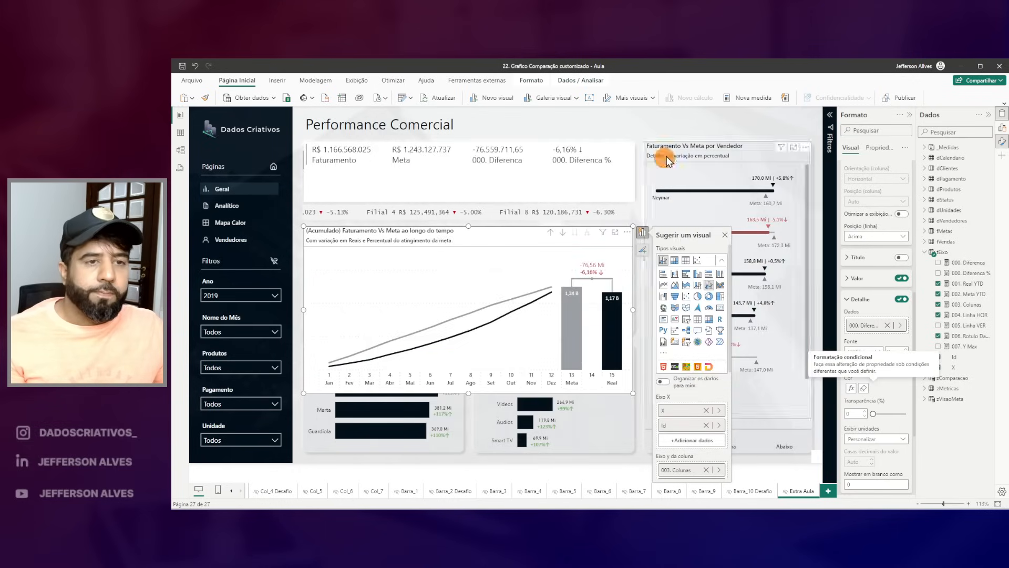
Step: Check the difference label's colour and arrow by filtering the report by a vendor above target and one below, and clear the filter
{"action": "left_click", "coordinate": [655, 127]}
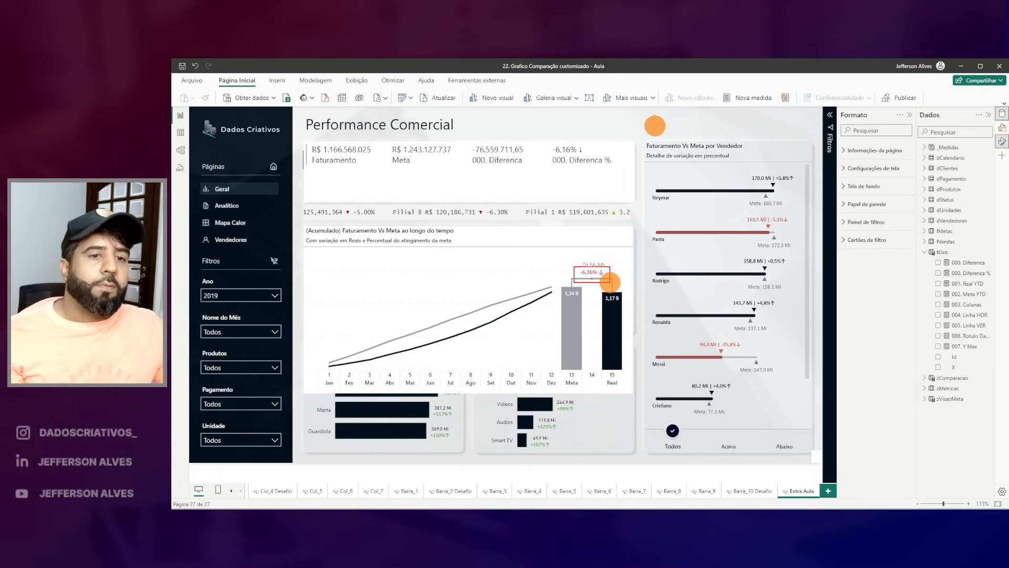
{"action": "left_click", "coordinate": [665, 269]}
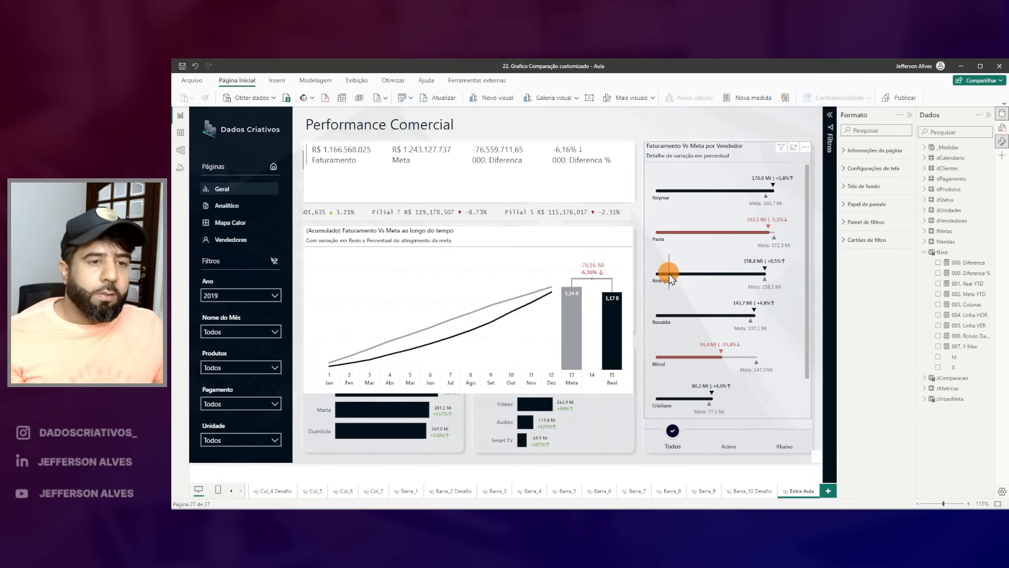
{"action": "left_click", "coordinate": [661, 257]}
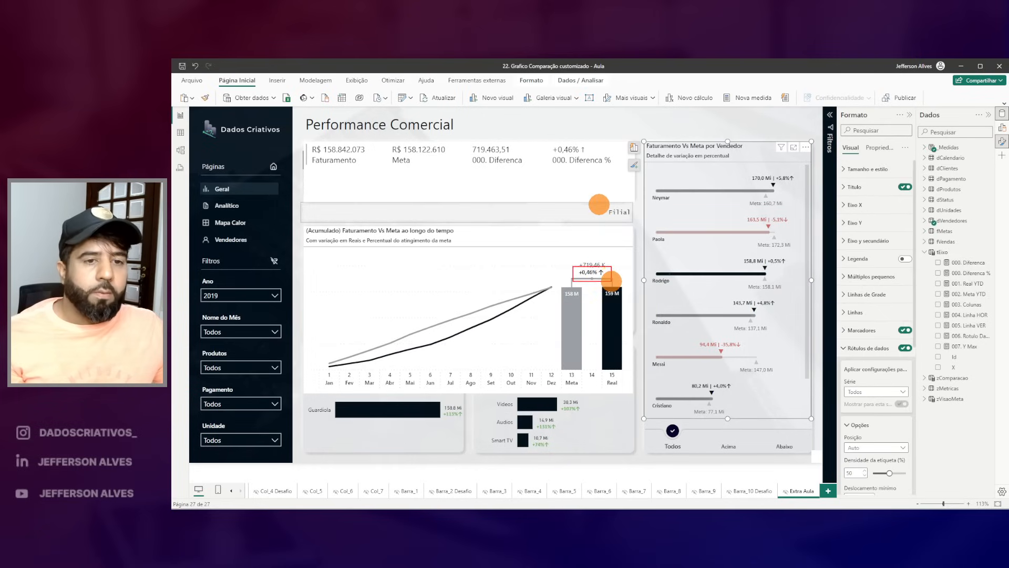
{"action": "left_click", "coordinate": [619, 129]}
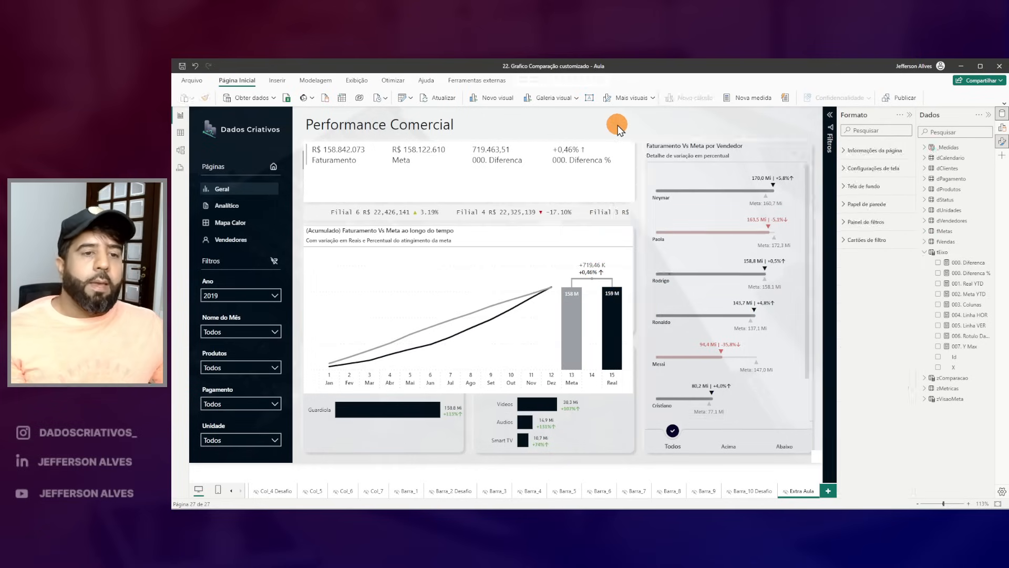
{"action": "left_click", "coordinate": [669, 337]}
{"action": "left_click", "coordinate": [679, 360]}
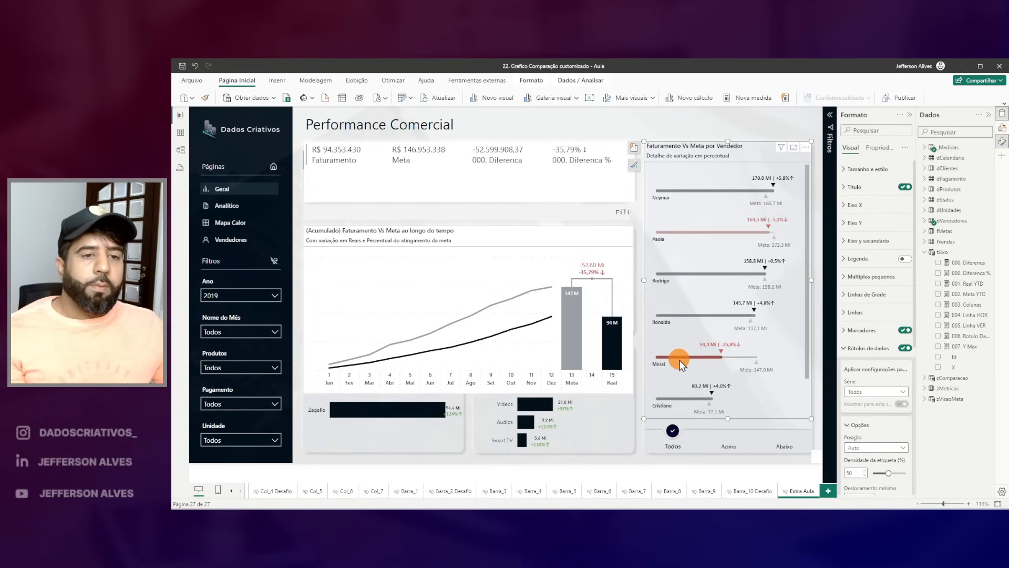
{"action": "left_click", "coordinate": [676, 311]}
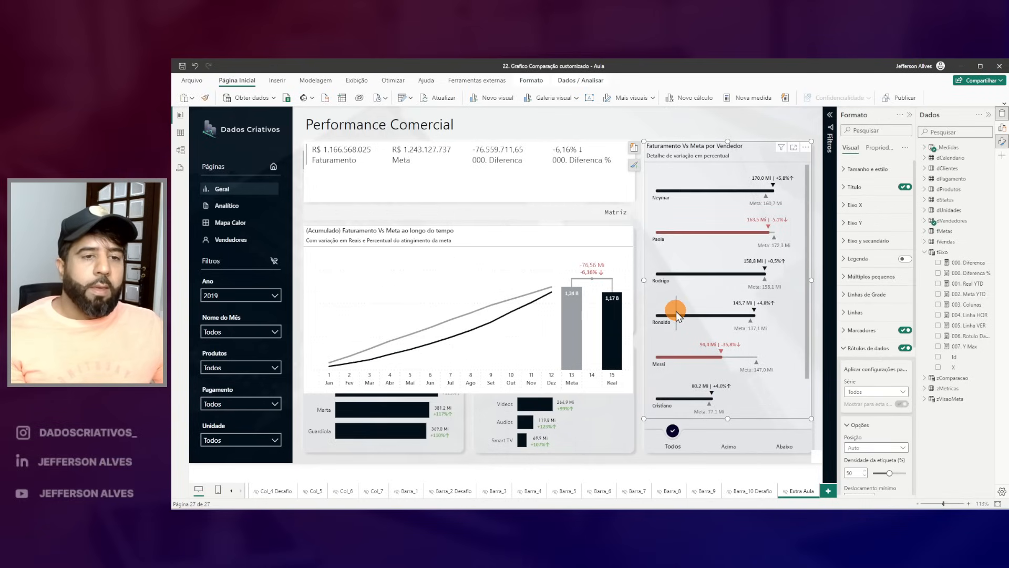
Step: Try removing the X field from the comparison chart's X axis, and undo the removal
{"action": "left_click", "coordinate": [519, 243]}
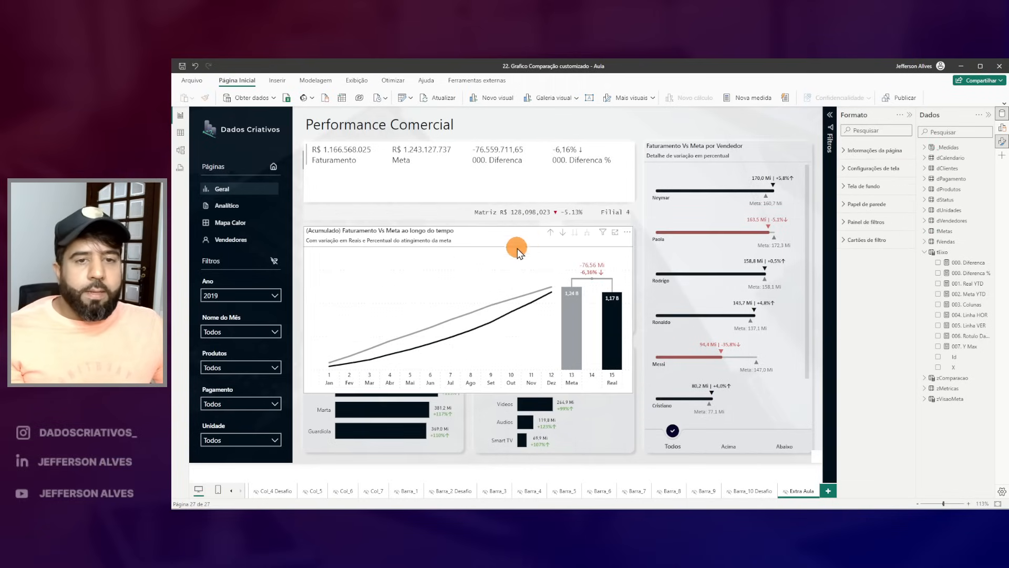
{"action": "left_click", "coordinate": [642, 233]}
{"action": "left_click_drag", "start_coordinate": [326, 369], "coordinate": [627, 375]}
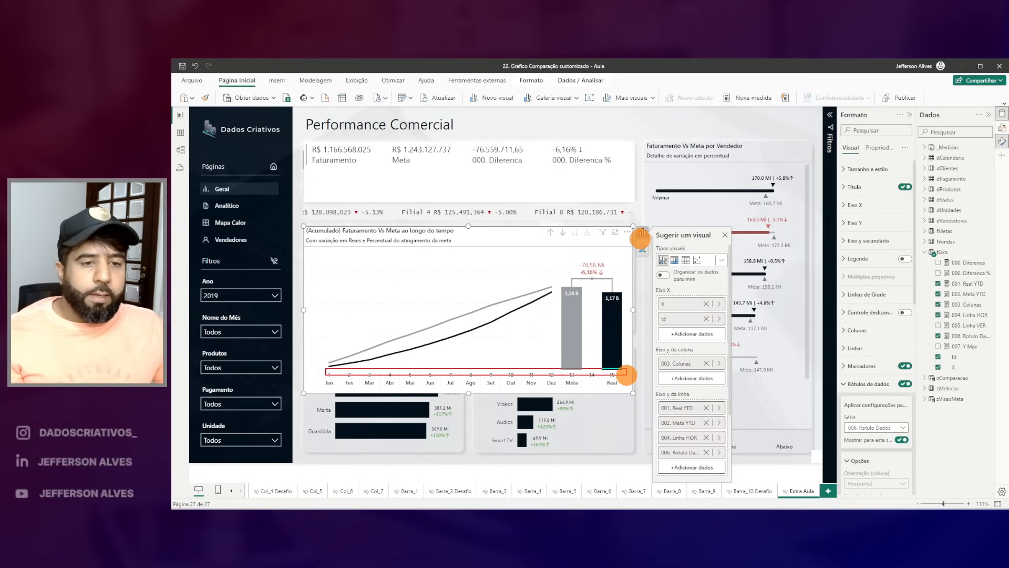
{"action": "left_click", "coordinate": [706, 303]}
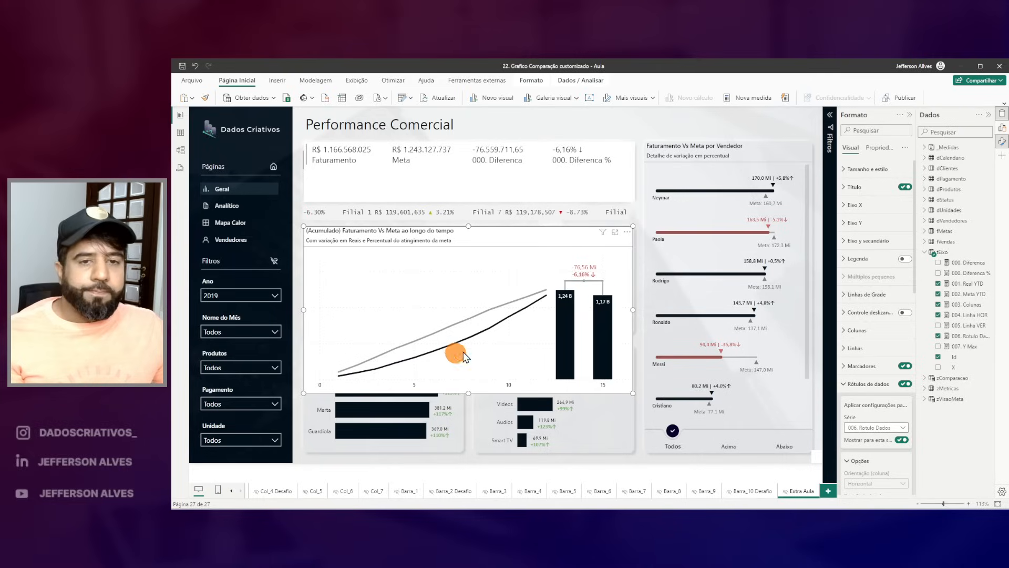
{"action": "left_click", "coordinate": [560, 114]}
{"action": "key", "text": "ctrl+z"}
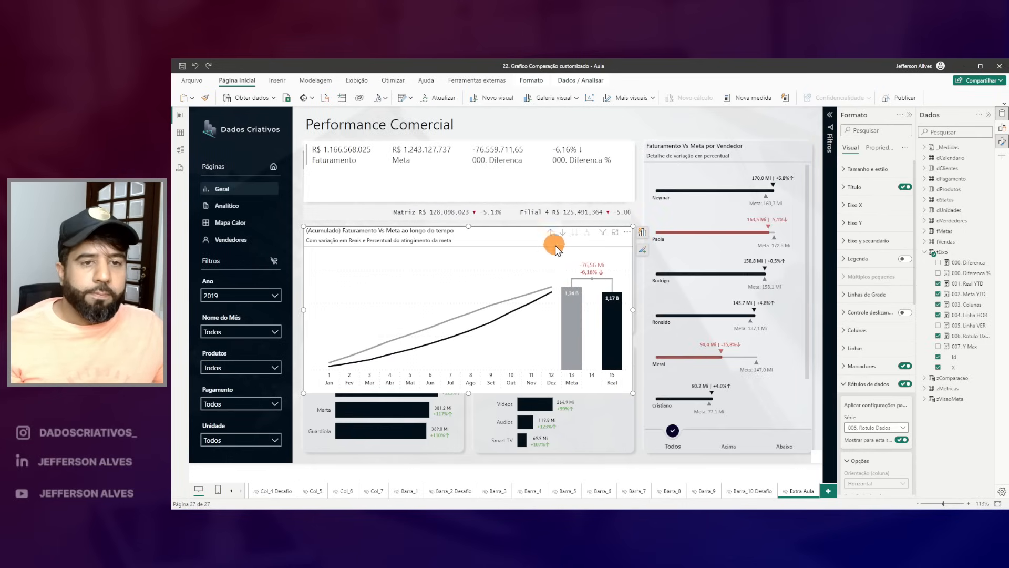
Step: Remove the Id field from the comparison chart's X axis, keeping the X field
{"action": "left_click", "coordinate": [643, 232]}
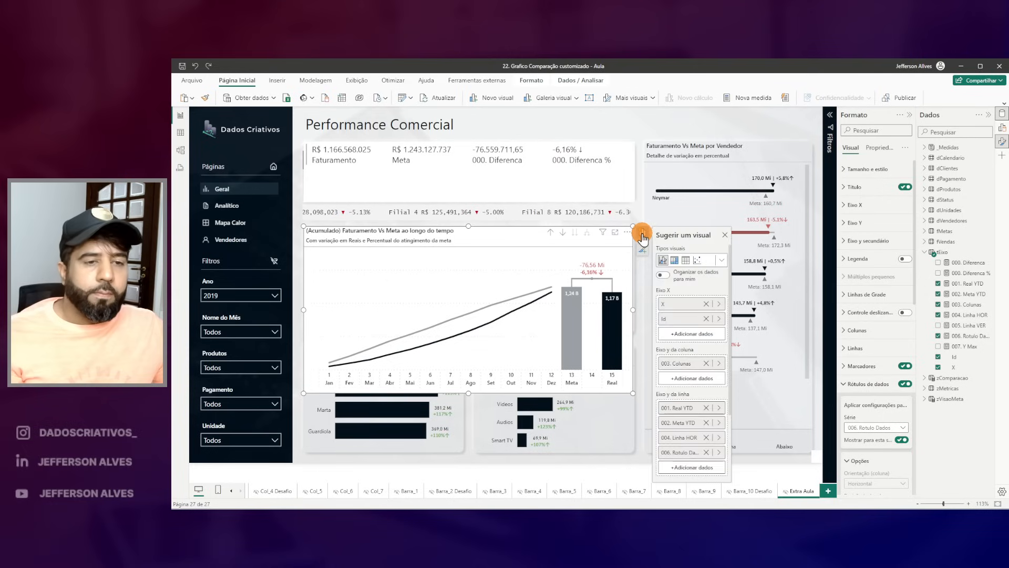
{"action": "left_click", "coordinate": [706, 319]}
{"action": "left_click_drag", "start_coordinate": [325, 384], "coordinate": [614, 393]}
{"action": "left_click_drag", "start_coordinate": [563, 294], "coordinate": [595, 355]}
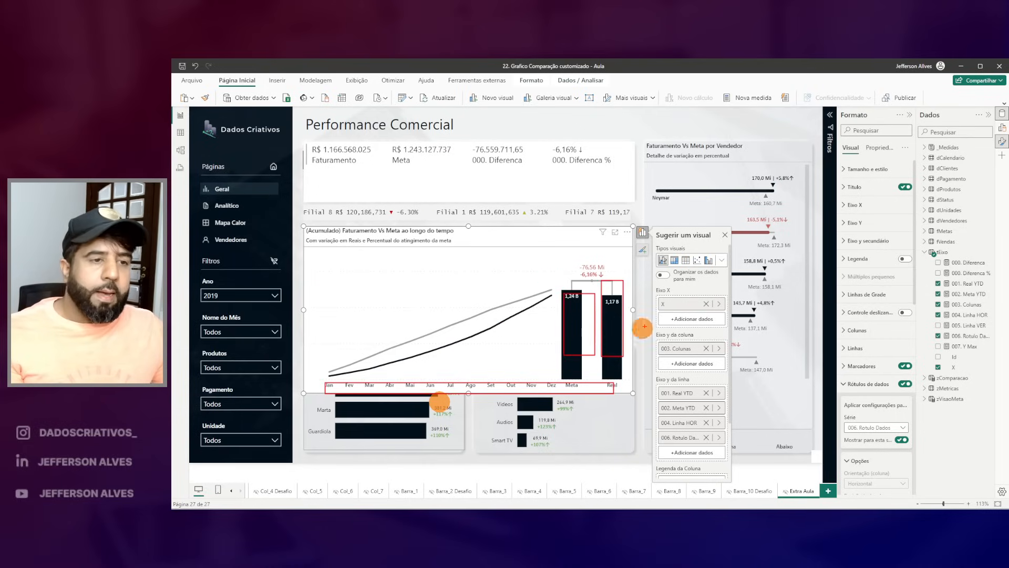
Step: Set the column colour of the Meta category to grey
{"action": "left_click", "coordinate": [857, 330]}
{"action": "scroll", "coordinate": [863, 337], "scroll_direction": "down", "scroll_amount": 3}
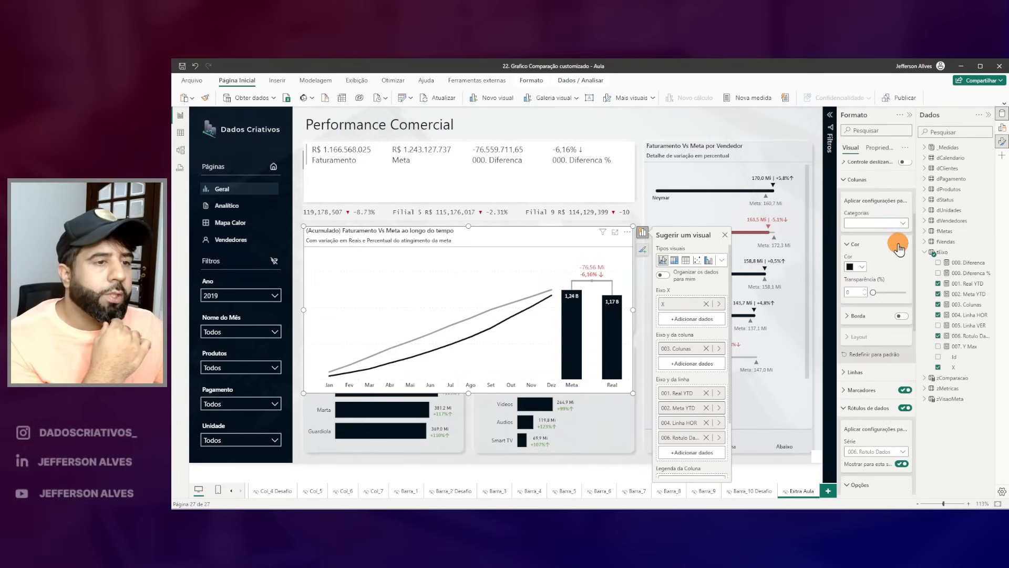
{"action": "left_click", "coordinate": [894, 223]}
{"action": "left_click", "coordinate": [867, 370]}
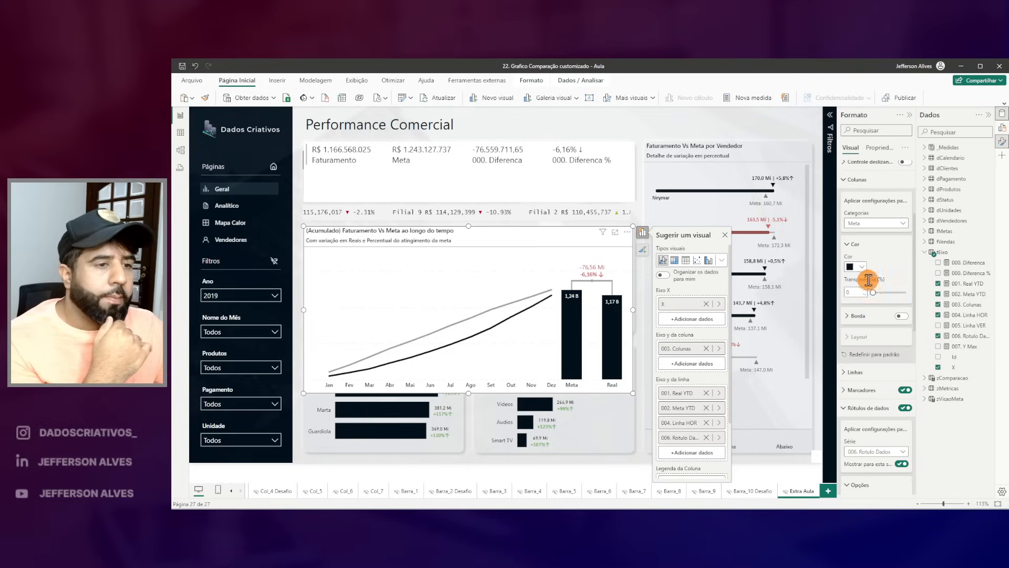
{"action": "left_click", "coordinate": [857, 267]}
{"action": "left_click", "coordinate": [881, 318]}
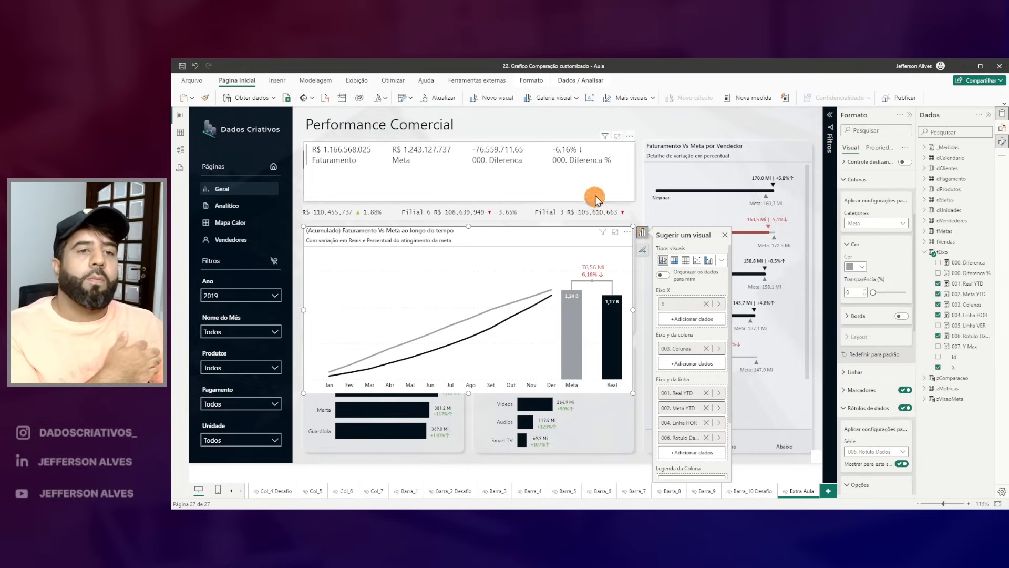
{"action": "left_click", "coordinate": [626, 124]}
{"action": "left_click", "coordinate": [515, 235]}
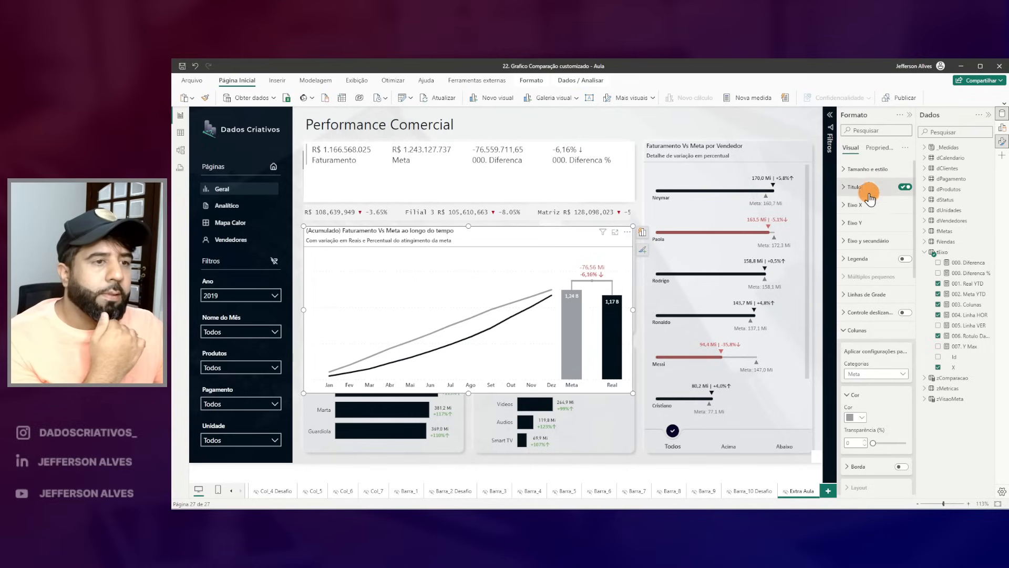
Step: Turn off the comparison chart's background and shorten the chart to a height of about 218 so it clears the bar charts below
{"action": "left_click", "coordinate": [856, 169]}
{"action": "left_click", "coordinate": [902, 337]}
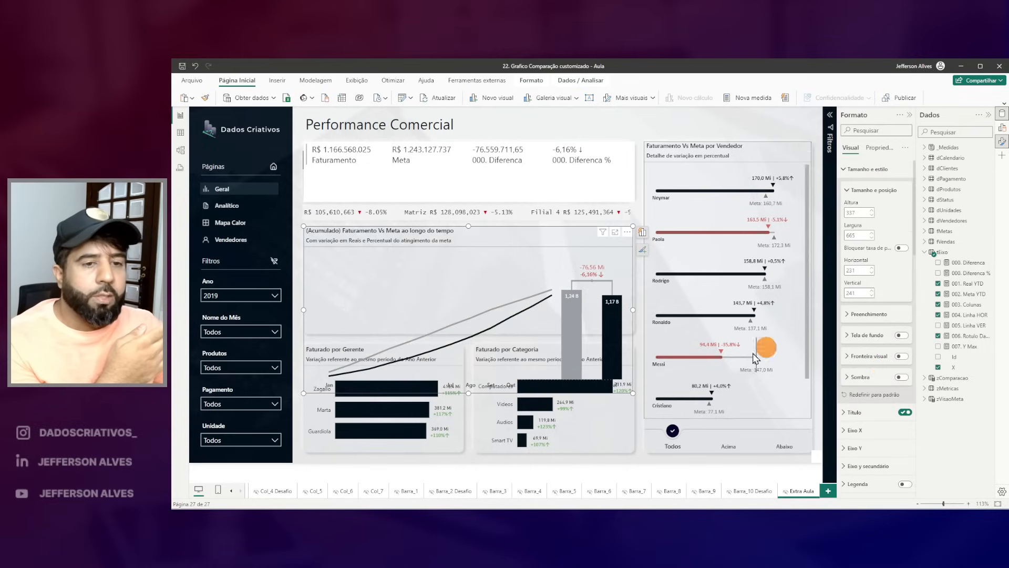
{"action": "left_click_drag", "start_coordinate": [633, 393], "coordinate": [636, 337]}
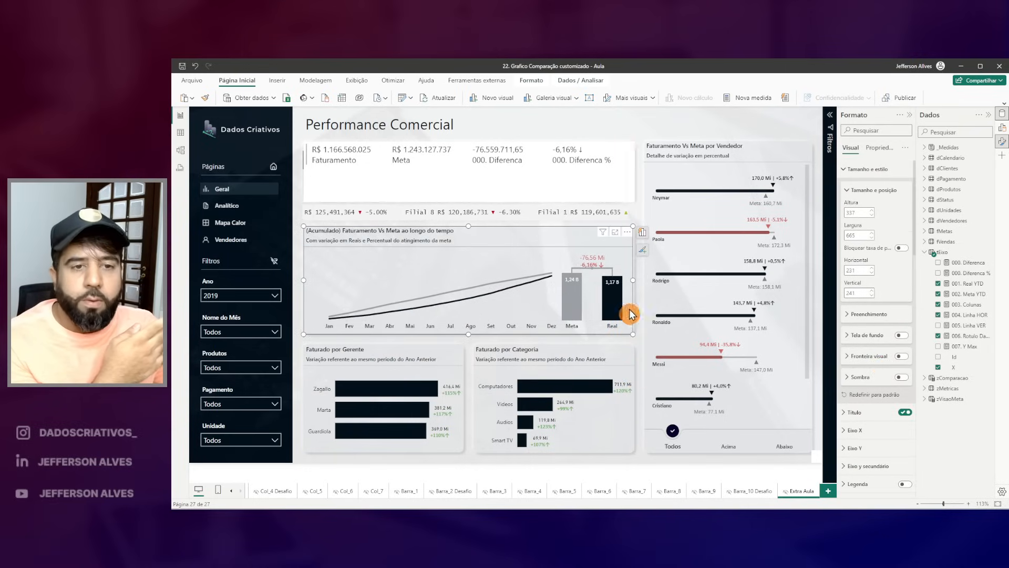
{"action": "left_click", "coordinate": [592, 119]}
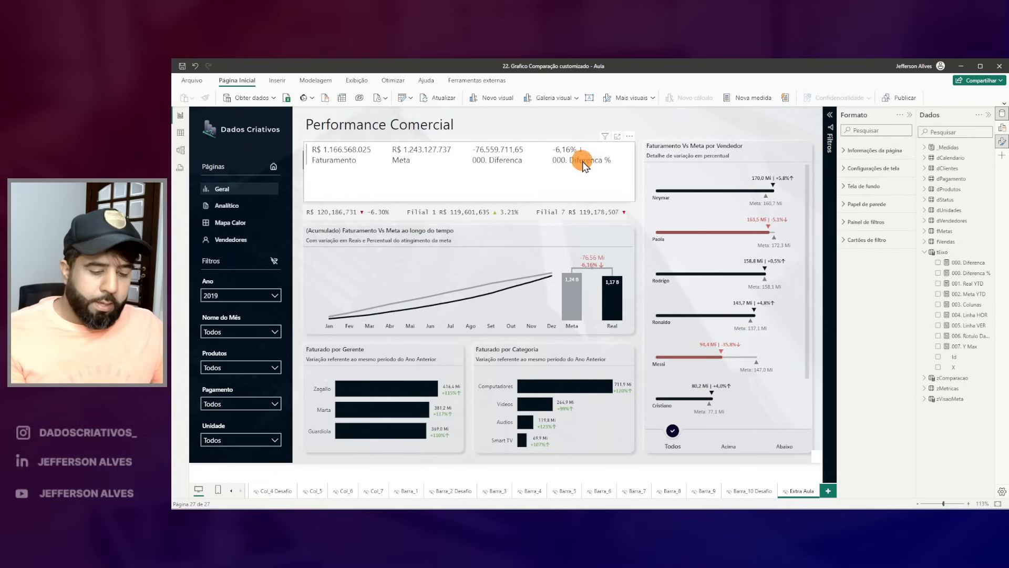
Step: Set the vDeslocamento variable in the 007. Y Max measure to 1.5 and commit the formula
{"action": "left_click_drag", "start_coordinate": [572, 245], "coordinate": [590, 268]}
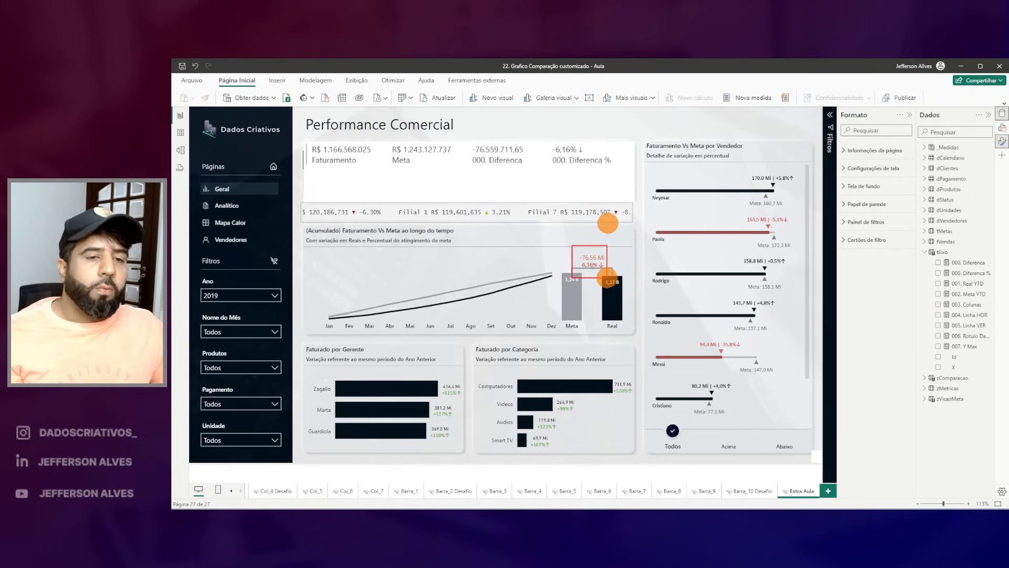
{"action": "left_click", "coordinate": [965, 346]}
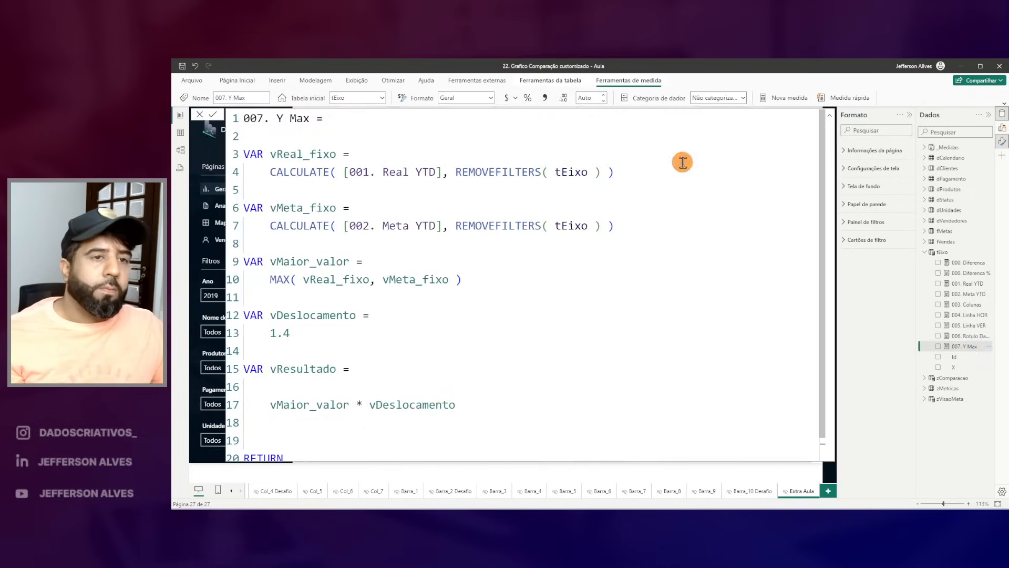
{"action": "scroll", "coordinate": [371, 348], "scroll_direction": "down", "scroll_amount": 1}
{"action": "left_click", "coordinate": [324, 309]}
{"action": "type", "text": "5"}
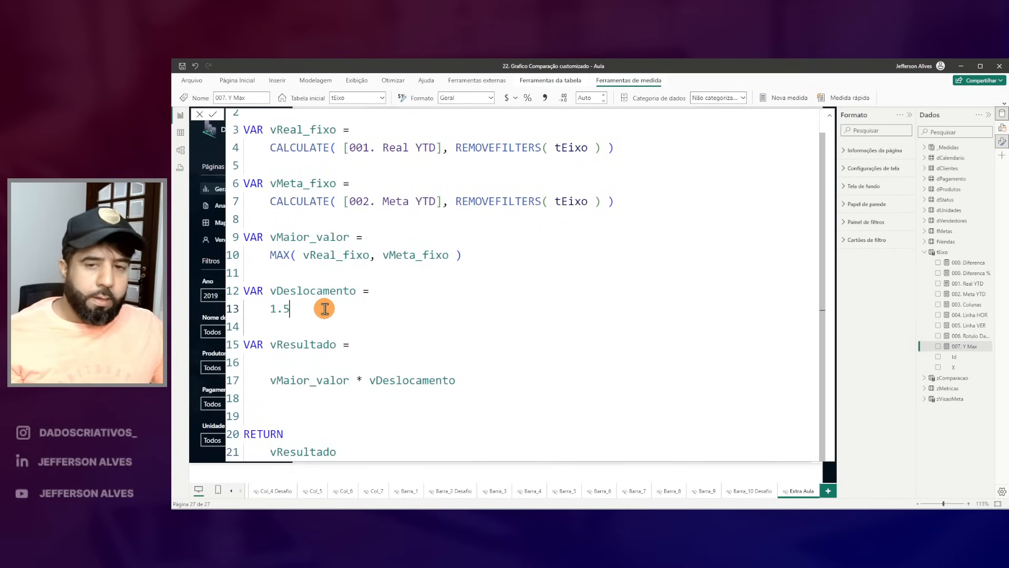
{"action": "left_click", "coordinate": [404, 175]}
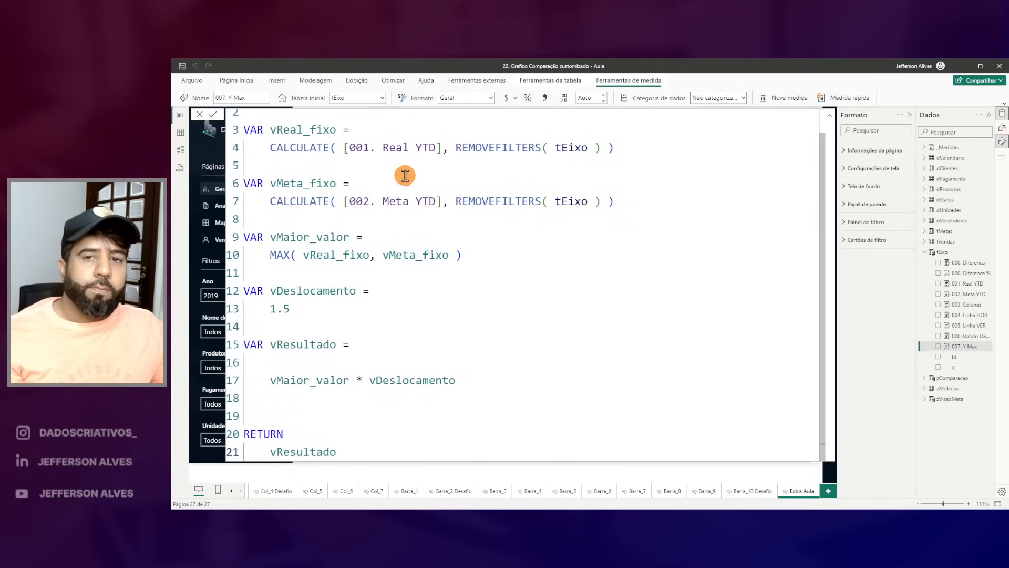
{"action": "key", "text": "Return"}
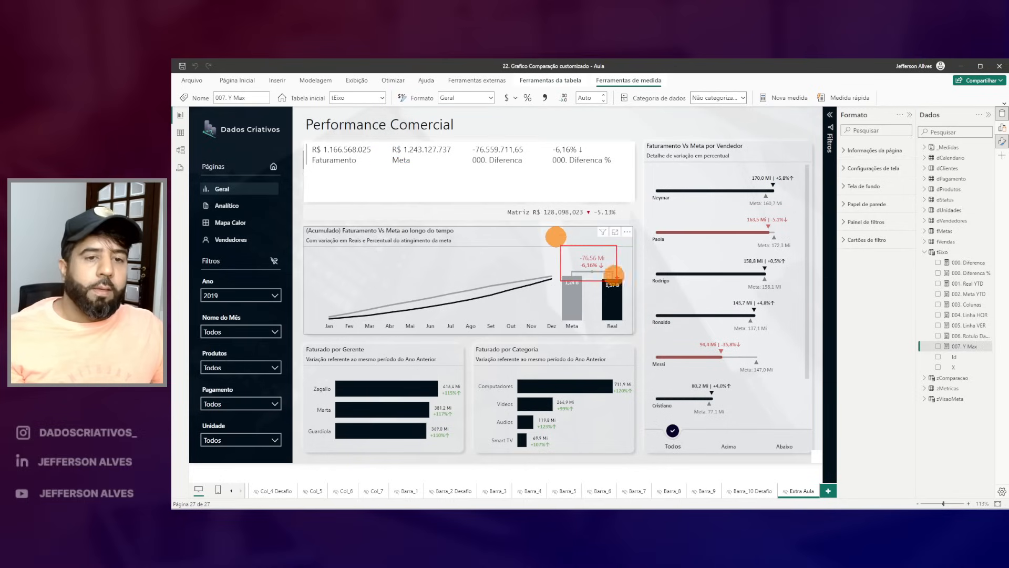
Step: Check the report's cross-filtering by selecting individual months on the accumulated chart's X axis, and clear the selection
{"action": "left_click", "coordinate": [473, 329]}
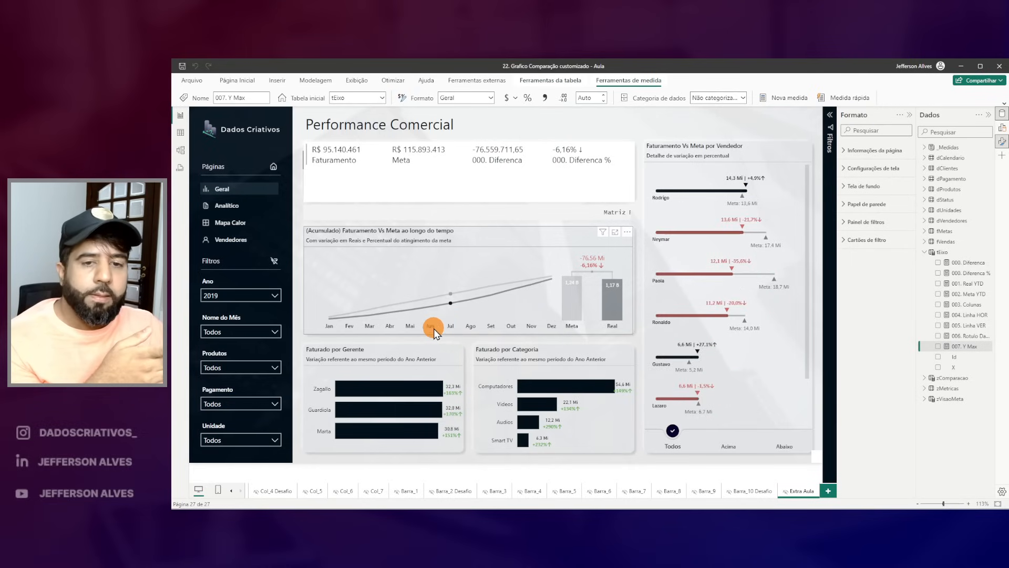
{"action": "left_click", "coordinate": [409, 329]}
{"action": "left_click", "coordinate": [370, 327]}
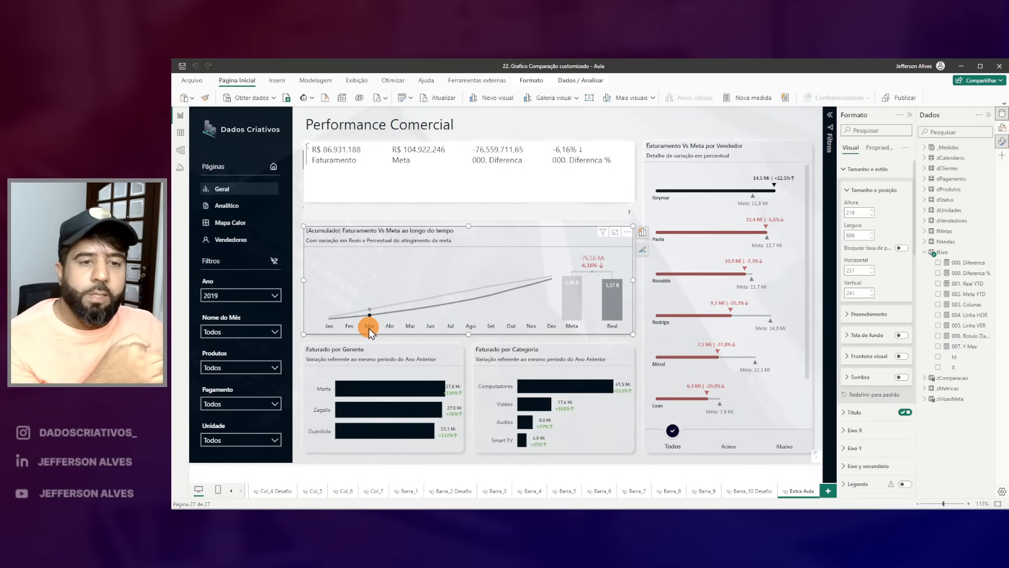
{"action": "left_click", "coordinate": [370, 328]}
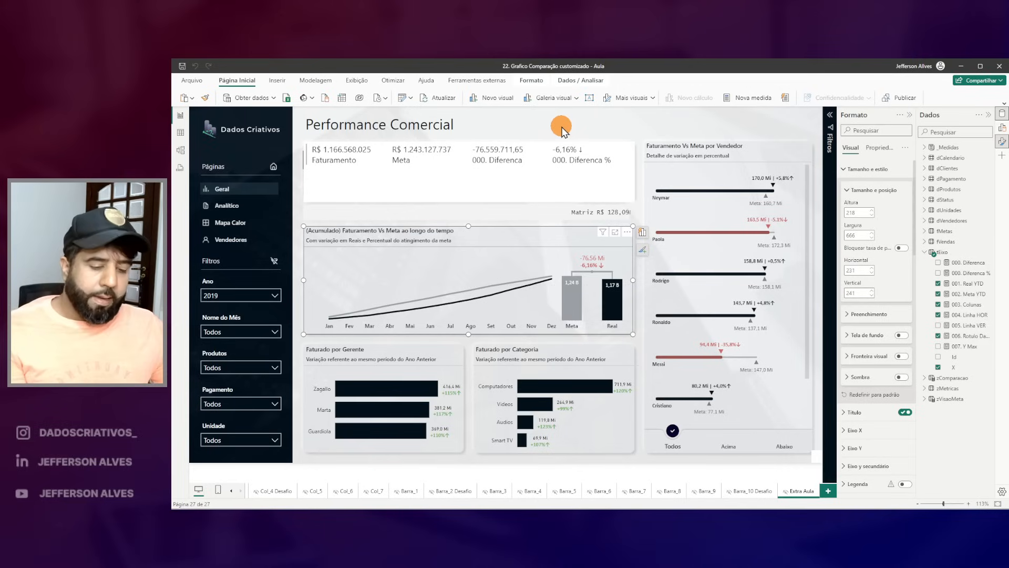
Step: Delete the temporary card with Faturamento, Meta, 000. Diferenca and 000. Diferenca % that covers the original KPI cards
{"action": "mouse_move", "coordinate": [314, 306]}
{"action": "left_mouse_down"}
{"action": "mouse_move", "coordinate": [363, 329]}
{"action": "mouse_move", "coordinate": [628, 345]}
{"action": "left_mouse_up"}
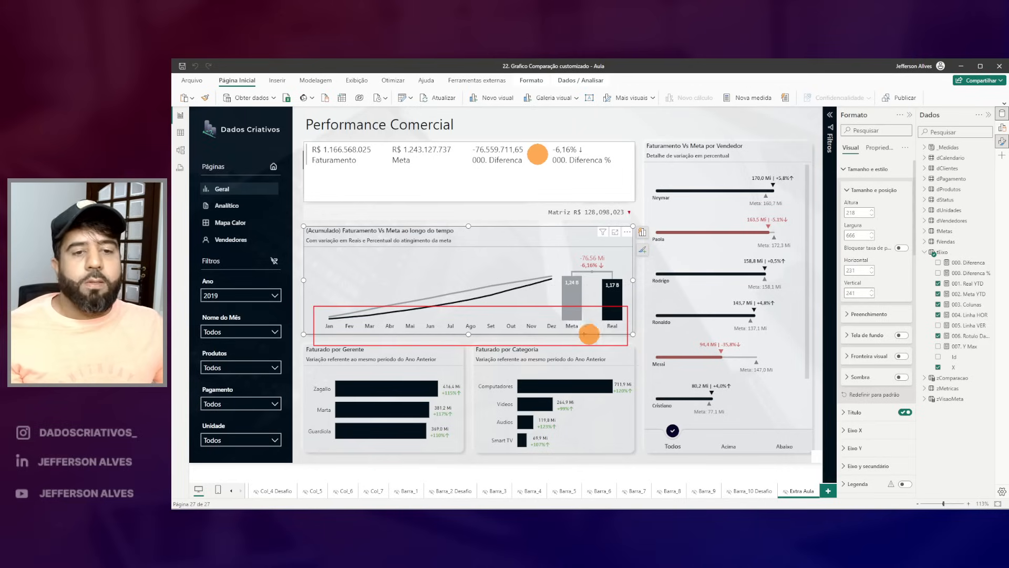
{"action": "left_click", "coordinate": [542, 152]}
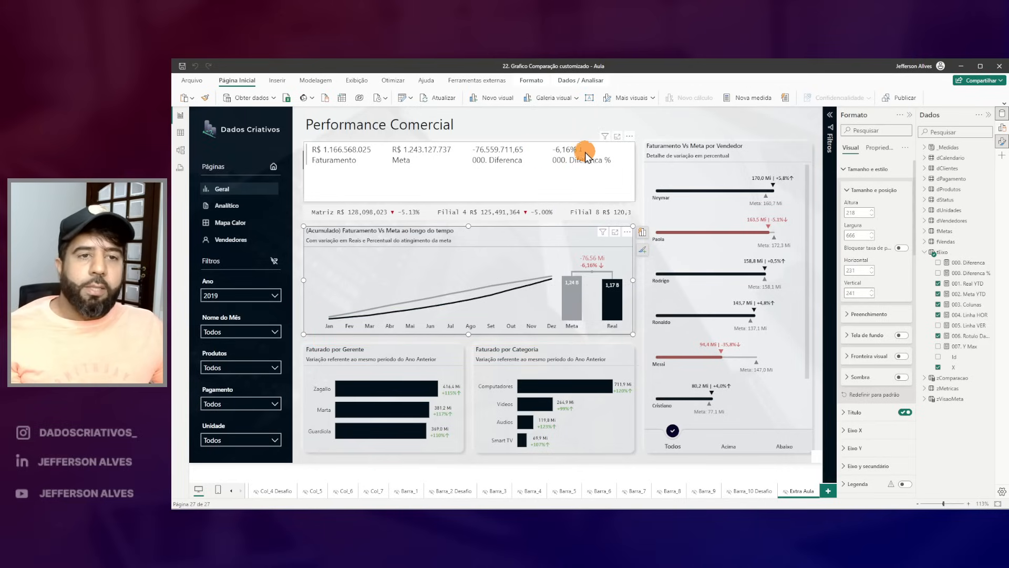
{"action": "left_click", "coordinate": [585, 148]}
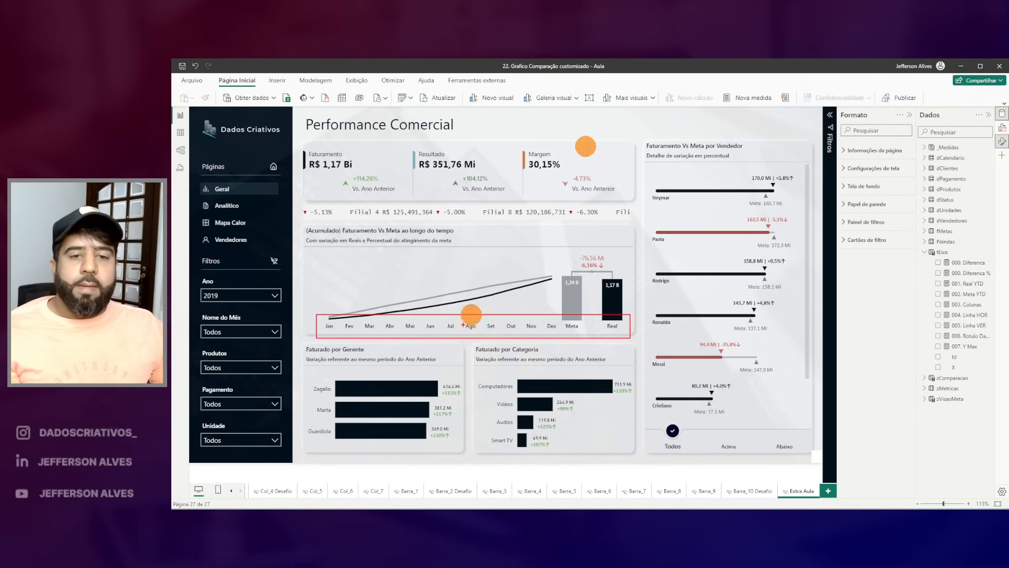
Step: Examine how the KPI cards, manager, category and vendor charts respond to different months selected in the accumulated chart, and clear the filter
{"action": "left_click", "coordinate": [456, 328]}
{"action": "left_click", "coordinate": [431, 327]}
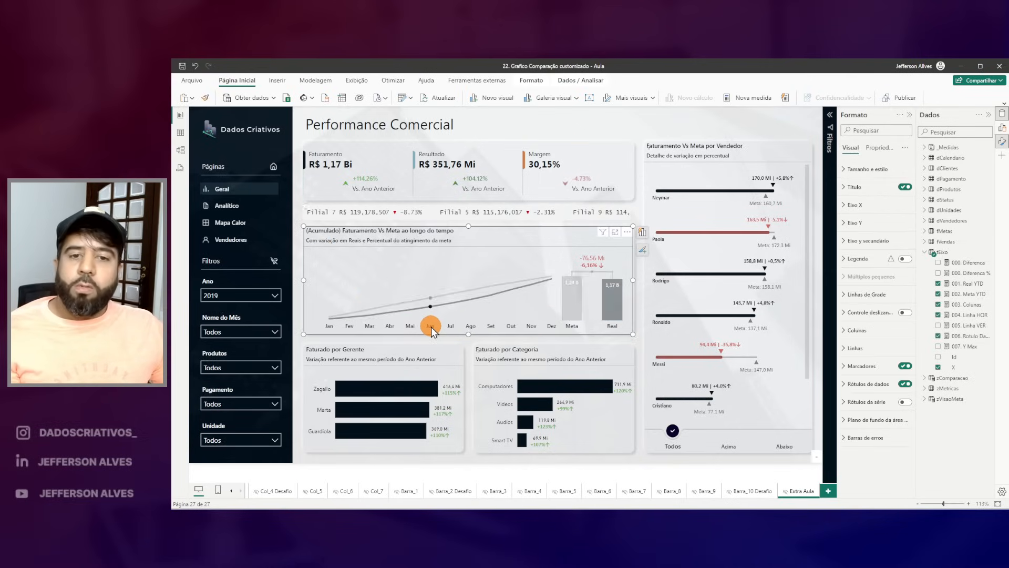
{"action": "left_click", "coordinate": [448, 331]}
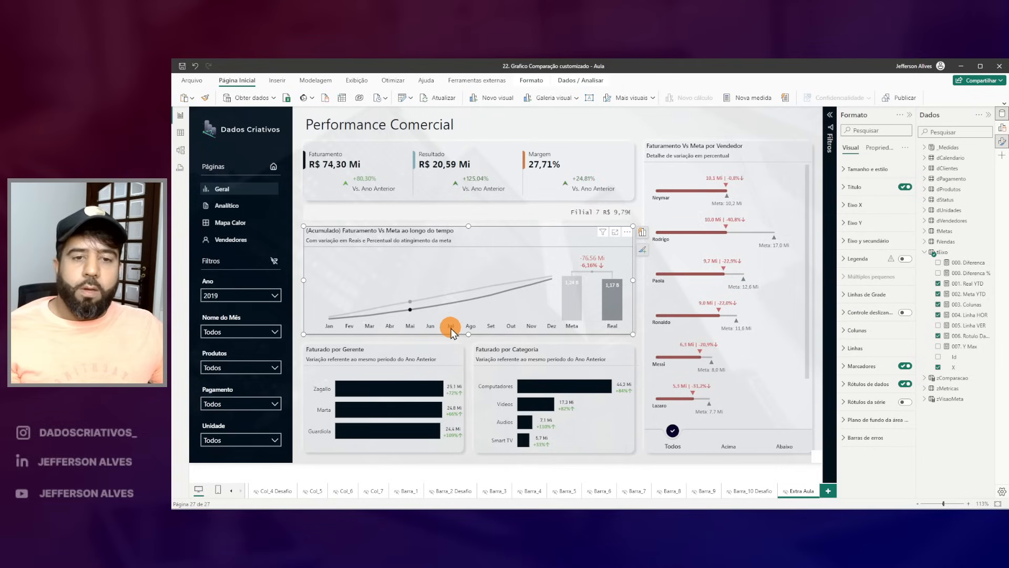
{"action": "left_click", "coordinate": [471, 328]}
{"action": "left_click", "coordinate": [509, 329]}
{"action": "left_click", "coordinate": [531, 329]}
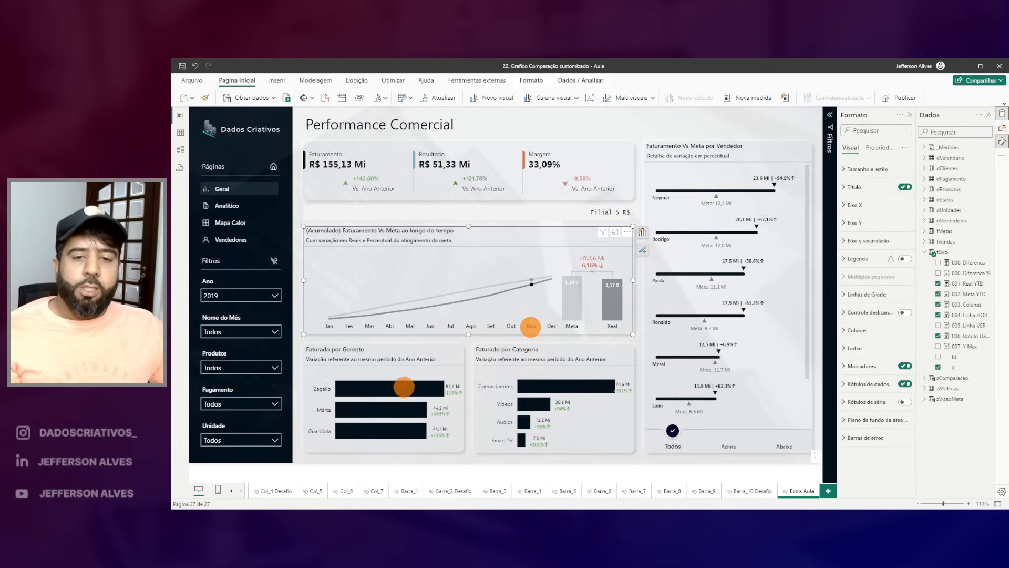
{"action": "left_click", "coordinate": [449, 326]}
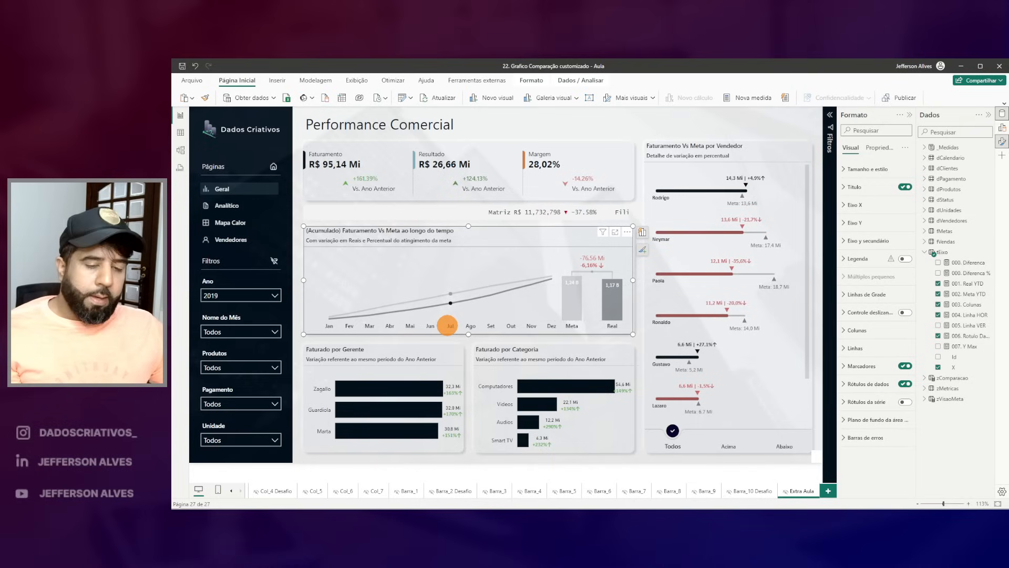
{"action": "left_click_drag", "start_coordinate": [302, 223], "coordinate": [638, 340]}
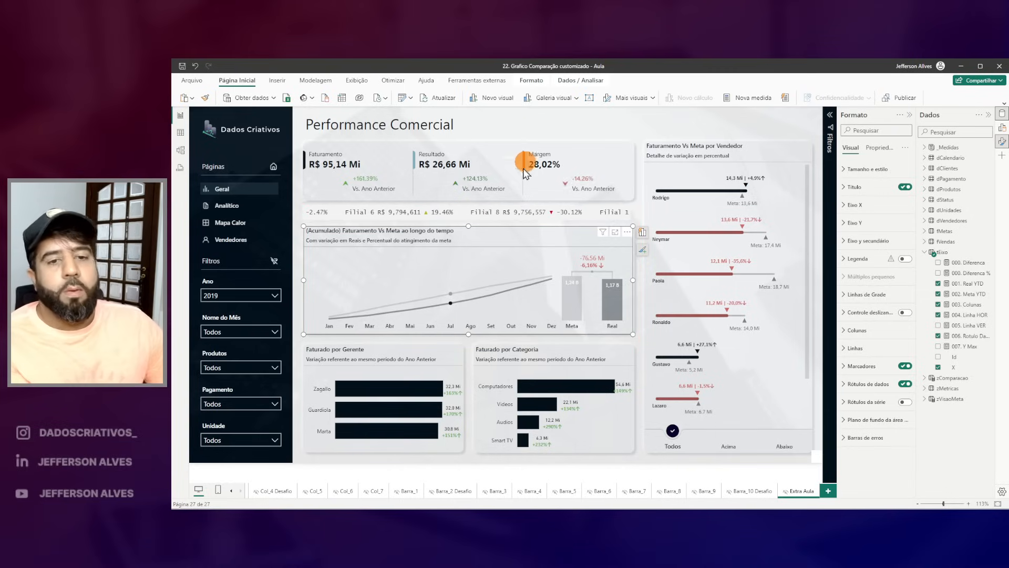
{"action": "left_click", "coordinate": [472, 328]}
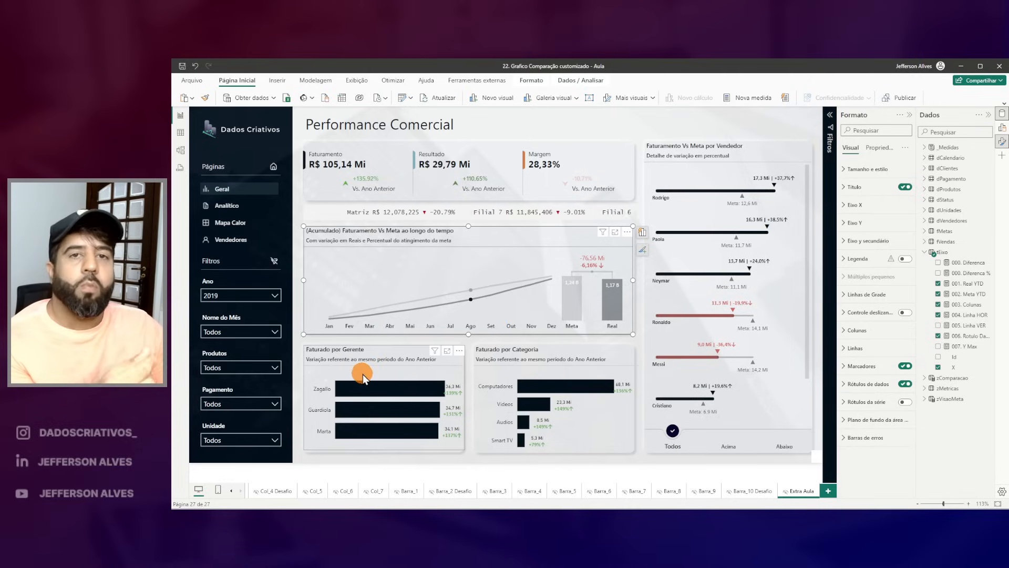
{"action": "left_click", "coordinate": [540, 125]}
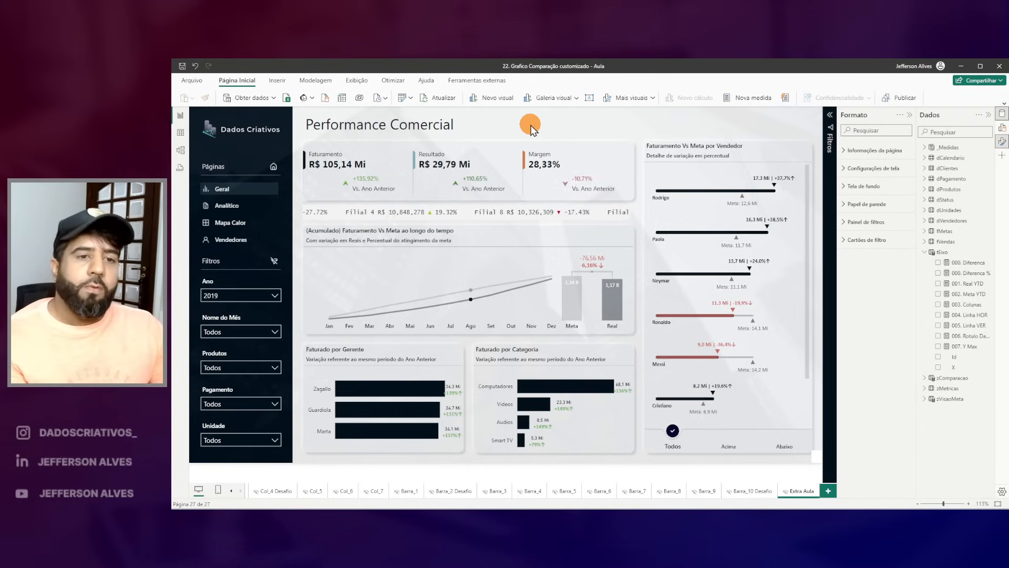
{"action": "left_click", "coordinate": [469, 327]}
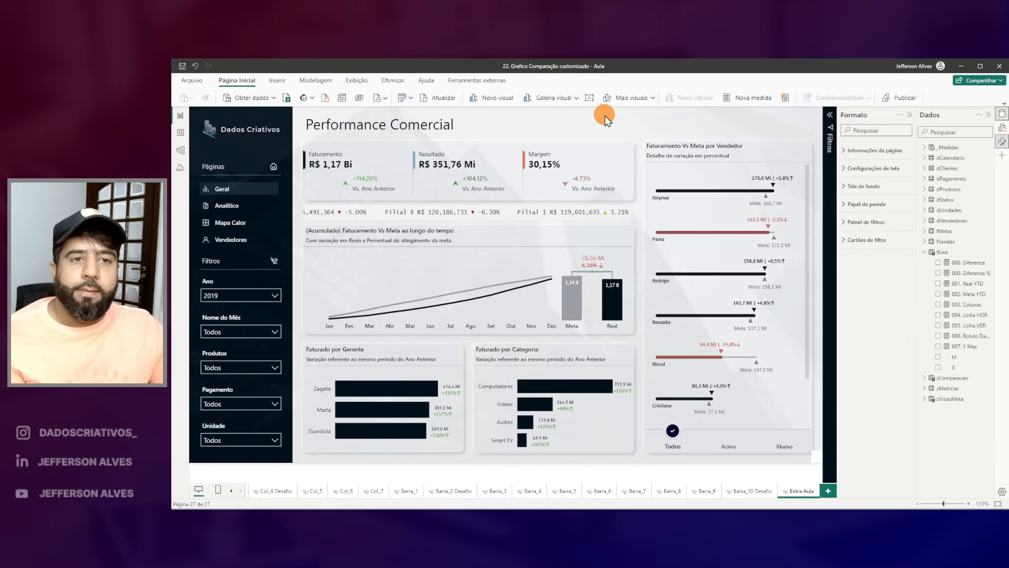
{"action": "key", "text": "ctrl+2"}
{"action": "mouse_move", "coordinate": [201, 112]}
{"action": "left_mouse_down"}
{"action": "mouse_move", "coordinate": [578, 377]}
{"action": "mouse_move", "coordinate": [818, 464]}
{"action": "left_mouse_up"}
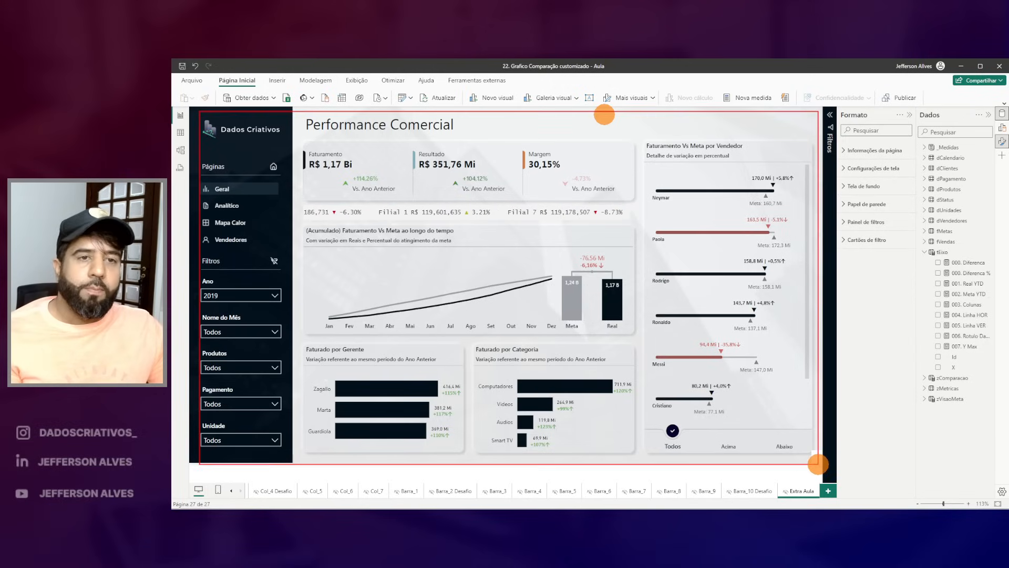
{"action": "key", "text": "Escape"}
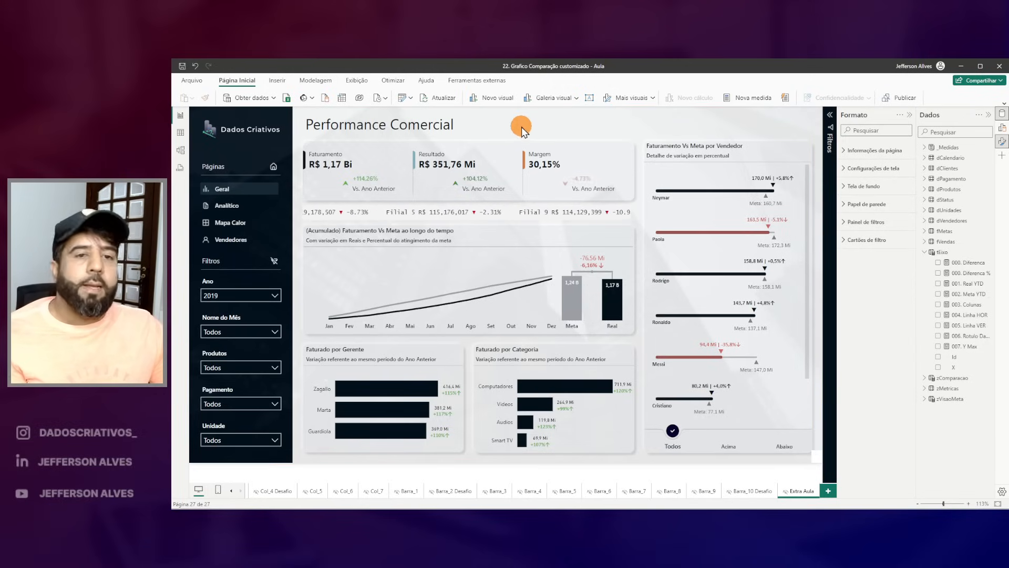
{"action": "key", "text": "ctrl+2"}
{"action": "mouse_move", "coordinate": [584, 169]}
{"action": "left_mouse_down"}
{"action": "mouse_move", "coordinate": [544, 187]}
{"action": "mouse_move", "coordinate": [578, 160]}
{"action": "left_mouse_up"}
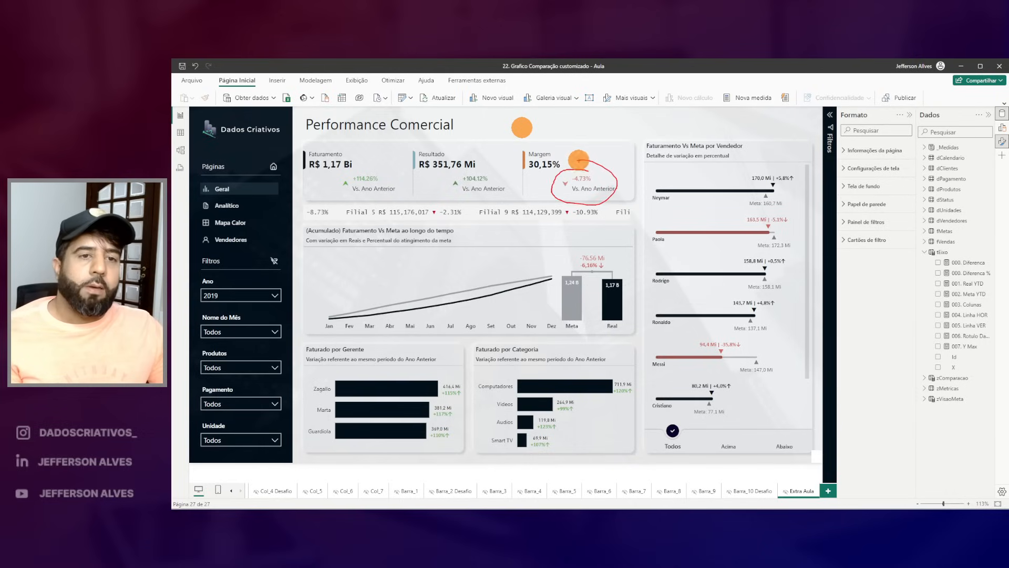
{"action": "key", "text": "Escape"}
Step: Inspect the visual type and data fields of the KPI card showing Faturamento, Resultado and Margem, and deselect it
{"action": "left_click", "coordinate": [629, 153]}
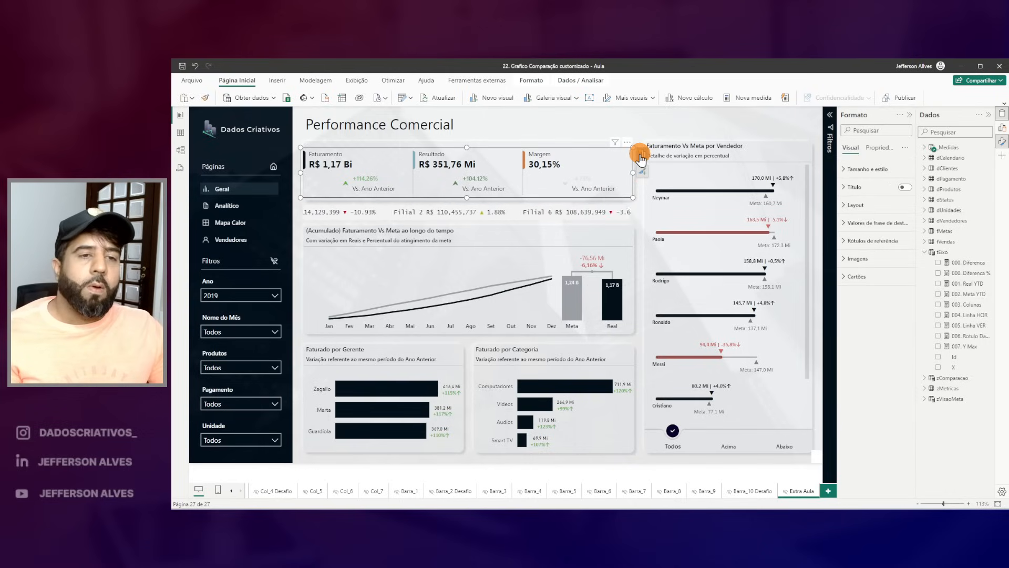
{"action": "left_click", "coordinate": [641, 157]}
{"action": "key", "text": "ctrl+2"}
{"action": "left_click_drag", "start_coordinate": [663, 170], "coordinate": [669, 169]}
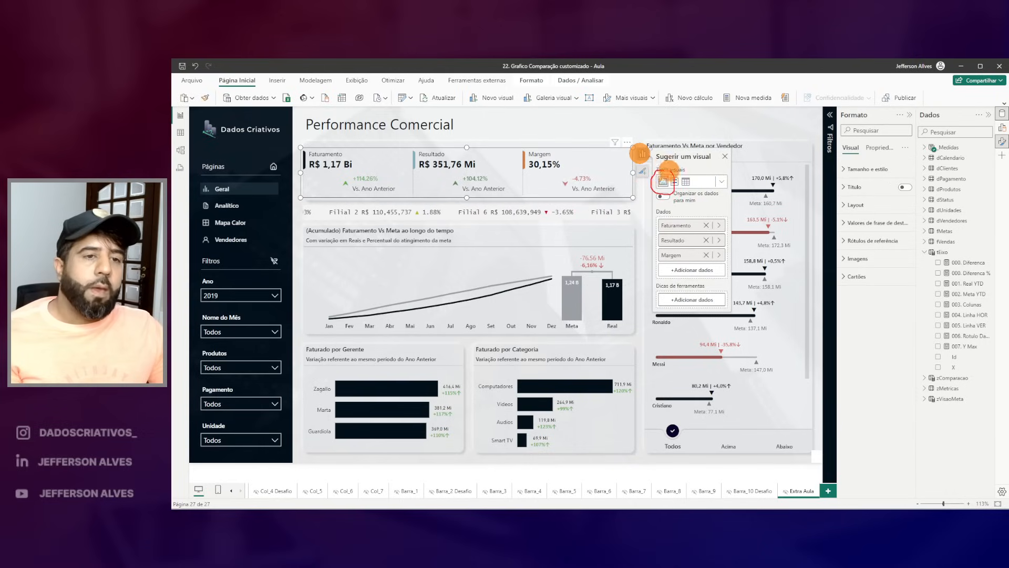
{"action": "key", "text": "Escape"}
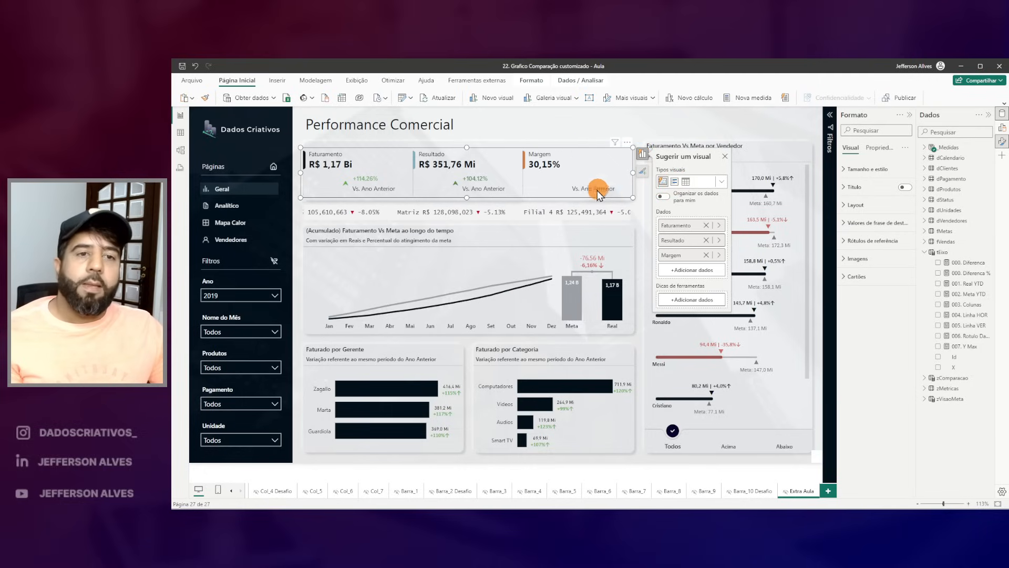
{"action": "left_click", "coordinate": [532, 125]}
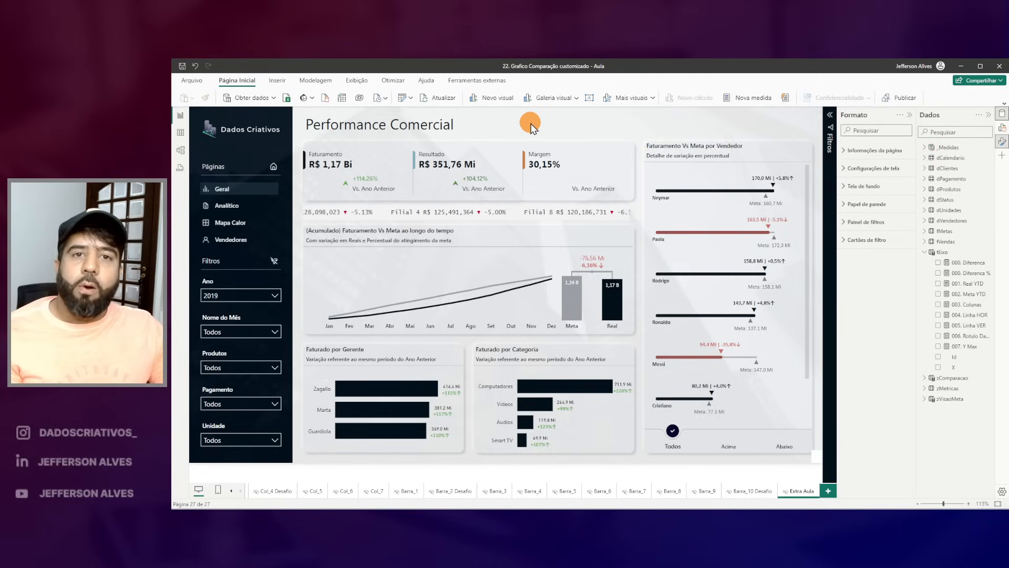